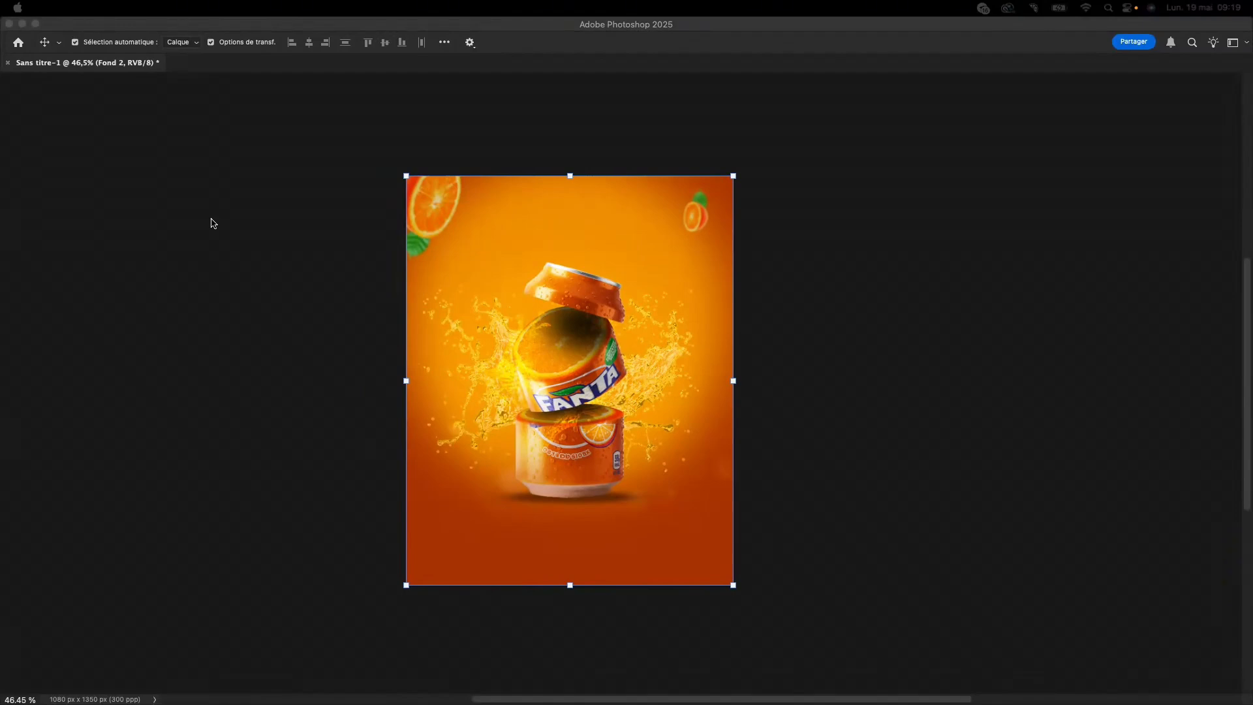
{"action": "scroll", "coordinate": [498, 115], "scroll_direction": "down", "scroll_amount": 6}
{"action": "scroll", "coordinate": [478, 219], "scroll_direction": "up", "scroll_amount": 5}
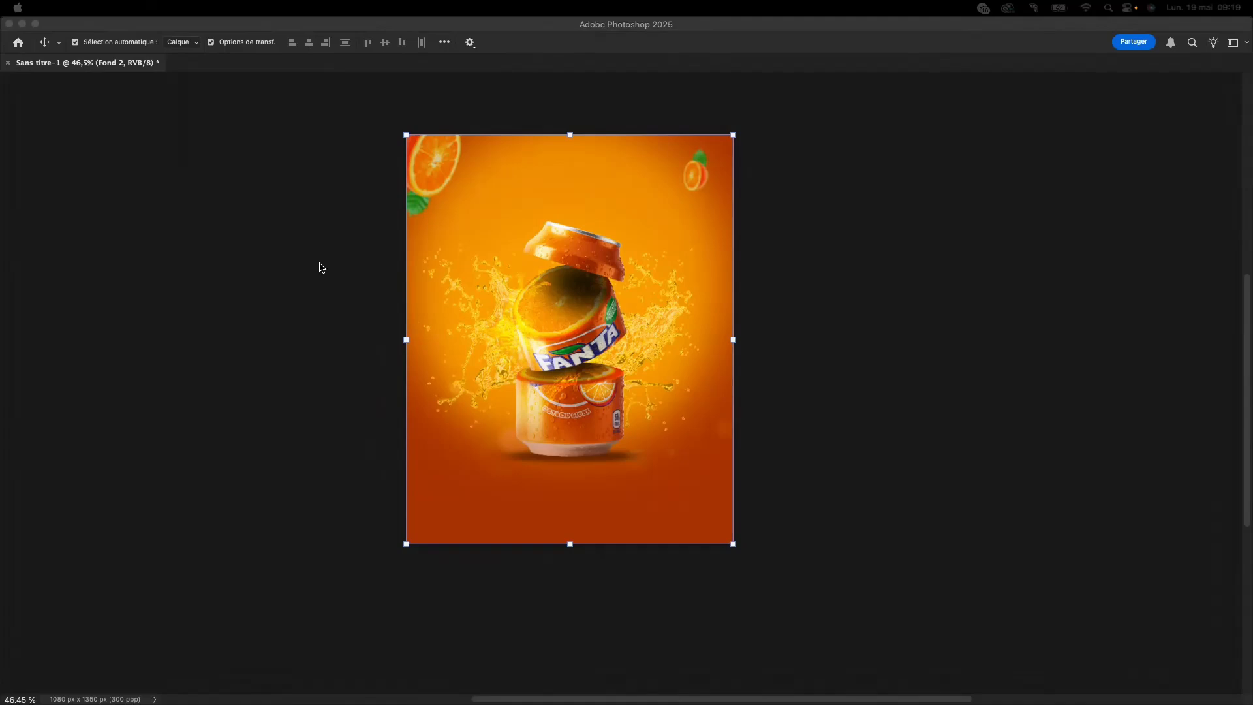
- Create a new 1080 × 1350 px document at 150 pixels per inch with a transparent background
{"action": "left_click", "coordinate": [18, 44]}
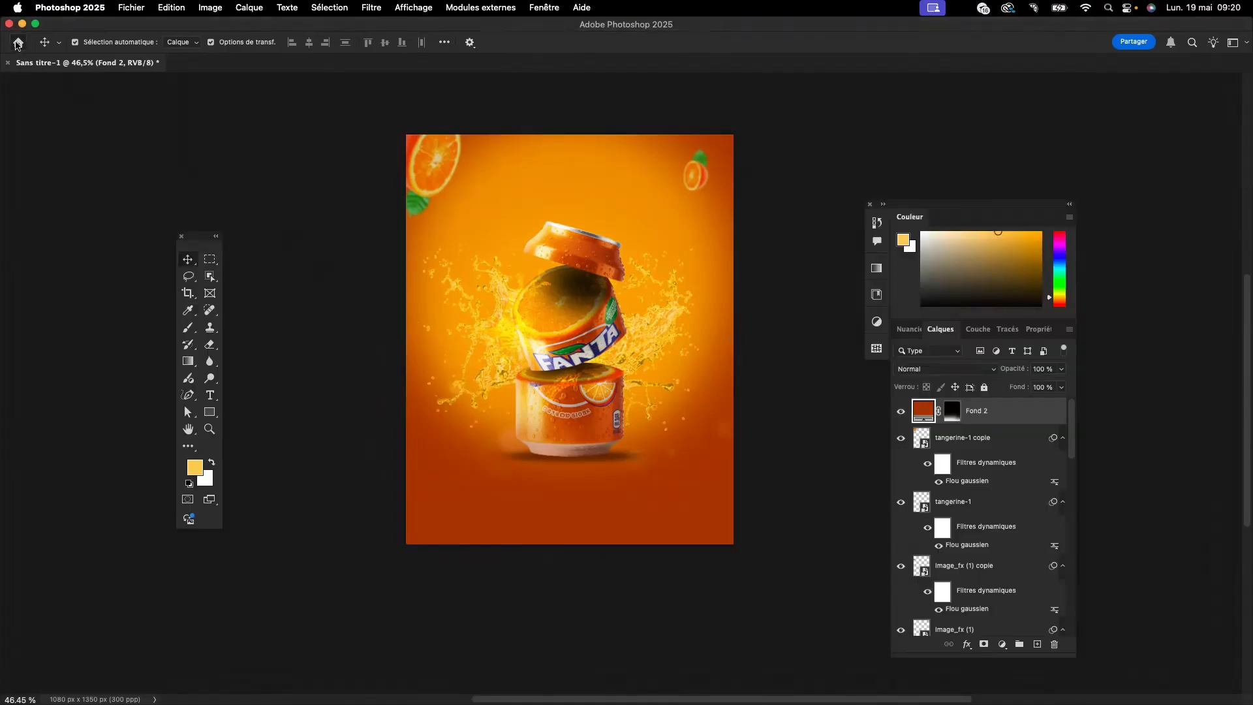
{"action": "left_click", "coordinate": [18, 43]}
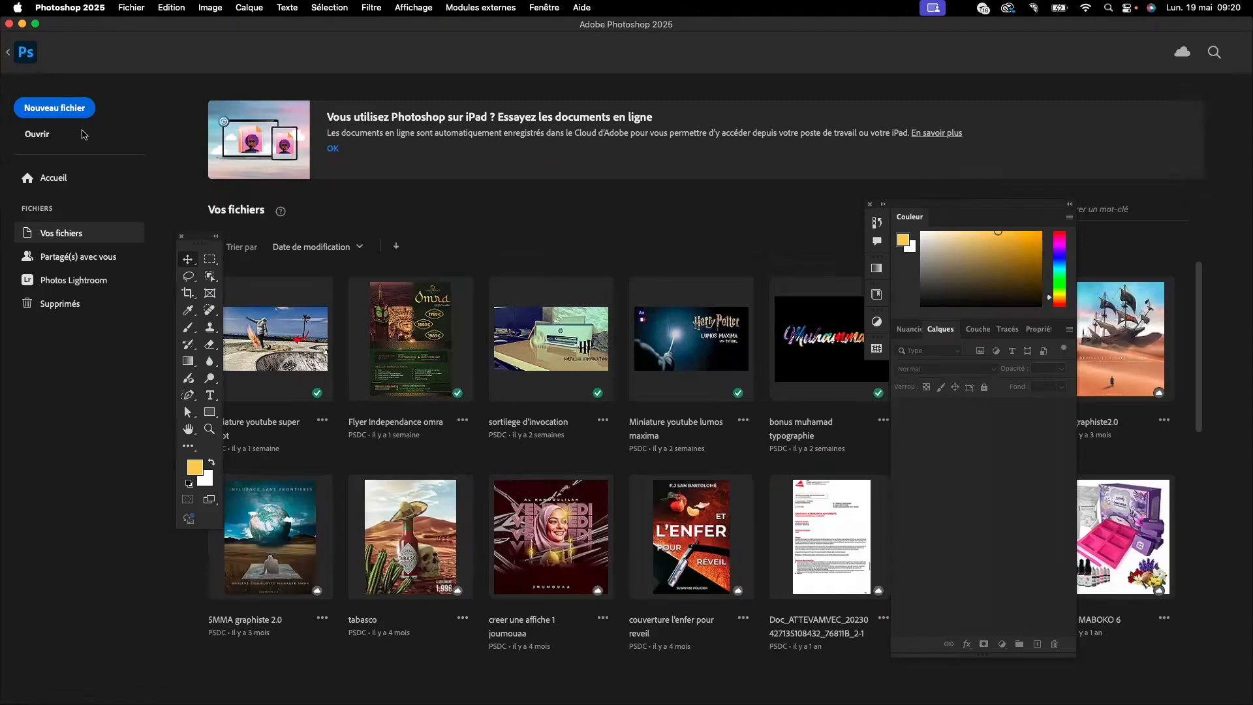
{"action": "left_click", "coordinate": [79, 110]}
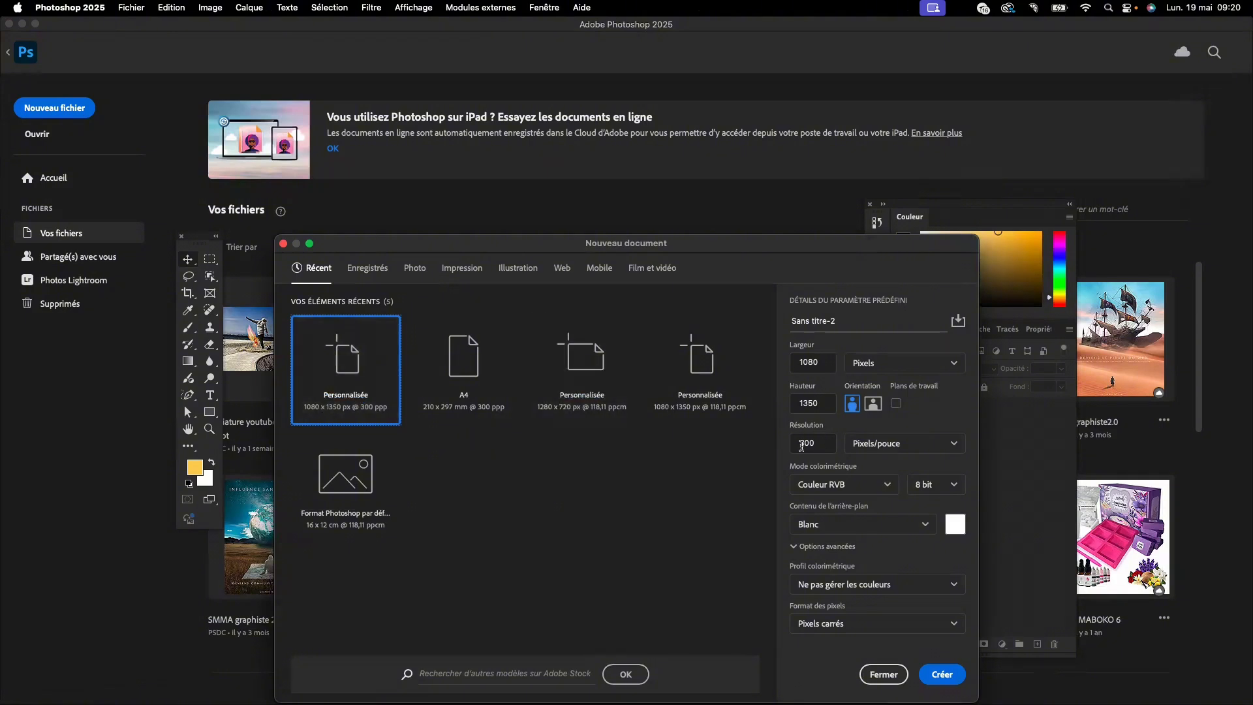
{"action": "left_click_drag", "start_coordinate": [810, 443], "coordinate": [783, 449]}
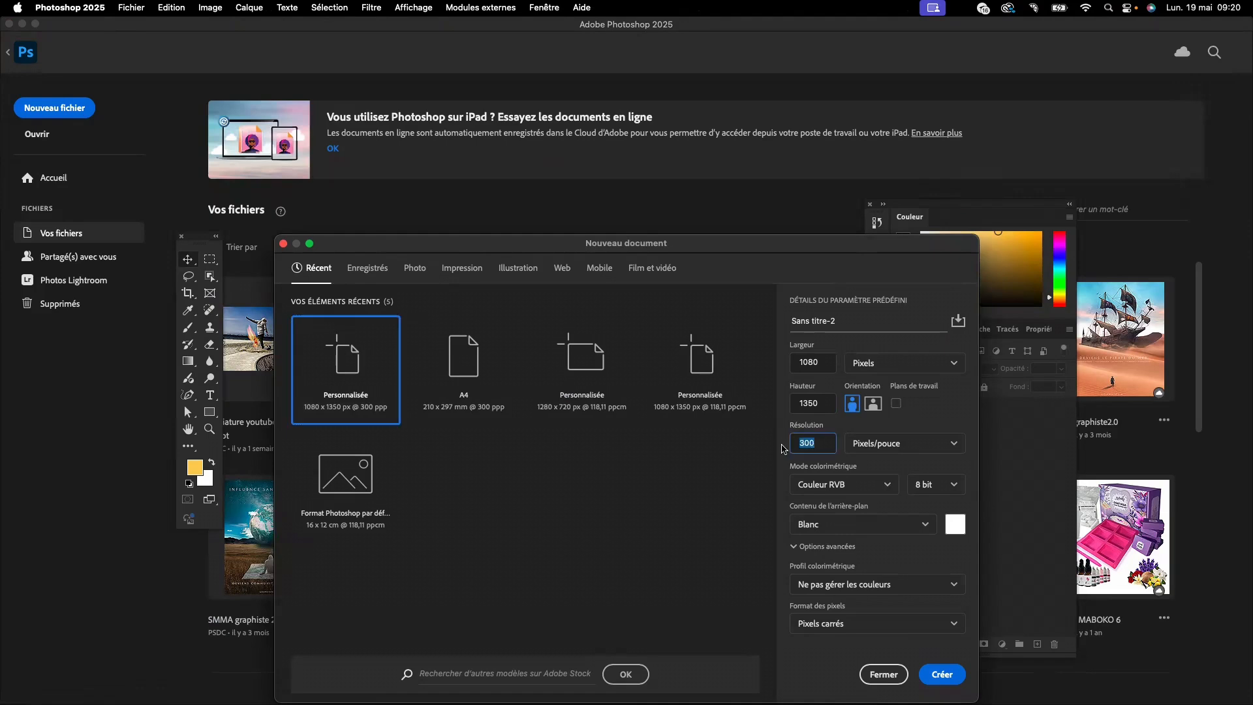
{"action": "type", "text": "150"}
{"action": "left_click", "coordinate": [937, 413]}
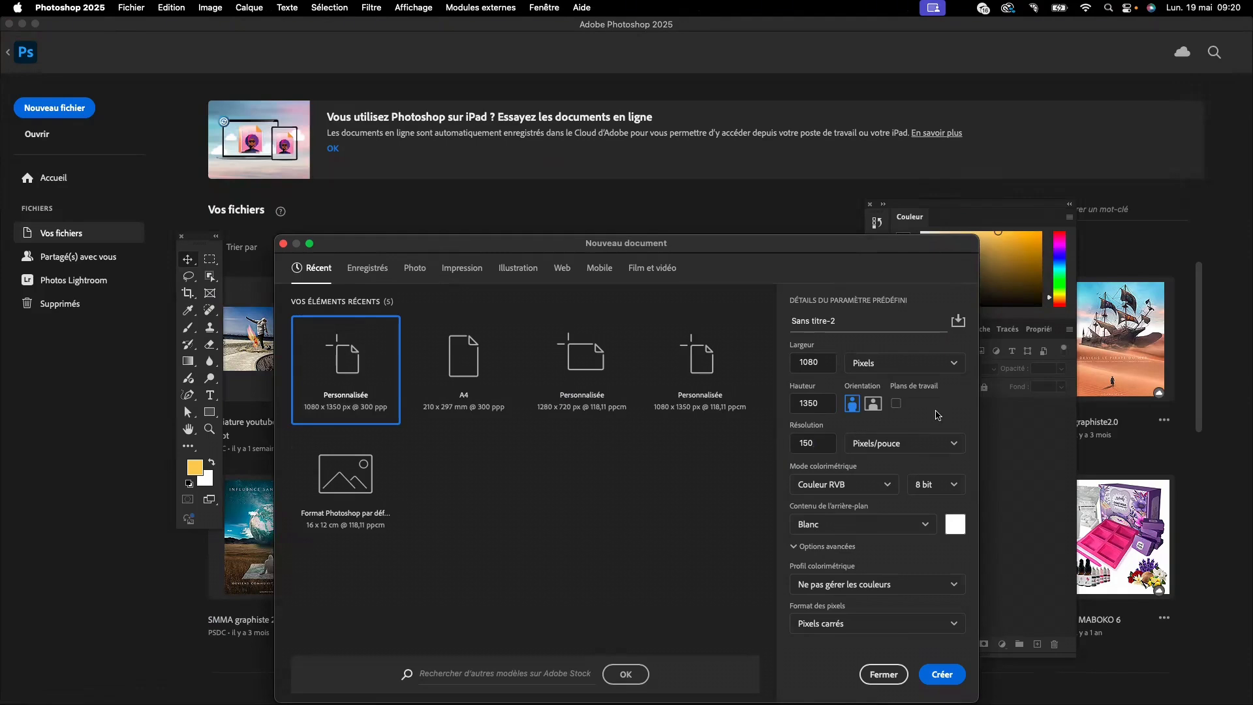
{"action": "left_click", "coordinate": [926, 526]}
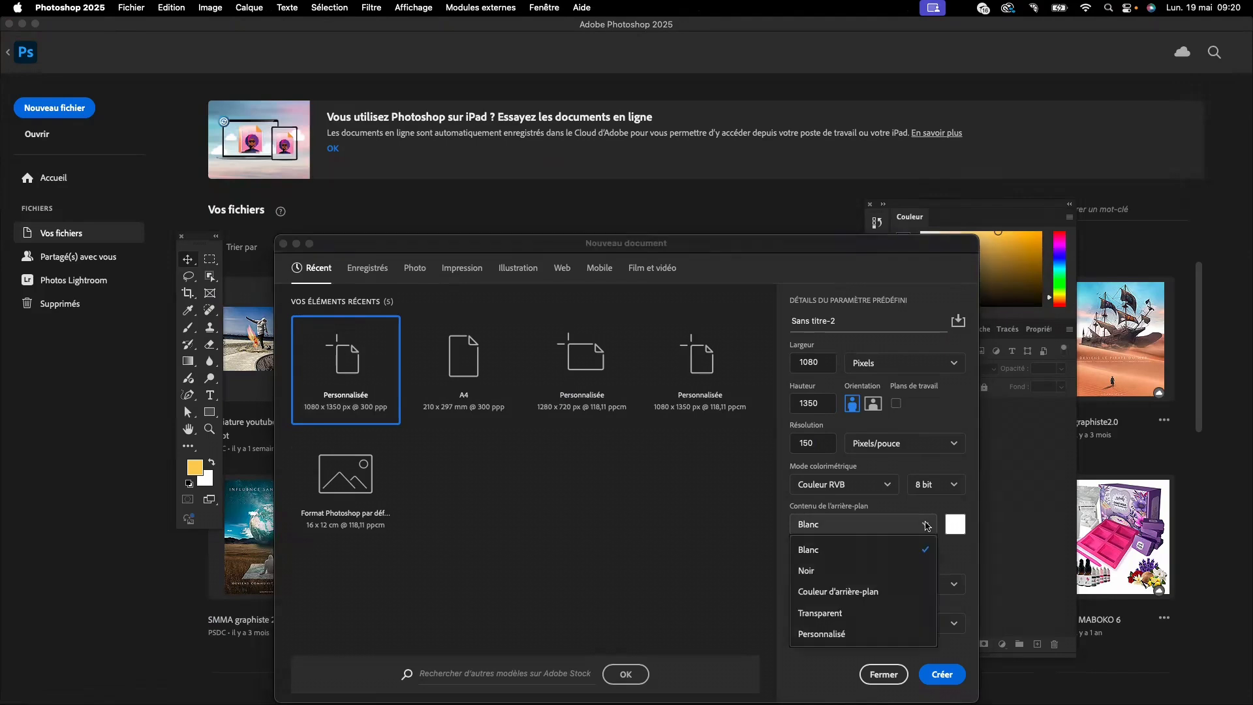
{"action": "left_click", "coordinate": [908, 612]}
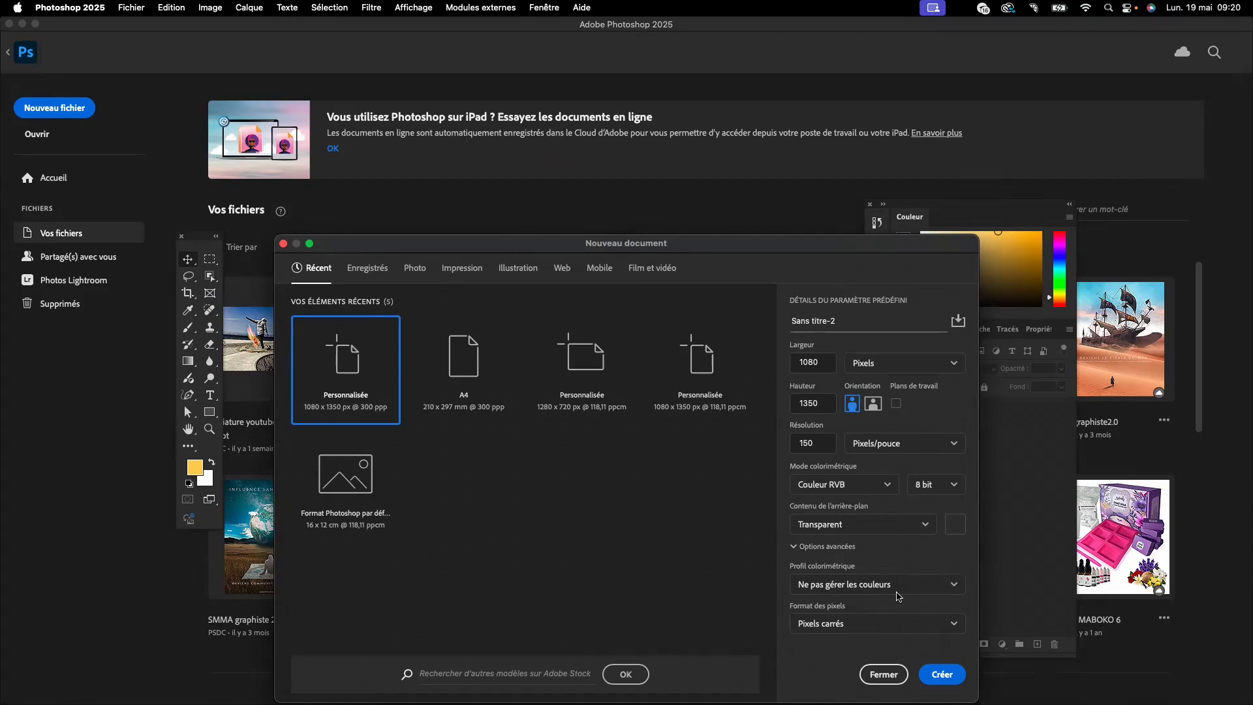
{"action": "left_click", "coordinate": [944, 674]}
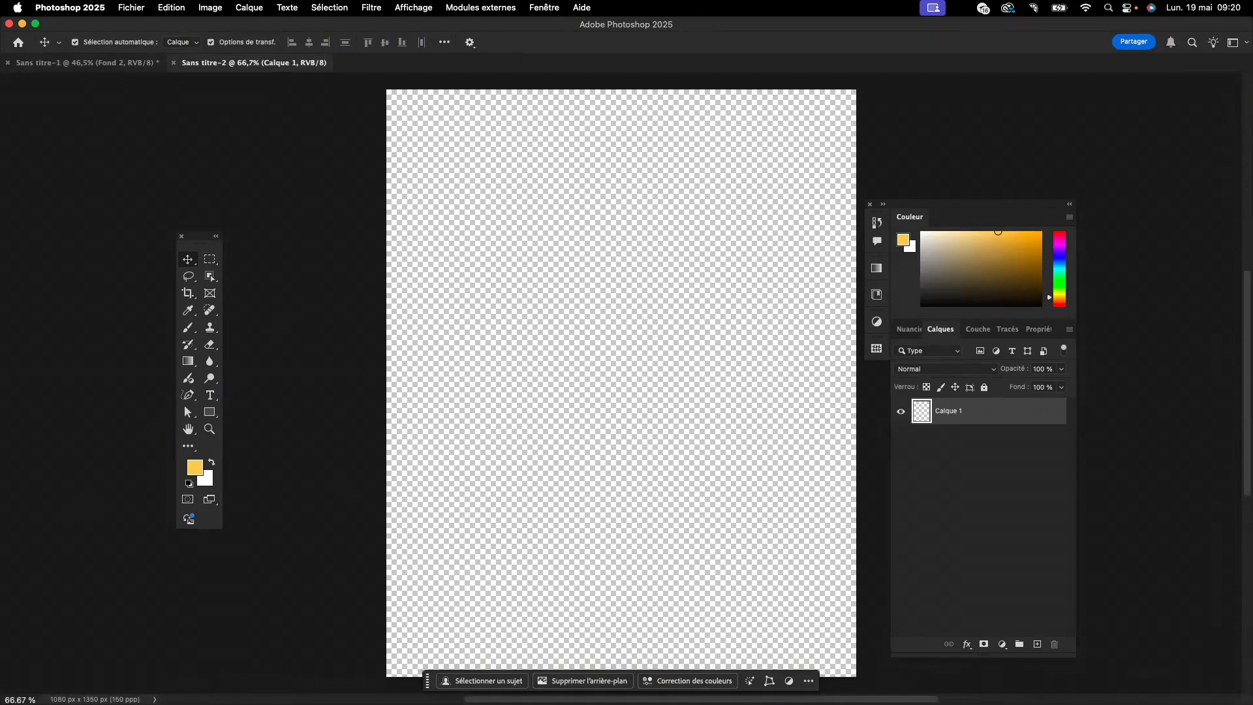
- Place the can image Image_fx.png from the "fanta affiche" folder at the centre of the canvas
{"action": "key", "text": "Tab"}
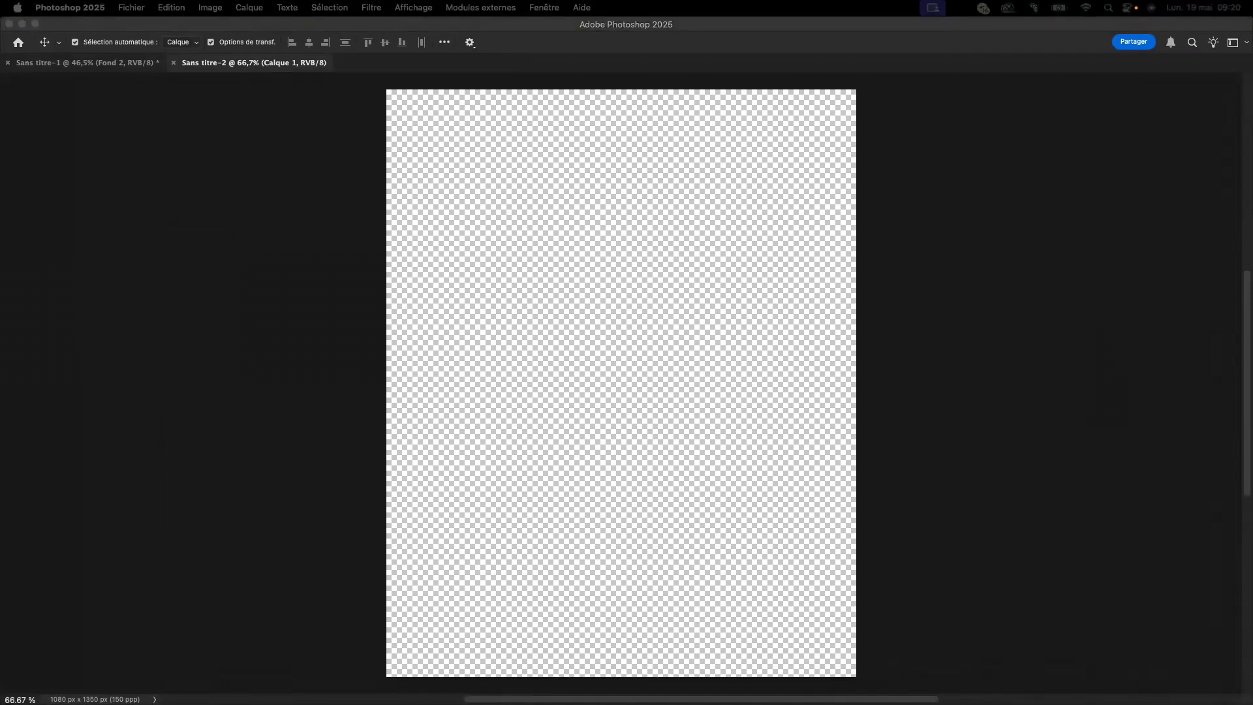
{"action": "left_click_drag", "start_coordinate": [1, 297], "coordinate": [448, 285]}
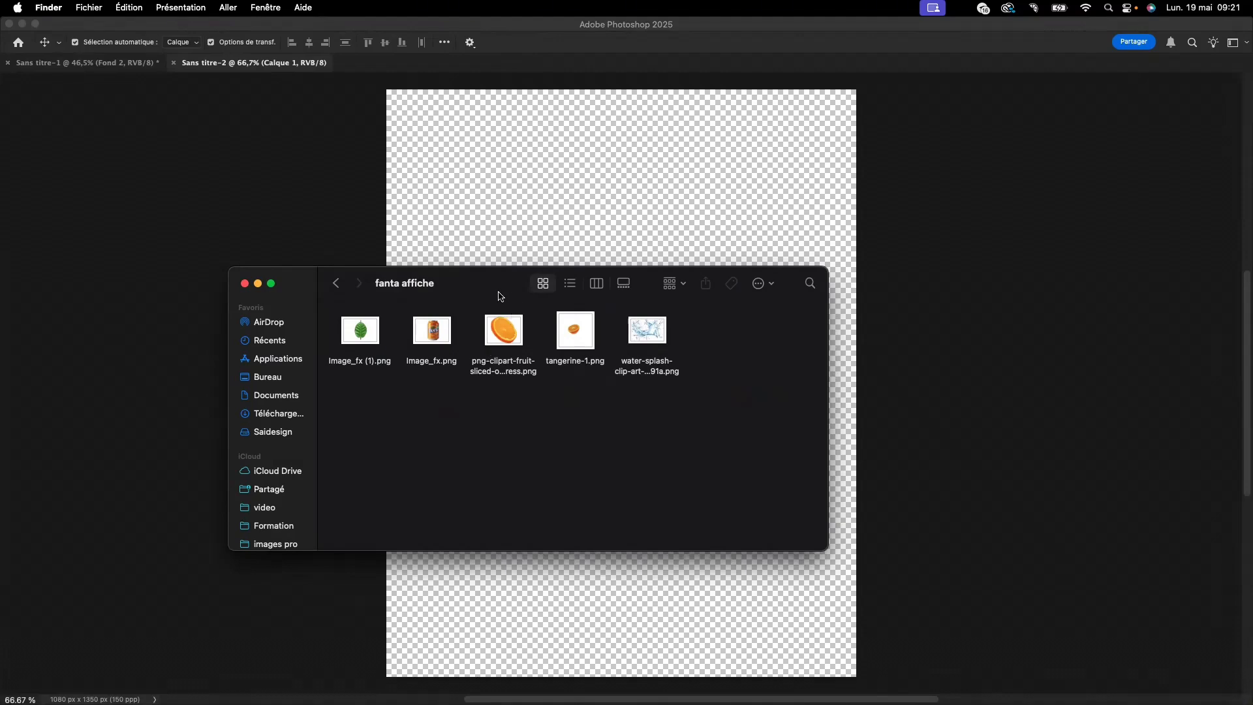
{"action": "left_click_drag", "start_coordinate": [500, 294], "coordinate": [0, 313]}
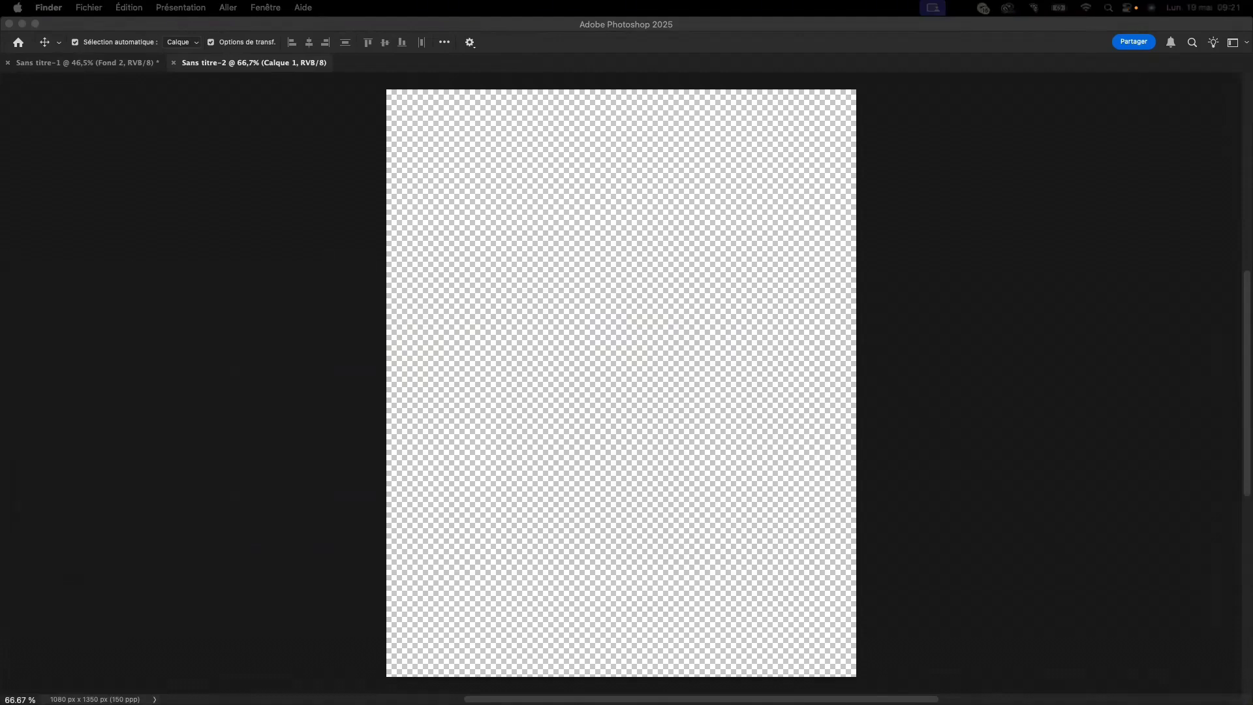
{"action": "left_click_drag", "start_coordinate": [18, 366], "coordinate": [597, 369]}
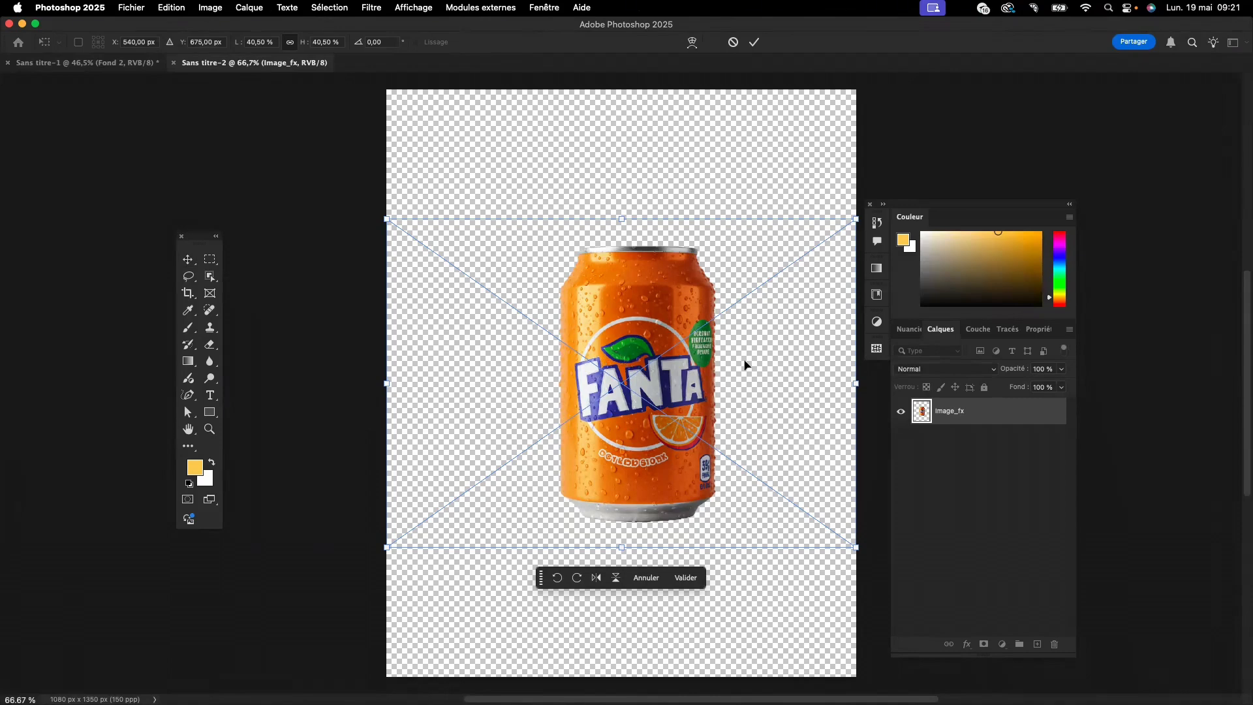
{"action": "key", "text": "Return"}
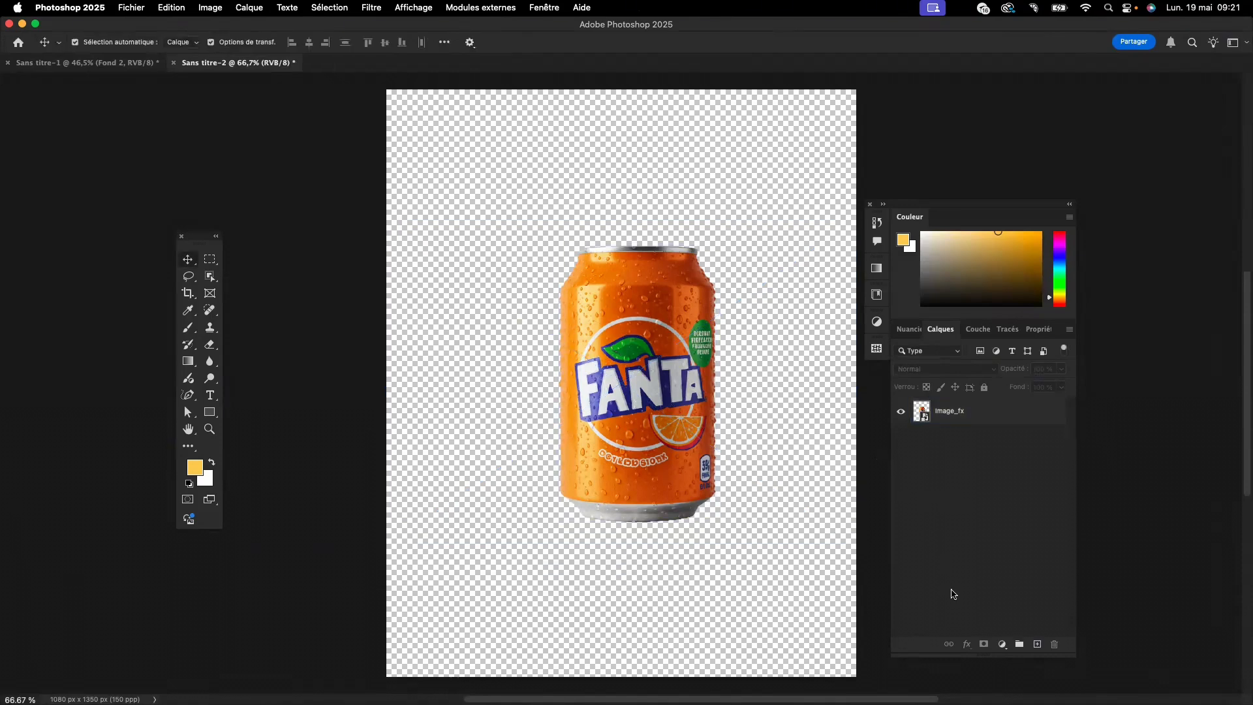
- Add a solid colour fill layer in ffd05c and move it beneath the can layer
{"action": "left_click", "coordinate": [1002, 646]}
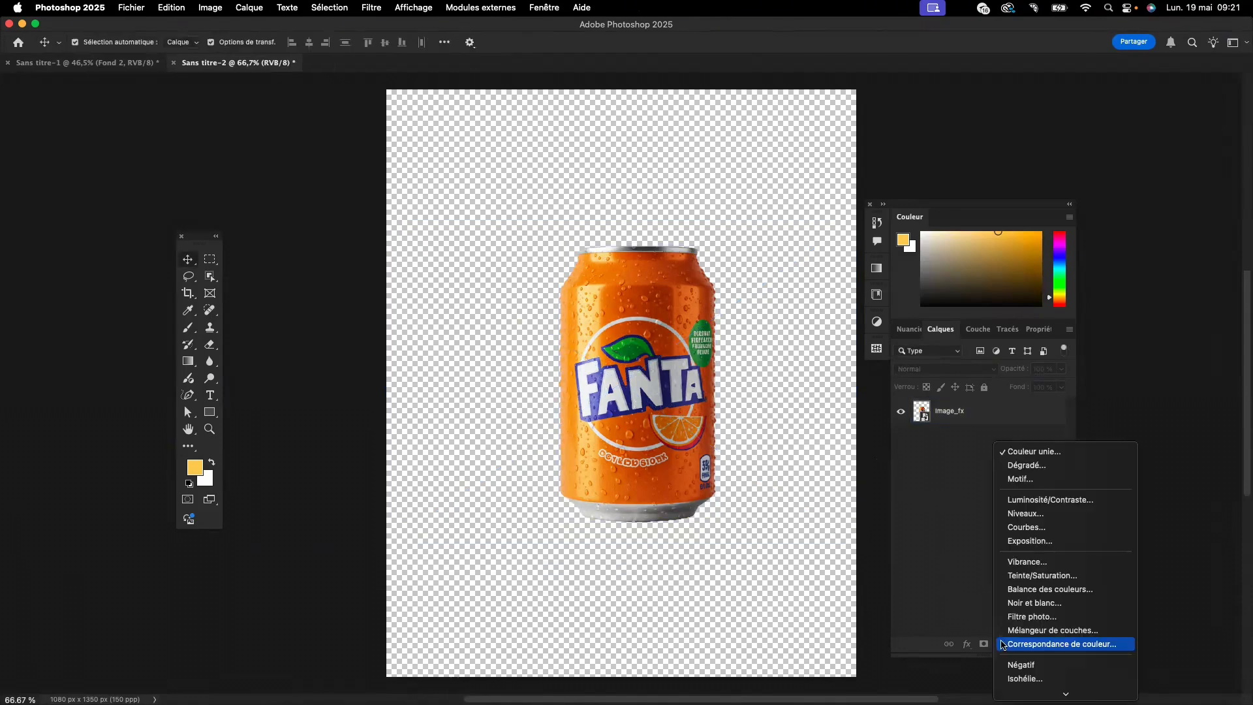
{"action": "left_click", "coordinate": [1033, 454]}
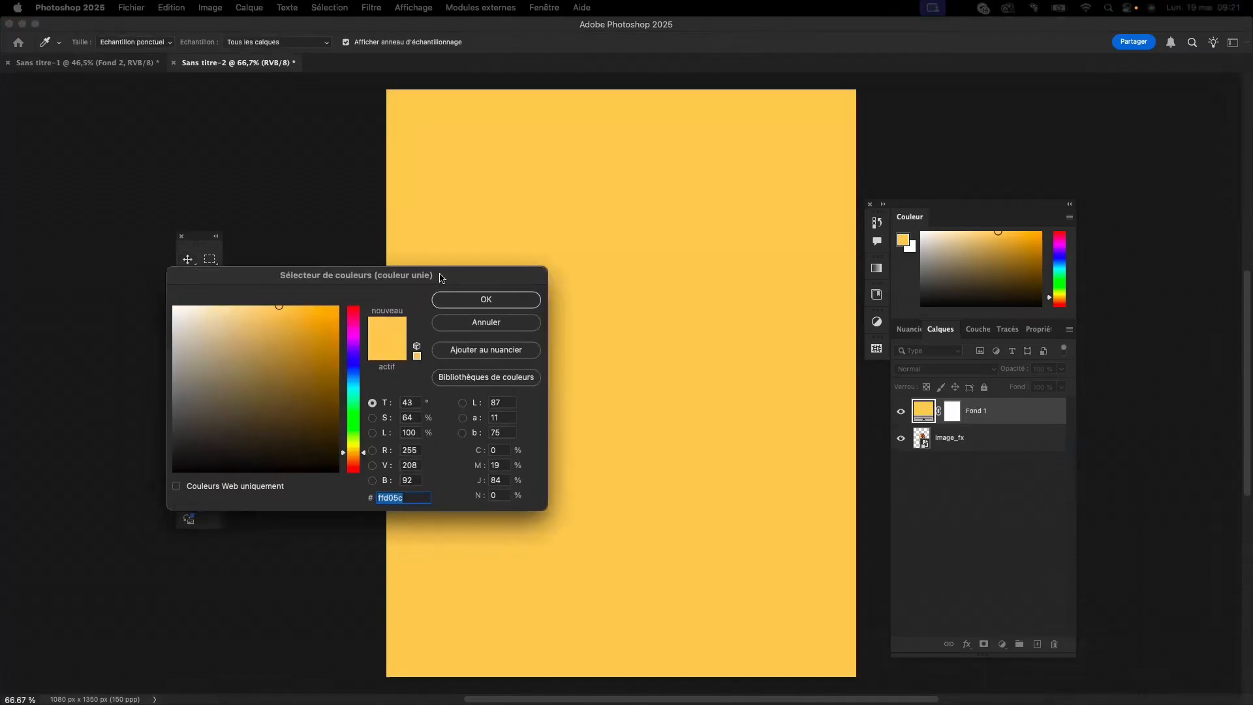
{"action": "left_click_drag", "start_coordinate": [442, 274], "coordinate": [463, 268]}
{"action": "left_click", "coordinate": [503, 288]}
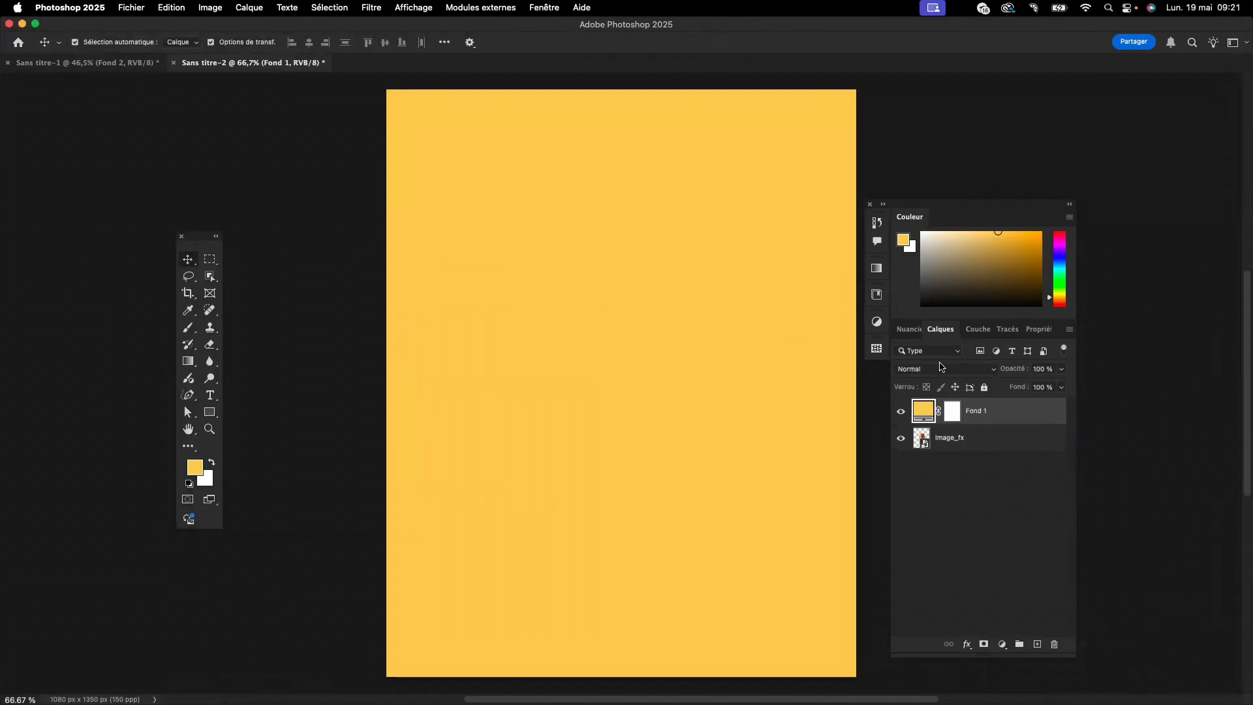
{"action": "left_click_drag", "start_coordinate": [992, 411], "coordinate": [1000, 451]}
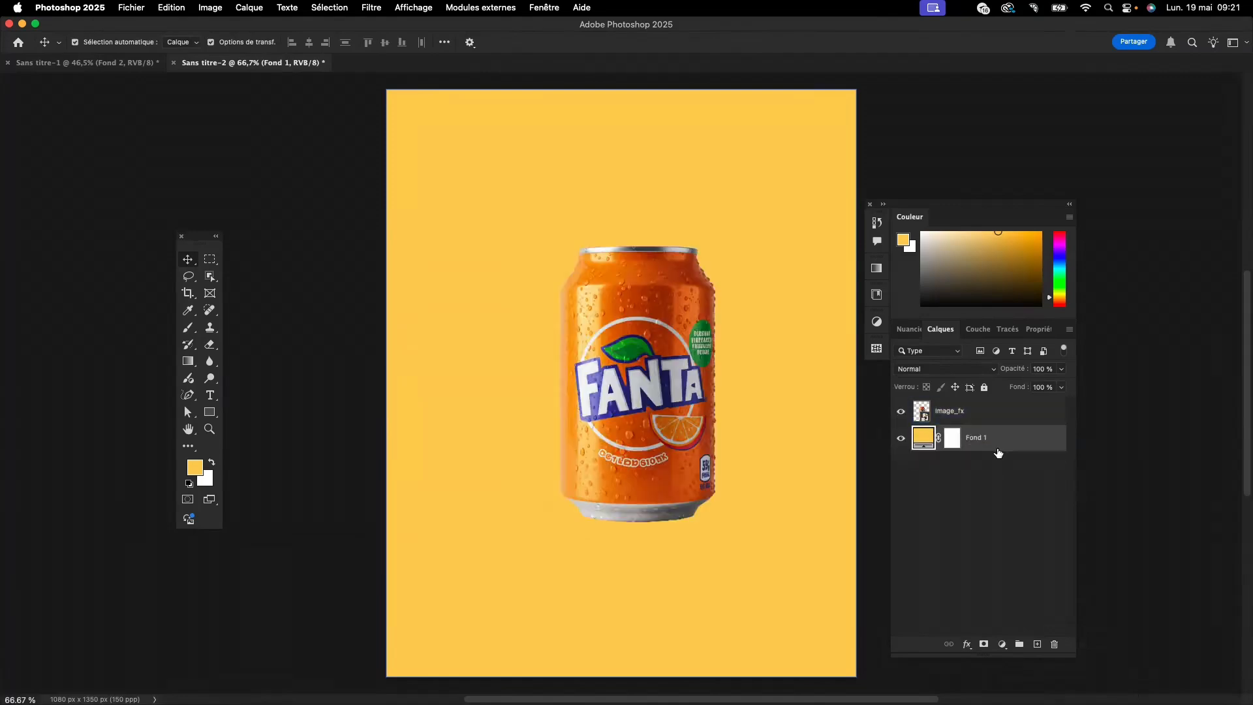
- Recolour the solid fill background to orange be5d13, sampled from the upper part of the can
{"action": "double_click", "coordinate": [923, 442]}
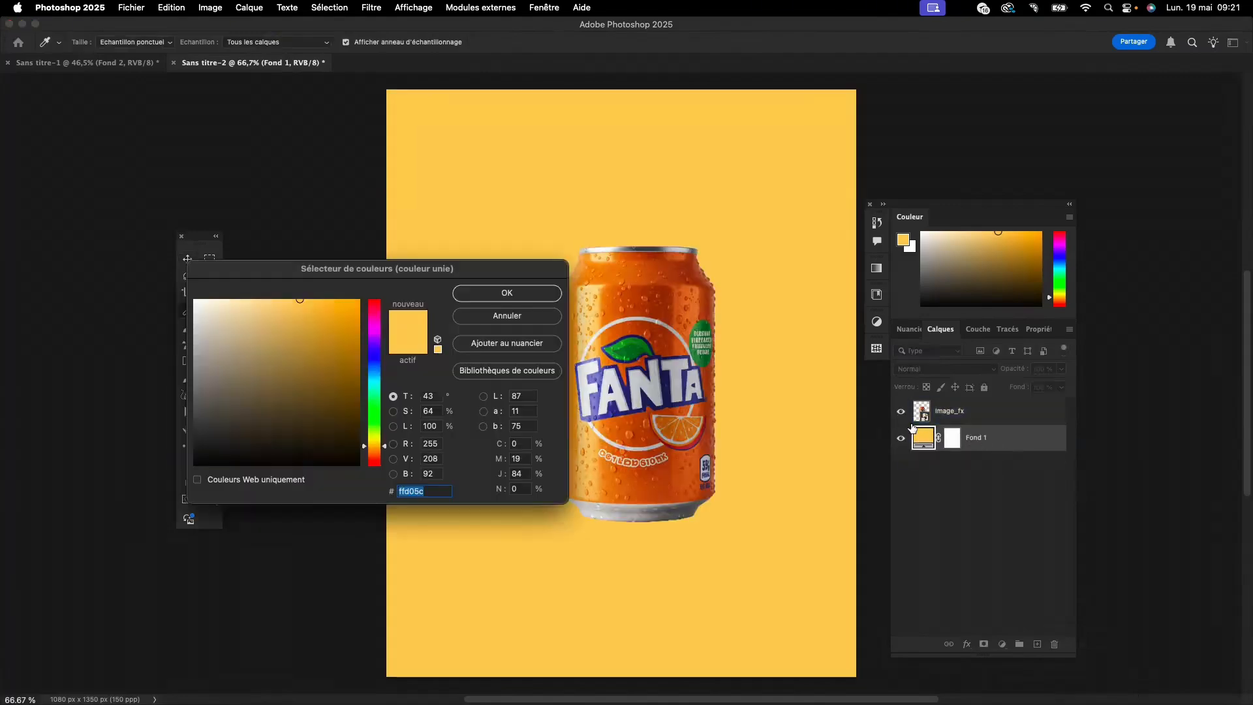
{"action": "left_click_drag", "start_coordinate": [354, 273], "coordinate": [349, 349]}
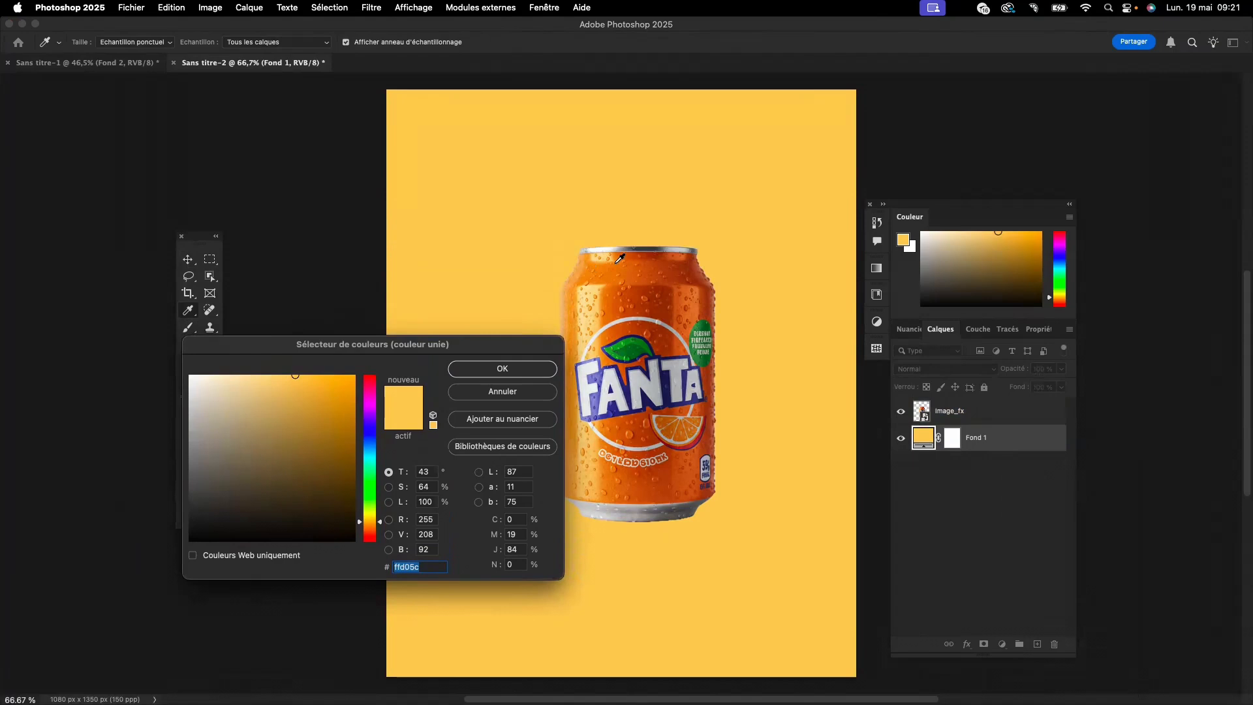
{"action": "left_click", "coordinate": [651, 270]}
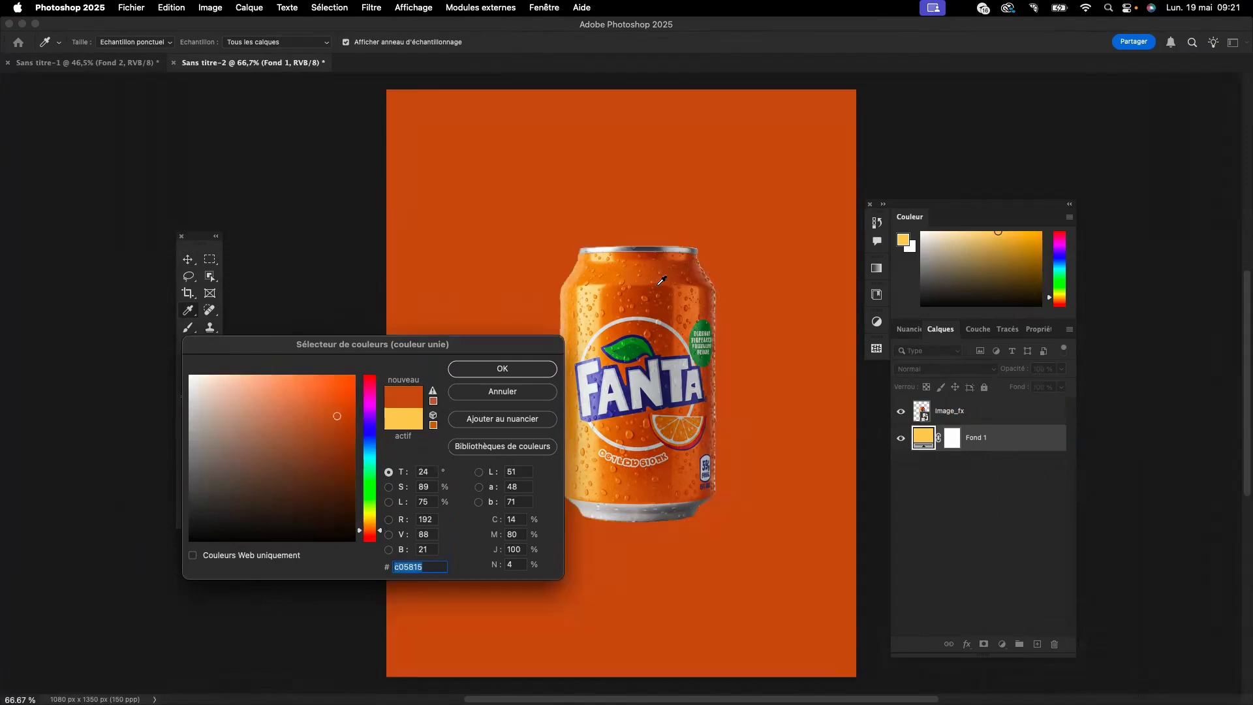
{"action": "left_click", "coordinate": [645, 282]}
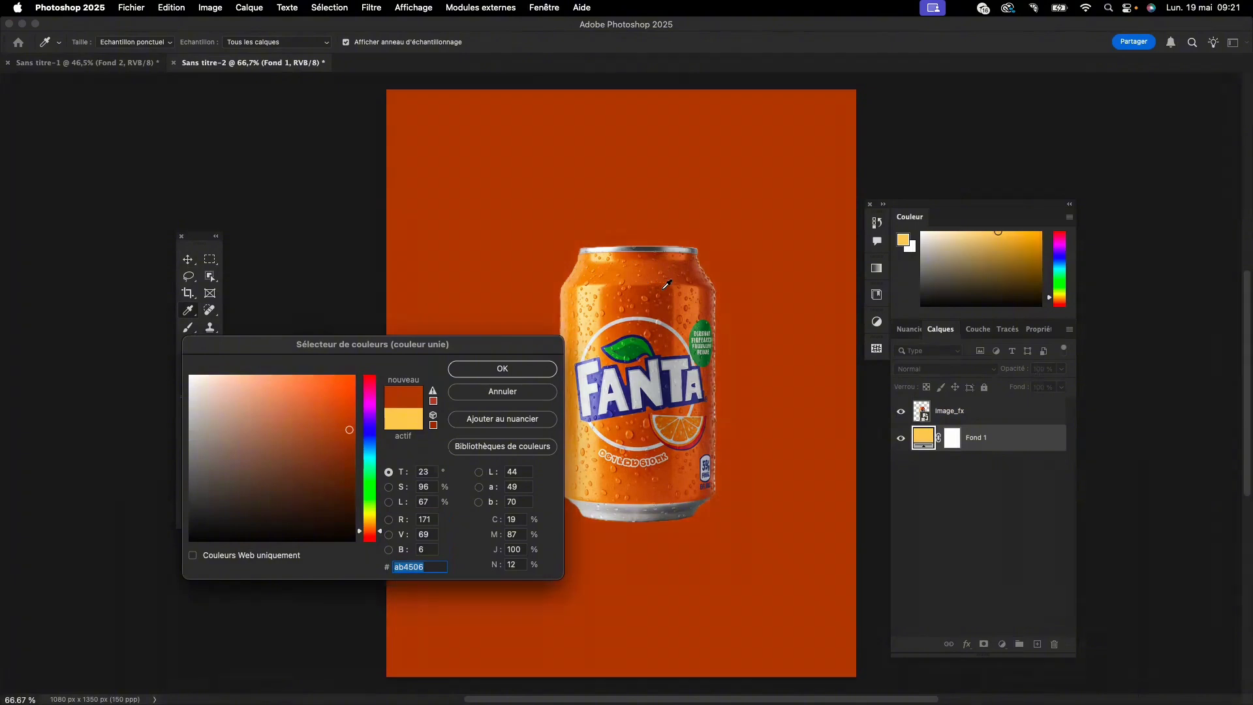
{"action": "left_click", "coordinate": [666, 286]}
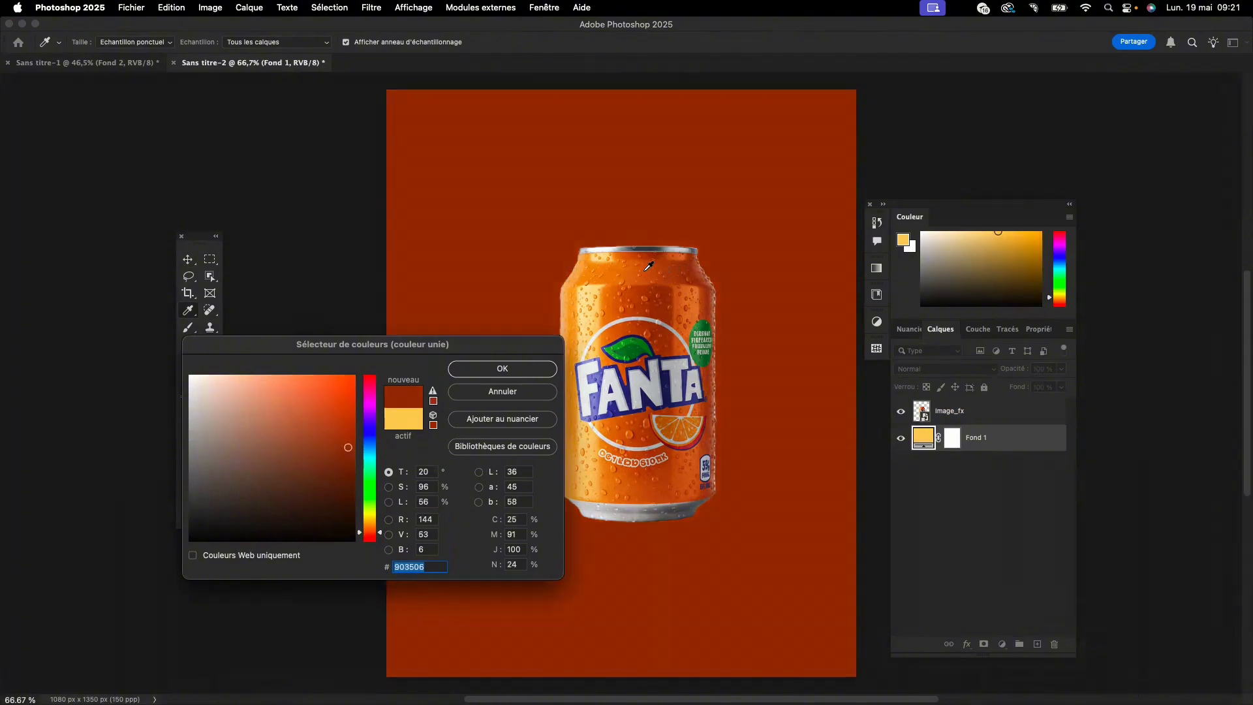
{"action": "left_click", "coordinate": [649, 267]}
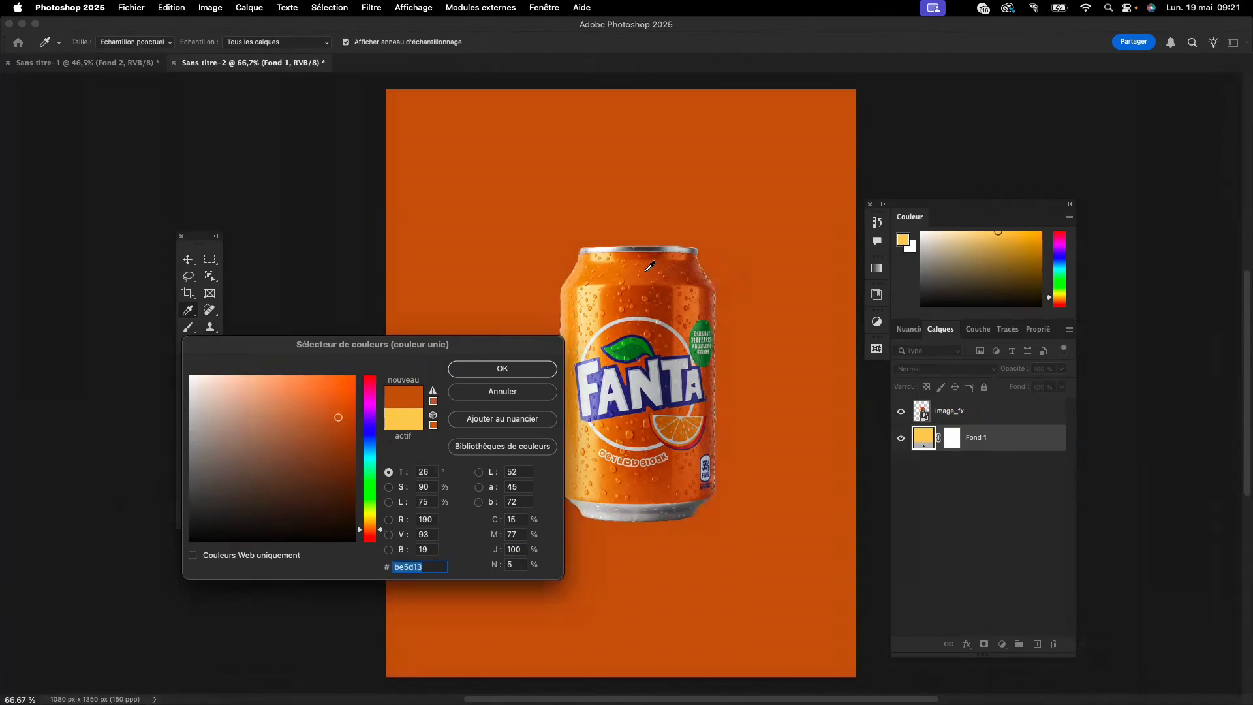
{"action": "left_click", "coordinate": [531, 360]}
{"action": "left_click", "coordinate": [594, 268]}
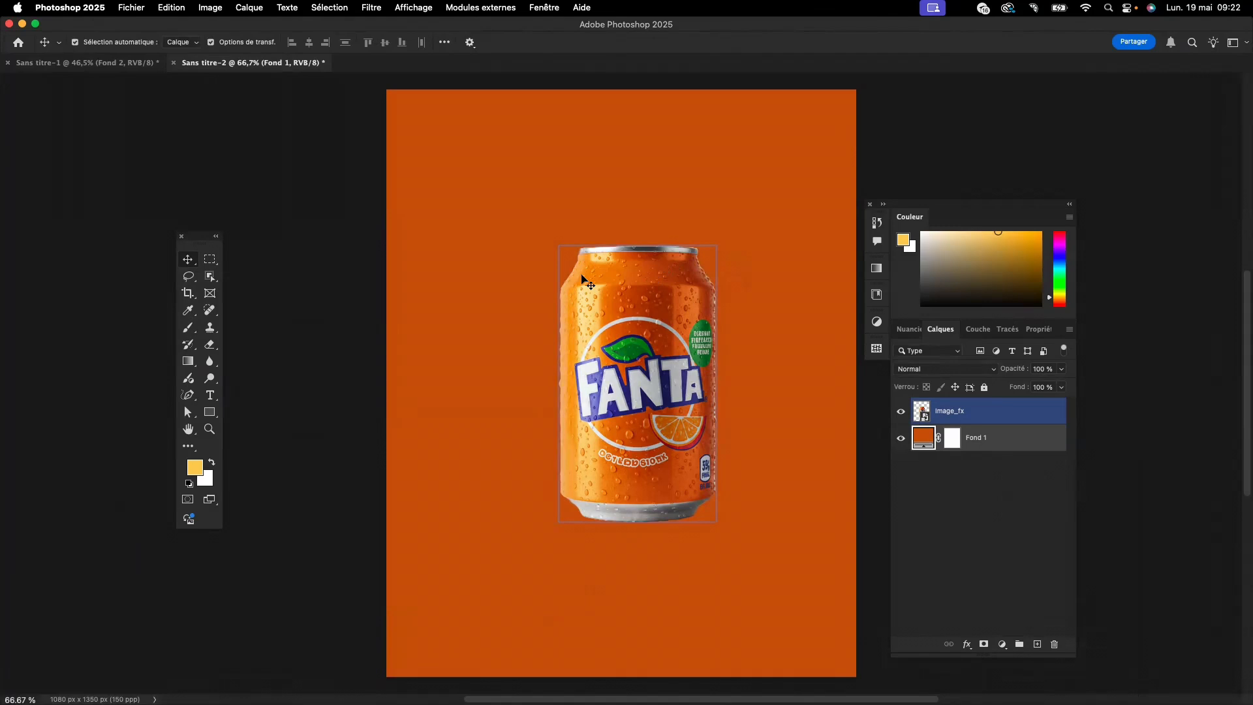
{"action": "left_click", "coordinate": [511, 308]}
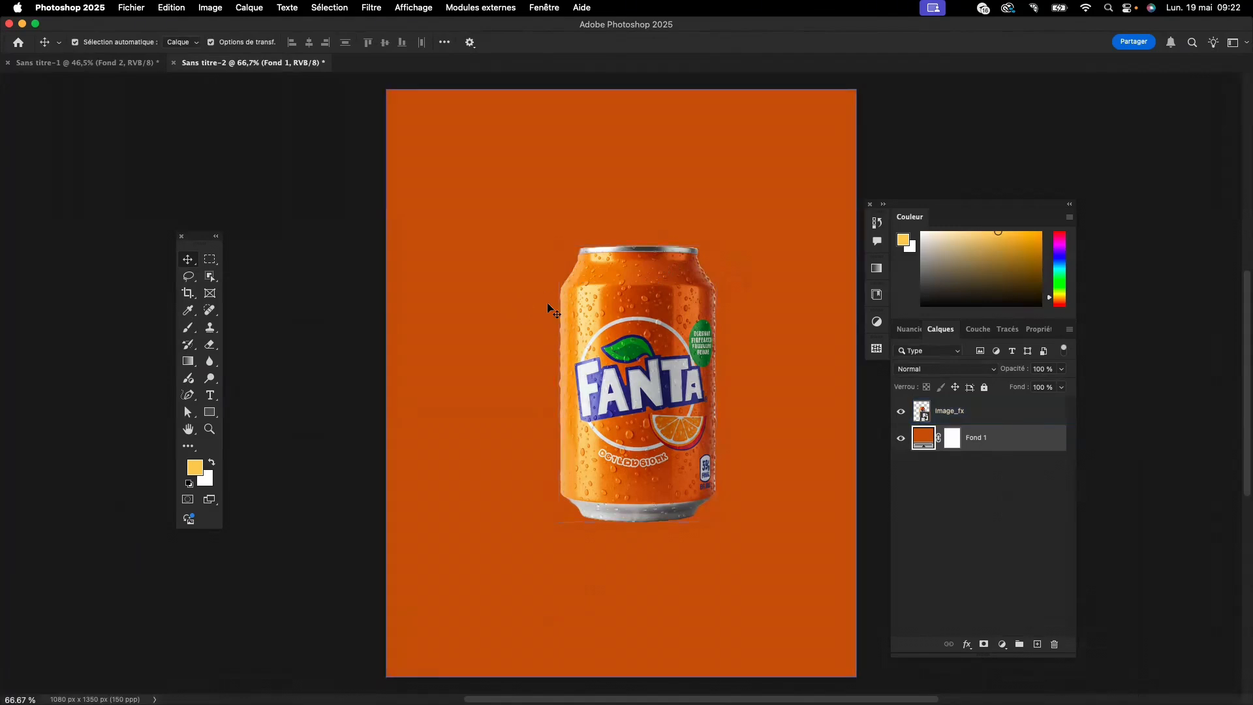
{"action": "left_click", "coordinate": [623, 419]}
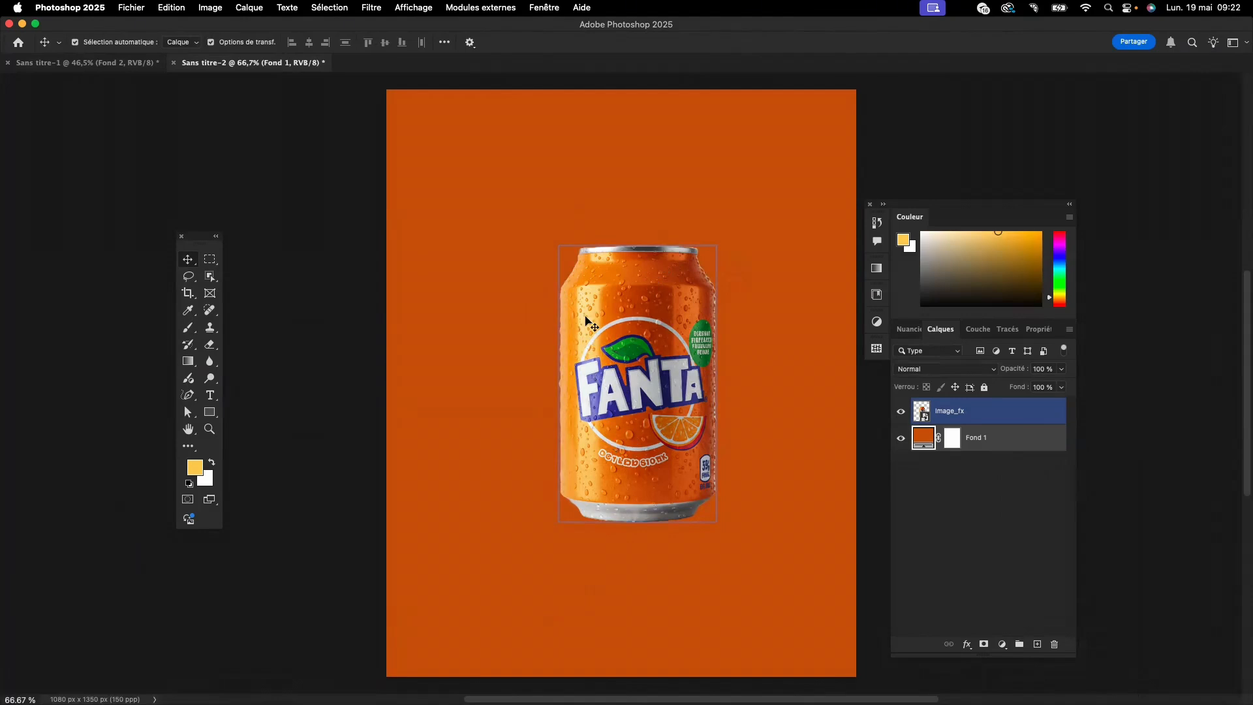
{"action": "left_click", "coordinate": [497, 370]}
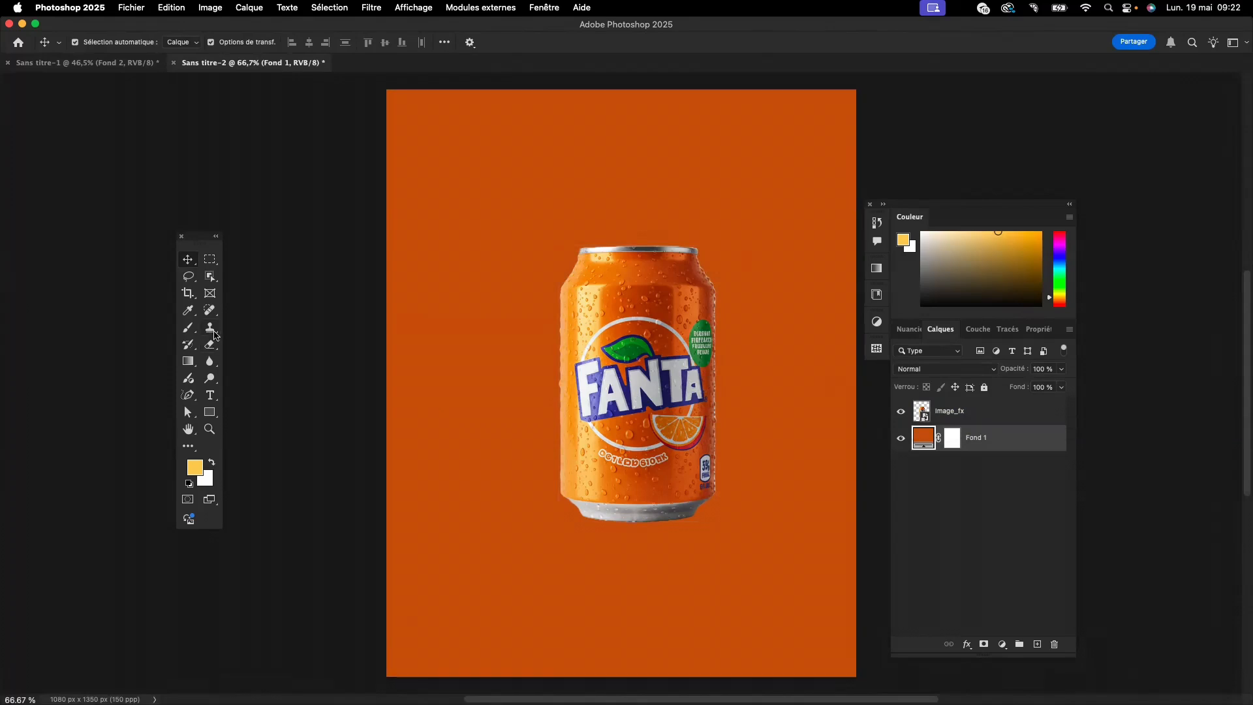
- Copy the top section of the can to its own layer with a rectangular selection, and check it with the original can hidden
{"action": "left_click", "coordinate": [963, 410]}
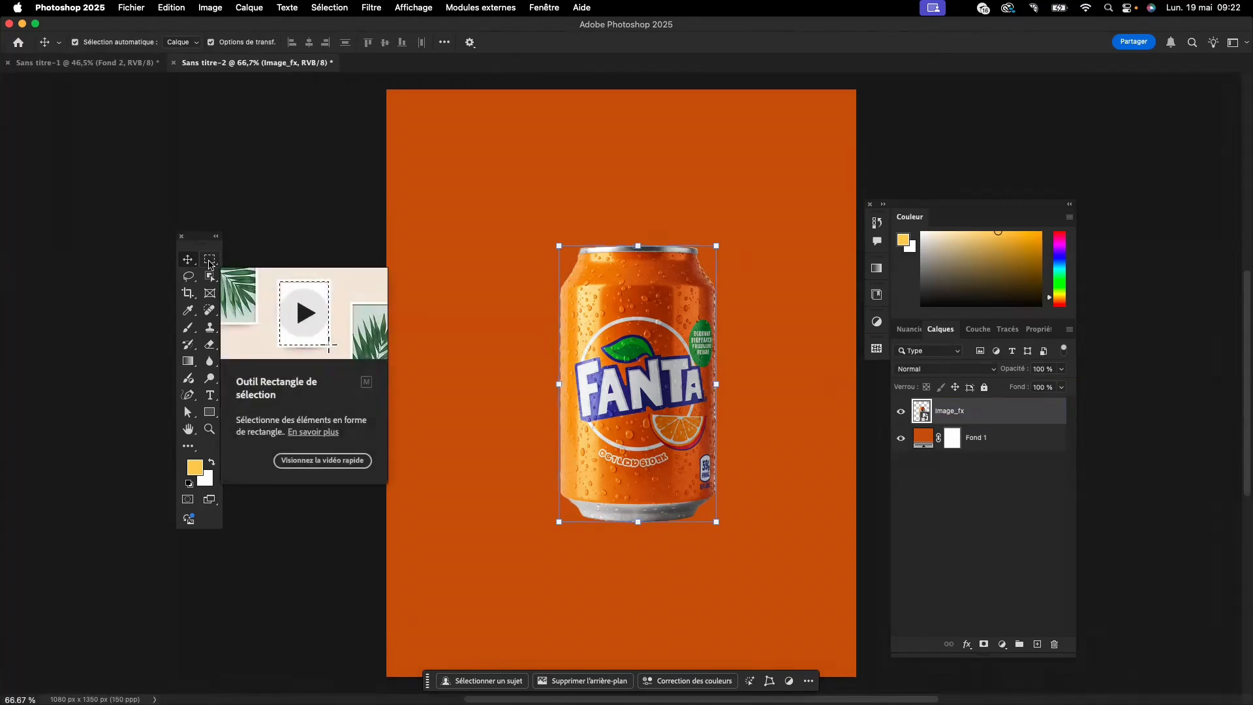
{"action": "left_click", "coordinate": [209, 262]}
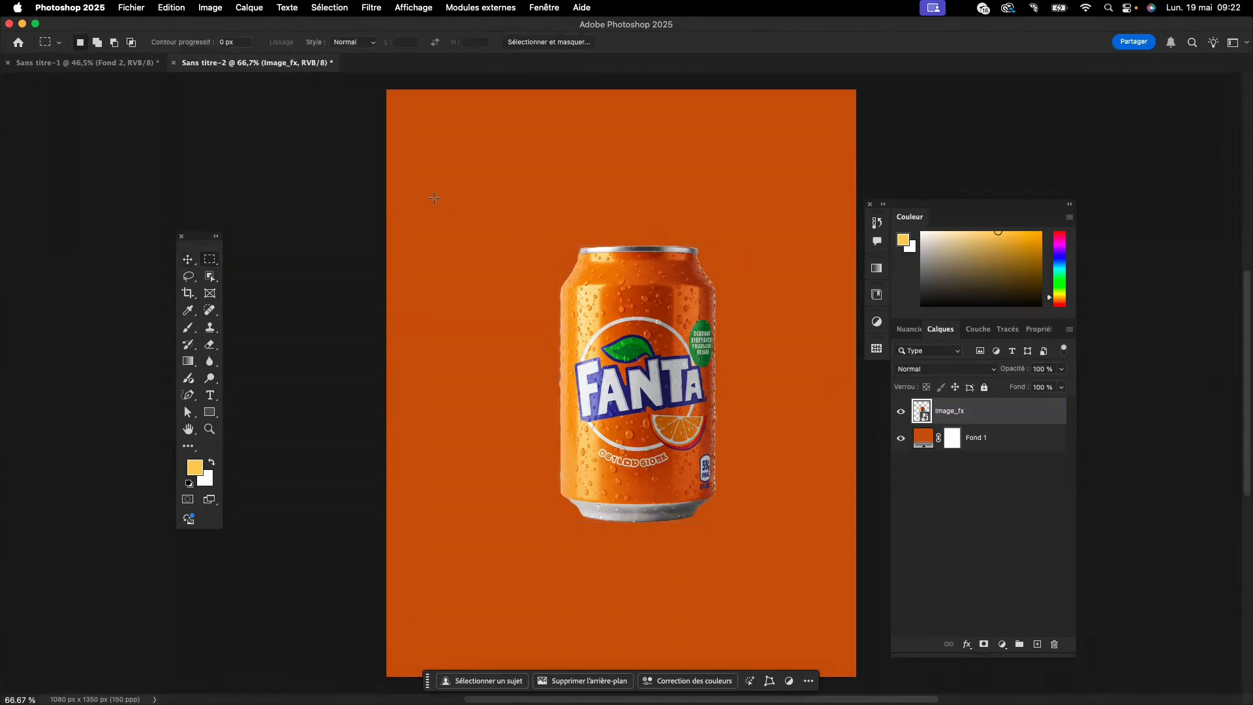
{"action": "left_click_drag", "start_coordinate": [435, 197], "coordinate": [828, 299]}
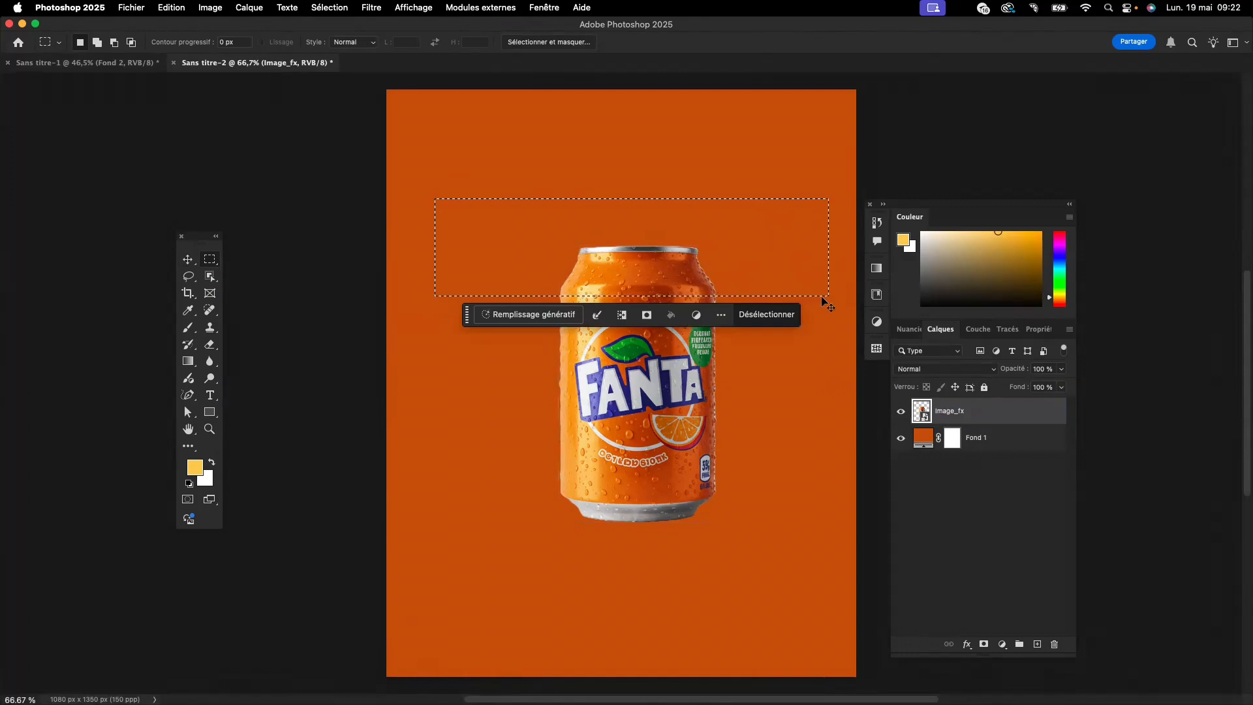
{"action": "key", "text": "super+j"}
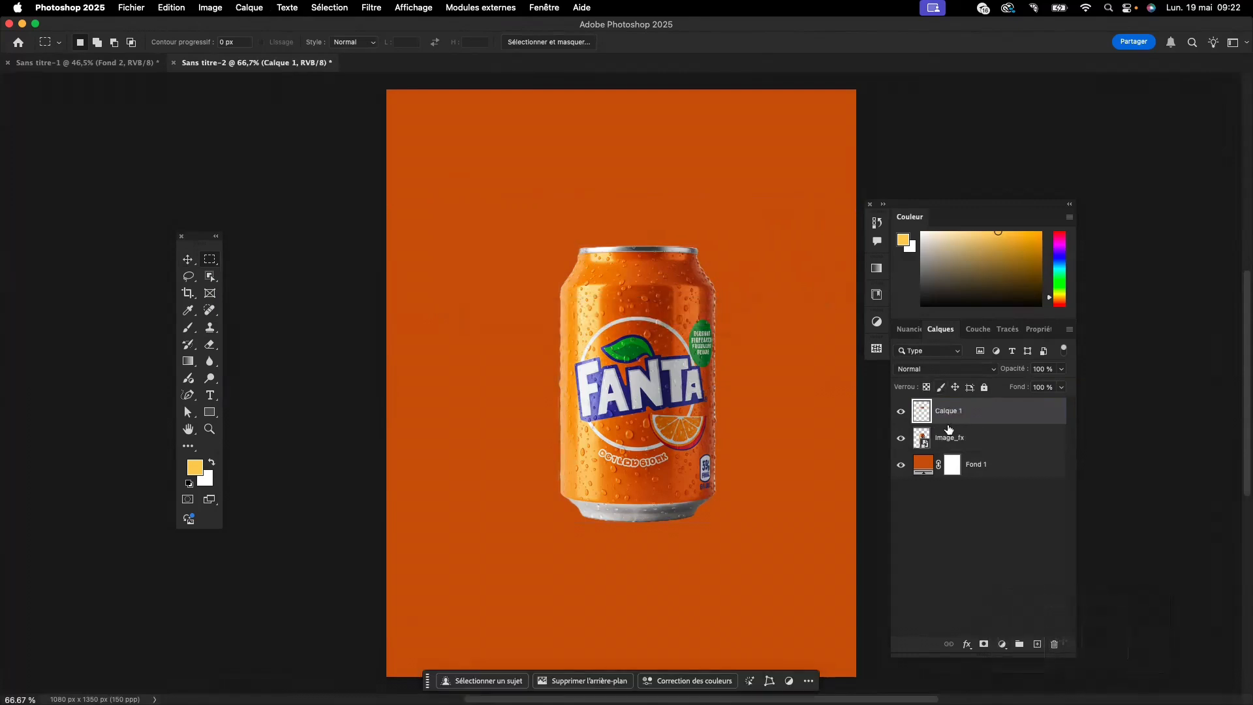
{"action": "left_click", "coordinate": [900, 438]}
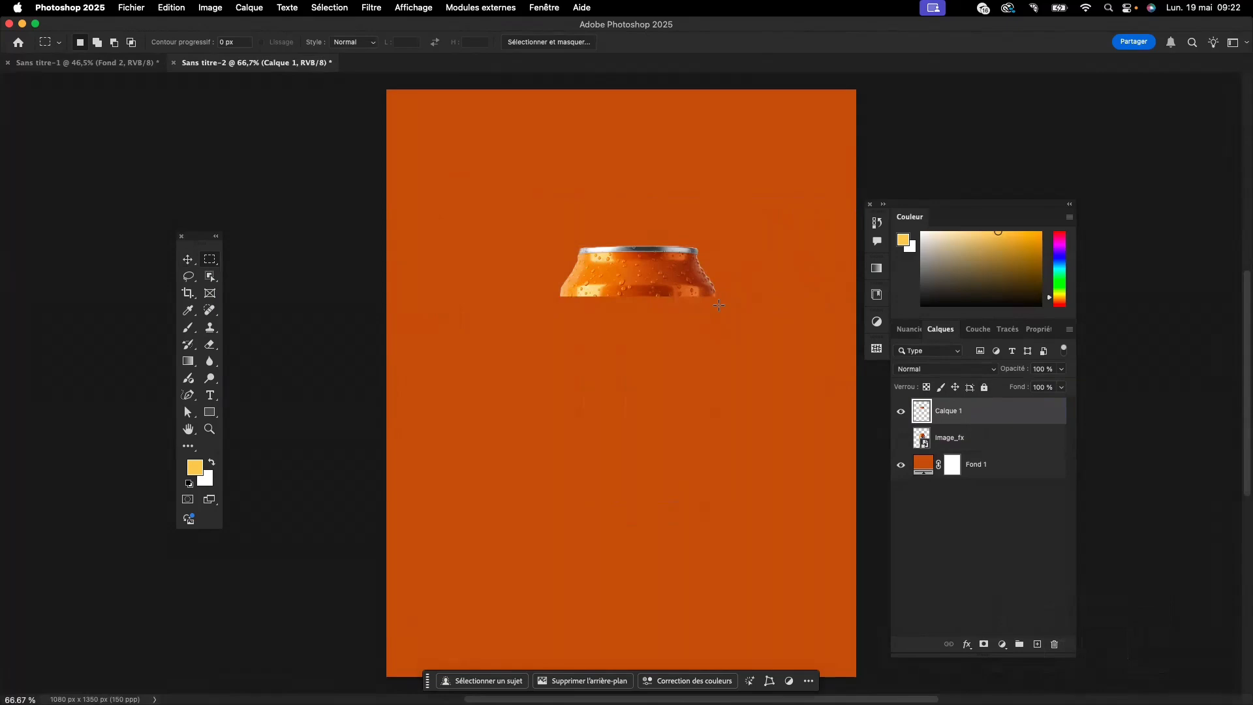
{"action": "left_click", "coordinate": [901, 438]}
- Copy the middle section of the original can with the Fanta logo to its own layer, and check it with the original hidden
{"action": "left_click", "coordinate": [960, 438]}
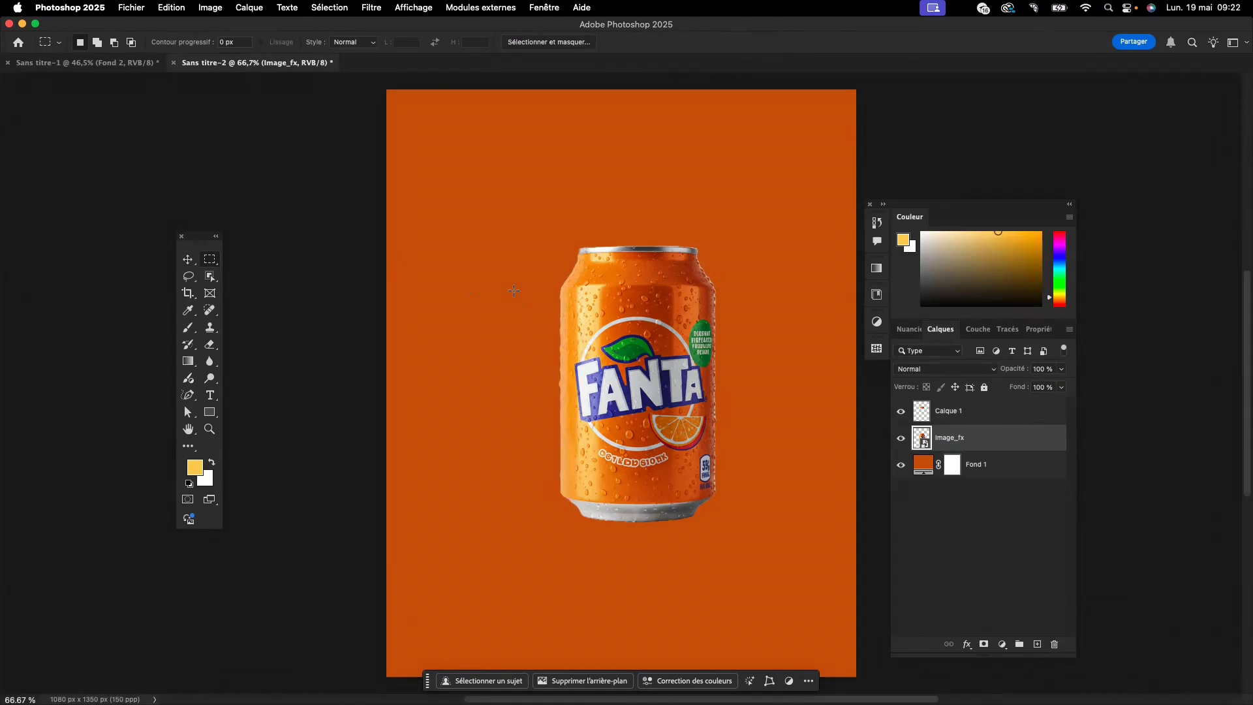
{"action": "left_click_drag", "start_coordinate": [520, 299], "coordinate": [772, 425]}
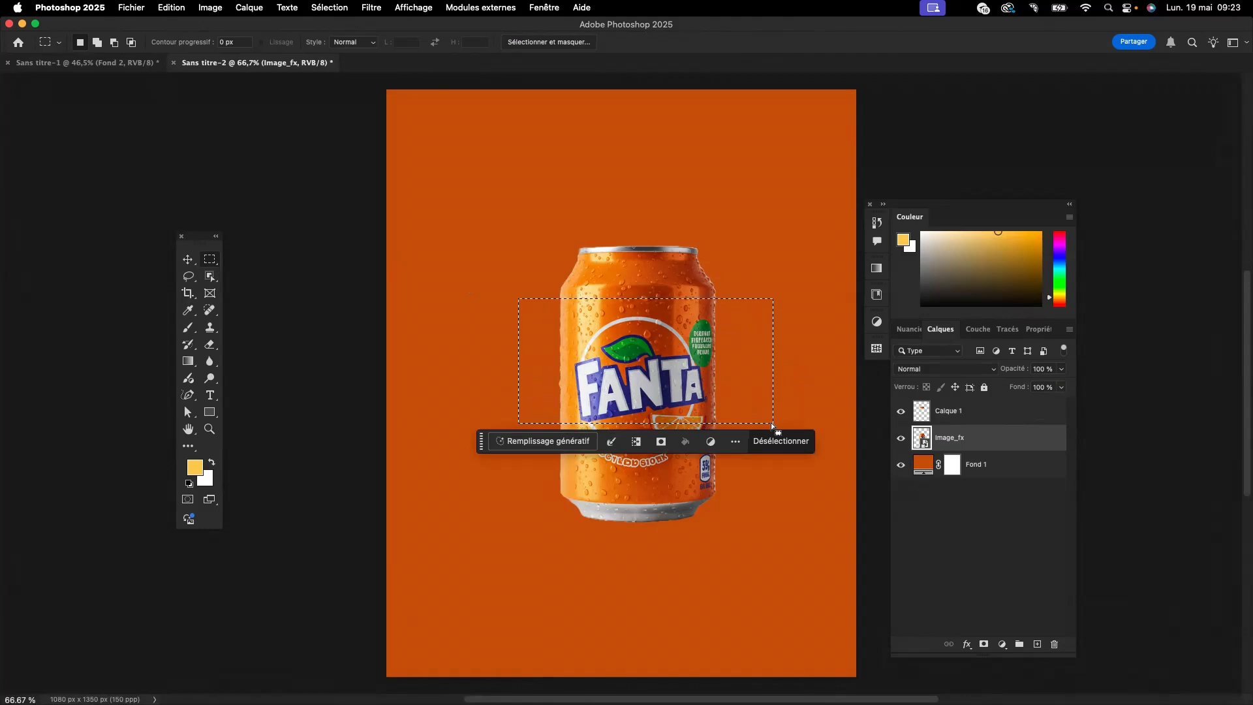
{"action": "key", "text": "super+j"}
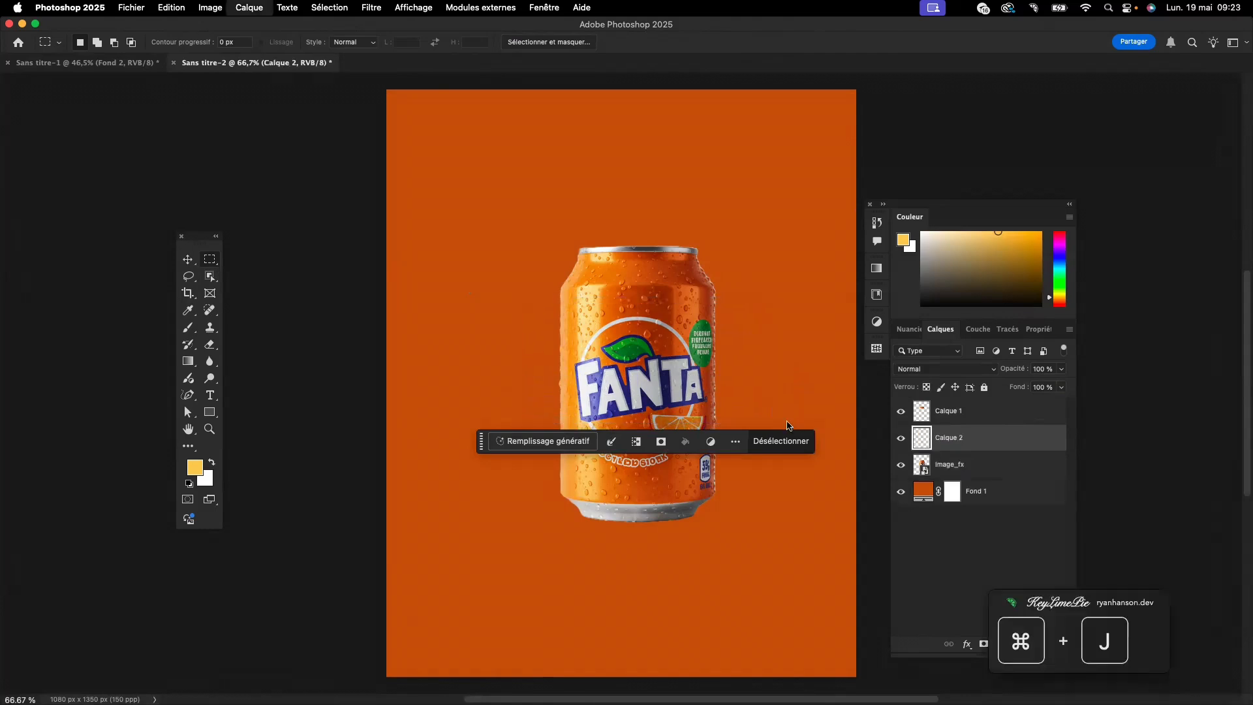
{"action": "left_click", "coordinate": [900, 464]}
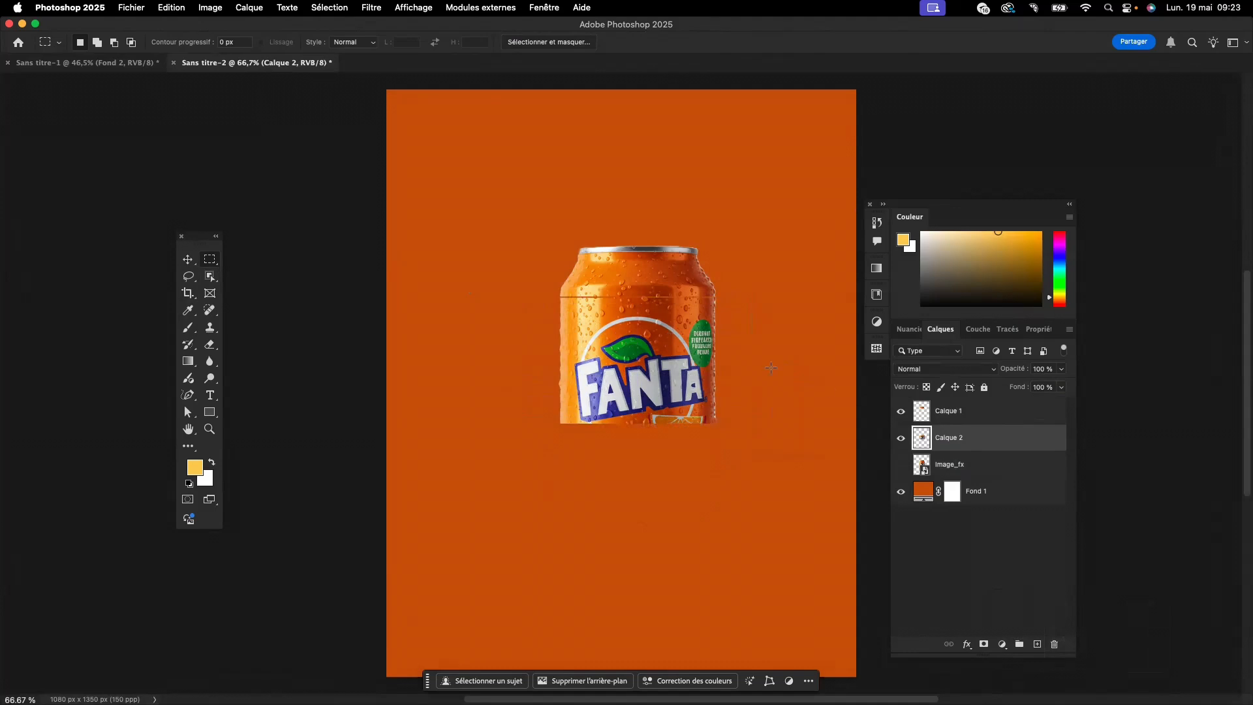
{"action": "left_click", "coordinate": [900, 464]}
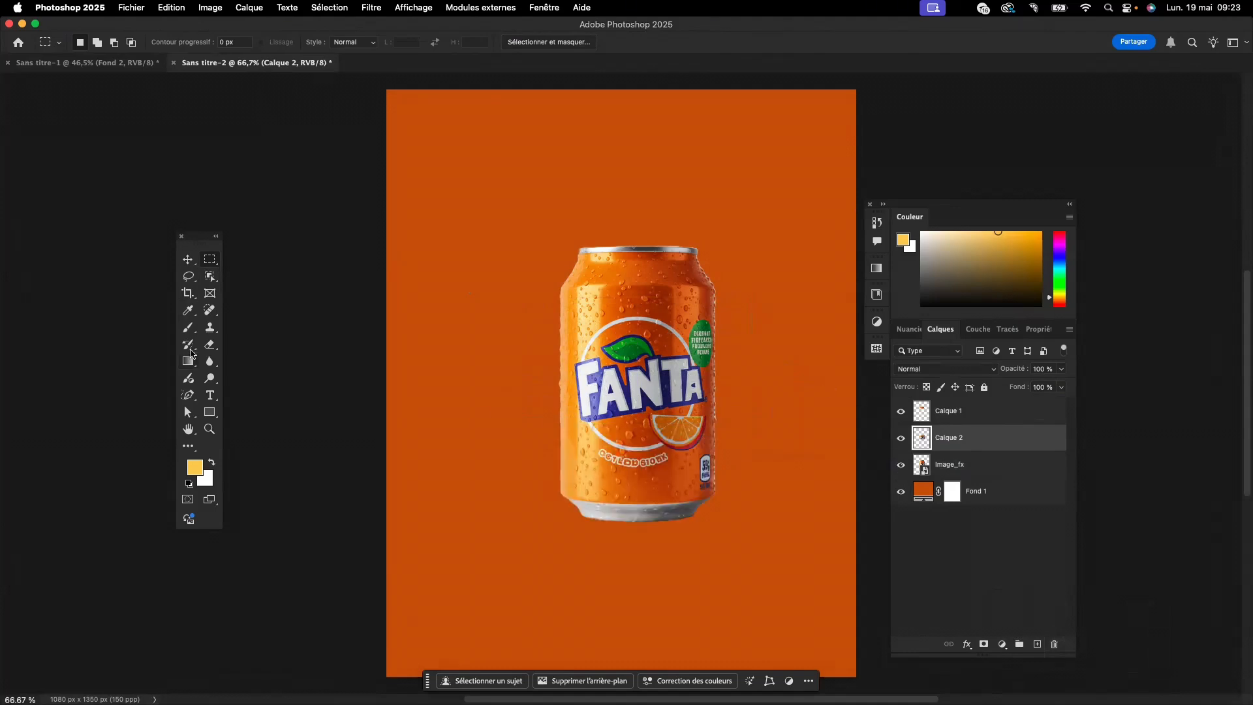
- Copy the bottom section of the original can, from below the logo to the base, to its own layer and hide the original can
{"action": "left_click", "coordinate": [945, 469]}
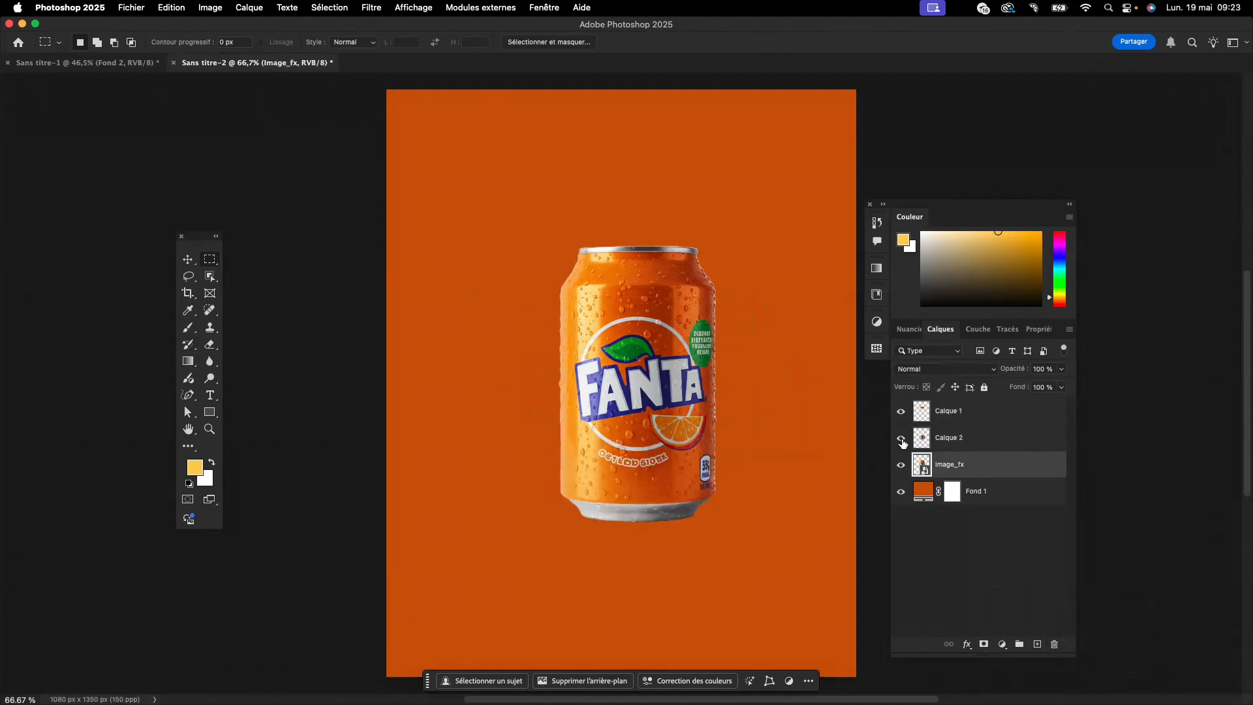
{"action": "left_click", "coordinate": [900, 464]}
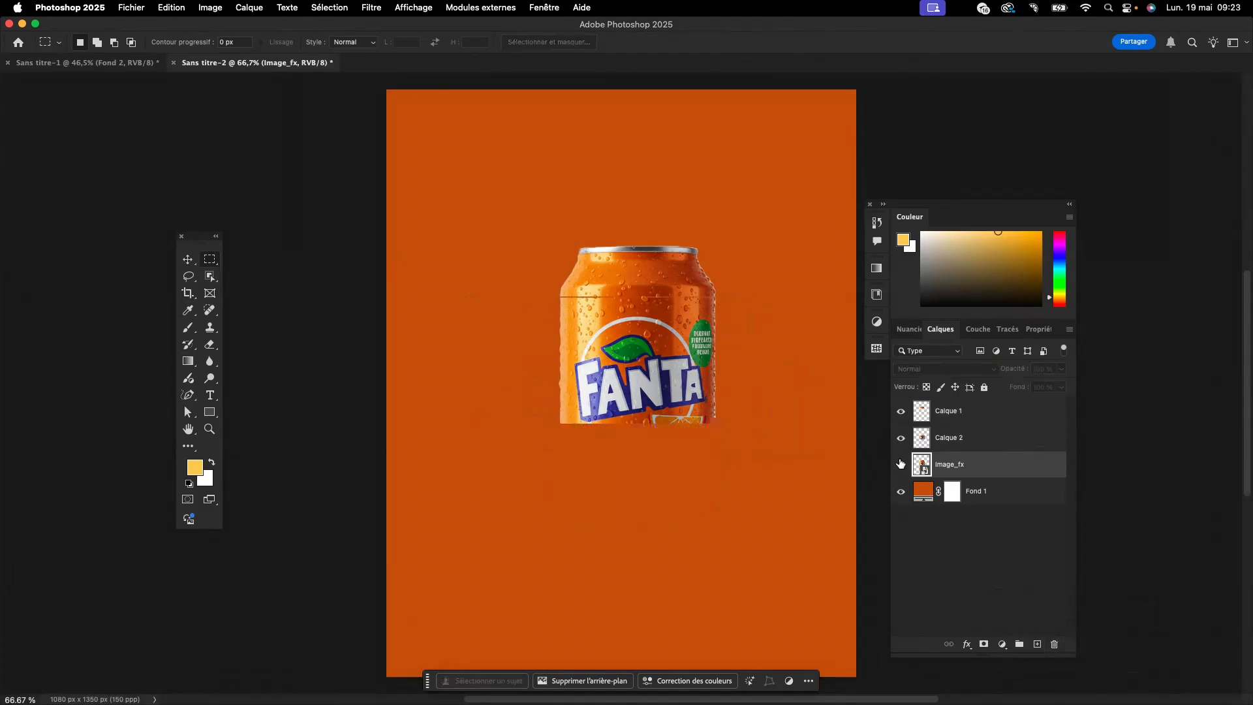
{"action": "left_click", "coordinate": [900, 465]}
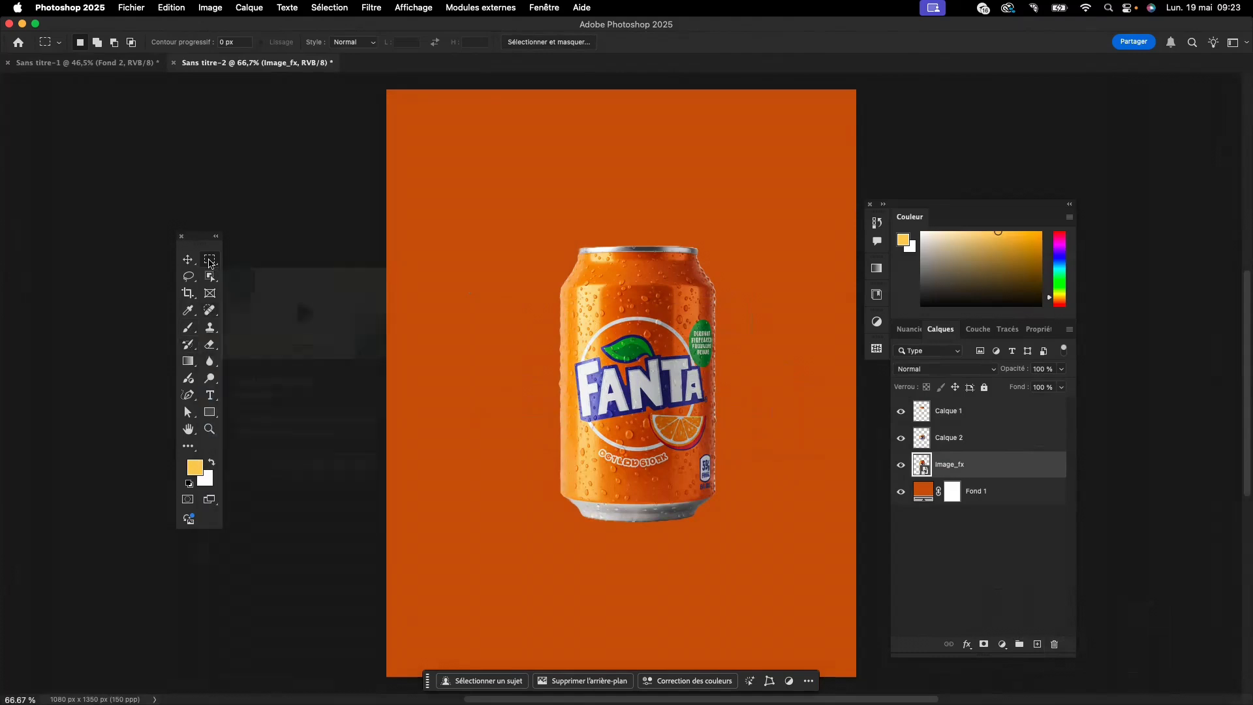
{"action": "left_click_drag", "start_coordinate": [482, 416], "coordinate": [751, 505]}
{"action": "key", "text": "super+d"}
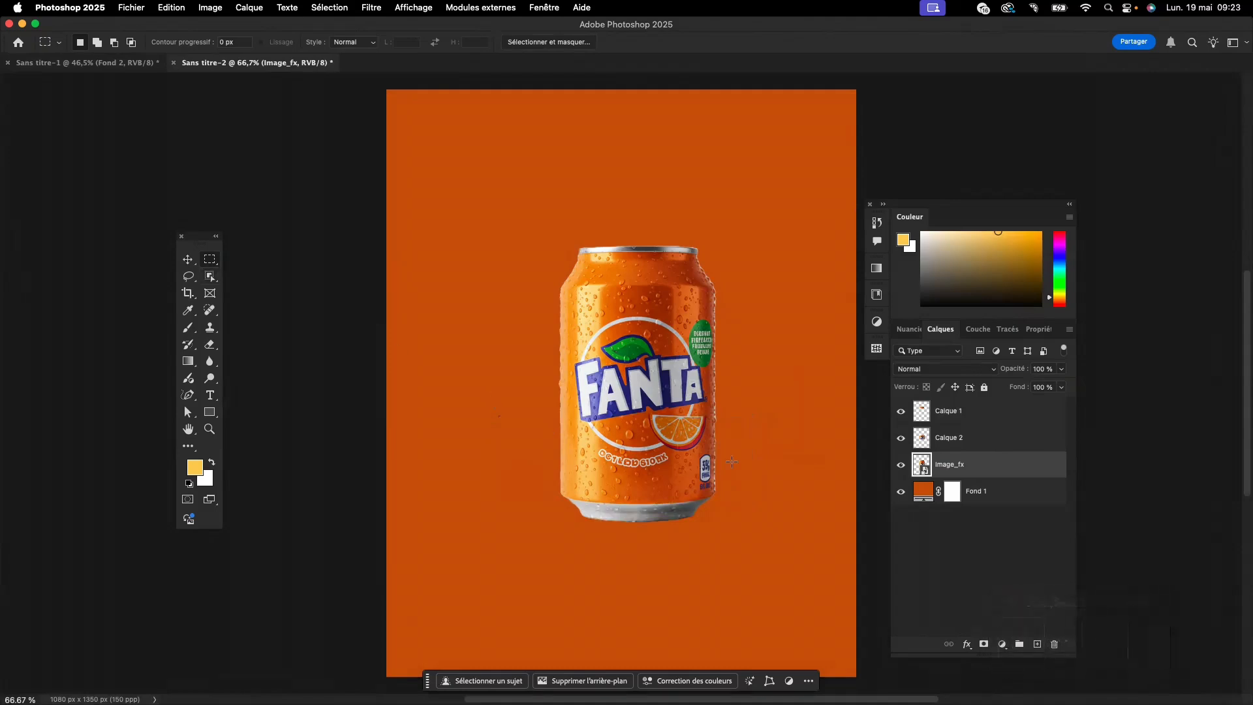
{"action": "left_click_drag", "start_coordinate": [750, 436], "coordinate": [456, 529]}
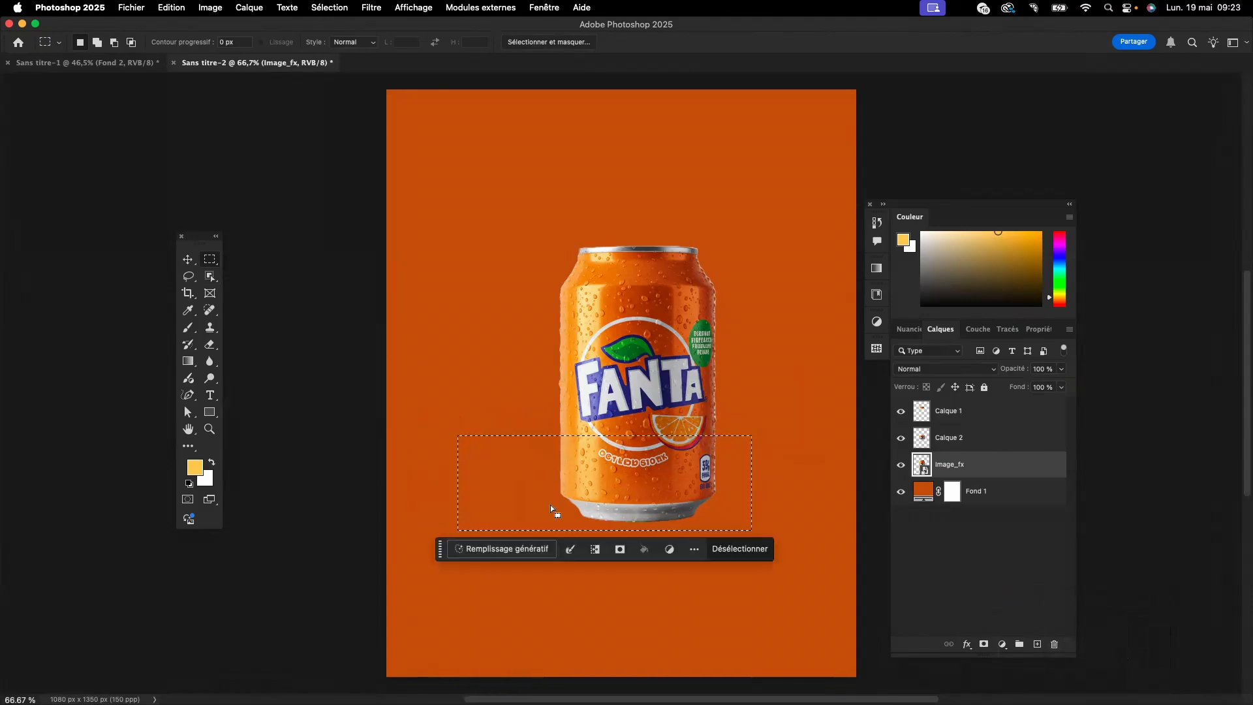
{"action": "key", "text": "super+j"}
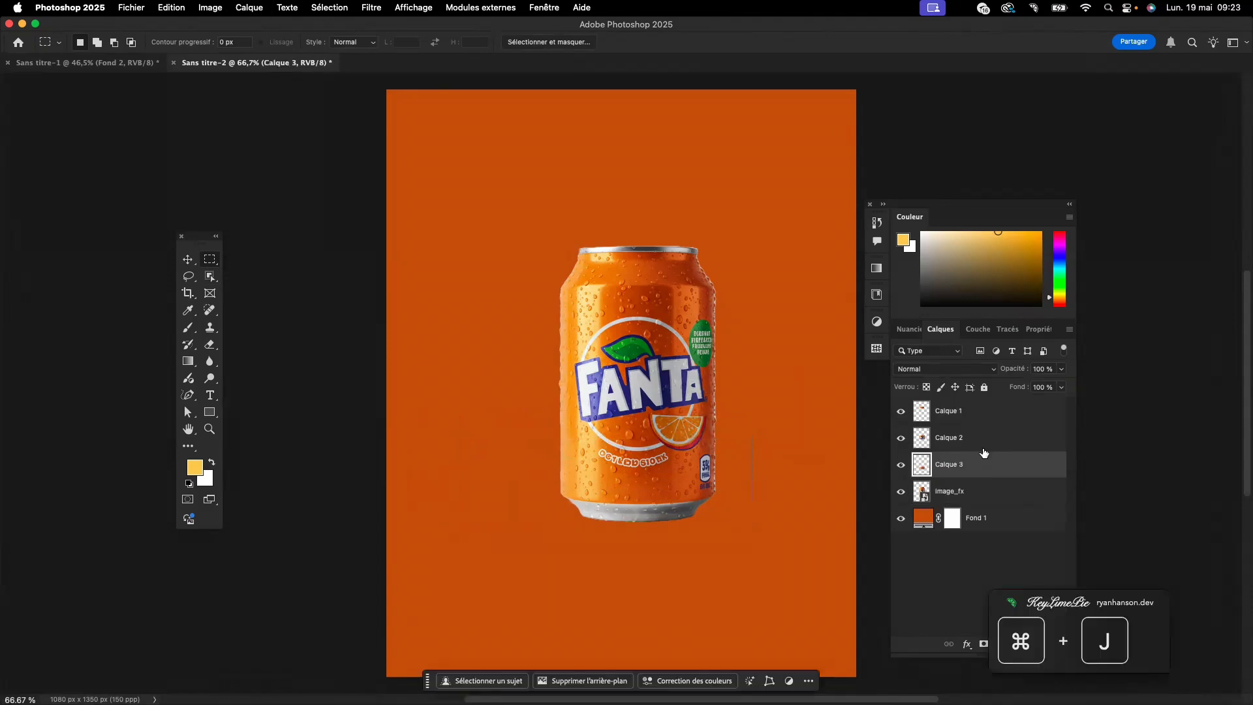
{"action": "left_click", "coordinate": [902, 491]}
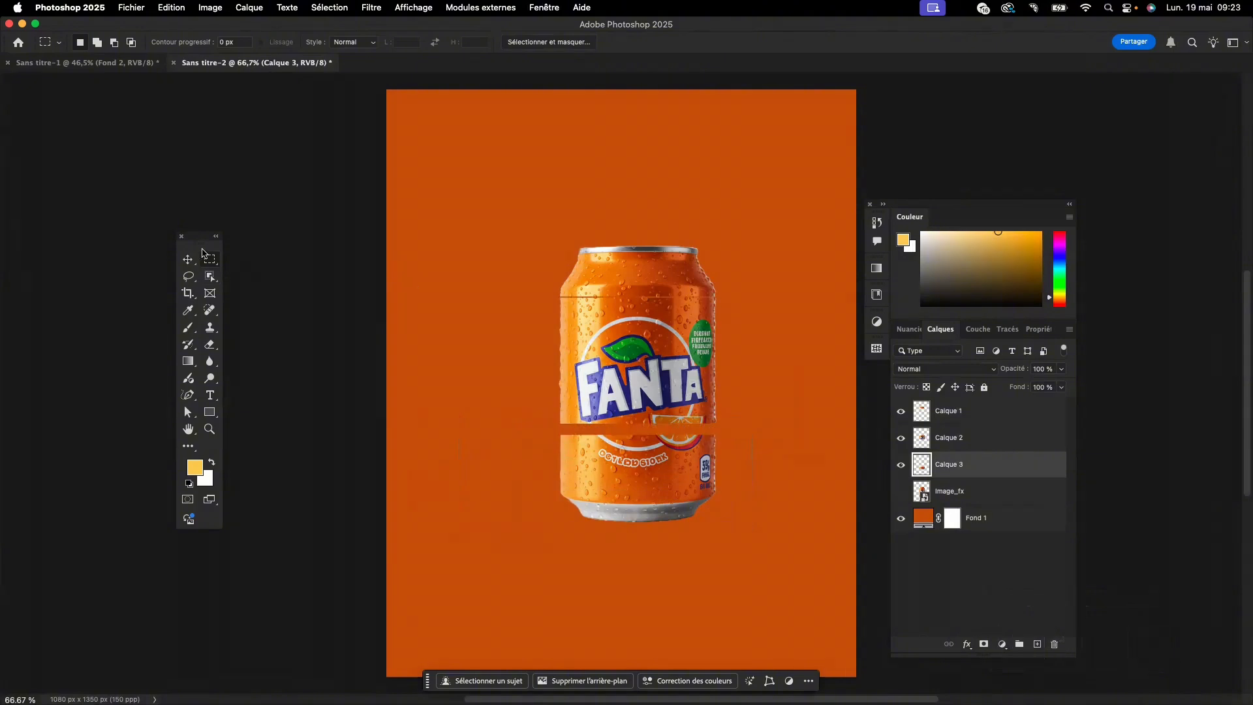
- Move the can's top section up away from the middle section and tilt it clockwise
{"action": "key", "text": "v"}
{"action": "left_click", "coordinate": [598, 337]}
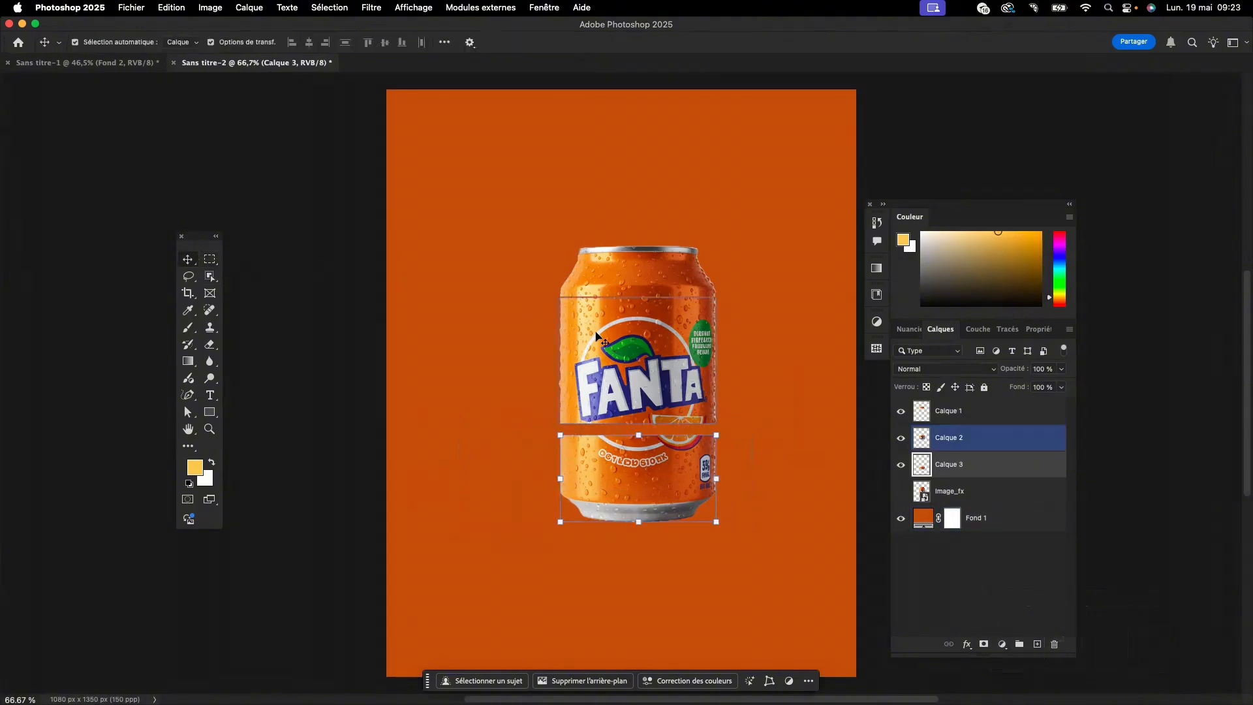
{"action": "left_click", "coordinate": [612, 282]}
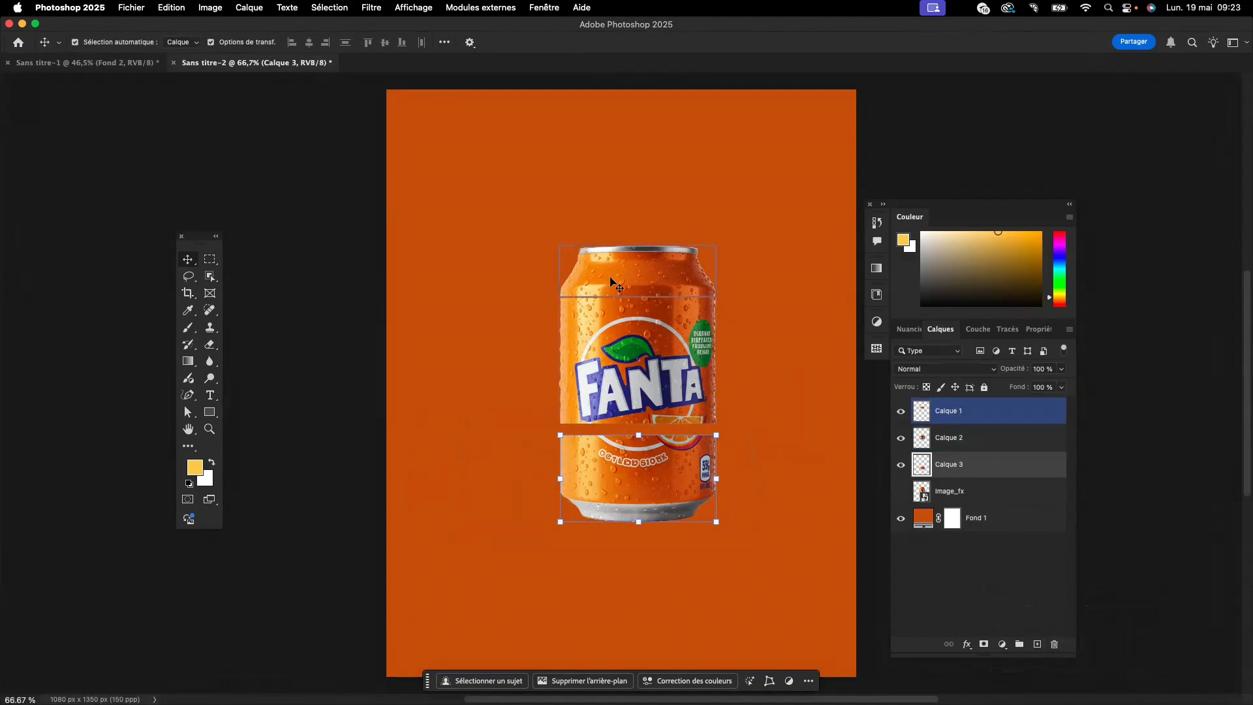
{"action": "left_click_drag", "start_coordinate": [625, 280], "coordinate": [631, 240]}
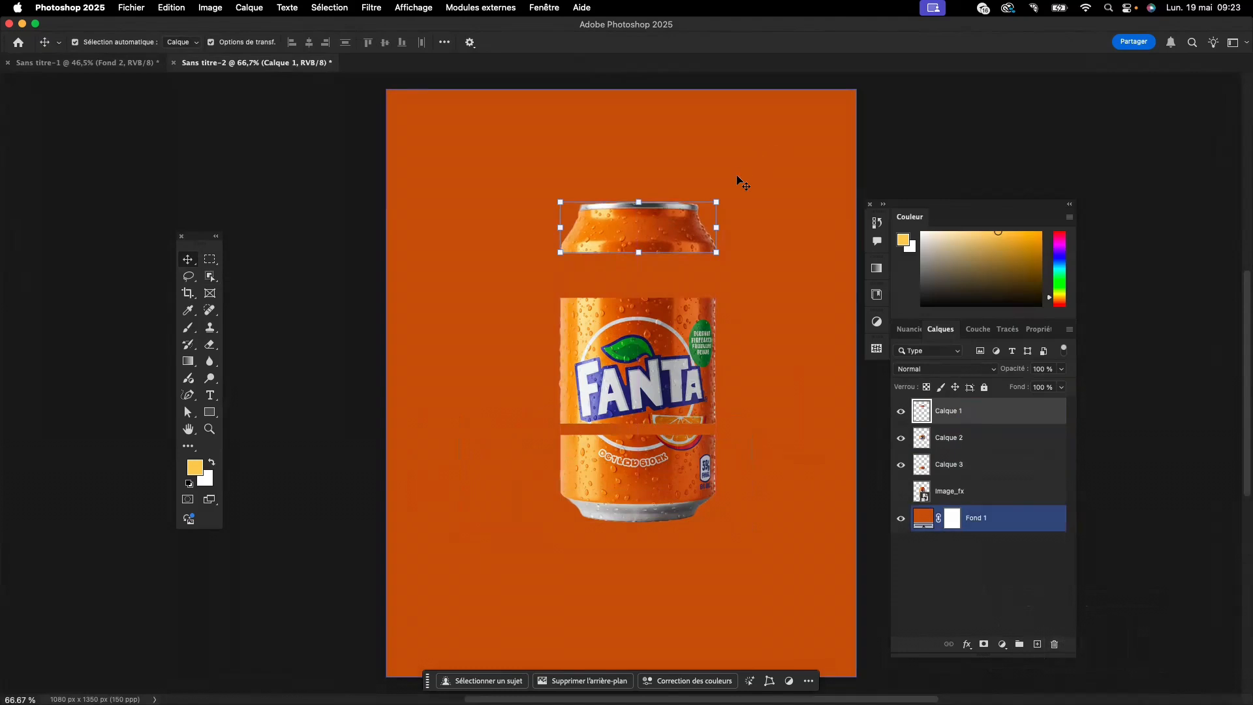
{"action": "left_click_drag", "start_coordinate": [721, 193], "coordinate": [729, 210]}
{"action": "left_click", "coordinate": [703, 306]}
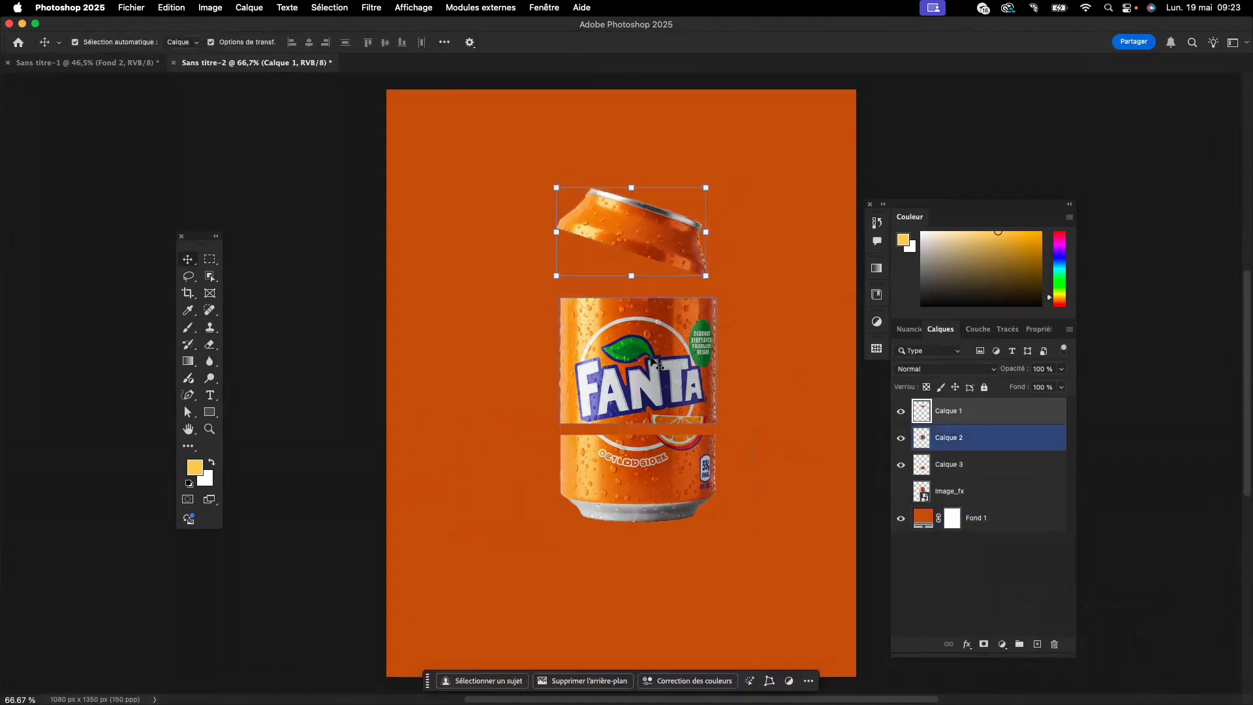
- Rotate the can's middle section about -9.2° and shift it slightly up and left, clear of the bottom section
{"action": "left_click", "coordinate": [685, 341]}
{"action": "left_click_drag", "start_coordinate": [726, 294], "coordinate": [728, 261]}
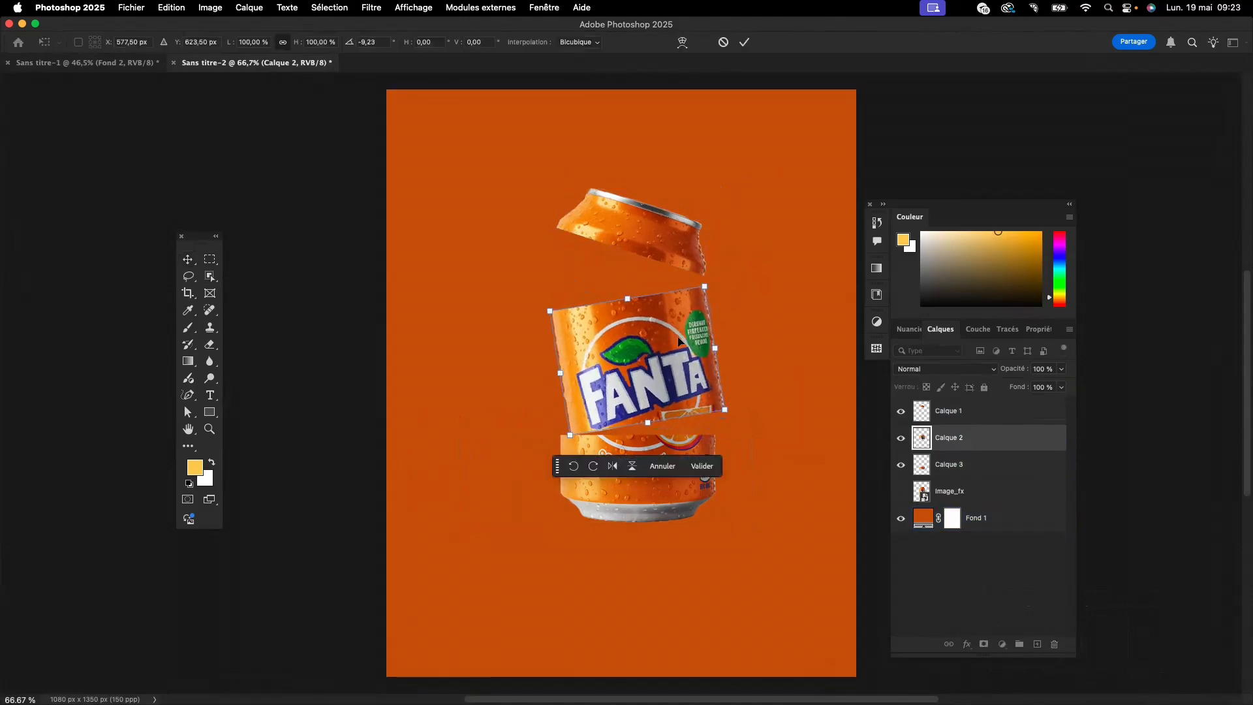
{"action": "left_click_drag", "start_coordinate": [679, 340], "coordinate": [672, 326]}
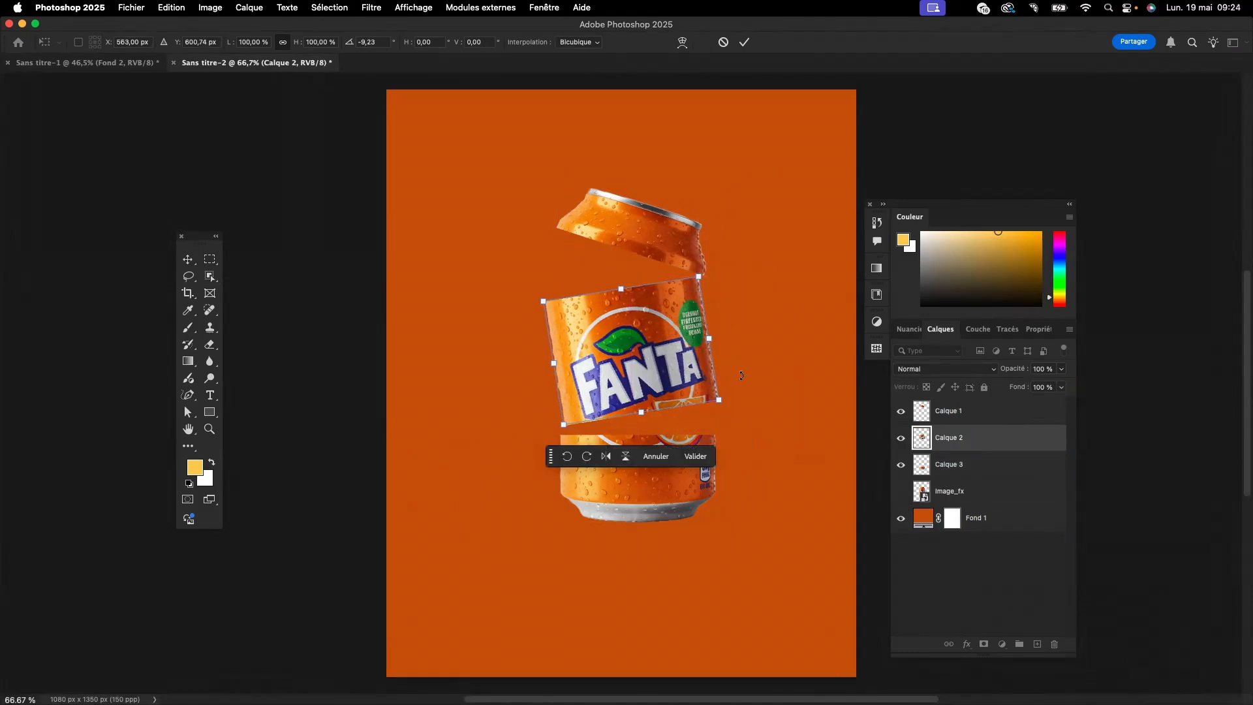
{"action": "left_click", "coordinate": [696, 456]}
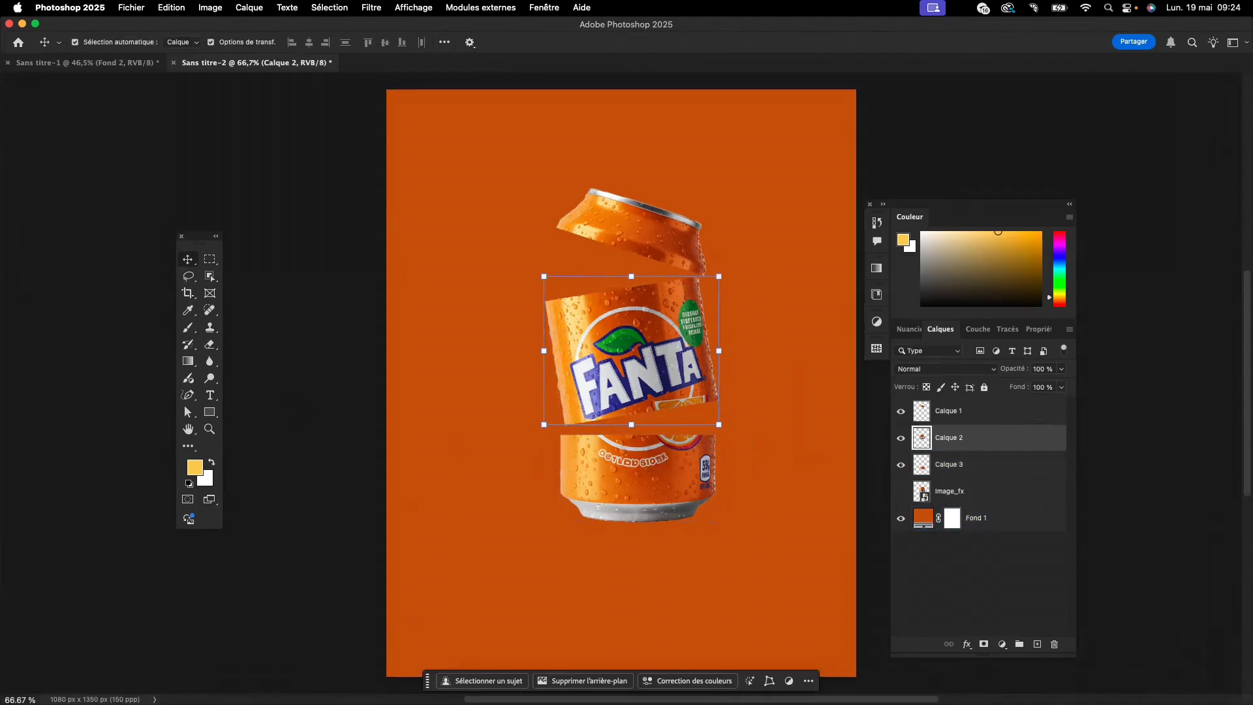
- Place the image png-clipart-fruit-sliced-orange_ccexpress over the can's lower right, rotated about -64° and scaled to about 31%
{"action": "left_click_drag", "start_coordinate": [0, 405], "coordinate": [619, 391]}
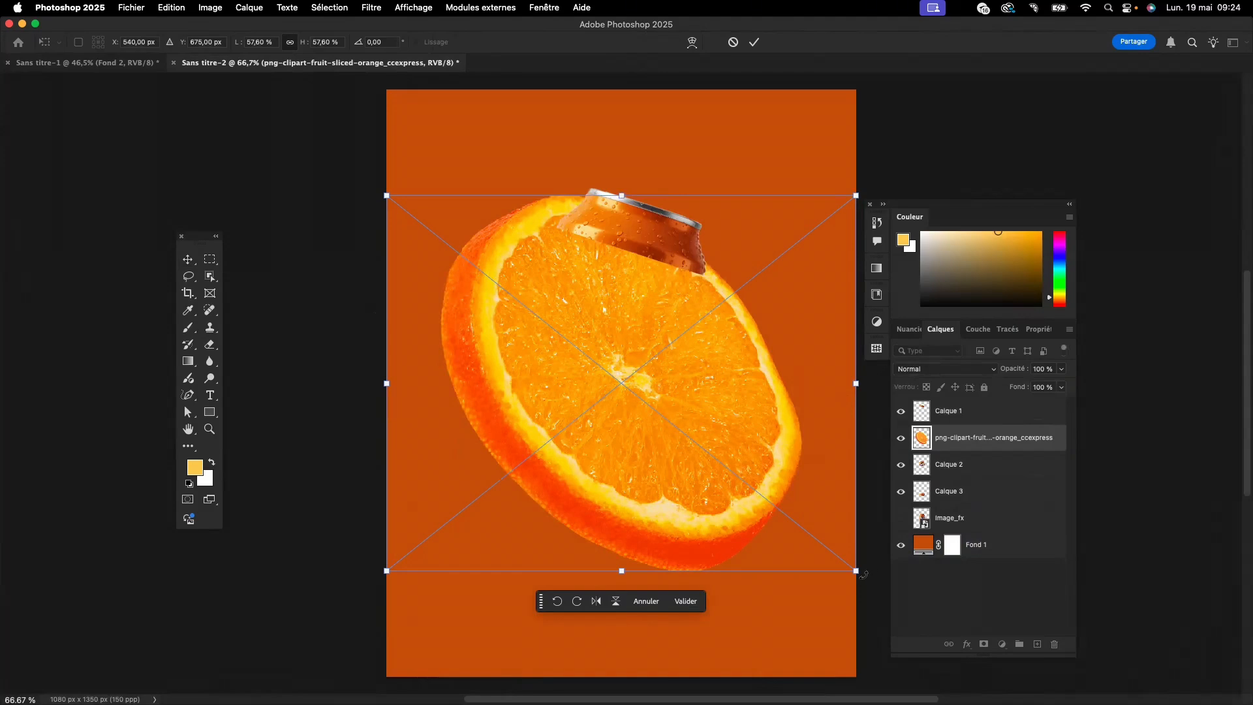
{"action": "left_click_drag", "start_coordinate": [863, 575], "coordinate": [778, 304]}
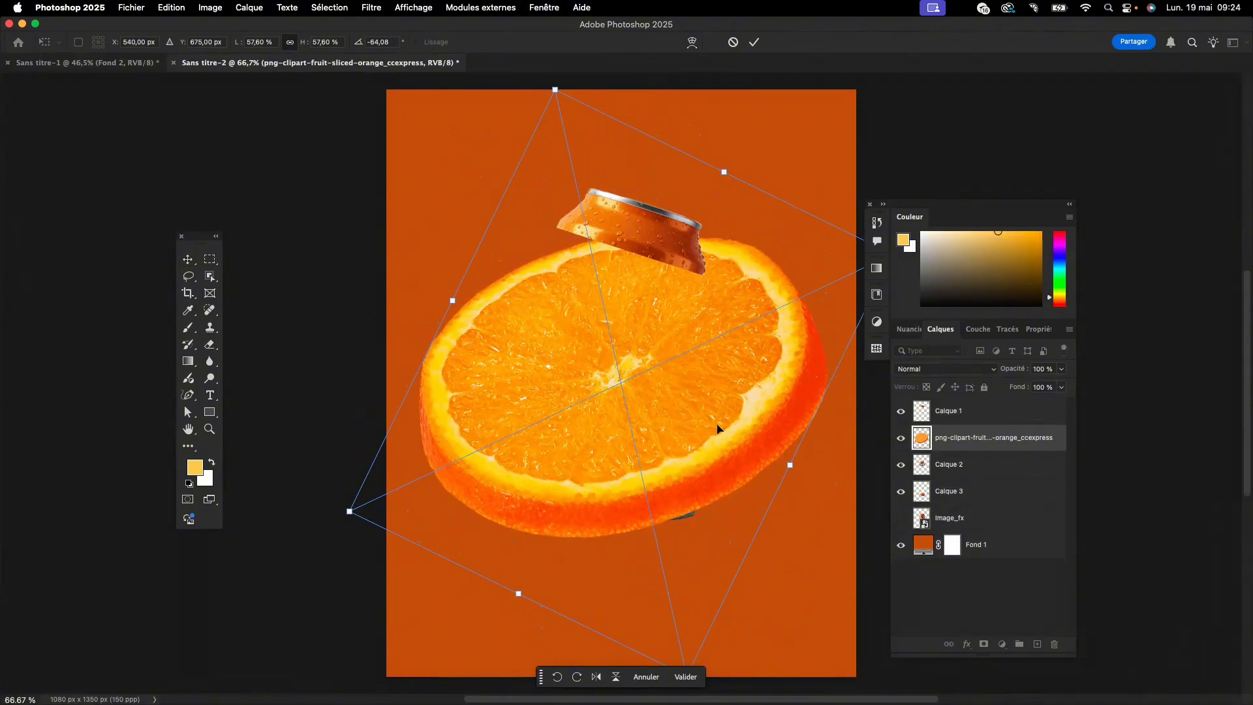
{"action": "left_click_drag", "start_coordinate": [450, 299], "coordinate": [608, 376]}
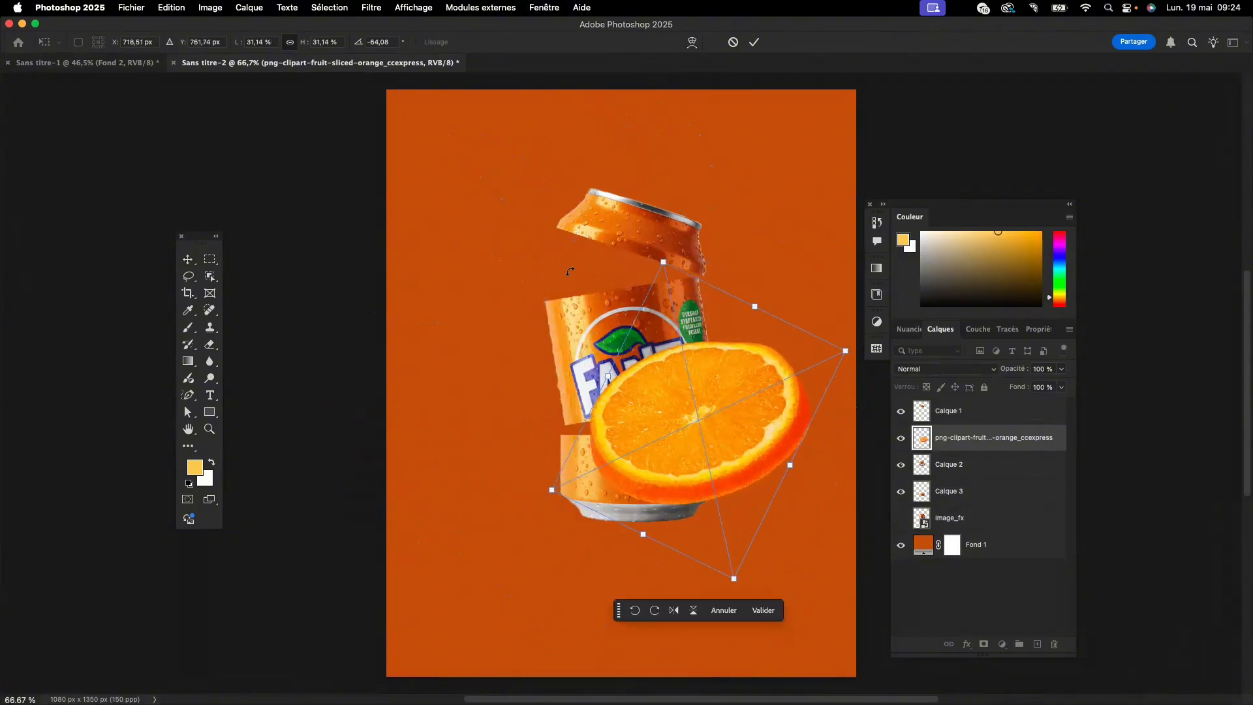
- Apply the orange slice's transform and add an empty layer directly above it
{"action": "left_click", "coordinate": [188, 327]}
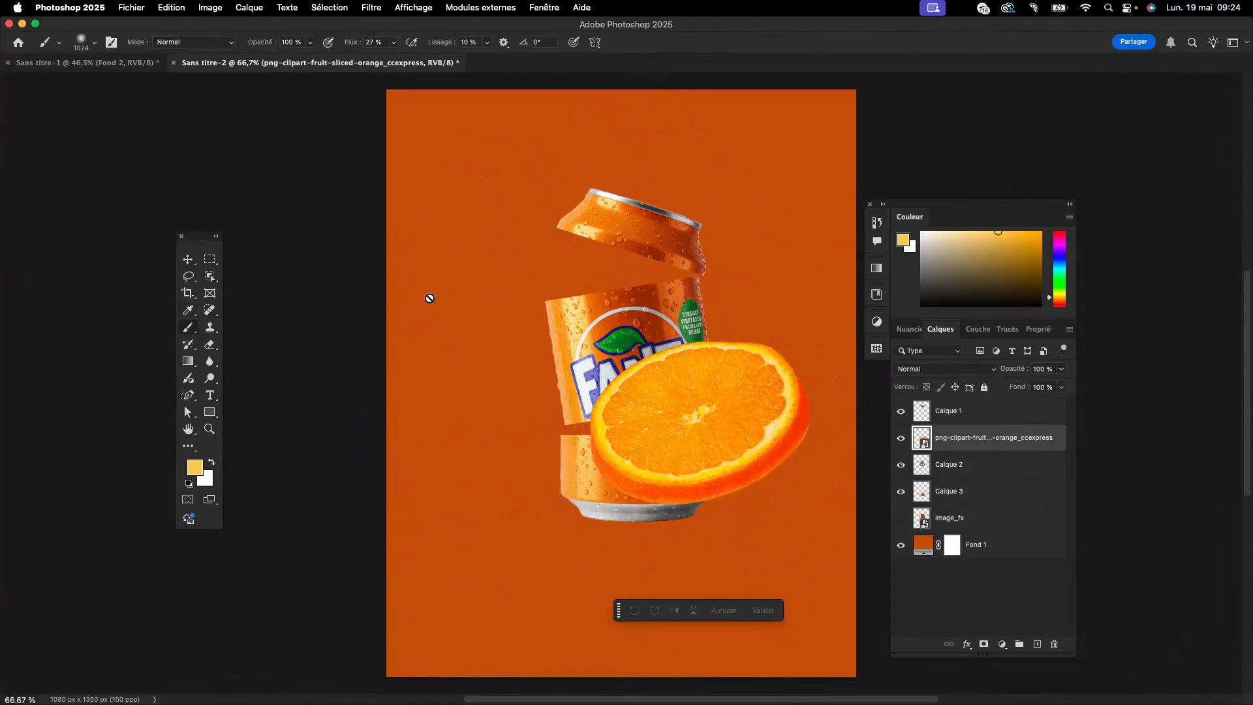
{"action": "left_click", "coordinate": [1037, 644]}
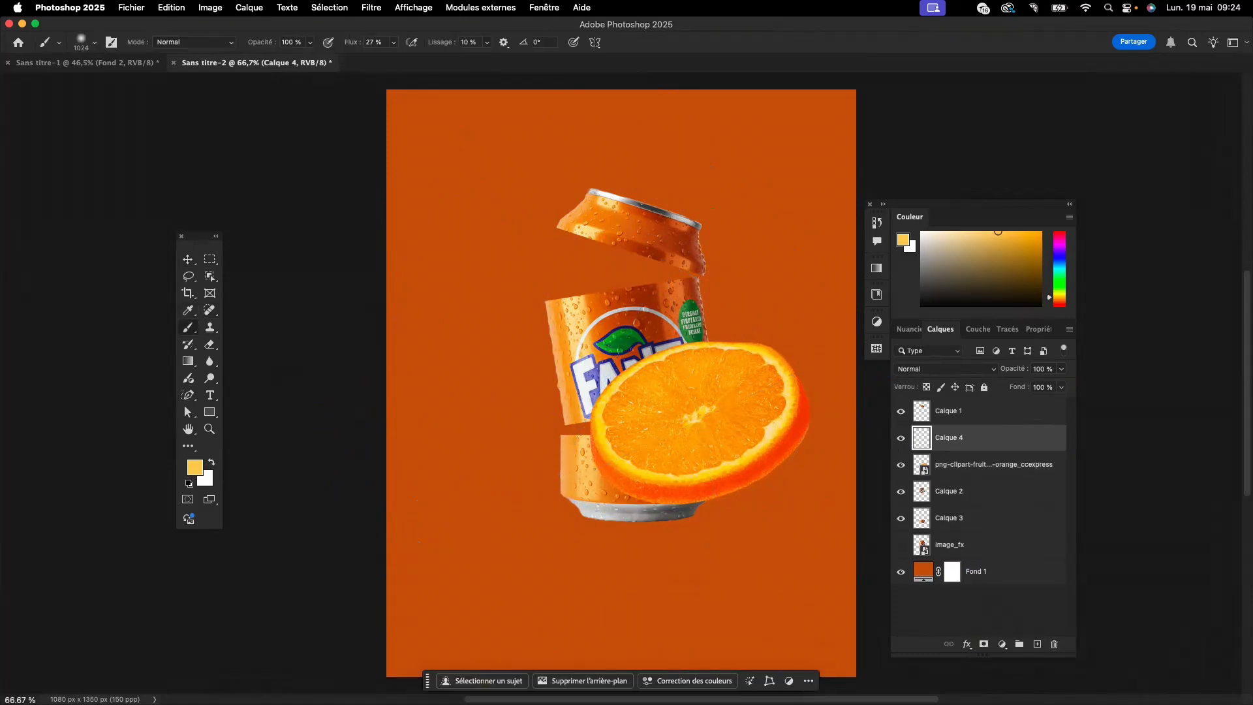
{"action": "mouse_move", "coordinate": [579, 292]}
{"action": "left_mouse_down"}
{"action": "mouse_move", "coordinate": [420, 296]}
{"action": "mouse_move", "coordinate": [411, 185]}
{"action": "mouse_move", "coordinate": [364, 358]}
{"action": "mouse_move", "coordinate": [411, 520]}
{"action": "mouse_move", "coordinate": [334, 535]}
{"action": "left_mouse_up"}
{"action": "left_click_drag", "start_coordinate": [516, 230], "coordinate": [549, 272]}
{"action": "left_click_drag", "start_coordinate": [531, 218], "coordinate": [583, 281]}
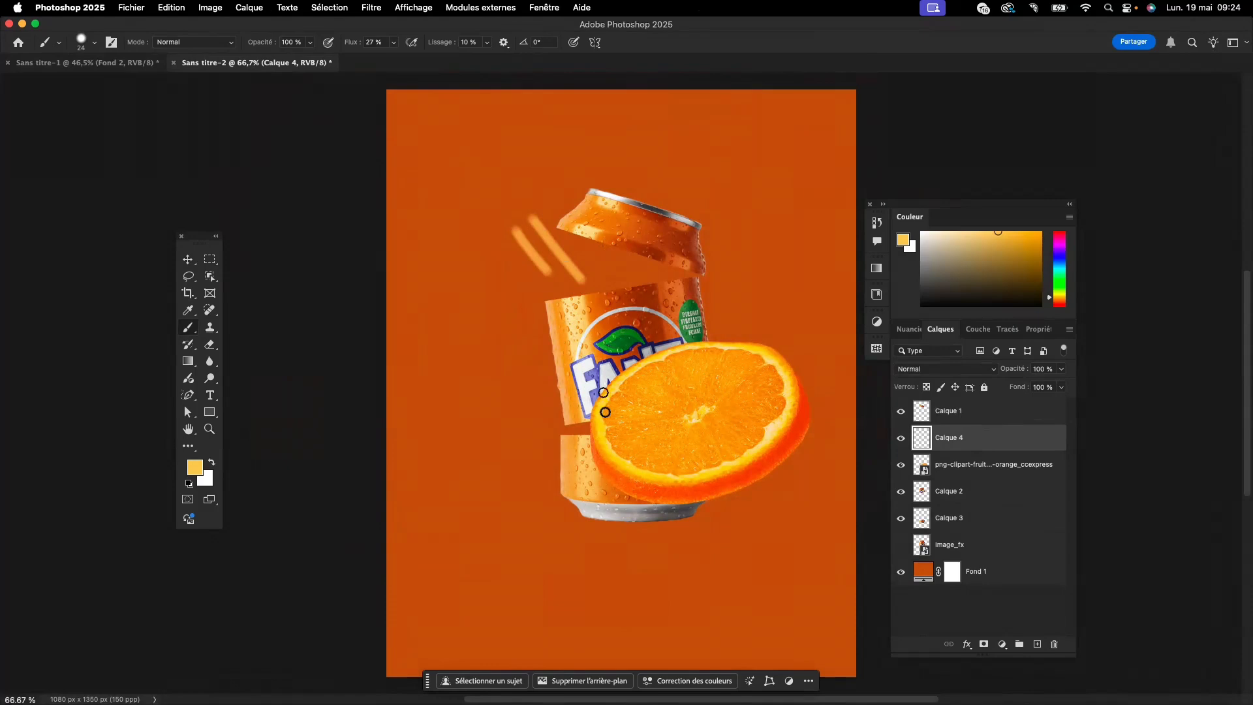
{"action": "left_click_drag", "start_coordinate": [611, 316], "coordinate": [528, 201]}
{"action": "scroll", "coordinate": [545, 344], "scroll_direction": "up", "scroll_amount": 2}
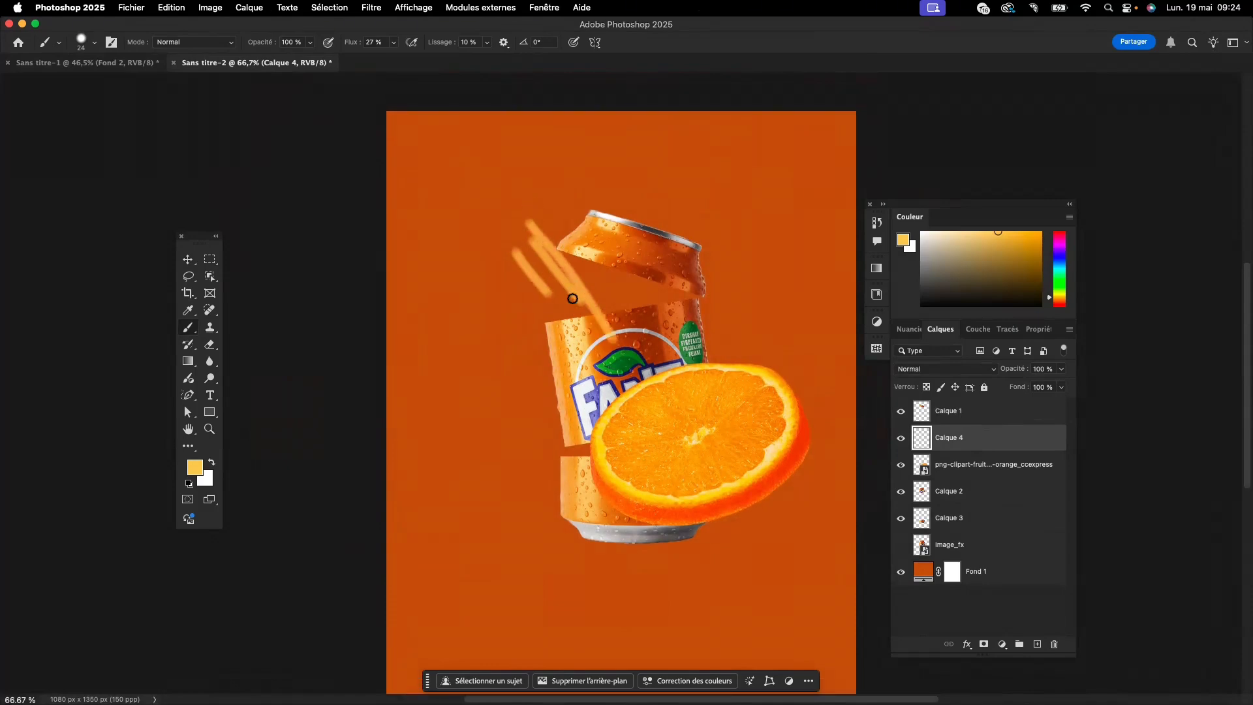
{"action": "key", "text": "super+z"}
{"action": "key", "text": "super+z"}
{"action": "key", "text": "super+z"}
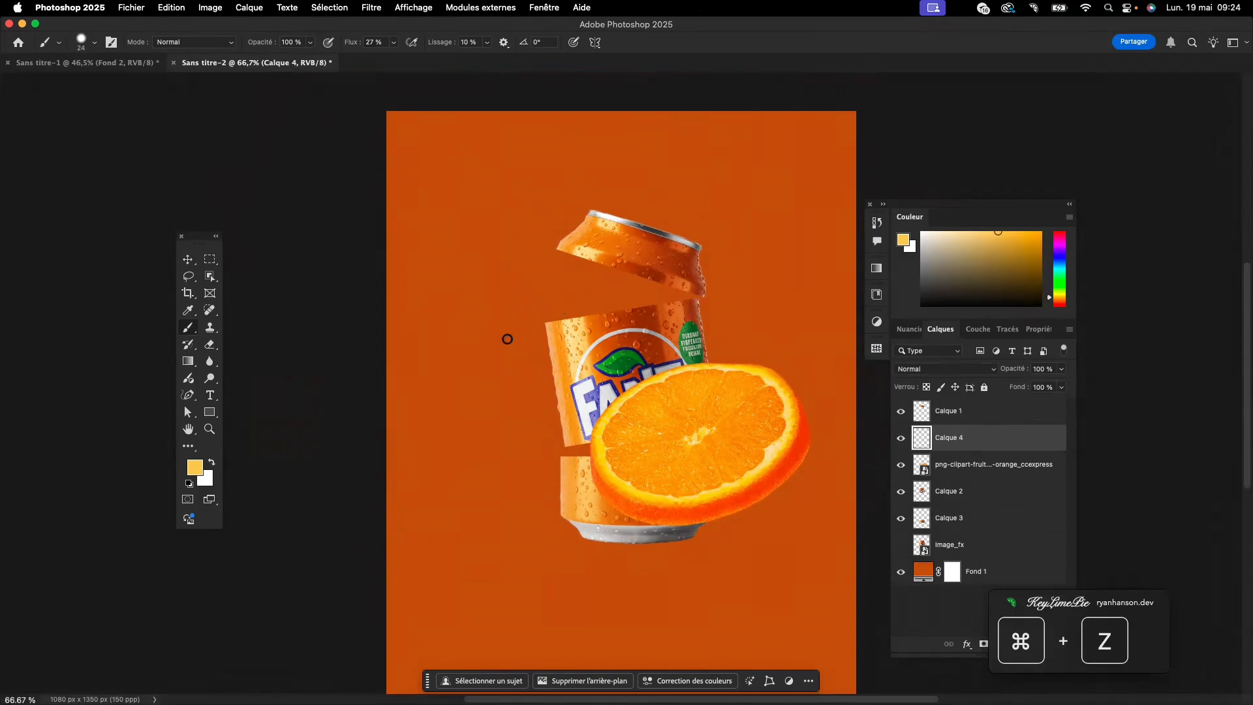
- Move the orange slice up into the gap between the can's top and middle sections
{"action": "left_click", "coordinate": [187, 259]}
{"action": "left_click", "coordinate": [596, 351]}
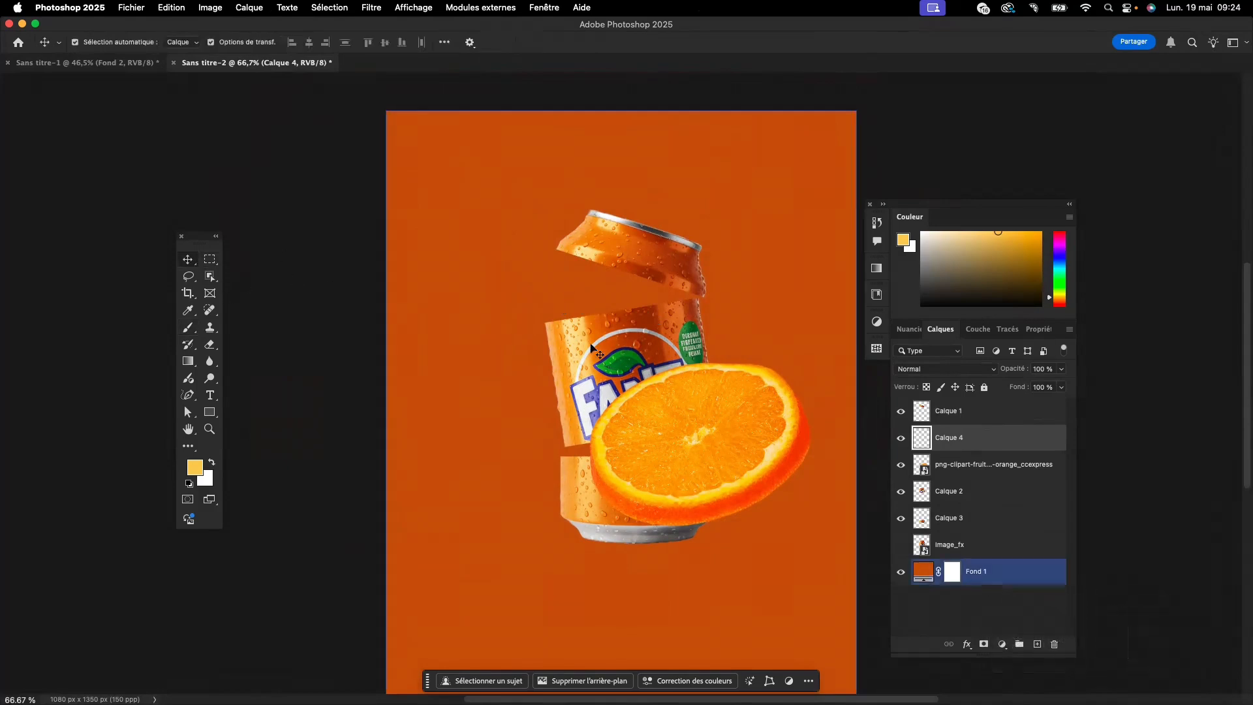
{"action": "left_click", "coordinate": [604, 325]}
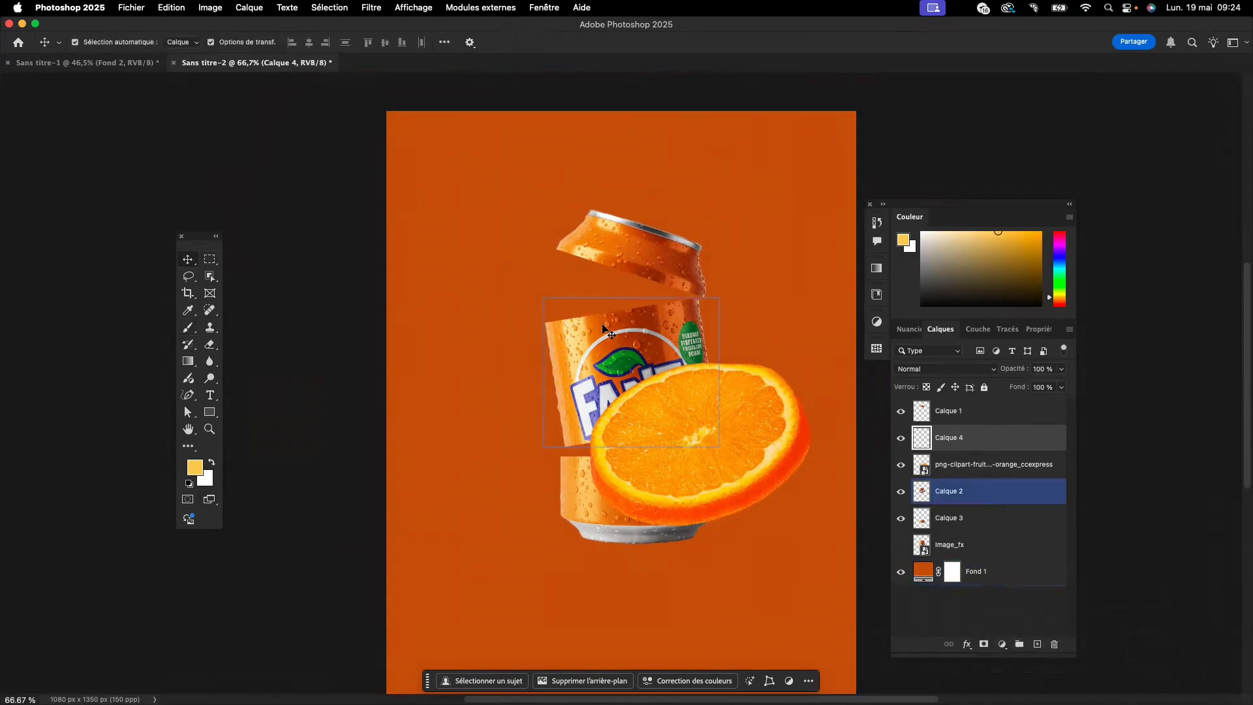
{"action": "left_click", "coordinate": [678, 390]}
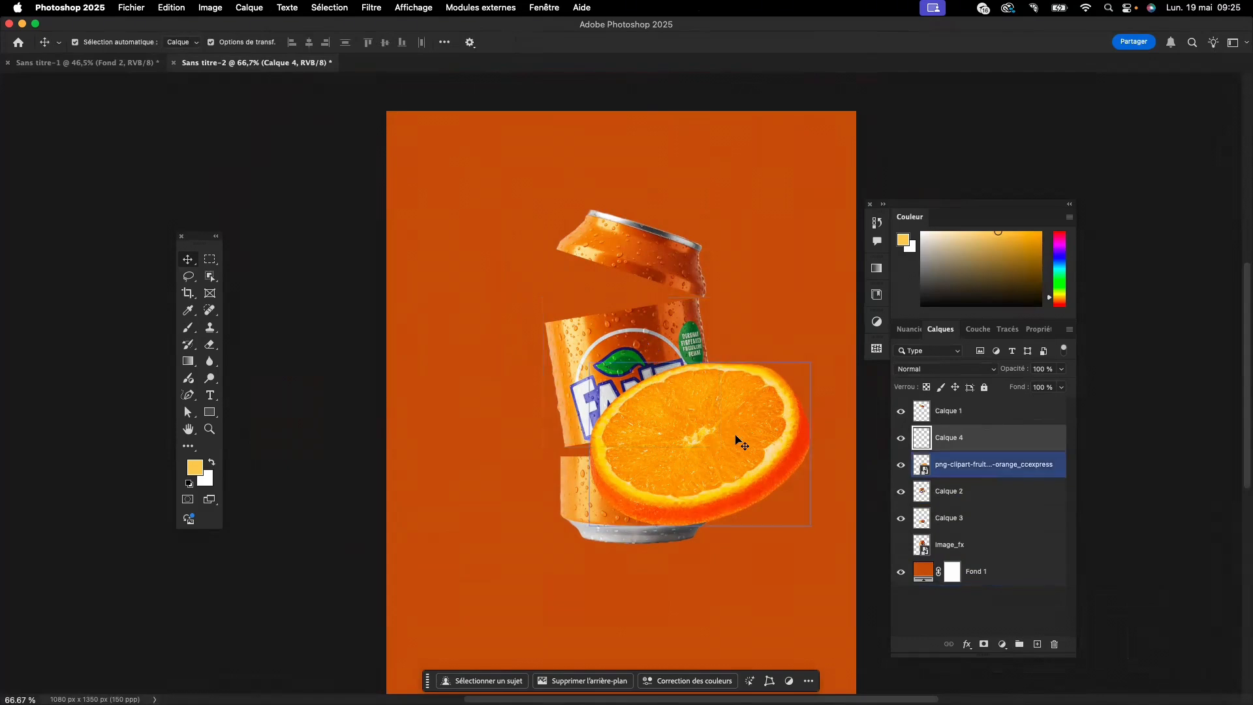
{"action": "left_click_drag", "start_coordinate": [719, 431], "coordinate": [655, 318]}
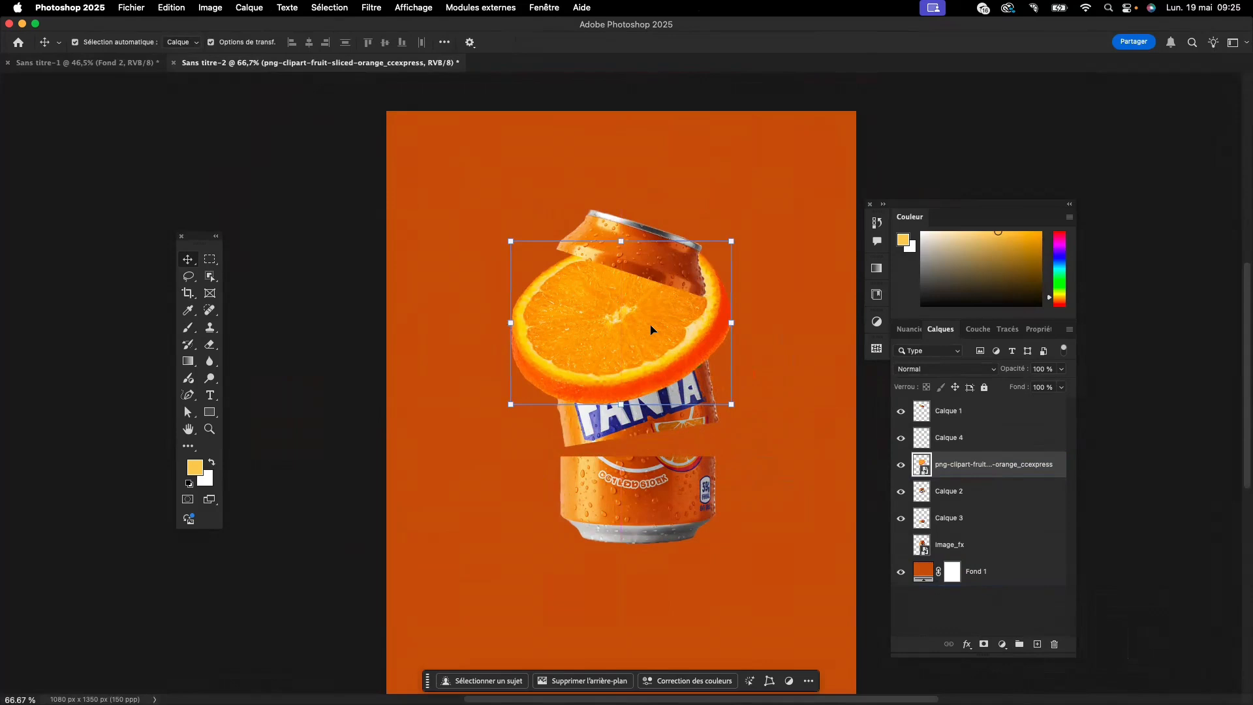
{"action": "scroll", "coordinate": [651, 329], "scroll_direction": "up", "scroll_amount": 2}
{"action": "scroll", "coordinate": [620, 320], "scroll_direction": "up", "scroll_amount": 4}
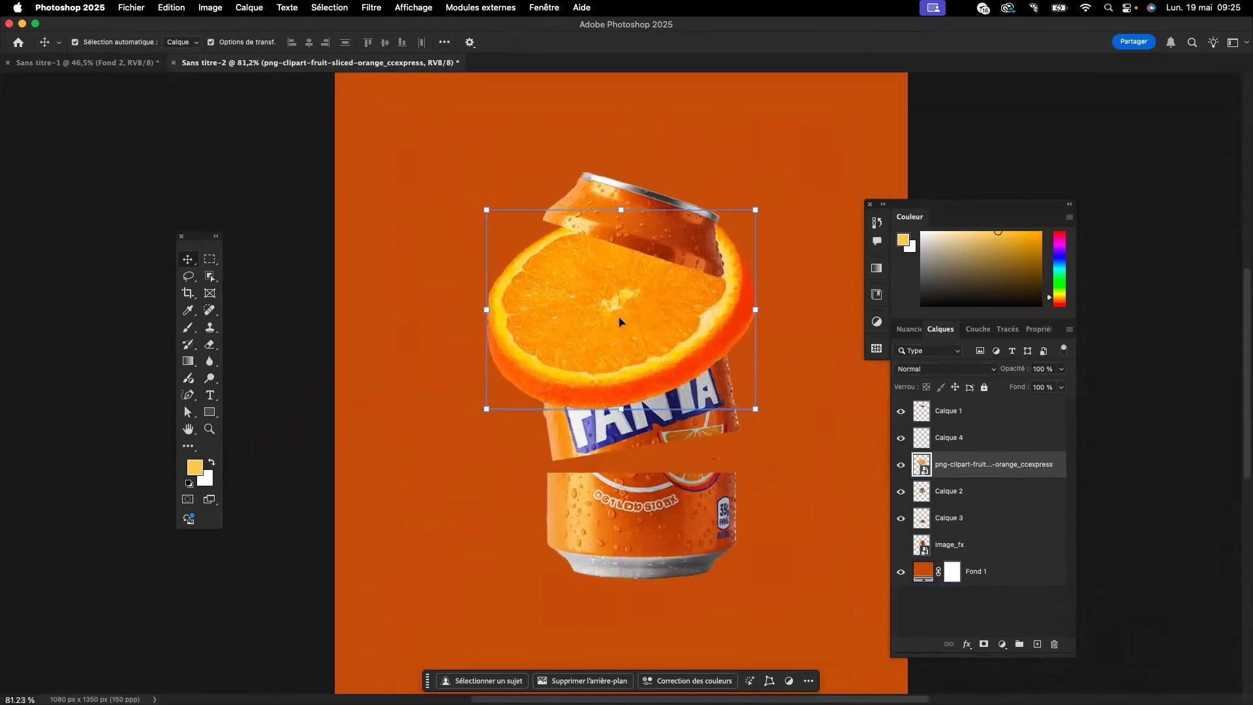
{"action": "scroll", "coordinate": [542, 322], "scroll_direction": "up", "scroll_amount": 1}
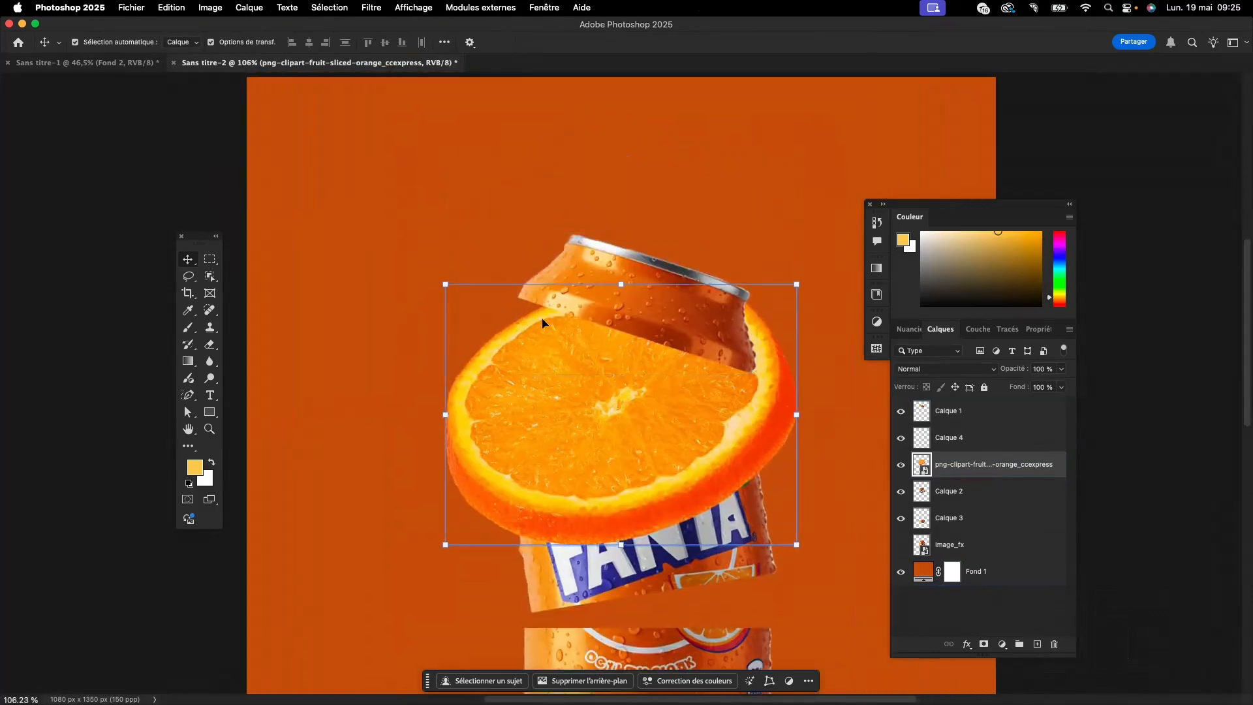
{"action": "scroll", "coordinate": [603, 387], "scroll_direction": "up", "scroll_amount": 2}
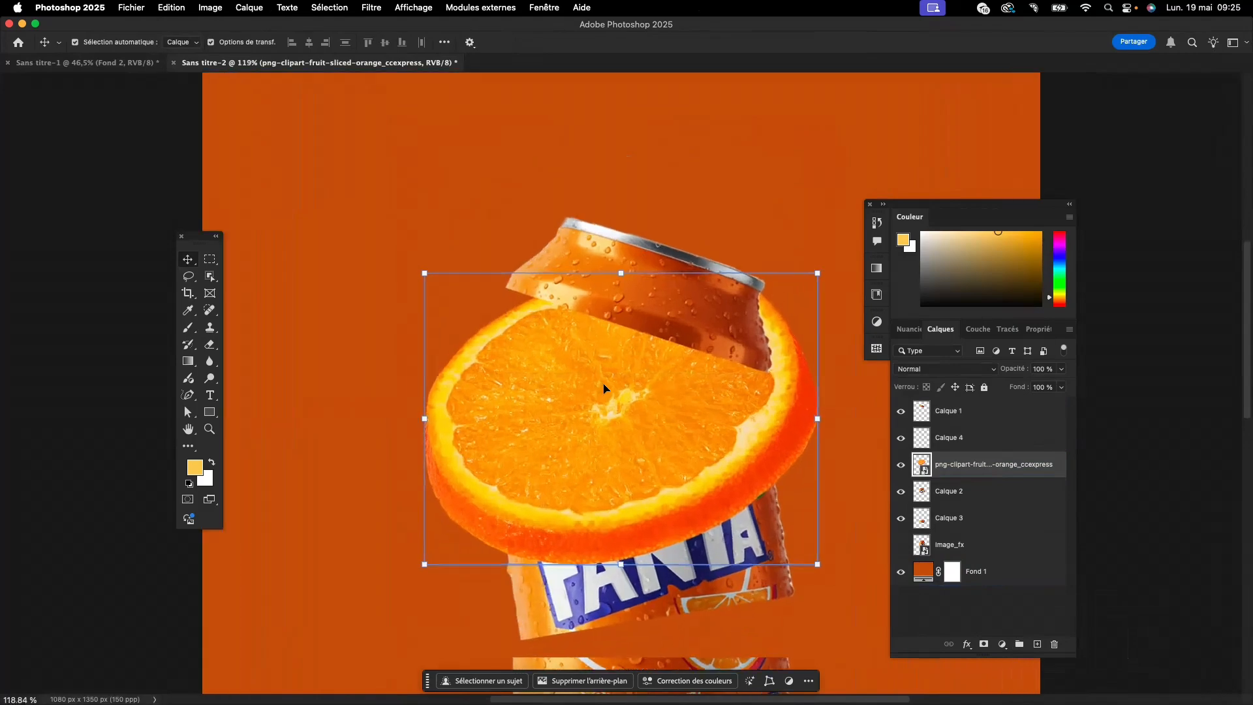
{"action": "scroll", "coordinate": [603, 388], "scroll_direction": "up", "scroll_amount": 2}
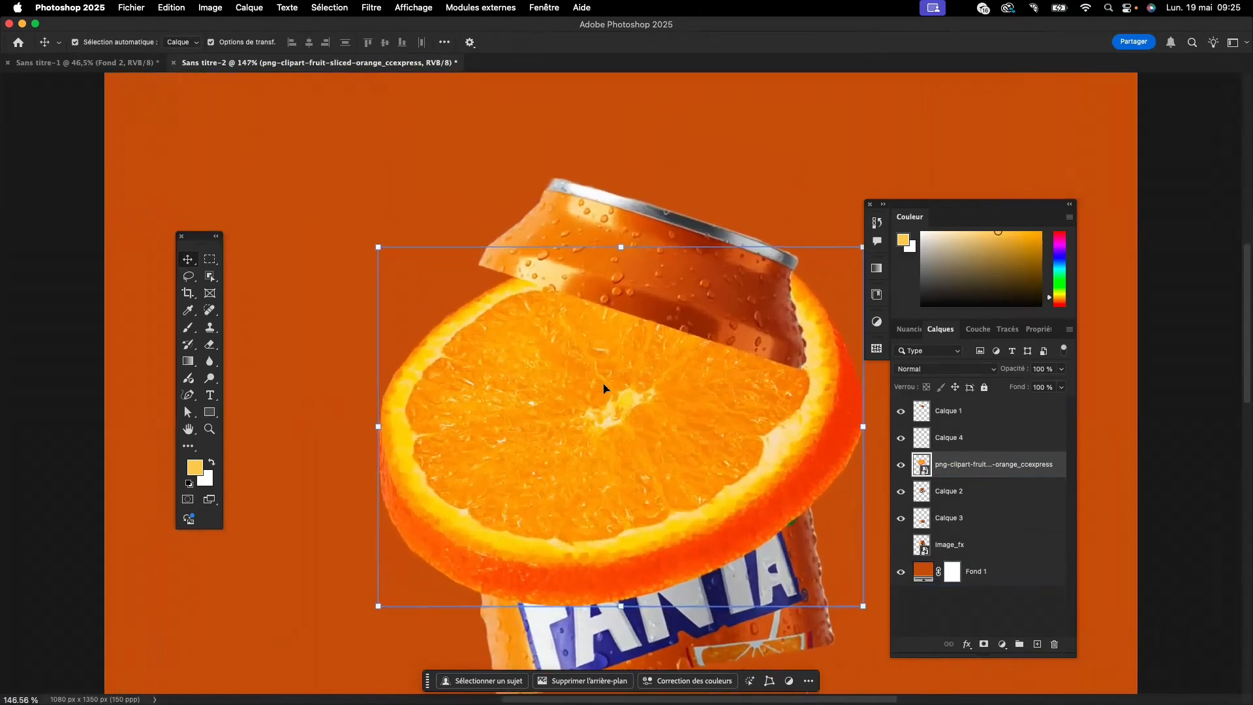
- Scale the orange slice to about 21.6%, centre it just above the can's middle section at about X 540, Y 469 px, and apply the transform
{"action": "scroll", "coordinate": [603, 387], "scroll_direction": "down", "scroll_amount": 5}
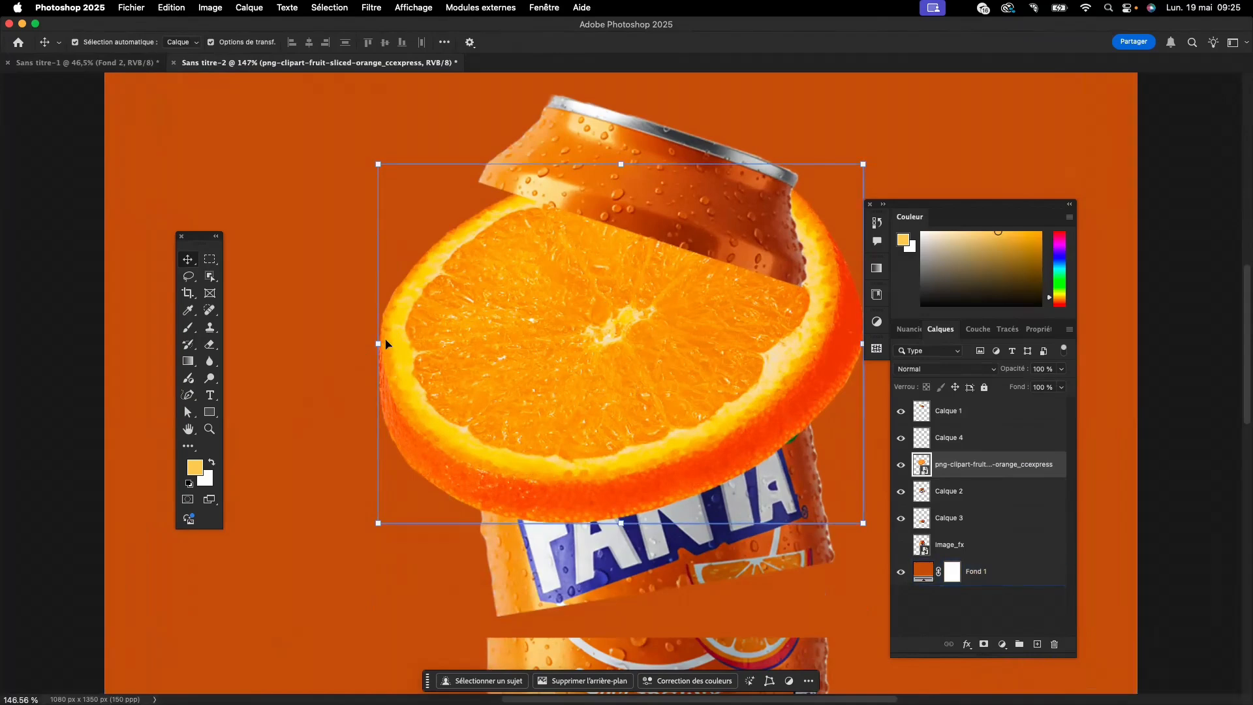
{"action": "mouse_move", "coordinate": [363, 359]}
{"action": "left_mouse_down"}
{"action": "mouse_move", "coordinate": [421, 335]}
{"action": "mouse_move", "coordinate": [363, 358]}
{"action": "left_mouse_up"}
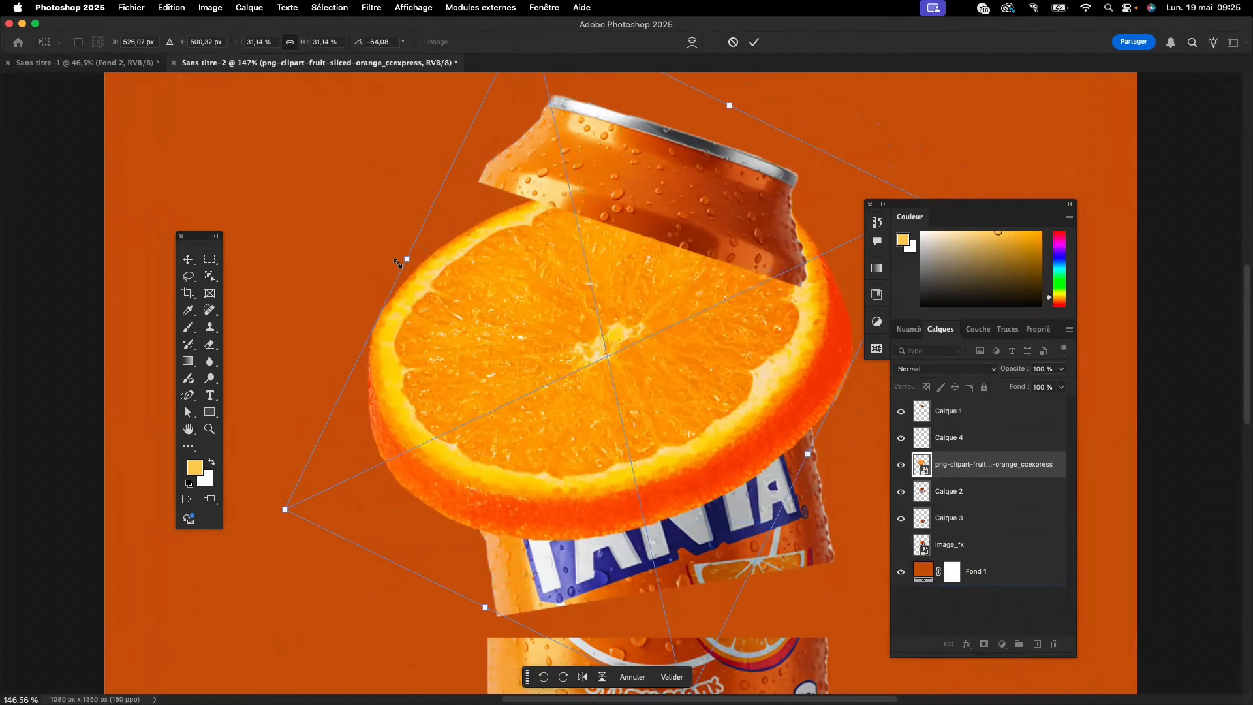
{"action": "left_click_drag", "start_coordinate": [400, 259], "coordinate": [479, 286]}
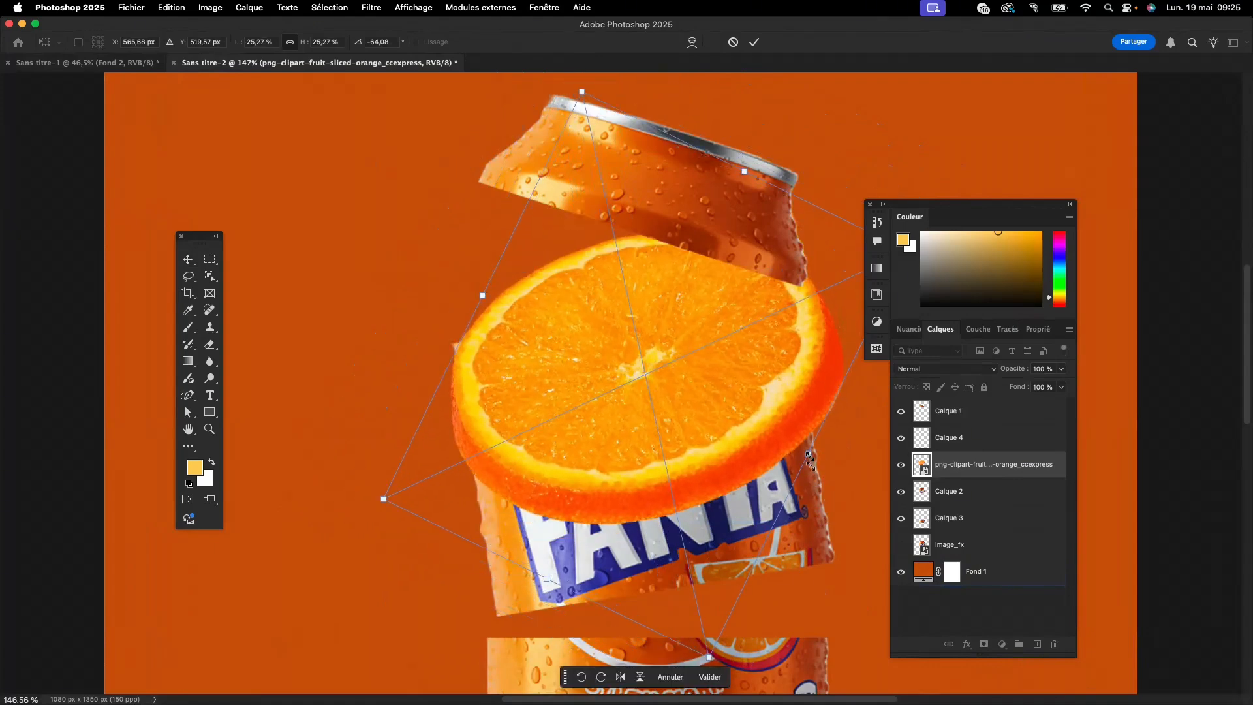
{"action": "left_click_drag", "start_coordinate": [809, 460], "coordinate": [761, 432]}
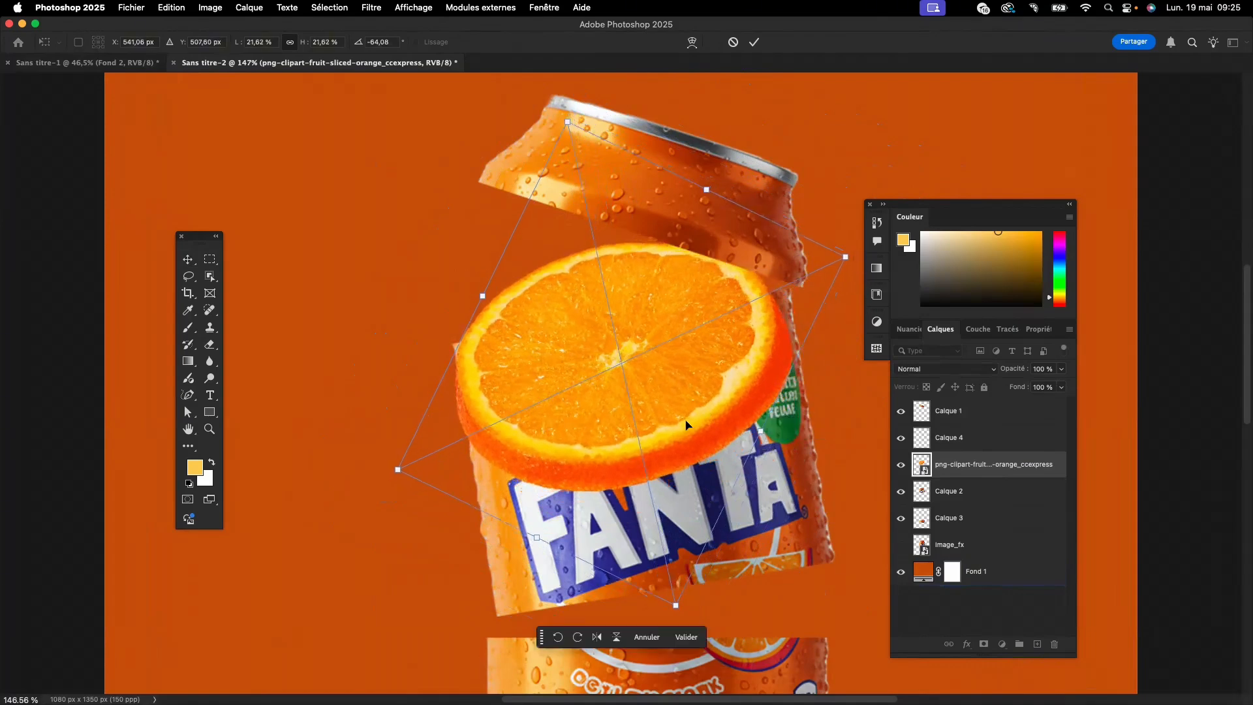
{"action": "left_click_drag", "start_coordinate": [685, 424], "coordinate": [685, 389]}
{"action": "scroll", "coordinate": [516, 383], "scroll_direction": "up", "scroll_amount": 2}
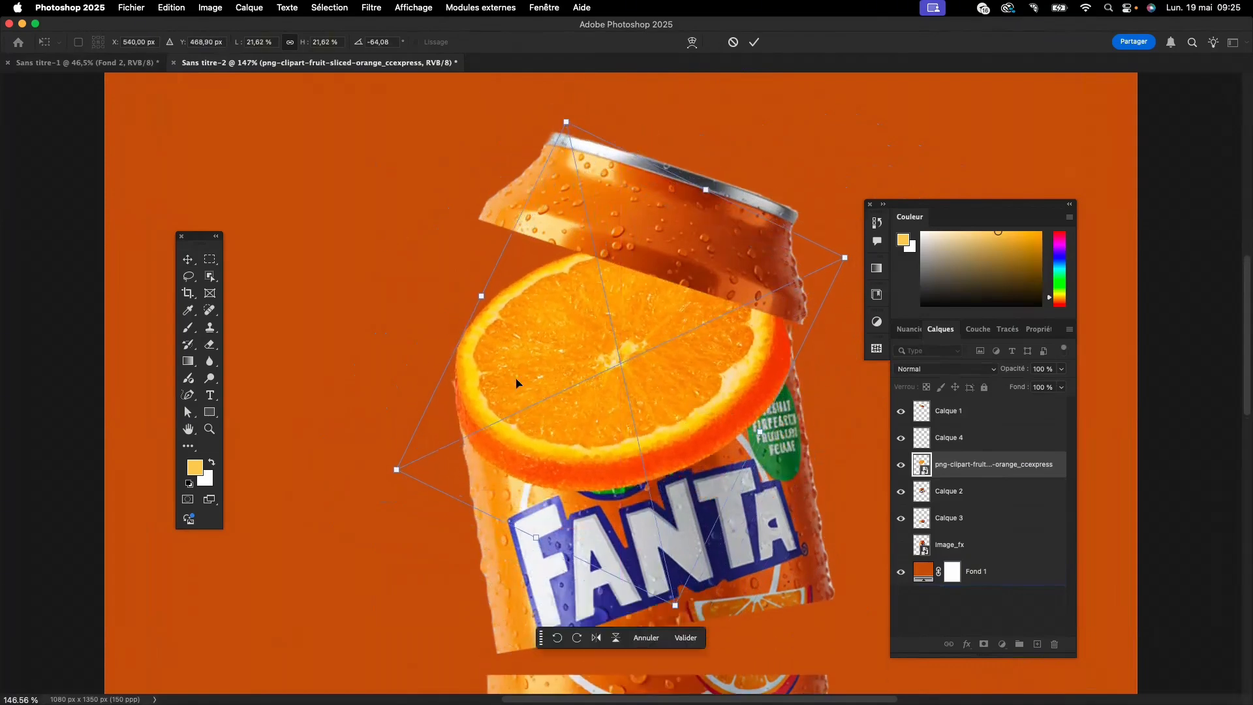
{"action": "left_click", "coordinate": [685, 637]}
- Move the can's top section up and slightly right, and raise the orange slice to widen the opening
{"action": "left_click", "coordinate": [662, 136]}
{"action": "left_click_drag", "start_coordinate": [662, 136], "coordinate": [689, 39]}
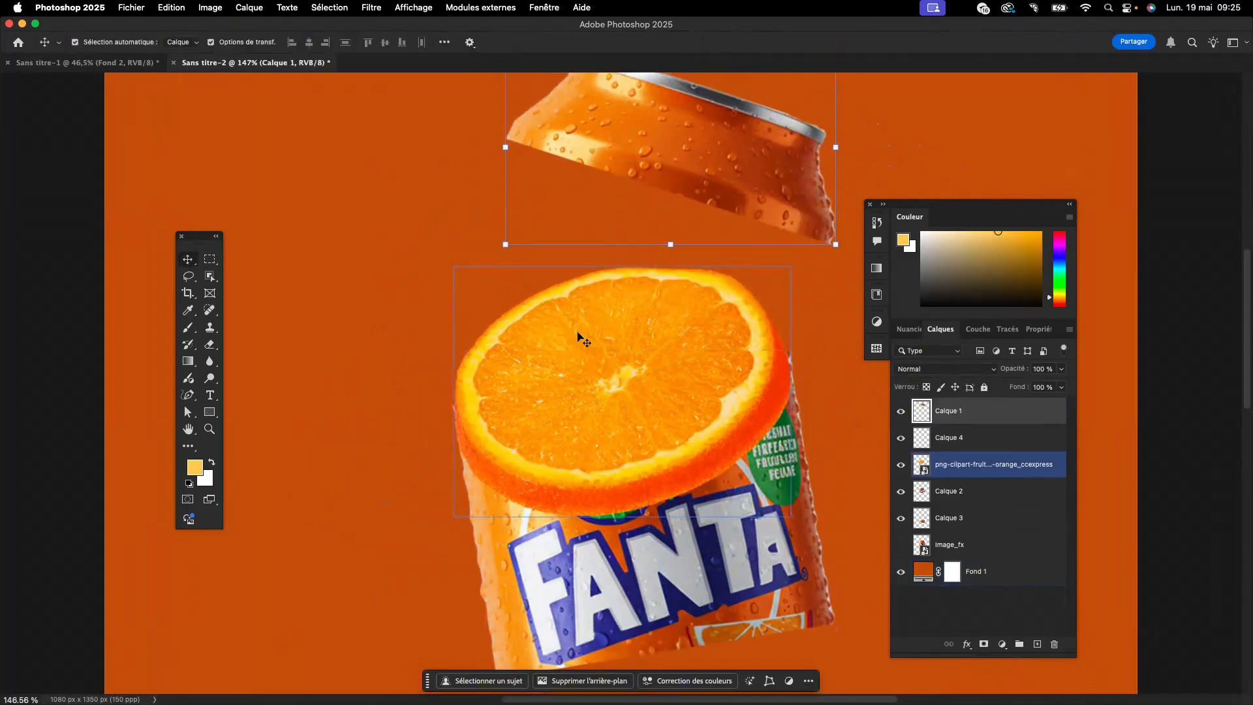
{"action": "left_click_drag", "start_coordinate": [596, 375], "coordinate": [586, 334]}
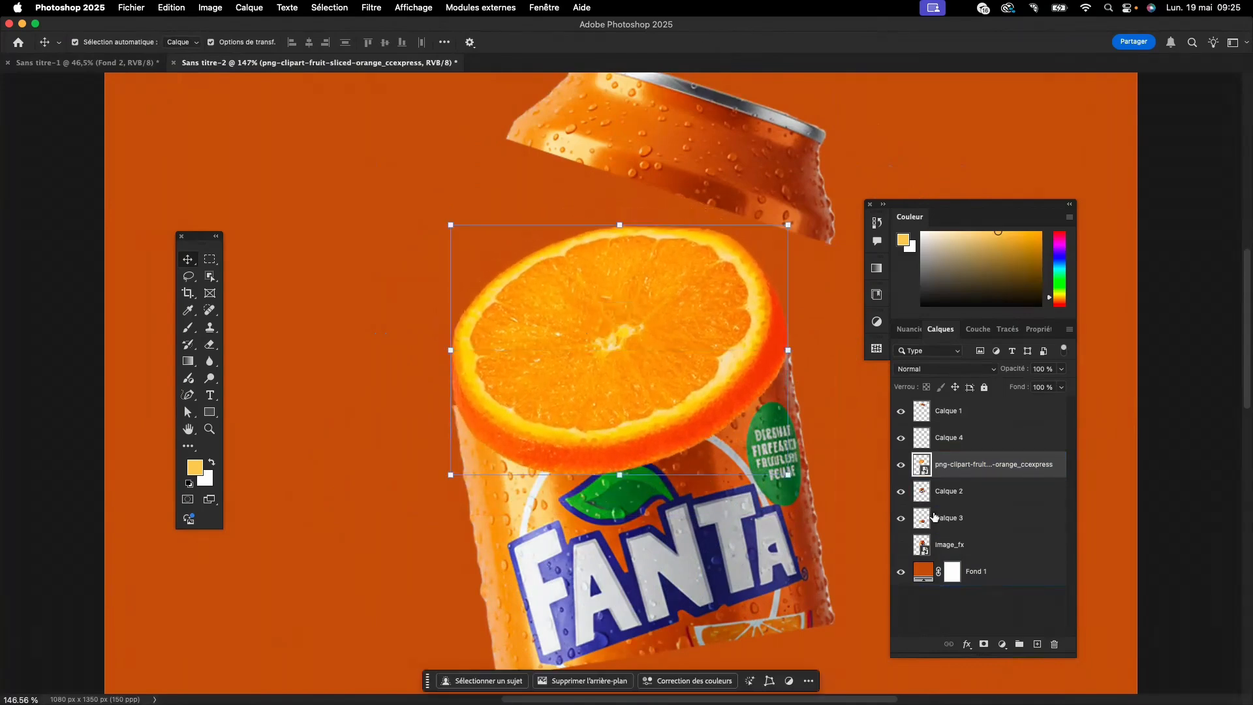
- Place layer Calque 2 above the orange slice layer and nudge the slice up and left so it emerges from the can's middle section
{"action": "left_click", "coordinate": [947, 492]}
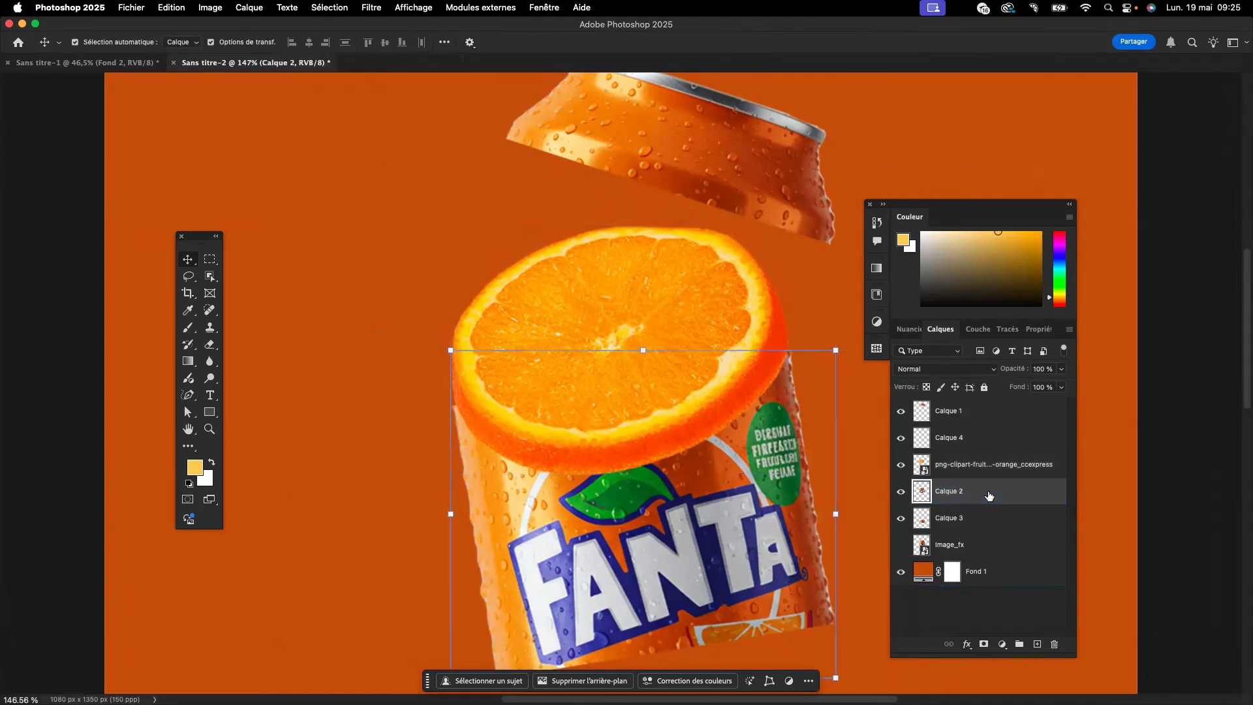
{"action": "left_click_drag", "start_coordinate": [989, 496], "coordinate": [990, 464]}
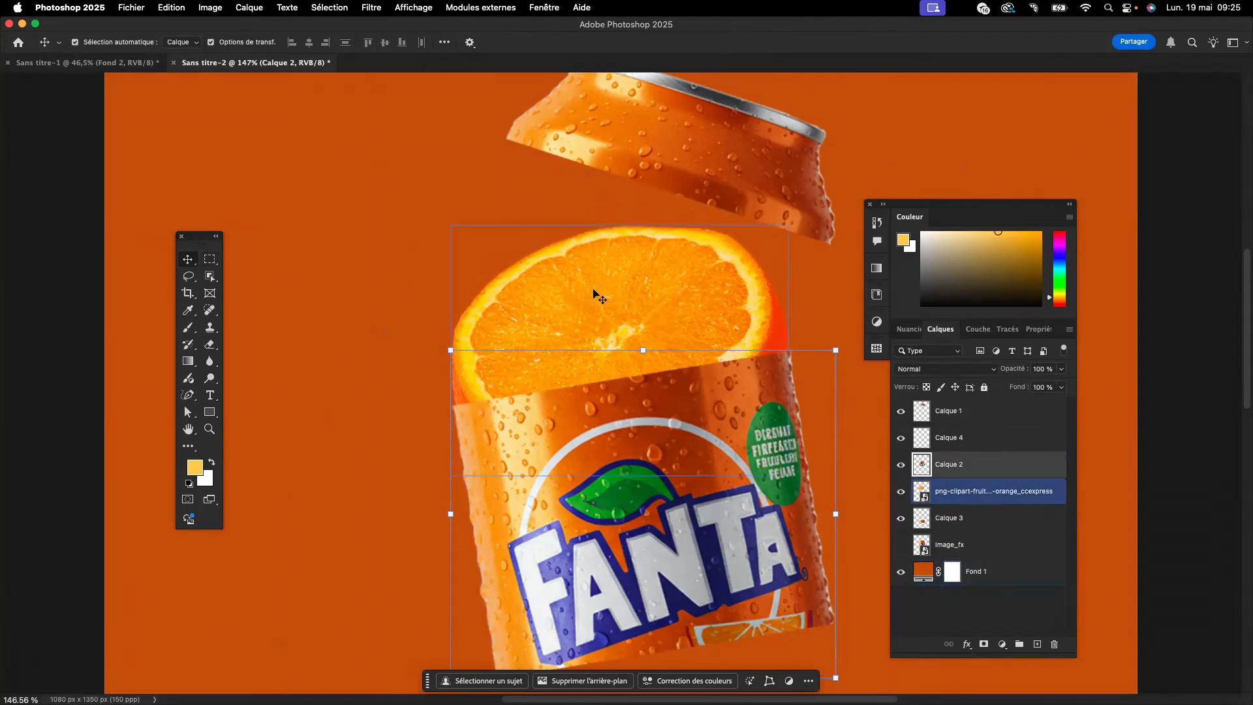
{"action": "left_click_drag", "start_coordinate": [596, 303], "coordinate": [582, 254]}
{"action": "scroll", "coordinate": [582, 254], "scroll_direction": "up", "scroll_amount": 3}
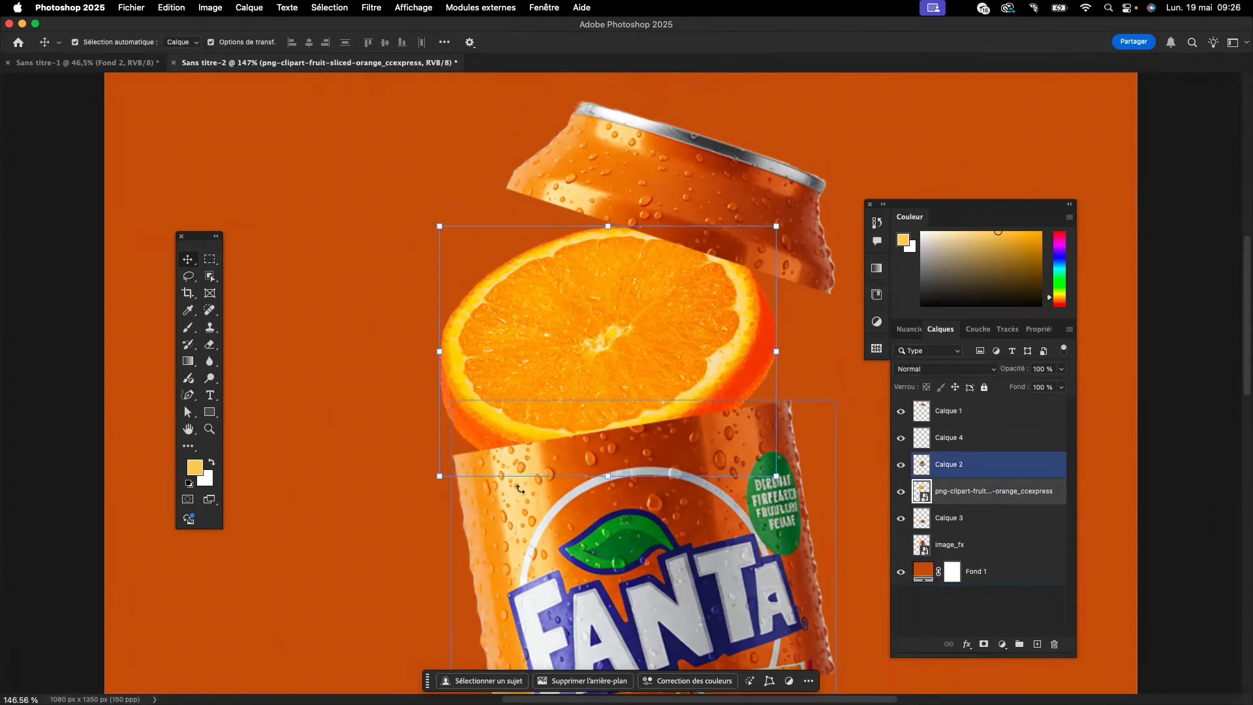
{"action": "left_click", "coordinate": [329, 491]}
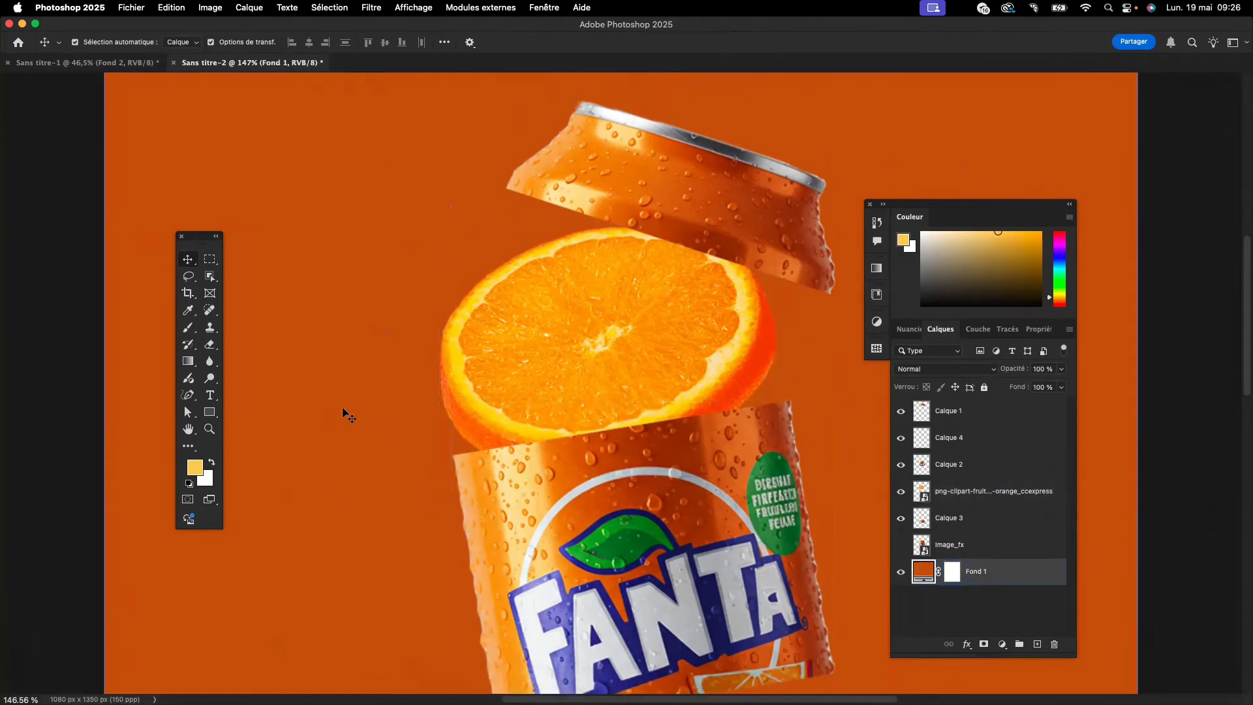
{"action": "left_click", "coordinate": [486, 368]}
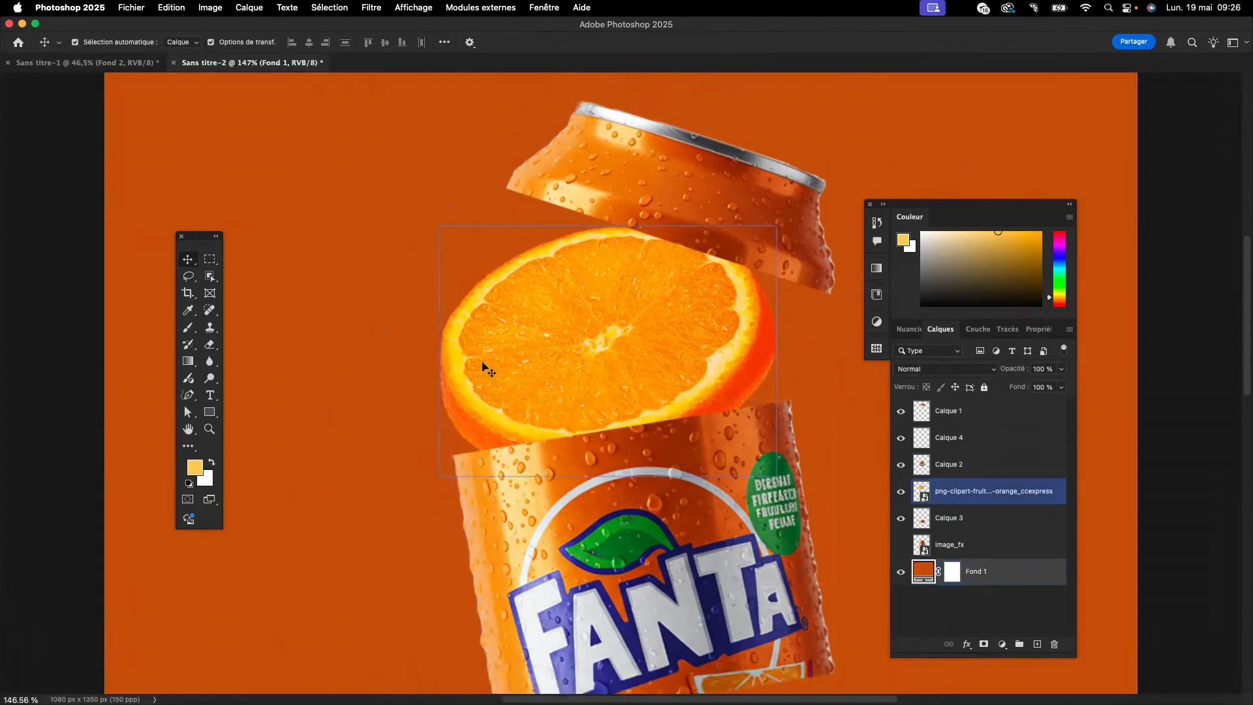
- Warp the can's middle section (Calque 2) with the default grid, pulling its right corners and side handles upward to bend that side
{"action": "left_click", "coordinate": [591, 546]}
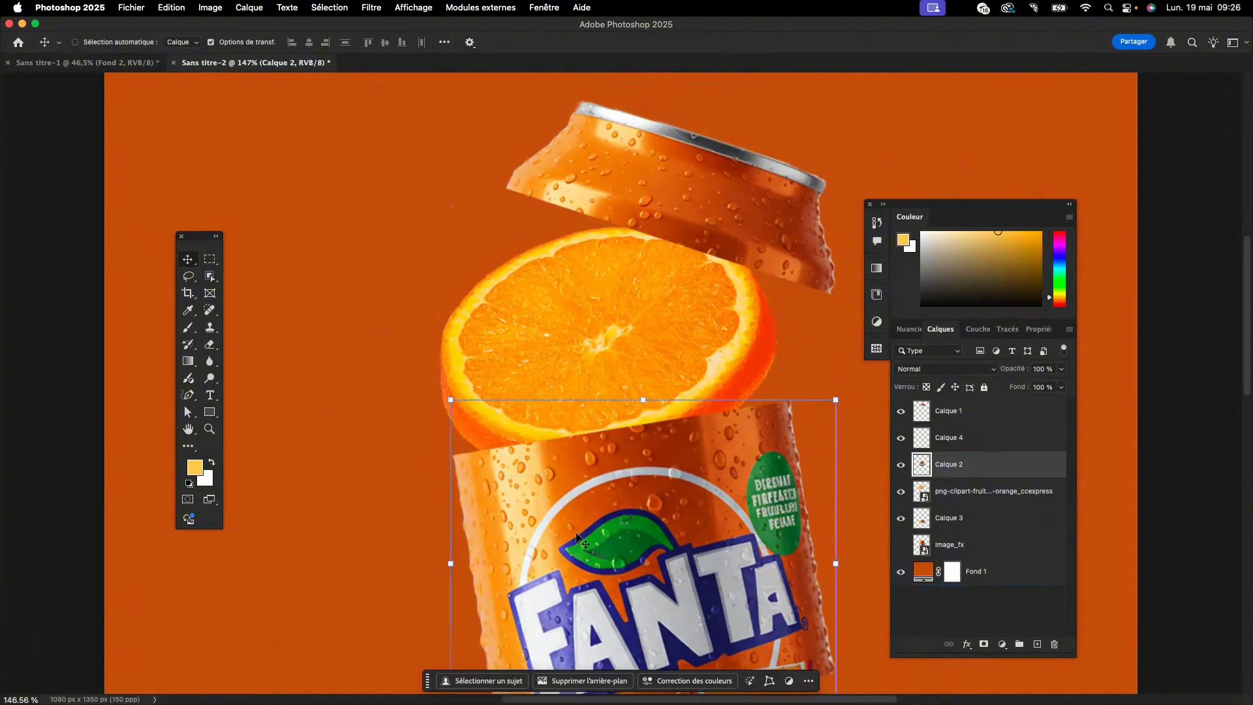
{"action": "key", "text": "super+t"}
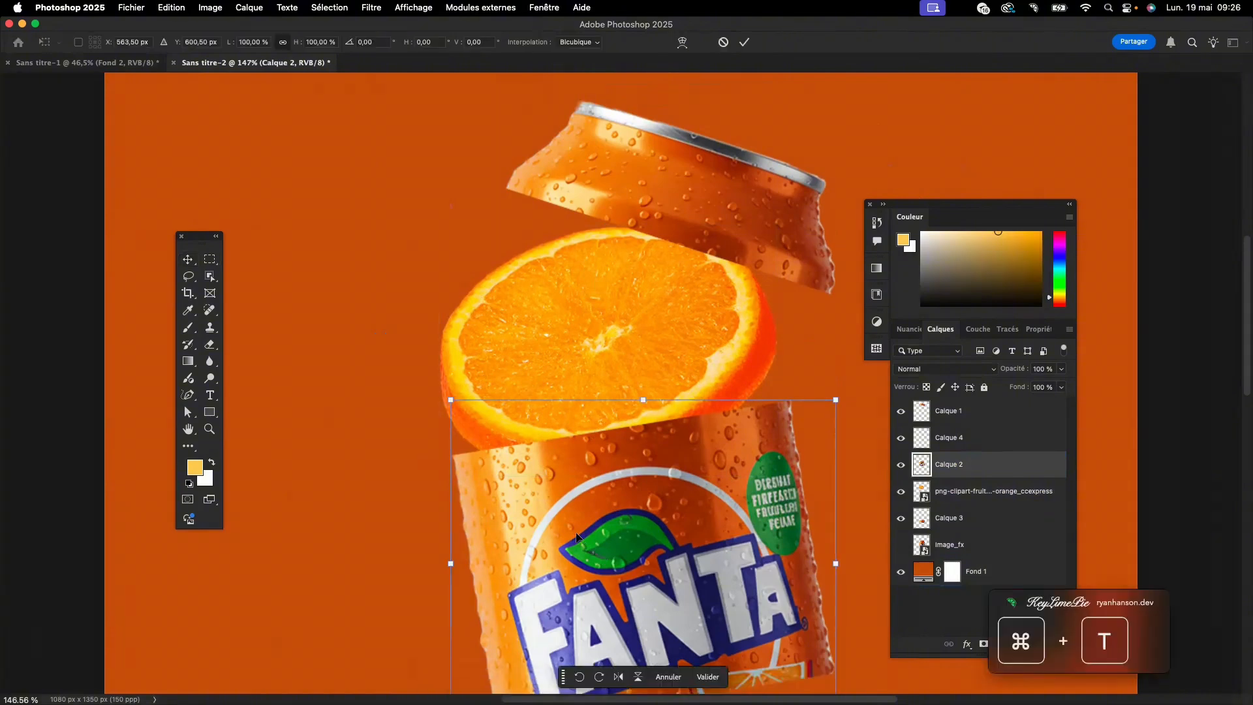
{"action": "left_click", "coordinate": [681, 44]}
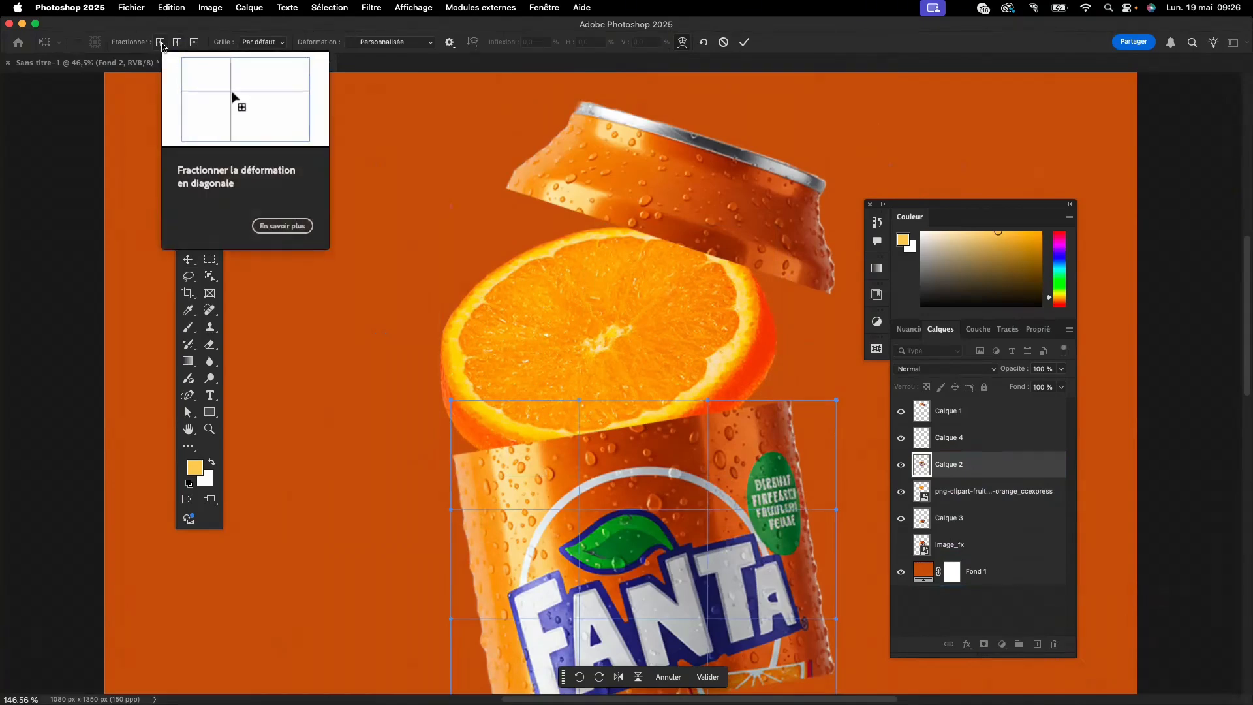
{"action": "left_click", "coordinate": [281, 42]}
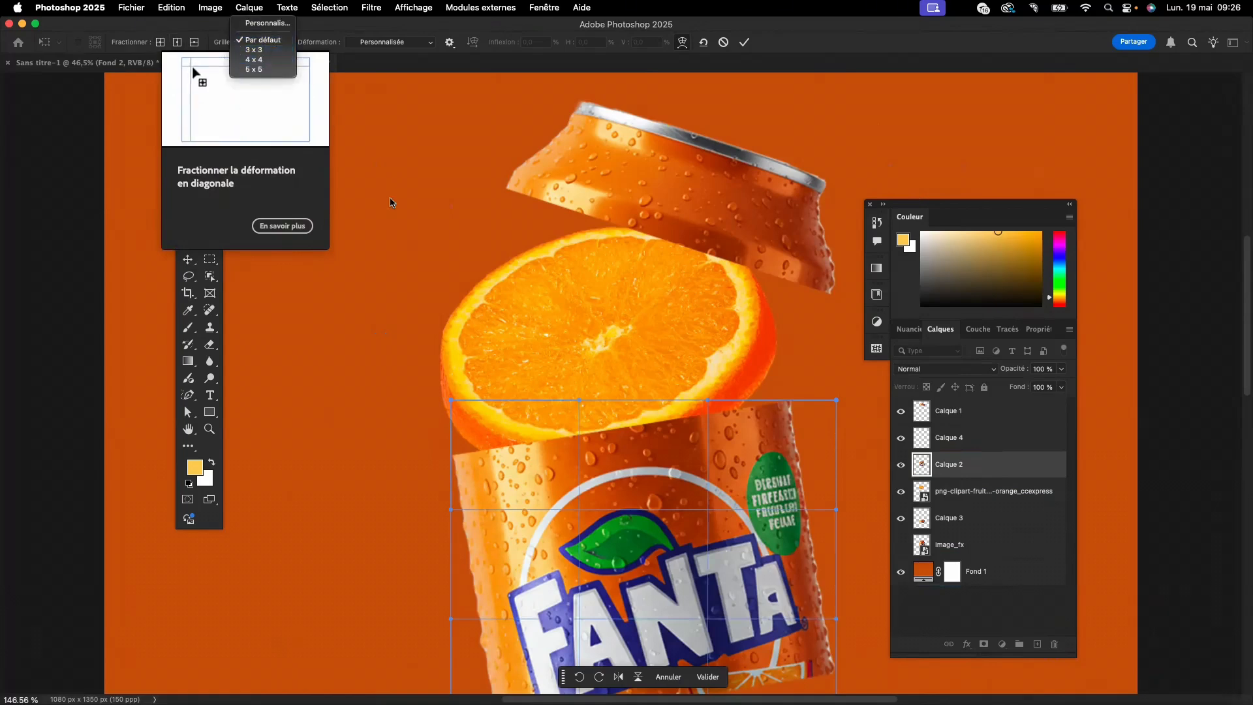
{"action": "left_click", "coordinate": [370, 382]}
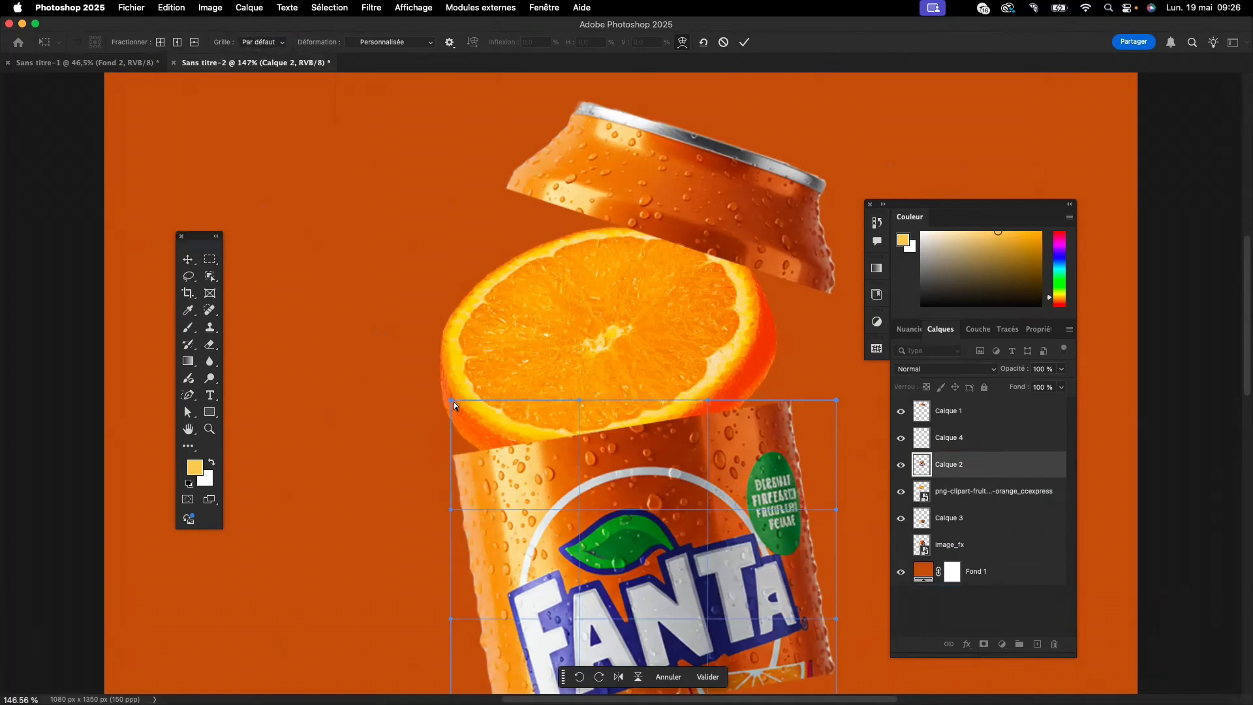
{"action": "scroll", "coordinate": [404, 402], "scroll_direction": "down", "scroll_amount": 3}
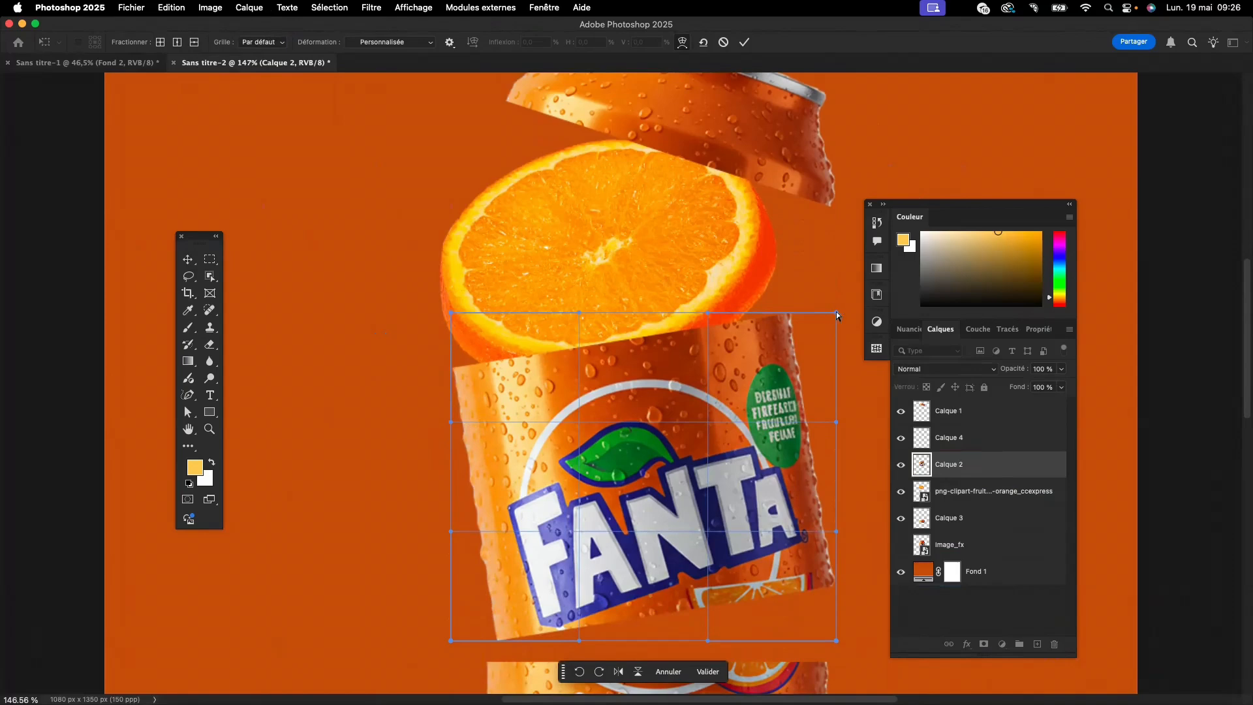
{"action": "left_click_drag", "start_coordinate": [836, 313], "coordinate": [808, 173]}
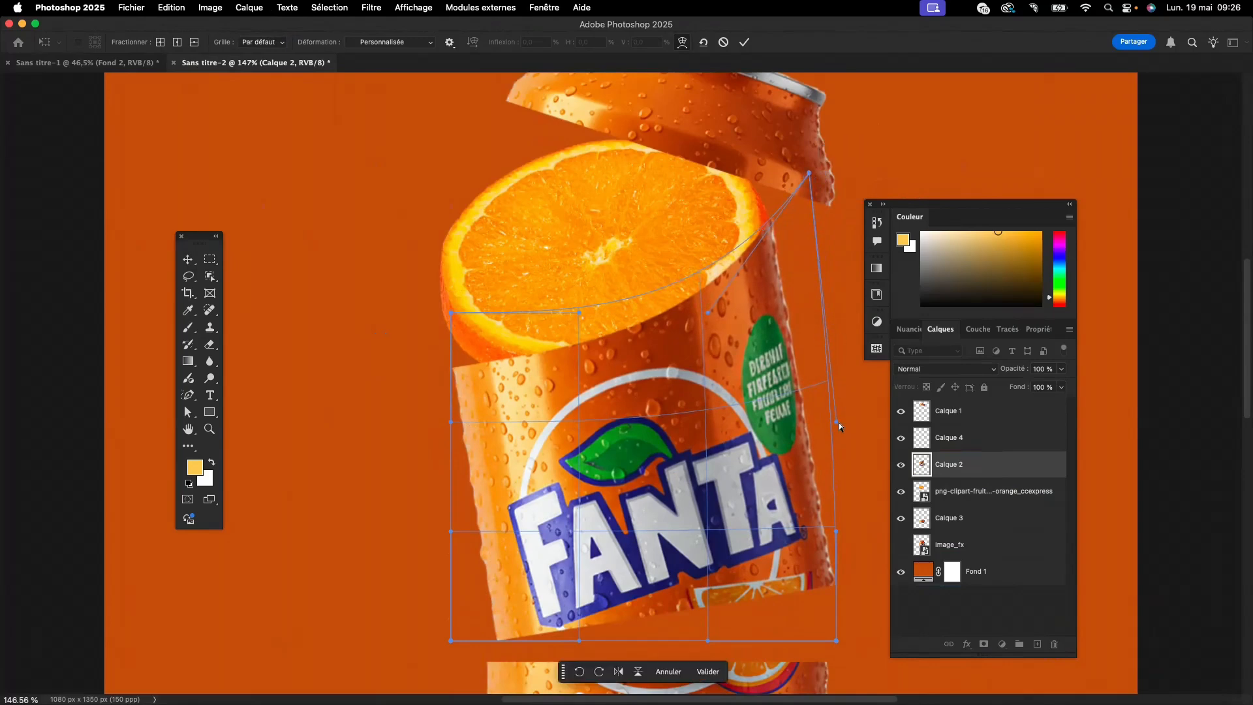
{"action": "left_click_drag", "start_coordinate": [837, 425], "coordinate": [816, 265]}
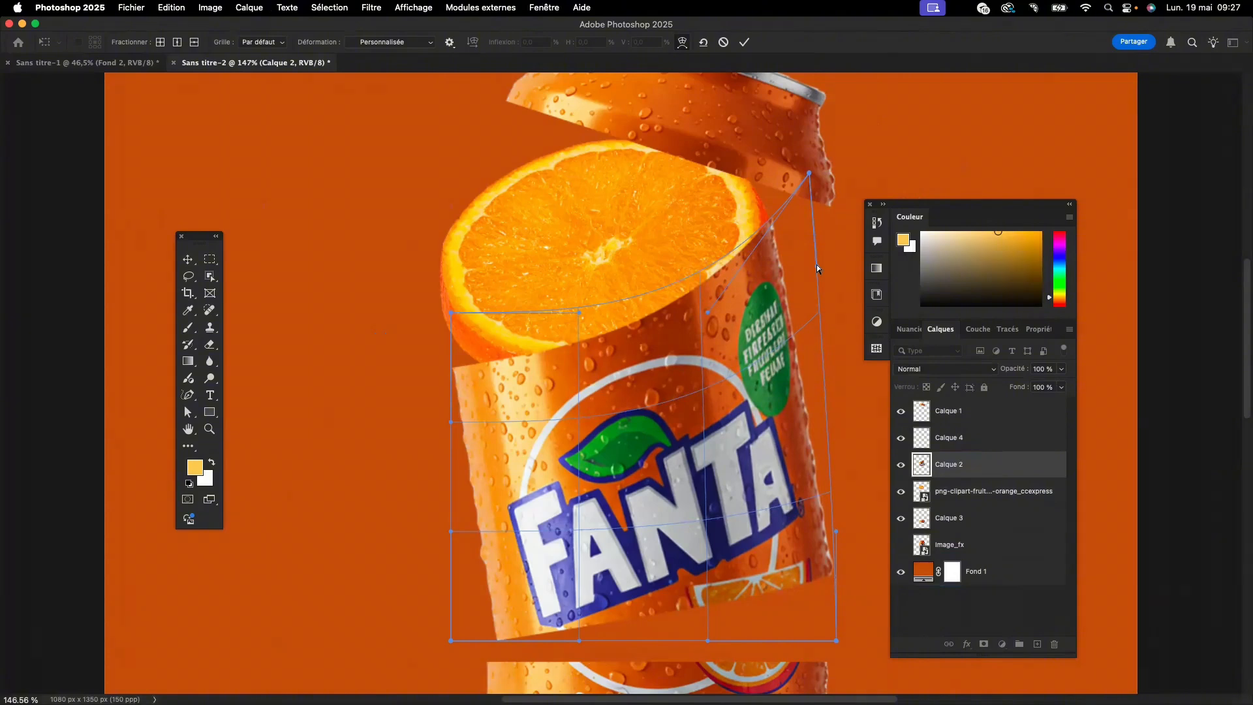
{"action": "left_click_drag", "start_coordinate": [816, 264], "coordinate": [816, 267]}
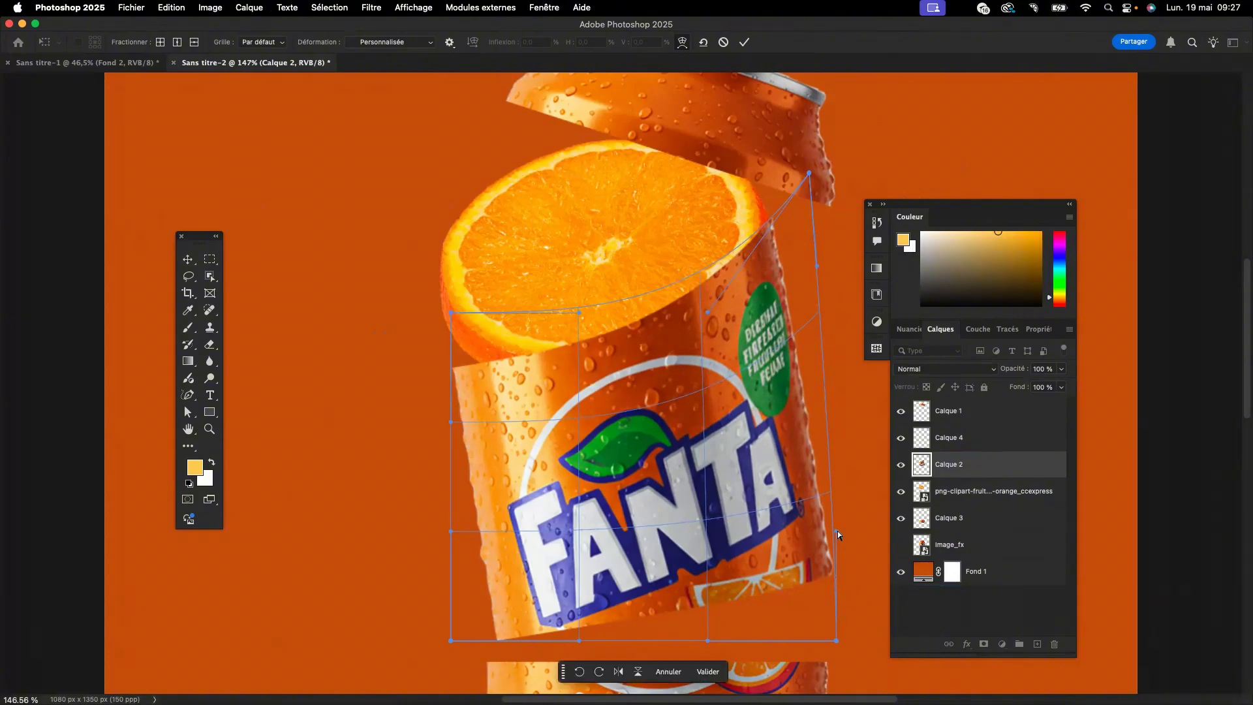
{"action": "left_click_drag", "start_coordinate": [837, 530], "coordinate": [817, 272]}
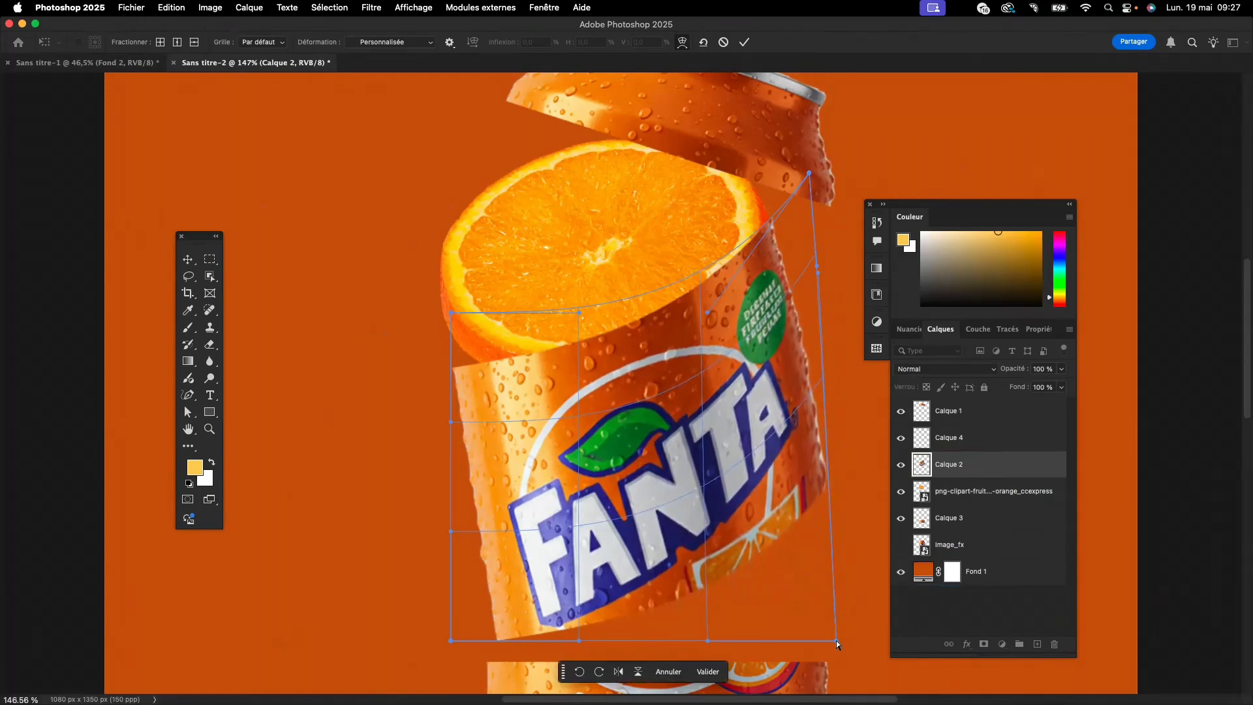
{"action": "left_click_drag", "start_coordinate": [836, 640], "coordinate": [815, 460]}
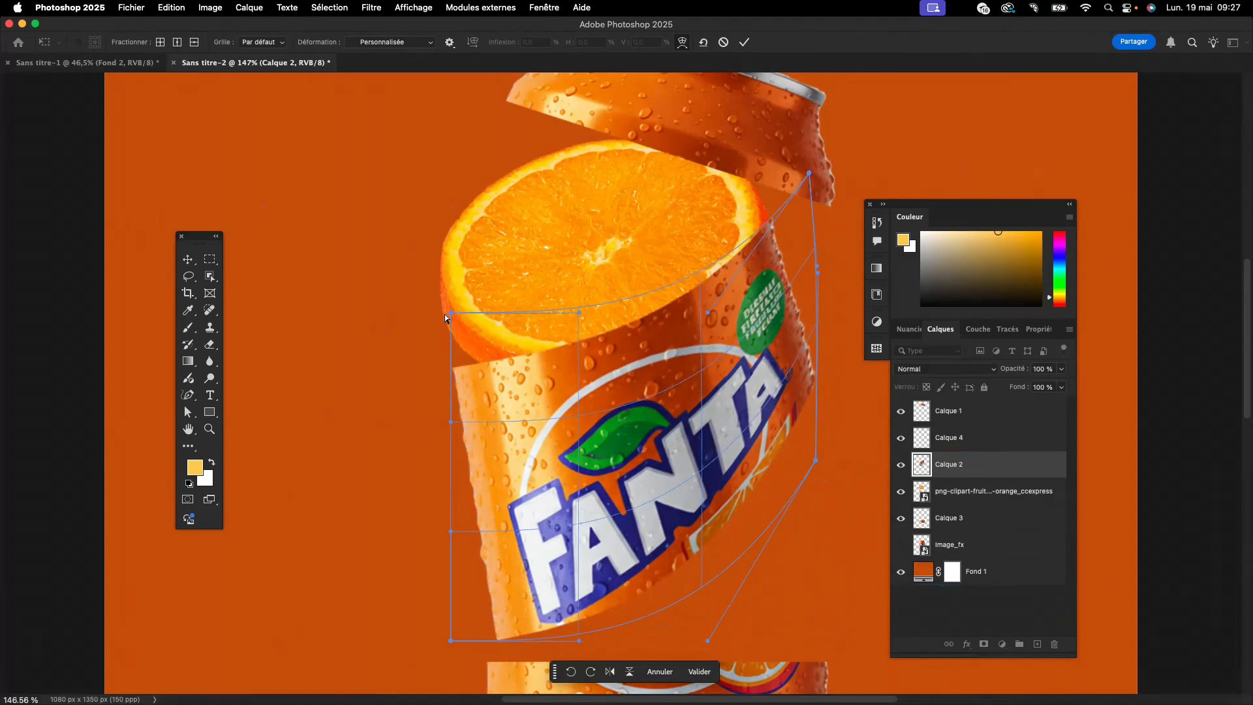
- Raise the left corners and side handles of the middle section's warp so its cut edges curve like a cylinder, and apply it
{"action": "left_click_drag", "start_coordinate": [450, 312], "coordinate": [430, 181]}
{"action": "left_click_drag", "start_coordinate": [450, 420], "coordinate": [426, 324]}
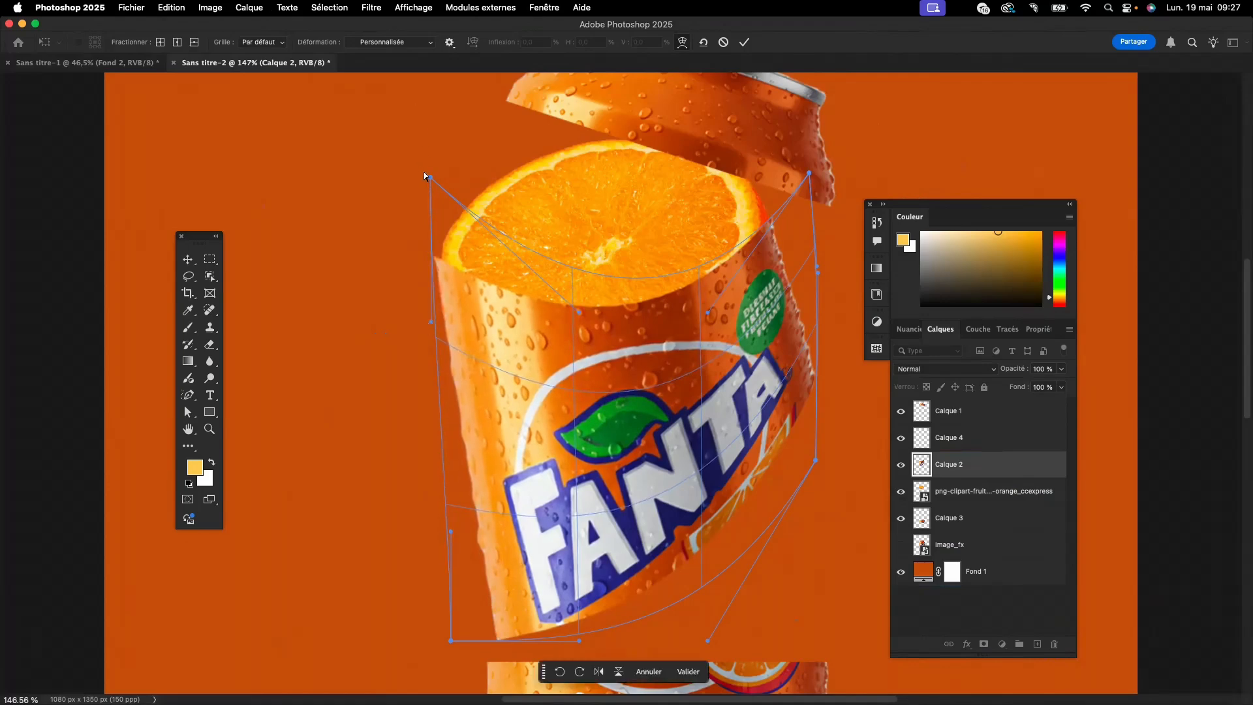
{"action": "left_click_drag", "start_coordinate": [430, 177], "coordinate": [439, 202]}
{"action": "left_click_drag", "start_coordinate": [451, 533], "coordinate": [419, 347]}
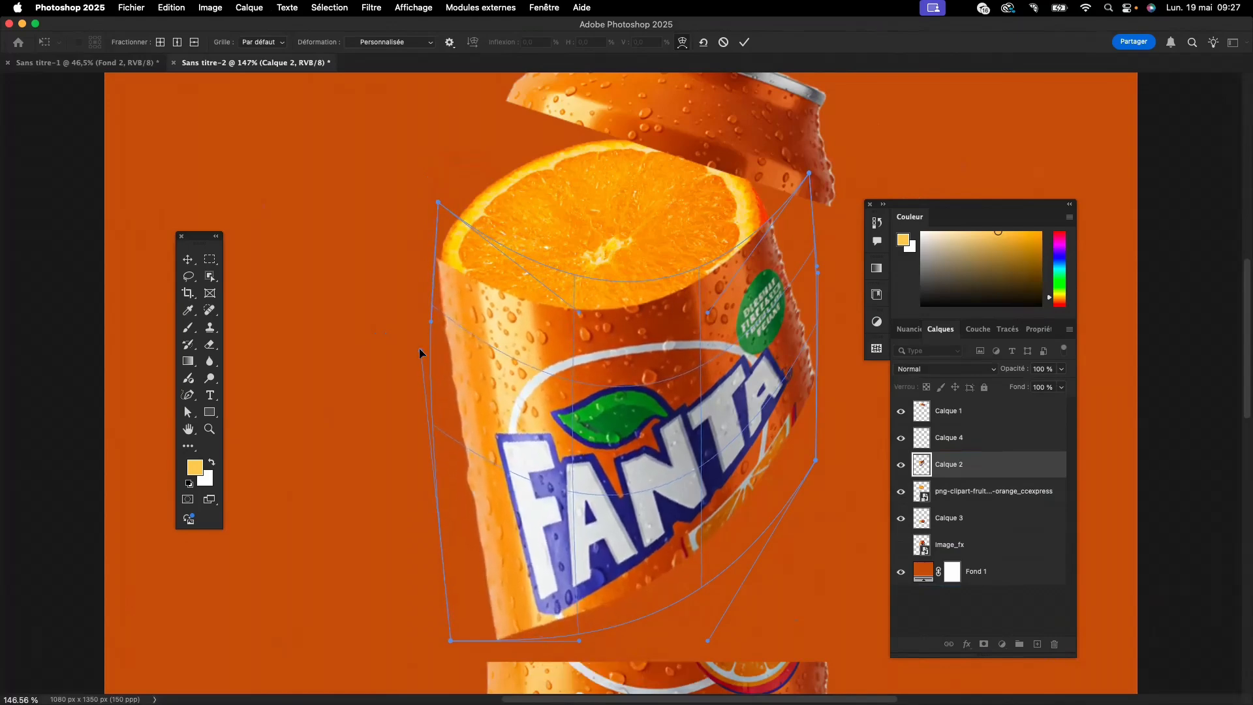
{"action": "left_click_drag", "start_coordinate": [451, 640], "coordinate": [424, 451]}
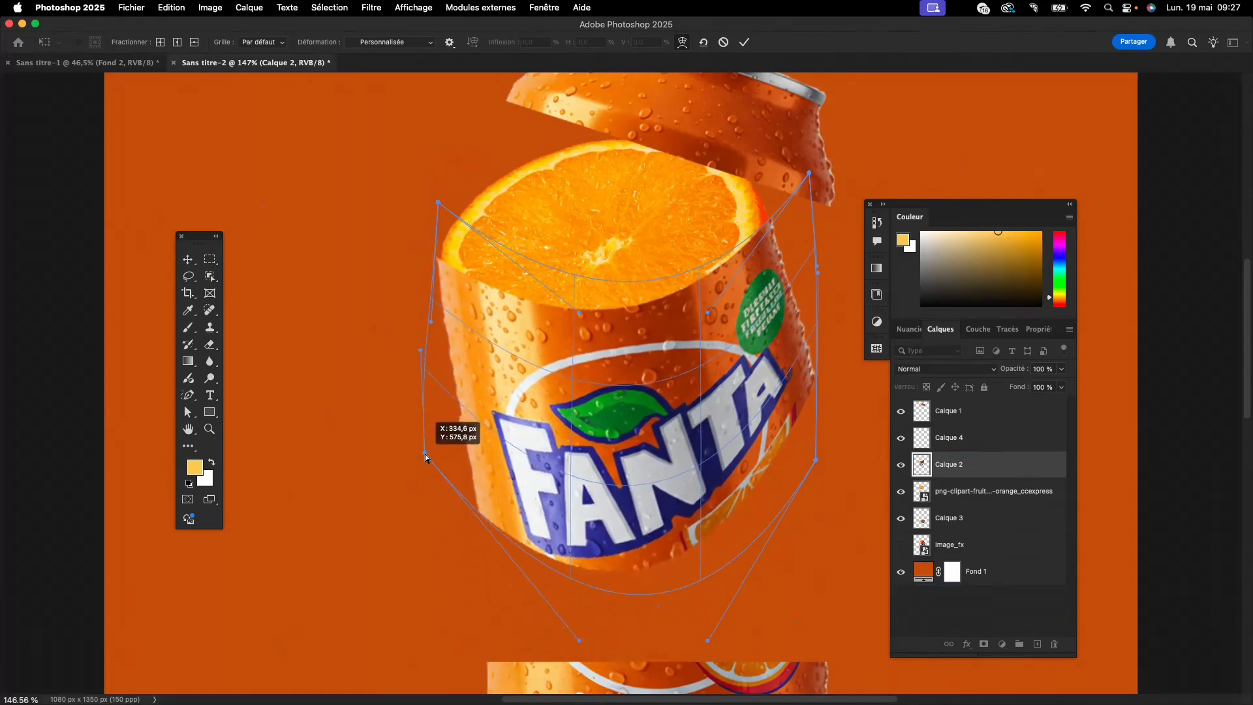
{"action": "left_click_drag", "start_coordinate": [437, 201], "coordinate": [443, 217]}
{"action": "left_click_drag", "start_coordinate": [430, 320], "coordinate": [425, 319]}
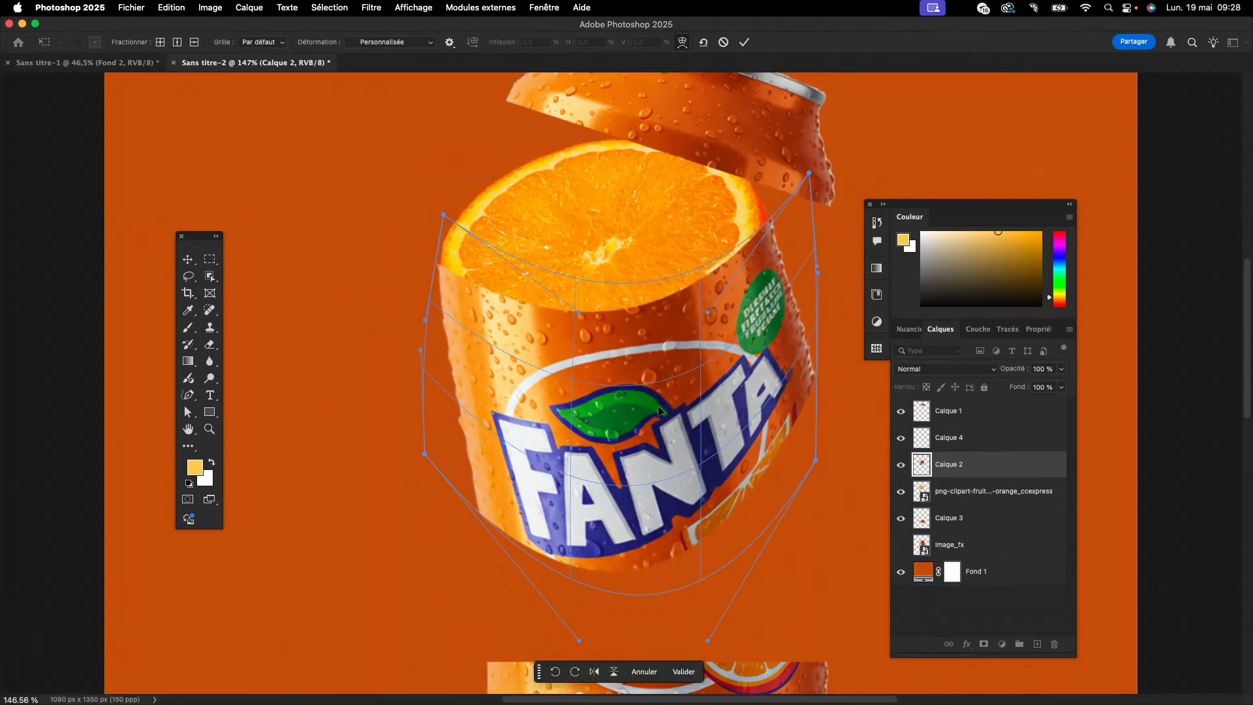
{"action": "left_click", "coordinate": [681, 672]}
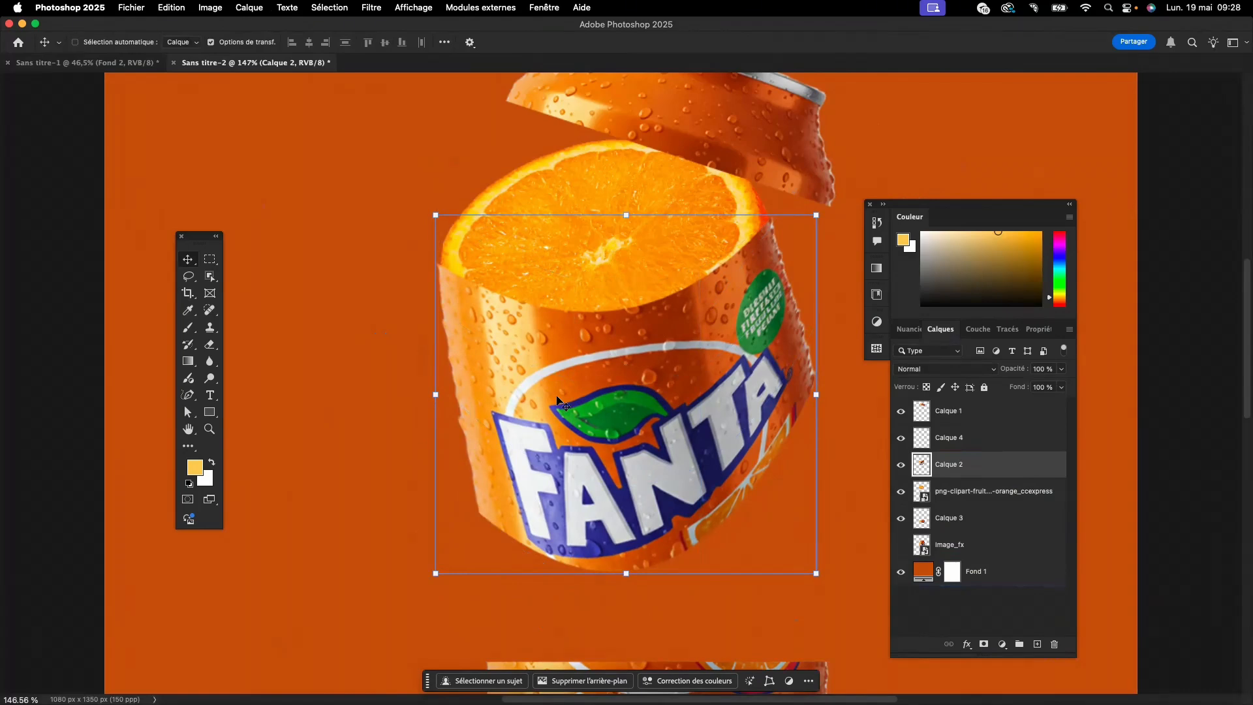
- Warp the can's middle section again, curving its upper edge further down around the orange slice and adjusting its upper-left corner
{"action": "key", "text": "super+t"}
{"action": "left_click", "coordinate": [681, 42]}
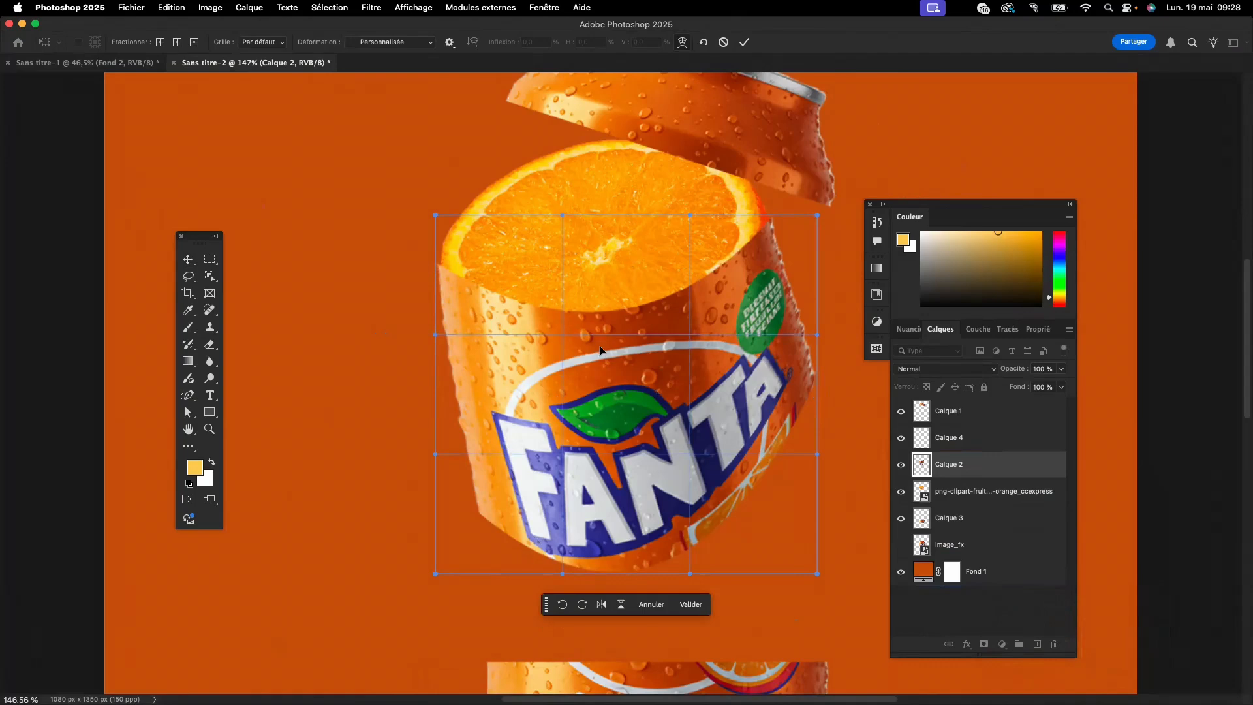
{"action": "left_click_drag", "start_coordinate": [600, 351], "coordinate": [603, 390]}
{"action": "left_click_drag", "start_coordinate": [486, 315], "coordinate": [482, 335]}
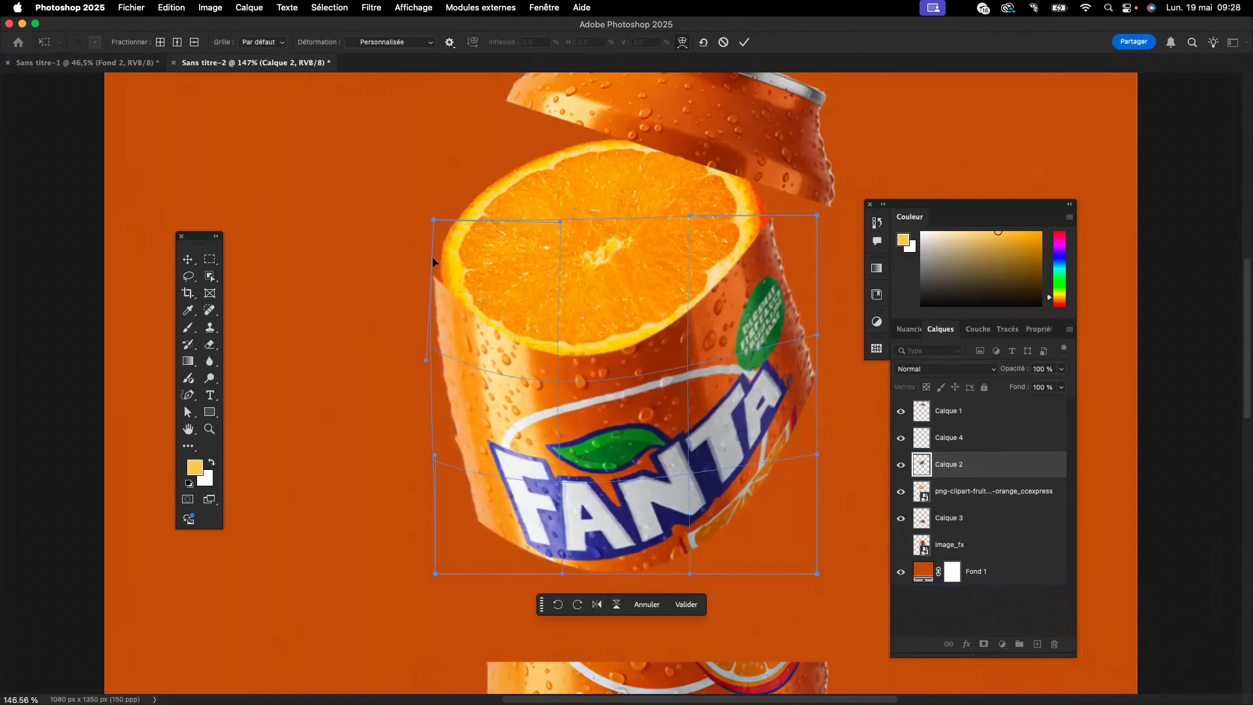
{"action": "left_click_drag", "start_coordinate": [431, 221], "coordinate": [441, 217]}
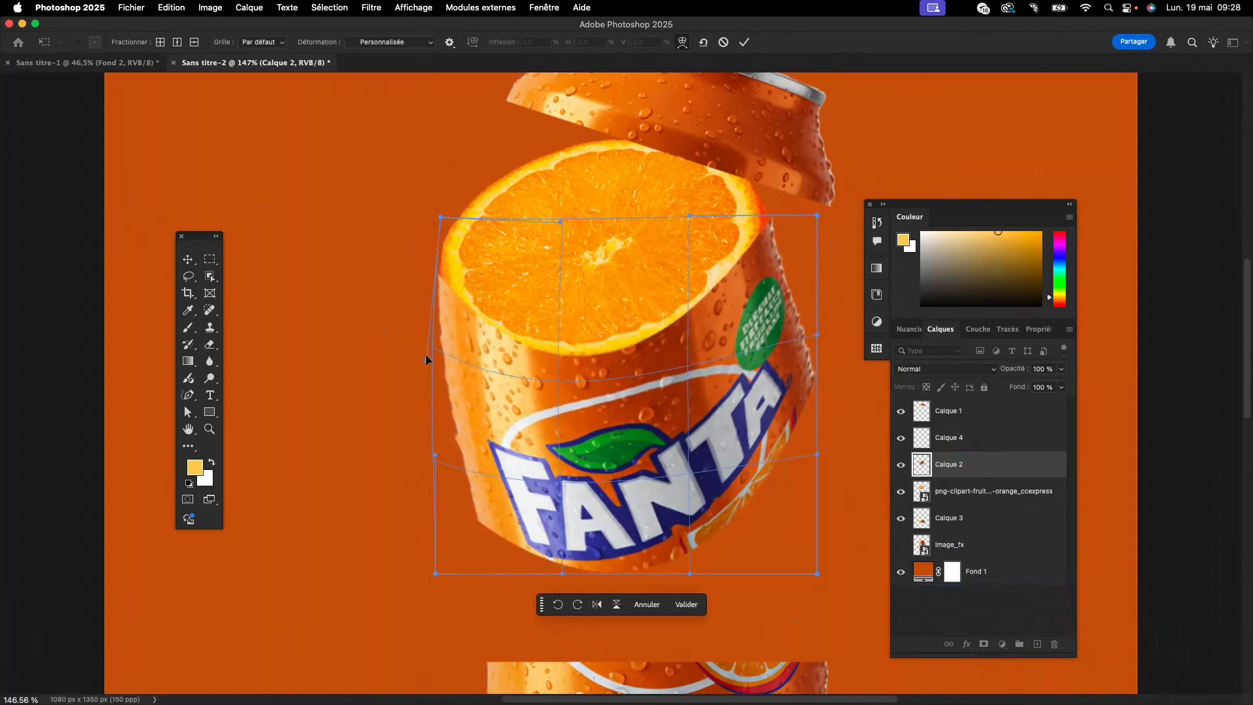
{"action": "left_click_drag", "start_coordinate": [426, 356], "coordinate": [449, 315]}
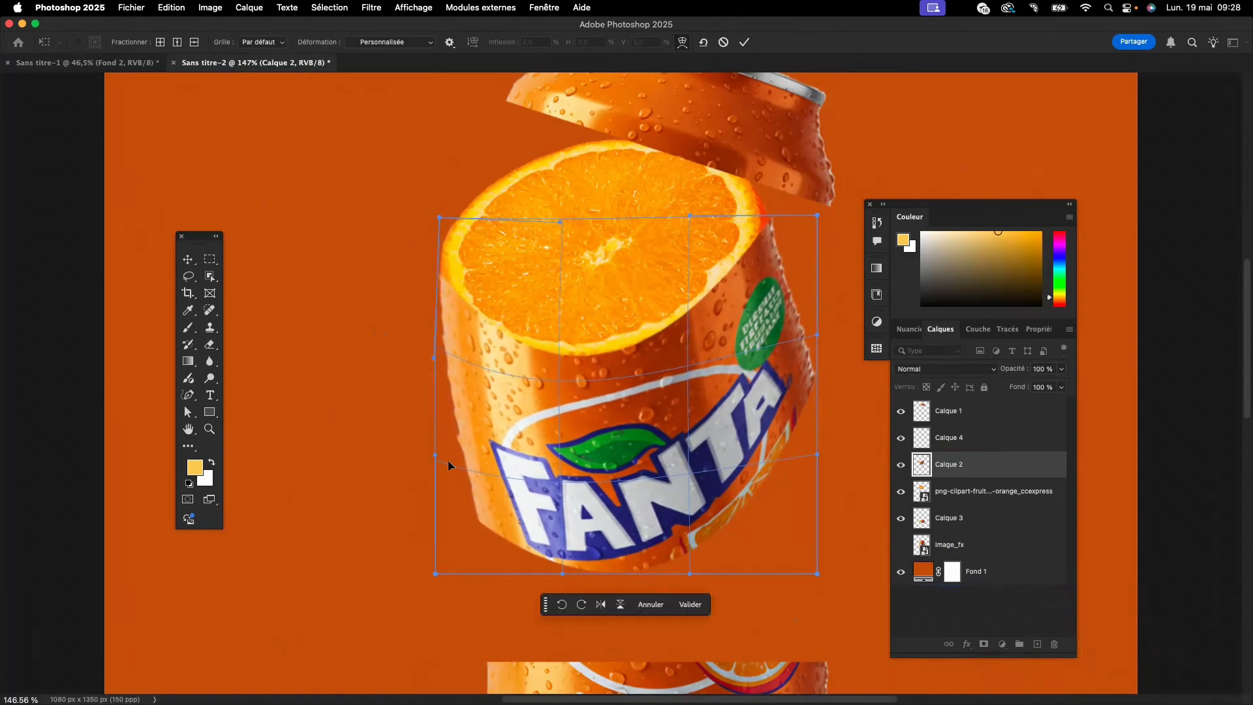
- Bend the lower edge of the middle section's warp upward and pull its left side slightly inward
{"action": "left_click_drag", "start_coordinate": [650, 540], "coordinate": [641, 494]}
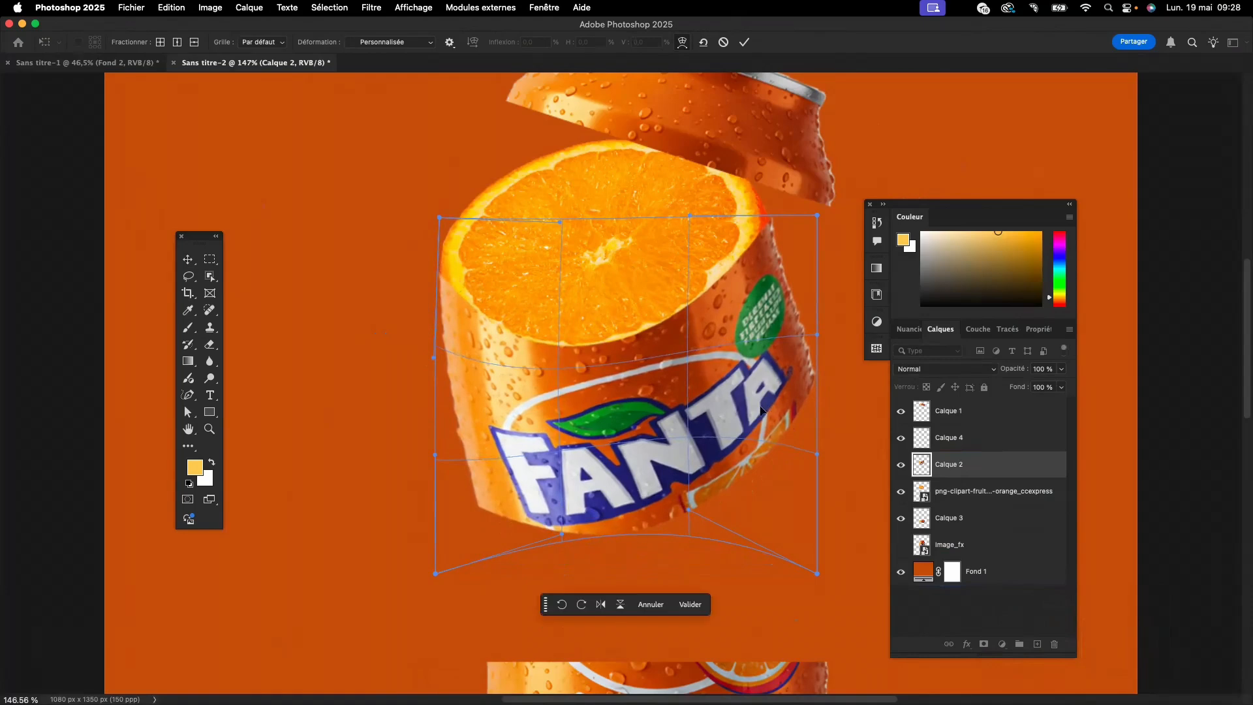
{"action": "left_click_drag", "start_coordinate": [483, 484], "coordinate": [490, 474]}
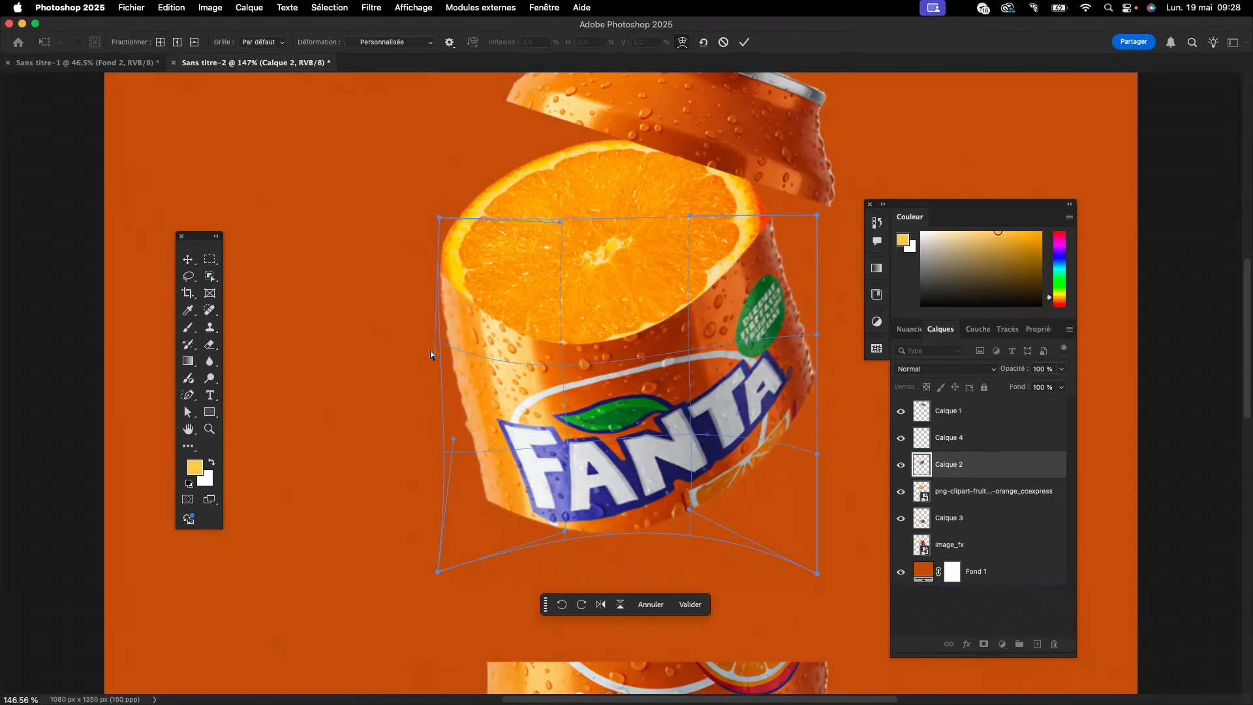
{"action": "left_click_drag", "start_coordinate": [432, 354], "coordinate": [458, 326]}
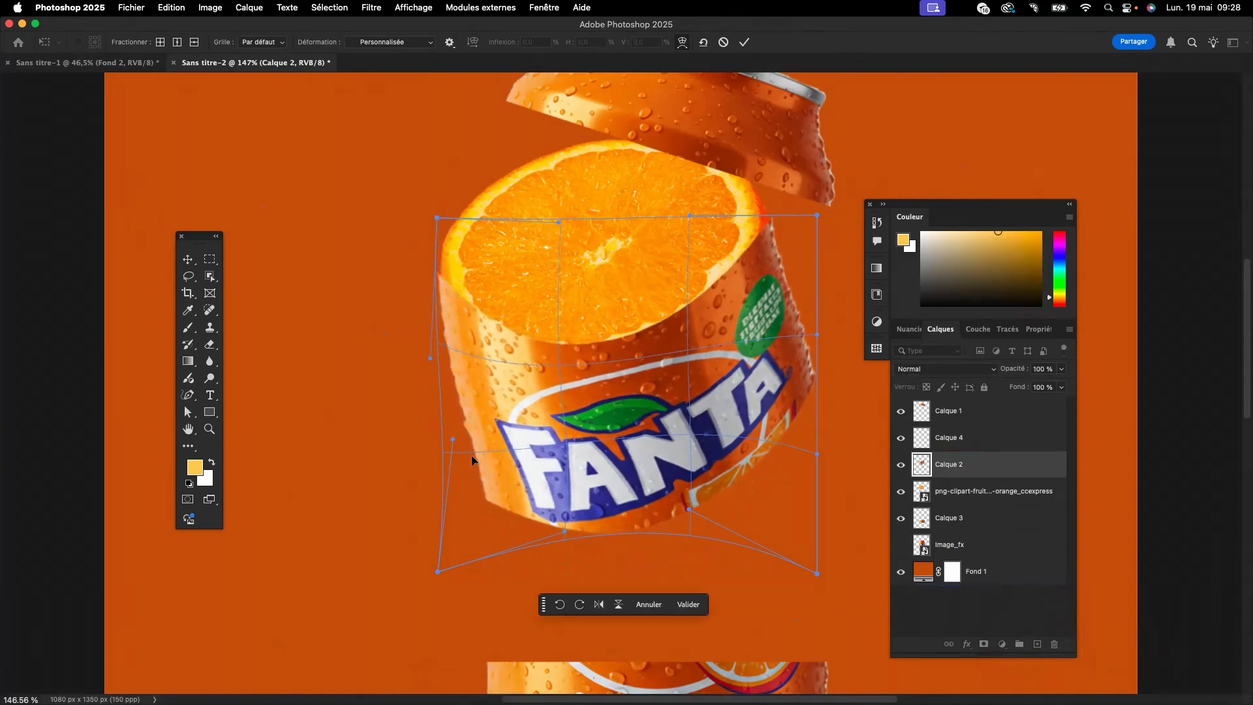
{"action": "mouse_move", "coordinate": [565, 531]}
{"action": "left_mouse_down"}
{"action": "mouse_move", "coordinate": [567, 555]}
{"action": "mouse_move", "coordinate": [563, 530]}
{"action": "left_mouse_up"}
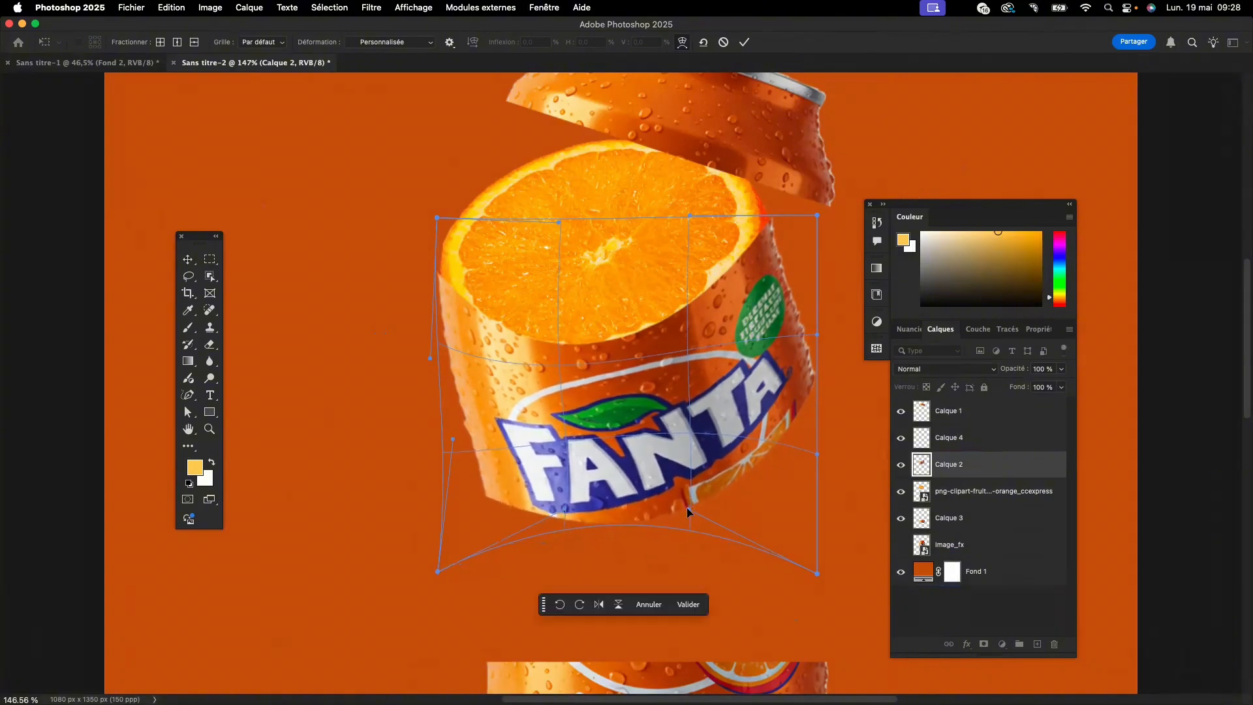
- Refine the warp of the middle section's label, lower edge and left side, fit its upper edge to the orange slice, and apply it
{"action": "mouse_move", "coordinate": [686, 507]}
{"action": "left_mouse_down"}
{"action": "mouse_move", "coordinate": [686, 550]}
{"action": "mouse_move", "coordinate": [681, 524]}
{"action": "left_mouse_up"}
{"action": "left_click_drag", "start_coordinate": [780, 403], "coordinate": [780, 394]}
{"action": "left_click_drag", "start_coordinate": [660, 437], "coordinate": [649, 430]}
{"action": "left_click_drag", "start_coordinate": [614, 508], "coordinate": [660, 486]}
{"action": "left_click_drag", "start_coordinate": [494, 482], "coordinate": [493, 489]}
{"action": "left_click_drag", "start_coordinate": [438, 287], "coordinate": [441, 292]}
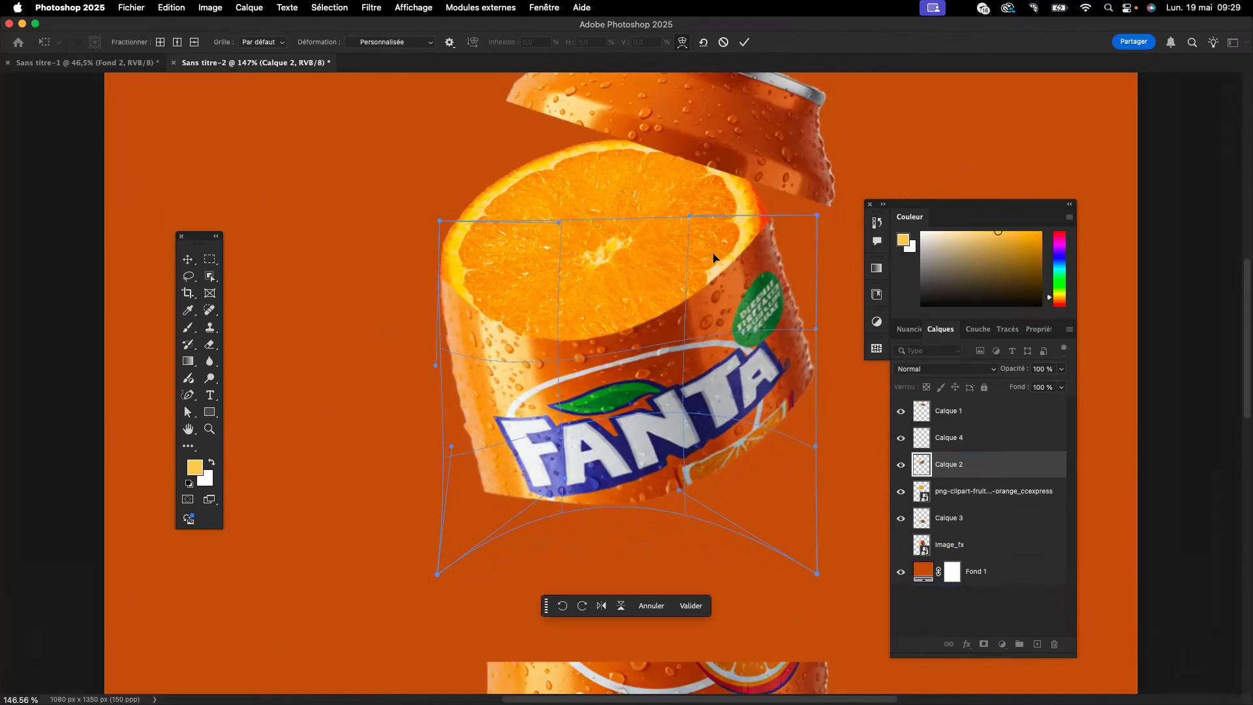
{"action": "left_click_drag", "start_coordinate": [584, 349], "coordinate": [595, 356]}
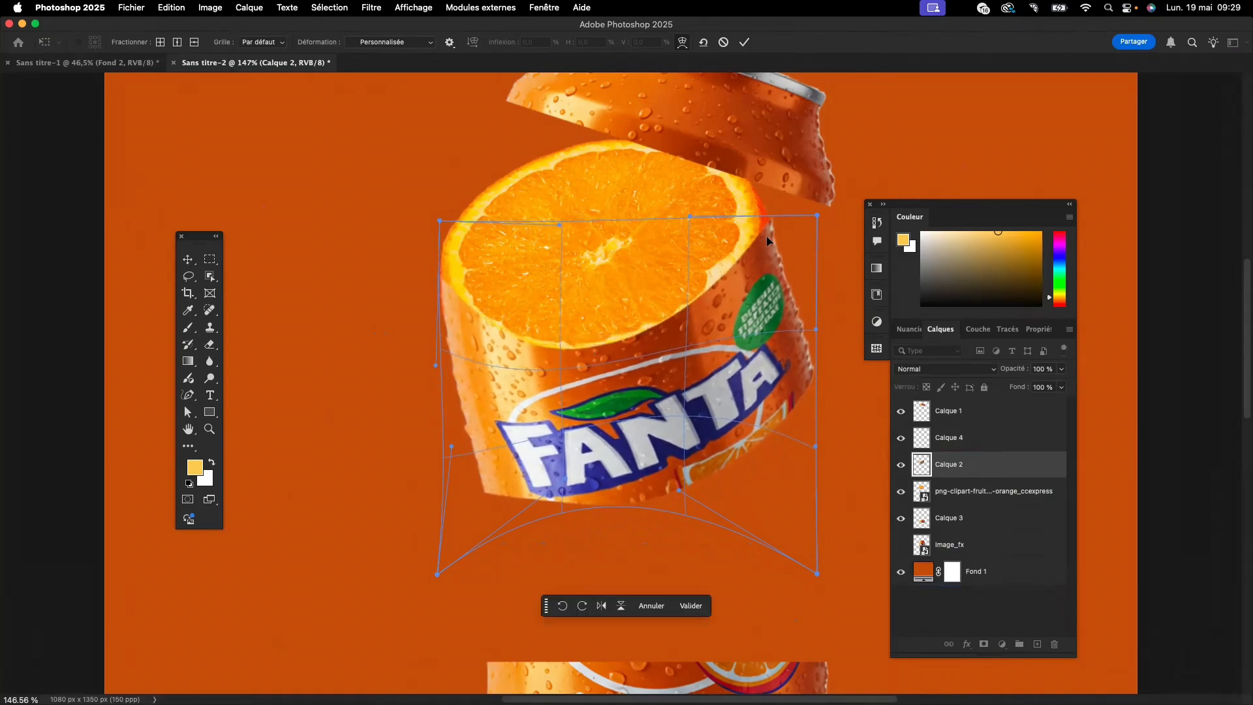
{"action": "left_click", "coordinate": [697, 604]}
{"action": "left_click", "coordinate": [348, 501]}
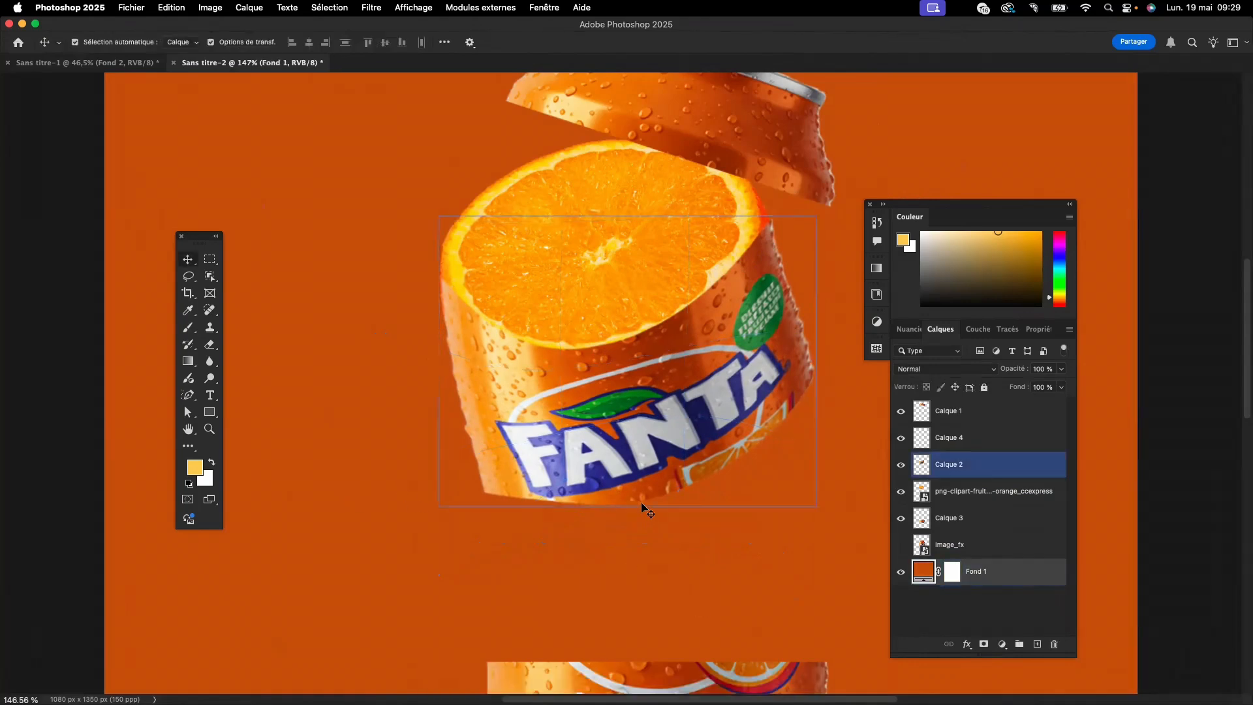
- Add a layer mask to Calque 2, the can's middle section
{"action": "scroll", "coordinate": [707, 509], "scroll_direction": "down", "scroll_amount": 5}
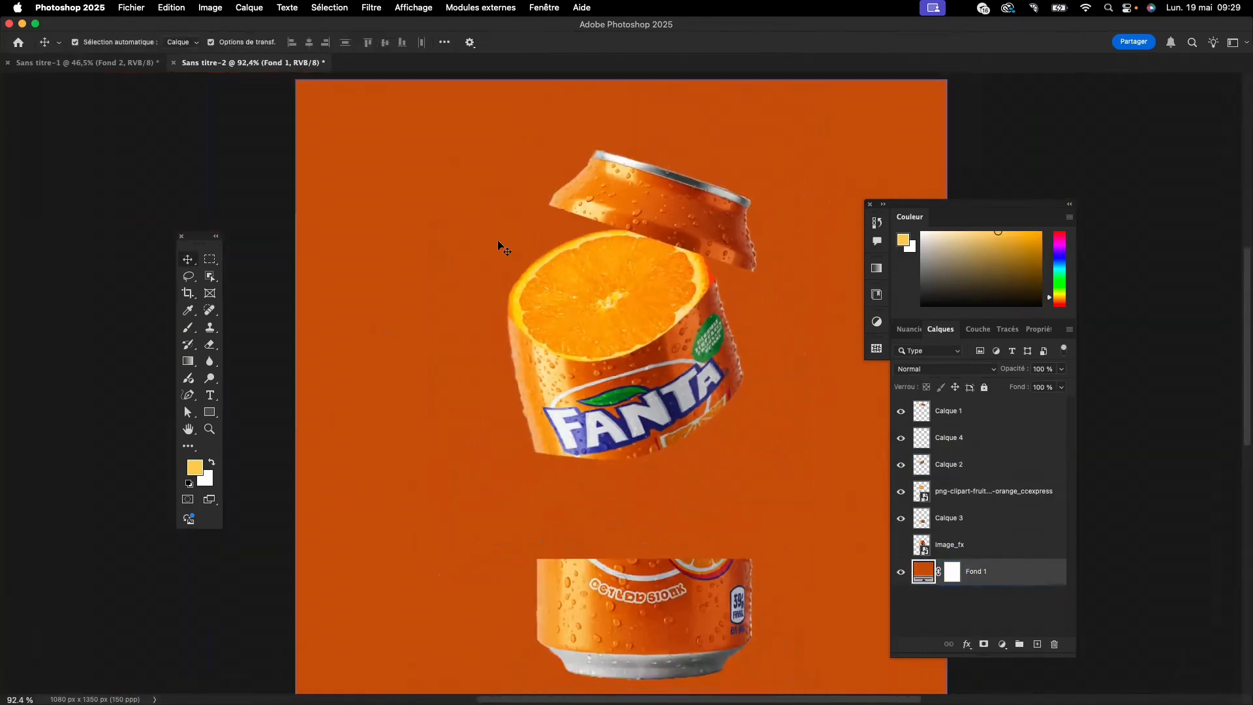
{"action": "left_click", "coordinate": [623, 406]}
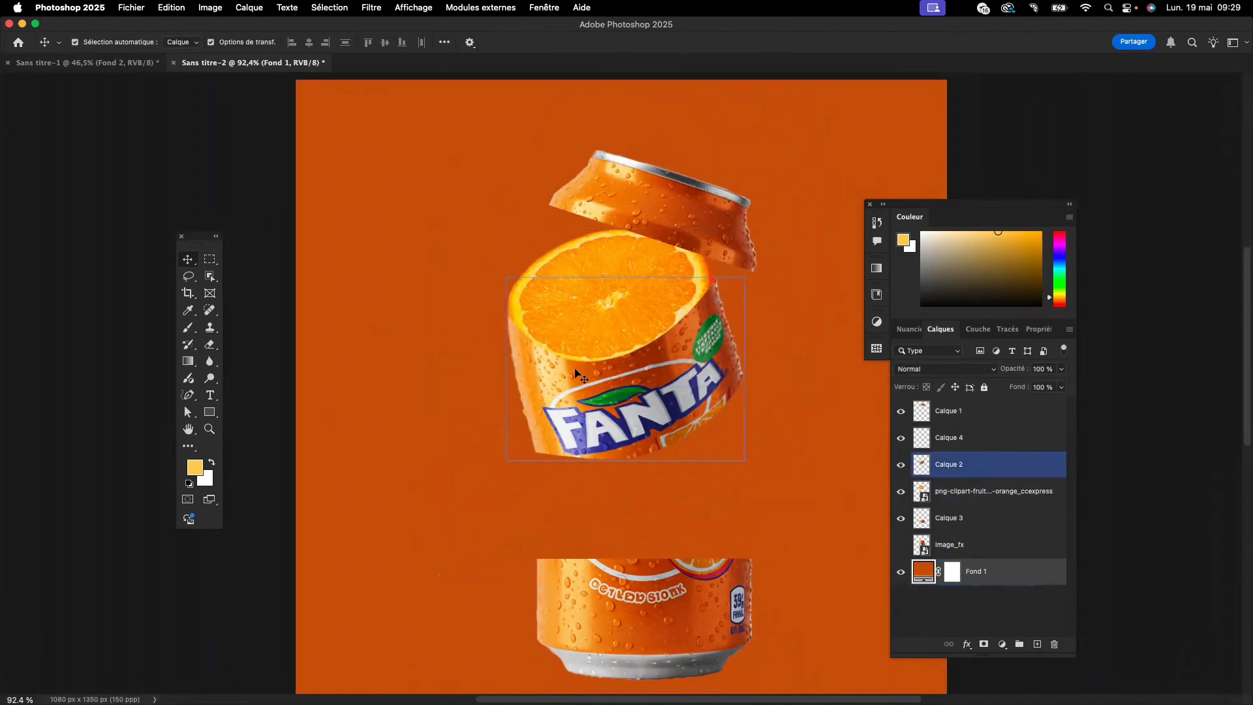
{"action": "left_click", "coordinate": [520, 337]}
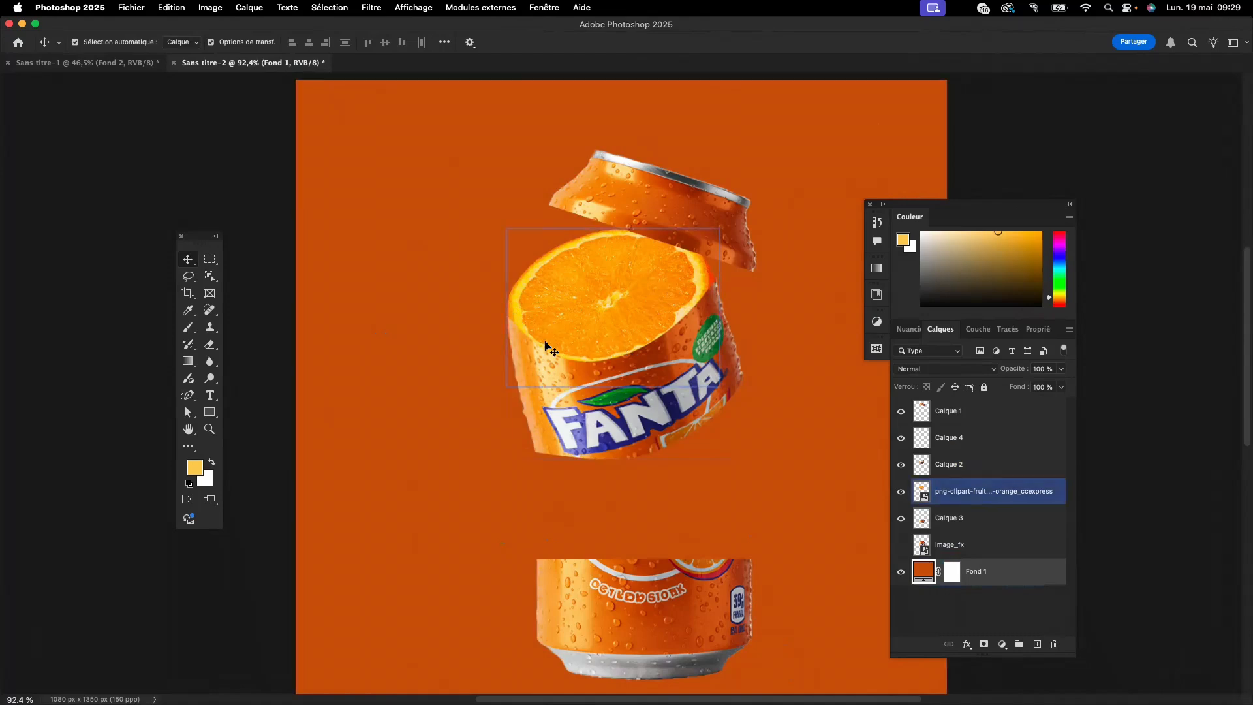
{"action": "left_click", "coordinate": [664, 377]}
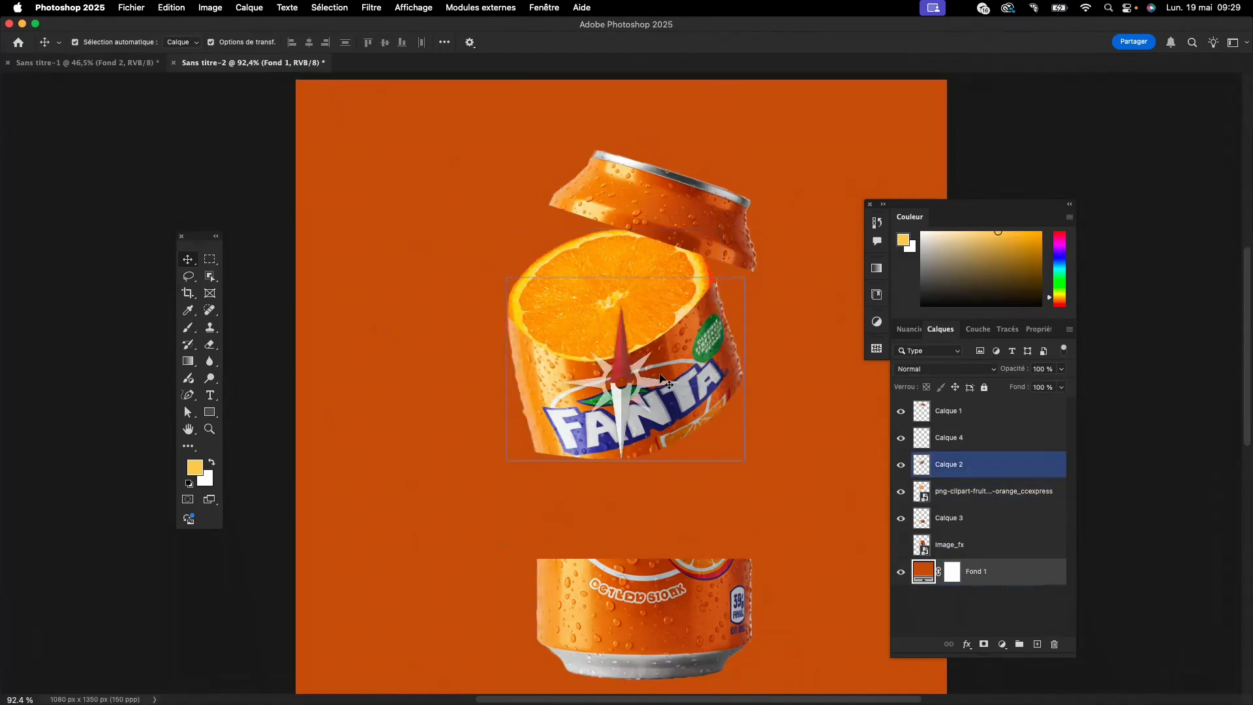
{"action": "scroll", "coordinate": [663, 377], "scroll_direction": "up", "scroll_amount": 5}
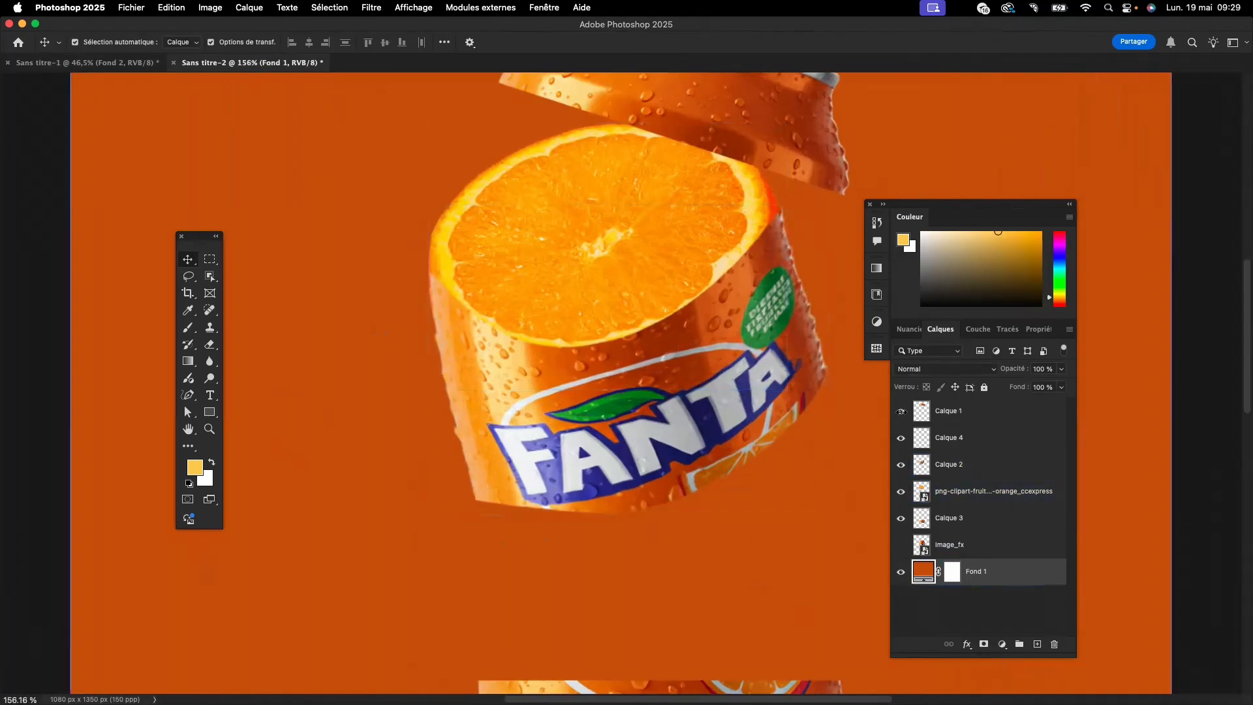
{"action": "left_click", "coordinate": [962, 465]}
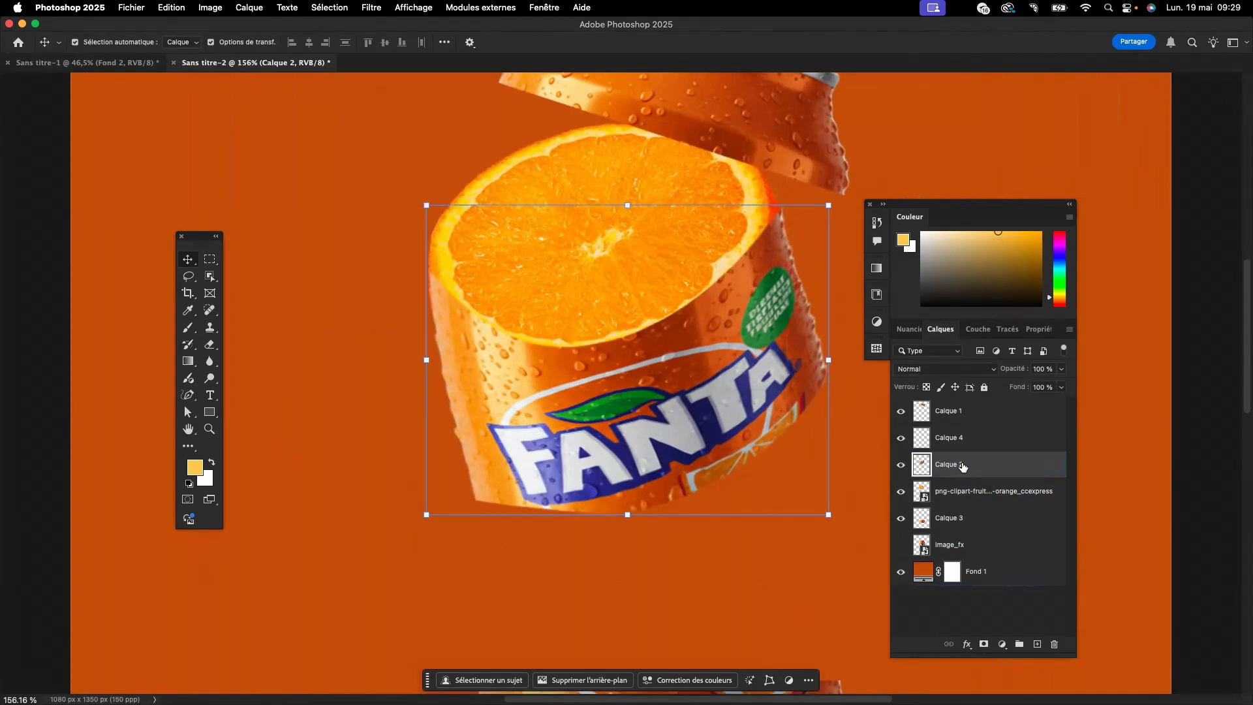
{"action": "left_click", "coordinate": [983, 645]}
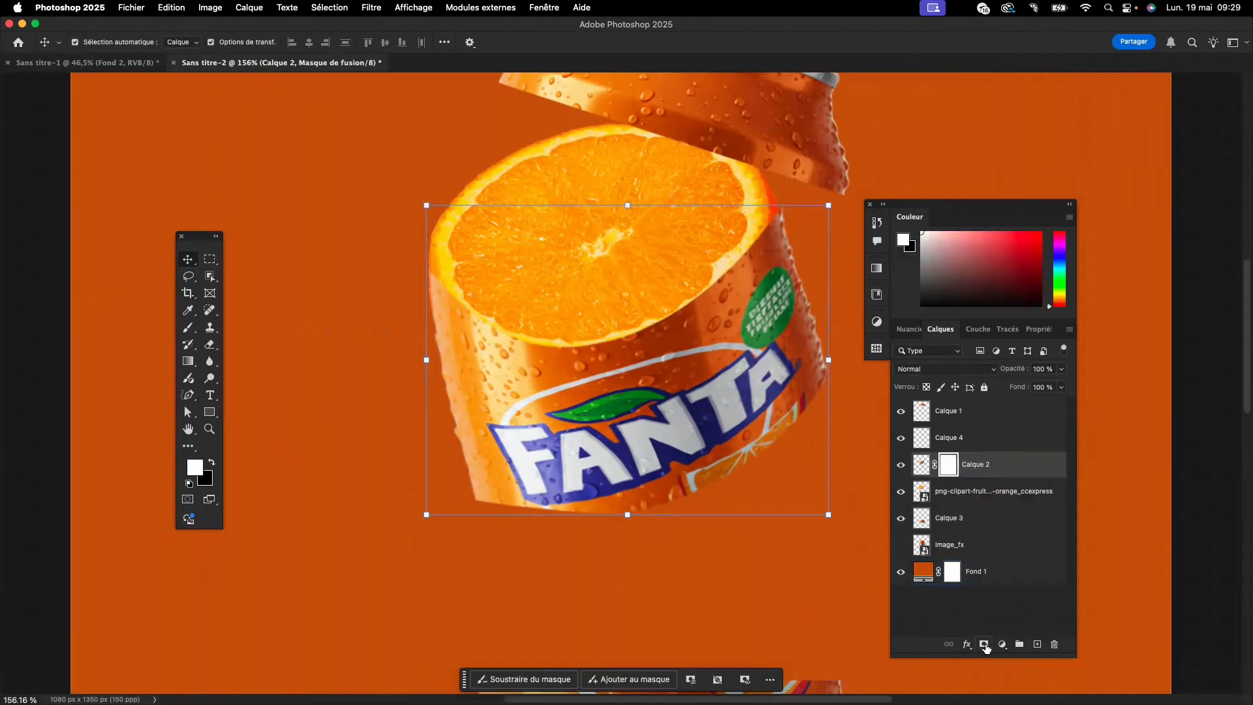
- Paint the mask with a black brush at 17% flow along the middle section's upper edge to reveal the orange slice's rim
{"action": "left_click", "coordinate": [190, 327]}
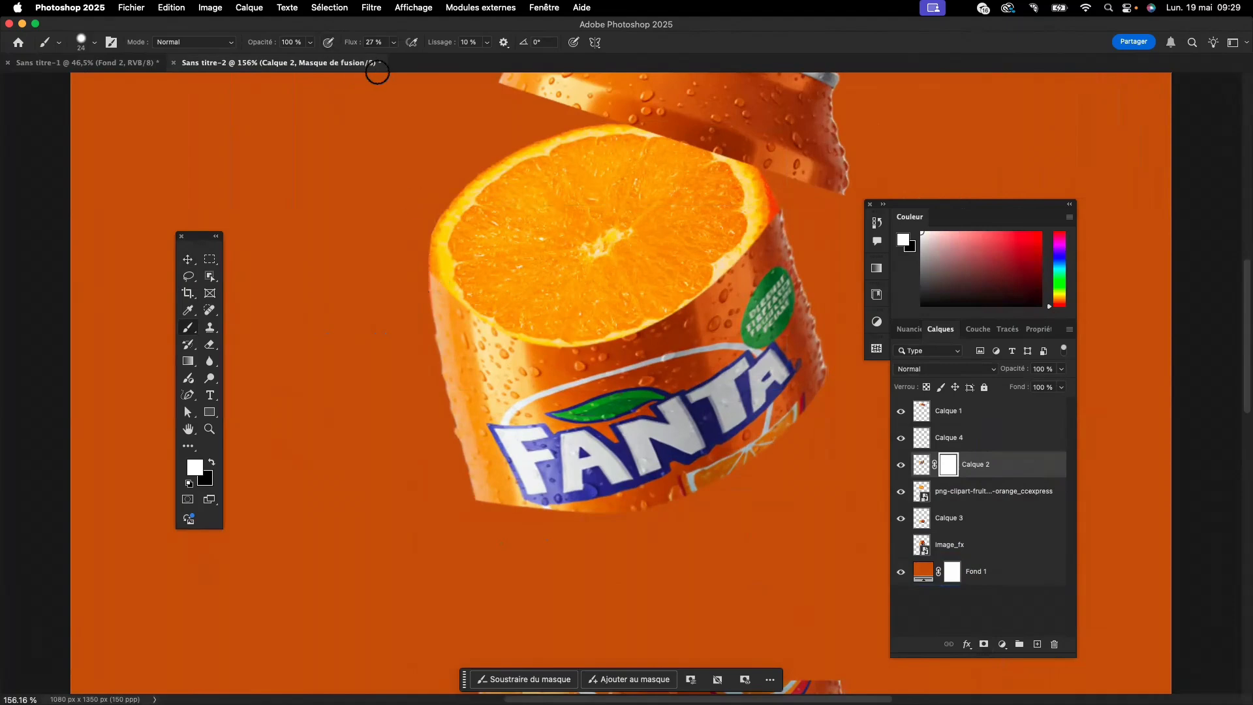
{"action": "left_click", "coordinate": [392, 43]}
{"action": "left_click", "coordinate": [394, 44]}
{"action": "key", "text": "x"}
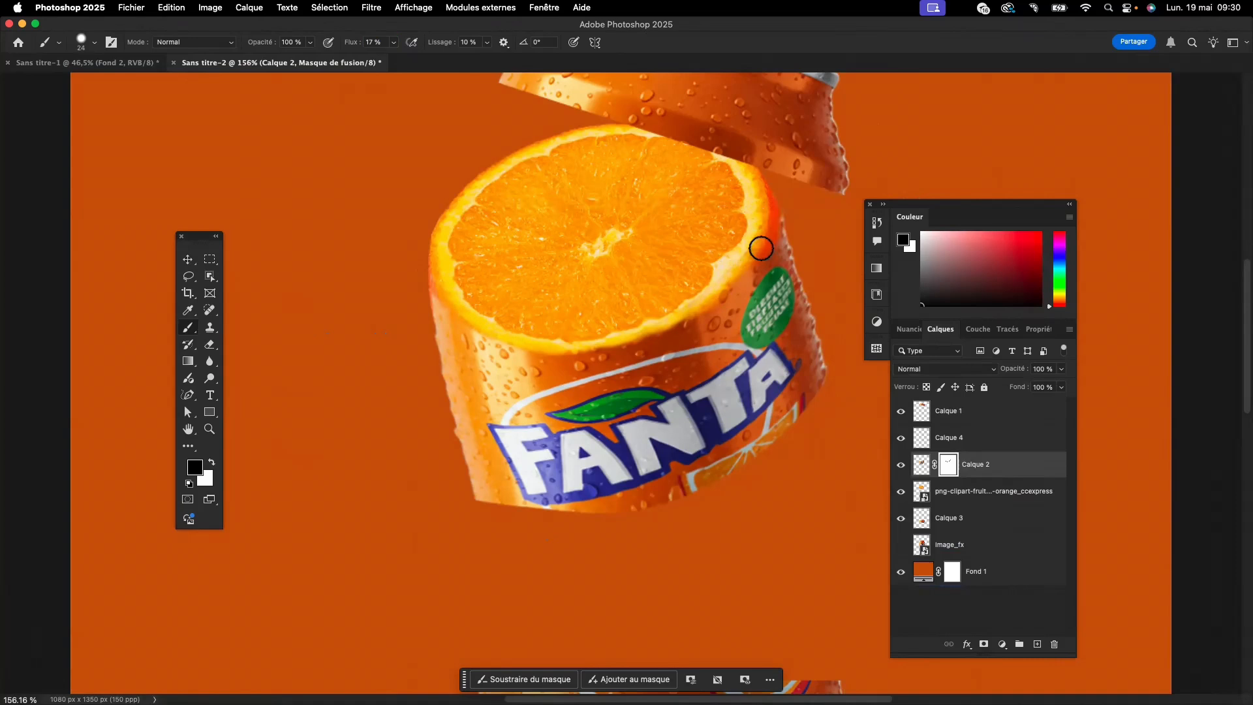
{"action": "key", "text": "x"}
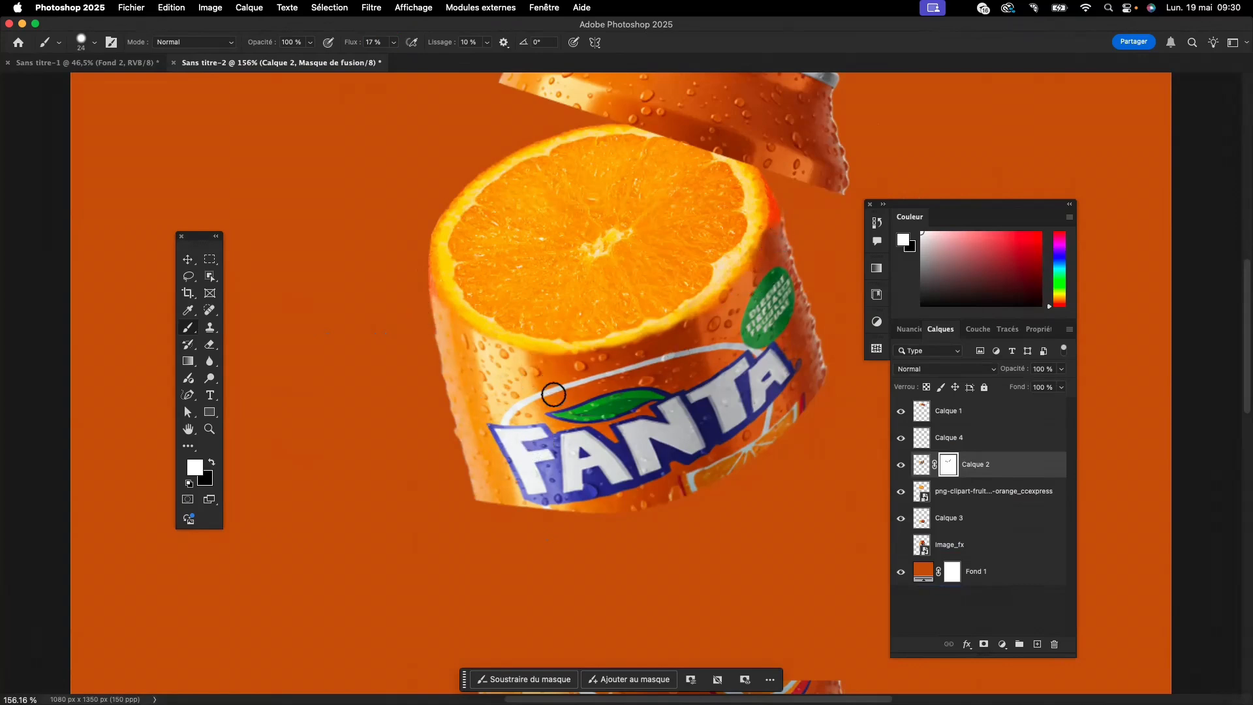
{"action": "left_click", "coordinate": [188, 259]}
{"action": "left_click", "coordinate": [346, 346]}
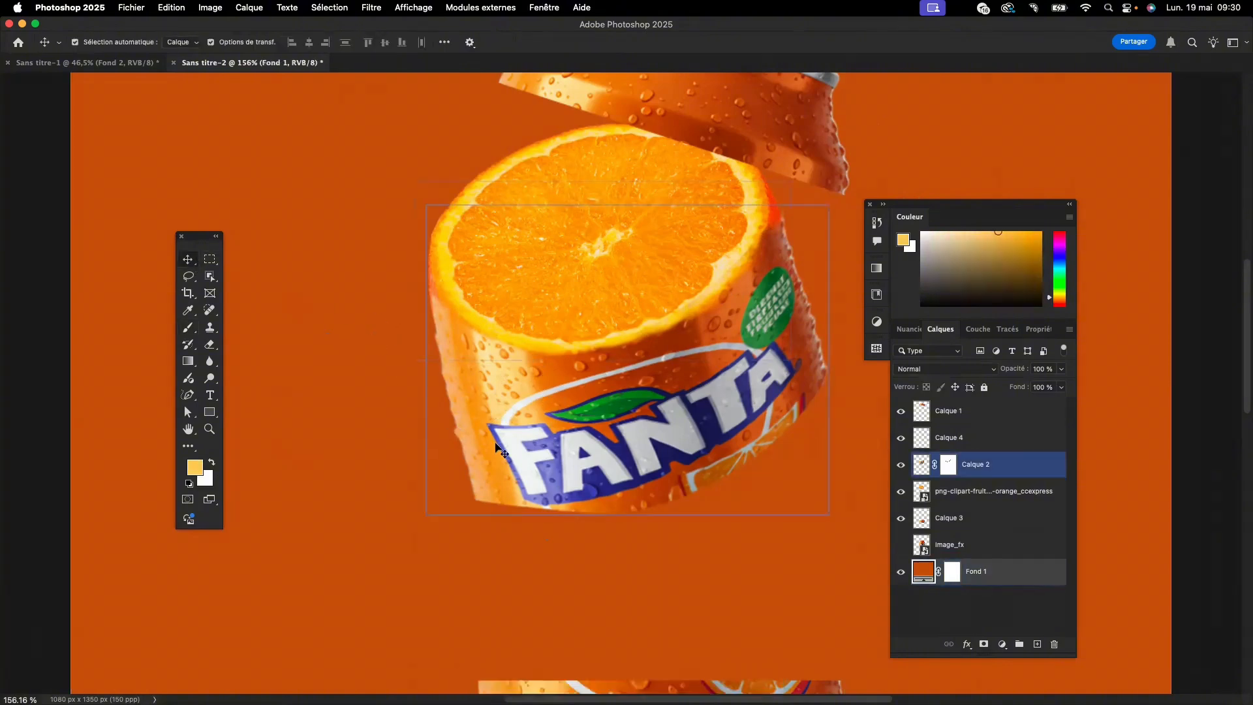
- Hide and show Calque 2 to examine how the masked can section meets the orange slice
{"action": "scroll", "coordinate": [499, 449], "scroll_direction": "down", "scroll_amount": 5}
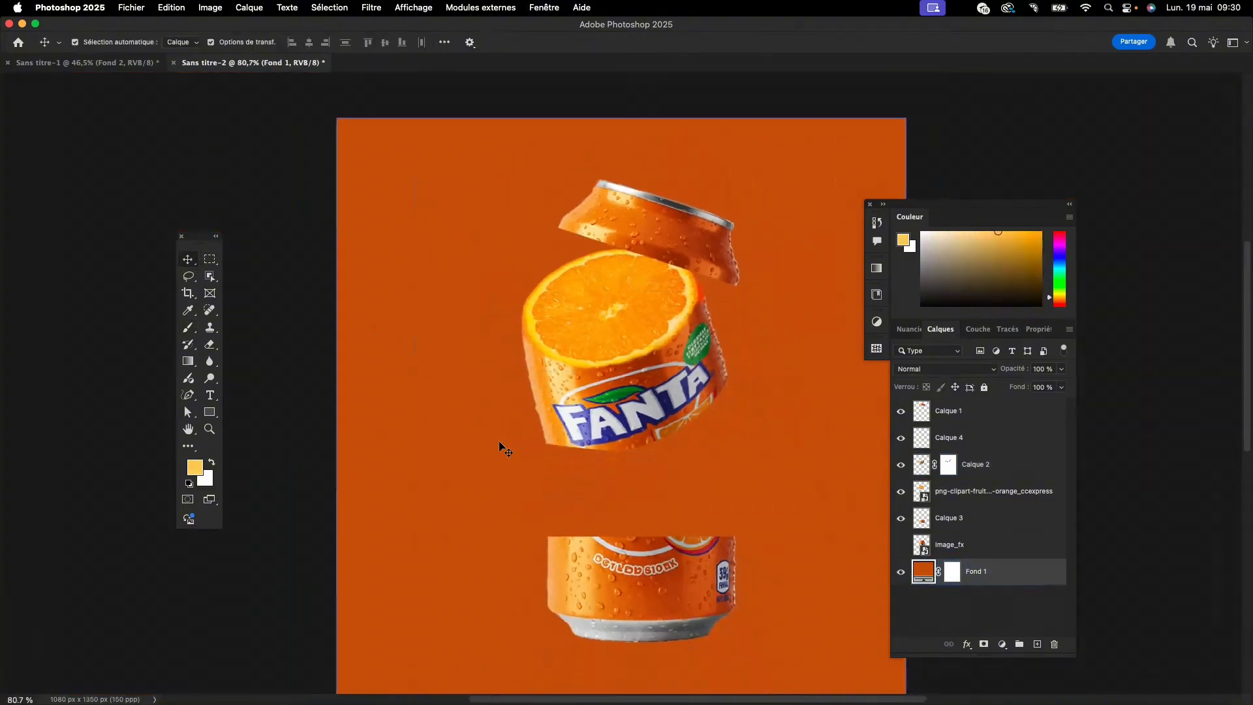
{"action": "left_click", "coordinate": [582, 428]}
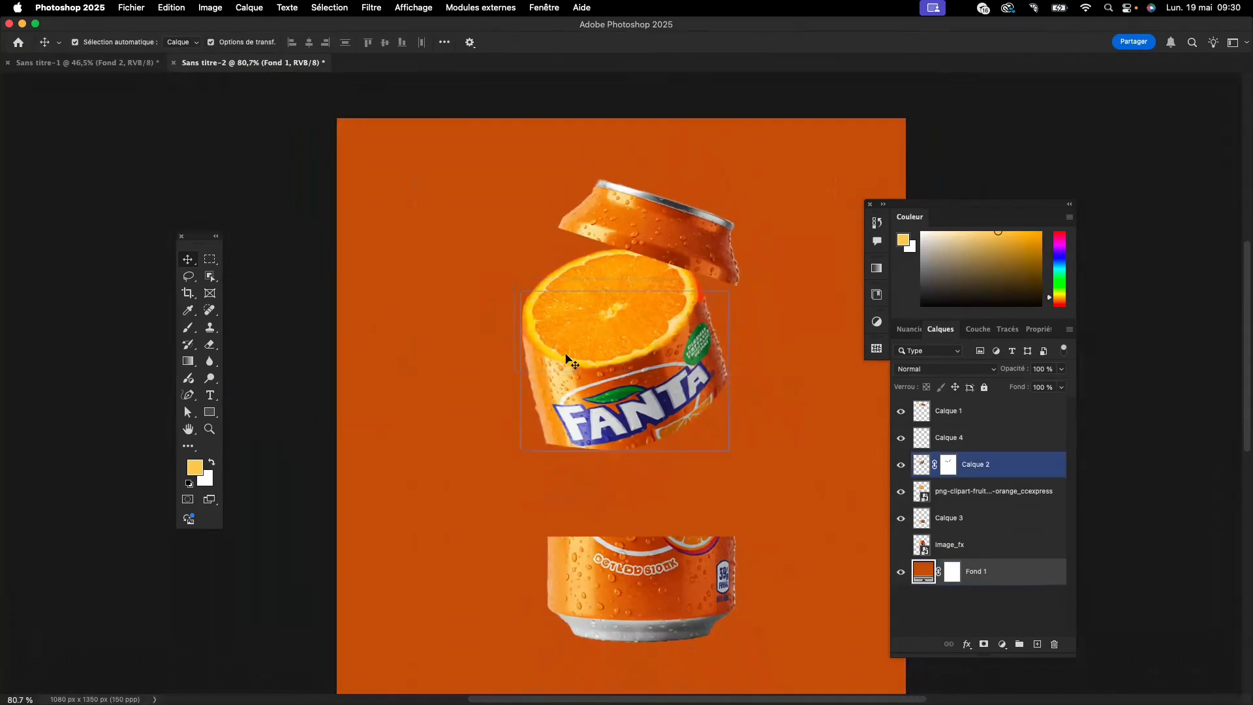
{"action": "left_click", "coordinate": [566, 364]}
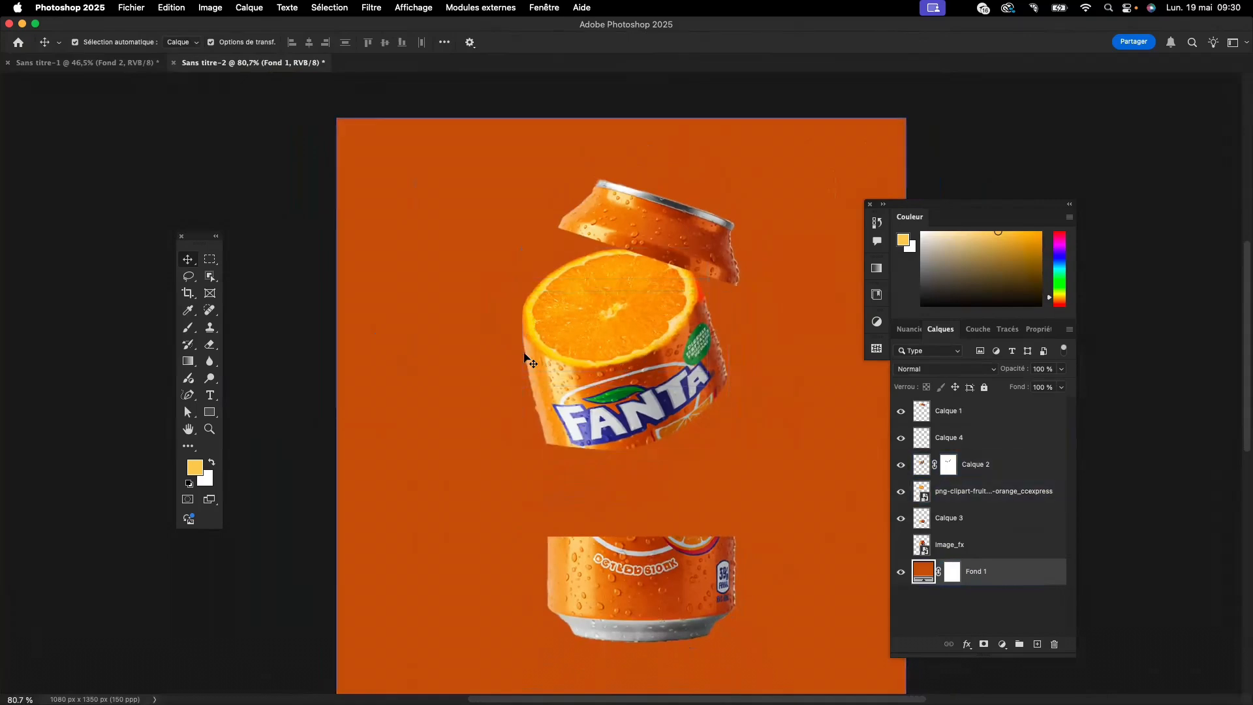
{"action": "left_click", "coordinate": [901, 465]}
{"action": "left_click", "coordinate": [901, 465]}
- Duplicate the orange slice onto the can's bottom section and place the copy's layer directly beneath the original slice layer
{"action": "left_click", "coordinate": [672, 552]}
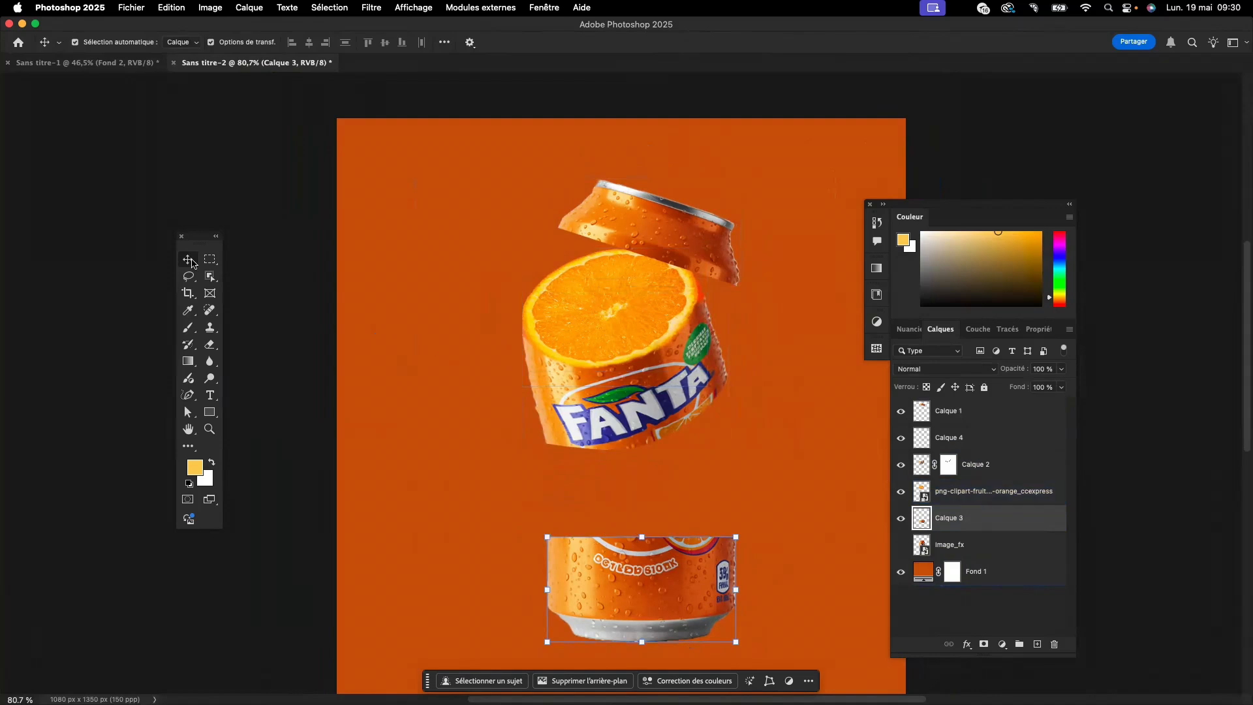
{"action": "left_click", "coordinate": [625, 304]}
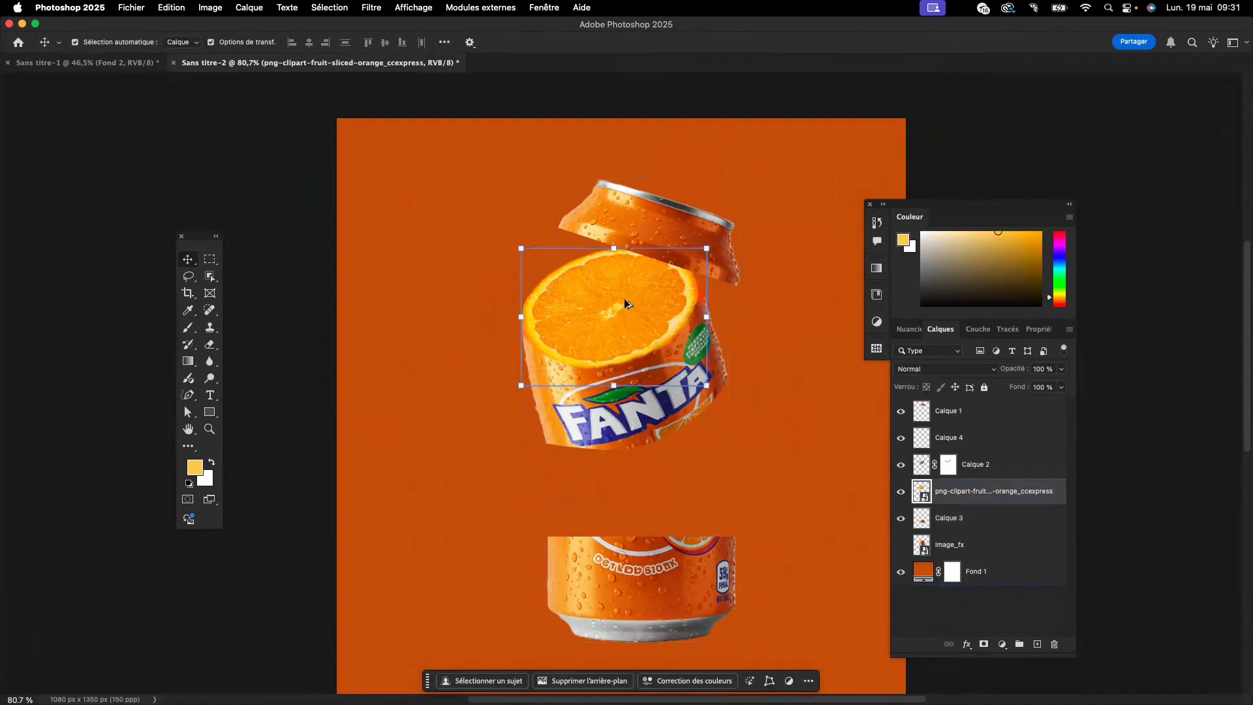
{"action": "left_click_drag", "start_coordinate": [625, 304], "coordinate": [649, 520]}
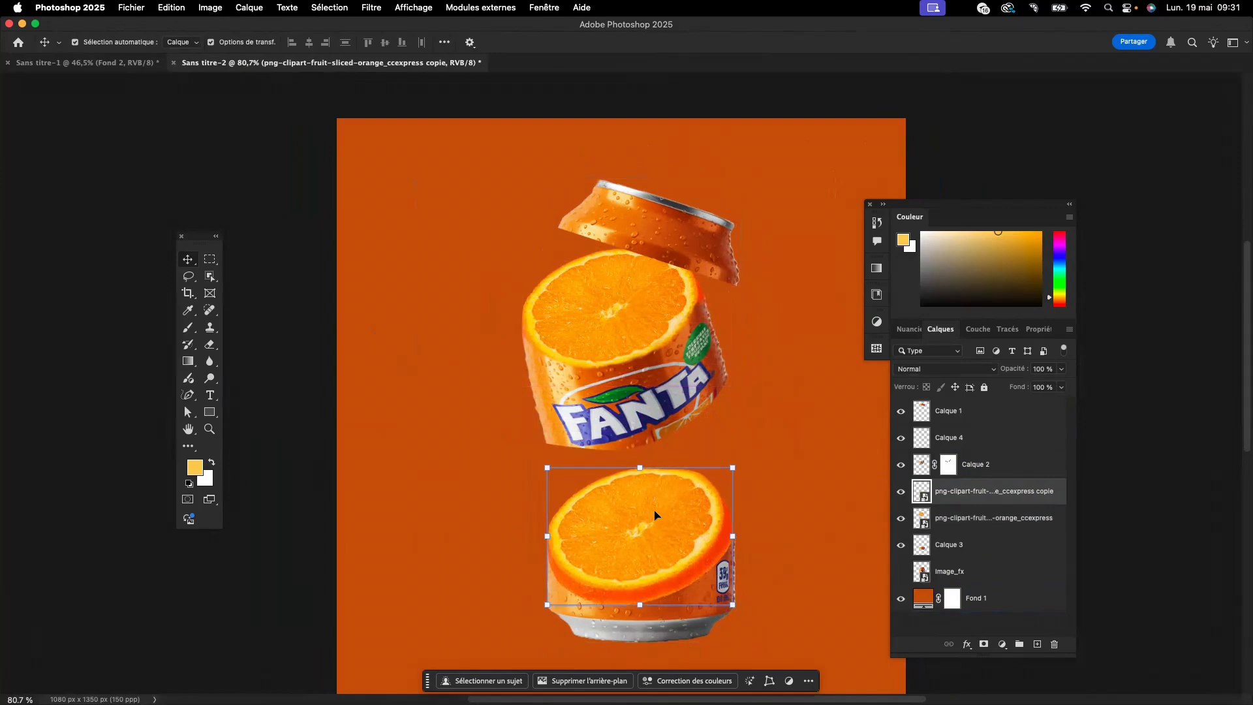
{"action": "left_click_drag", "start_coordinate": [973, 498], "coordinate": [972, 531]}
- Create a layer group at the top of the stack and name it "can haut"
{"action": "left_click", "coordinate": [955, 421]}
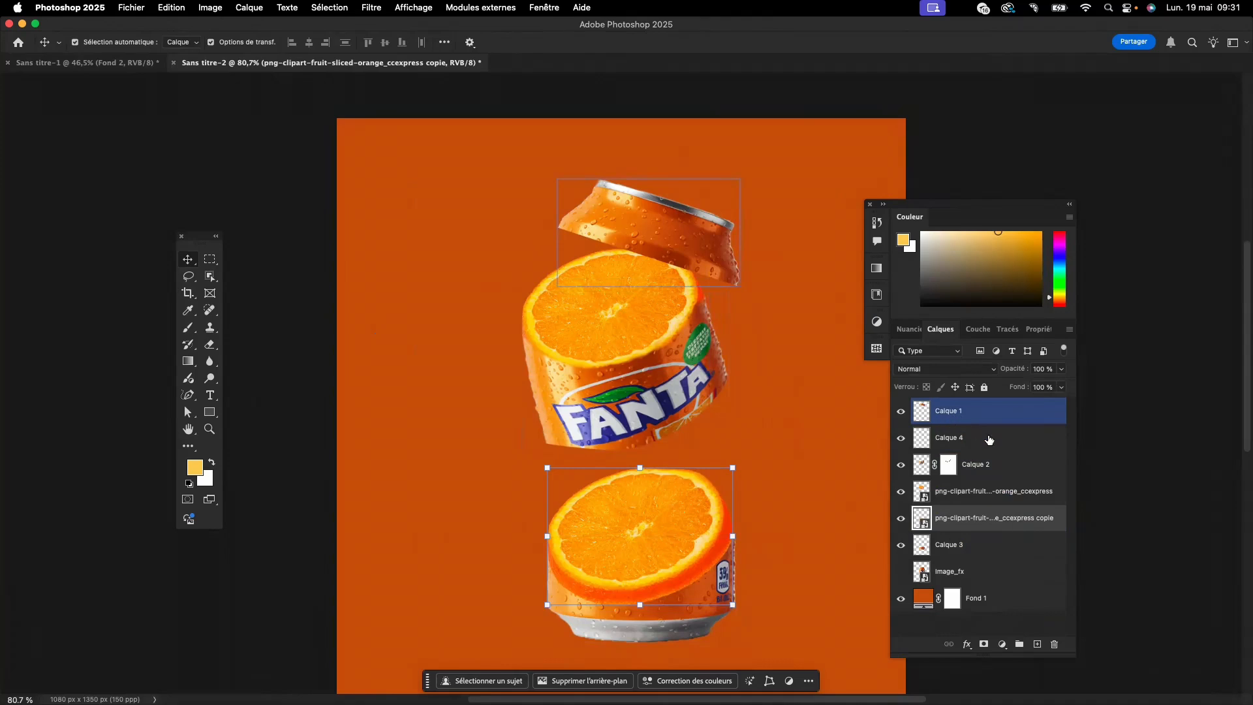
{"action": "left_click", "coordinate": [989, 440]}
{"action": "left_click", "coordinate": [976, 416]}
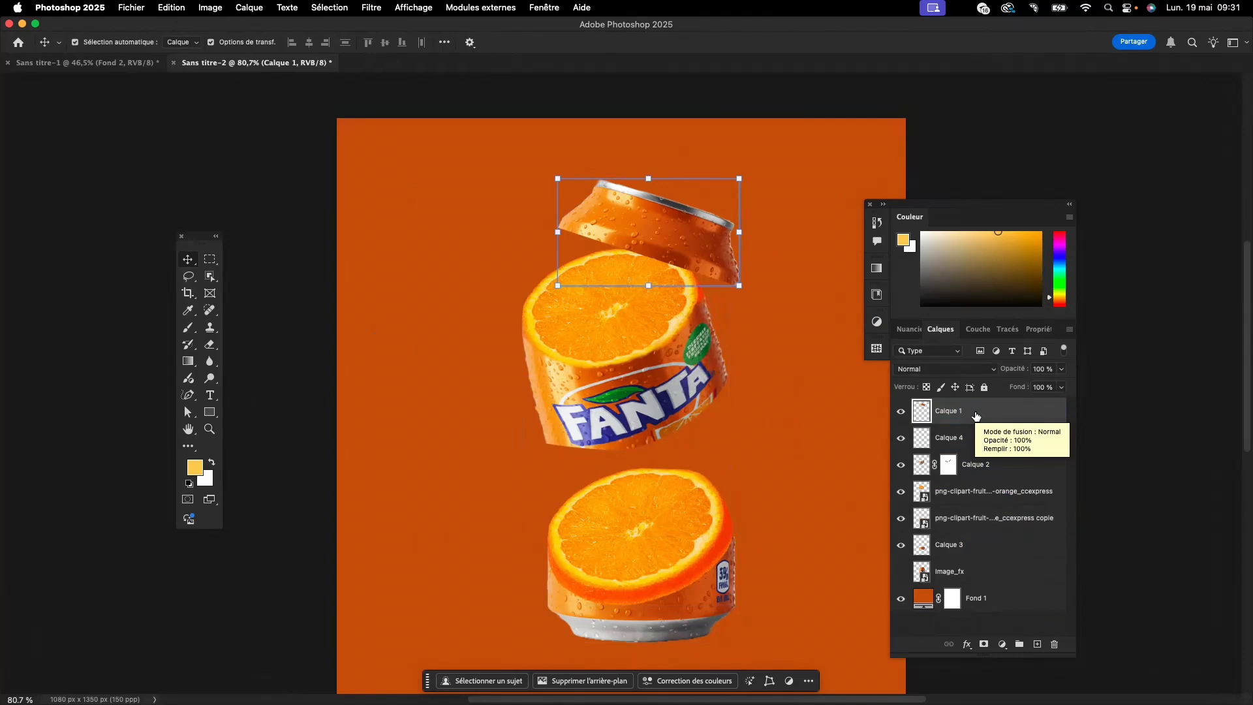
{"action": "left_click", "coordinate": [1020, 646]}
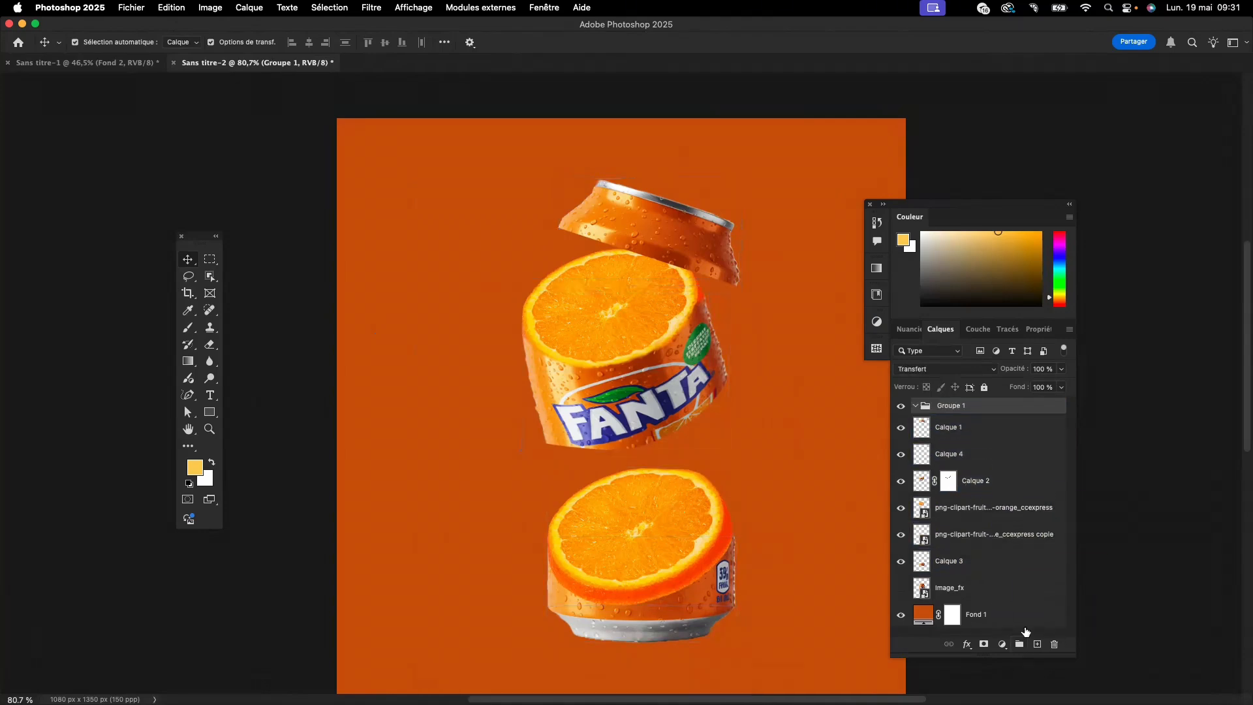
{"action": "right_click", "coordinate": [963, 409]}
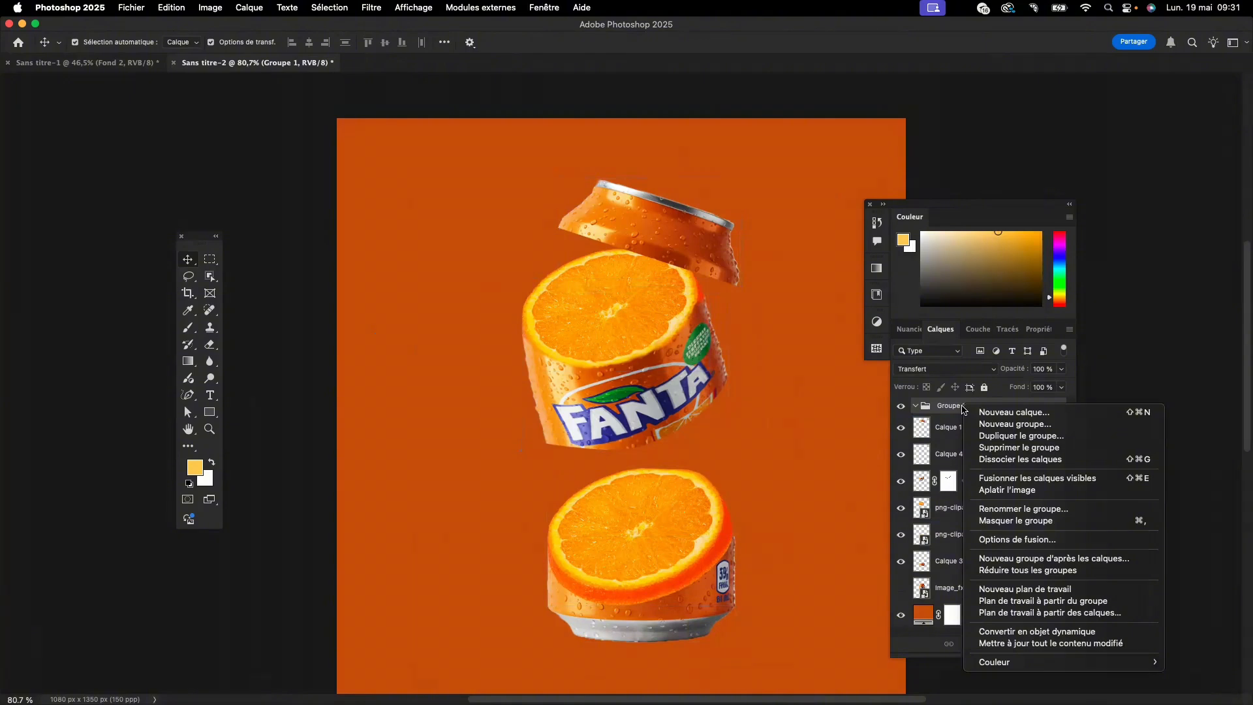
{"action": "left_click", "coordinate": [948, 409]}
{"action": "double_click", "coordinate": [949, 406]}
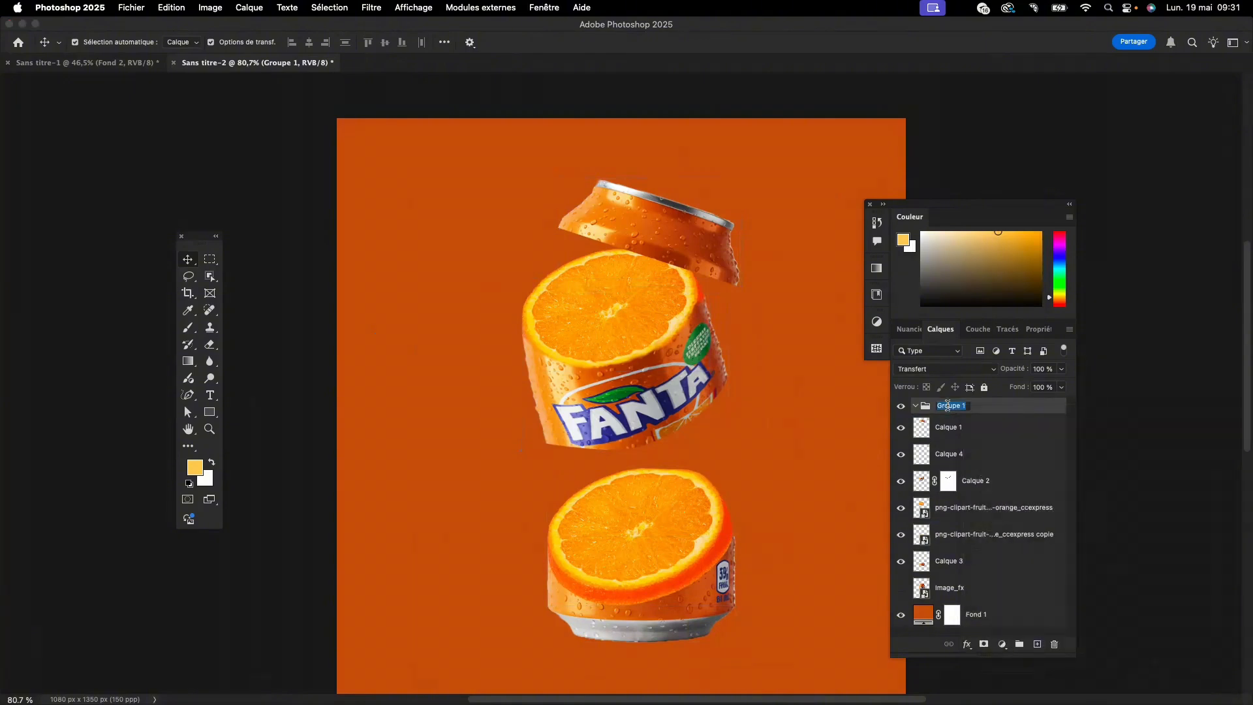
{"action": "type", "text": "can haut"}
{"action": "left_click", "coordinate": [990, 426]}
{"action": "key", "text": "Return"}
- Put Calque 1, the can's top section, into the "can haut" group
{"action": "left_click", "coordinate": [939, 431]}
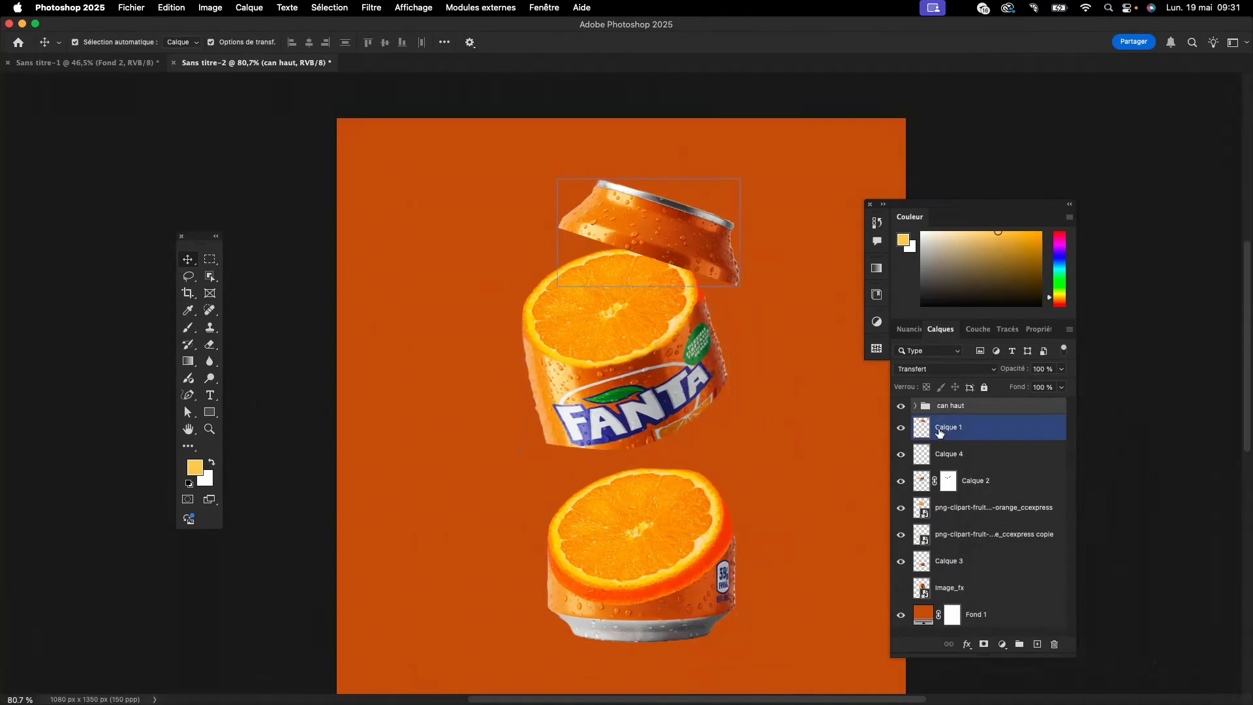
{"action": "left_click_drag", "start_coordinate": [922, 432], "coordinate": [927, 407]}
{"action": "left_click", "coordinate": [936, 428]}
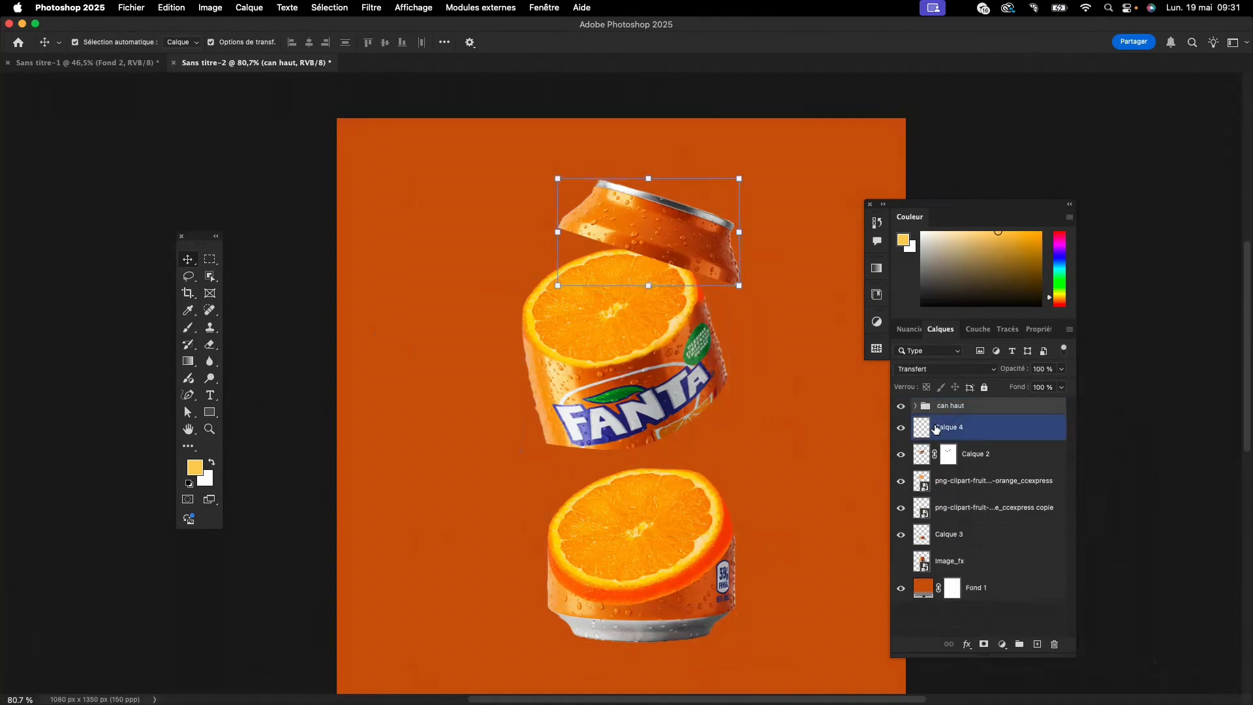
- Create another layer group named "can milieu" and delete the empty layer Calque 4
{"action": "left_click", "coordinate": [1020, 644]}
{"action": "double_click", "coordinate": [954, 405]}
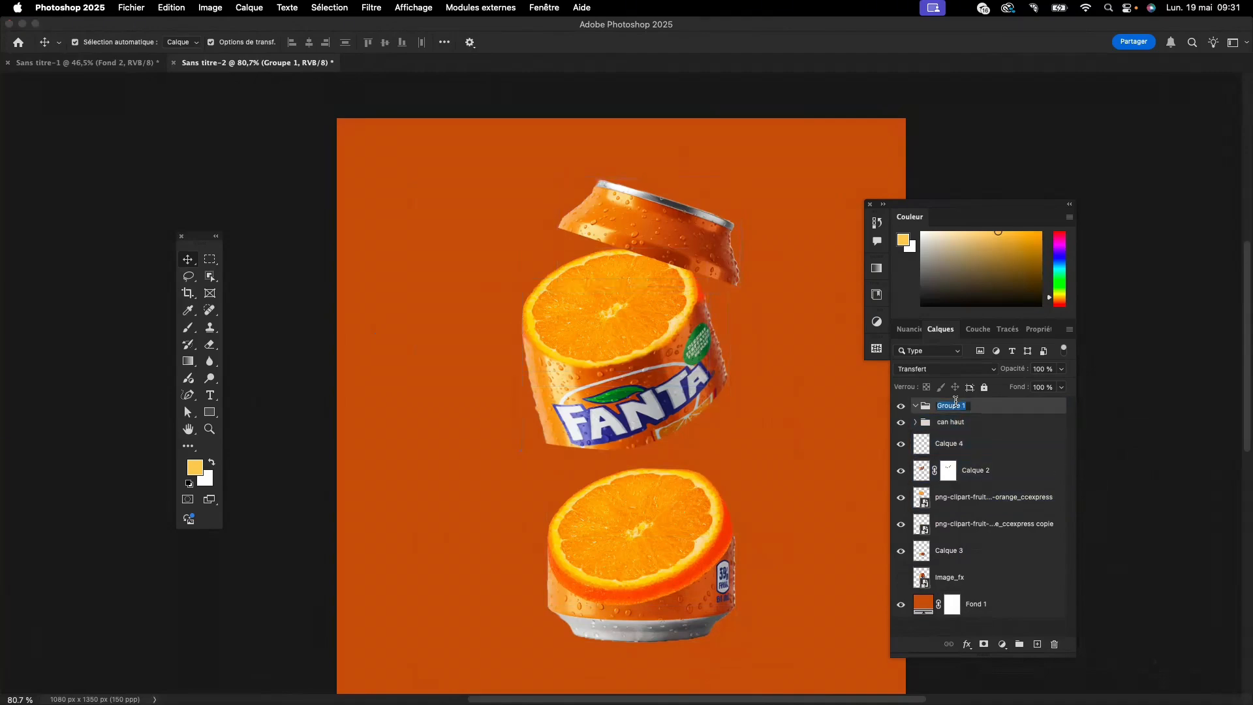
{"action": "type", "text": "can milieu"}
{"action": "key", "text": "Return"}
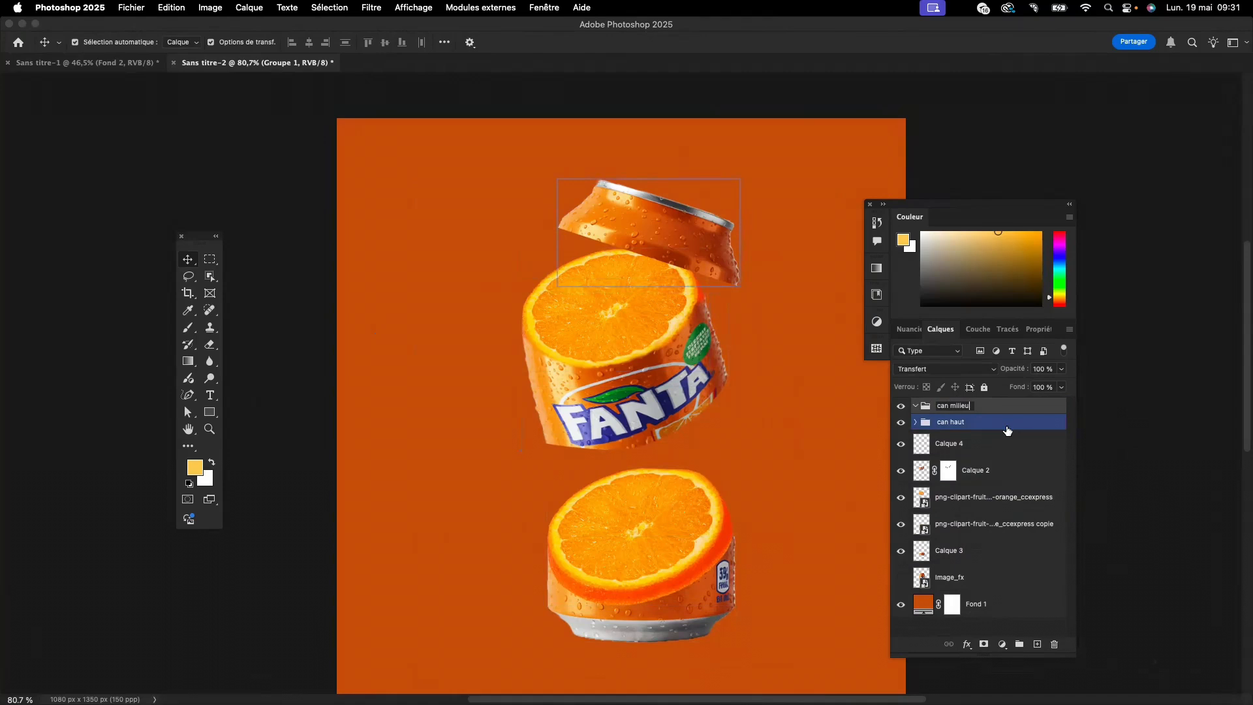
{"action": "left_click", "coordinate": [989, 443]}
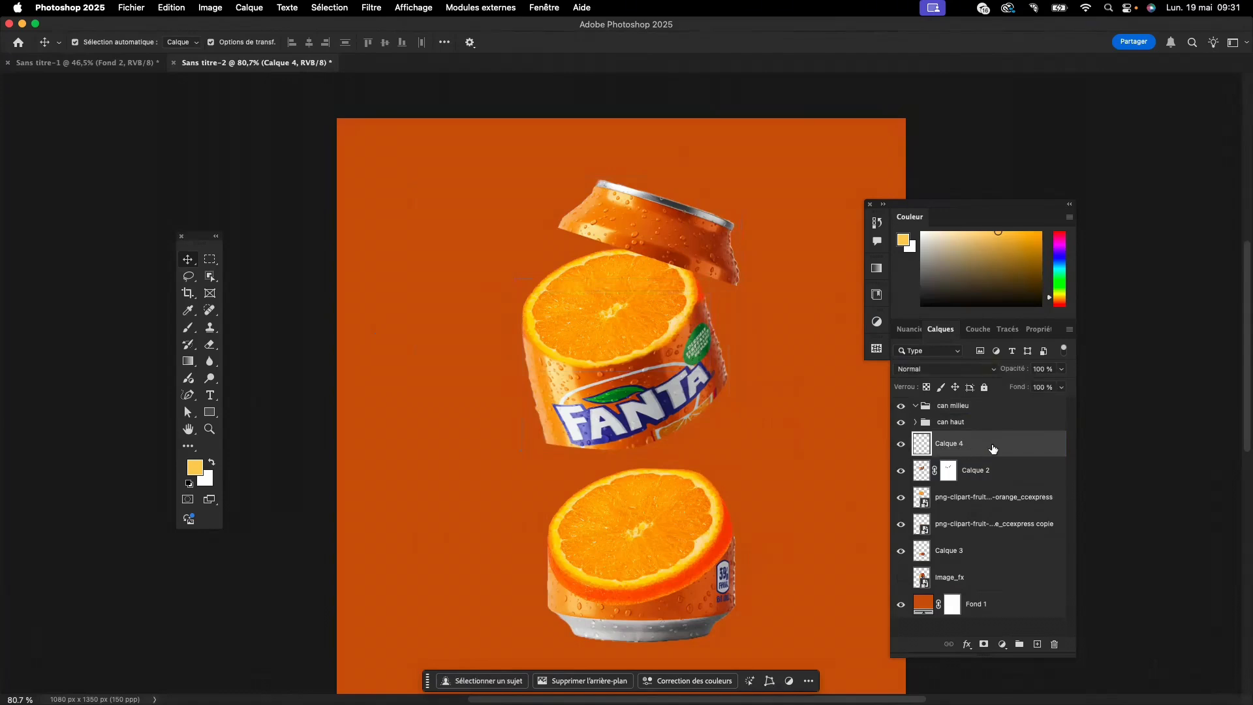
{"action": "key", "text": "Delete"}
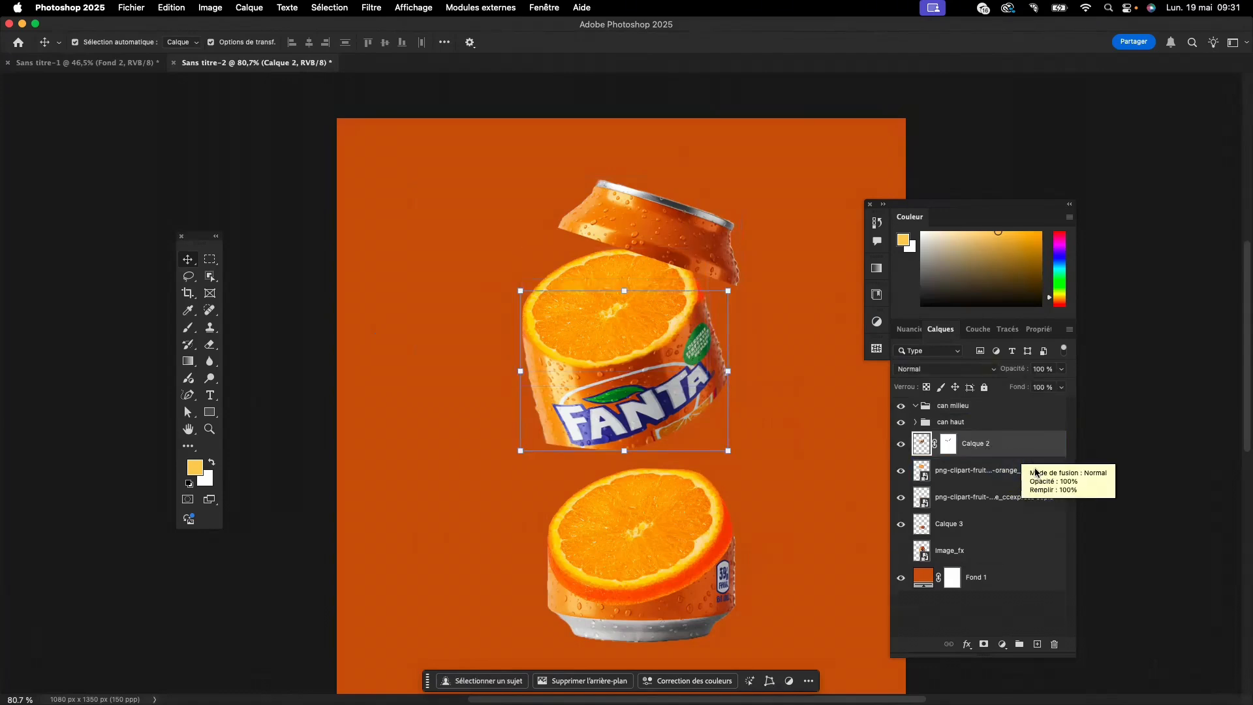
- Put Calque 2, the can's middle section, and its orange slice layer into the "can milieu" group
{"action": "left_click", "coordinate": [1035, 472], "text": "shift"}
{"action": "left_click_drag", "start_coordinate": [1012, 467], "coordinate": [961, 479]}
{"action": "left_click", "coordinate": [929, 407]}
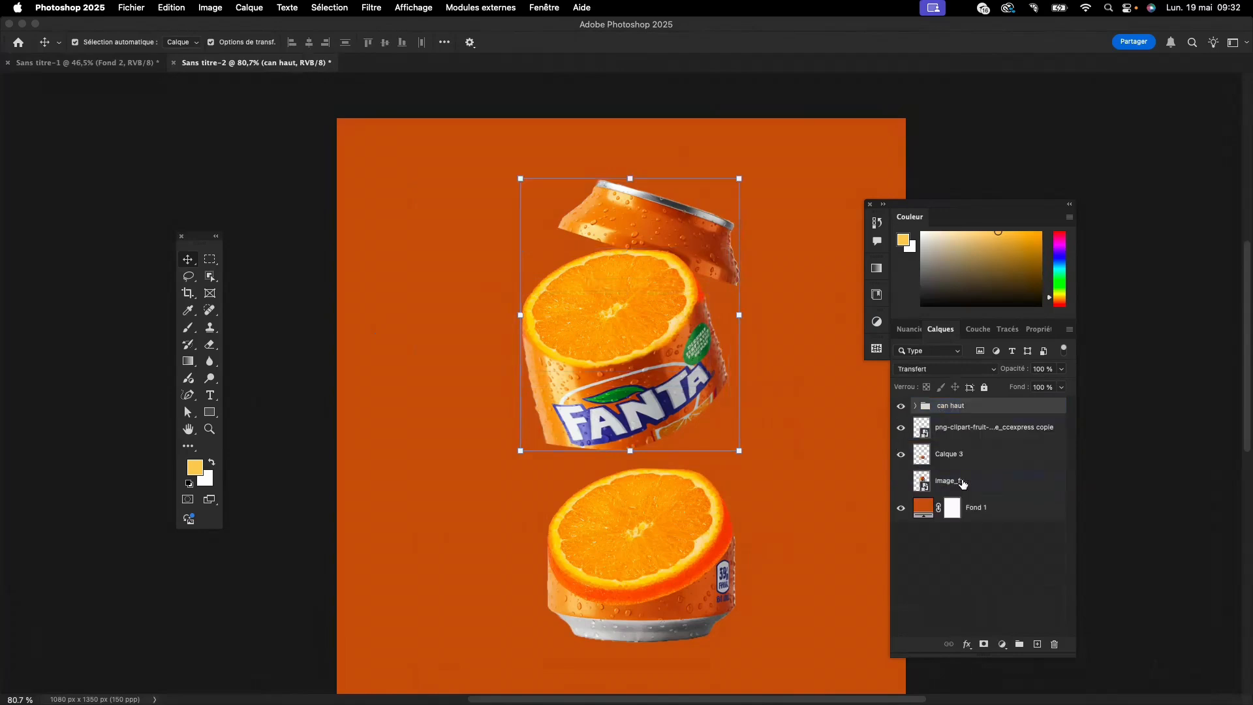
- Take the "can milieu" group out of "can haut", collapse both groups and place "can haut" directly above "can milieu"
{"action": "left_click", "coordinate": [914, 406]}
{"action": "left_click", "coordinate": [959, 421]}
{"action": "left_click_drag", "start_coordinate": [974, 425], "coordinate": [960, 486]}
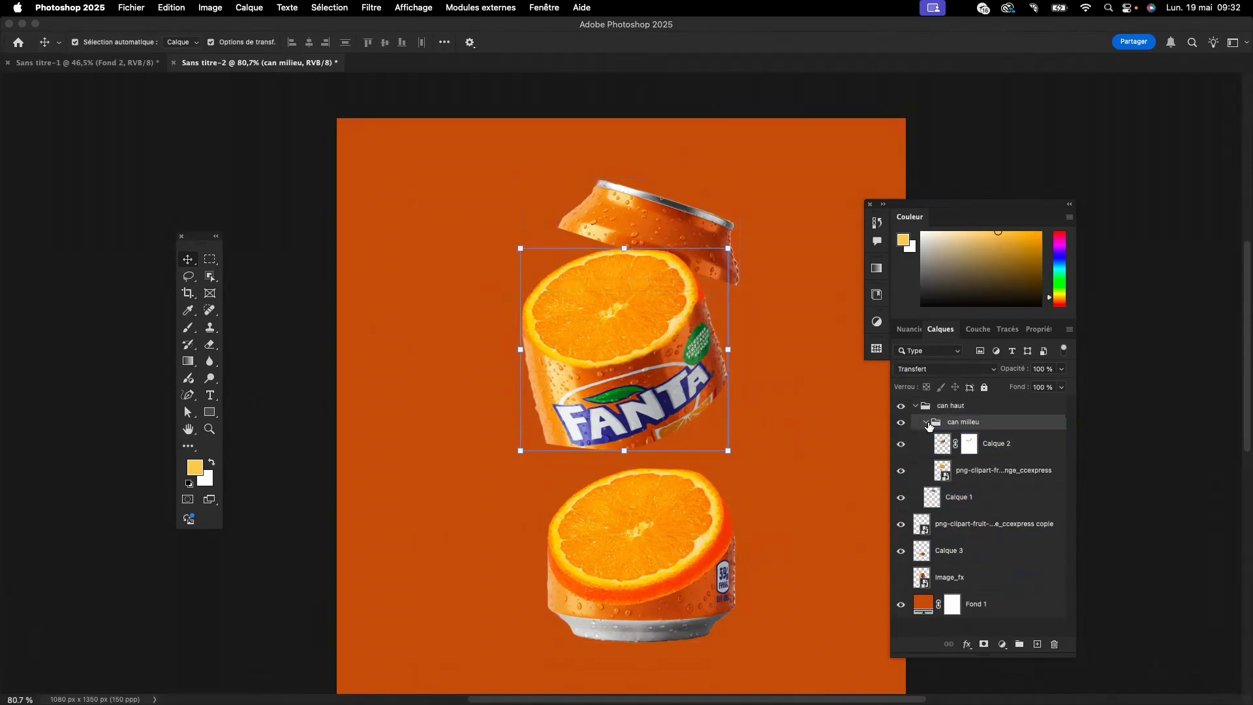
{"action": "left_click_drag", "start_coordinate": [970, 419], "coordinate": [923, 400]}
{"action": "left_click", "coordinate": [927, 476]}
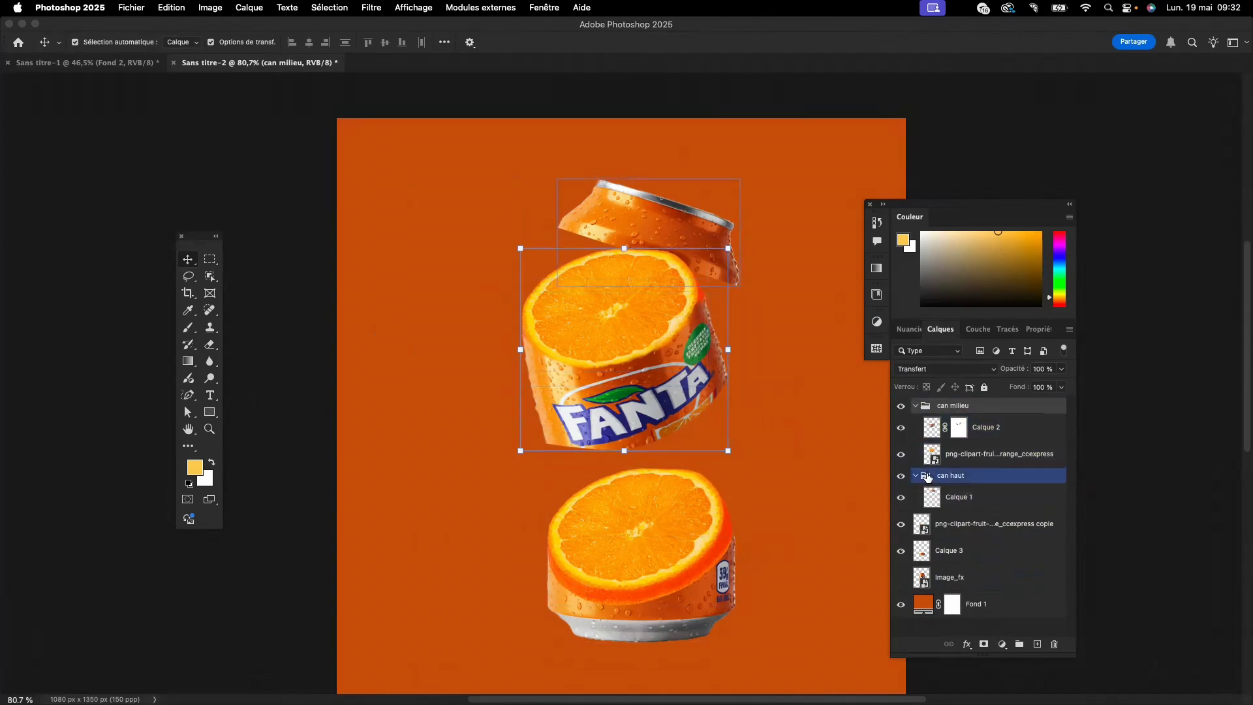
{"action": "left_click", "coordinate": [915, 477]}
{"action": "left_click", "coordinate": [915, 405]}
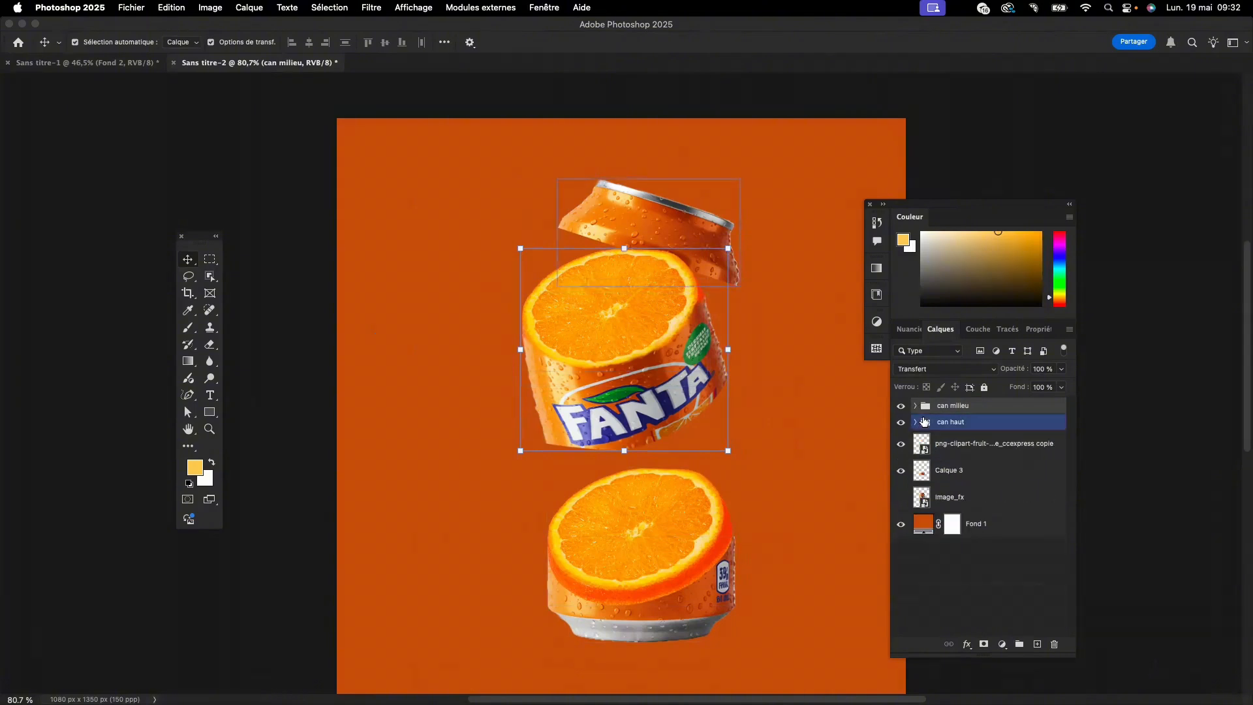
{"action": "mouse_move", "coordinate": [922, 423]}
{"action": "left_mouse_down"}
{"action": "mouse_move", "coordinate": [925, 401]}
{"action": "mouse_move", "coordinate": [934, 406]}
{"action": "left_mouse_up"}
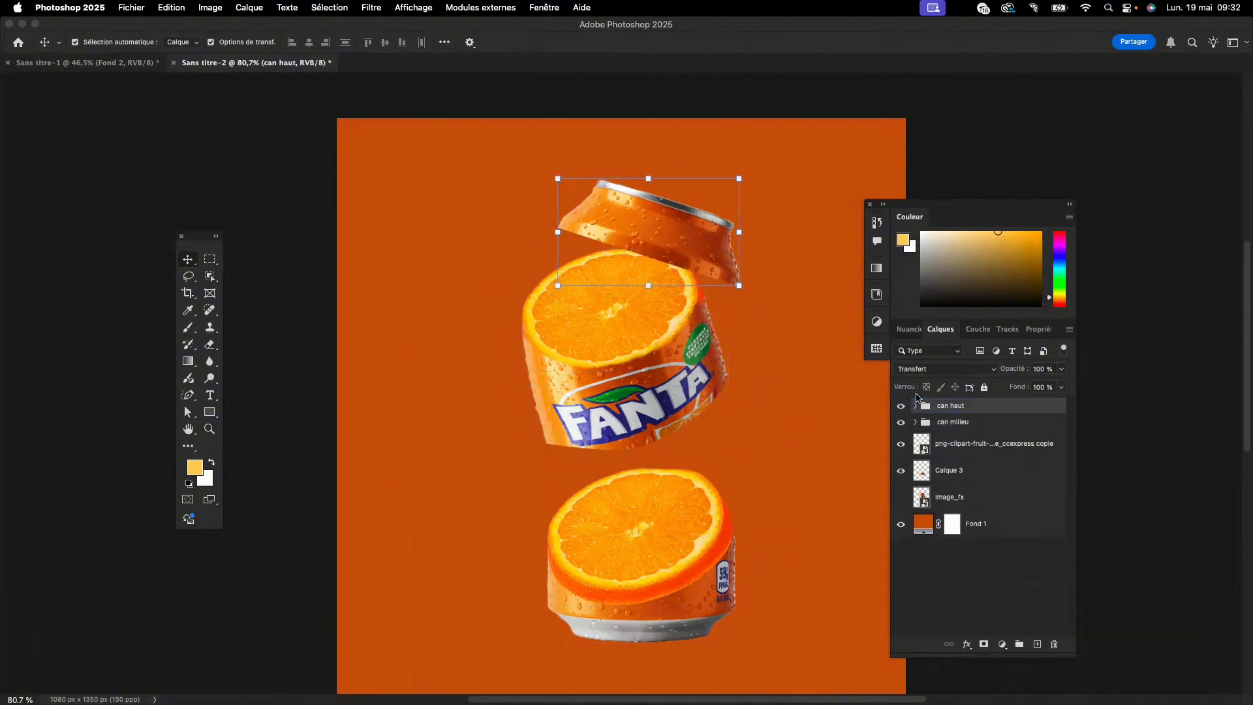
- Create a layer group directly above the orange slice copy and name it "can bas"
{"action": "left_click", "coordinate": [942, 444]}
{"action": "left_click", "coordinate": [961, 448]}
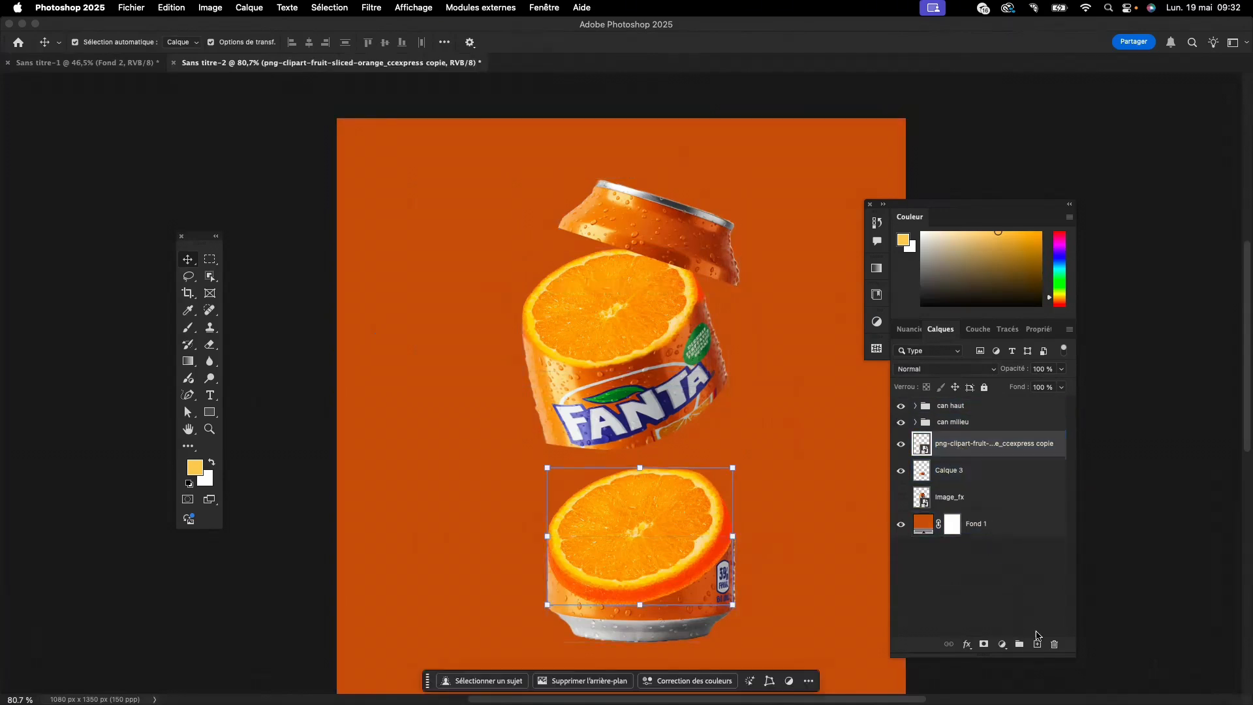
{"action": "left_click", "coordinate": [1020, 644]}
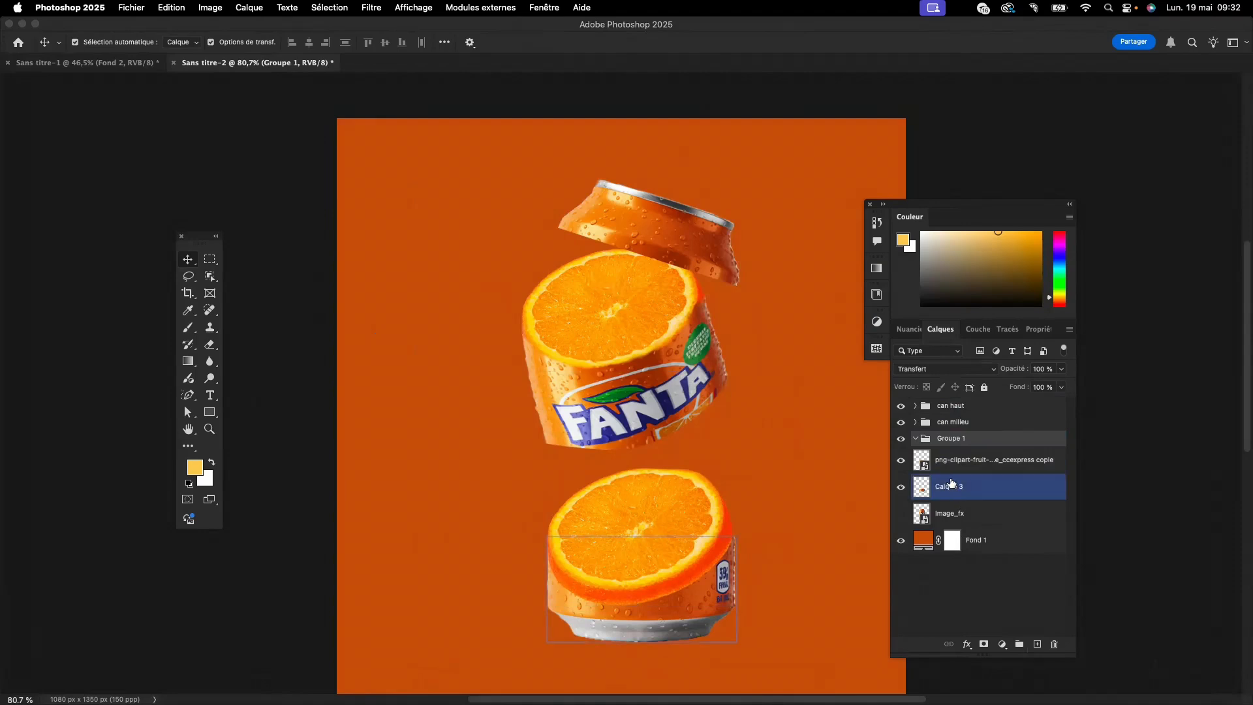
{"action": "double_click", "coordinate": [948, 438]}
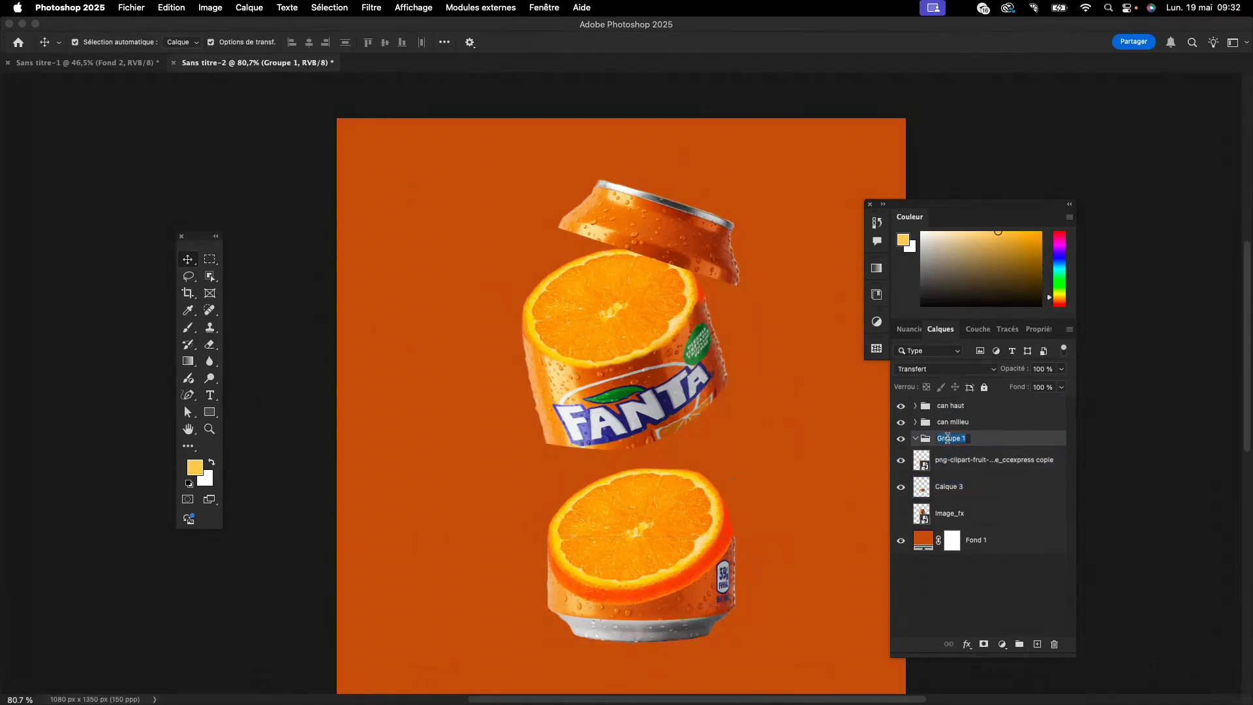
{"action": "type", "text": "can bas"}
{"action": "key", "text": "Return"}
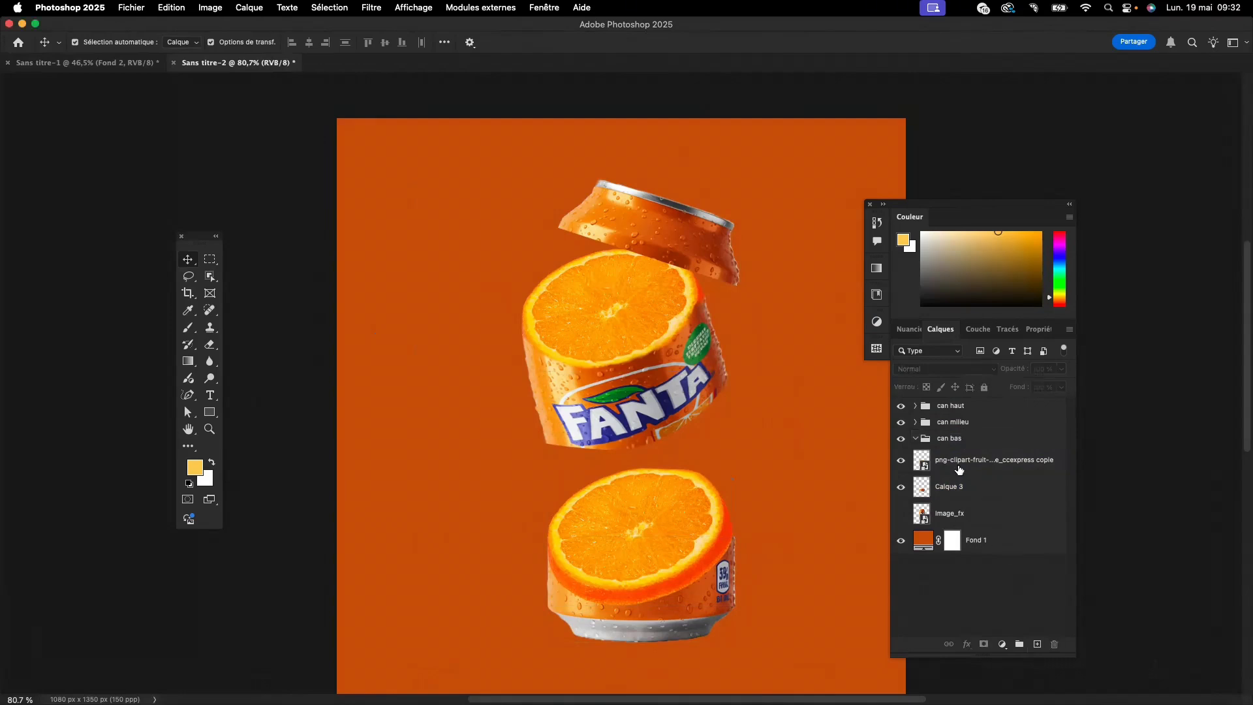
- Put the orange slice copy and Calque 3 into the "can bas" group and collapse the group
{"action": "left_click_drag", "start_coordinate": [958, 467], "coordinate": [959, 445]}
{"action": "left_click", "coordinate": [960, 485], "text": "shift"}
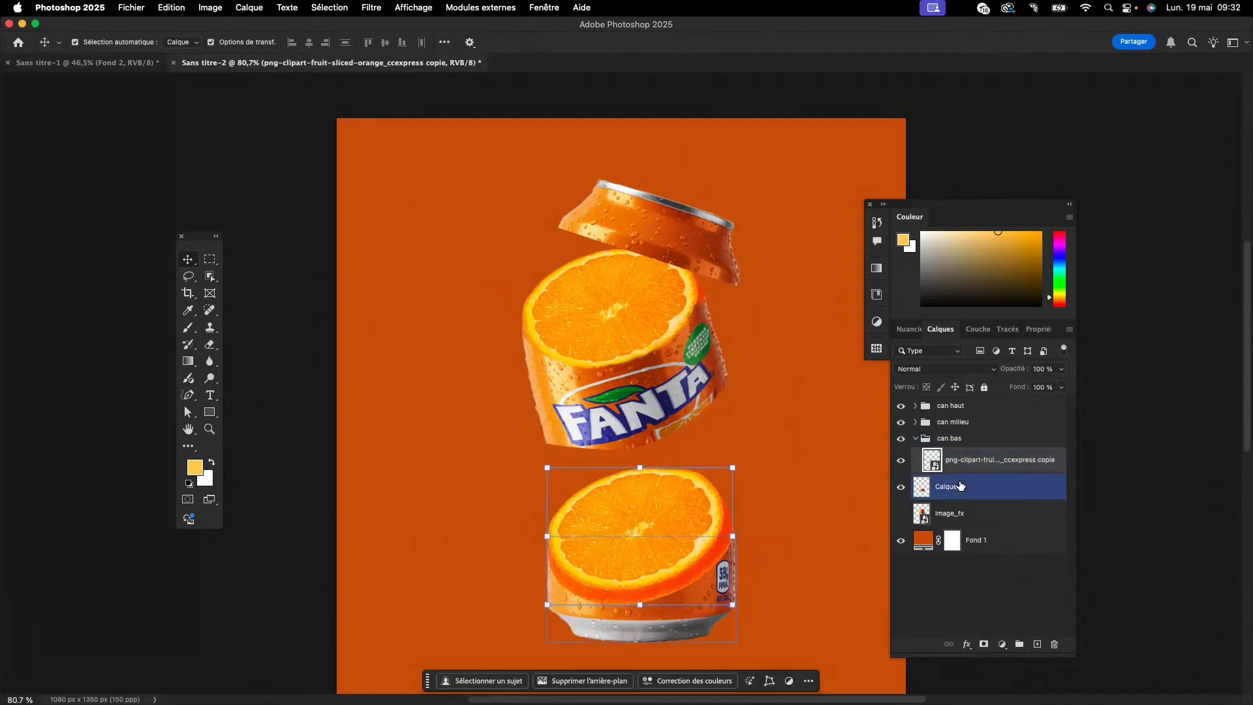
{"action": "mouse_move", "coordinate": [960, 488]}
{"action": "left_mouse_down"}
{"action": "mouse_move", "coordinate": [960, 439]}
{"action": "mouse_move", "coordinate": [968, 493]}
{"action": "left_mouse_up"}
{"action": "left_click", "coordinate": [941, 467]}
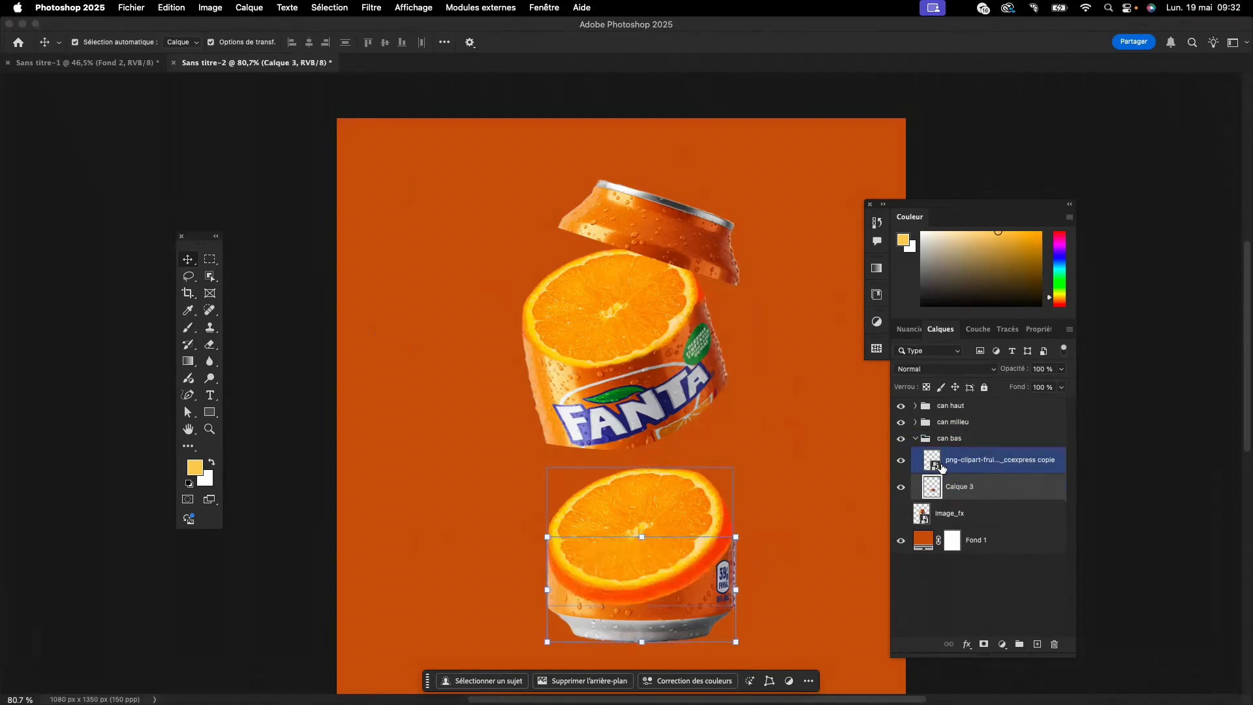
{"action": "left_click", "coordinate": [925, 438]}
{"action": "left_click", "coordinate": [914, 437]}
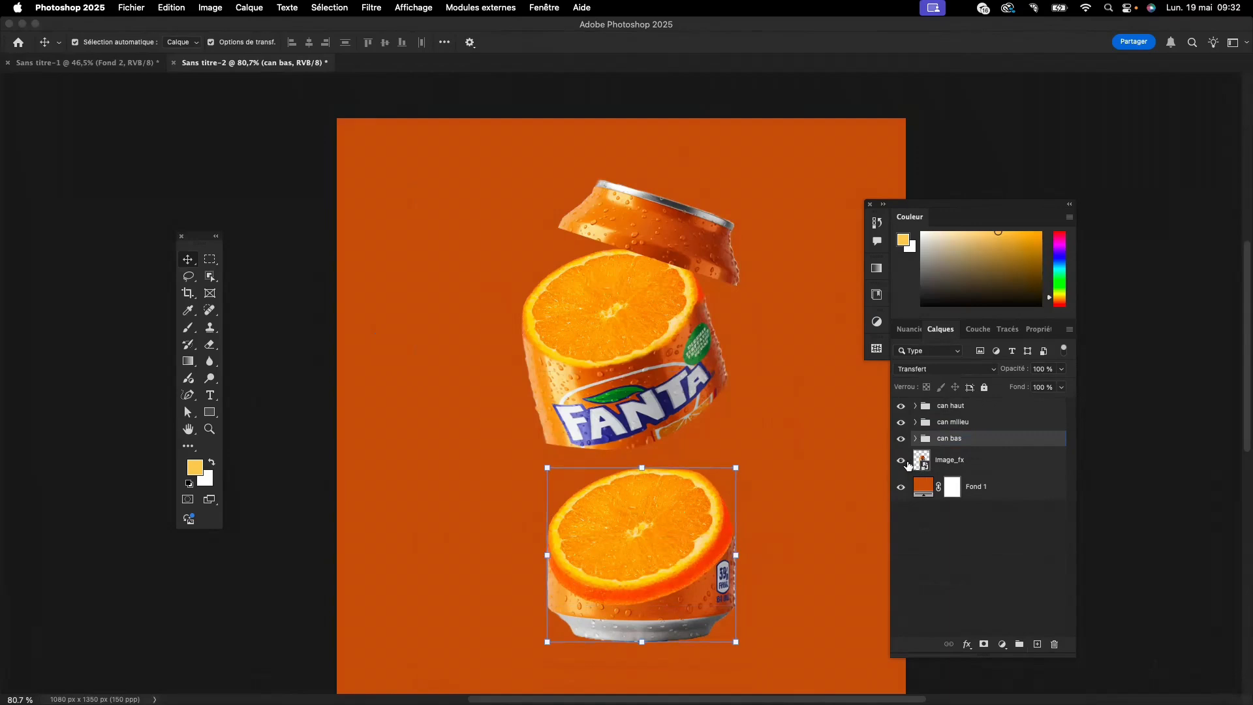
{"action": "left_click", "coordinate": [904, 462]}
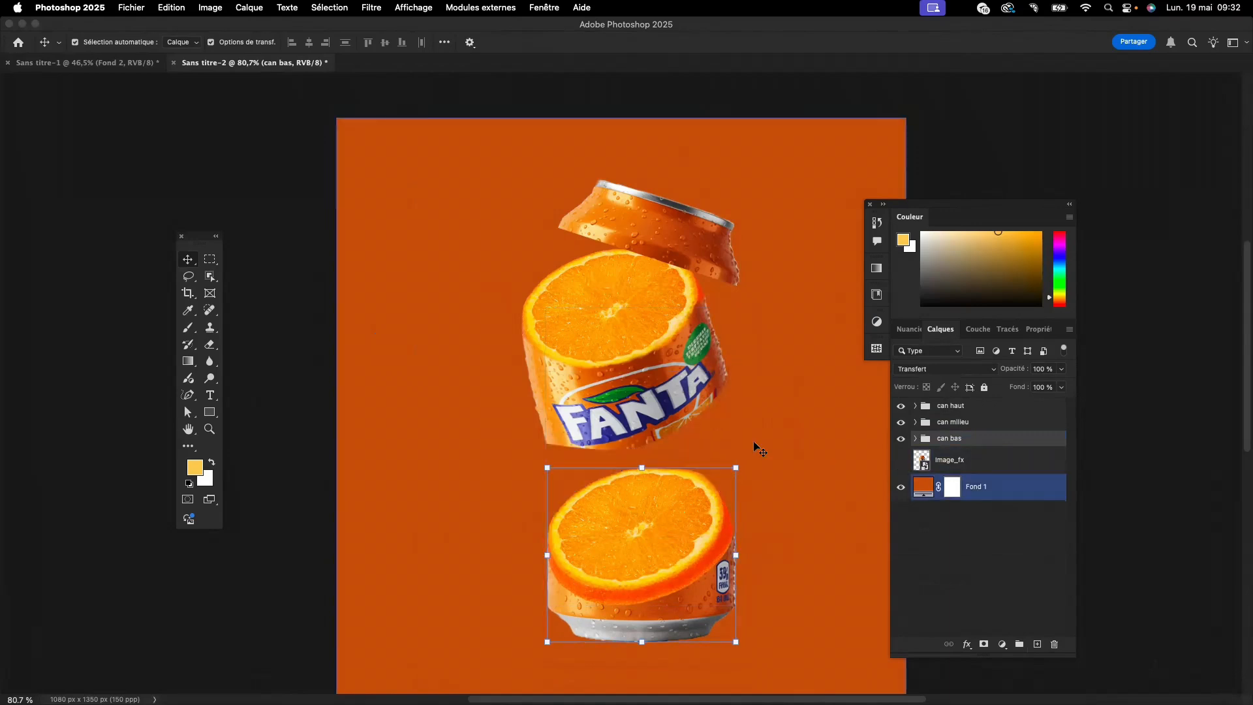
- Rotate the orange slice copy on the can's bottom section to about -41.66°
{"action": "left_click", "coordinate": [650, 535]}
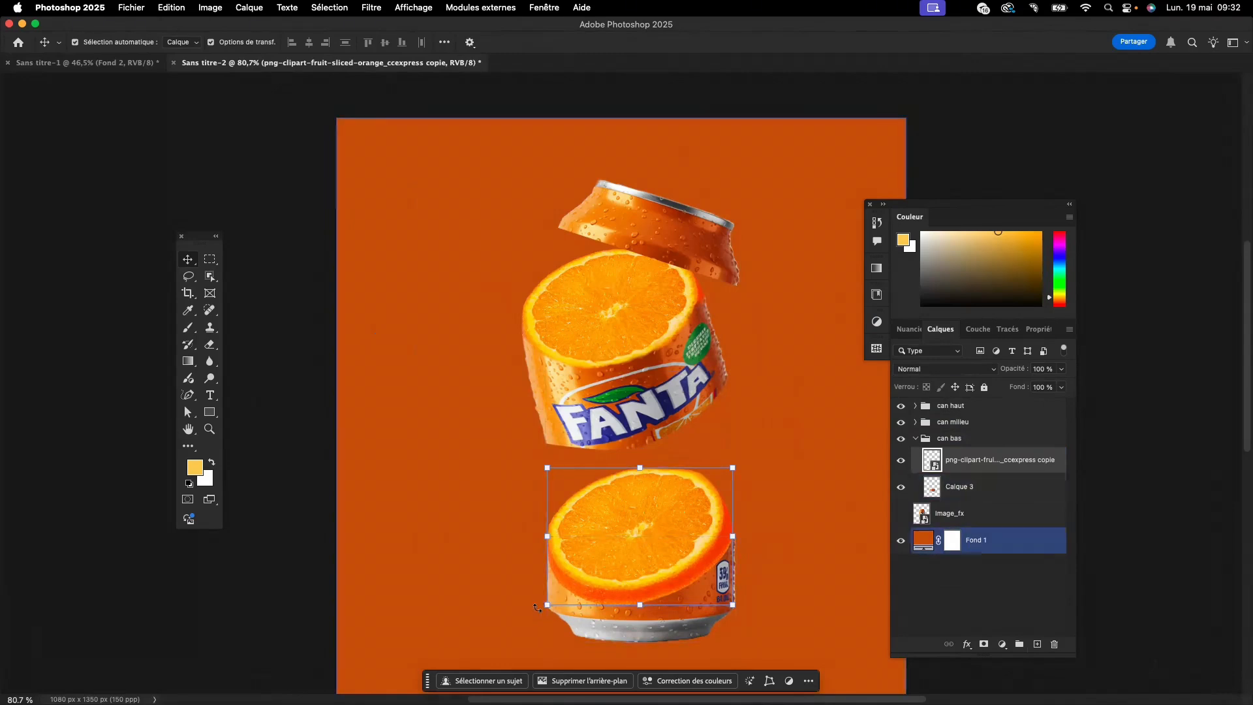
{"action": "left_click_drag", "start_coordinate": [547, 605], "coordinate": [505, 500]}
{"action": "key", "text": "super+z"}
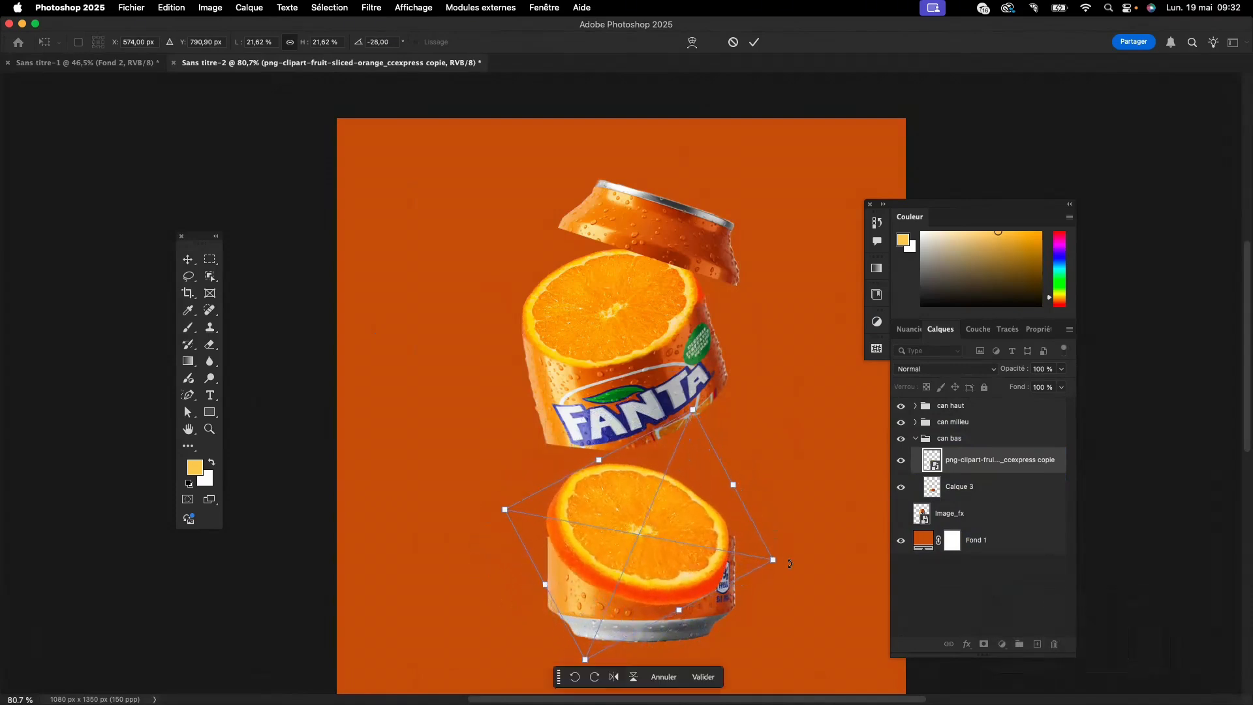
{"action": "left_click_drag", "start_coordinate": [789, 563], "coordinate": [760, 532]}
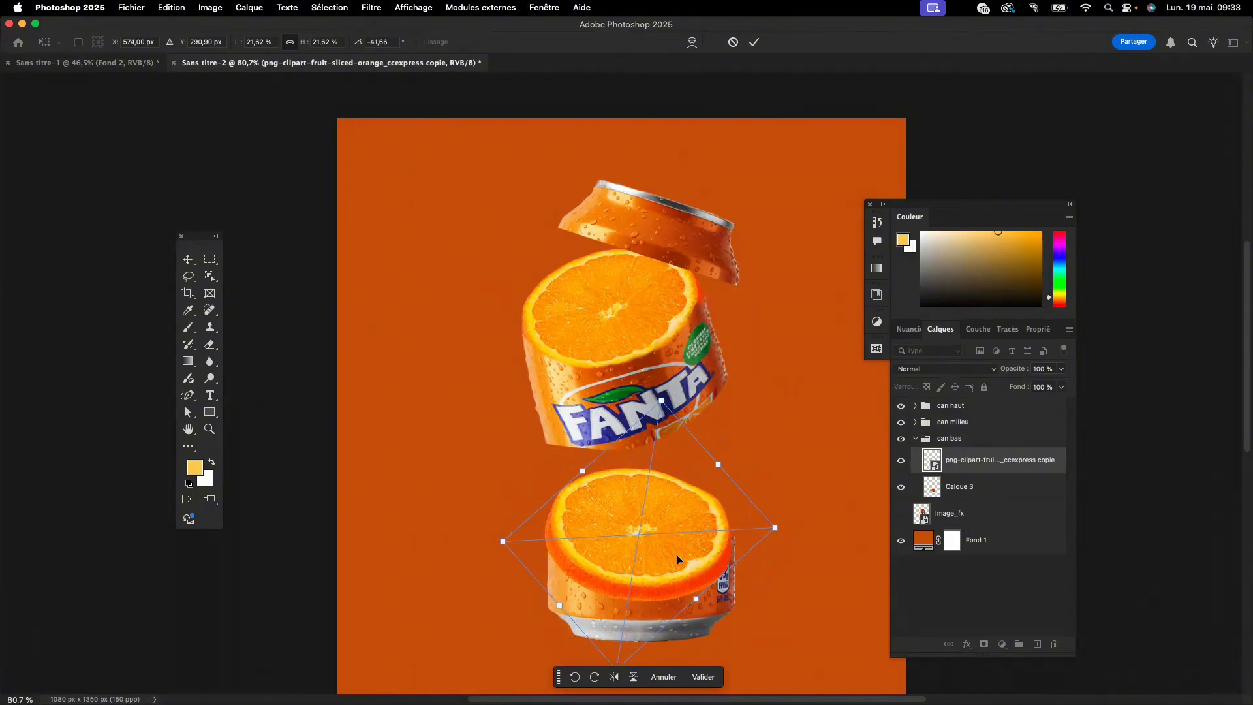
- Try to shift the orange slice copy and distort its corners in perspective to fit the can's bottom section
{"action": "left_click_drag", "start_coordinate": [677, 559], "coordinate": [683, 554]}
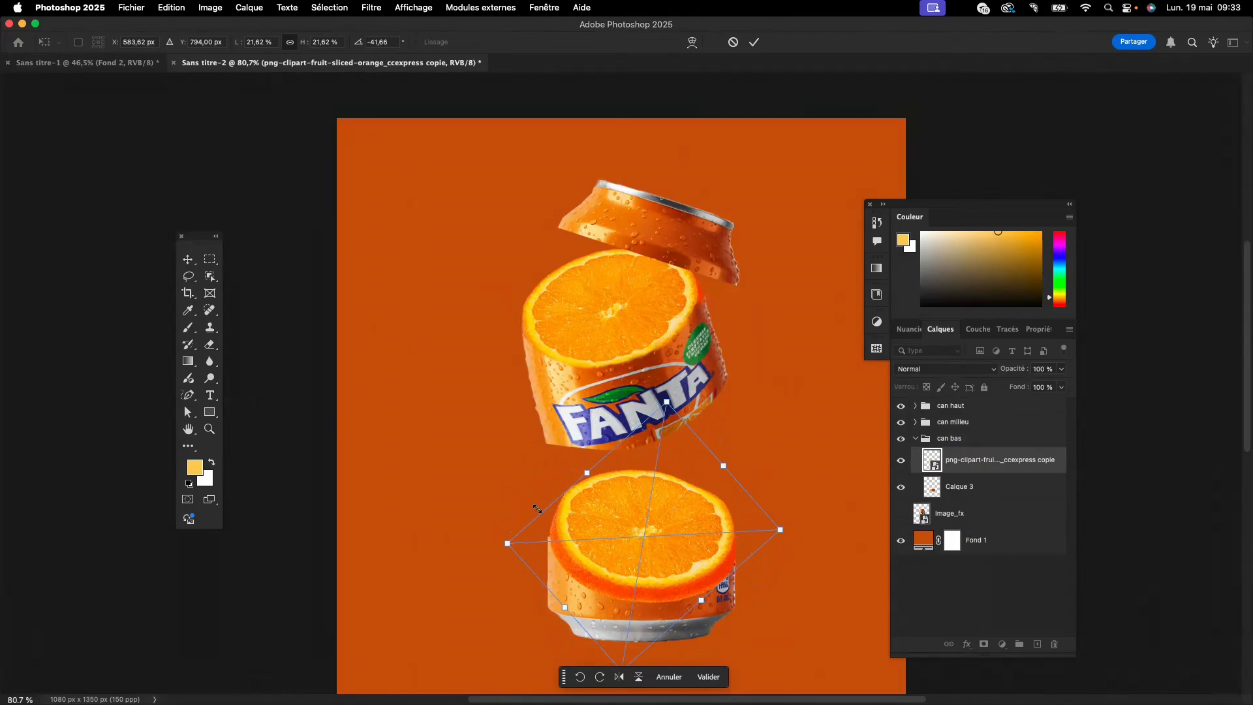
{"action": "right_click", "coordinate": [679, 562]}
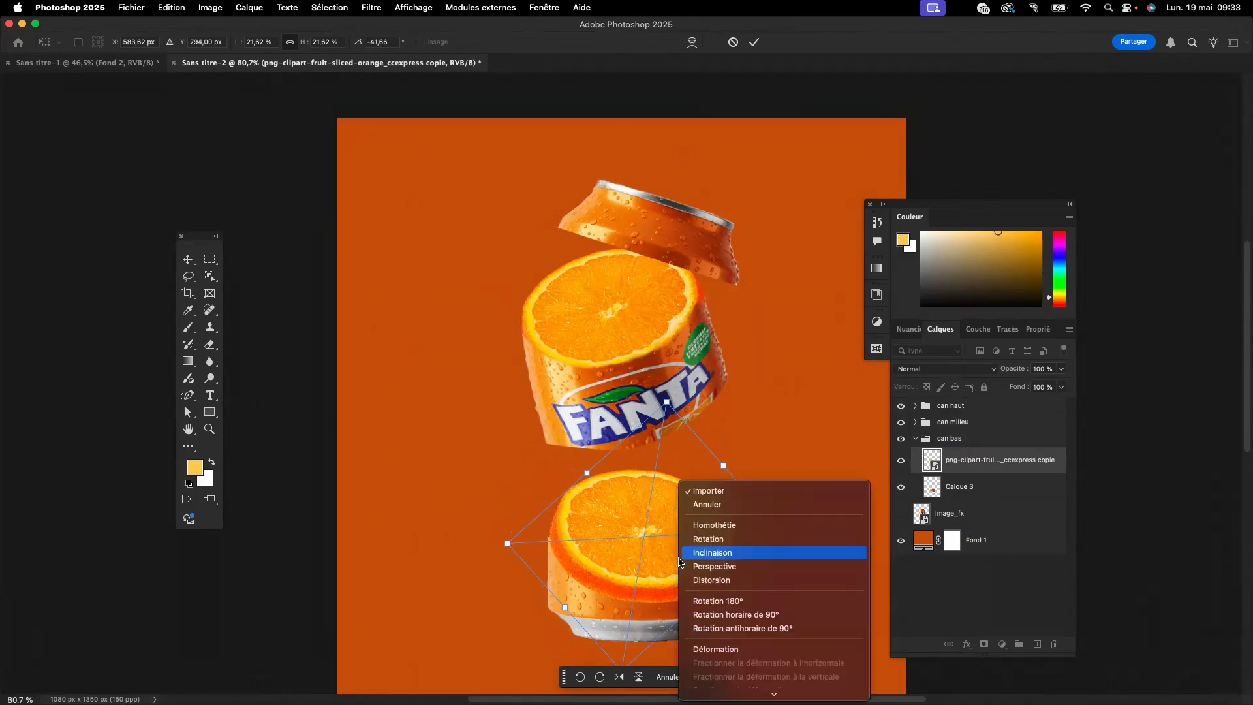
{"action": "left_click", "coordinate": [715, 567]}
{"action": "left_click_drag", "start_coordinate": [779, 529], "coordinate": [811, 501]}
{"action": "left_click_drag", "start_coordinate": [507, 543], "coordinate": [518, 532]}
{"action": "left_click_drag", "start_coordinate": [811, 501], "coordinate": [782, 485]}
{"action": "left_click_drag", "start_coordinate": [518, 533], "coordinate": [491, 470]}
{"action": "scroll", "coordinate": [627, 635], "scroll_direction": "down", "scroll_amount": 5}
{"action": "scroll", "coordinate": [626, 634], "scroll_direction": "down", "scroll_amount": 1}
{"action": "left_click_drag", "start_coordinate": [617, 643], "coordinate": [586, 685]}
{"action": "left_click_drag", "start_coordinate": [684, 312], "coordinate": [669, 309]}
{"action": "left_click_drag", "start_coordinate": [494, 352], "coordinate": [506, 353]}
{"action": "mouse_move", "coordinate": [702, 506]}
{"action": "left_mouse_down"}
{"action": "mouse_move", "coordinate": [683, 526]}
{"action": "mouse_move", "coordinate": [681, 516]}
{"action": "left_mouse_up"}
{"action": "key", "text": "super+z"}
{"action": "key", "text": "super+z"}
{"action": "key", "text": "super+z"}
{"action": "key", "text": "super+z"}
- Try another corner distortion of the orange slice copy and undo the changes back to its rotated shape
{"action": "left_click_drag", "start_coordinate": [811, 384], "coordinate": [833, 399]}
{"action": "left_click_drag", "start_coordinate": [556, 499], "coordinate": [535, 450]}
{"action": "left_click_drag", "start_coordinate": [716, 478], "coordinate": [756, 450]}
{"action": "left_click_drag", "start_coordinate": [573, 322], "coordinate": [510, 361]}
{"action": "left_click_drag", "start_coordinate": [756, 450], "coordinate": [752, 415]}
{"action": "left_click_drag", "start_coordinate": [885, 370], "coordinate": [830, 355]}
{"action": "key", "text": "super+z"}
{"action": "key", "text": "super+z"}
{"action": "key", "text": "super+z"}
{"action": "key", "text": "super+z"}
{"action": "key", "text": "super+z"}
{"action": "key", "text": "super+z"}
{"action": "key", "text": "super+z"}
{"action": "key", "text": "super+z"}
- Distort the orange slice copy in perspective, pulling its corners to flatten it above the can's bottom section
{"action": "right_click", "coordinate": [616, 425]}
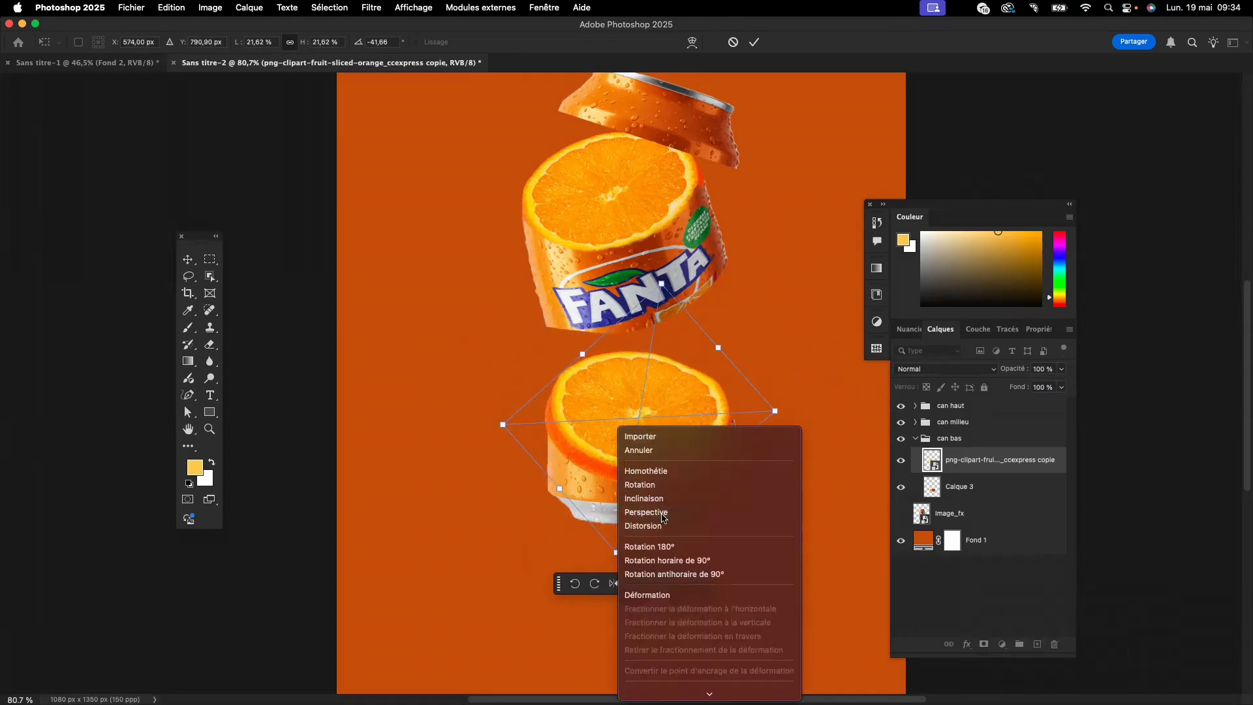
{"action": "left_click", "coordinate": [661, 513]}
{"action": "left_click_drag", "start_coordinate": [616, 553], "coordinate": [633, 572]}
{"action": "left_click_drag", "start_coordinate": [774, 411], "coordinate": [755, 388]}
{"action": "left_click_drag", "start_coordinate": [484, 406], "coordinate": [566, 364]}
{"action": "left_click_drag", "start_coordinate": [514, 390], "coordinate": [483, 407]}
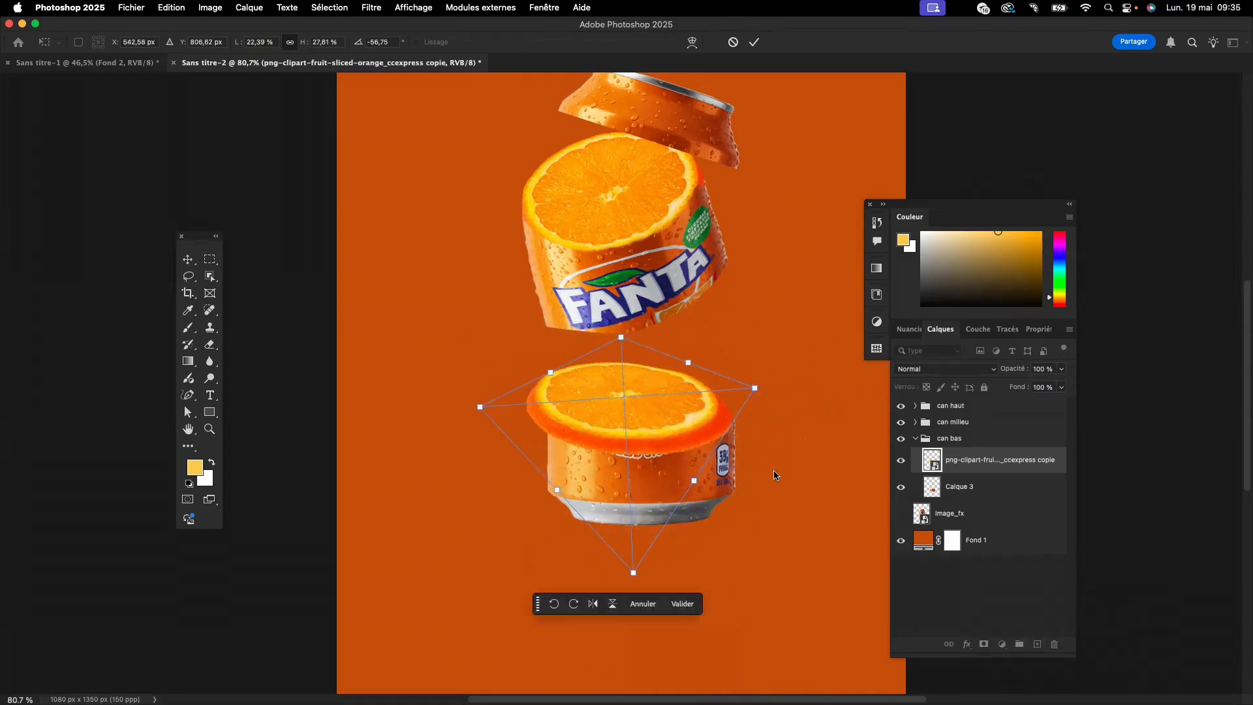
- Flatten the orange slice copy further into a thin ellipse and set it on the can's bottom section
{"action": "left_click_drag", "start_coordinate": [695, 480], "coordinate": [708, 456]}
{"action": "left_click_drag", "start_coordinate": [563, 477], "coordinate": [540, 453]}
{"action": "left_click_drag", "start_coordinate": [694, 351], "coordinate": [703, 353]}
{"action": "left_click_drag", "start_coordinate": [626, 340], "coordinate": [627, 349]}
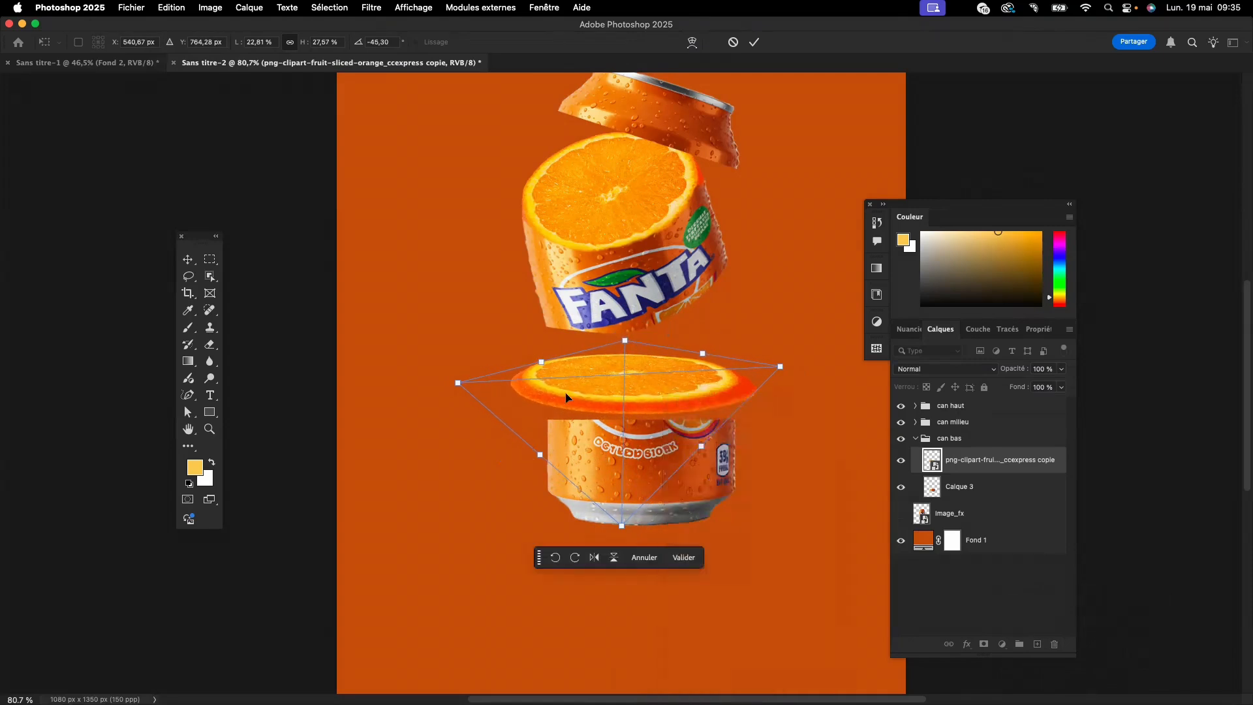
{"action": "left_click_drag", "start_coordinate": [539, 454], "coordinate": [545, 448]}
{"action": "left_click_drag", "start_coordinate": [780, 366], "coordinate": [765, 363]}
{"action": "left_click_drag", "start_coordinate": [679, 379], "coordinate": [686, 412]}
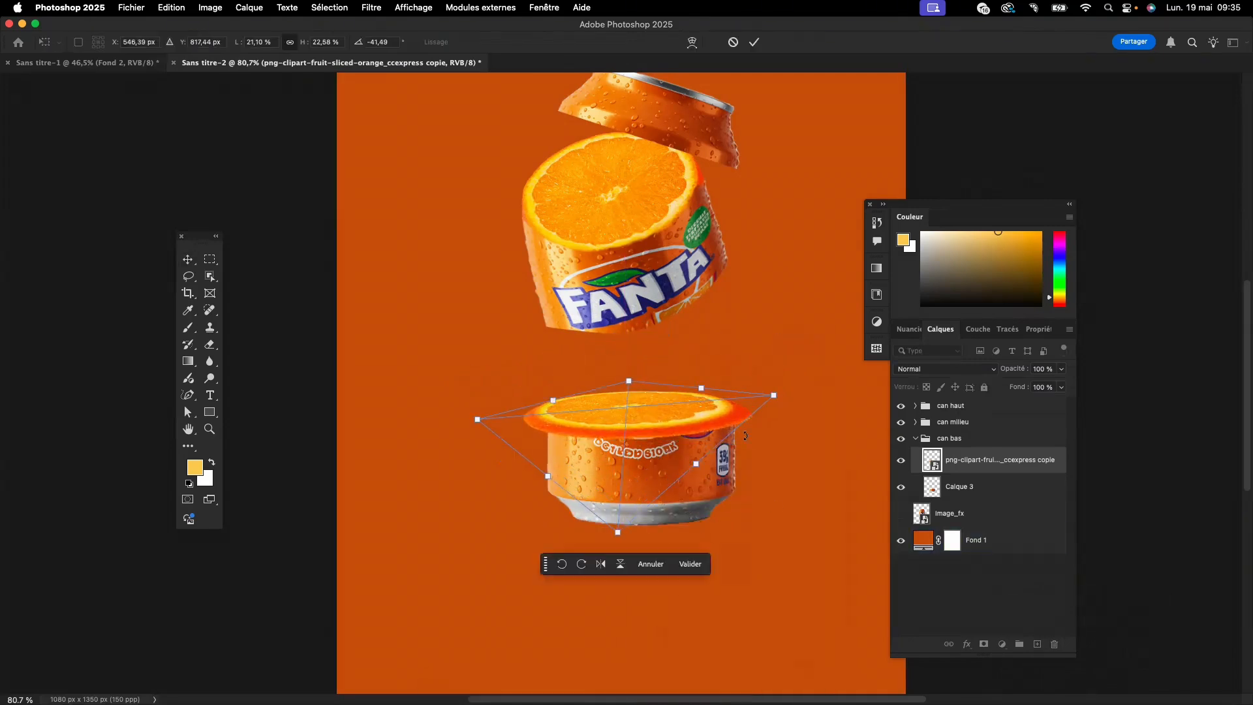
{"action": "key", "text": "Return"}
- Try scaling the flattened orange slice copy down slightly
{"action": "key", "text": "super+t"}
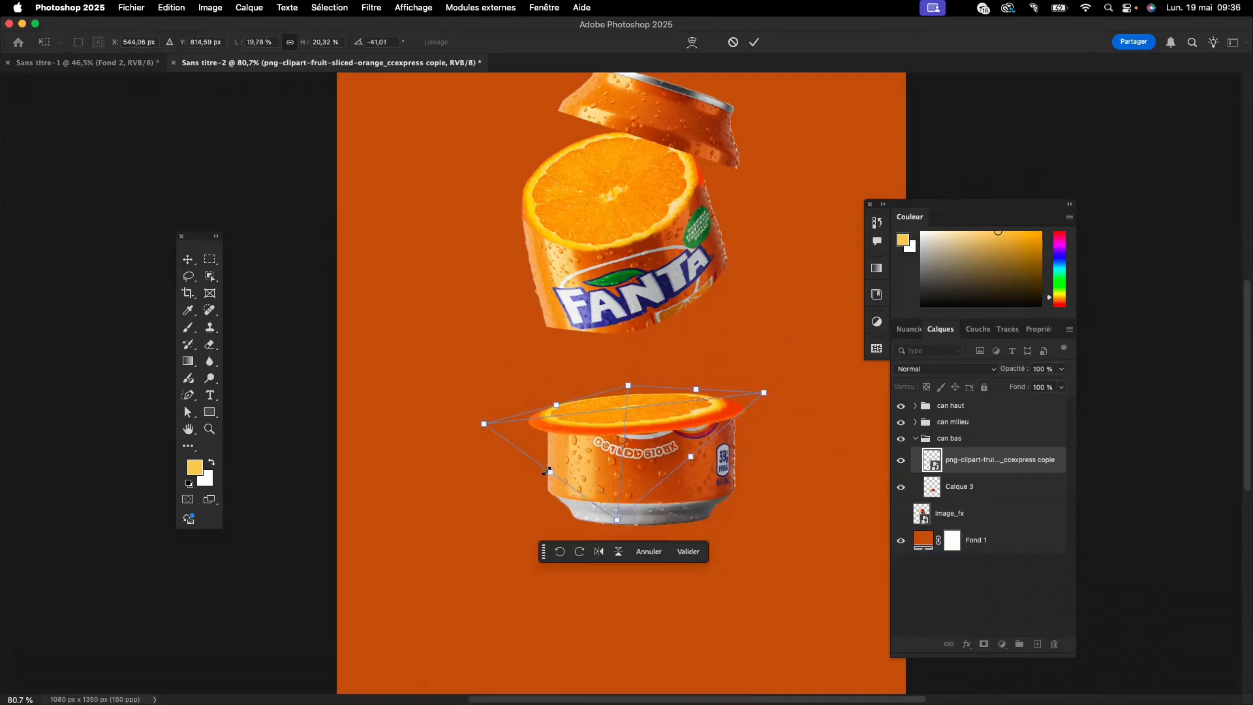
{"action": "key", "text": "super+z"}
{"action": "left_click", "coordinate": [693, 554]}
- Reshape the flattened orange slice copy to match the width and top edge of the can's bottom section
{"action": "left_click", "coordinate": [967, 486]}
{"action": "left_click", "coordinate": [968, 462]}
{"action": "key", "text": "super+t"}
{"action": "left_click_drag", "start_coordinate": [646, 393], "coordinate": [650, 390]}
{"action": "mouse_move", "coordinate": [705, 460]}
{"action": "left_mouse_down"}
{"action": "mouse_move", "coordinate": [705, 448]}
{"action": "mouse_move", "coordinate": [703, 459]}
{"action": "left_mouse_up"}
{"action": "right_click", "coordinate": [659, 416]}
{"action": "left_click", "coordinate": [676, 582]}
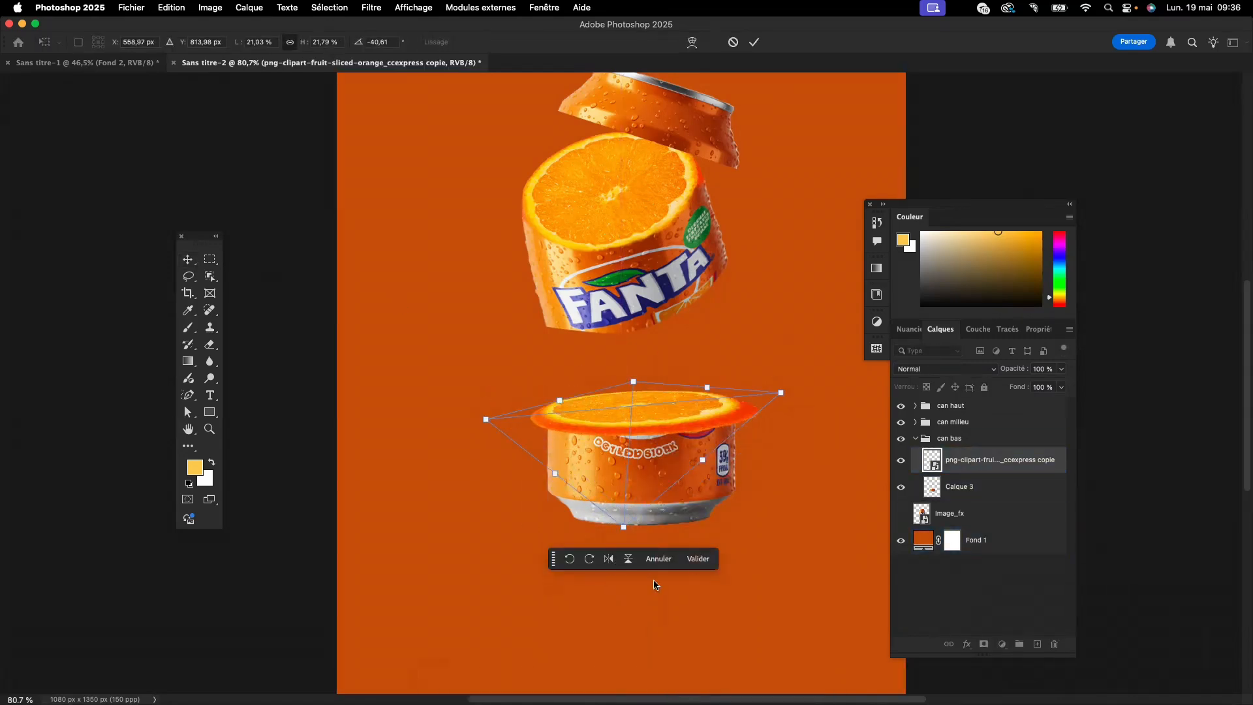
{"action": "mouse_move", "coordinate": [783, 392]}
{"action": "left_mouse_down"}
{"action": "mouse_move", "coordinate": [761, 400]}
{"action": "mouse_move", "coordinate": [768, 414]}
{"action": "mouse_move", "coordinate": [791, 400]}
{"action": "left_mouse_up"}
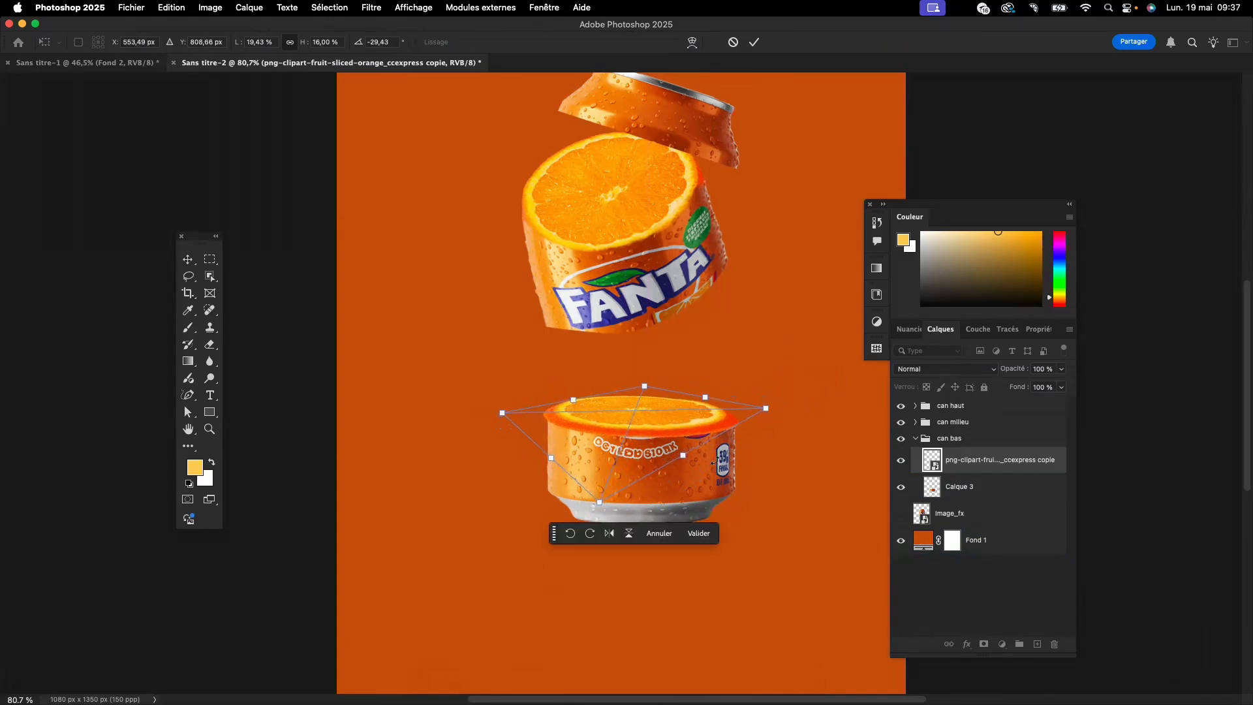
{"action": "left_click", "coordinate": [708, 536]}
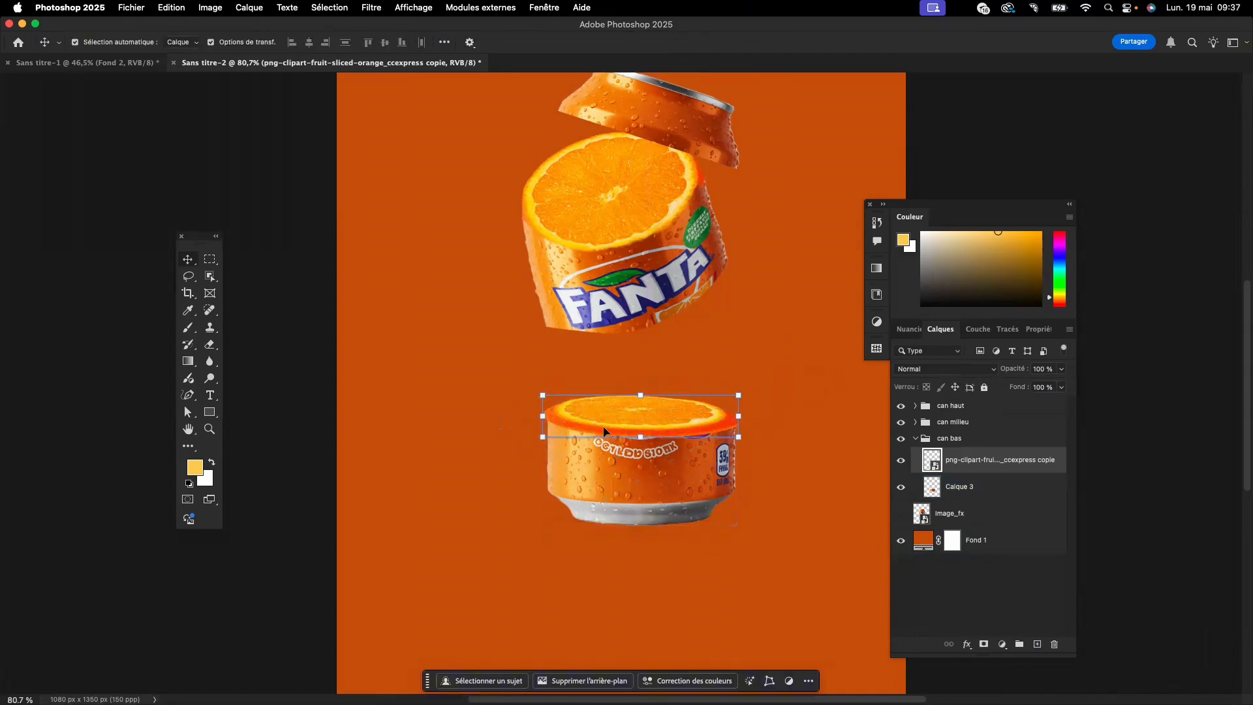
- Add a layer mask to the orange slice copy in the "can bas" group
{"action": "left_click", "coordinate": [416, 421]}
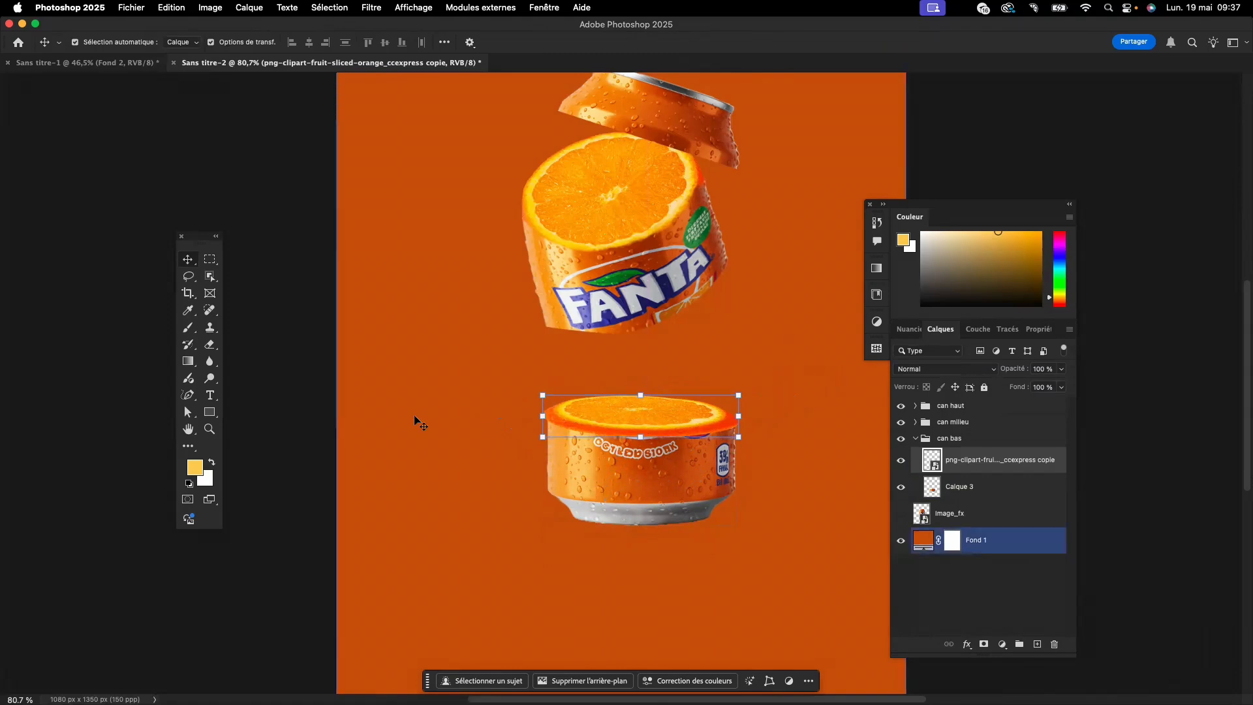
{"action": "left_click", "coordinate": [557, 429]}
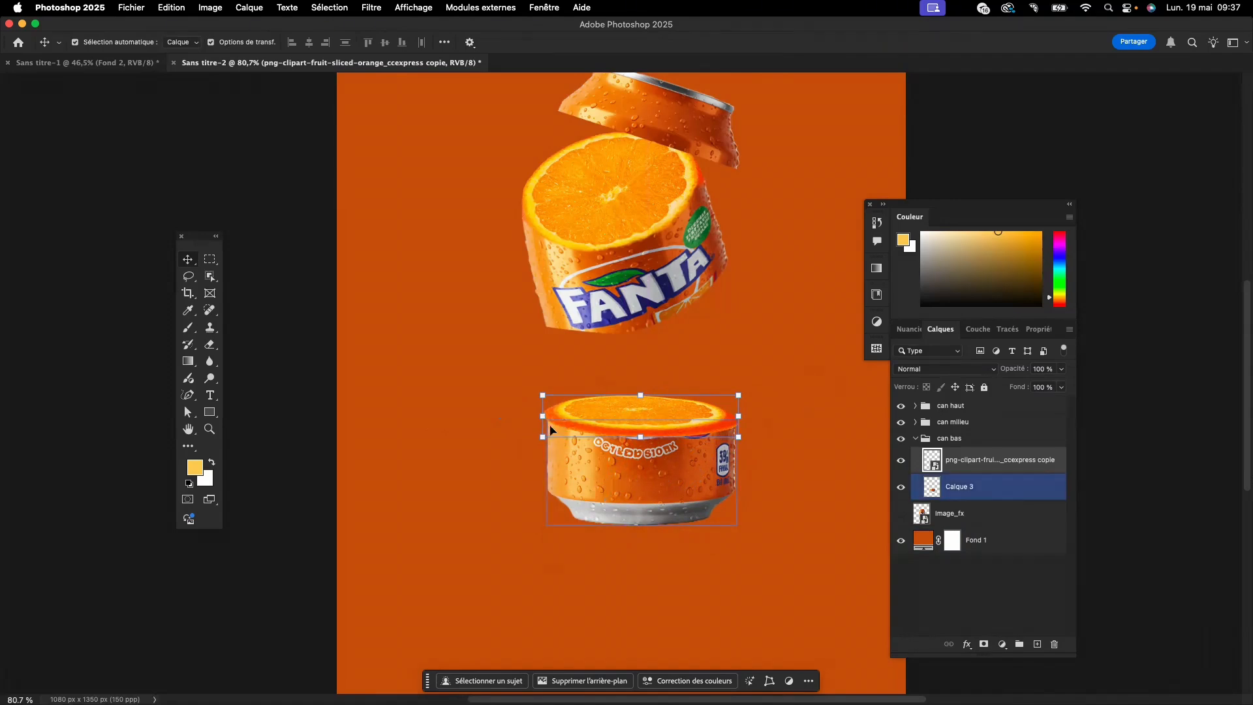
{"action": "left_click", "coordinate": [1017, 491]}
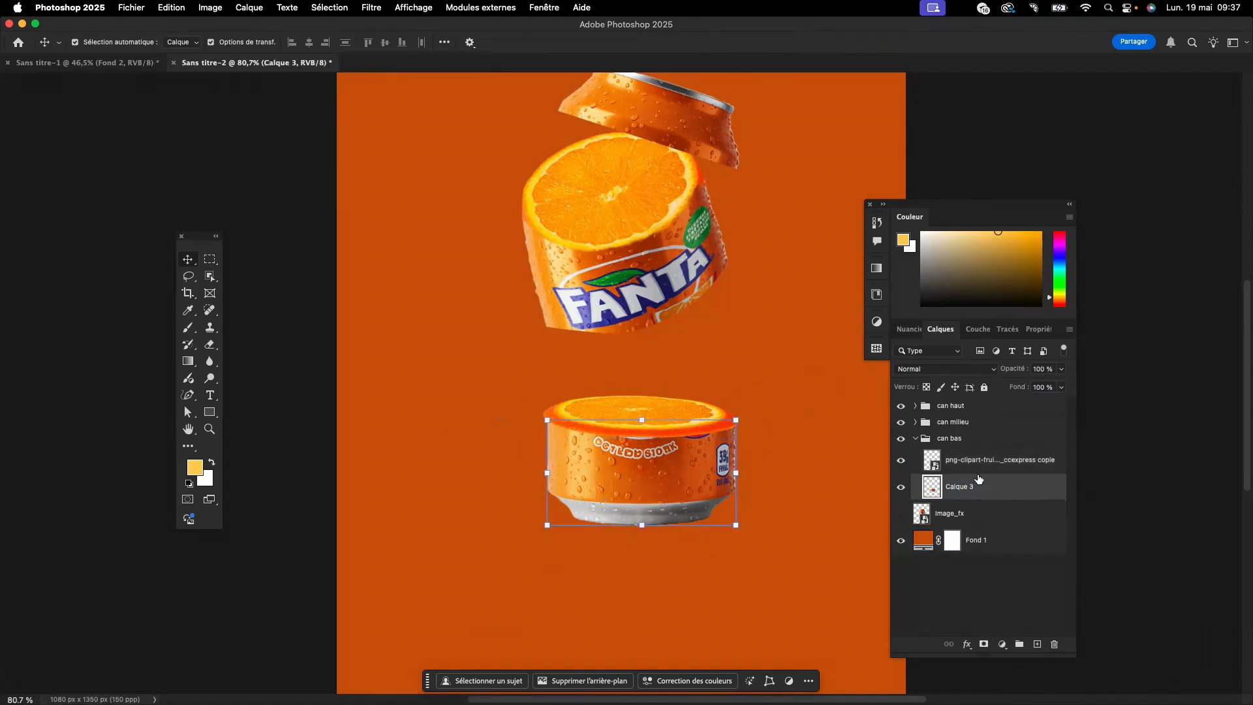
{"action": "left_click", "coordinate": [982, 460]}
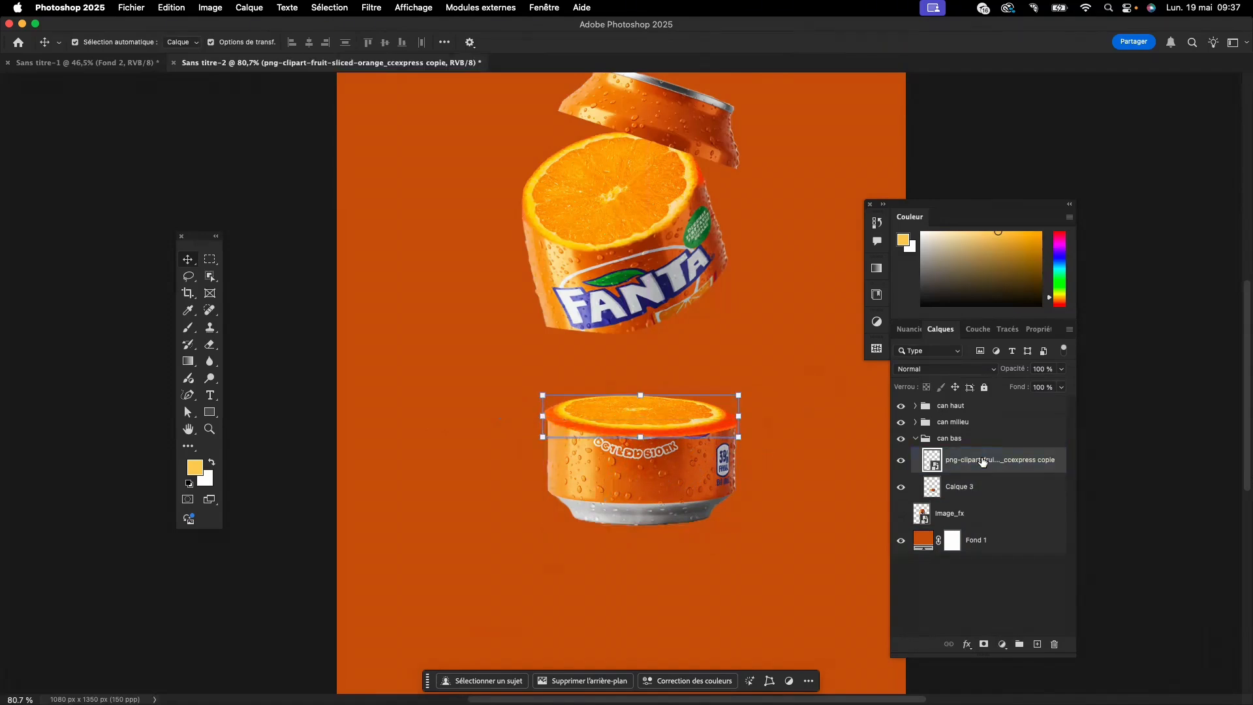
{"action": "left_click", "coordinate": [983, 645]}
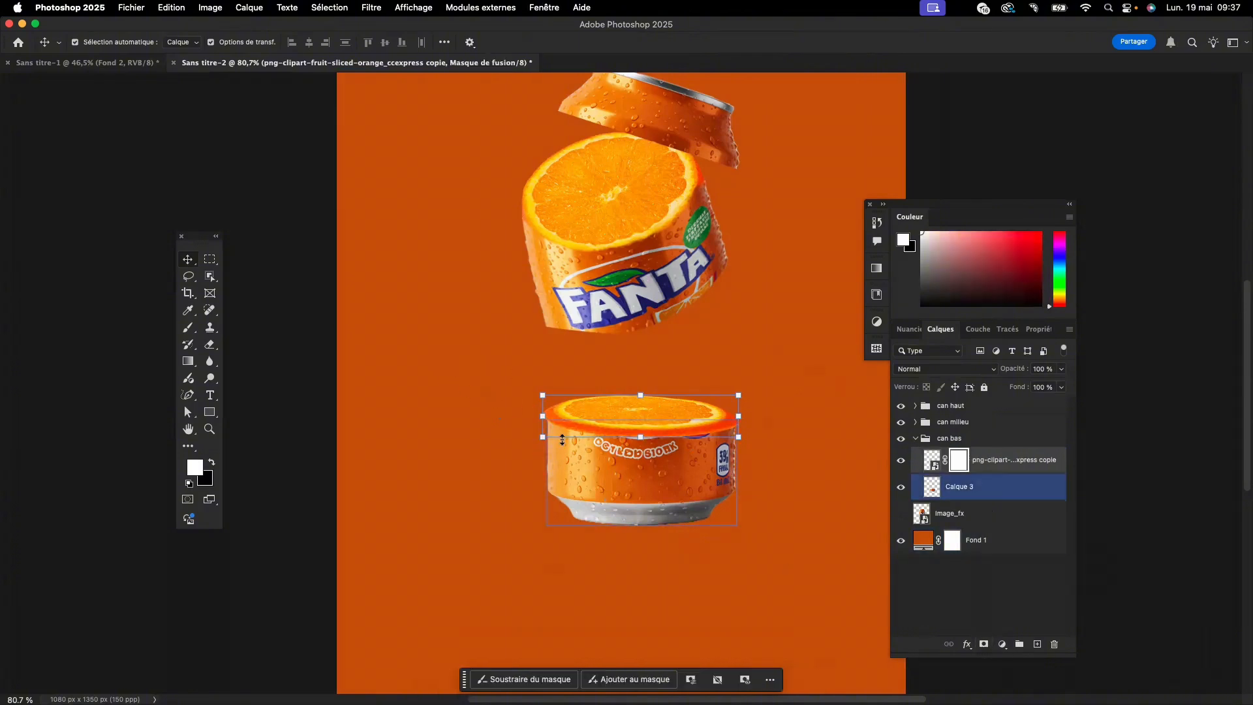
- Scale the orange slice copy on the can's bottom section to 99.02% so it fits the can's width
{"action": "left_click", "coordinate": [541, 419]}
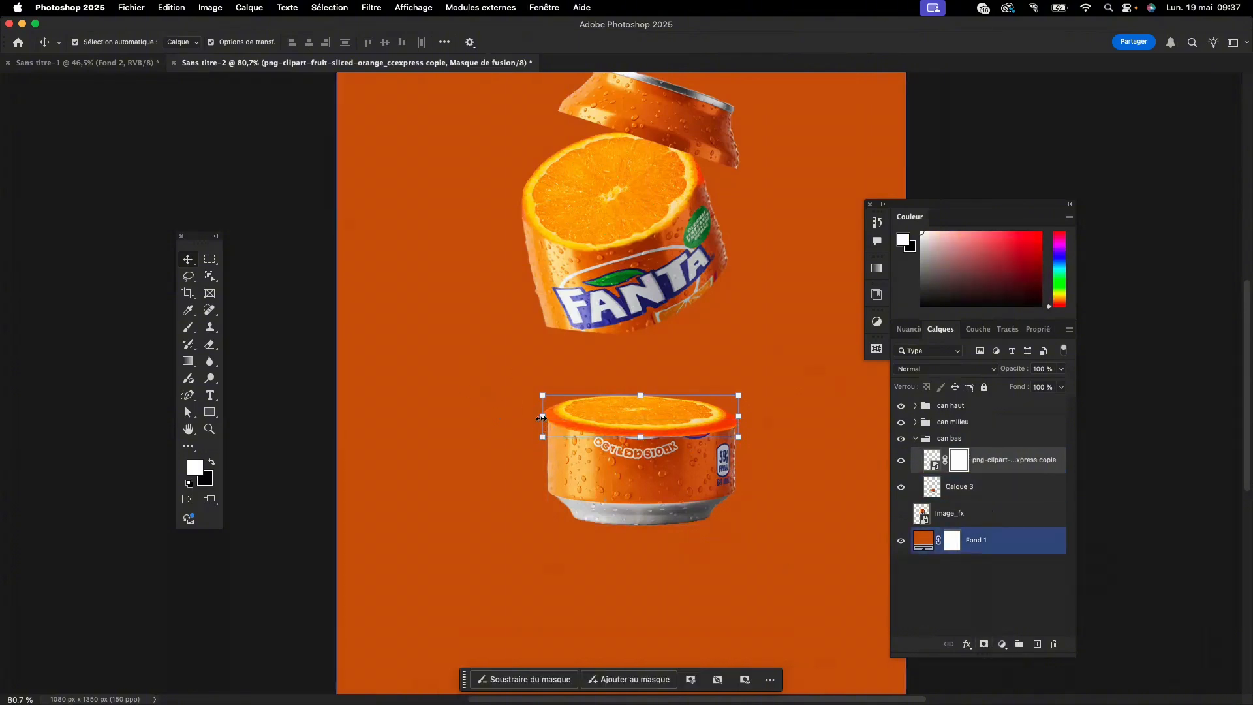
{"action": "scroll", "coordinate": [541, 418], "scroll_direction": "up", "scroll_amount": 5}
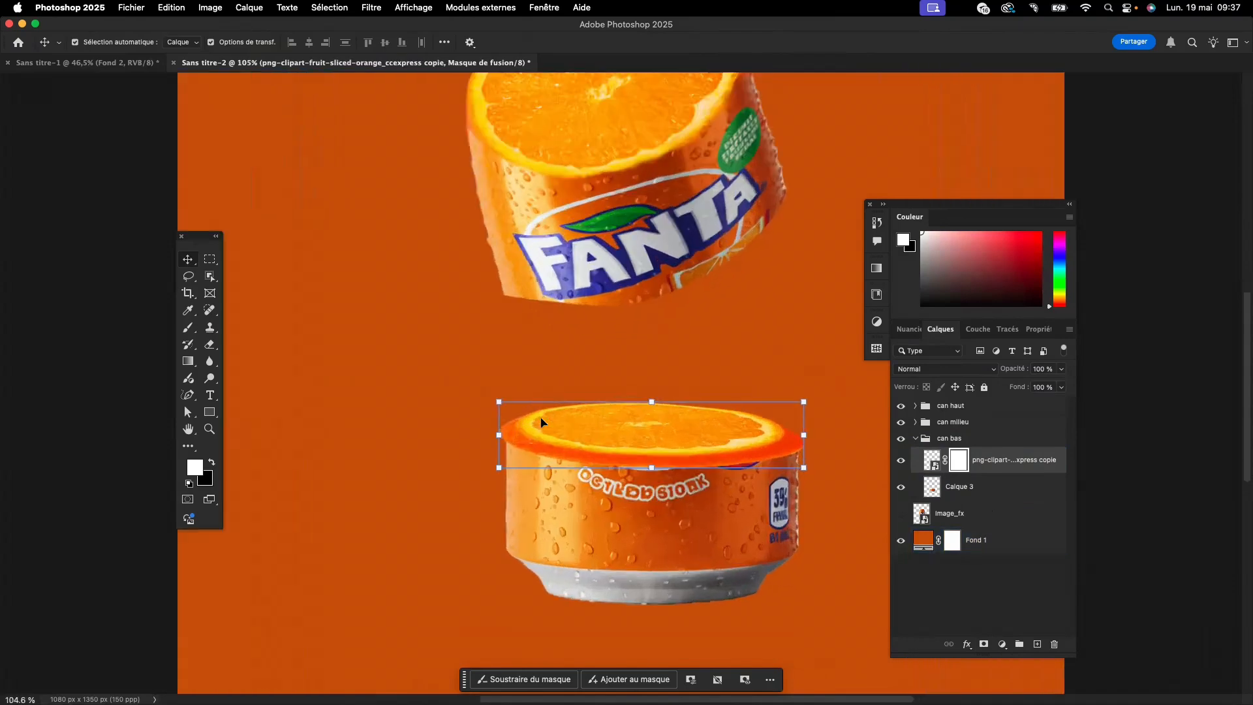
{"action": "scroll", "coordinate": [541, 421], "scroll_direction": "up", "scroll_amount": 1}
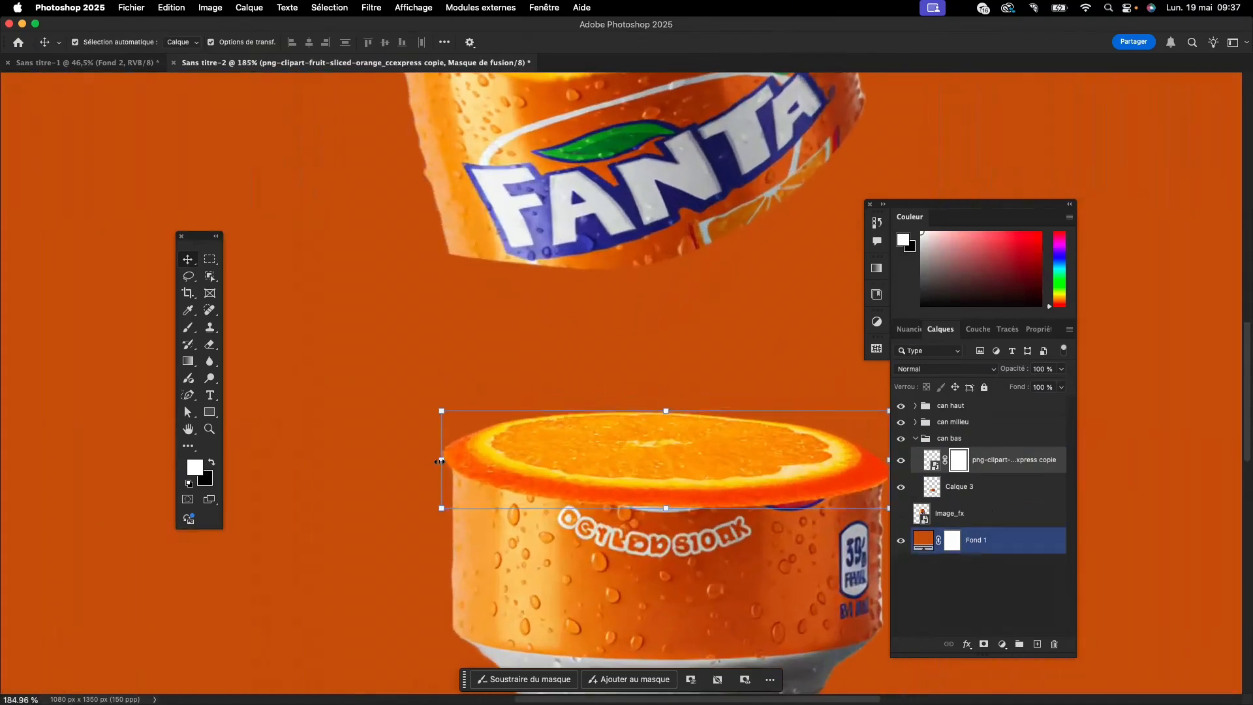
{"action": "left_click_drag", "start_coordinate": [439, 461], "coordinate": [478, 464]}
{"action": "scroll", "coordinate": [720, 459], "scroll_direction": "right", "scroll_amount": 5}
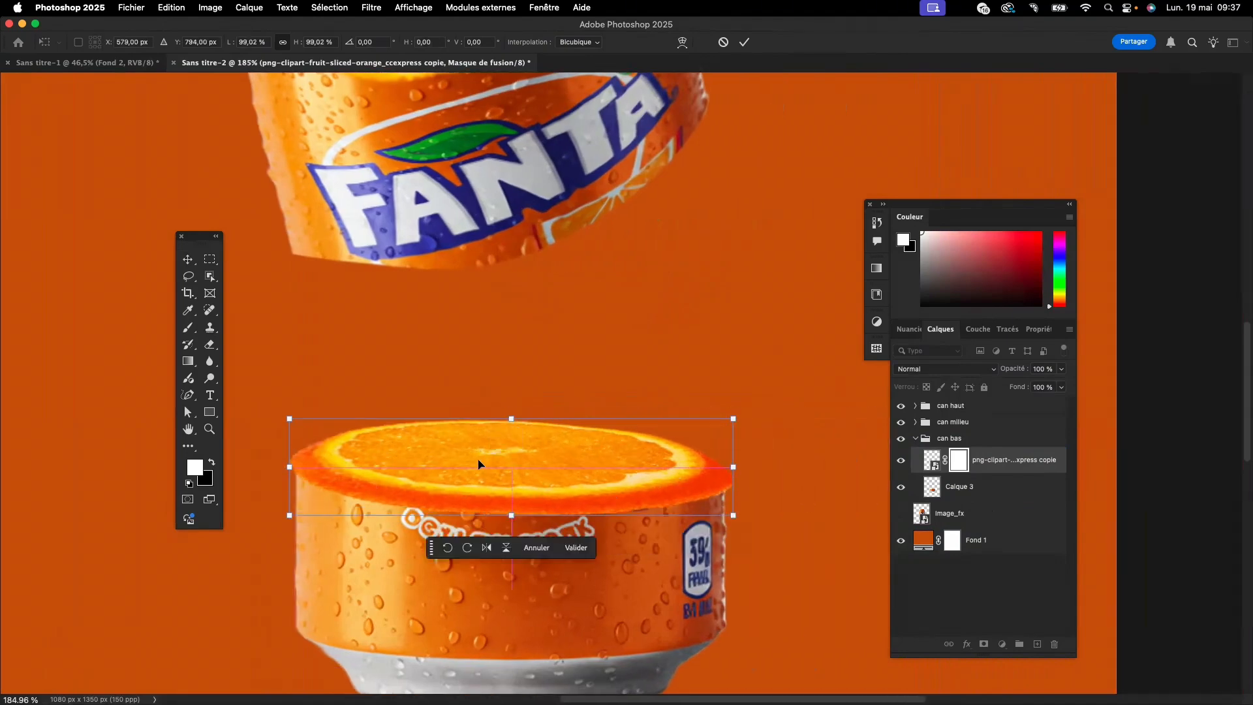
{"action": "left_click", "coordinate": [575, 552]}
{"action": "left_click", "coordinate": [852, 471]}
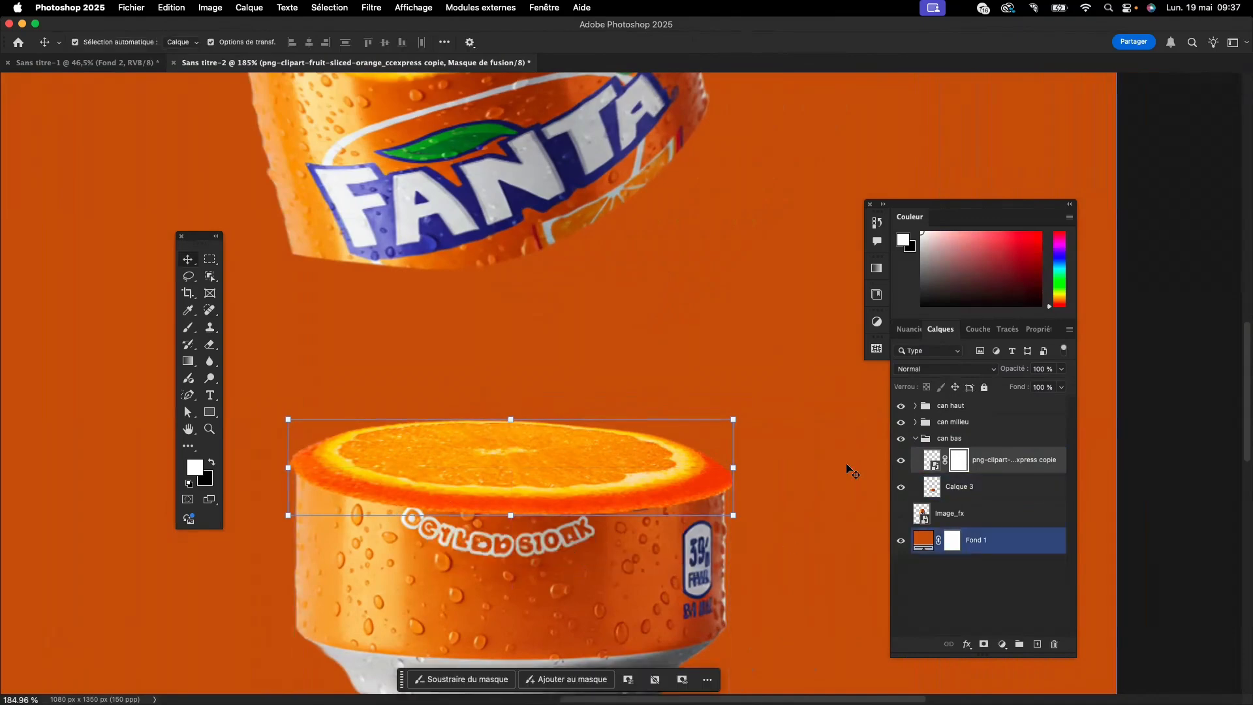
- Paint black on the orange slice copy's layer mask to hide the lower rind overhanging the front of the can's bottom section
{"action": "left_click", "coordinate": [188, 327]}
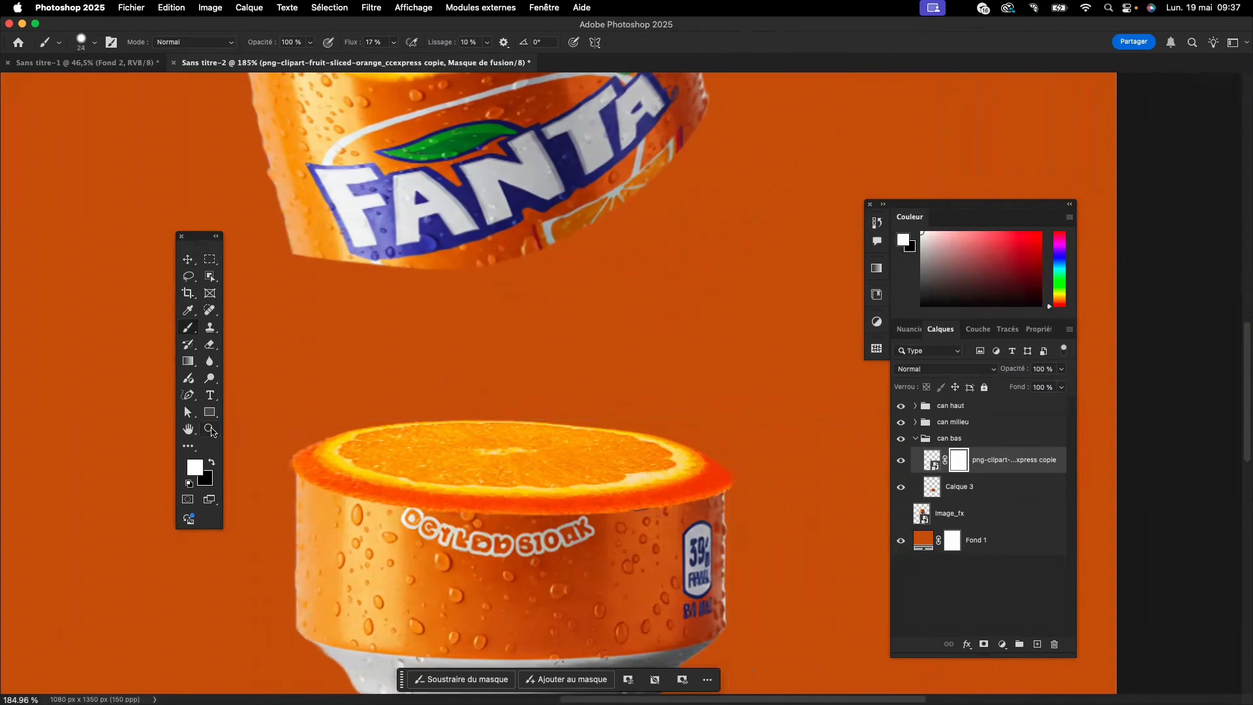
{"action": "key", "text": "x"}
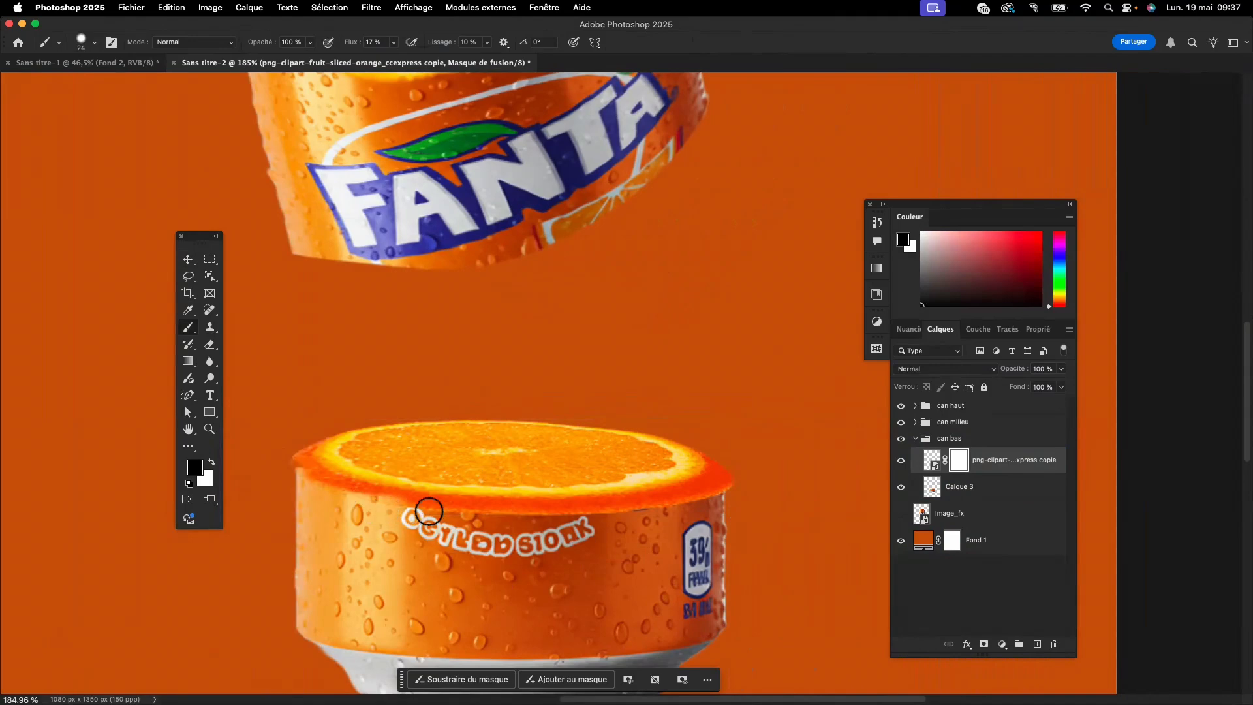
{"action": "left_click_drag", "start_coordinate": [421, 511], "coordinate": [709, 503]}
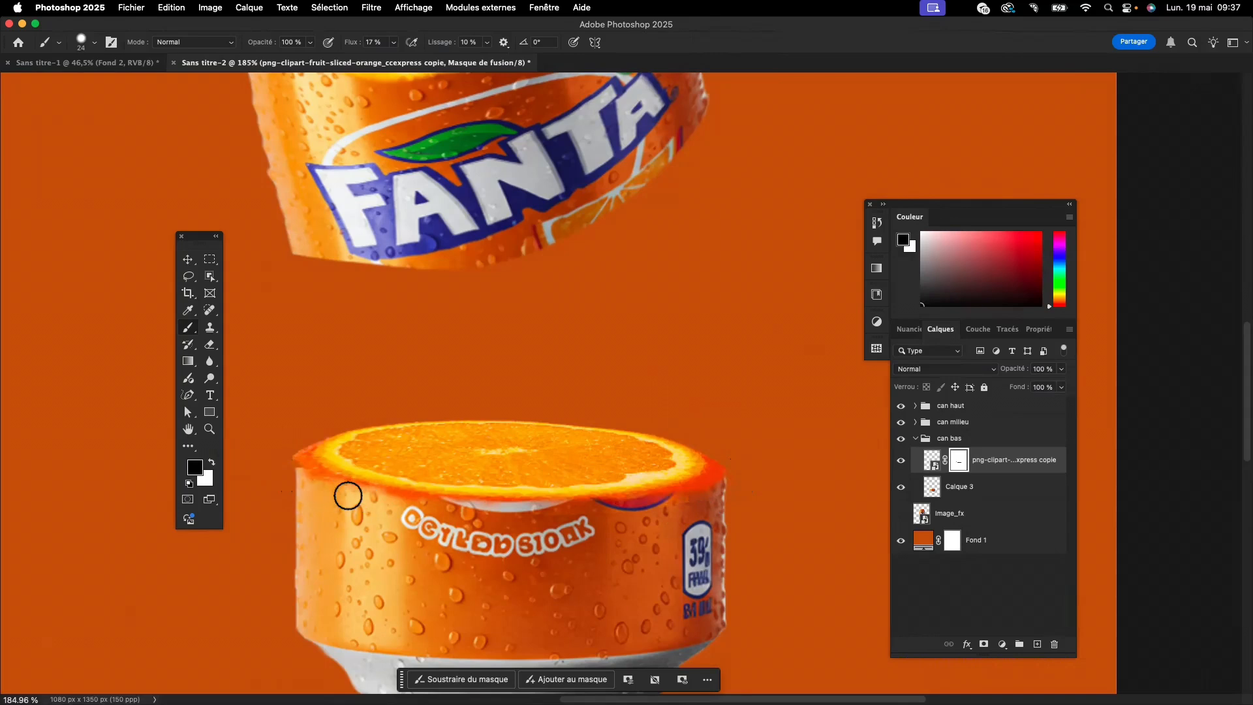
- Paint white on the slice copy's mask to restore the rind at its left corner, reducing the brush size to 12
{"action": "key", "text": "x"}
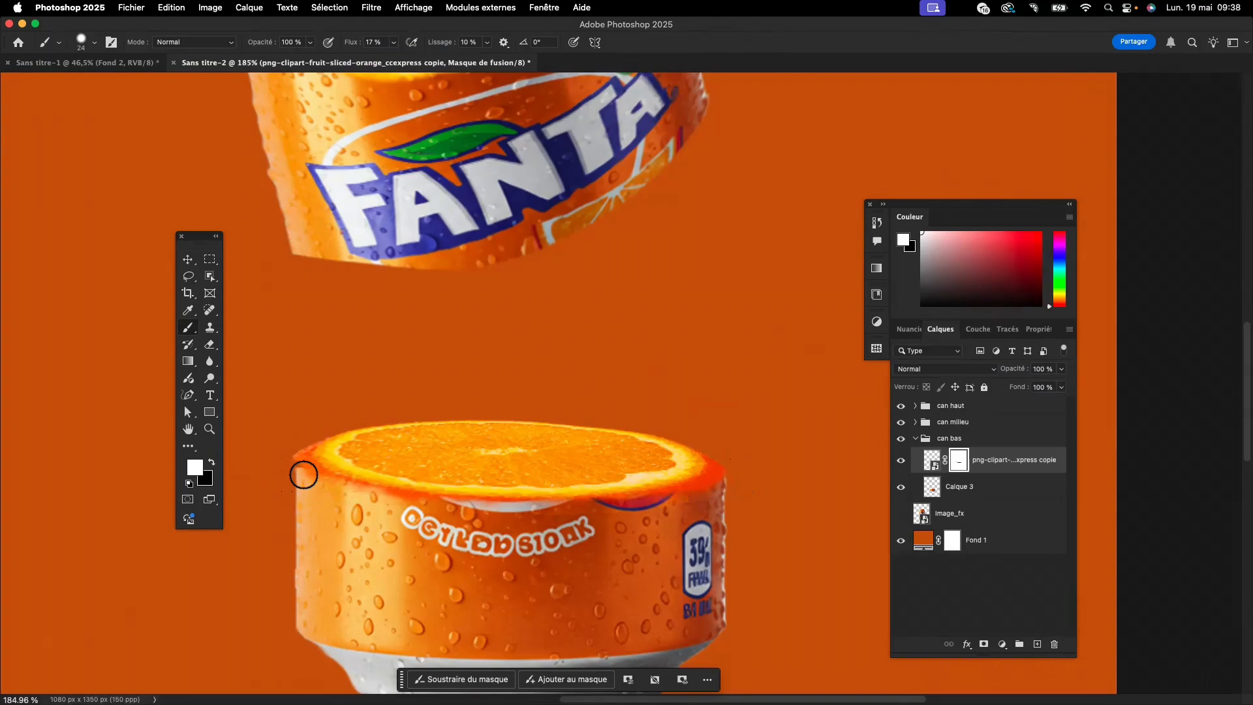
{"action": "scroll", "coordinate": [302, 473], "scroll_direction": "up", "scroll_amount": 5}
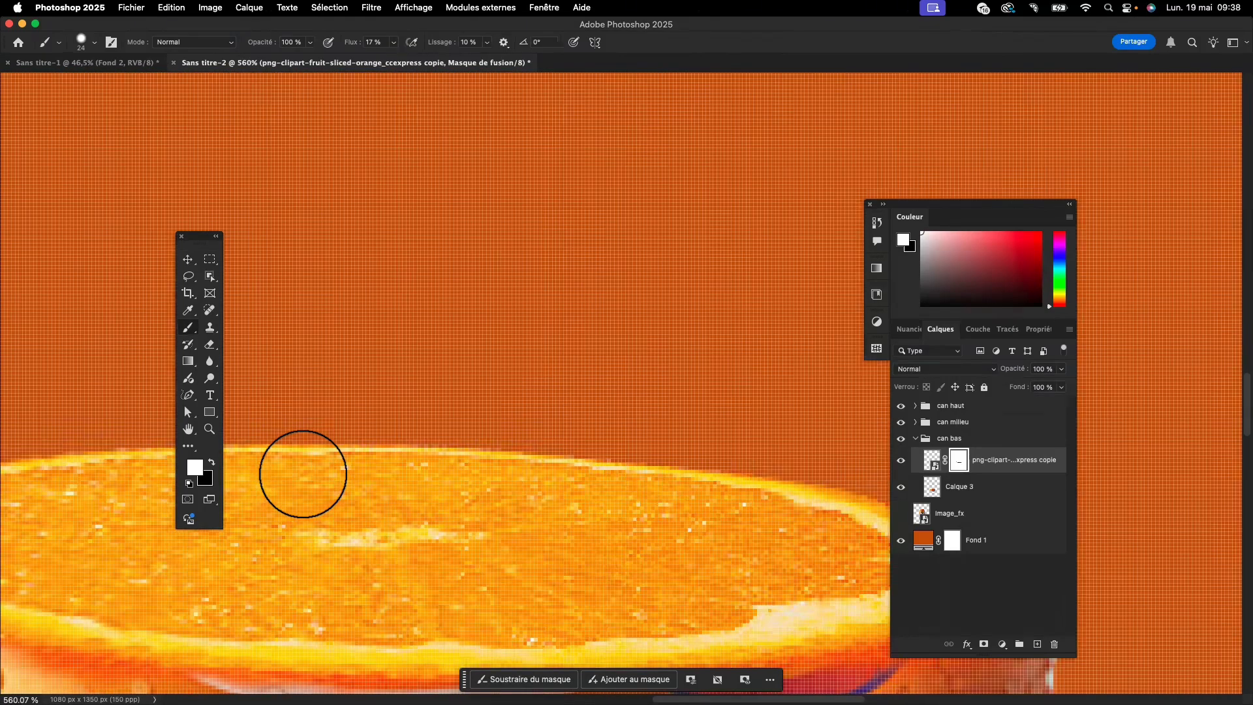
{"action": "scroll", "coordinate": [303, 474], "scroll_direction": "left", "scroll_amount": 10}
{"action": "scroll", "coordinate": [566, 356], "scroll_direction": "down", "scroll_amount": 8}
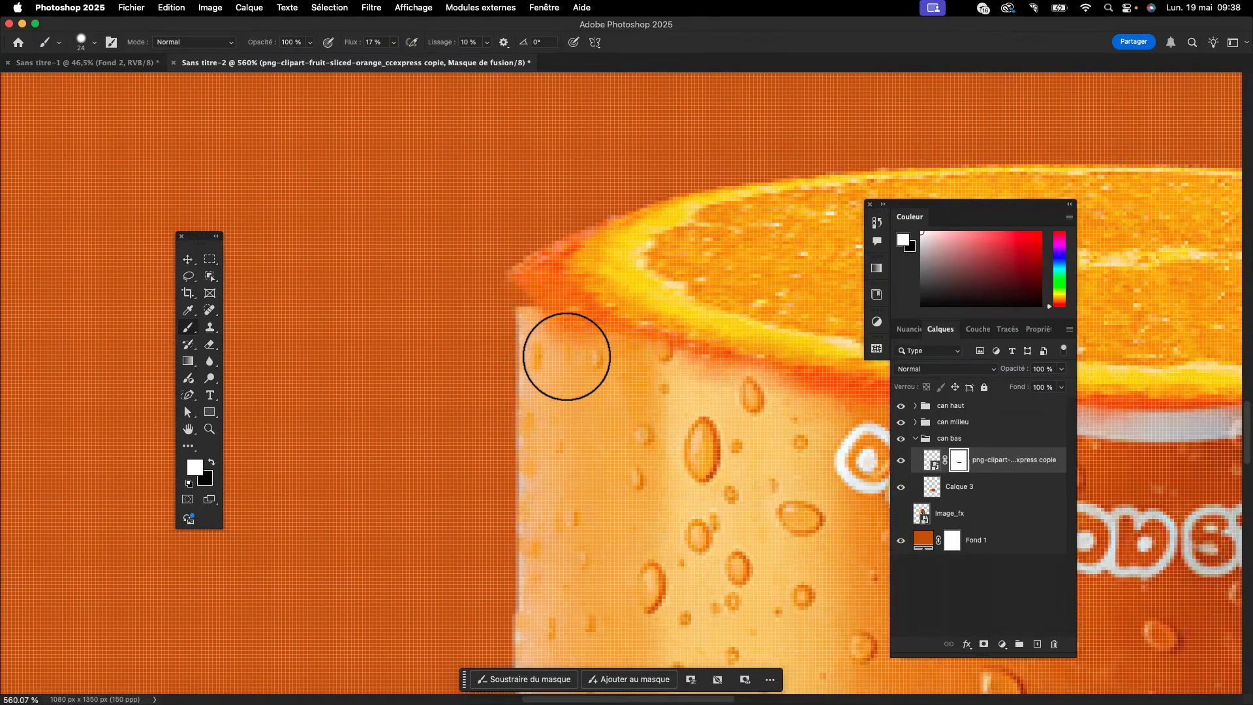
{"action": "mouse_move", "coordinate": [566, 357]}
{"action": "left_mouse_down"}
{"action": "mouse_move", "coordinate": [543, 368]}
{"action": "mouse_move", "coordinate": [527, 263]}
{"action": "mouse_move", "coordinate": [534, 310]}
{"action": "left_mouse_up"}
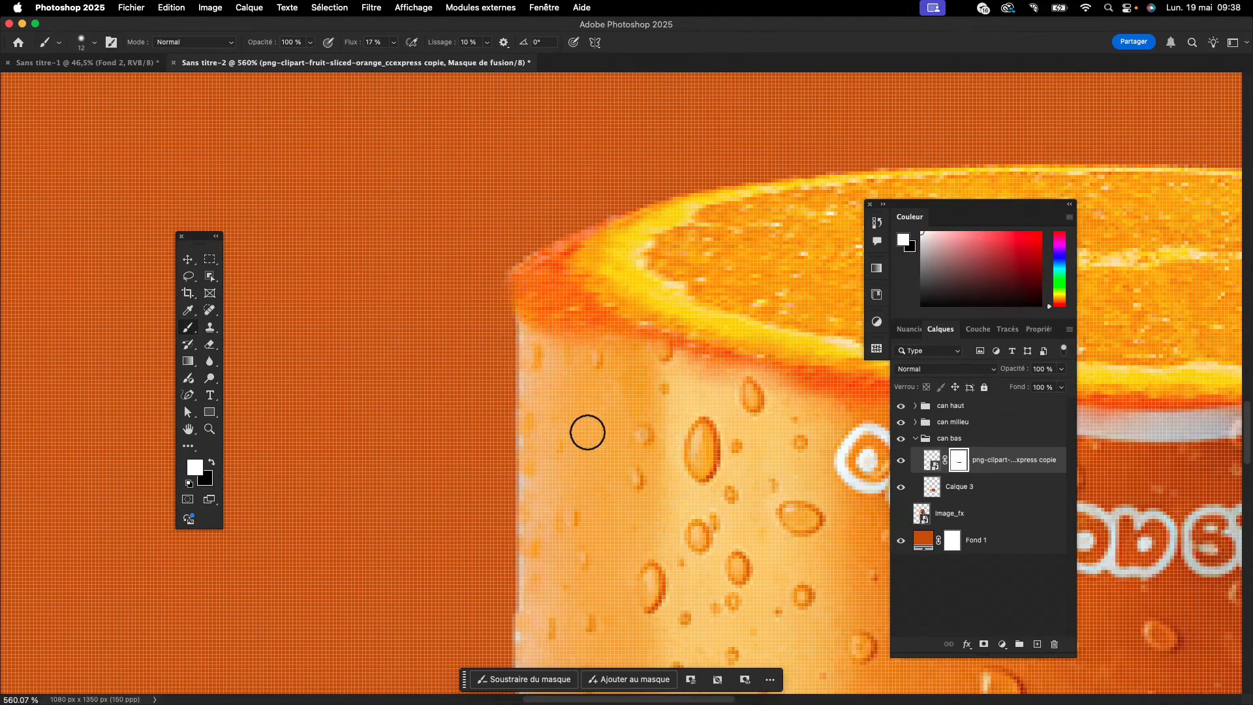
{"action": "scroll", "coordinate": [587, 432], "scroll_direction": "down", "scroll_amount": 6}
{"action": "scroll", "coordinate": [588, 432], "scroll_direction": "right", "scroll_amount": 12}
{"action": "scroll", "coordinate": [587, 432], "scroll_direction": "left", "scroll_amount": 3}
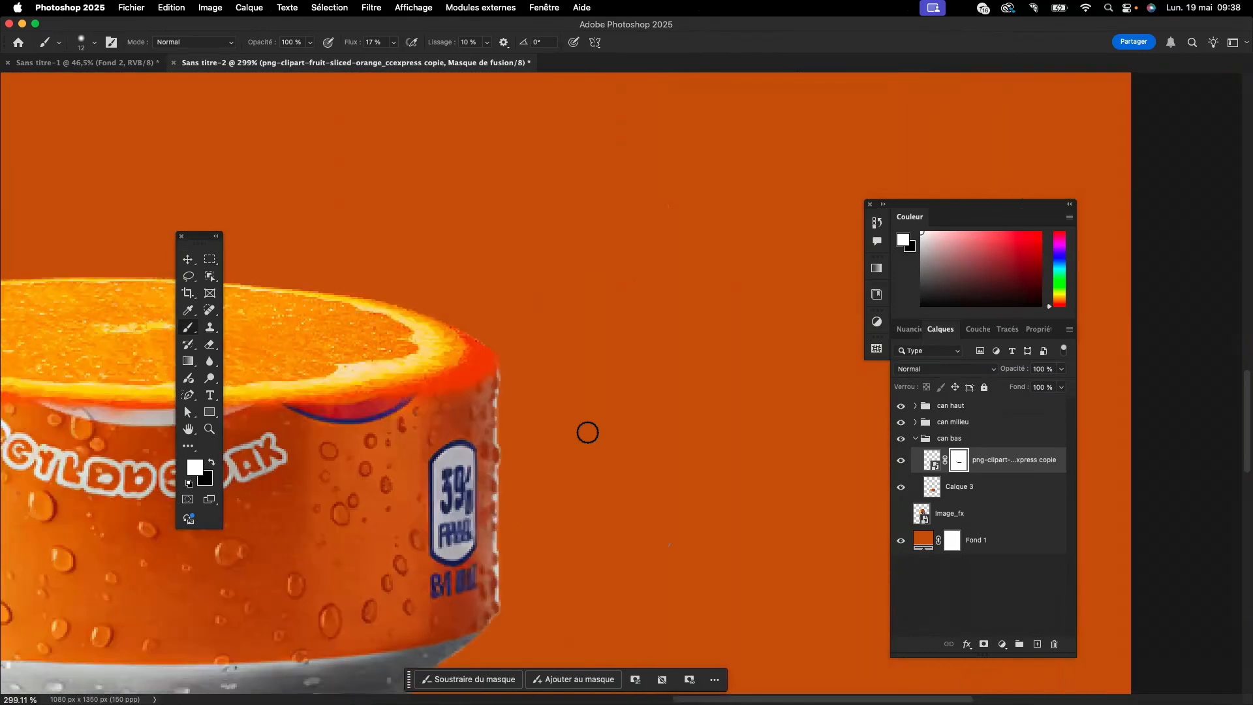
{"action": "scroll", "coordinate": [587, 432], "scroll_direction": "down", "scroll_amount": 5}
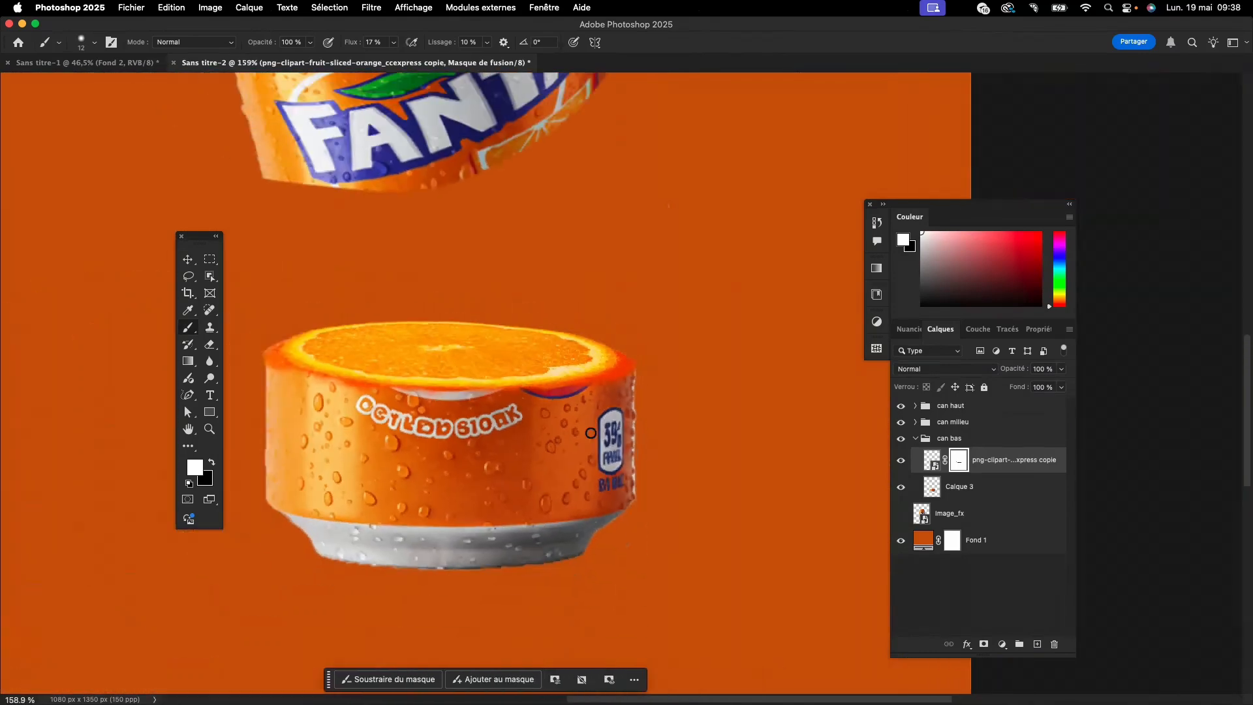
{"action": "scroll", "coordinate": [591, 433], "scroll_direction": "down", "scroll_amount": 4}
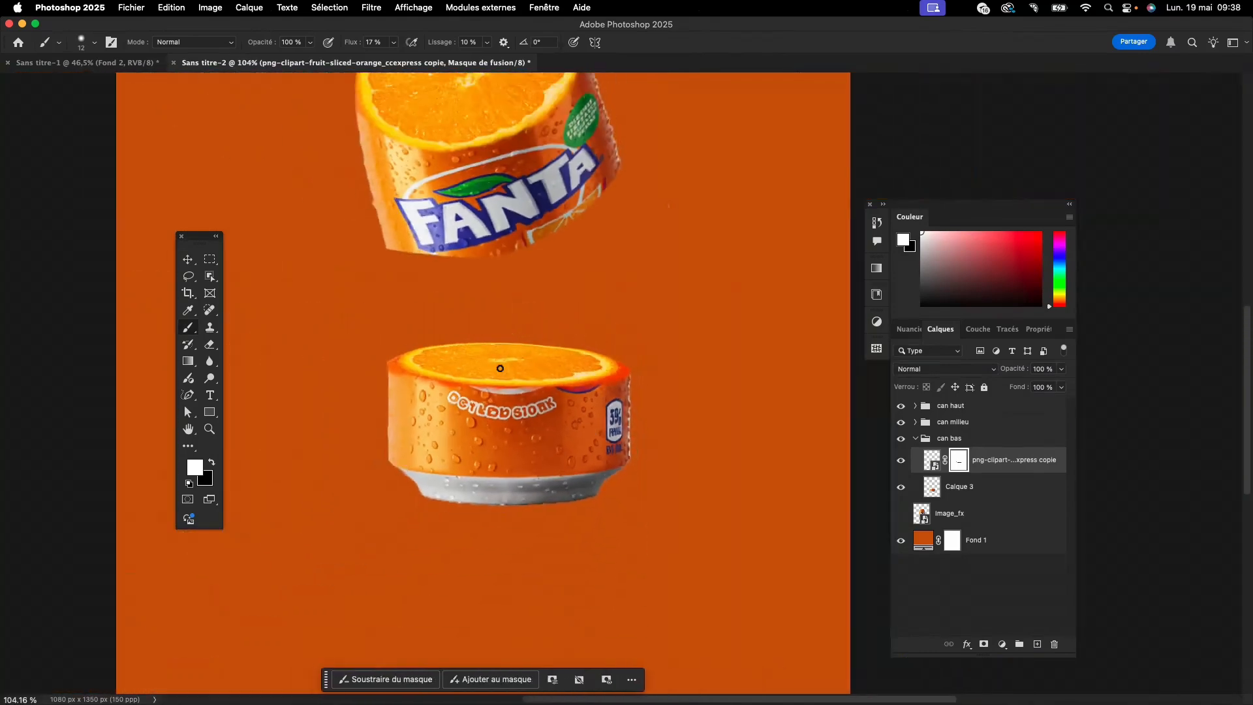
{"action": "scroll", "coordinate": [500, 368], "scroll_direction": "down", "scroll_amount": 2}
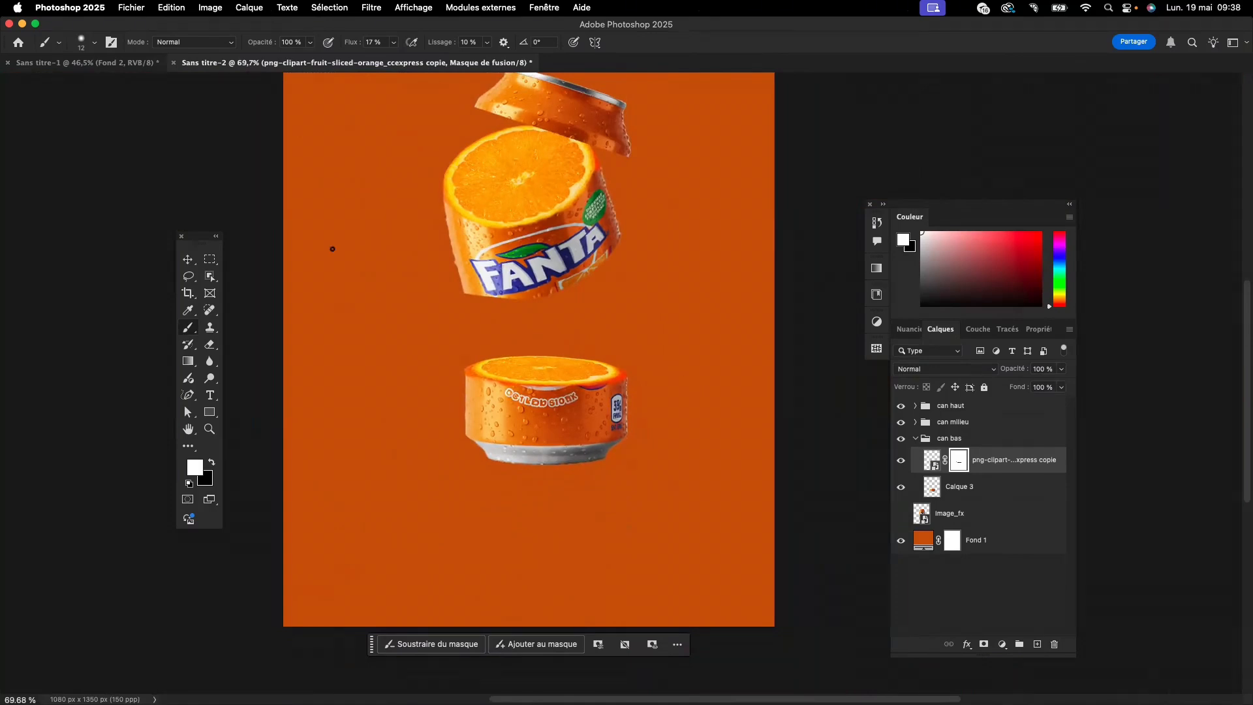
- Select the "can bas" group as a whole and collapse it in the layer stack
{"action": "left_click", "coordinate": [186, 260]}
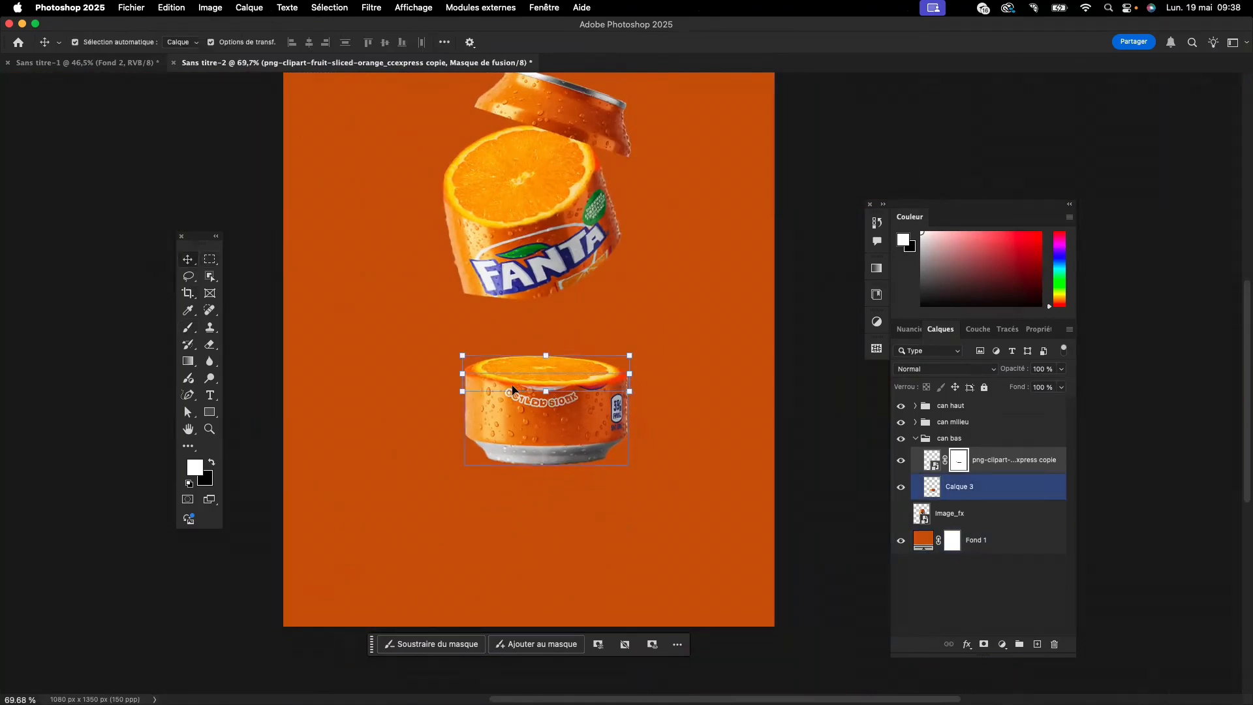
{"action": "left_click", "coordinate": [973, 440]}
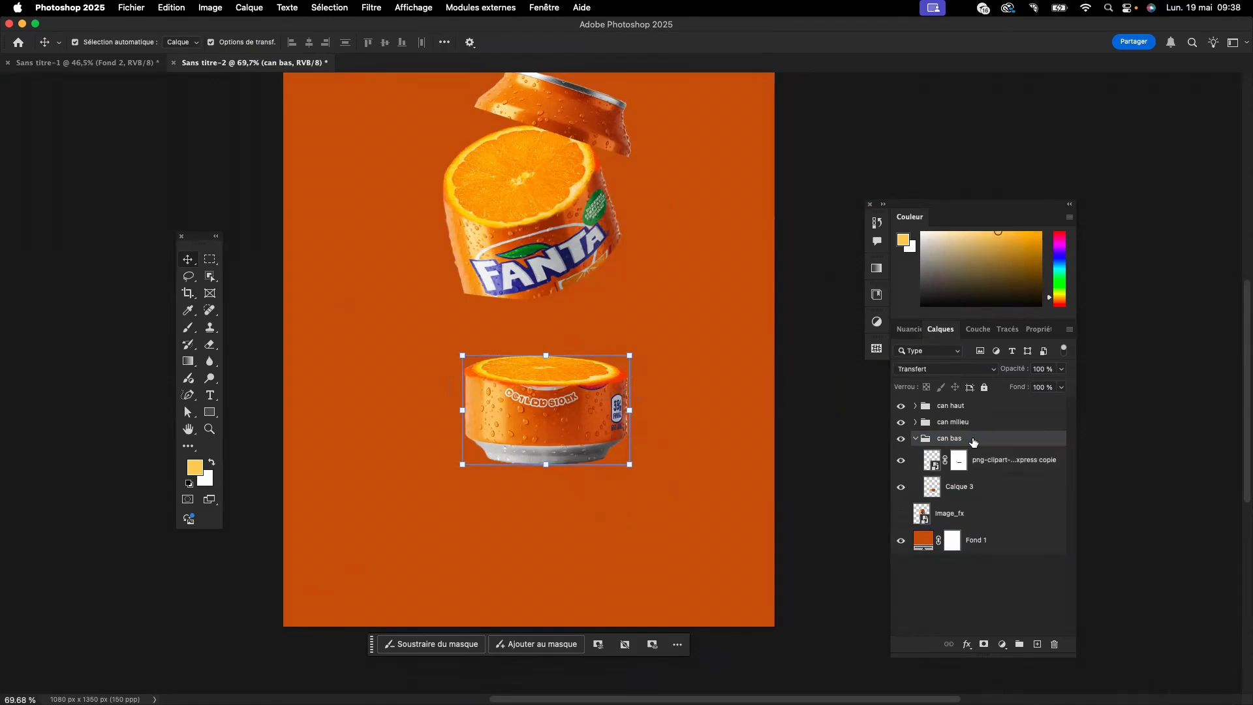
{"action": "left_click", "coordinate": [916, 438]}
- Move the "can milieu" group down onto the bottom section's orange slice and rotate it by -2.77°
{"action": "scroll", "coordinate": [584, 413], "scroll_direction": "up", "scroll_amount": 2}
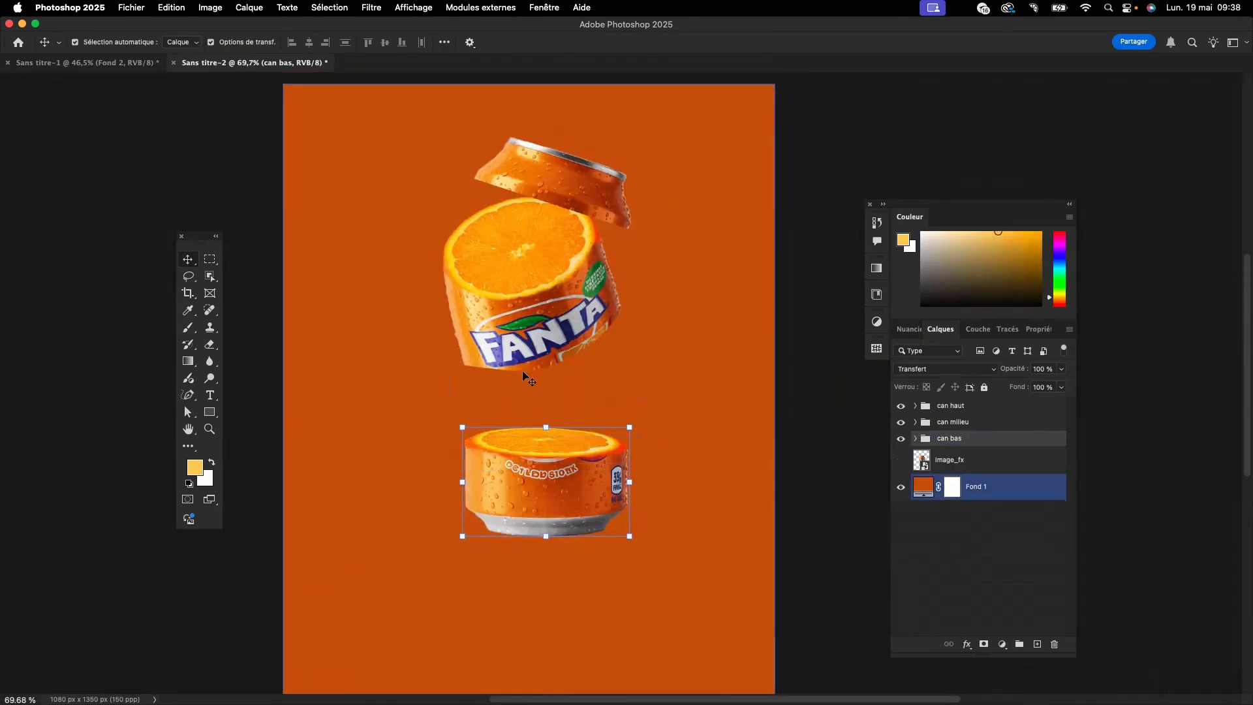
{"action": "left_click", "coordinate": [963, 425]}
{"action": "key", "text": "super+t"}
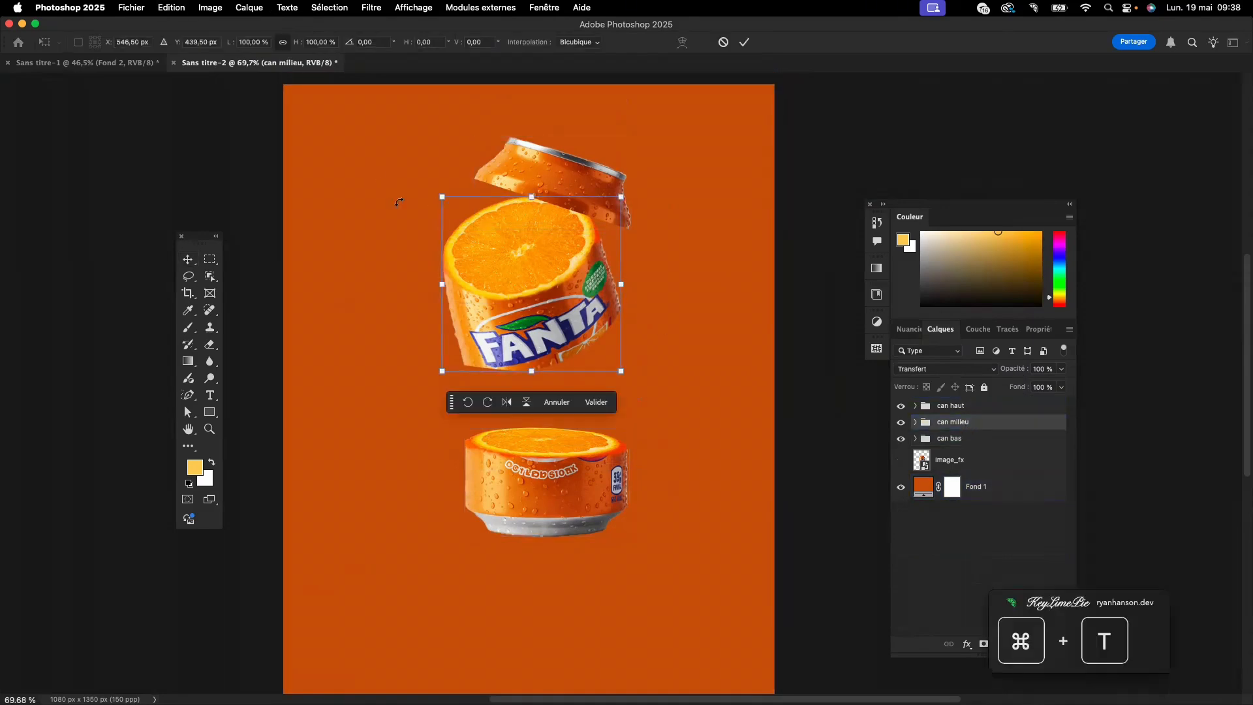
{"action": "left_click_drag", "start_coordinate": [532, 199], "coordinate": [540, 319]}
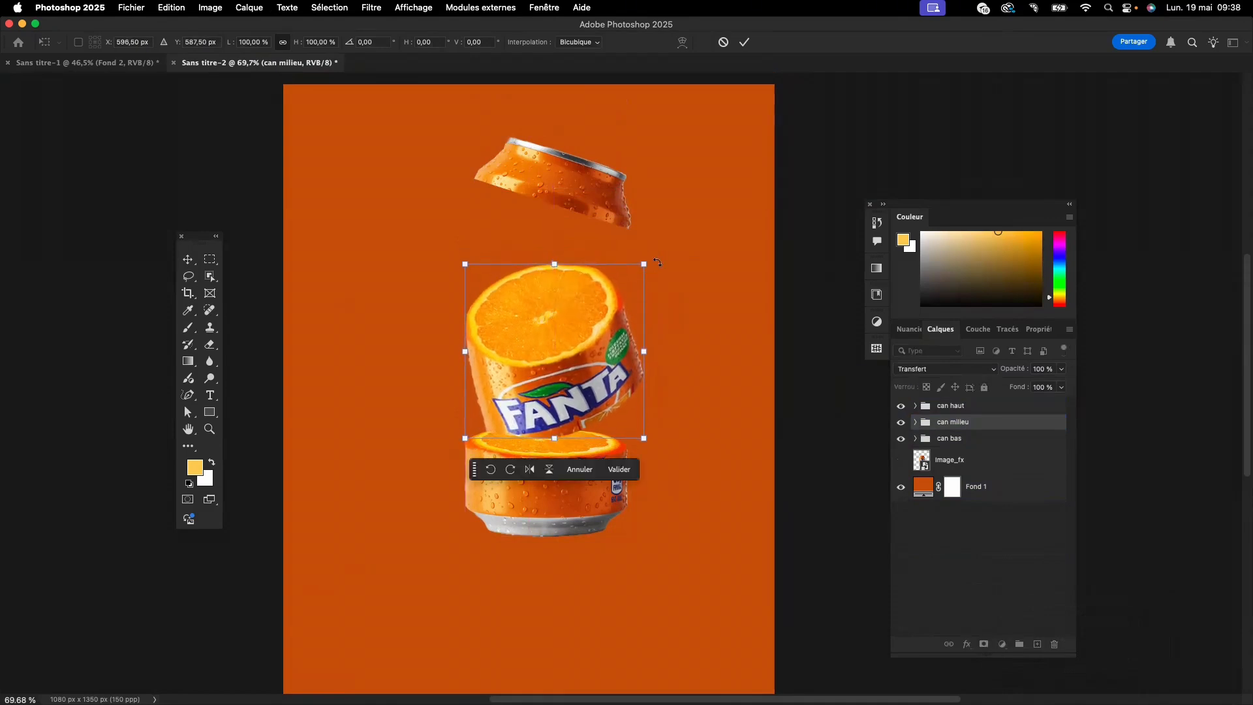
{"action": "left_click_drag", "start_coordinate": [657, 261], "coordinate": [653, 259]}
{"action": "left_click_drag", "start_coordinate": [597, 376], "coordinate": [593, 373]}
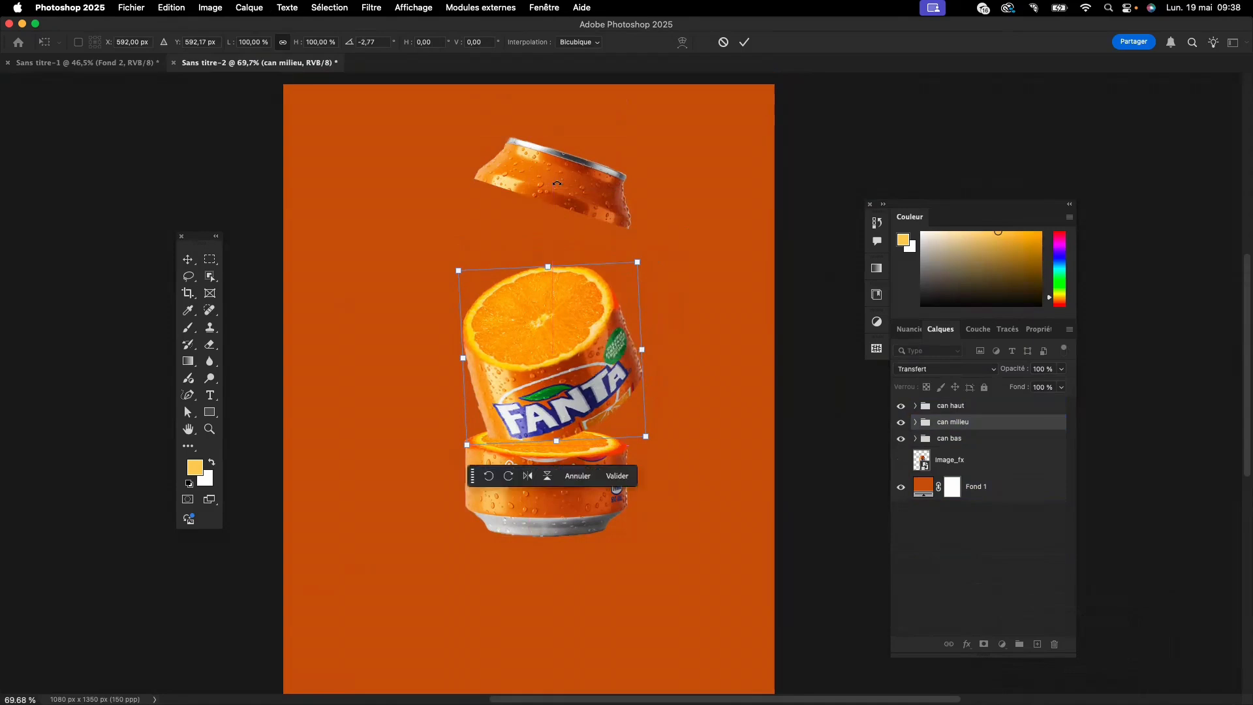
{"action": "left_click", "coordinate": [187, 257]}
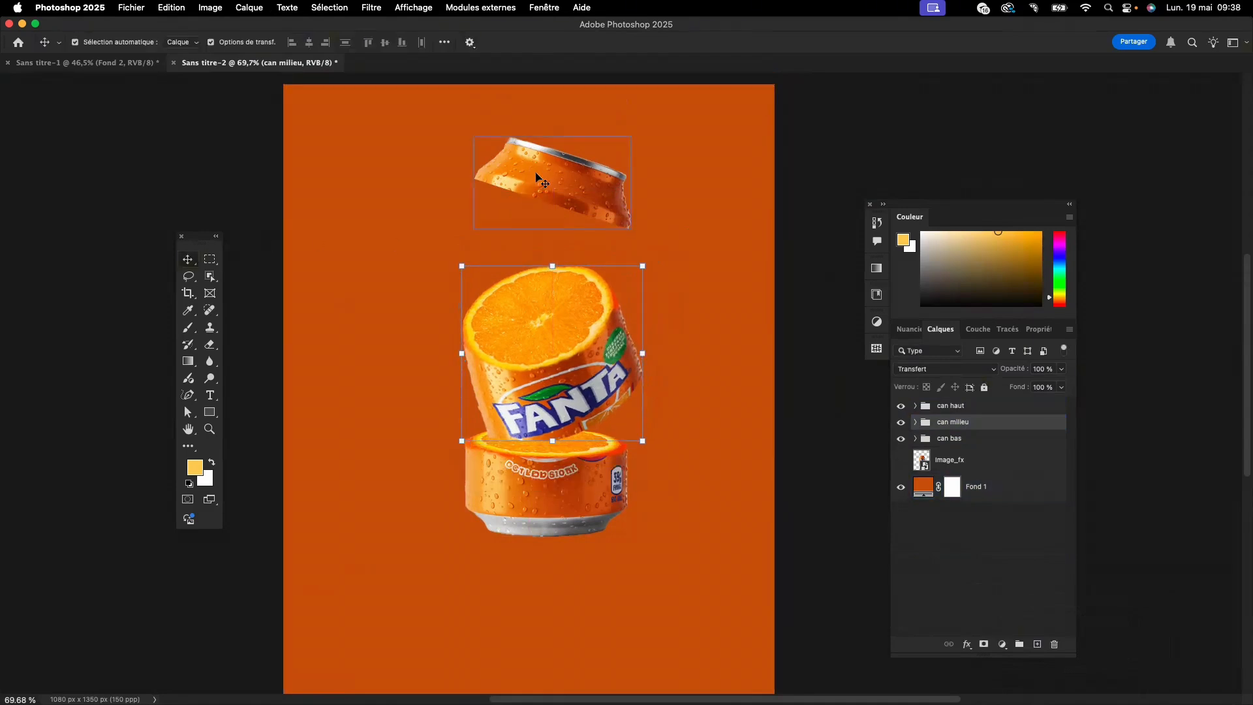
- Move the can's top section down onto the middle section's orange slice and scale it to 88.20%
{"action": "left_click_drag", "start_coordinate": [536, 176], "coordinate": [490, 250]}
{"action": "key", "text": "super+t"}
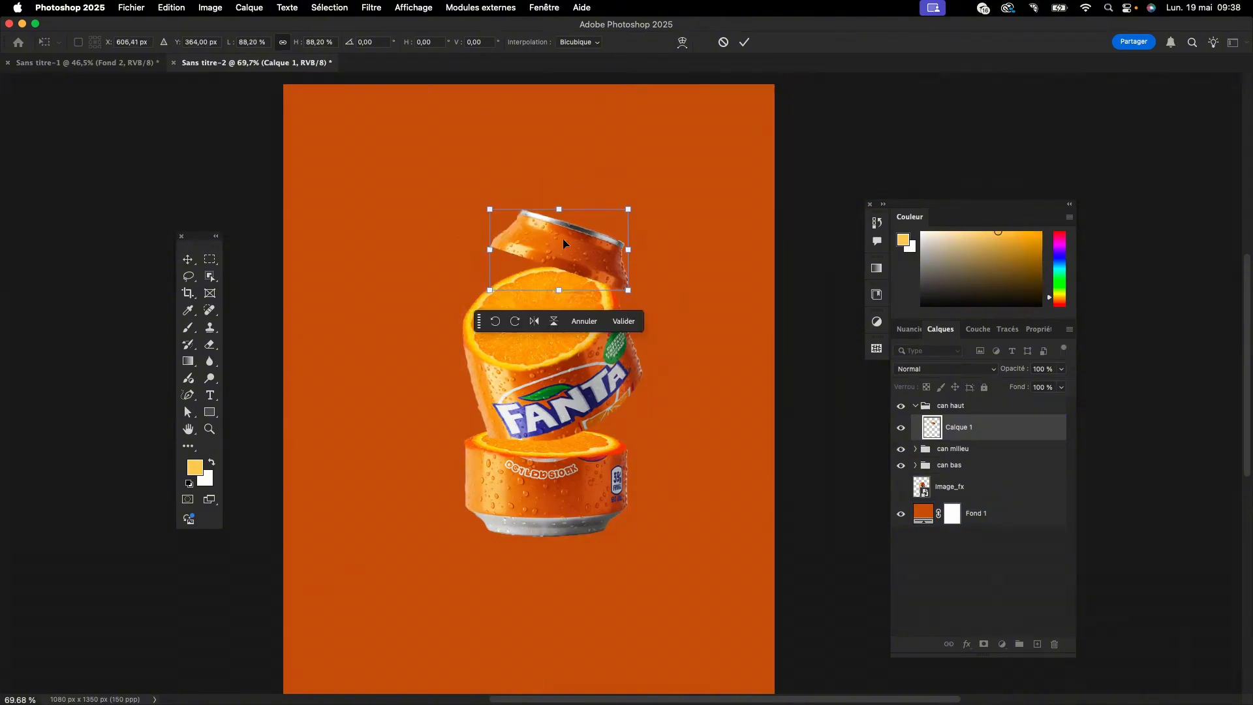
{"action": "left_click", "coordinate": [623, 321]}
{"action": "left_click", "coordinate": [688, 303]}
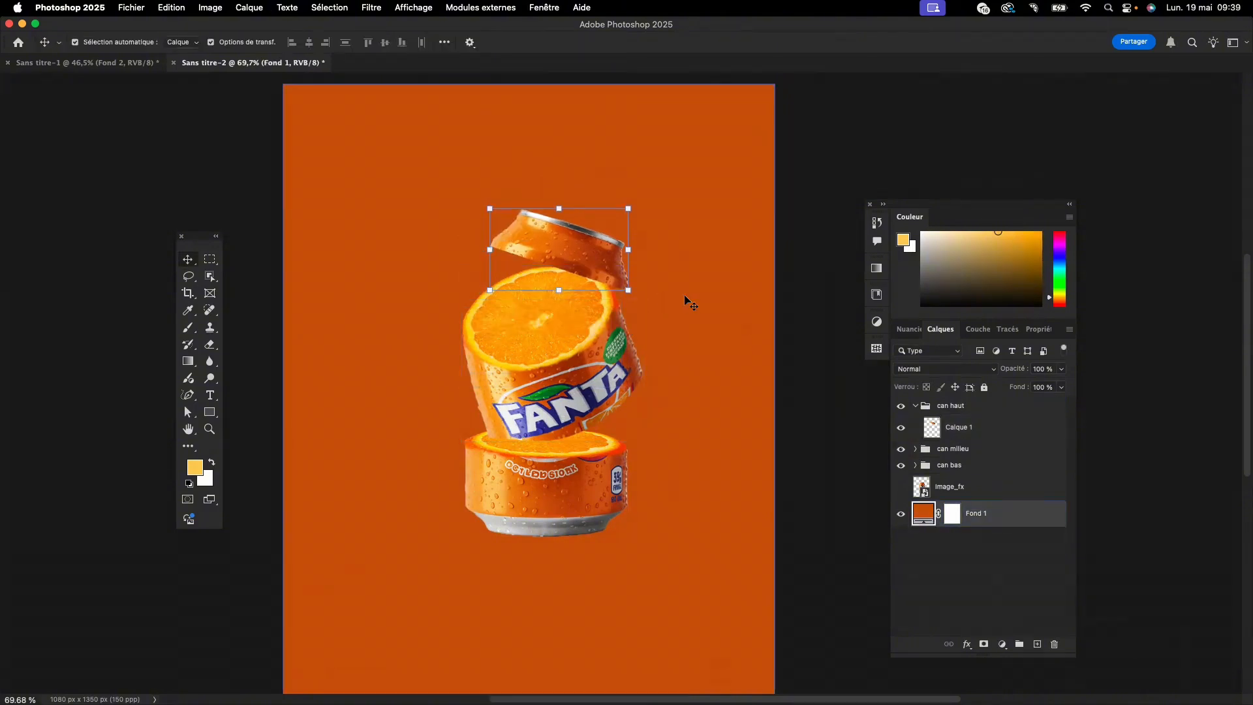
- Collapse the "can haut", "can milieu" and "can bas" groups and move all three together slightly down and left to centre the can
{"action": "left_click", "coordinate": [494, 238]}
{"action": "left_click", "coordinate": [544, 319], "text": "shift"}
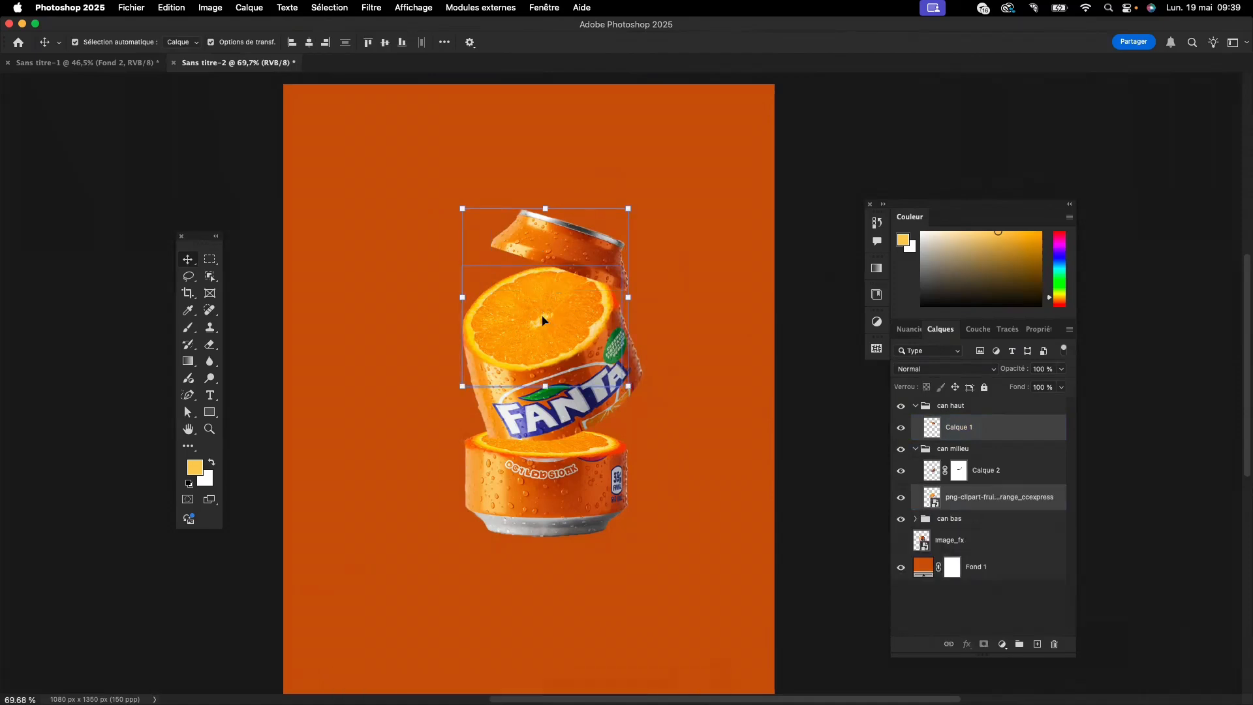
{"action": "left_click", "coordinate": [548, 478], "text": "shift"}
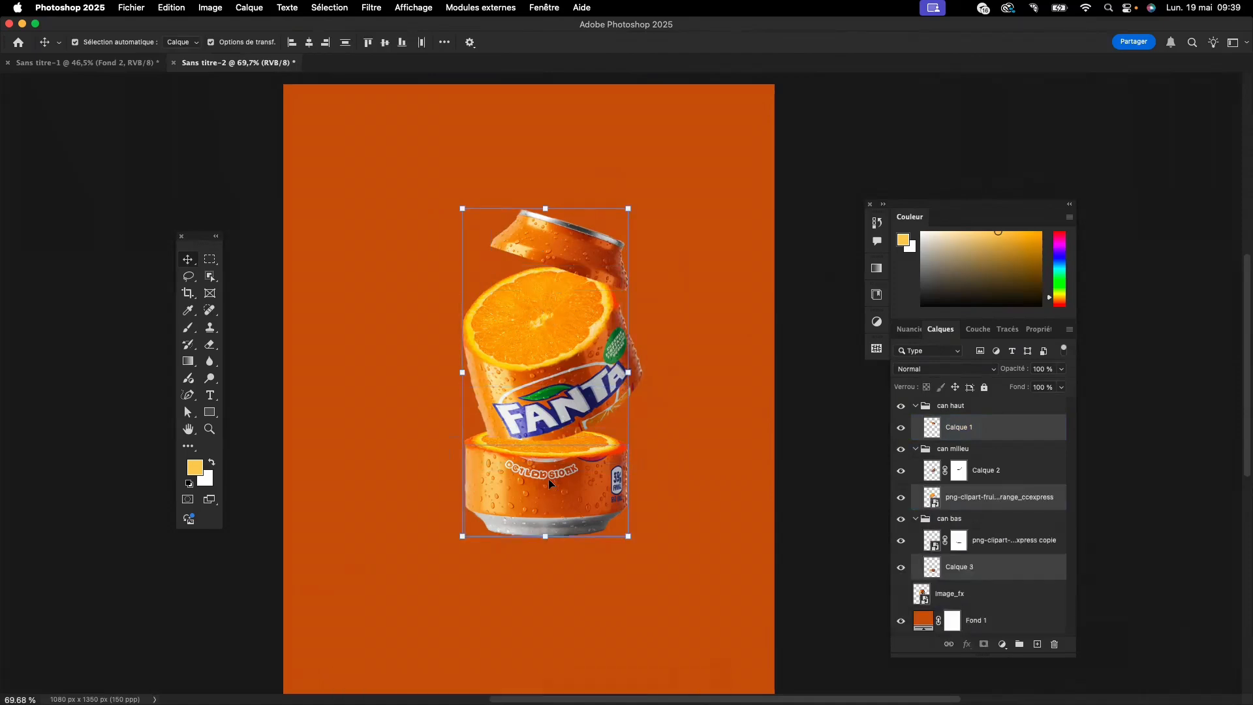
{"action": "left_click", "coordinate": [916, 405]}
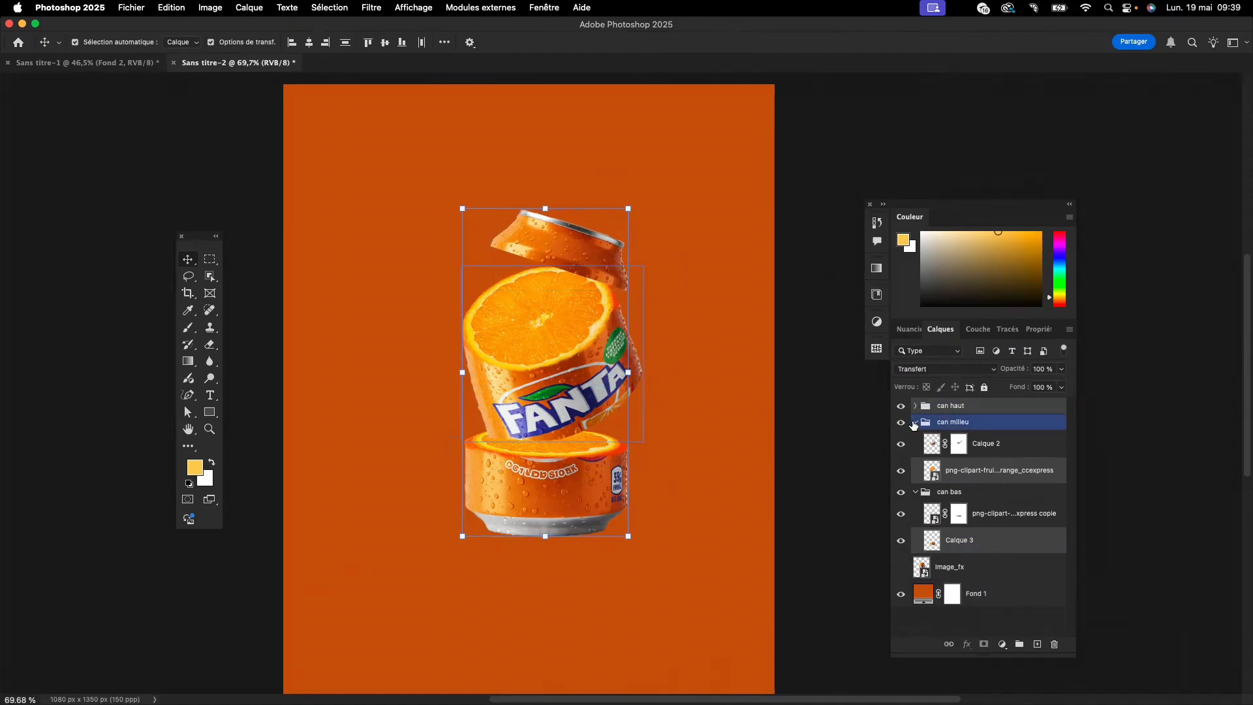
{"action": "left_click", "coordinate": [915, 422]}
{"action": "left_click", "coordinate": [915, 438]}
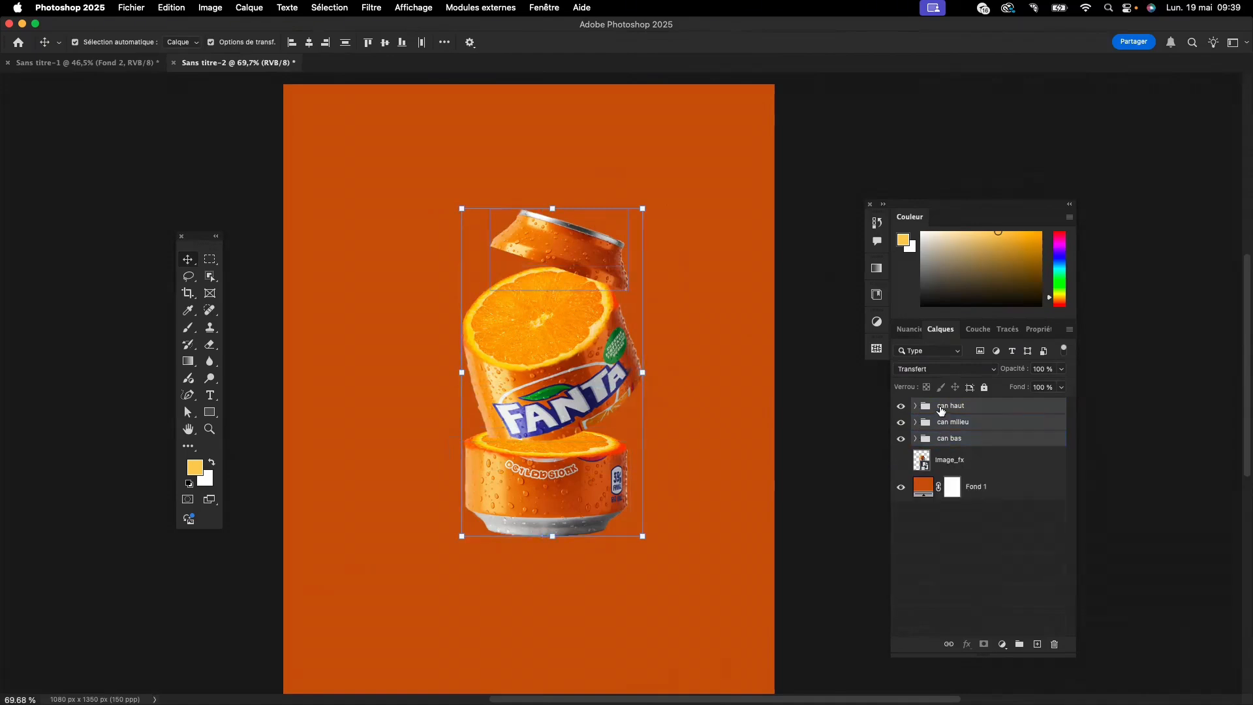
{"action": "left_click", "coordinate": [940, 439]}
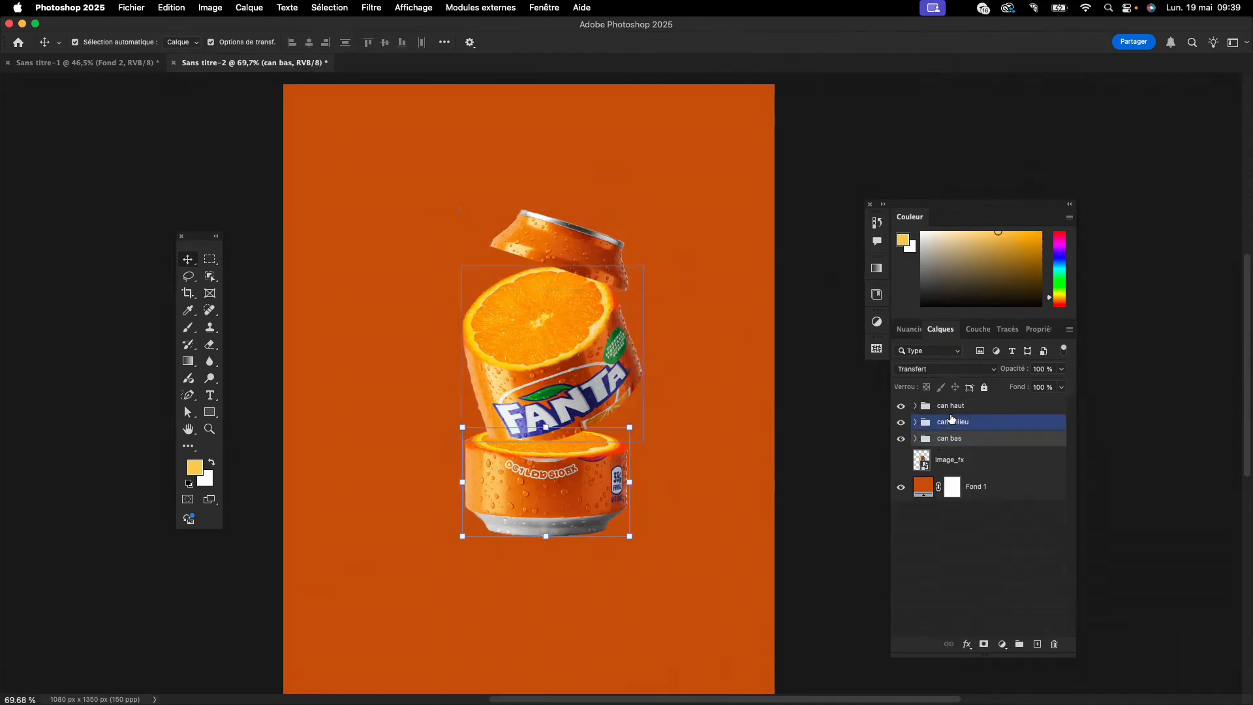
{"action": "left_click", "coordinate": [952, 409], "text": "shift"}
{"action": "mouse_move", "coordinate": [560, 239]}
{"action": "left_mouse_down"}
{"action": "mouse_move", "coordinate": [548, 250]}
{"action": "mouse_move", "coordinate": [559, 264]}
{"action": "left_mouse_up"}
{"action": "left_click_drag", "start_coordinate": [558, 262], "coordinate": [557, 263]}
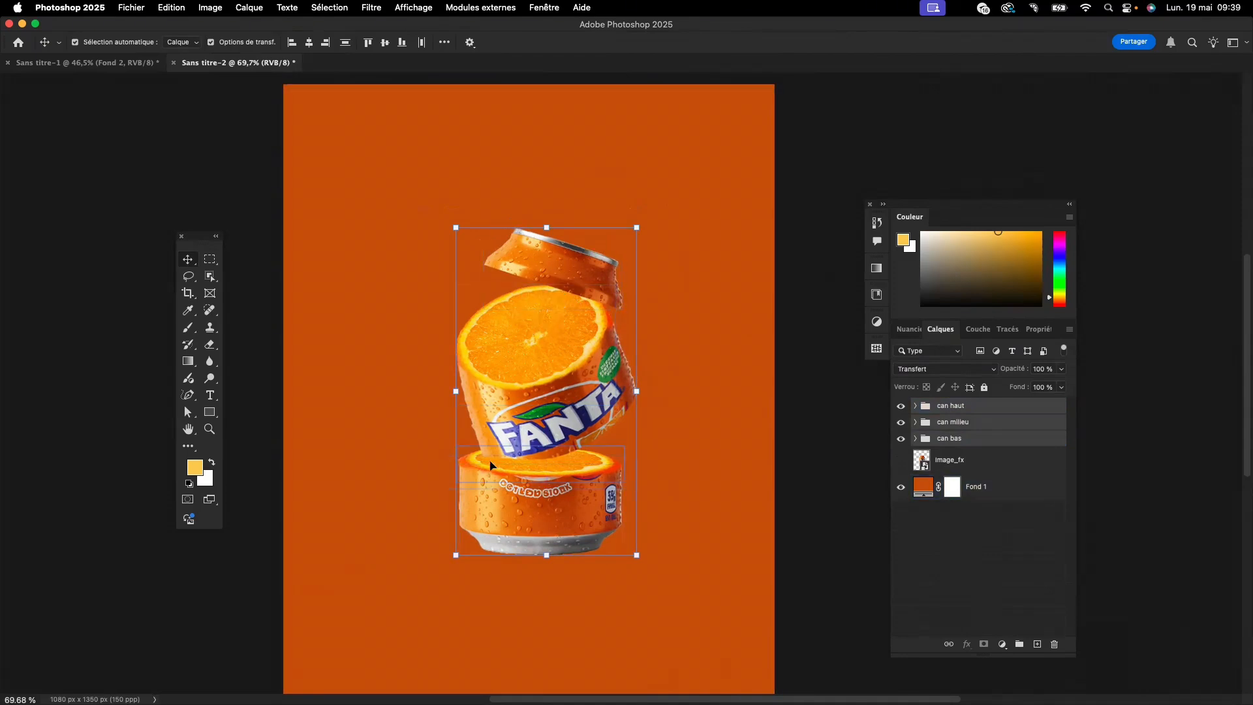
- Choose the Freeform Pen tool and add a new empty layer directly above the "Fond 1" background fill
{"action": "left_click", "coordinate": [332, 411]}
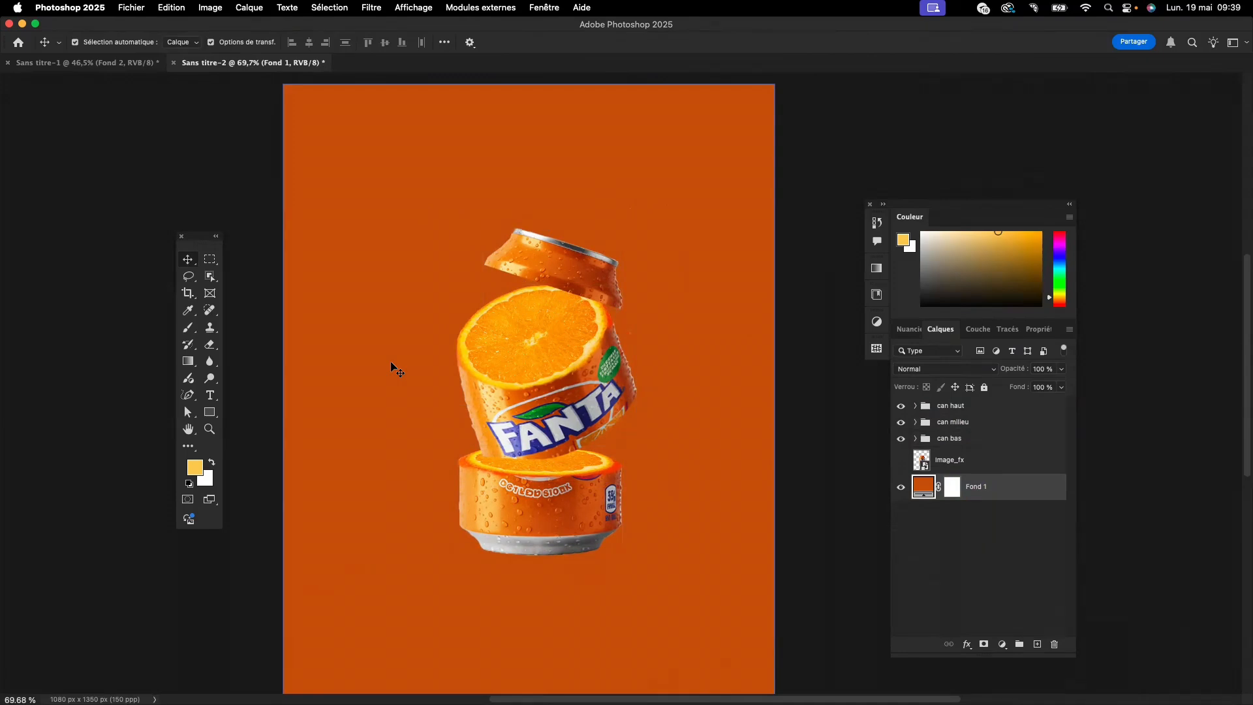
{"action": "left_click", "coordinate": [185, 398]}
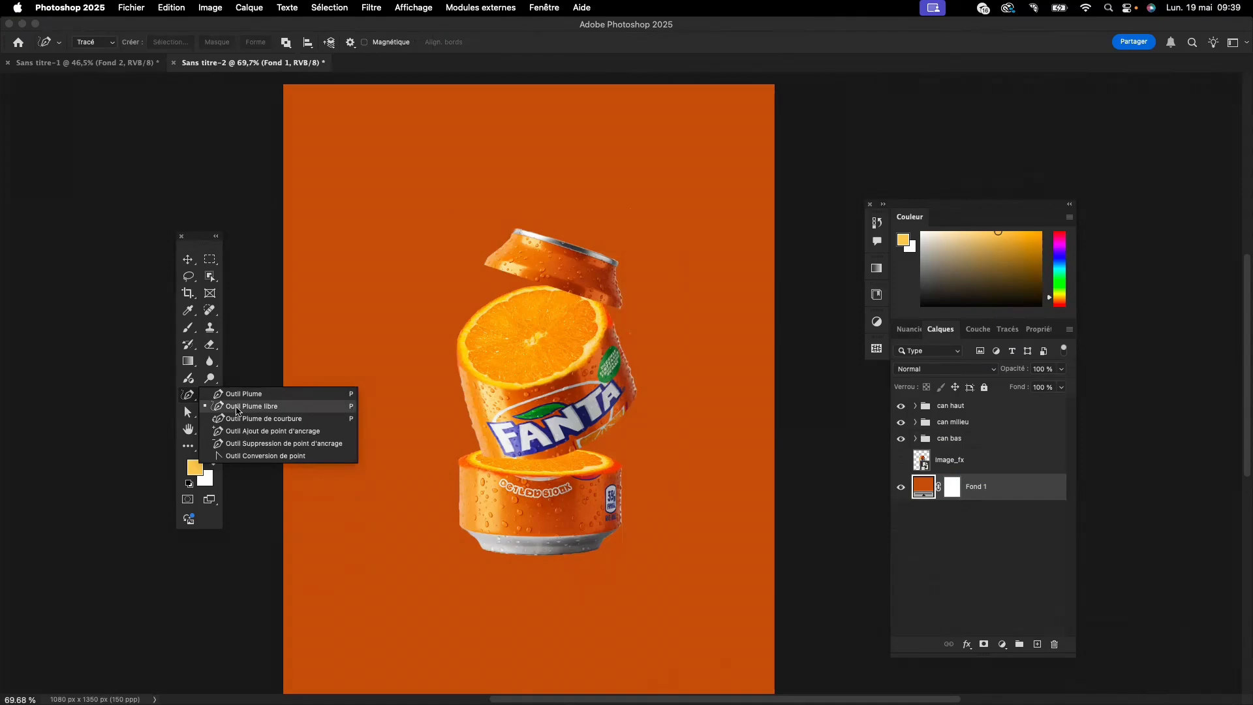
{"action": "left_click", "coordinate": [238, 407]}
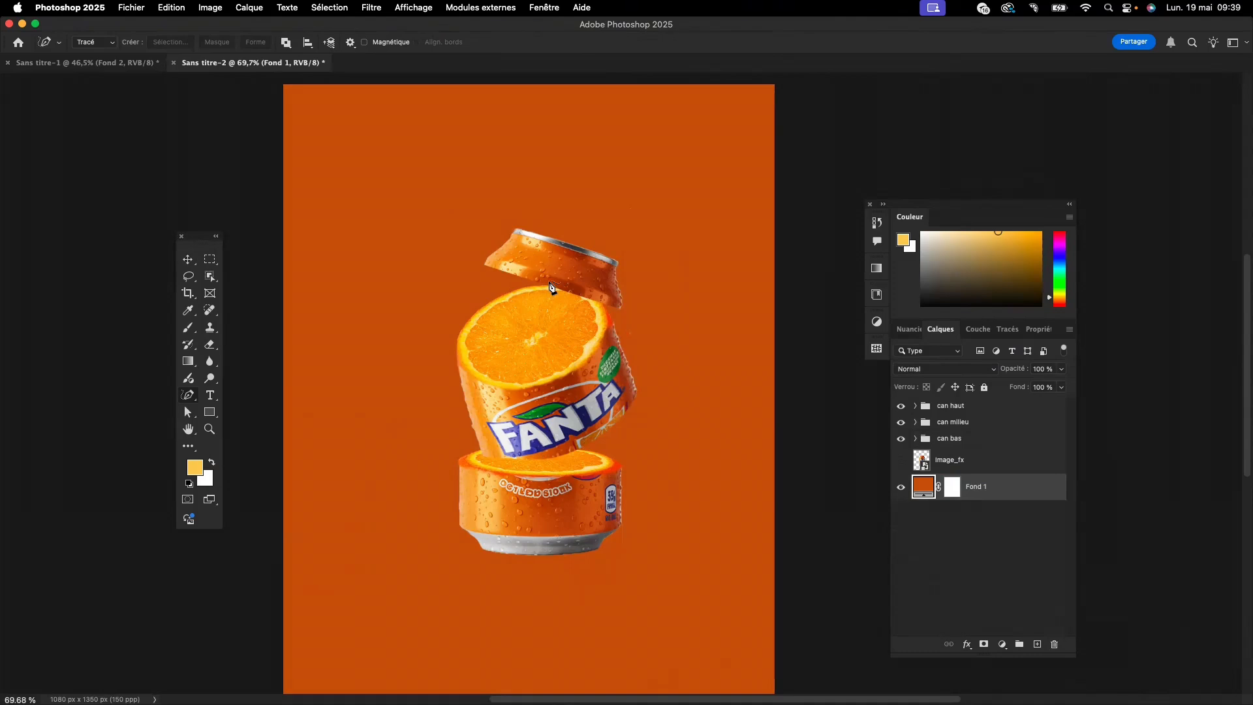
{"action": "left_click", "coordinate": [1036, 644]}
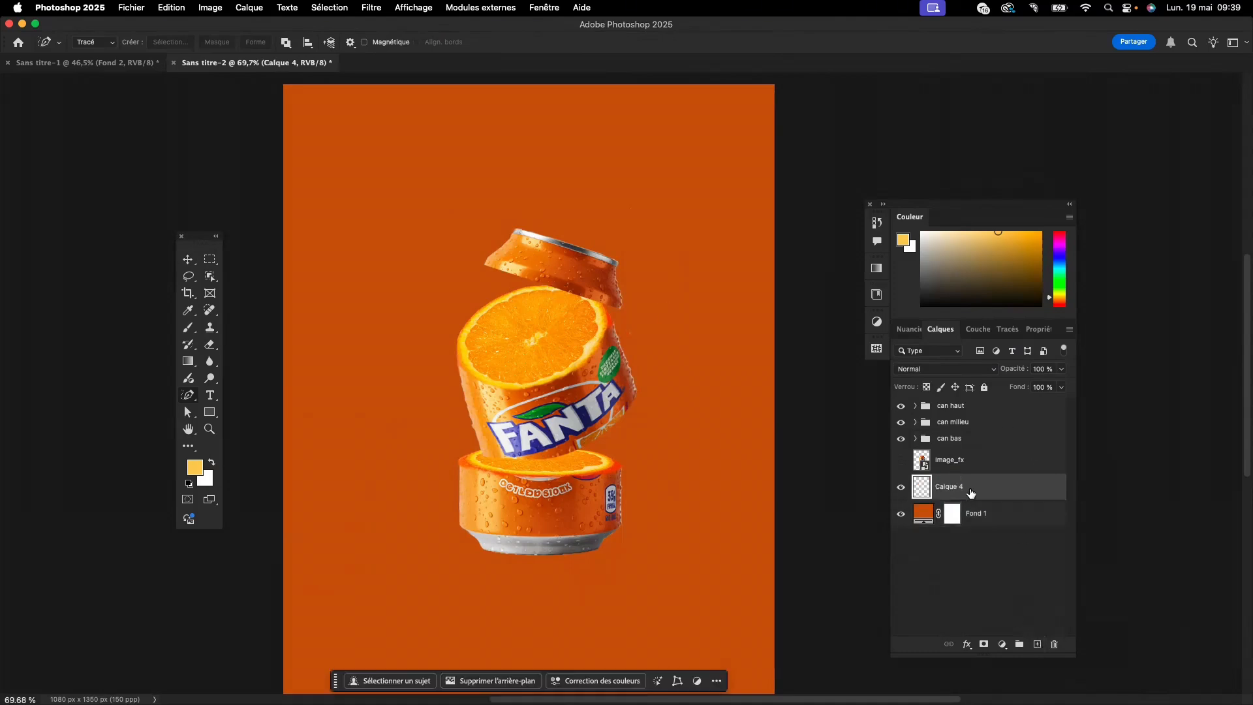
- Put the empty layer at the top of the stack and draw a freehand closed shape across the middle section's orange slice
{"action": "left_click_drag", "start_coordinate": [974, 489], "coordinate": [976, 401]}
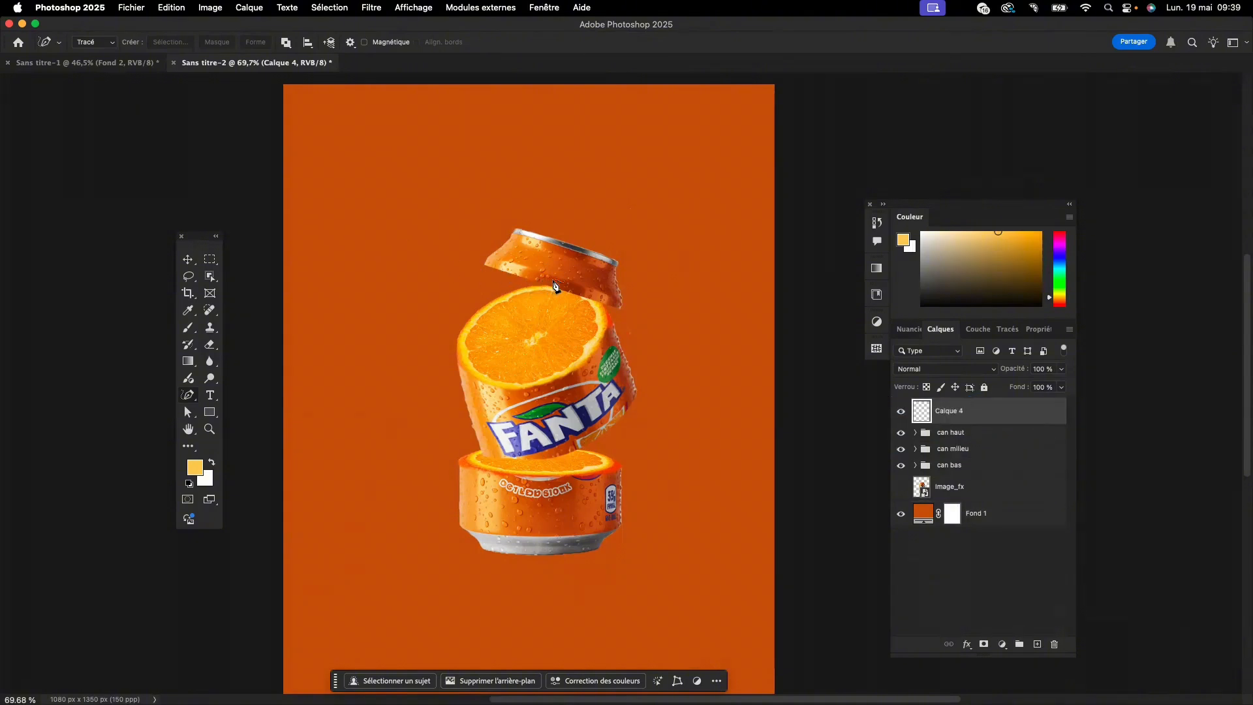
{"action": "mouse_move", "coordinate": [555, 291]}
{"action": "left_mouse_down"}
{"action": "mouse_move", "coordinate": [508, 300]}
{"action": "mouse_move", "coordinate": [510, 326]}
{"action": "mouse_move", "coordinate": [546, 357]}
{"action": "mouse_move", "coordinate": [575, 361]}
{"action": "mouse_move", "coordinate": [608, 346]}
{"action": "mouse_move", "coordinate": [617, 317]}
{"action": "mouse_move", "coordinate": [555, 287]}
{"action": "left_mouse_up"}
{"action": "left_click", "coordinate": [256, 44]}
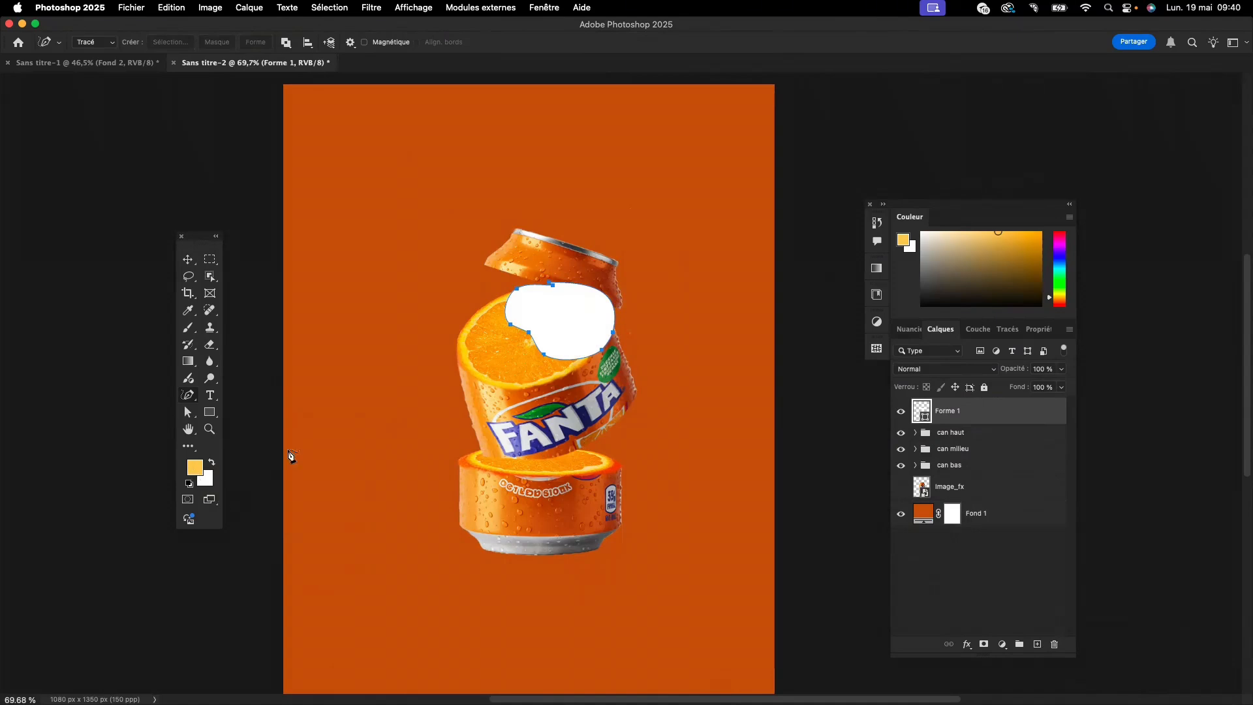
- Set the fill of the shape over the middle orange slice to dark brown #231201
{"action": "double_click", "coordinate": [922, 410]}
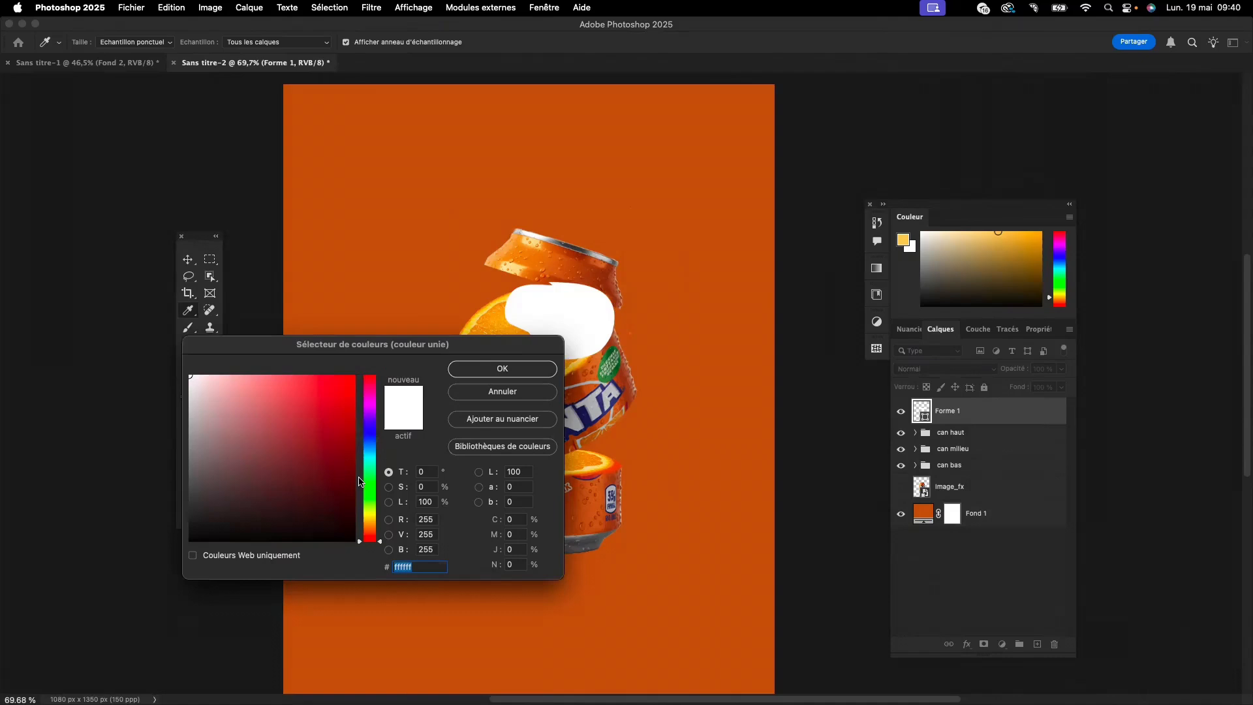
{"action": "left_click_drag", "start_coordinate": [195, 527], "coordinate": [171, 554]}
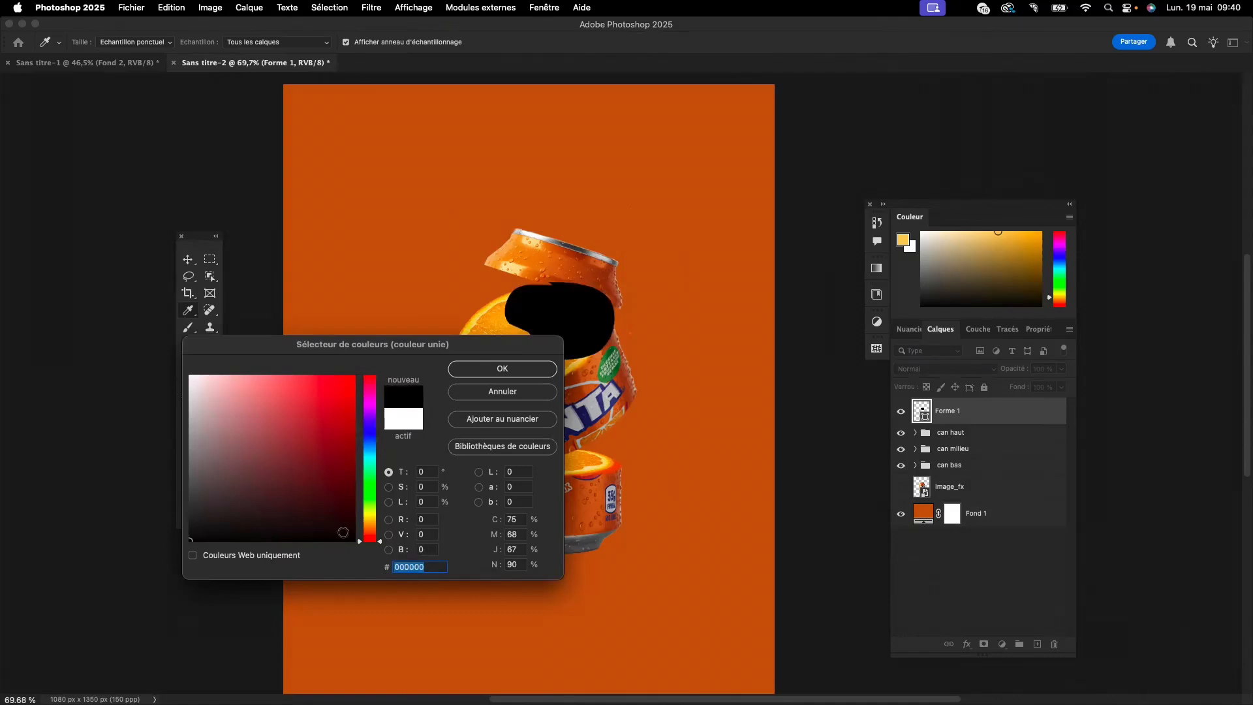
{"action": "left_click", "coordinate": [370, 526]}
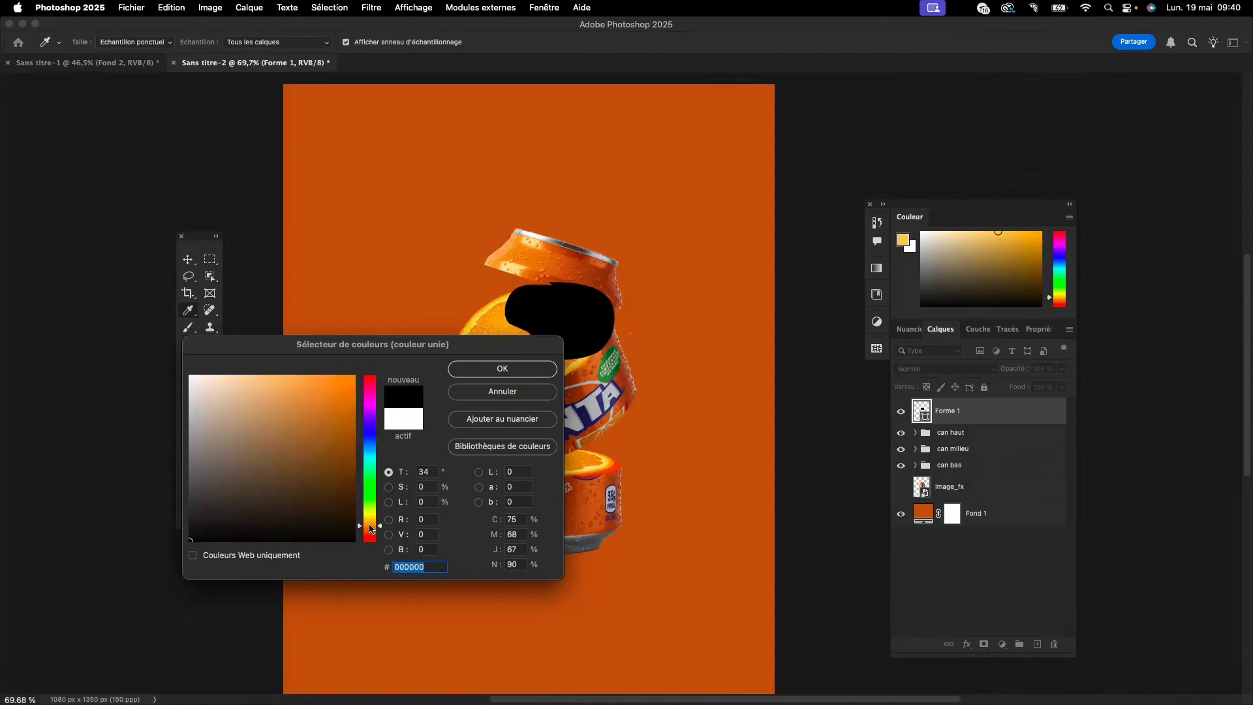
{"action": "left_click", "coordinate": [347, 514]}
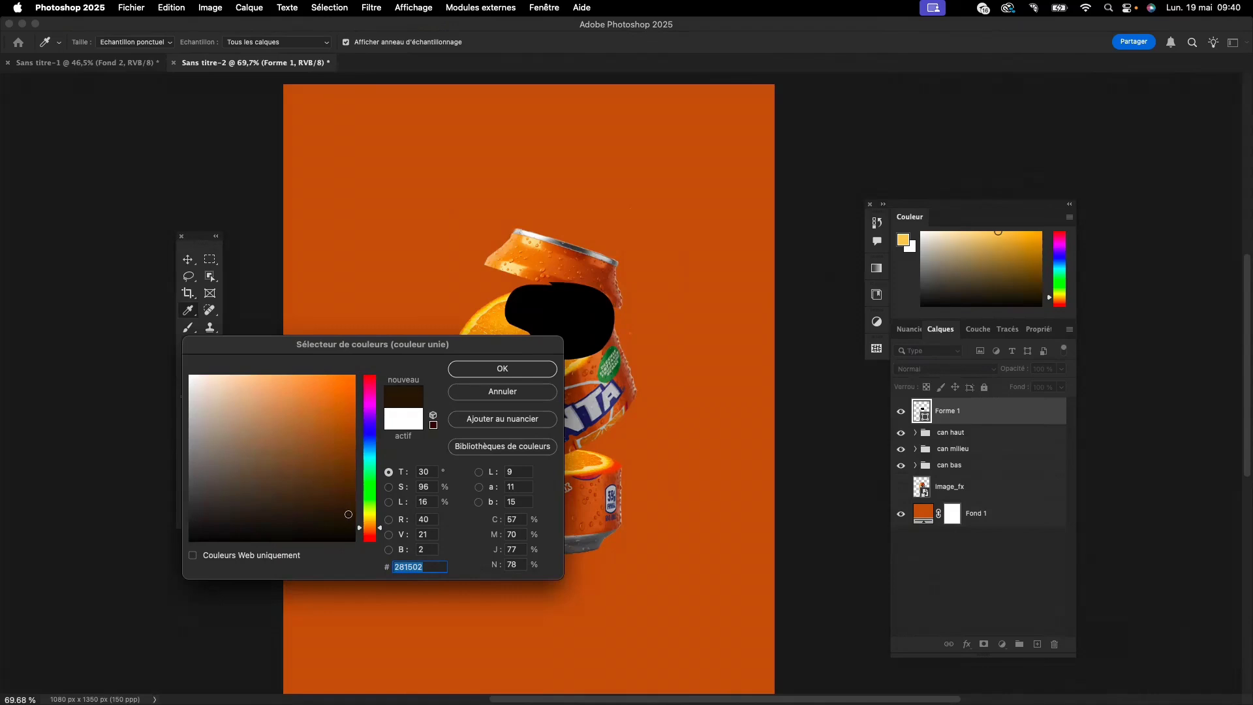
{"action": "left_click_drag", "start_coordinate": [349, 514], "coordinate": [351, 518]}
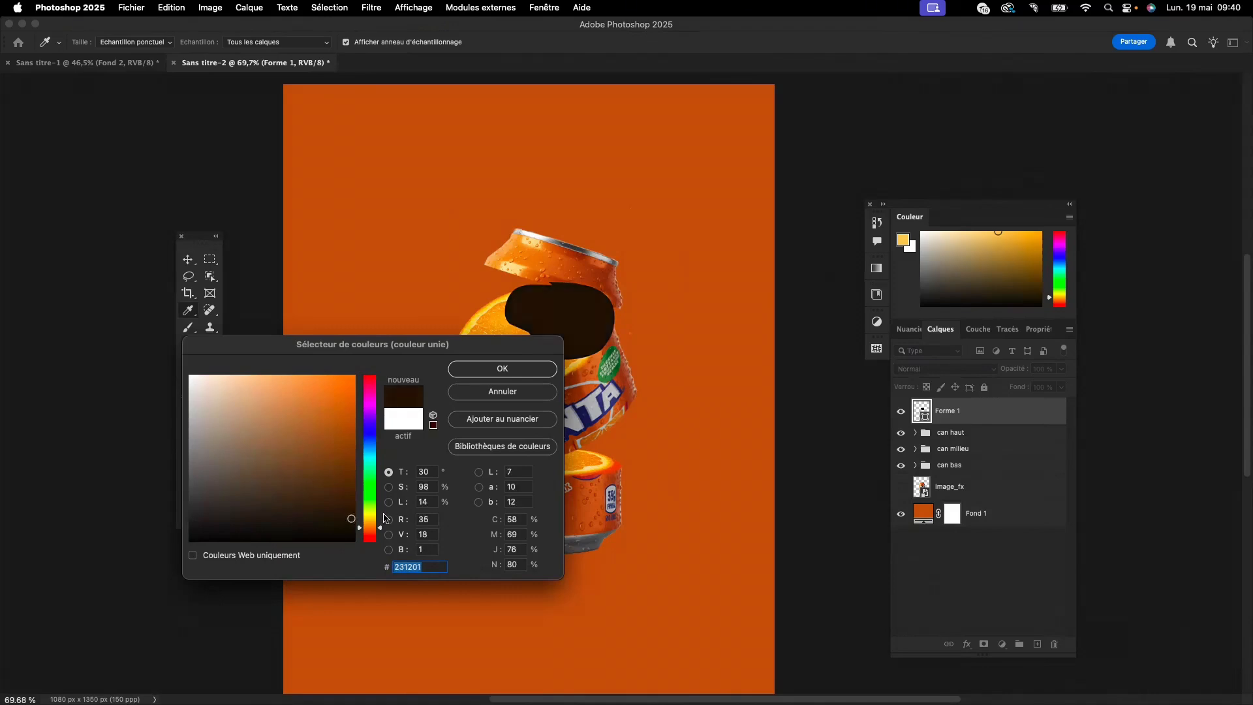
{"action": "left_click", "coordinate": [503, 370]}
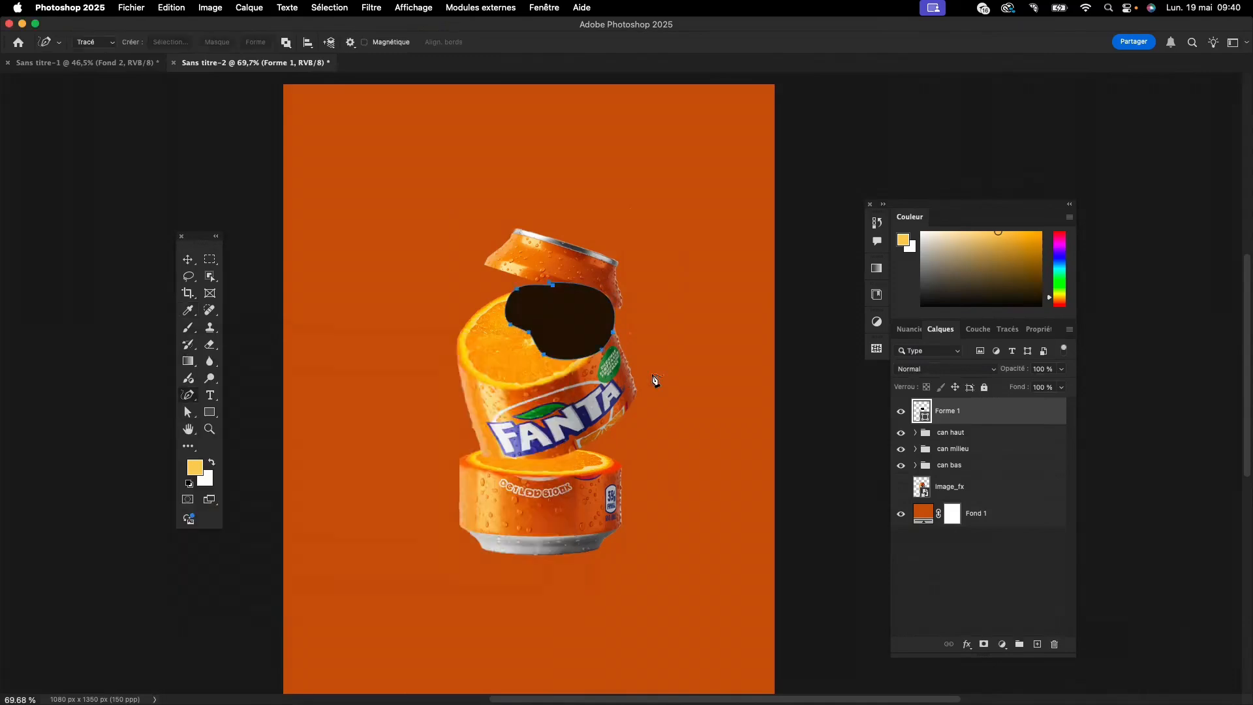
- Try to place the dark "Forme 1" shape layer underneath the "can haut" group
{"action": "left_click", "coordinate": [188, 259]}
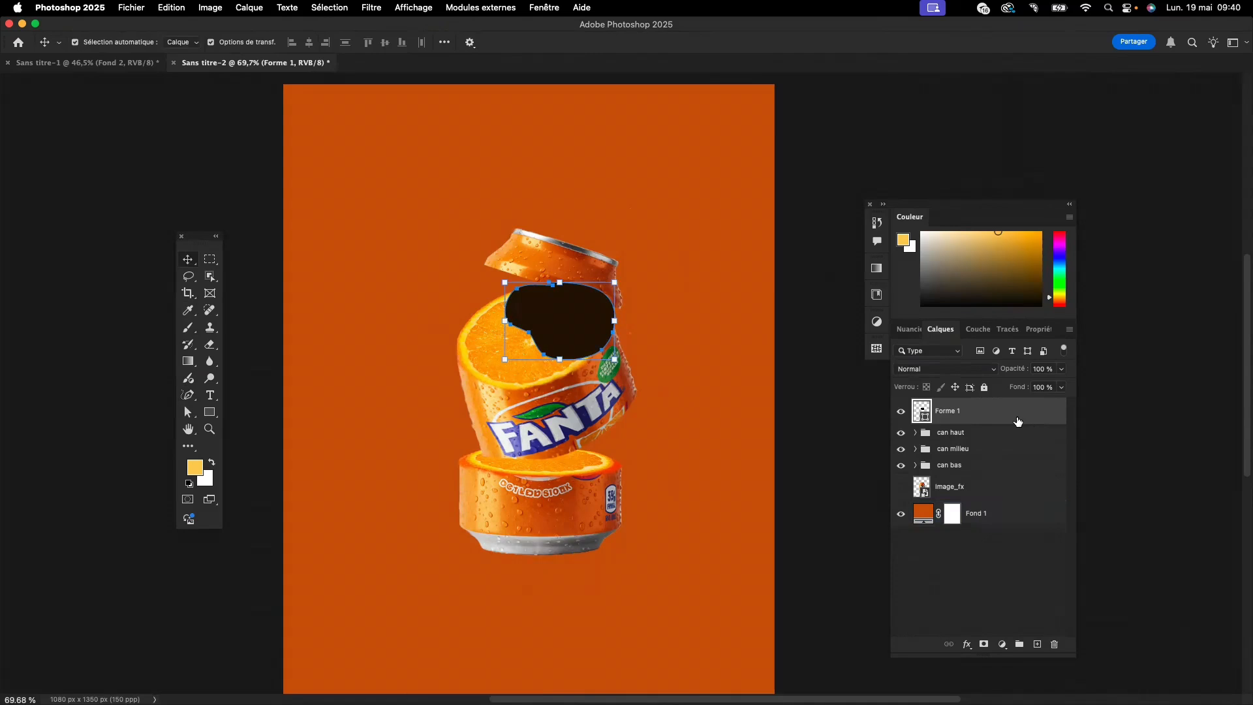
{"action": "left_click", "coordinate": [436, 190]}
{"action": "left_click", "coordinate": [847, 316]}
{"action": "left_click", "coordinate": [911, 433]}
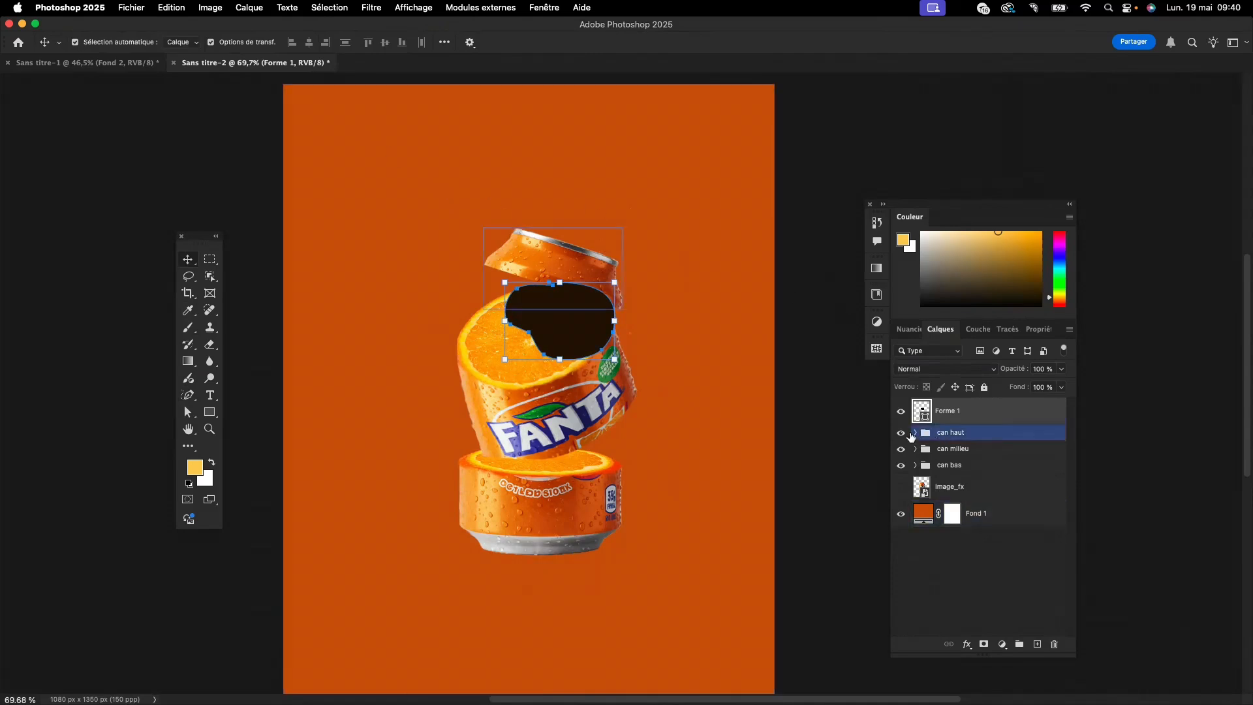
{"action": "left_click", "coordinate": [914, 433]}
{"action": "left_click", "coordinate": [978, 418]}
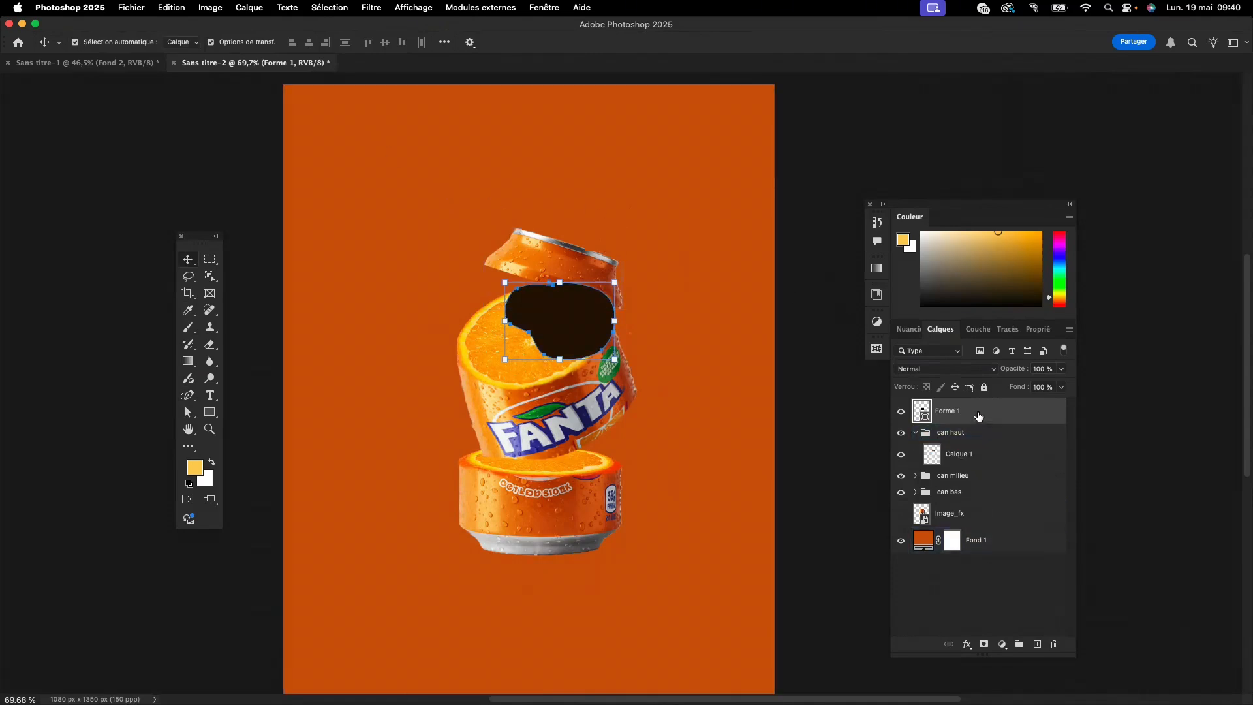
{"action": "left_click", "coordinate": [914, 432]}
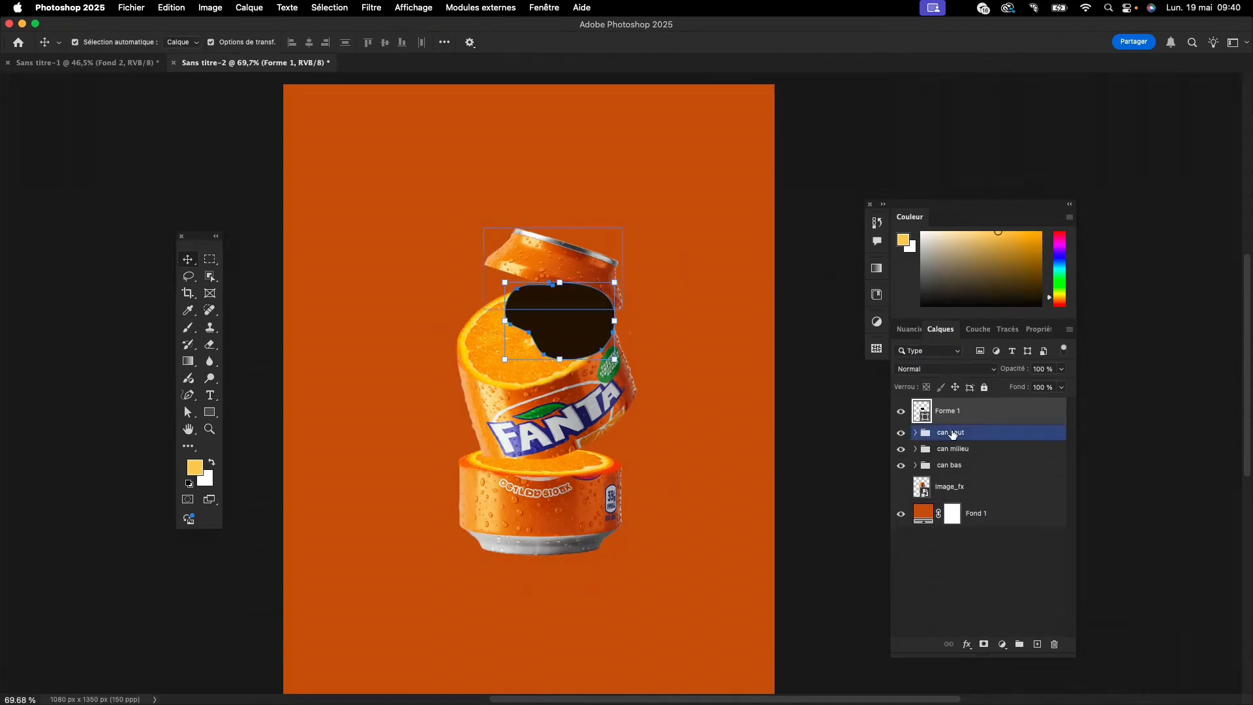
{"action": "left_click", "coordinate": [917, 450]}
{"action": "left_click_drag", "start_coordinate": [939, 411], "coordinate": [957, 436]}
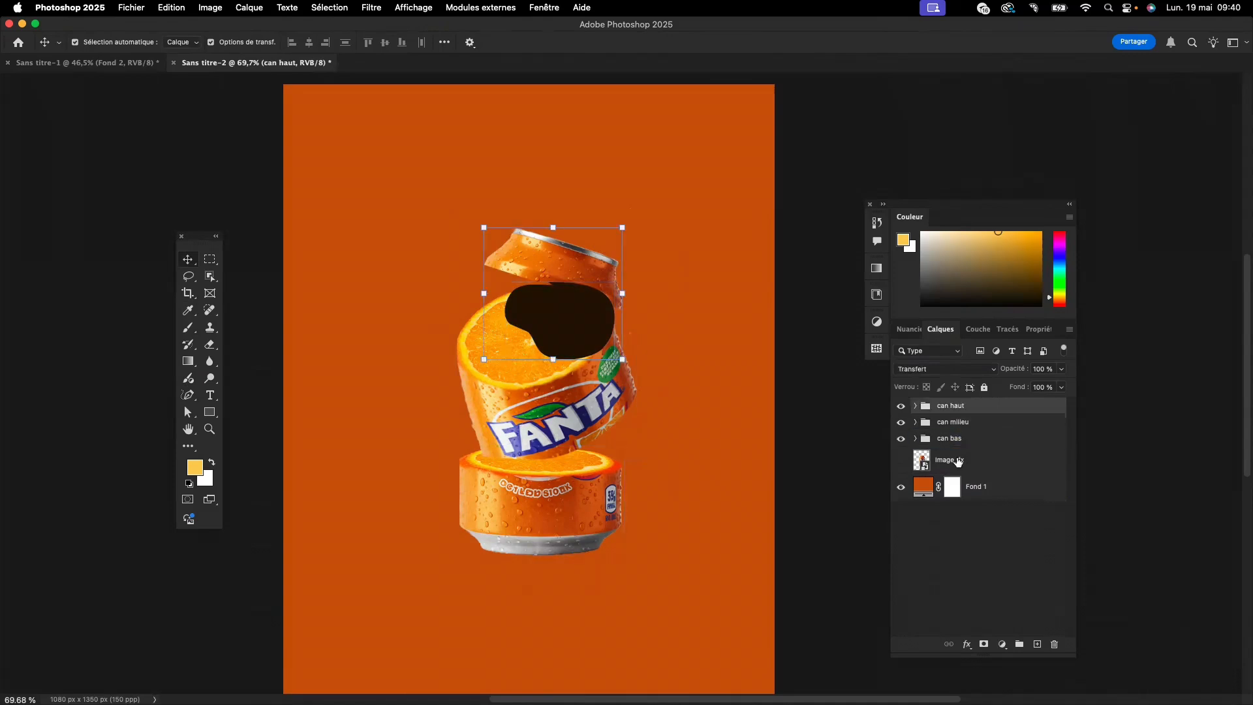
- Place "Forme 1" between the "can haut" and "can milieu" groups, and leave both groups collapsed
{"action": "left_click", "coordinate": [914, 422]}
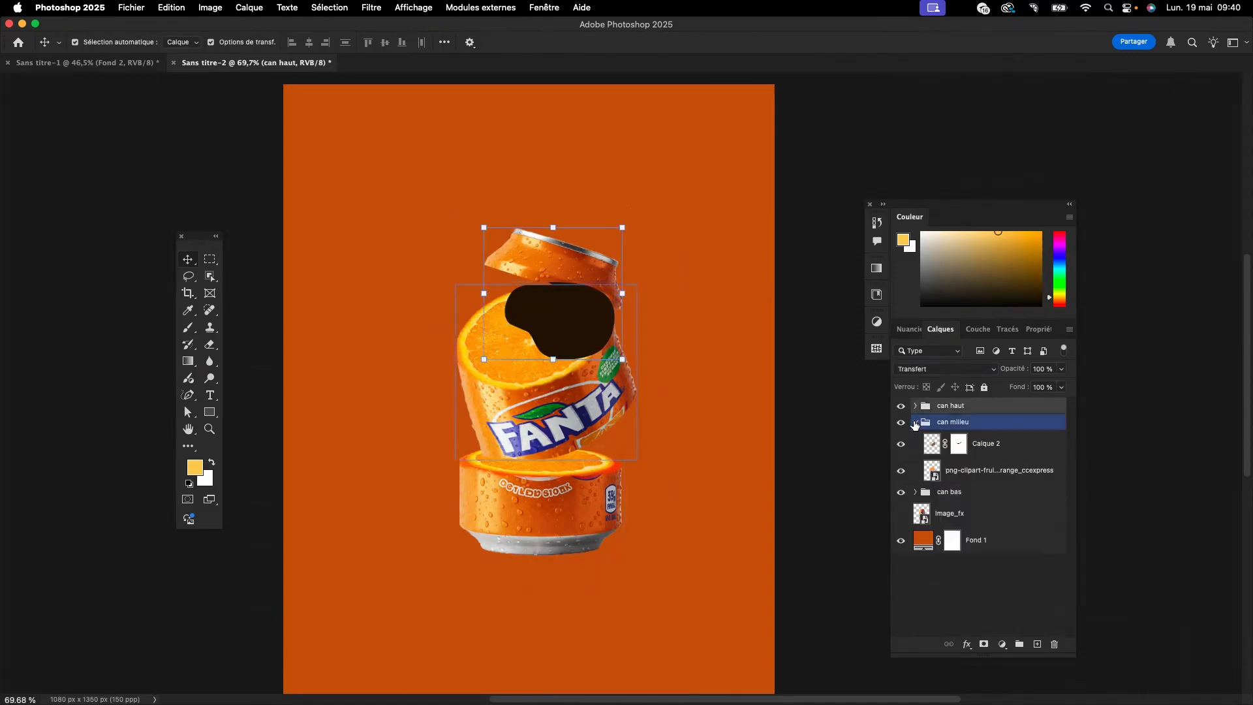
{"action": "left_click", "coordinate": [916, 407]}
{"action": "mouse_move", "coordinate": [968, 439]}
{"action": "left_mouse_down"}
{"action": "mouse_move", "coordinate": [969, 488]}
{"action": "mouse_move", "coordinate": [966, 449]}
{"action": "left_mouse_up"}
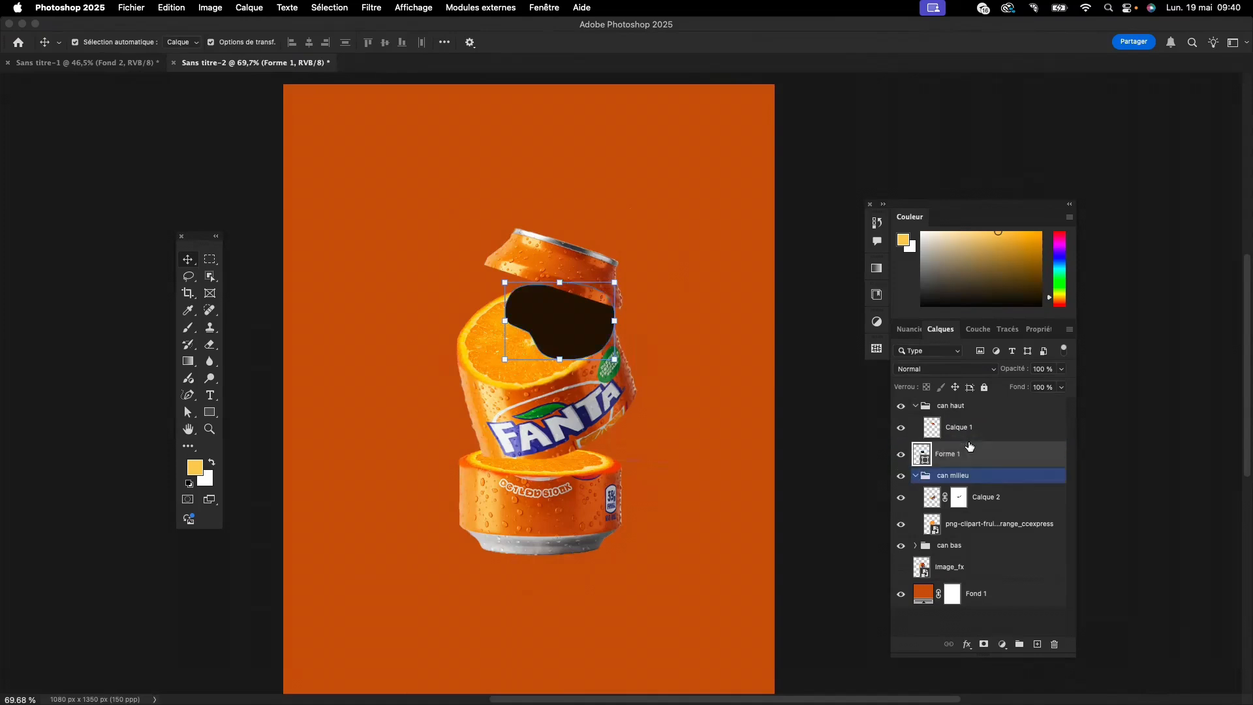
{"action": "left_click", "coordinate": [915, 406]}
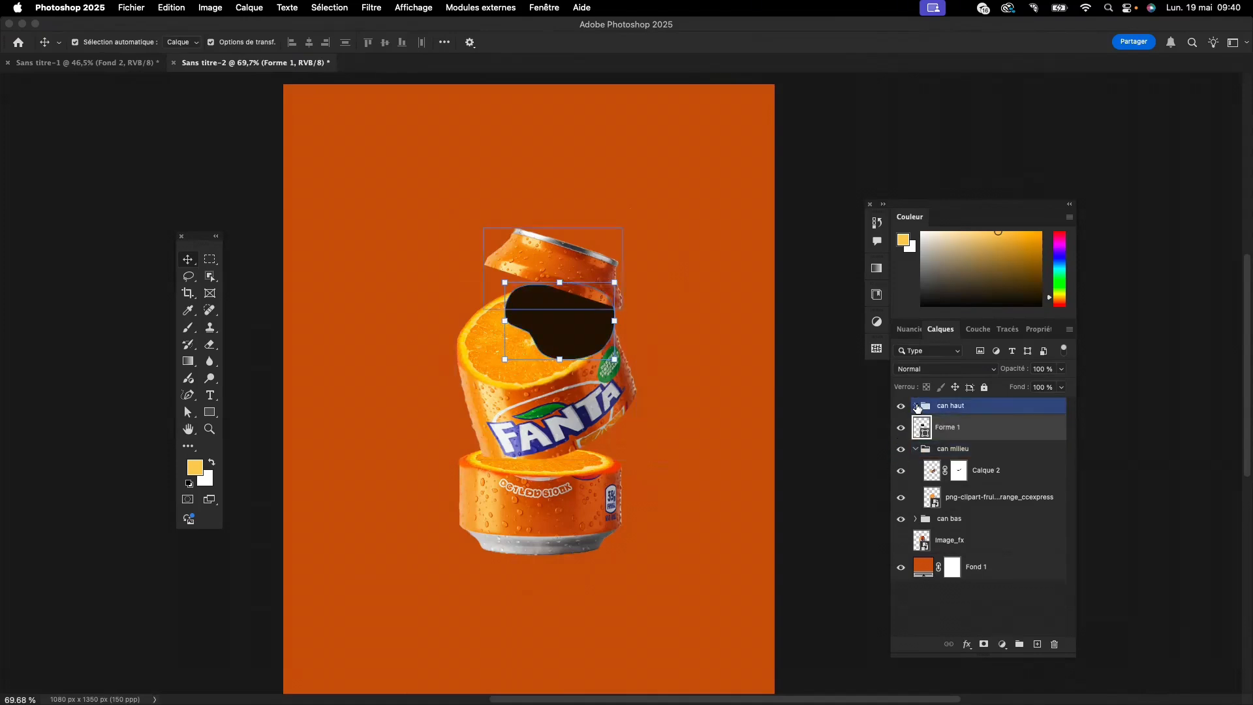
{"action": "left_click", "coordinate": [916, 450]}
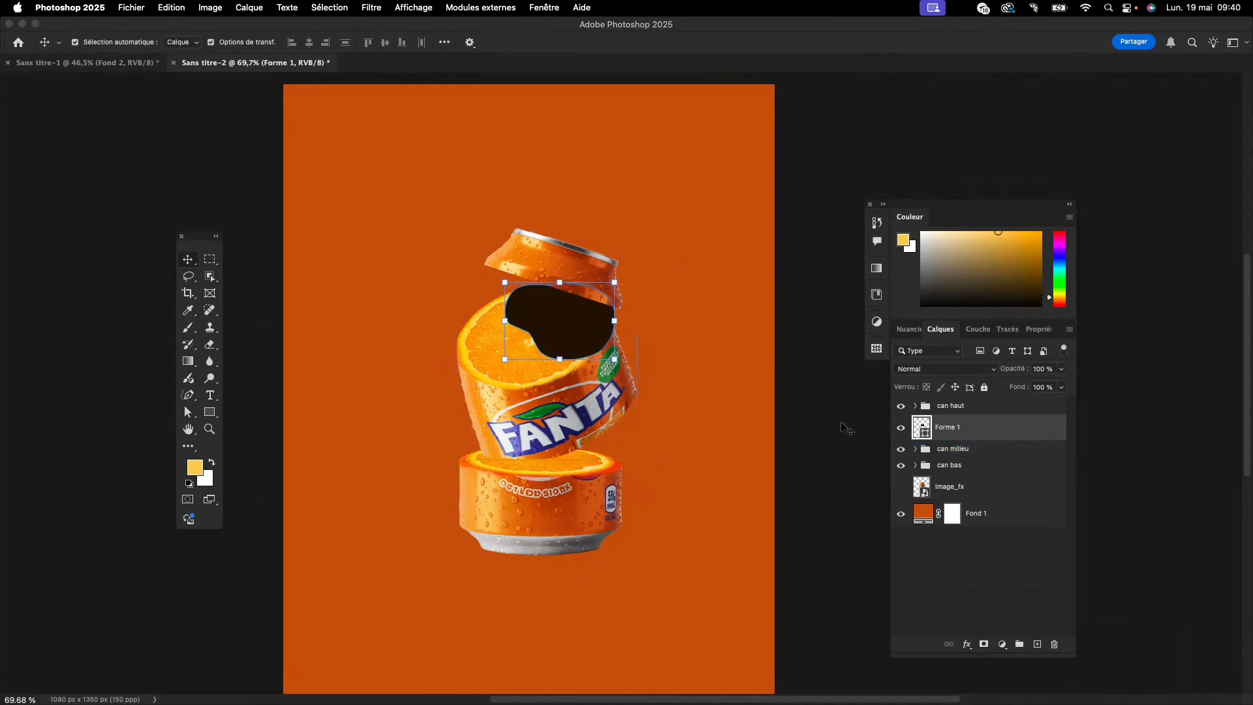
- Convert "Forme 1" to a smart object and apply a Gaussian Blur with a 38.8-pixel radius
{"action": "left_click", "coordinate": [378, 11]}
{"action": "mouse_move", "coordinate": [400, 209]}
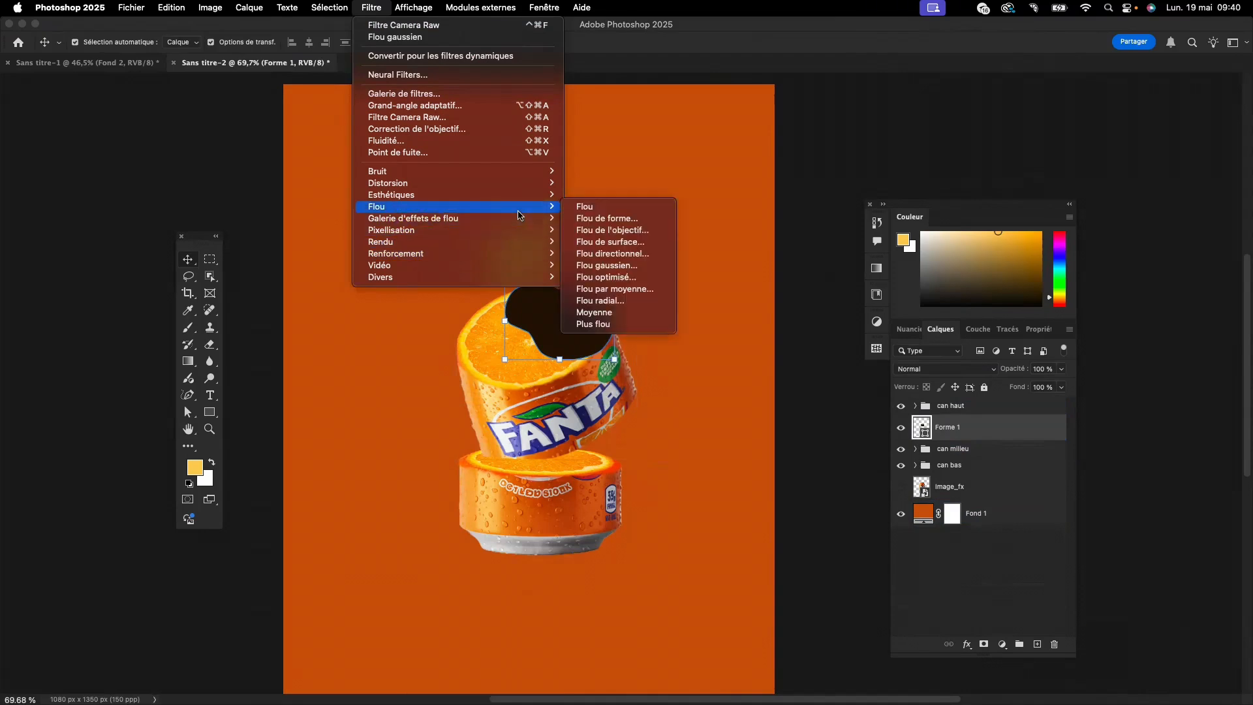
{"action": "left_click", "coordinate": [600, 265]}
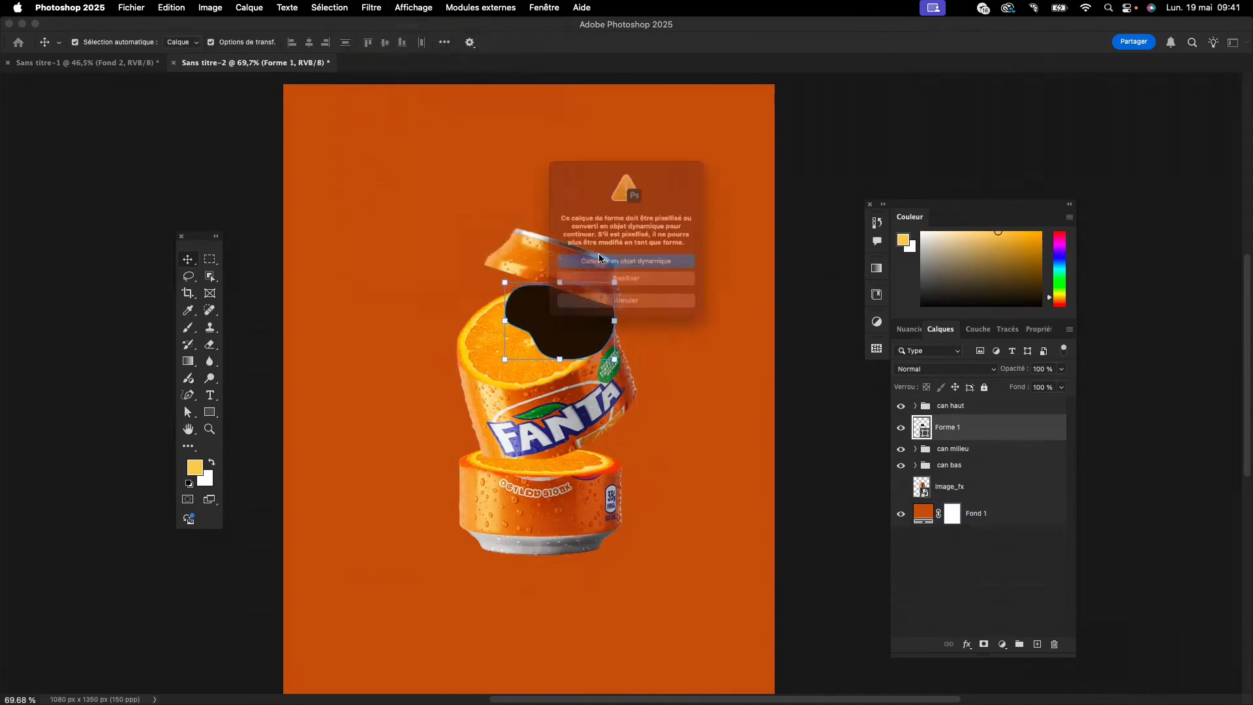
{"action": "left_click", "coordinate": [600, 261]}
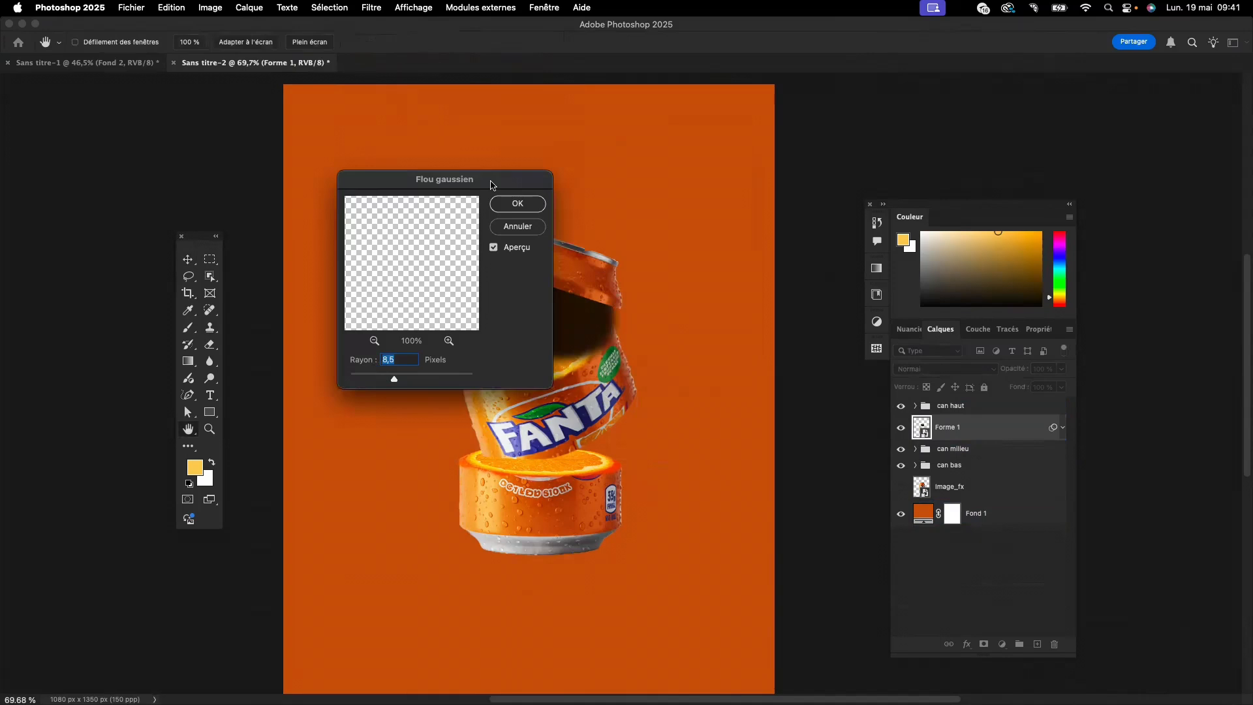
{"action": "left_click_drag", "start_coordinate": [465, 176], "coordinate": [357, 124]}
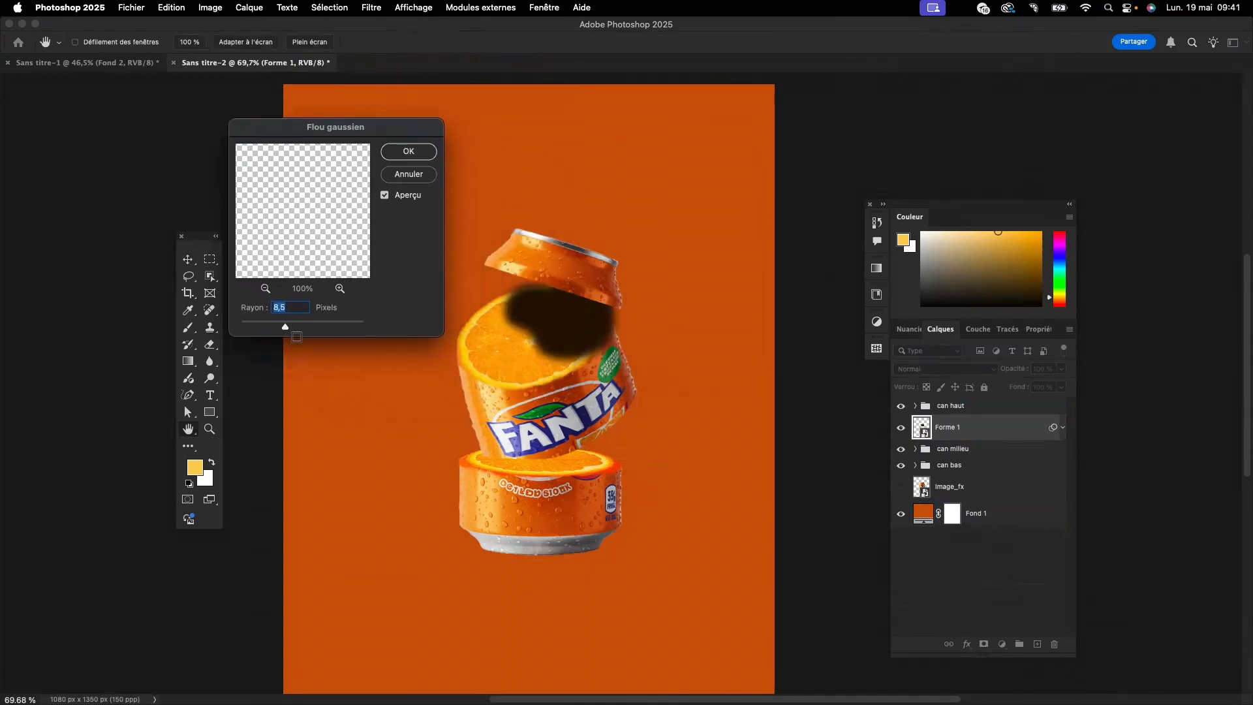
{"action": "left_click_drag", "start_coordinate": [295, 332], "coordinate": [304, 326]}
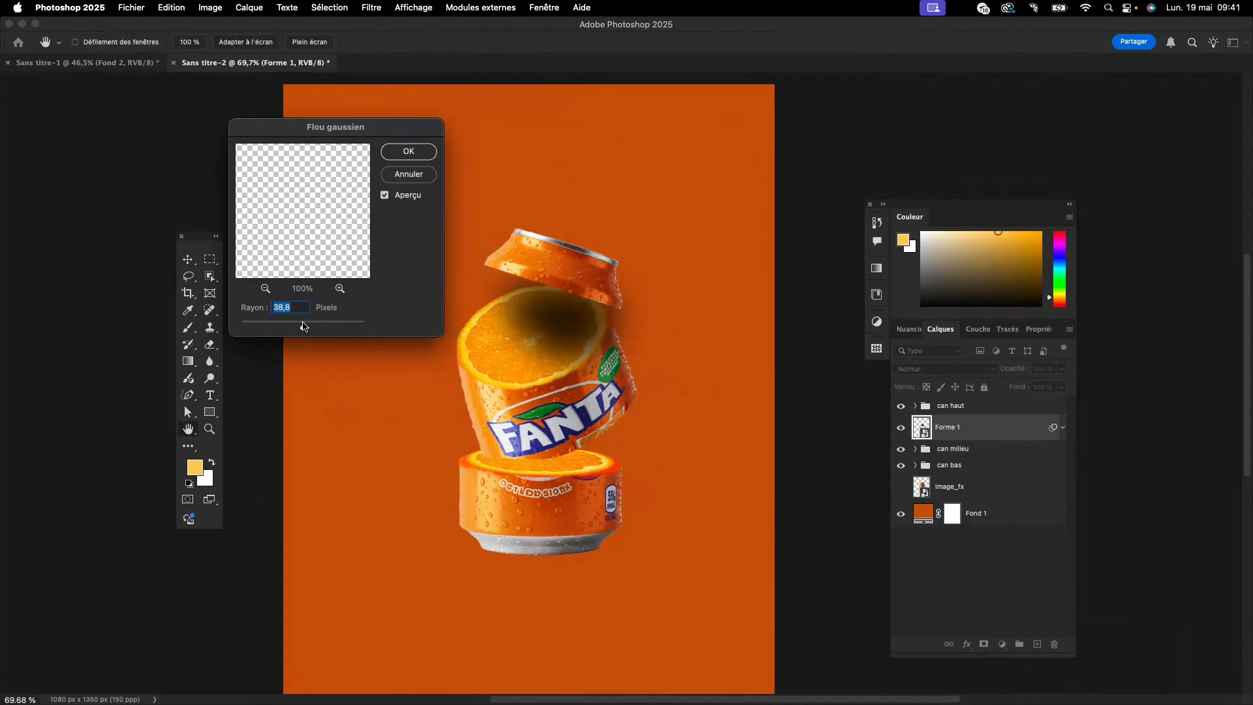
{"action": "left_click", "coordinate": [408, 151]}
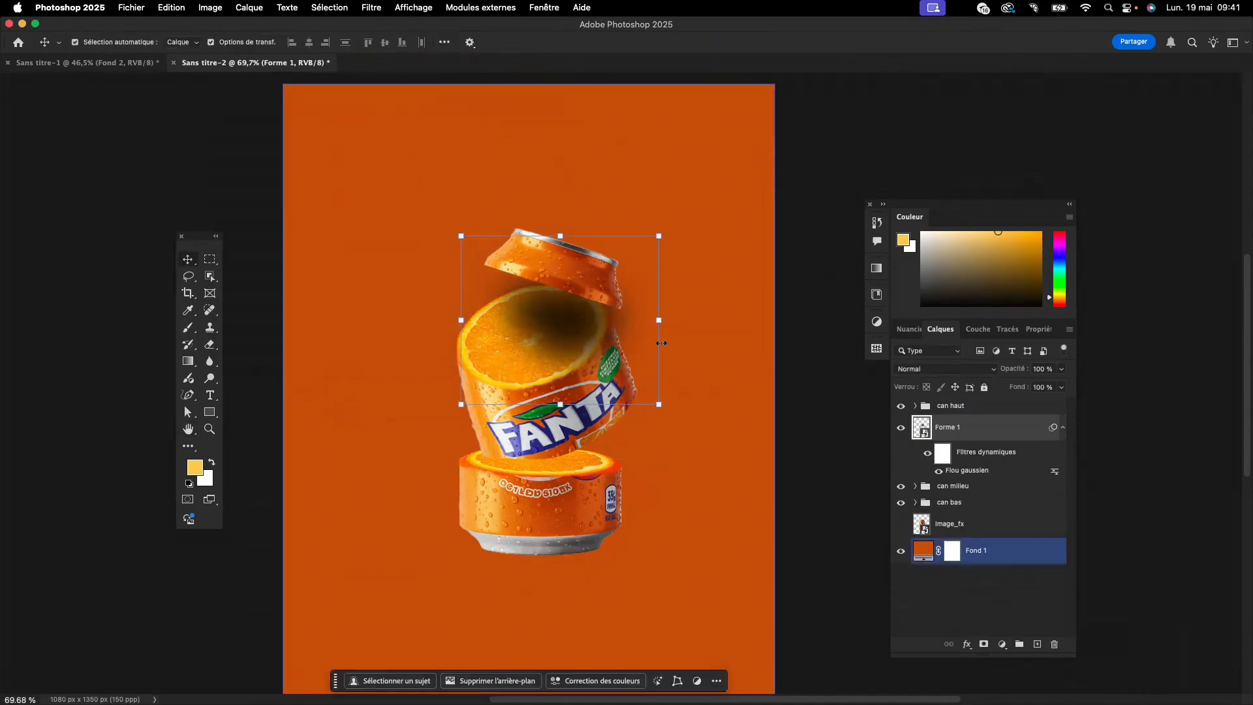
- Clip the blurred "Forme 1" shadow to the "can milieu" group
{"action": "left_click", "coordinate": [556, 345]}
{"action": "left_click", "coordinate": [988, 484]}
{"action": "left_click_drag", "start_coordinate": [988, 483], "coordinate": [997, 475]}
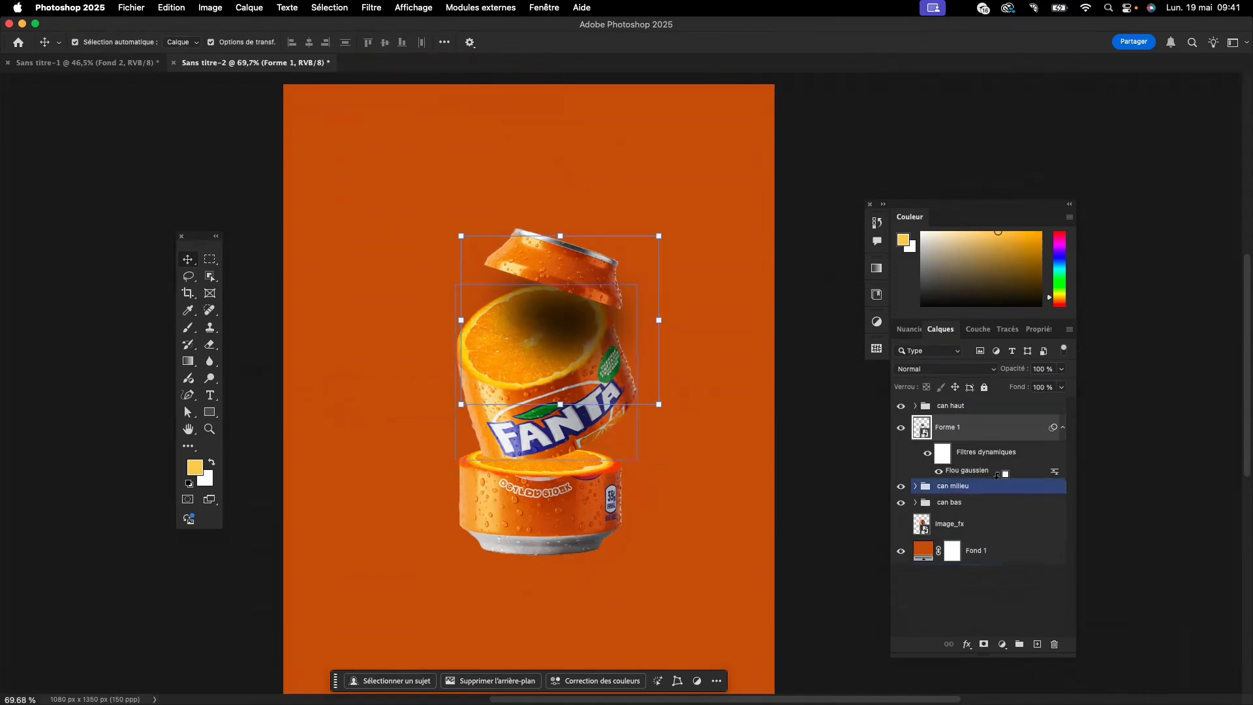
{"action": "left_click", "coordinate": [997, 474], "text": "alt"}
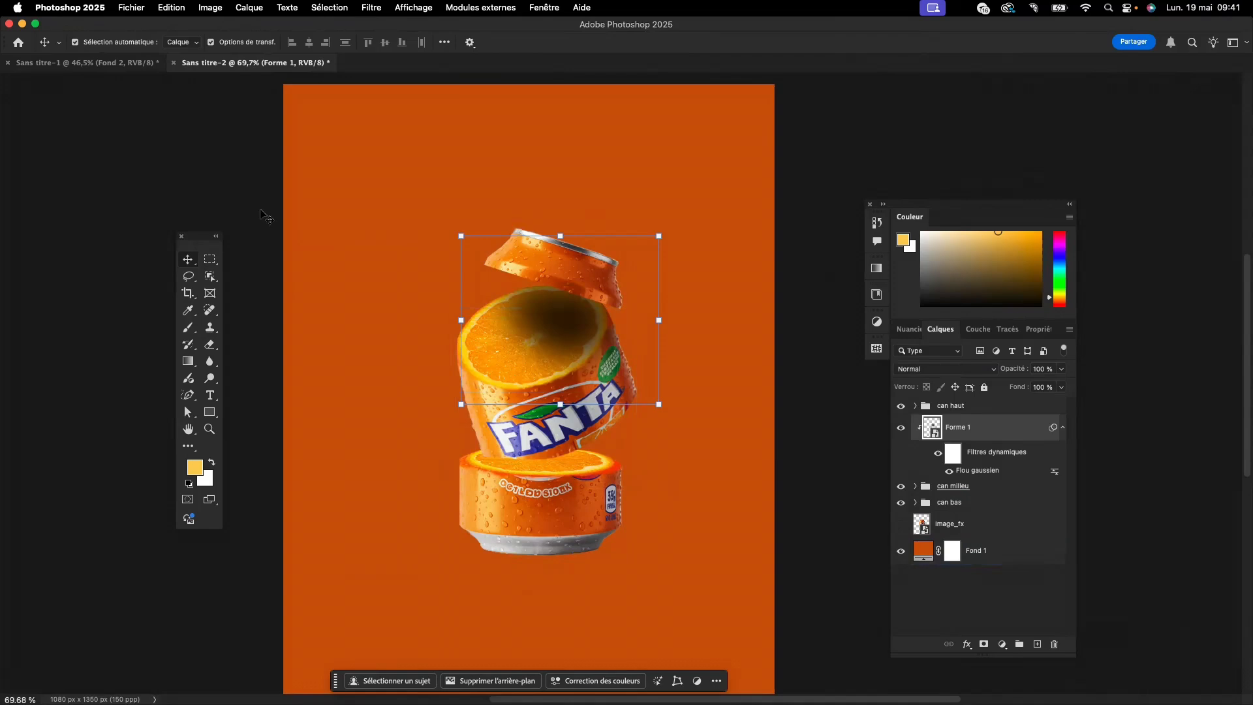
- On a new layer directly above the "can bas" group, draw a freehand shape over the bottom orange slice beneath the middle section
{"action": "left_click", "coordinate": [187, 395]}
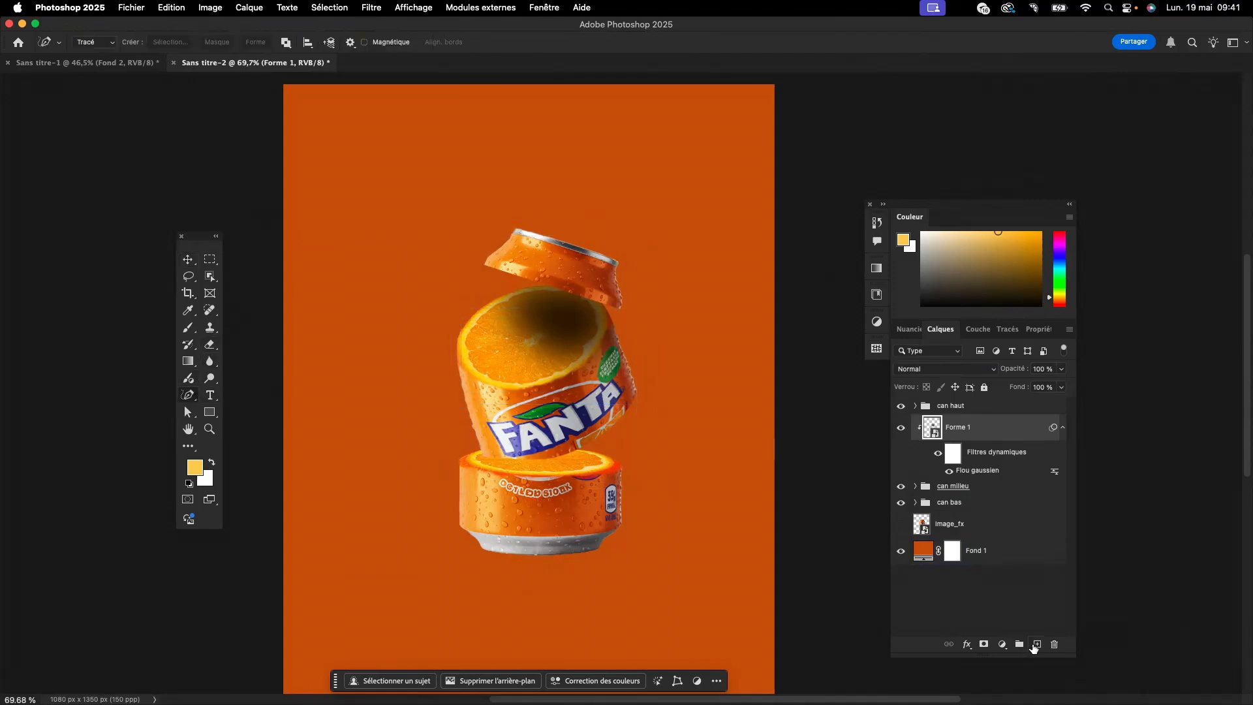
{"action": "left_click", "coordinate": [1037, 644]}
{"action": "left_click_drag", "start_coordinate": [982, 429], "coordinate": [990, 522]}
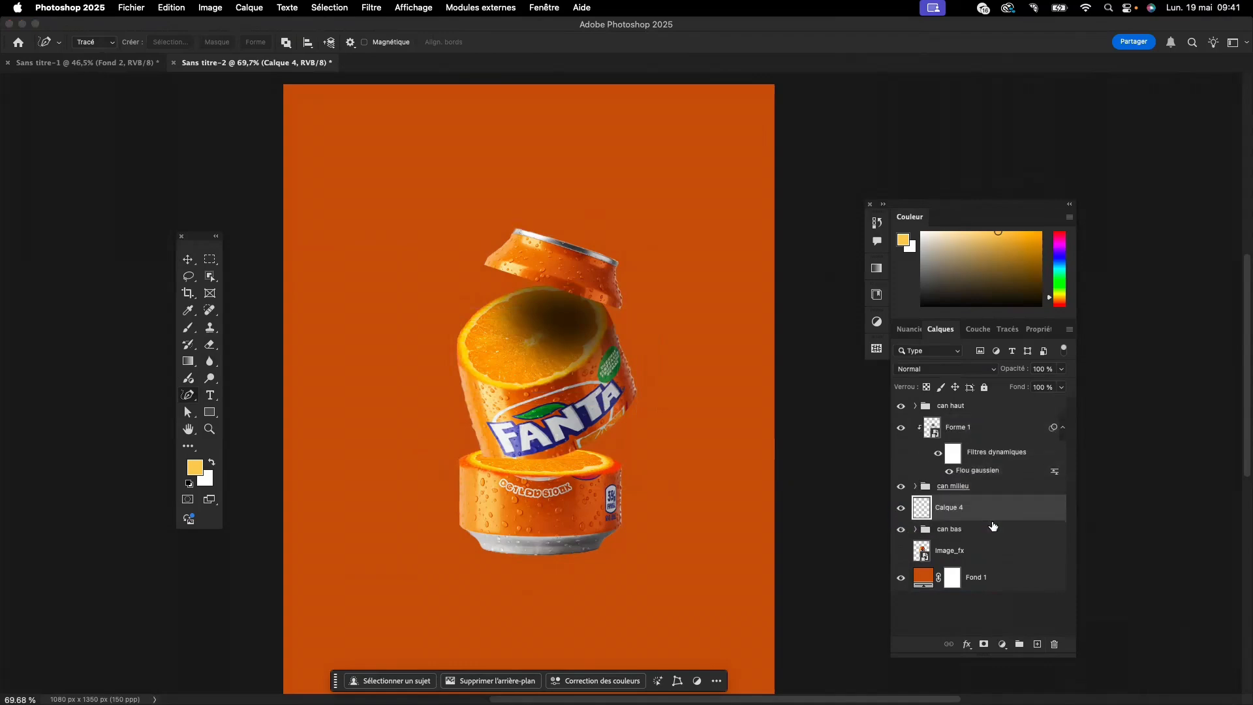
{"action": "left_click", "coordinate": [479, 455]}
{"action": "left_click", "coordinate": [581, 459]}
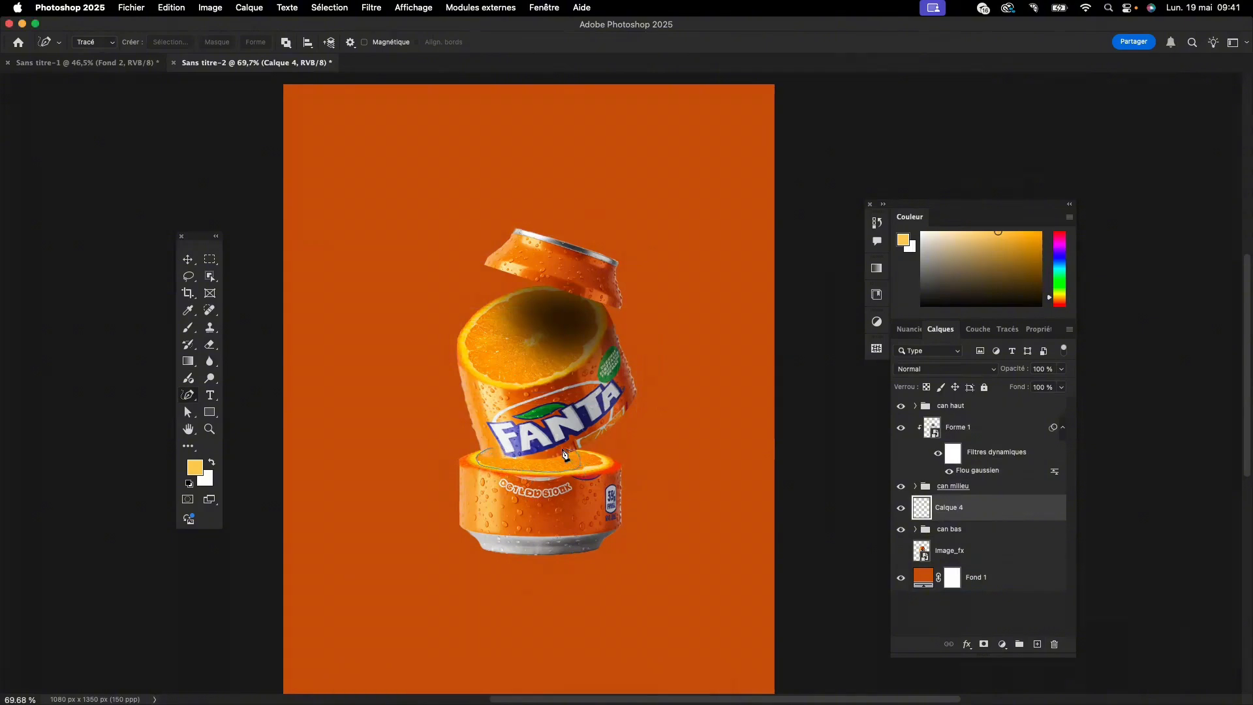
{"action": "left_click_drag", "start_coordinate": [478, 456], "coordinate": [493, 450]}
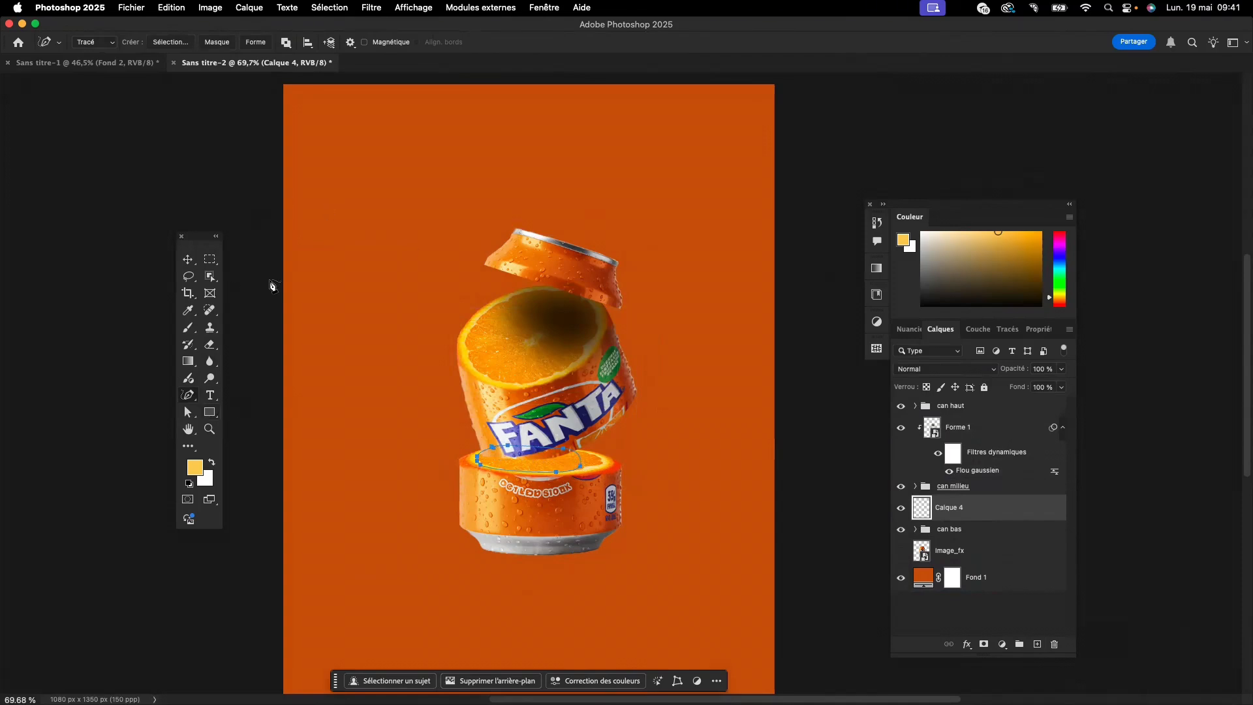
{"action": "left_click", "coordinate": [256, 43]}
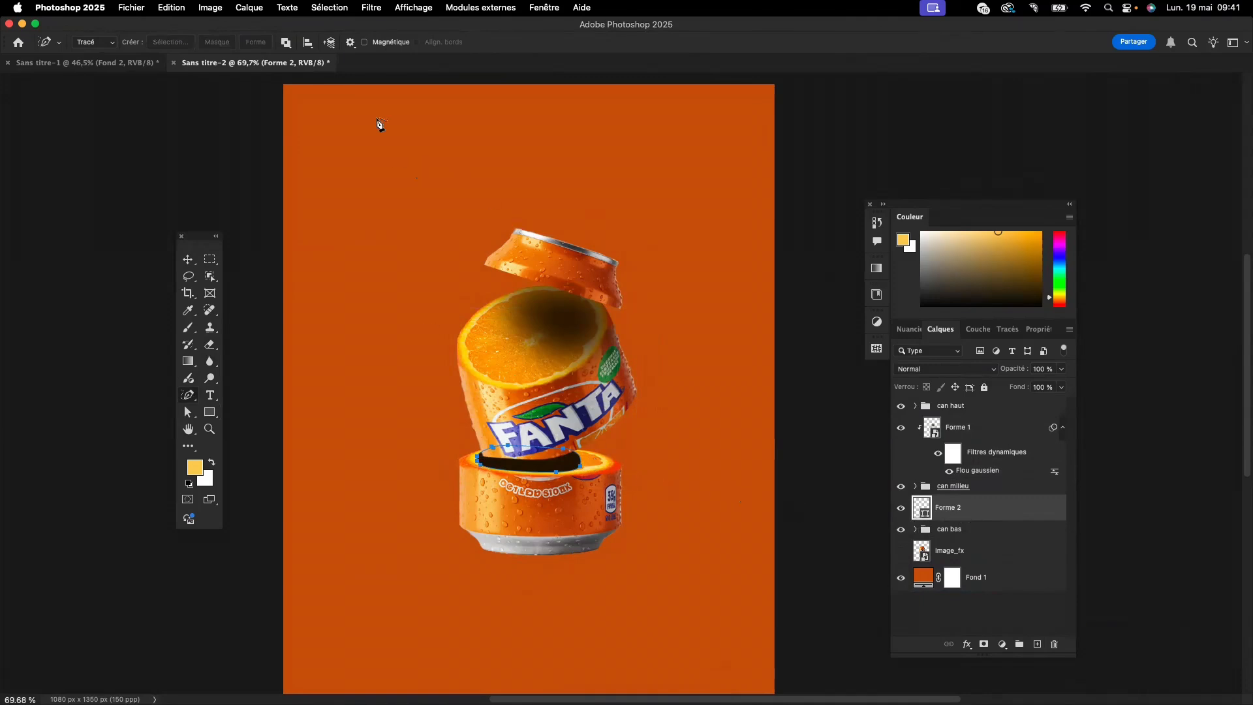
- Apply a 23.3-pixel Gaussian Blur to "Forme 2" as a smart object and clip it to the "can bas" group
{"action": "left_click", "coordinate": [370, 7]}
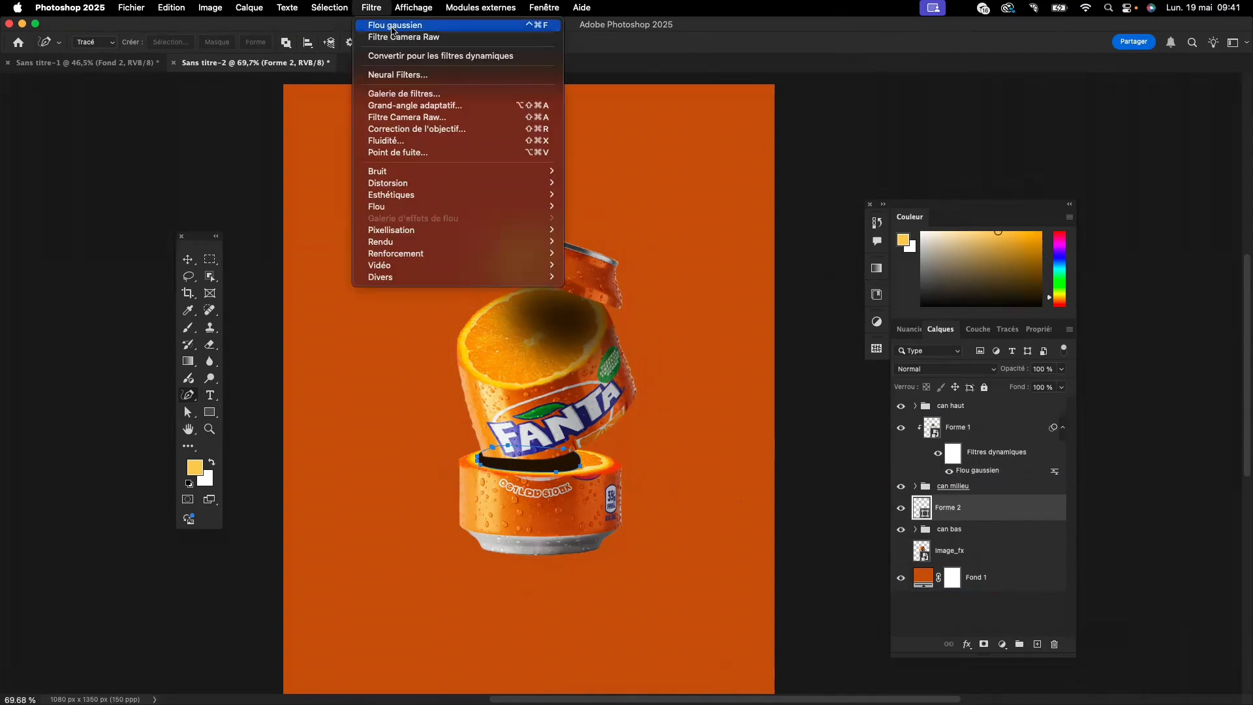
{"action": "mouse_move", "coordinate": [406, 207]}
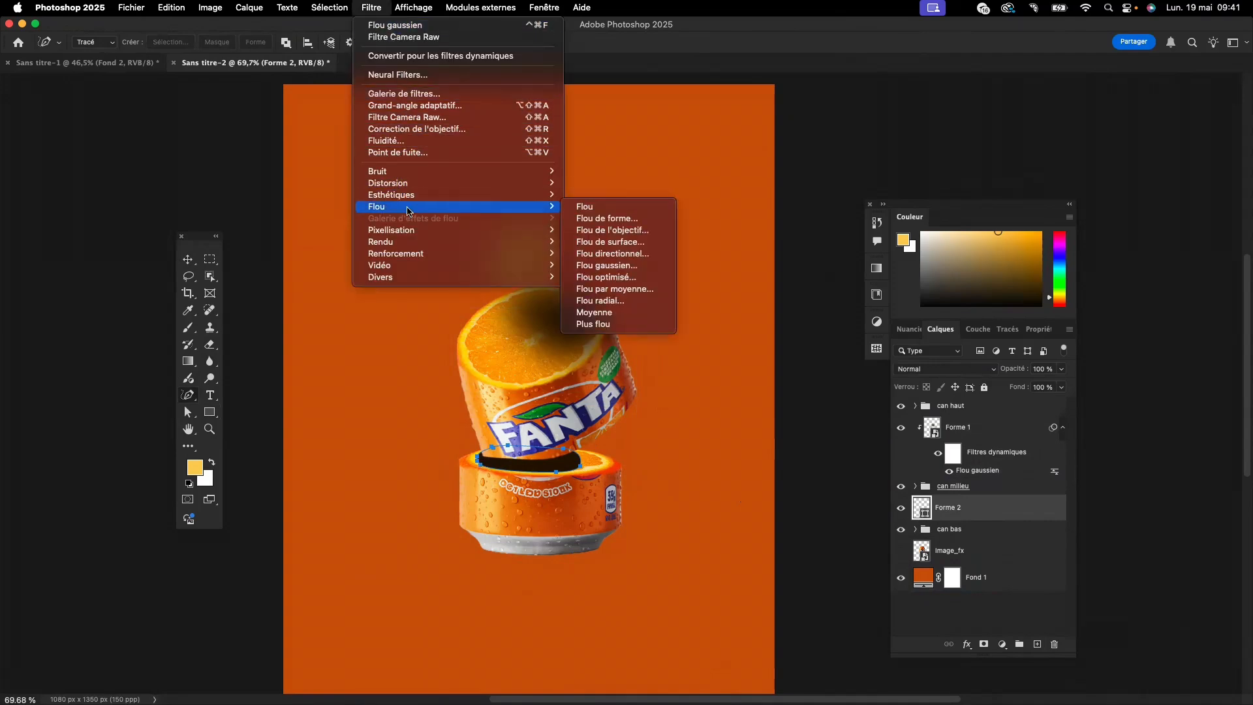
{"action": "left_click", "coordinate": [608, 265]}
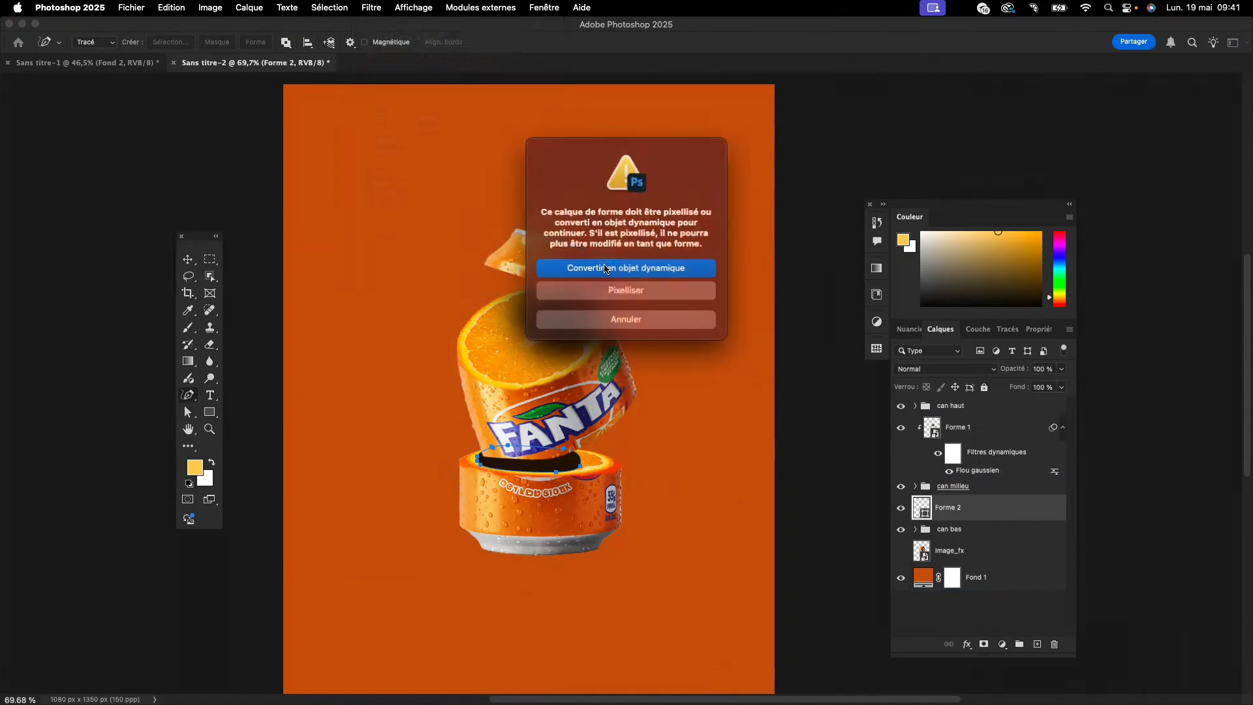
{"action": "left_click", "coordinate": [632, 269]}
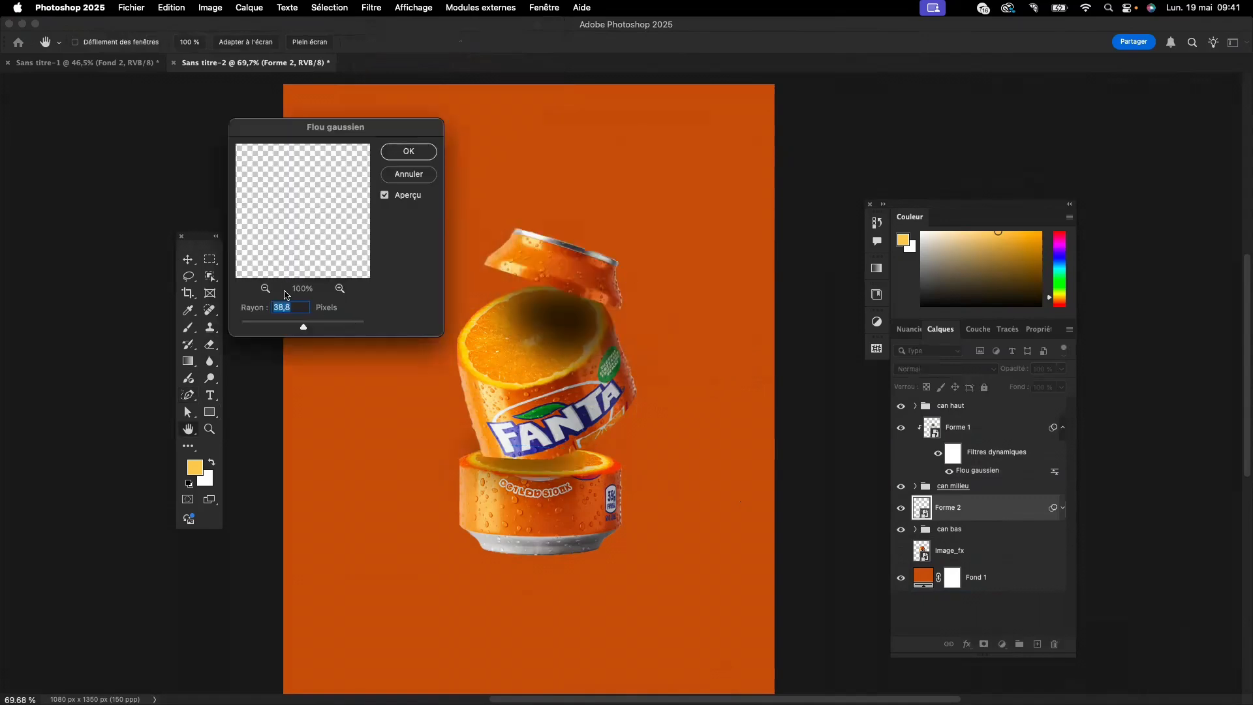
{"action": "left_click", "coordinate": [291, 328]}
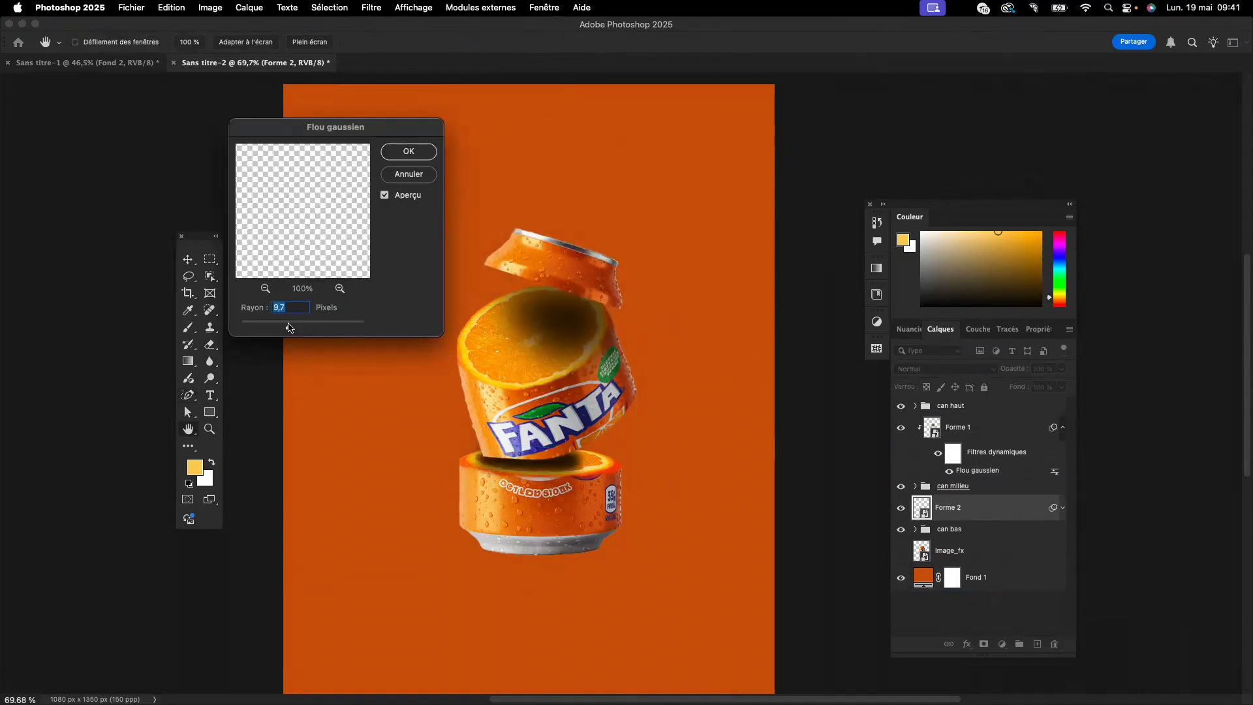
{"action": "left_click_drag", "start_coordinate": [291, 329], "coordinate": [293, 328]}
{"action": "left_click", "coordinate": [302, 327]}
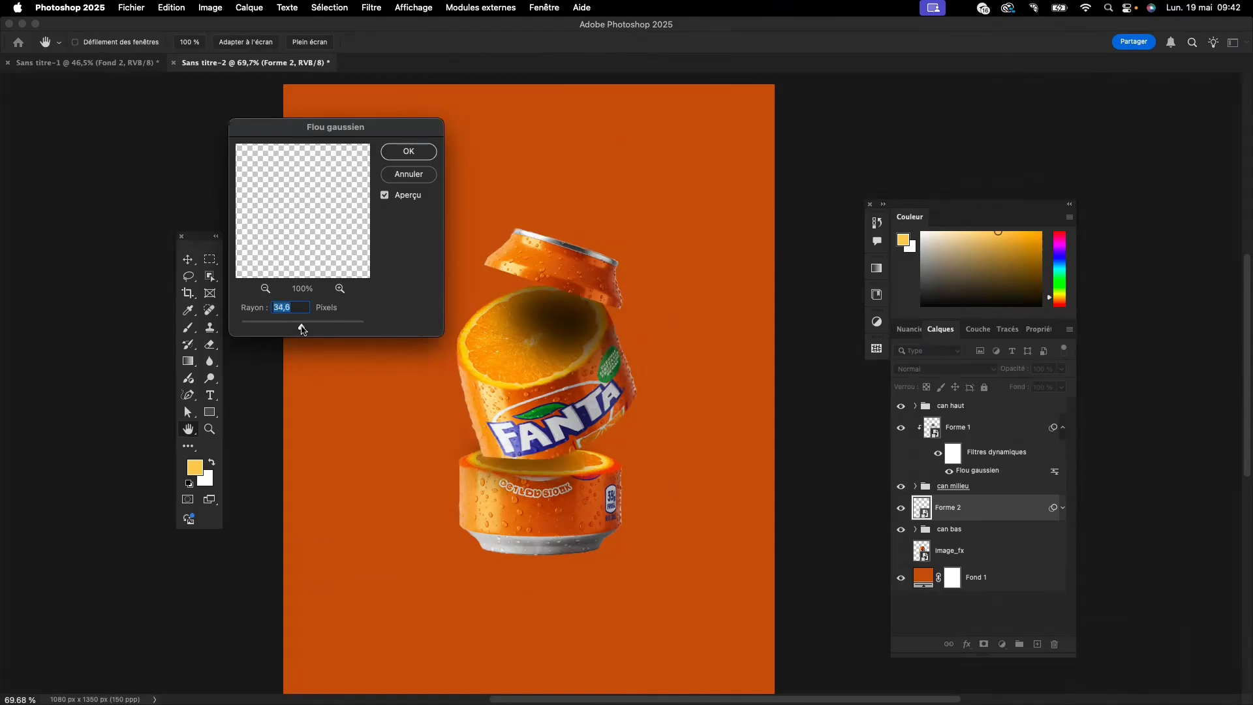
{"action": "left_click", "coordinate": [295, 329]}
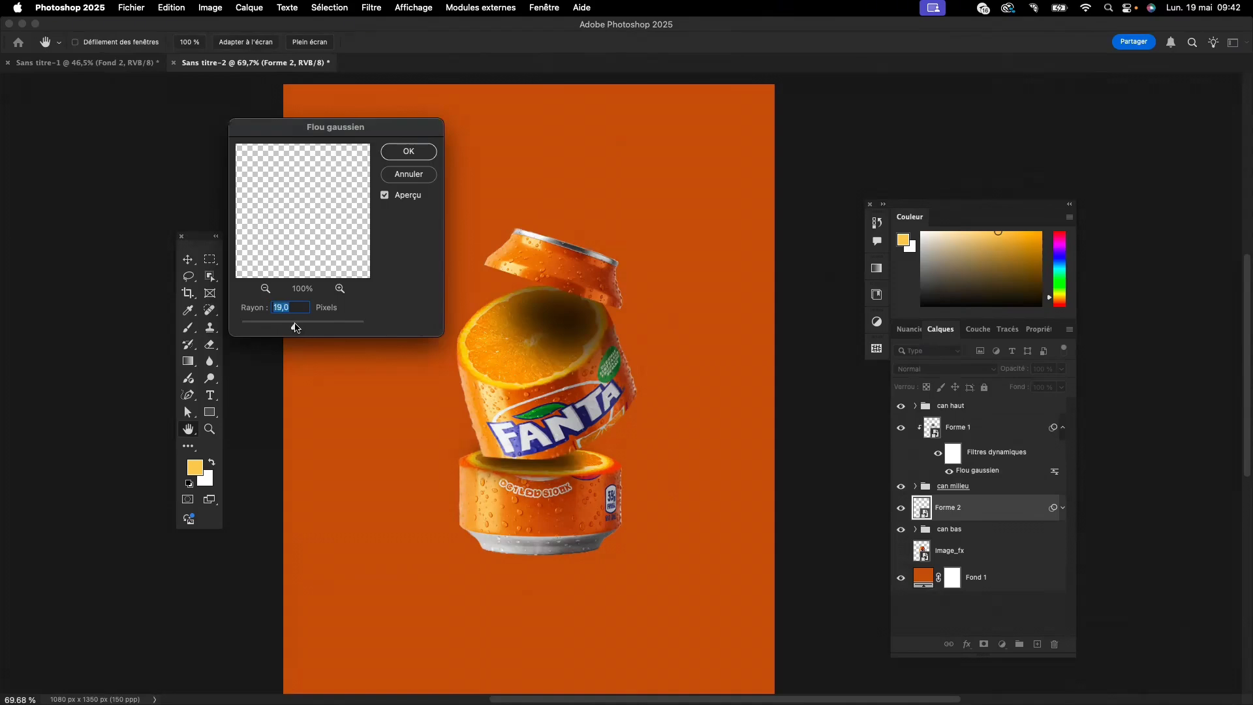
{"action": "left_click_drag", "start_coordinate": [295, 328], "coordinate": [297, 329]}
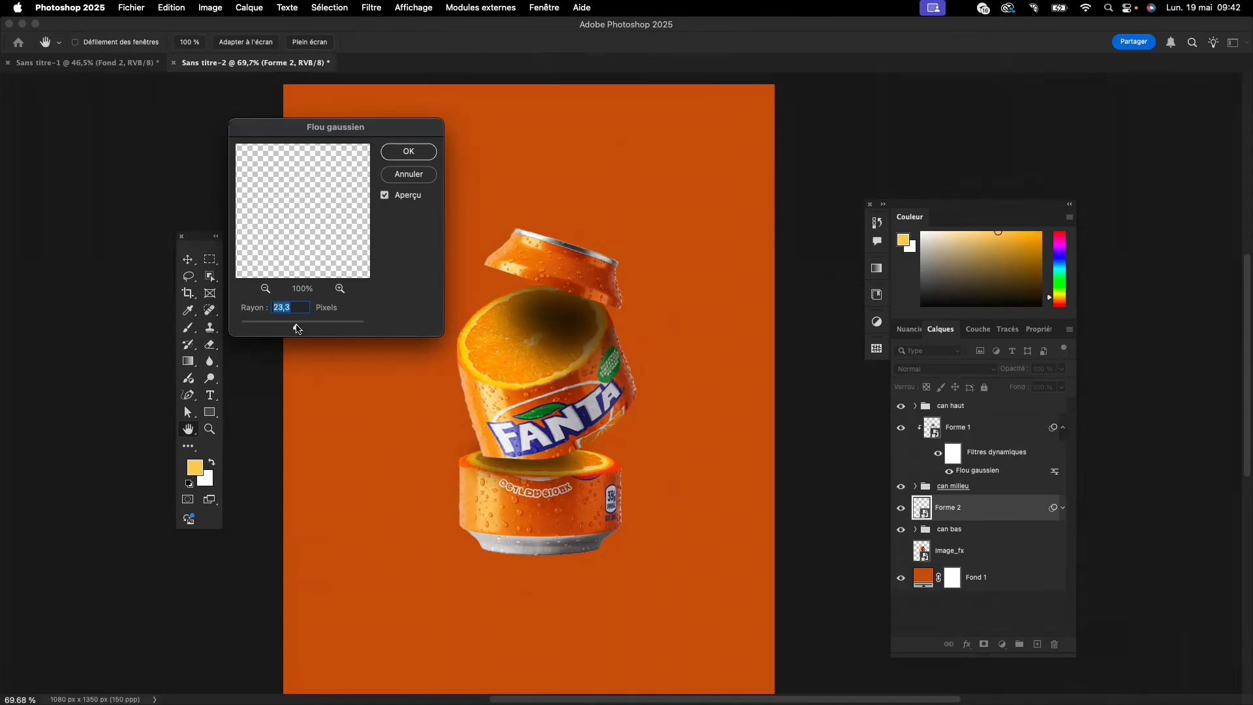
{"action": "left_click", "coordinate": [416, 152]}
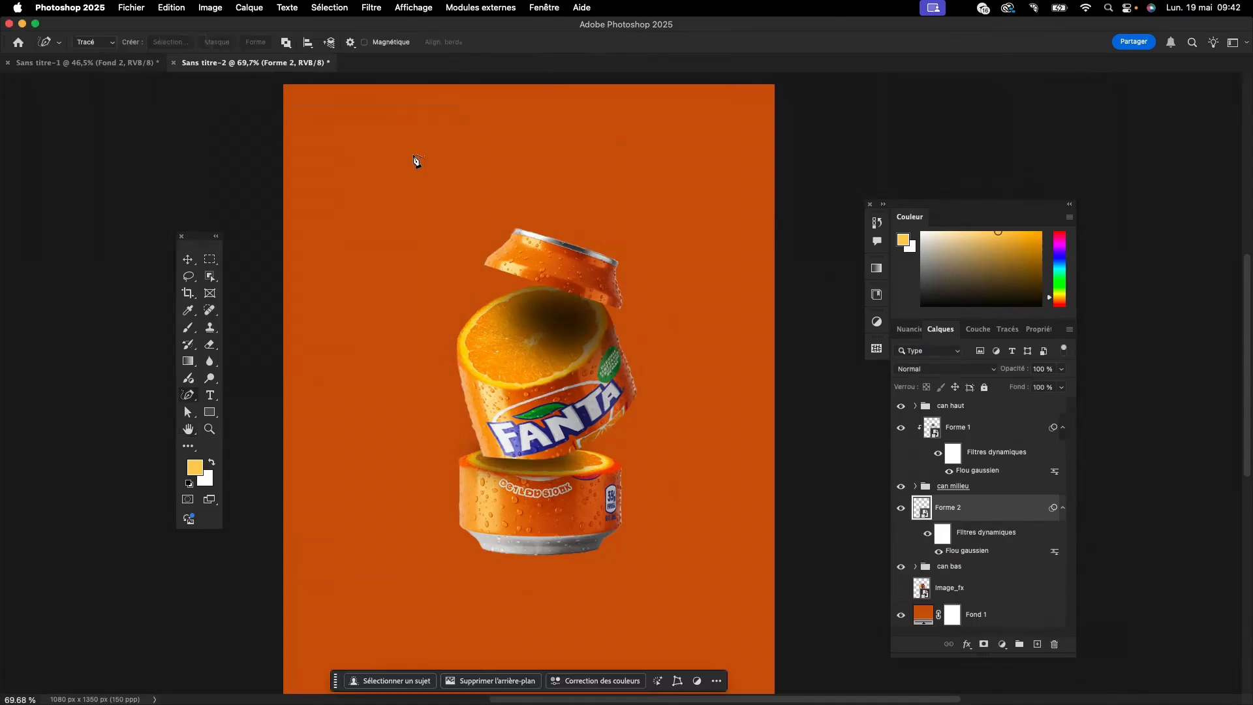
{"action": "left_click_drag", "start_coordinate": [994, 568], "coordinate": [994, 555]}
{"action": "left_click", "coordinate": [994, 555], "text": "alt"}
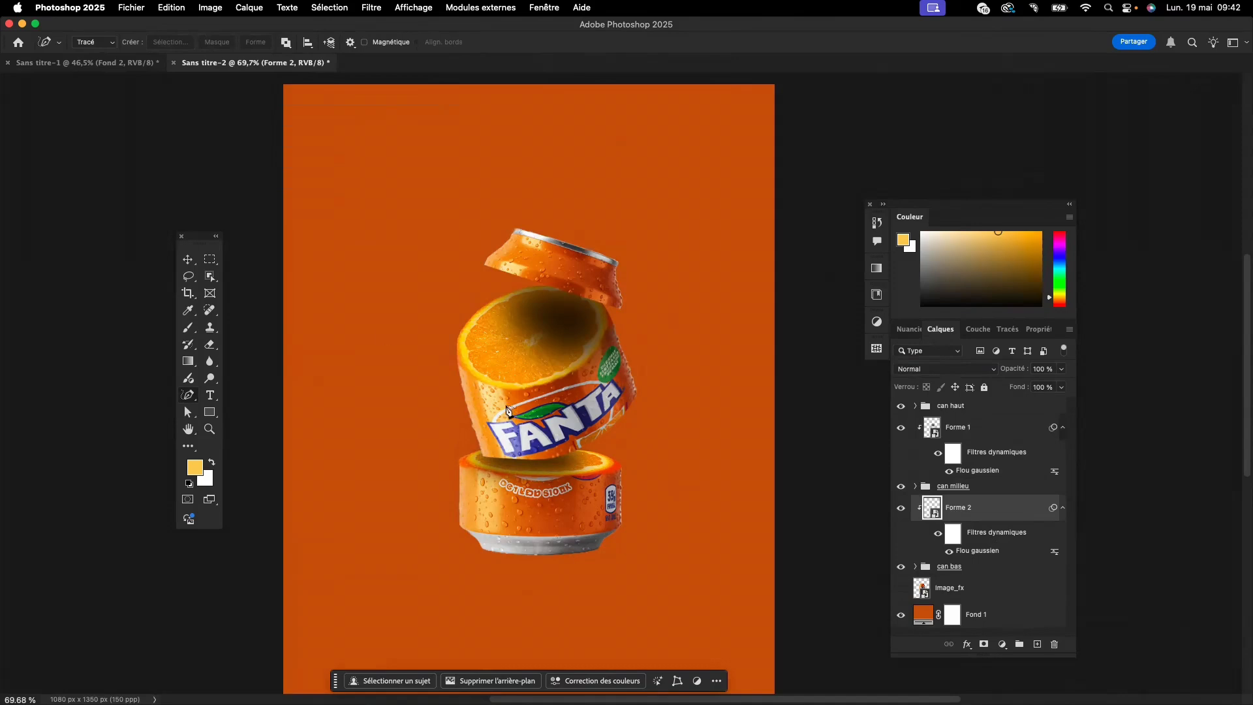
- Move the can's top section, middle section and middle orange slice together slightly upward, leaving the bottom section in place
{"action": "left_click", "coordinate": [188, 259]}
{"action": "left_click", "coordinate": [546, 314]}
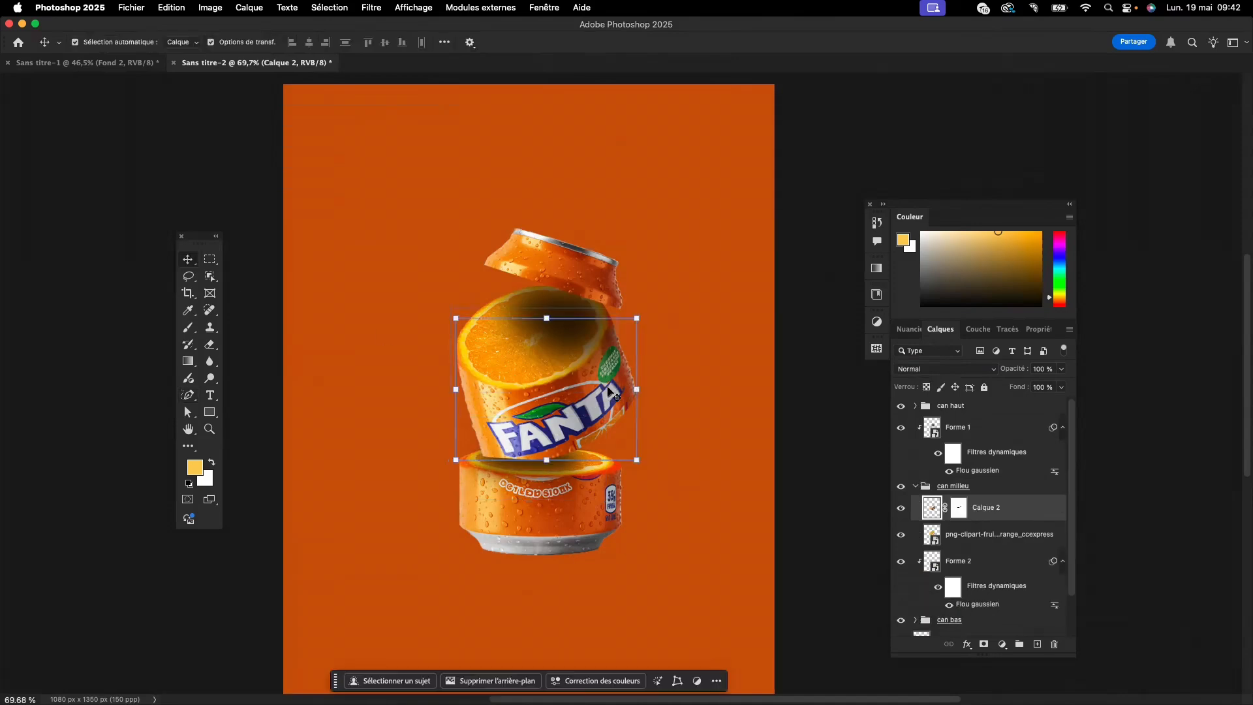
{"action": "left_click", "coordinate": [569, 269], "text": "shift"}
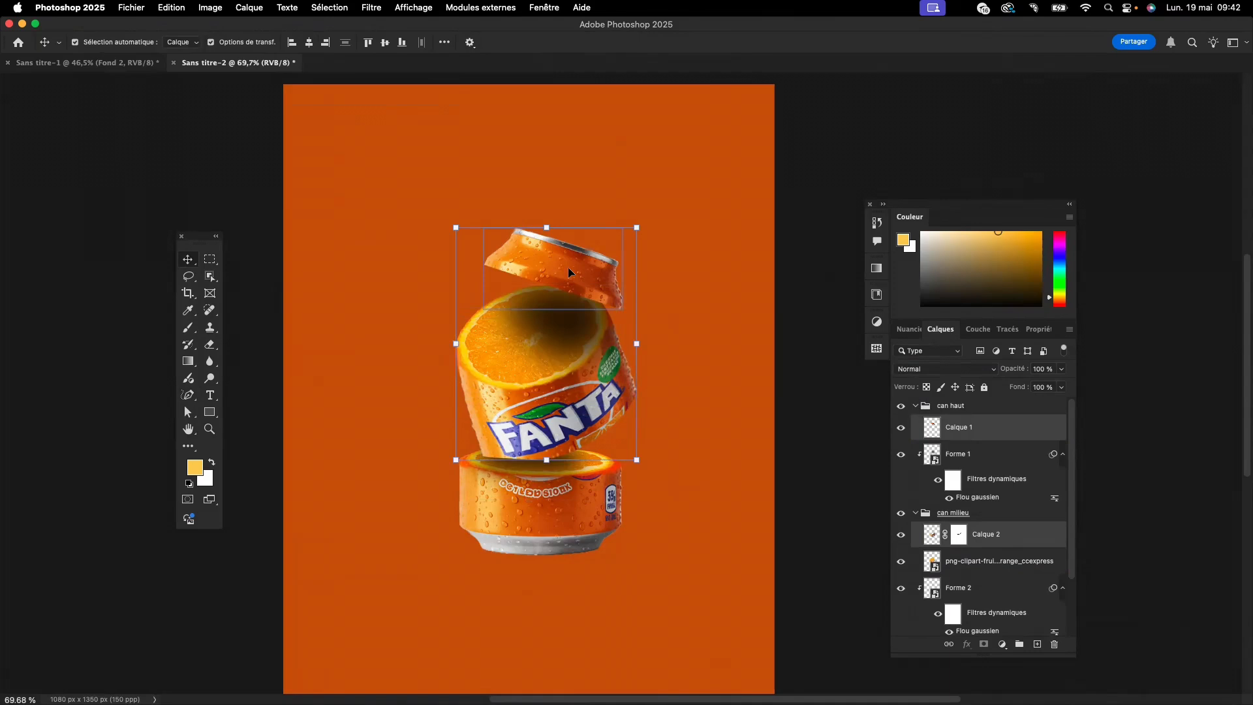
{"action": "left_click", "coordinate": [569, 320], "text": "shift"}
{"action": "left_click_drag", "start_coordinate": [570, 277], "coordinate": [569, 266]}
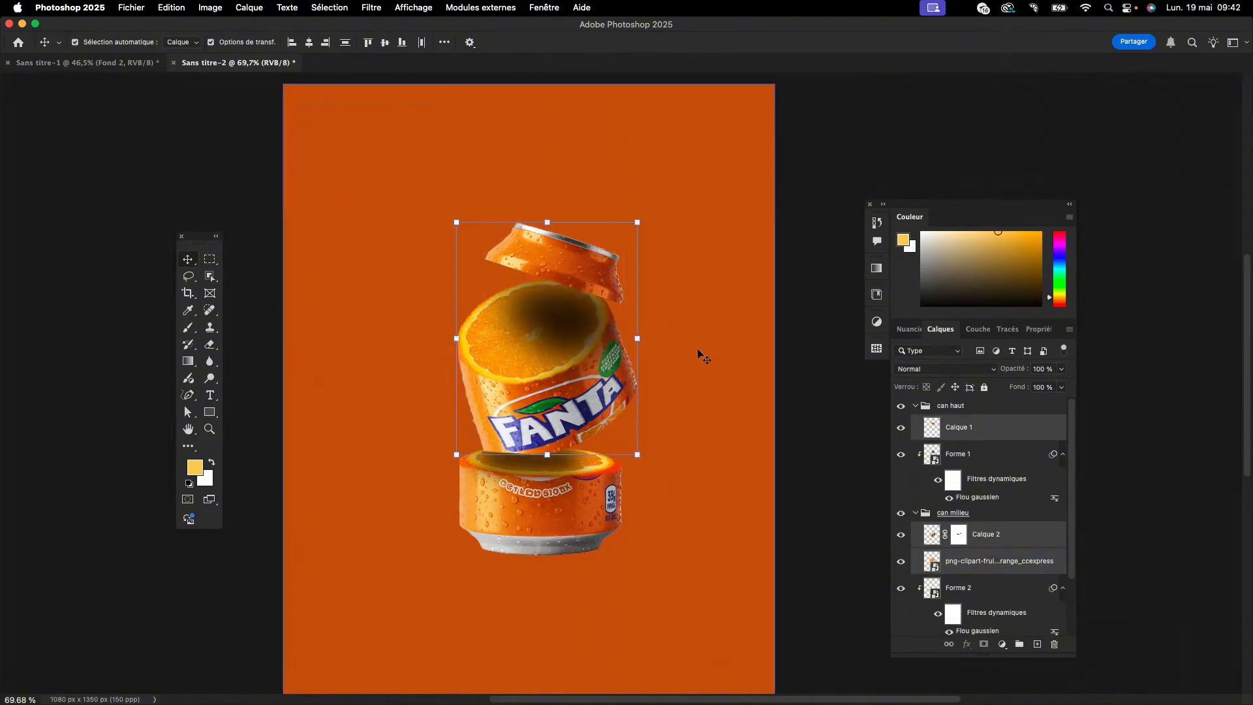
{"action": "left_click", "coordinate": [698, 353]}
{"action": "left_click", "coordinate": [576, 409]}
{"action": "left_click", "coordinate": [666, 355]}
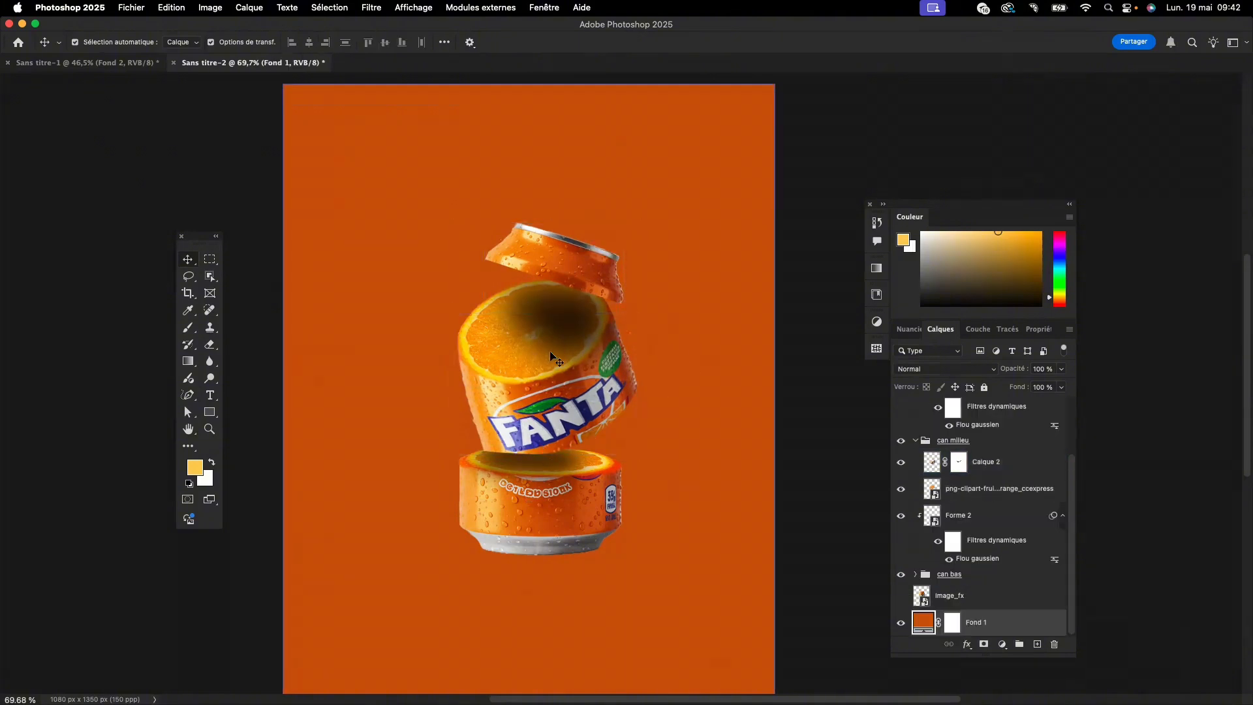
- Compare the sliced can with the finished poster in "Sans titre-1", ending back in "Sans titre-2"
{"action": "left_click", "coordinate": [551, 358]}
{"action": "left_click", "coordinate": [667, 331]}
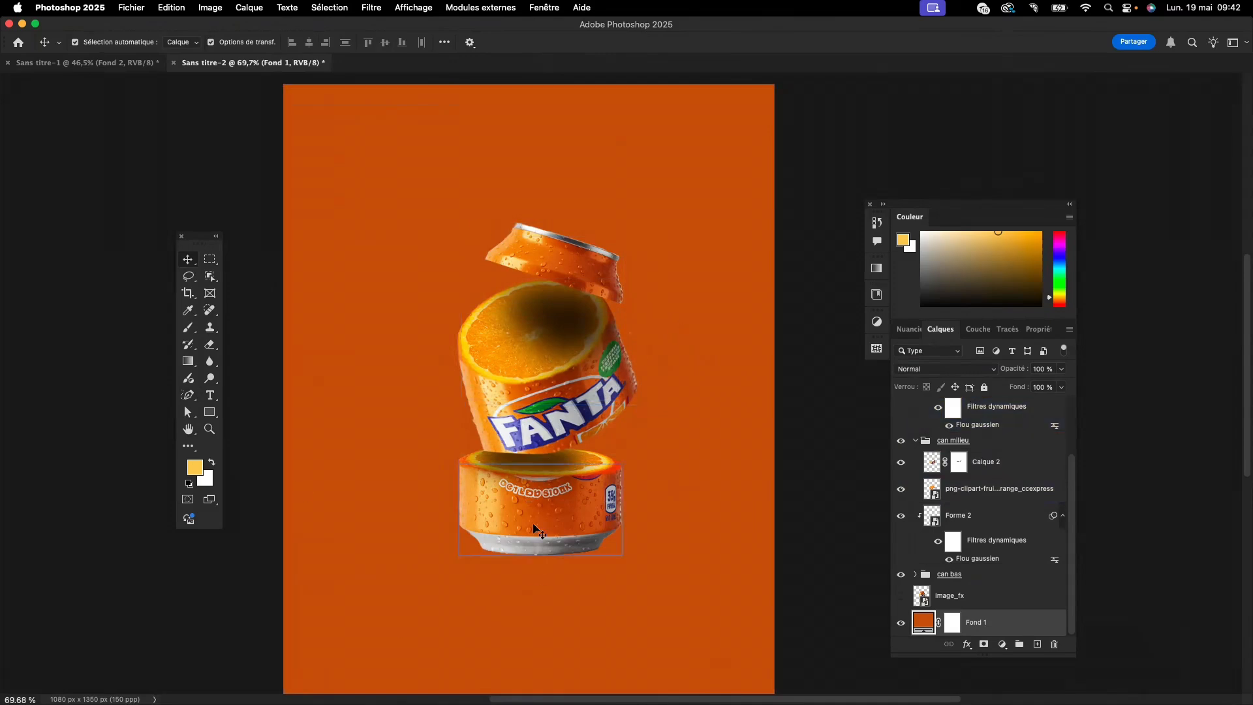
{"action": "left_click", "coordinate": [516, 344]}
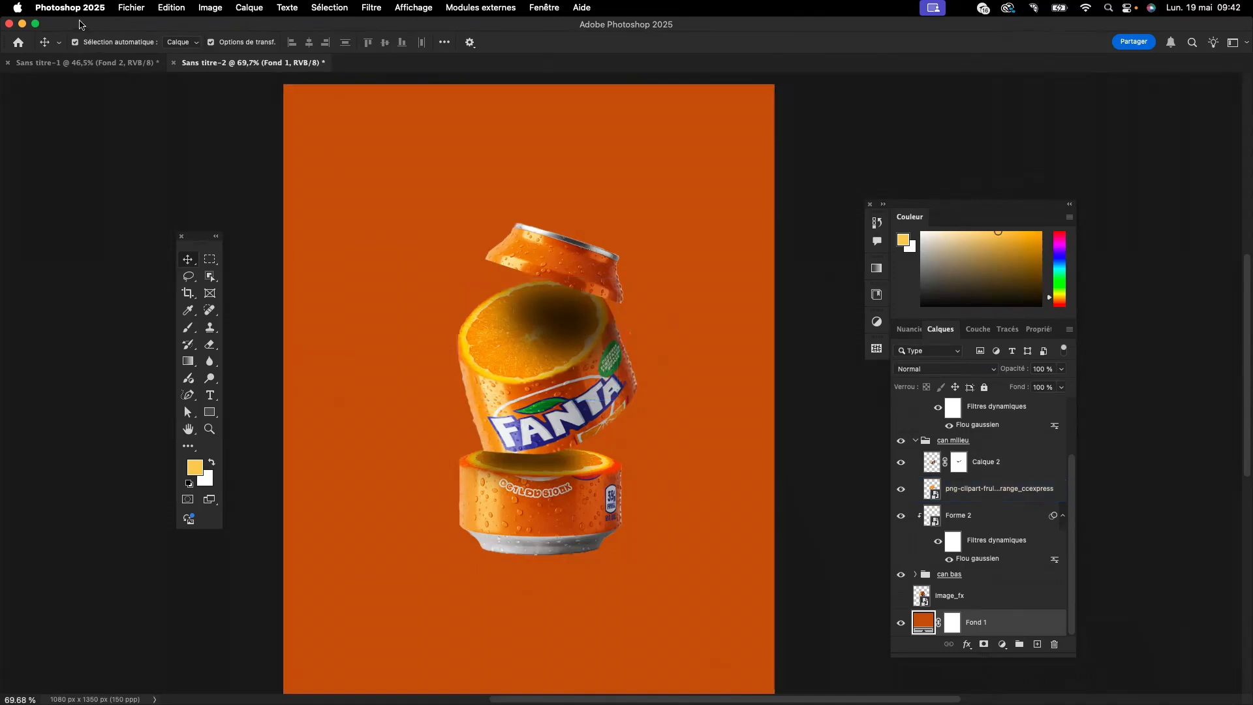
{"action": "left_click", "coordinate": [78, 65]}
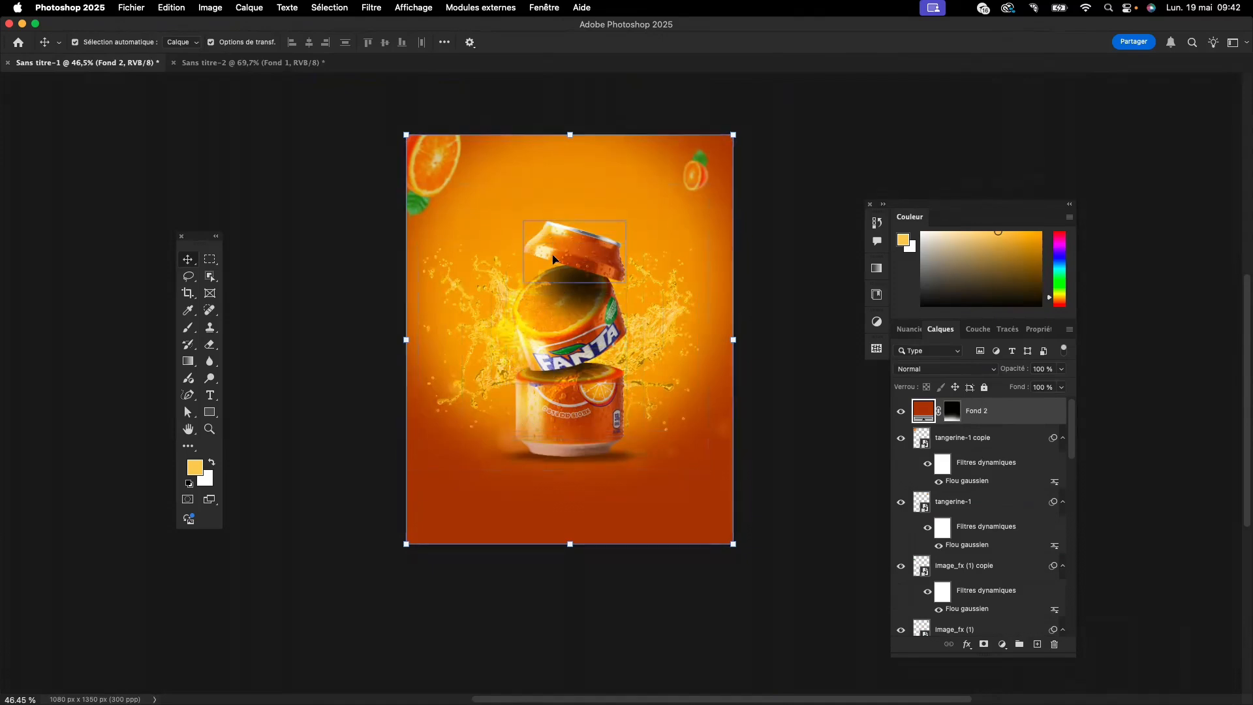
{"action": "left_click", "coordinate": [262, 62]}
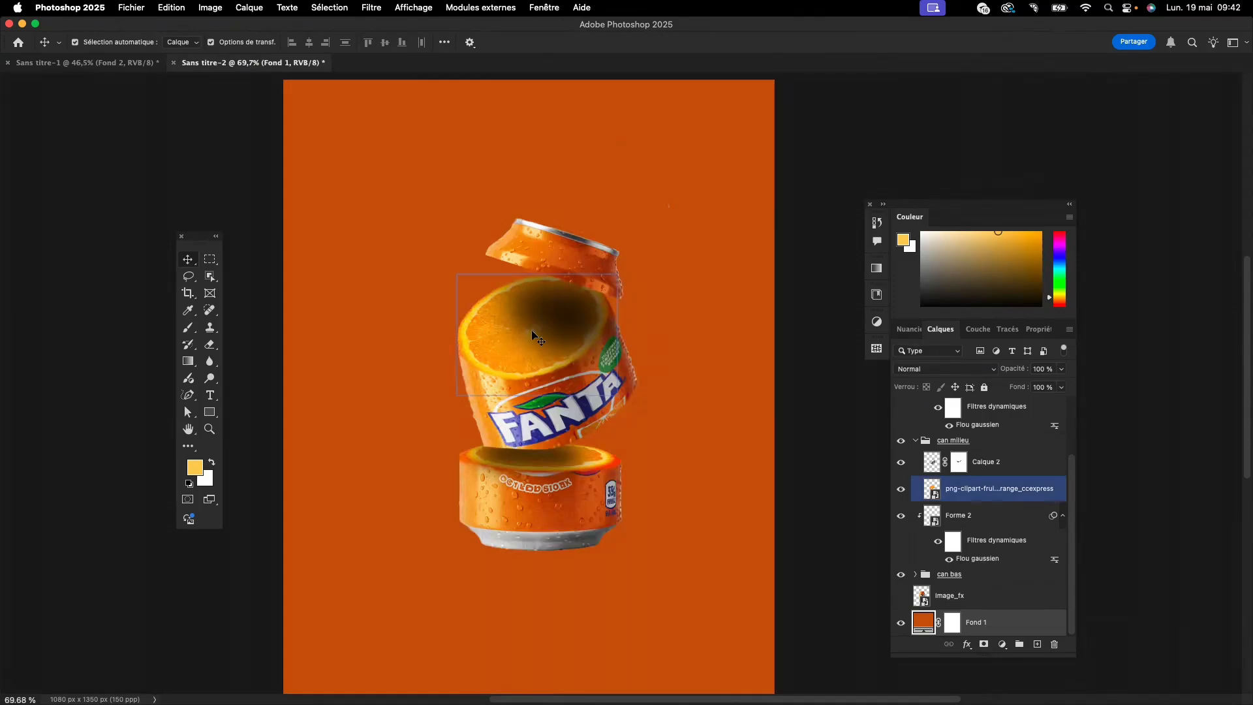
{"action": "left_click", "coordinate": [101, 63]}
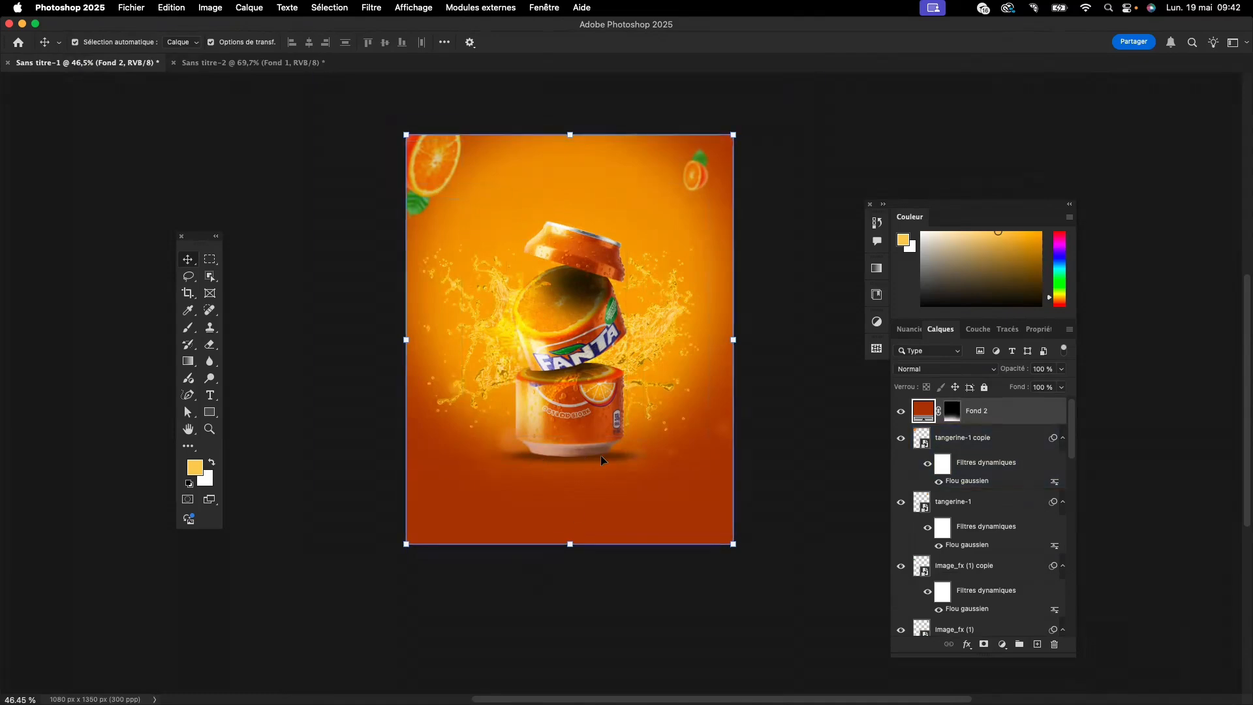
{"action": "scroll", "coordinate": [564, 457], "scroll_direction": "down", "scroll_amount": 1}
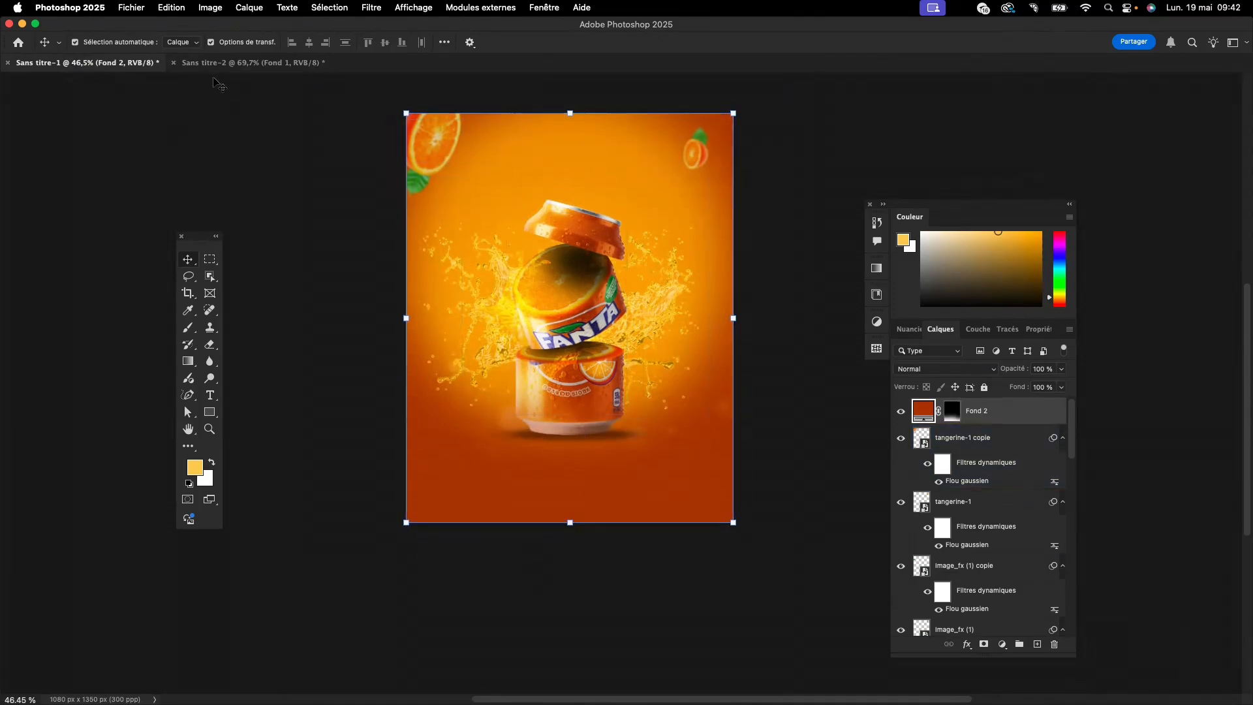
{"action": "left_click", "coordinate": [219, 63]}
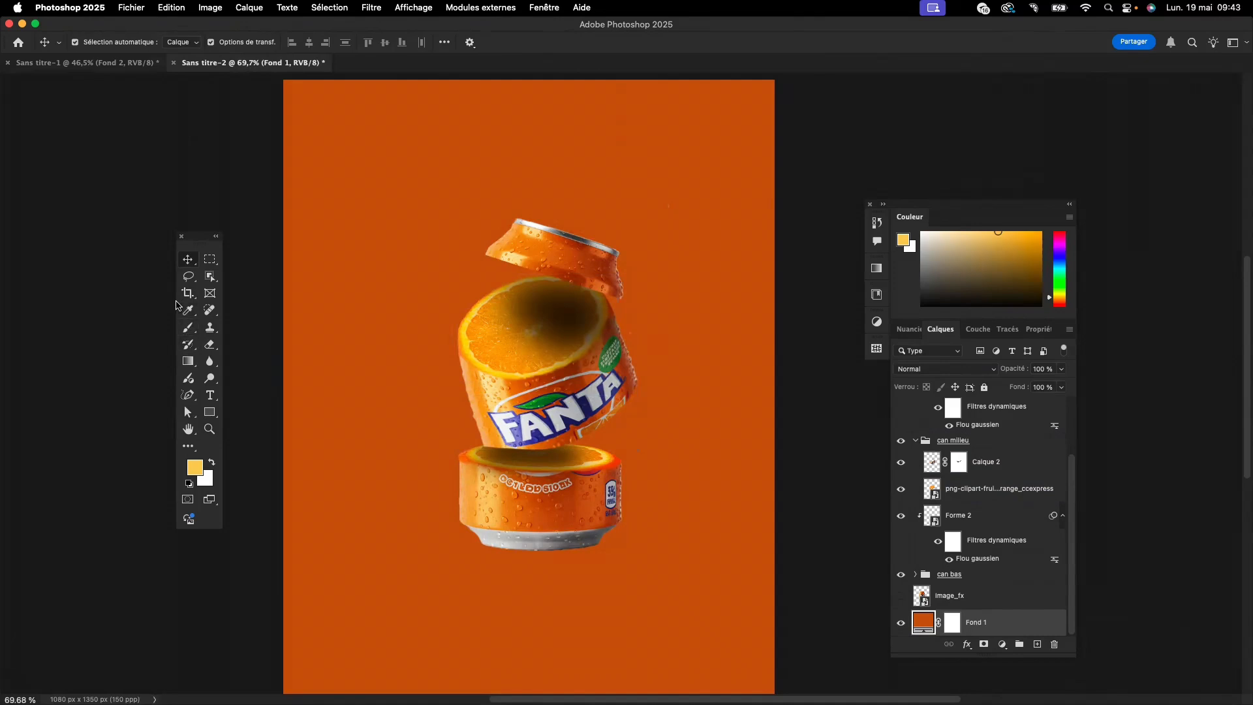
- Add a new layer directly below the "can bas" group and collapse the "can haut" and "can milieu" groups
{"action": "left_click", "coordinate": [188, 327]}
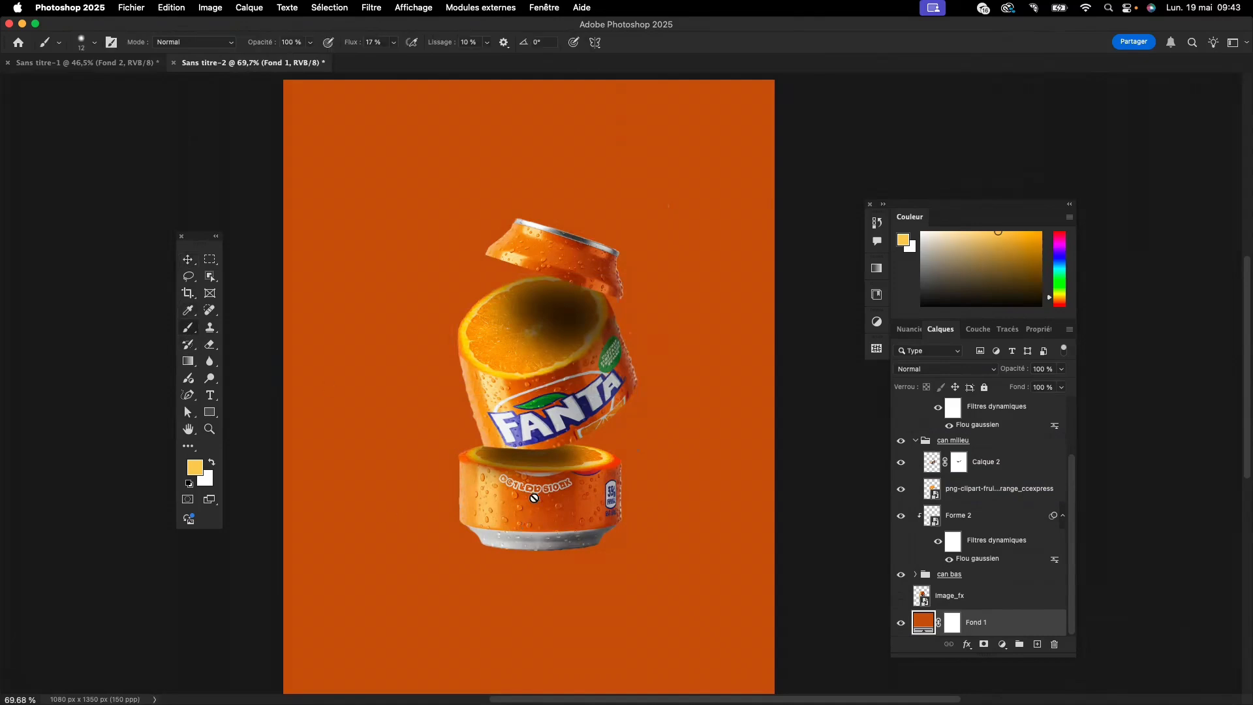
{"action": "scroll", "coordinate": [969, 492], "scroll_direction": "up", "scroll_amount": 2}
{"action": "left_click", "coordinate": [959, 406]}
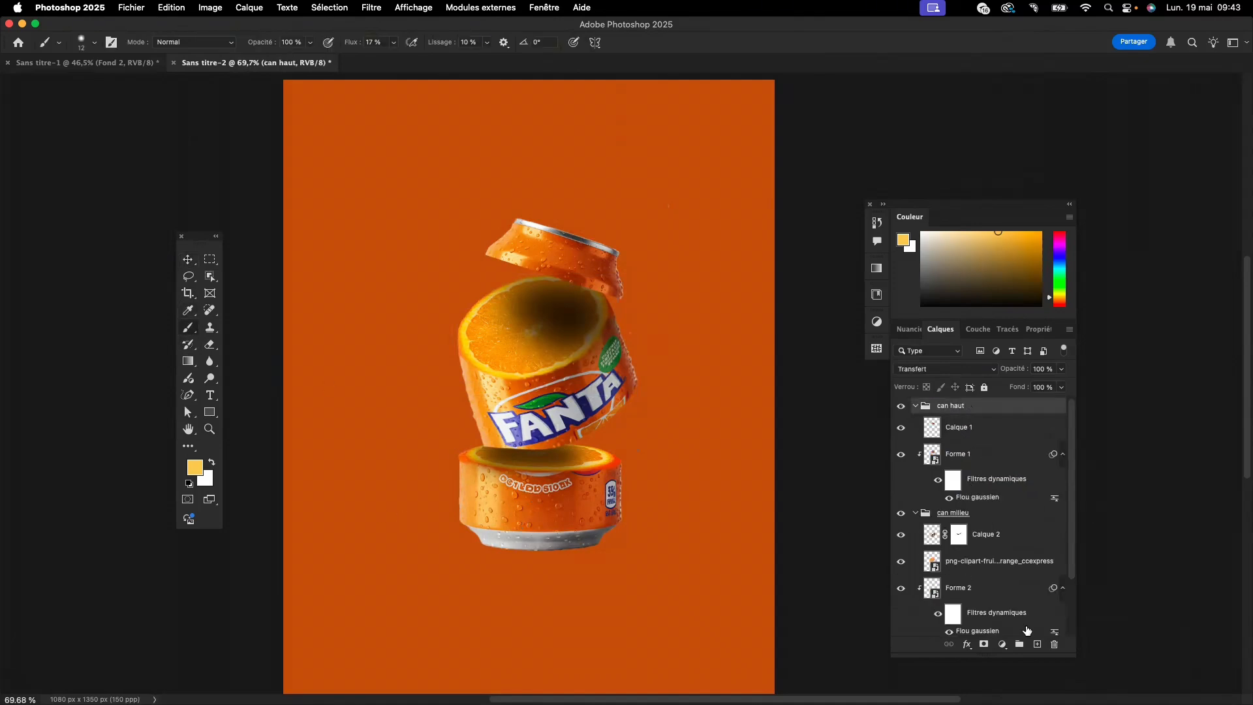
{"action": "left_click", "coordinate": [1037, 644]}
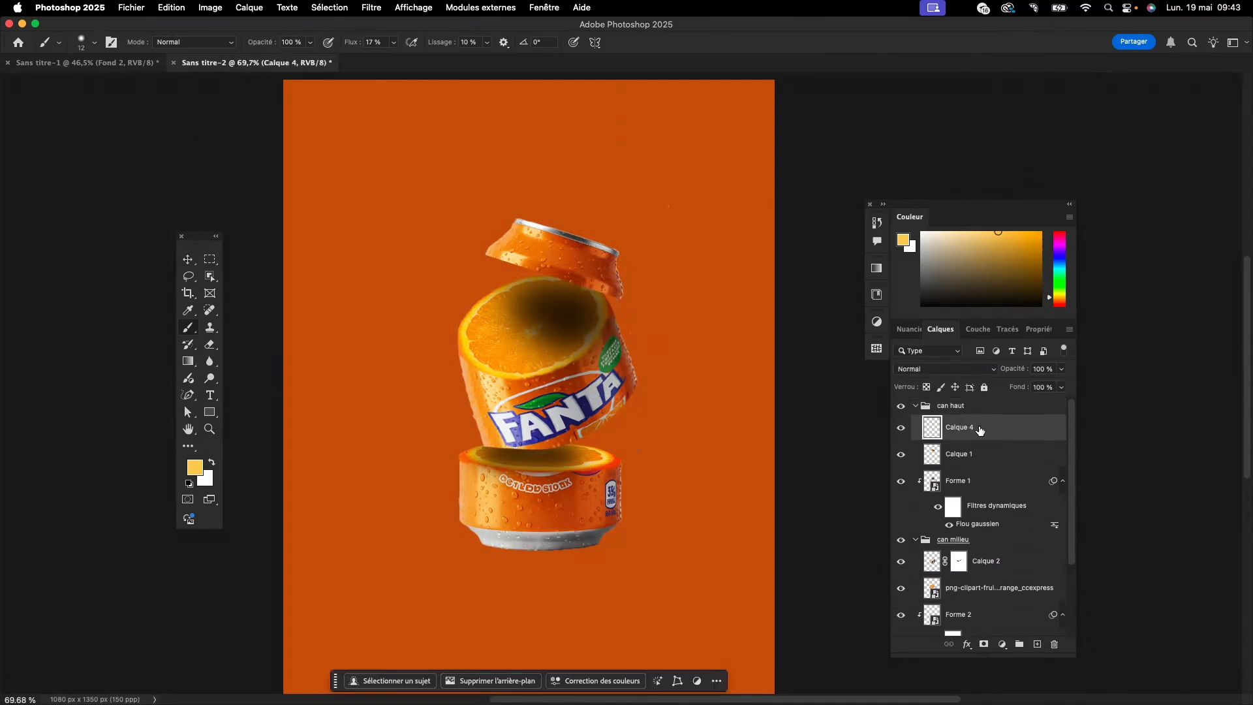
{"action": "left_click_drag", "start_coordinate": [976, 427], "coordinate": [973, 397]}
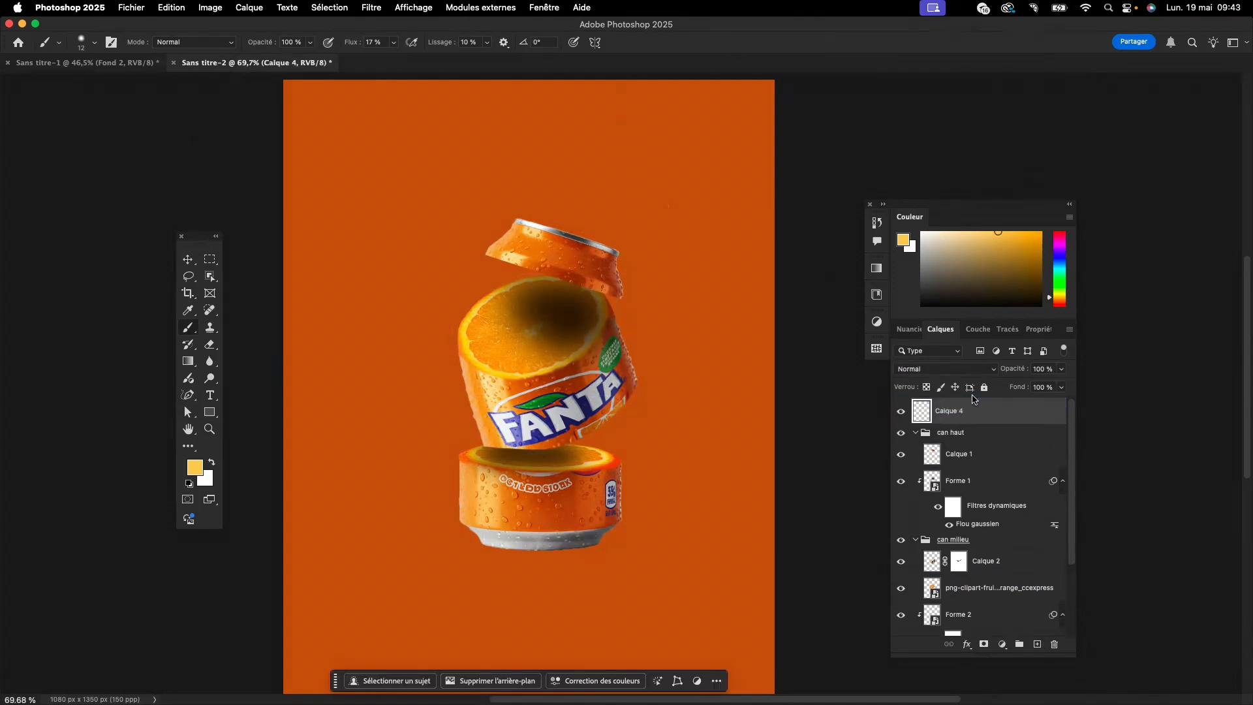
{"action": "left_click", "coordinate": [915, 433]}
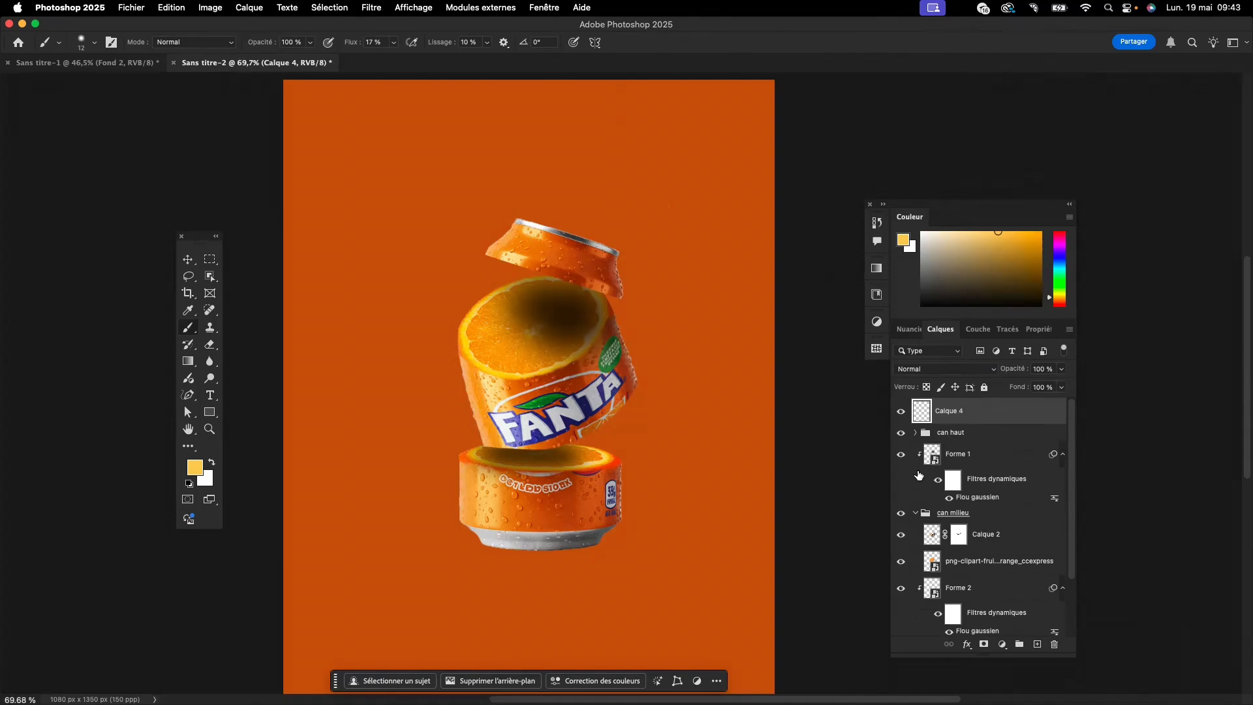
{"action": "left_click", "coordinate": [915, 513]}
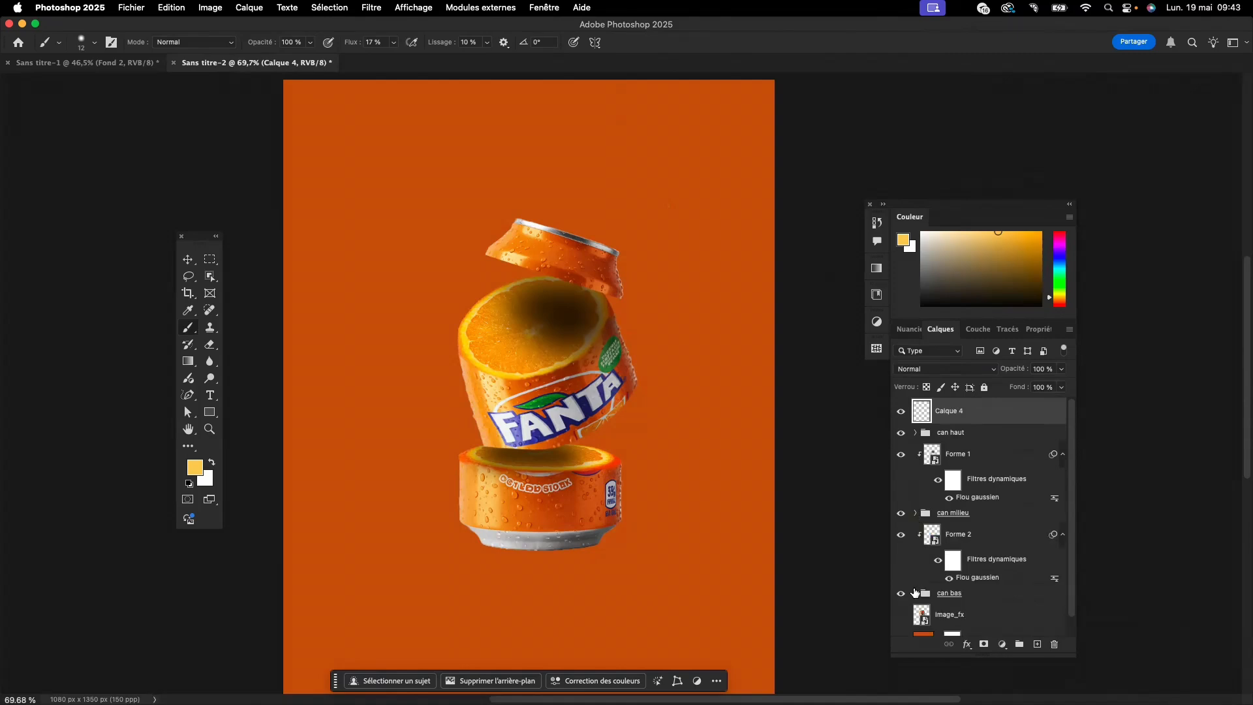
{"action": "scroll", "coordinate": [953, 505], "scroll_direction": "down", "scroll_amount": 1}
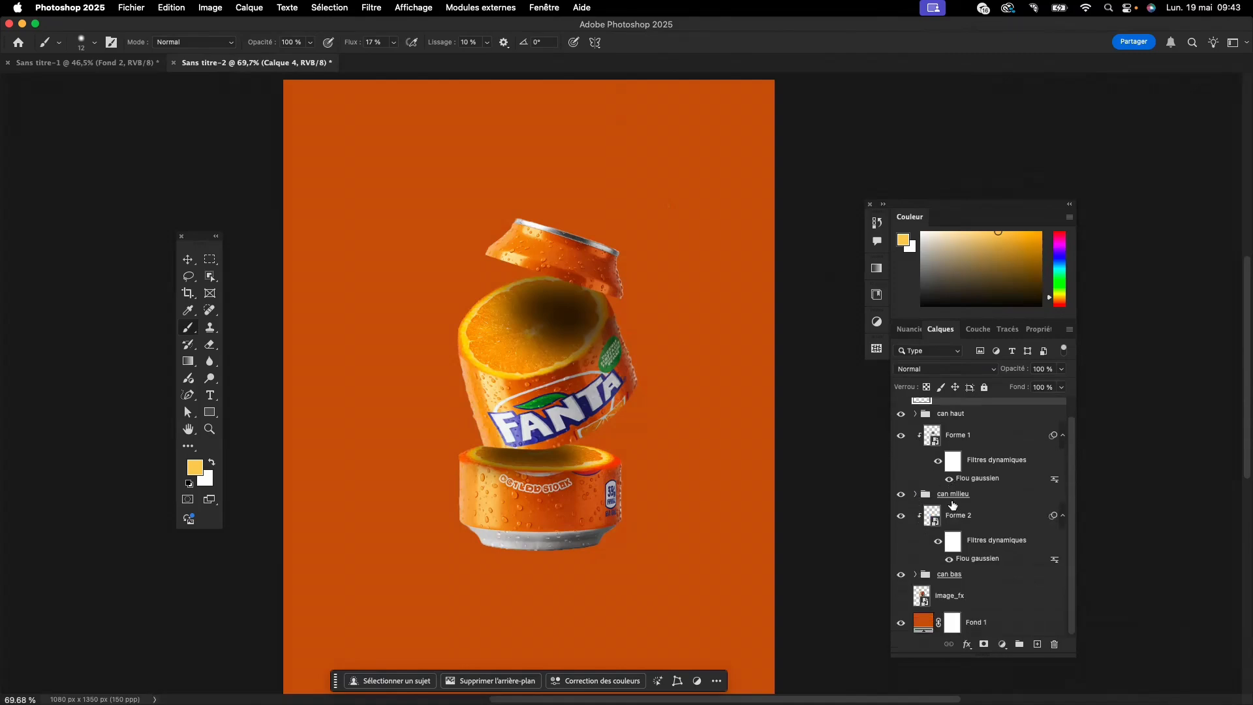
{"action": "scroll", "coordinate": [966, 413], "scroll_direction": "up", "scroll_amount": 1}
{"action": "left_click_drag", "start_coordinate": [943, 411], "coordinate": [965, 611]}
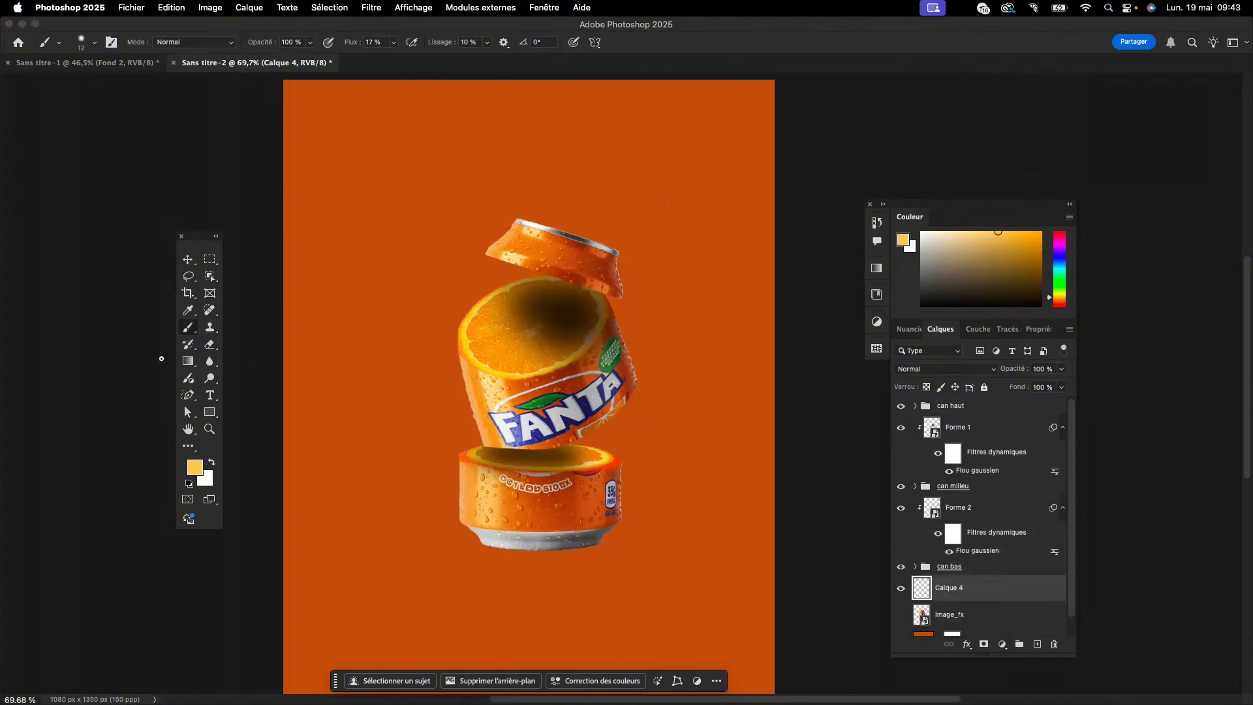
- Paint a large soft shadow spot behind the can on the new layer with a 544-pixel black (000000) brush at 17% flow
{"action": "right_click", "coordinate": [209, 360]}
{"action": "left_click", "coordinate": [274, 372]}
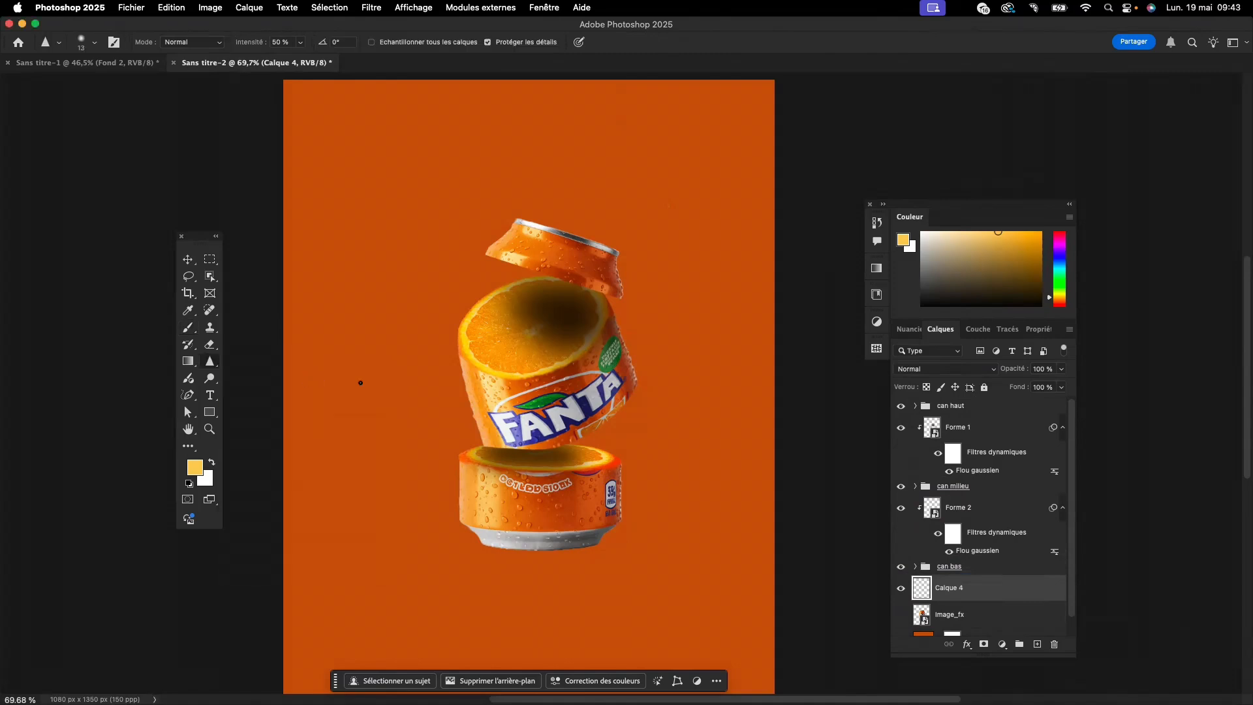
{"action": "left_click", "coordinate": [189, 328]}
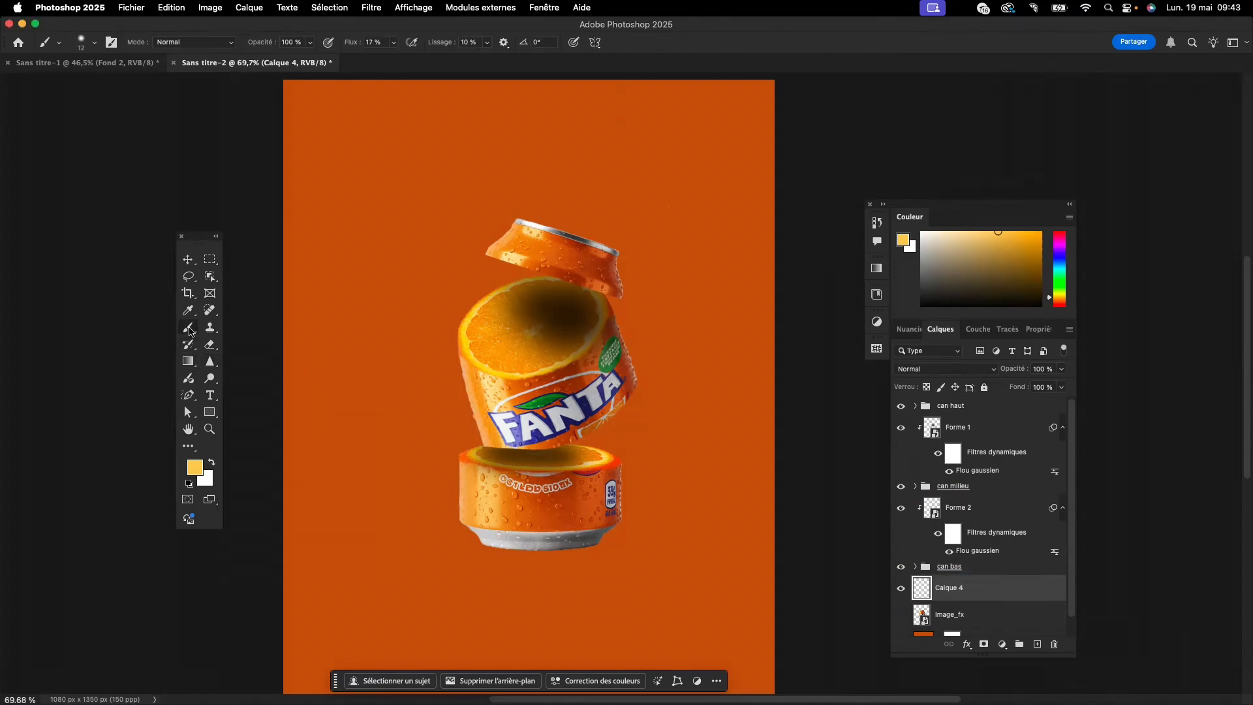
{"action": "left_click", "coordinate": [195, 467]}
{"action": "left_click_drag", "start_coordinate": [189, 540], "coordinate": [185, 551]}
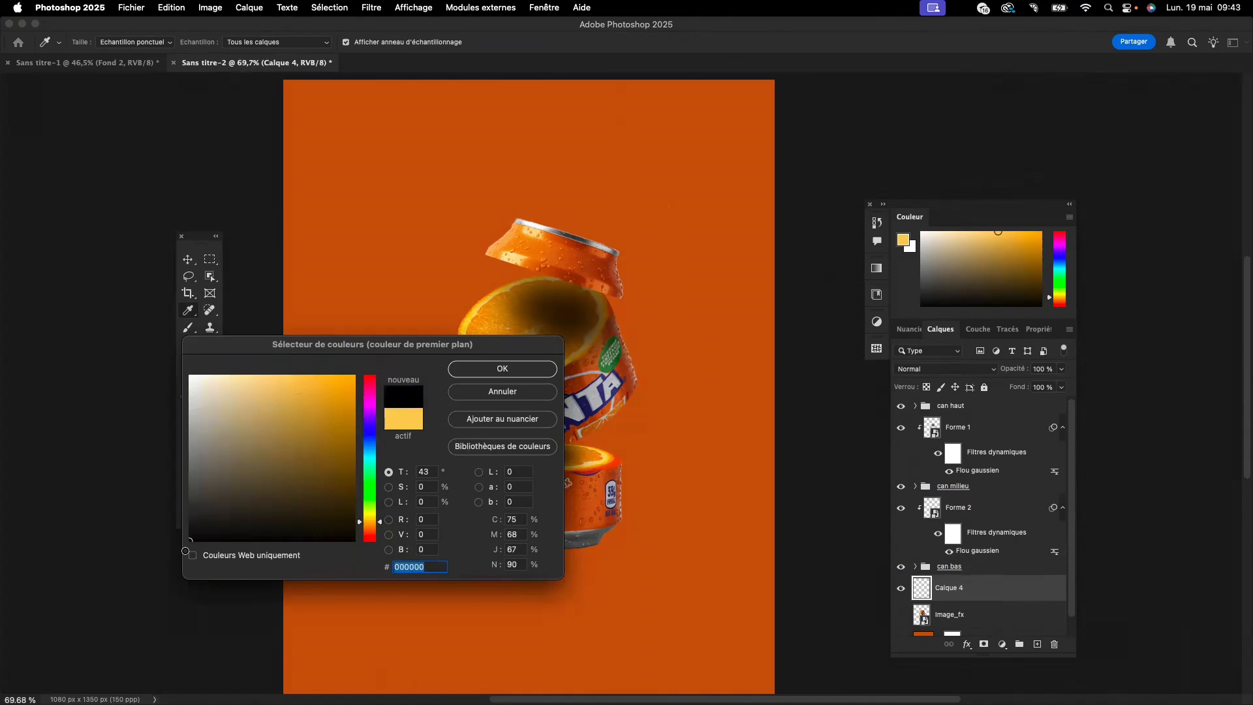
{"action": "left_click", "coordinate": [483, 366]}
{"action": "left_click_drag", "start_coordinate": [488, 365], "coordinate": [655, 440]}
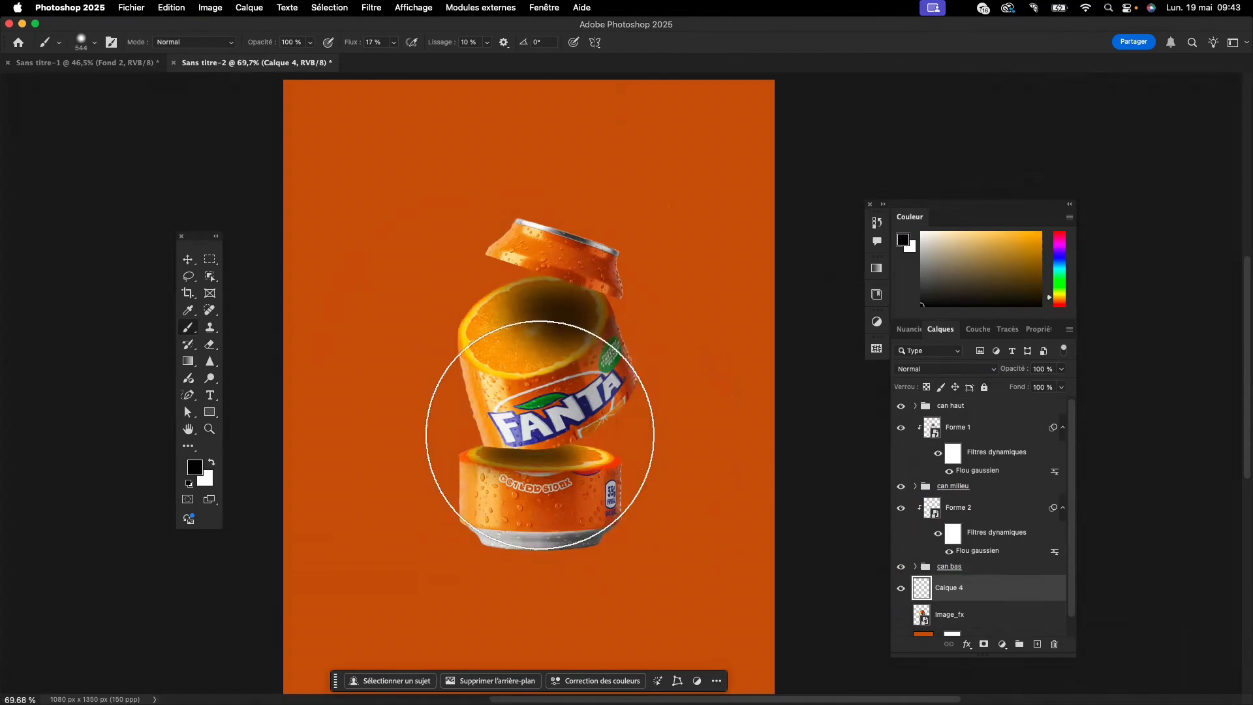
{"action": "left_click", "coordinate": [539, 434]}
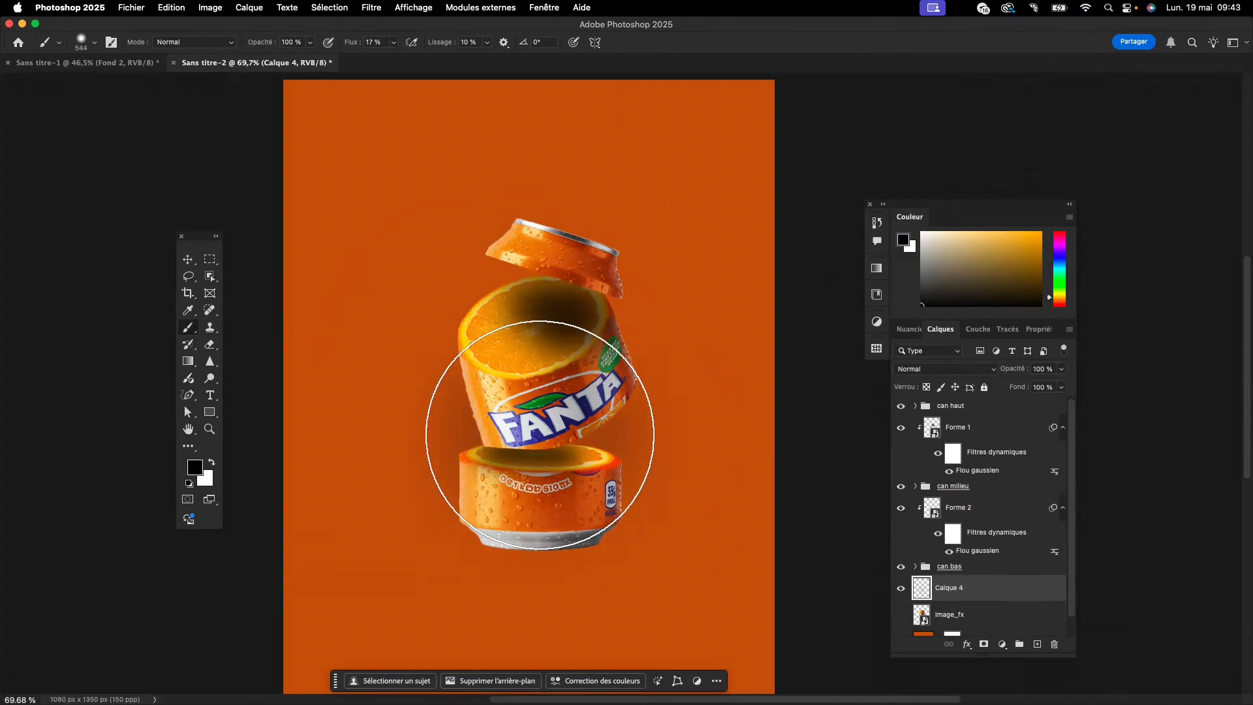
{"action": "left_click", "coordinate": [539, 435]}
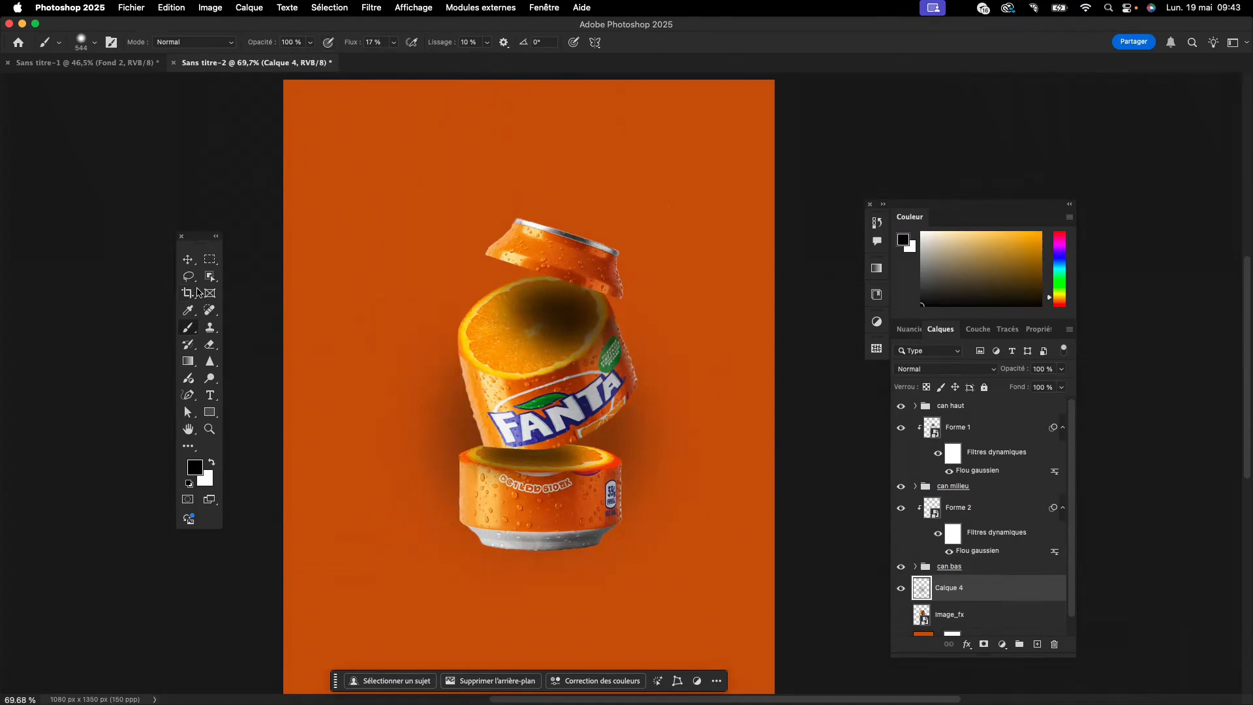
{"action": "left_click", "coordinate": [188, 259]}
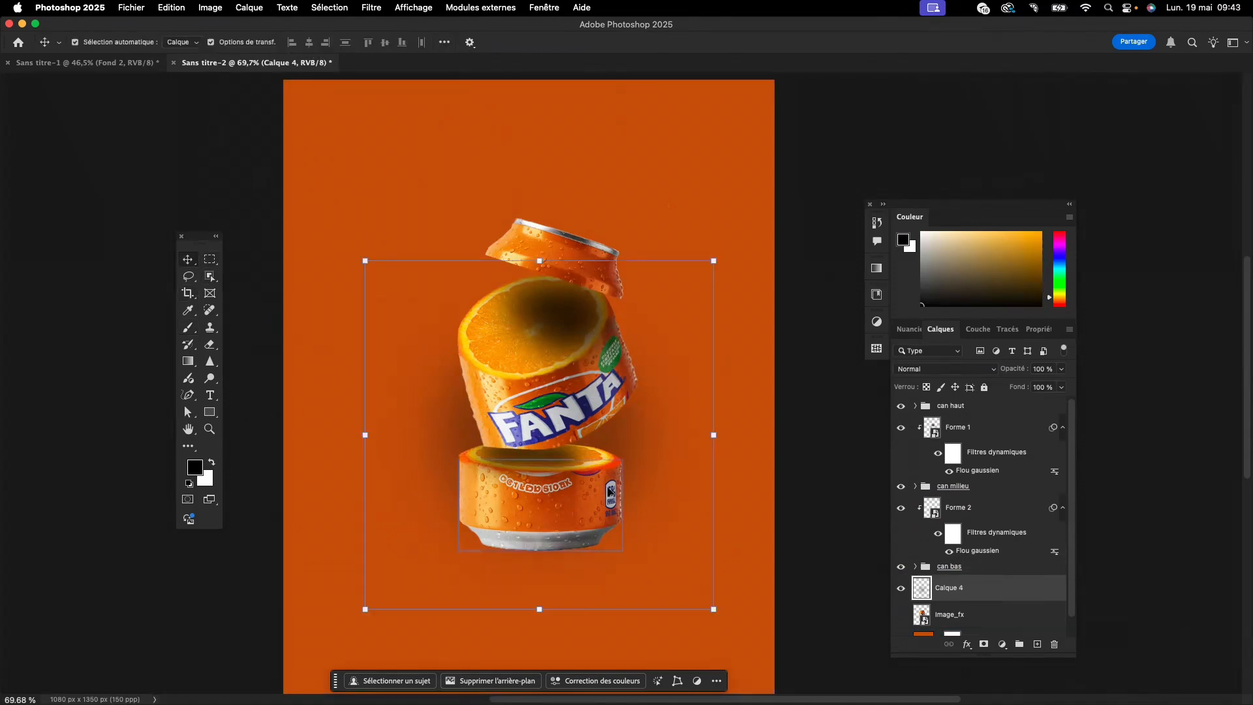
- Squash the black shadow spot vertically into a thin, wide ellipse and position it directly beneath the can's base
{"action": "key", "text": "super+t"}
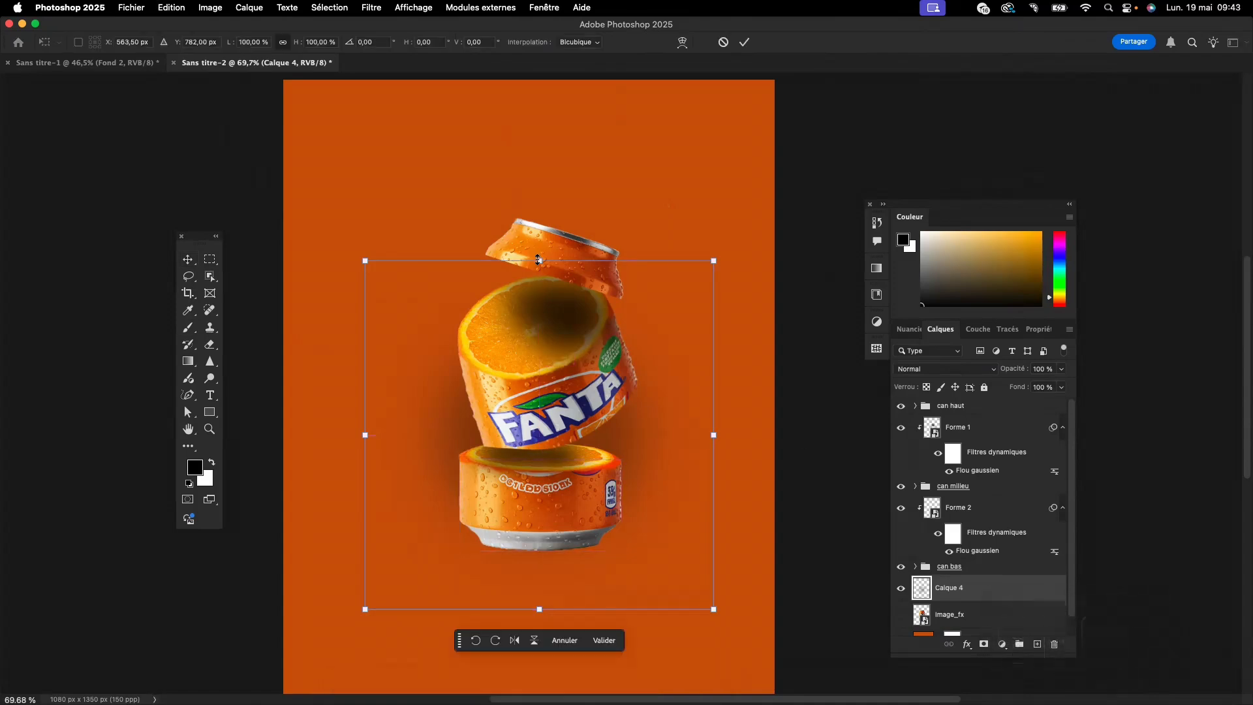
{"action": "left_click_drag", "start_coordinate": [538, 259], "coordinate": [558, 558]}
{"action": "left_click", "coordinate": [188, 260]}
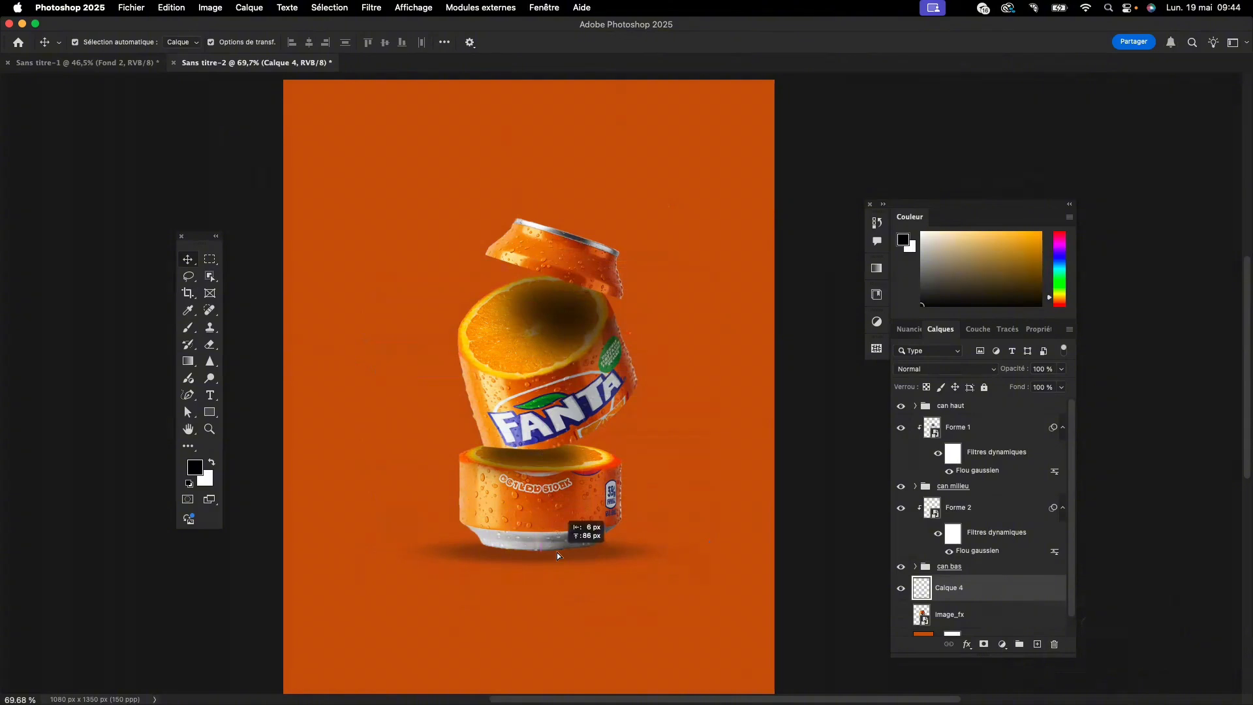
{"action": "left_click_drag", "start_coordinate": [557, 551], "coordinate": [558, 551]}
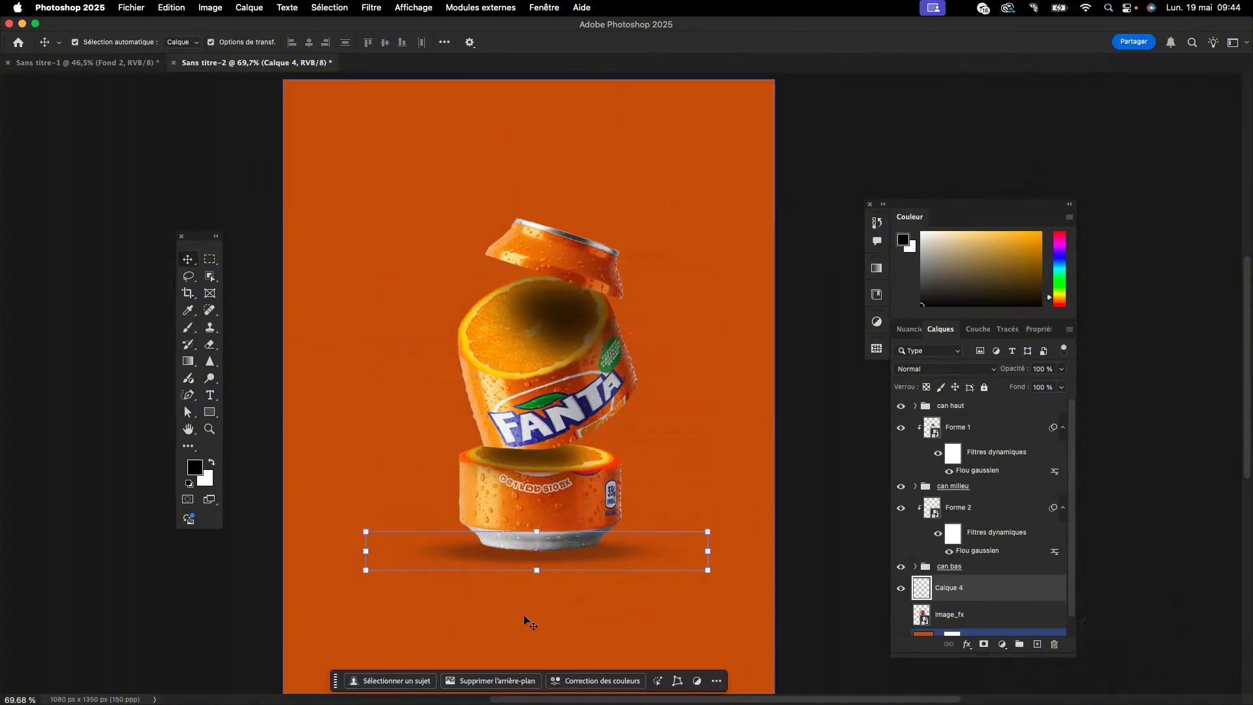
{"action": "left_click", "coordinate": [609, 624]}
{"action": "left_click", "coordinate": [508, 556]}
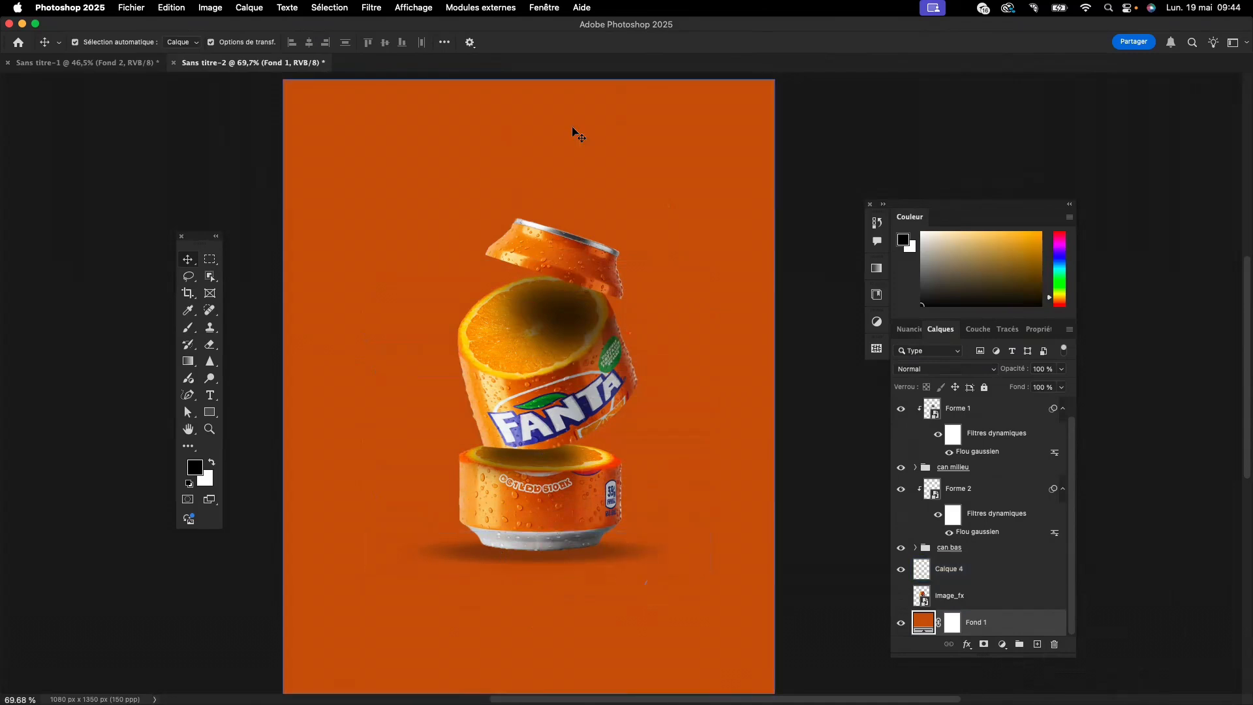
{"action": "left_click", "coordinate": [373, 9]}
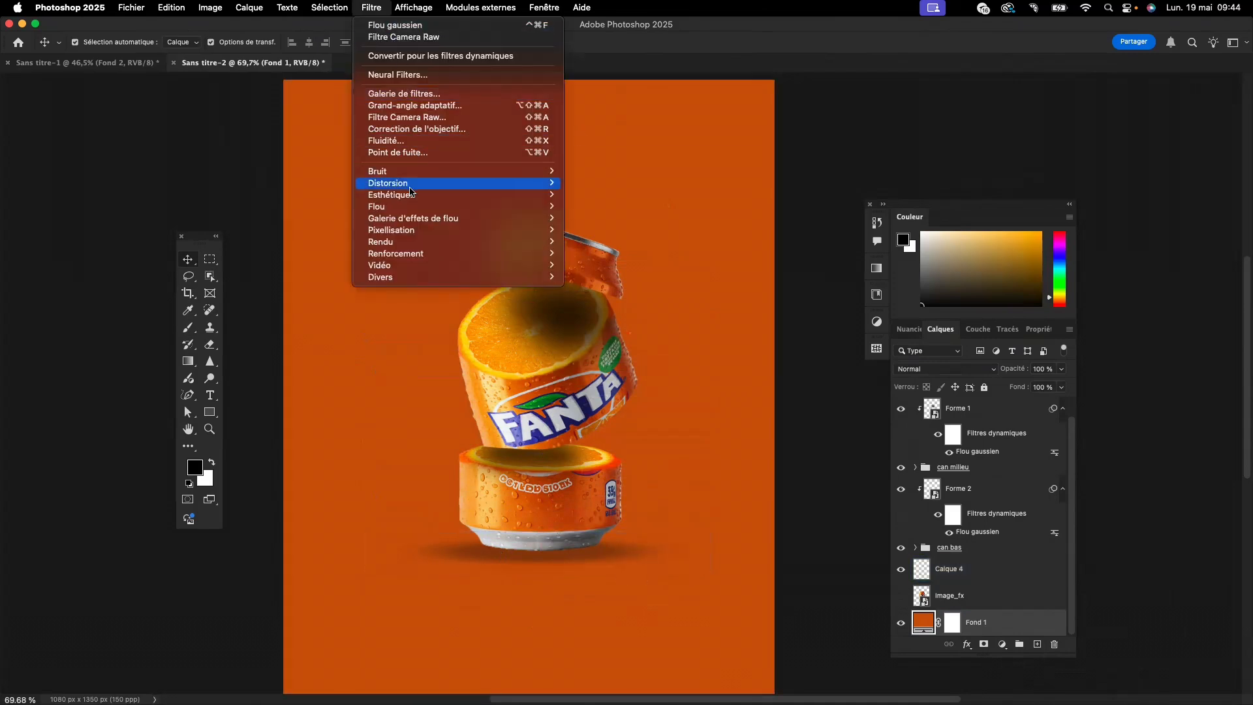
{"action": "mouse_move", "coordinate": [410, 206]}
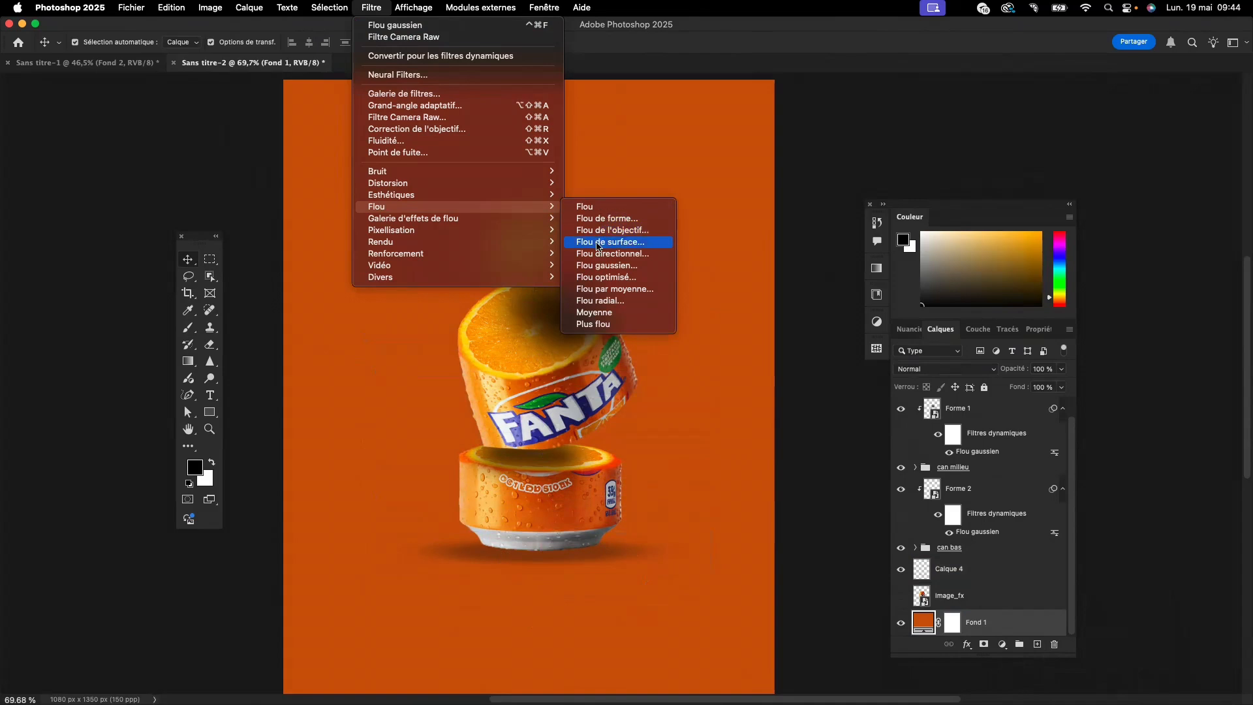
{"action": "left_click", "coordinate": [603, 265]}
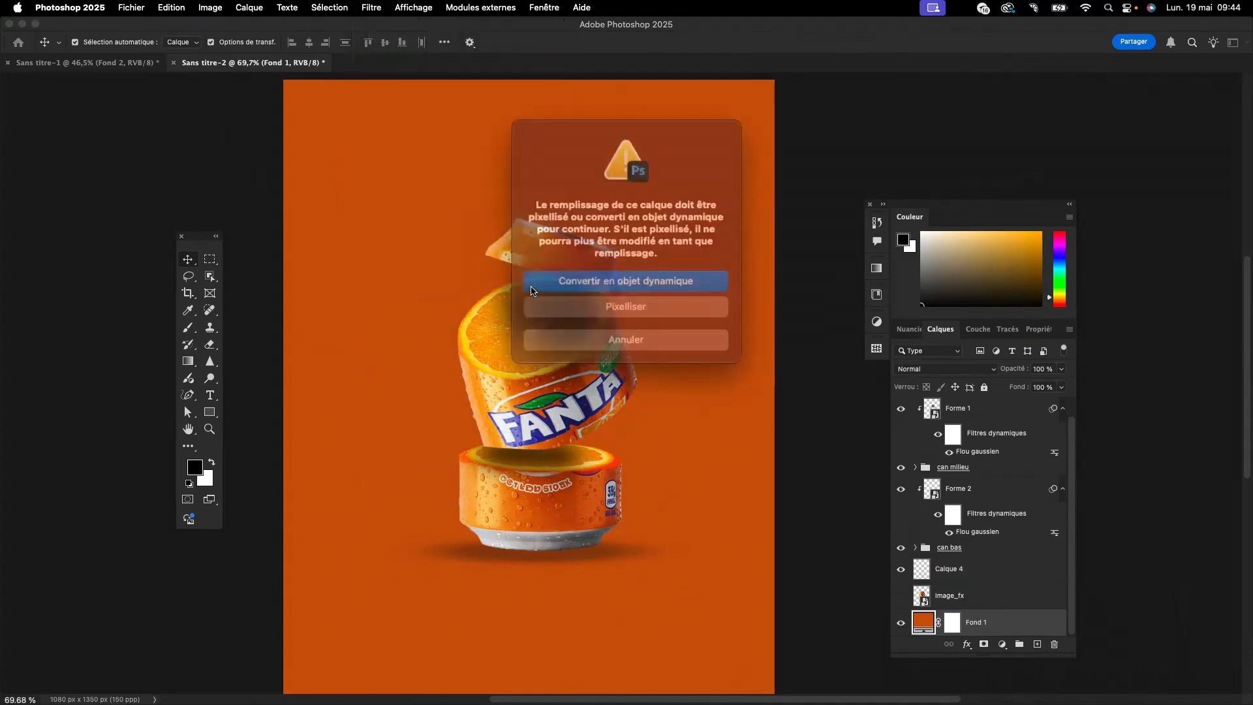
{"action": "left_click", "coordinate": [595, 285]}
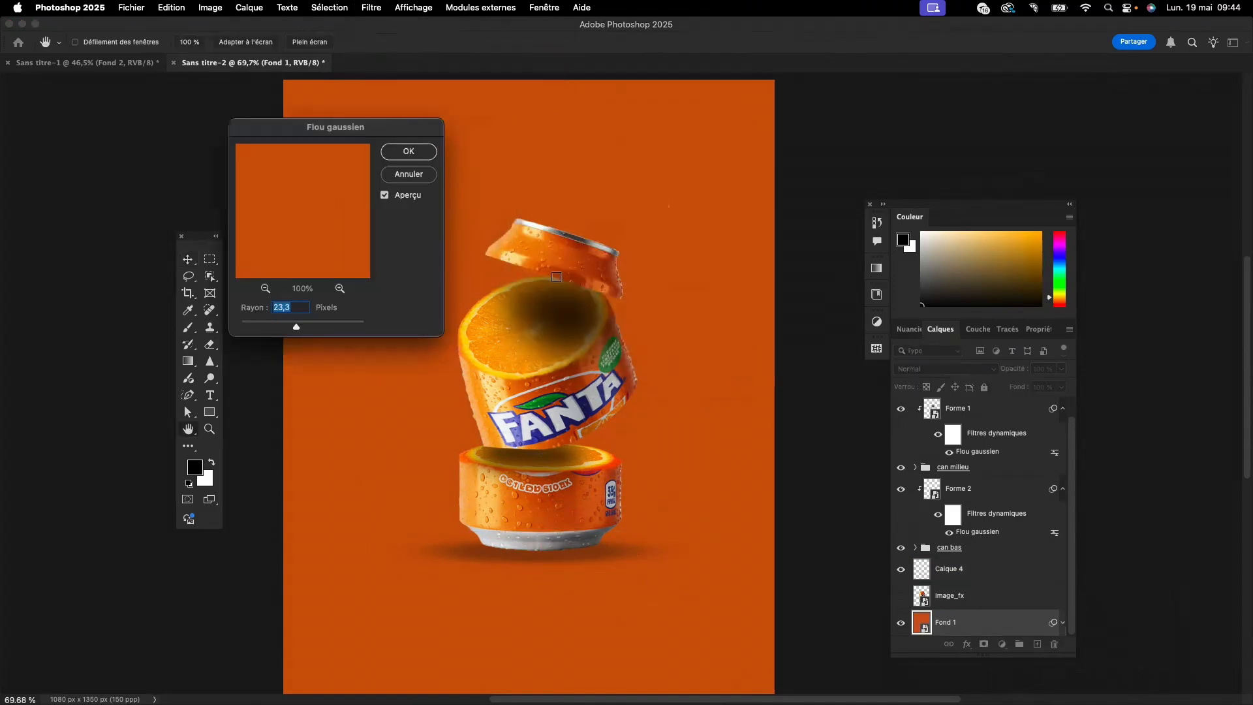
{"action": "left_click", "coordinate": [414, 174]}
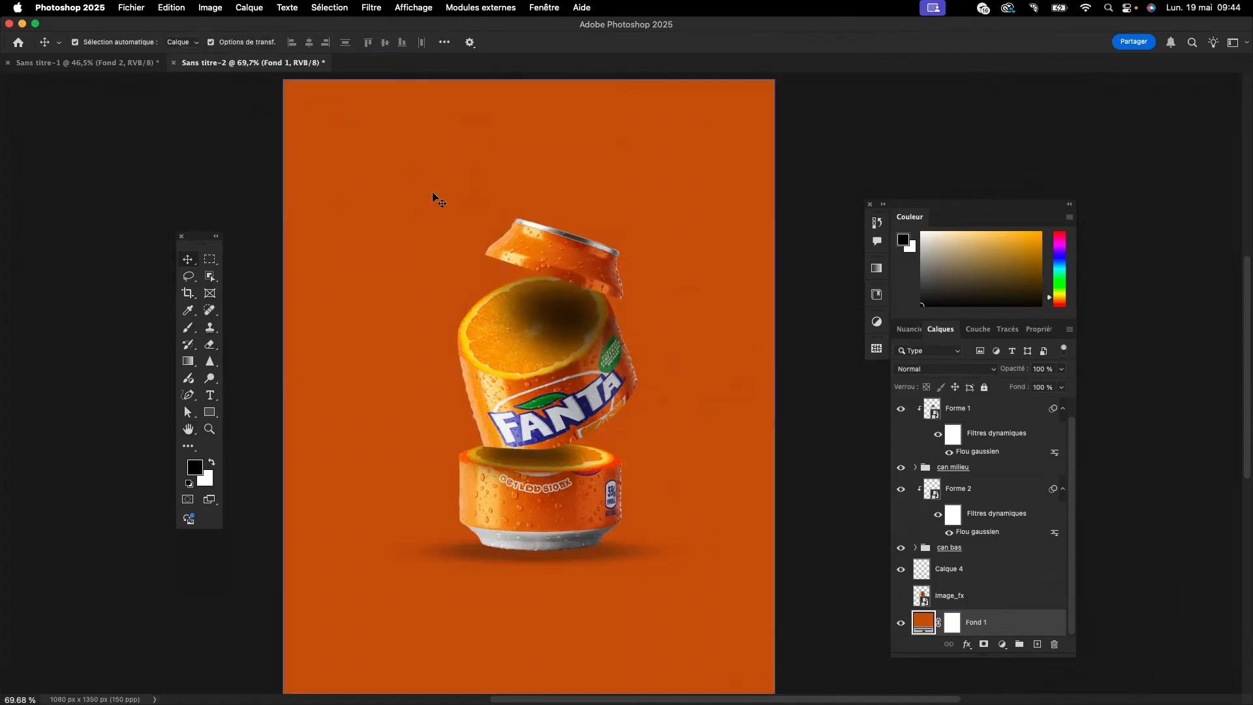
- Apply a Gaussian blur with a 6.0-pixel radius to the ground shadow layer "Calque 4", checking the shadow in the filter preview
{"action": "left_click", "coordinate": [983, 573]}
{"action": "scroll", "coordinate": [750, 358], "scroll_direction": "down", "scroll_amount": 1}
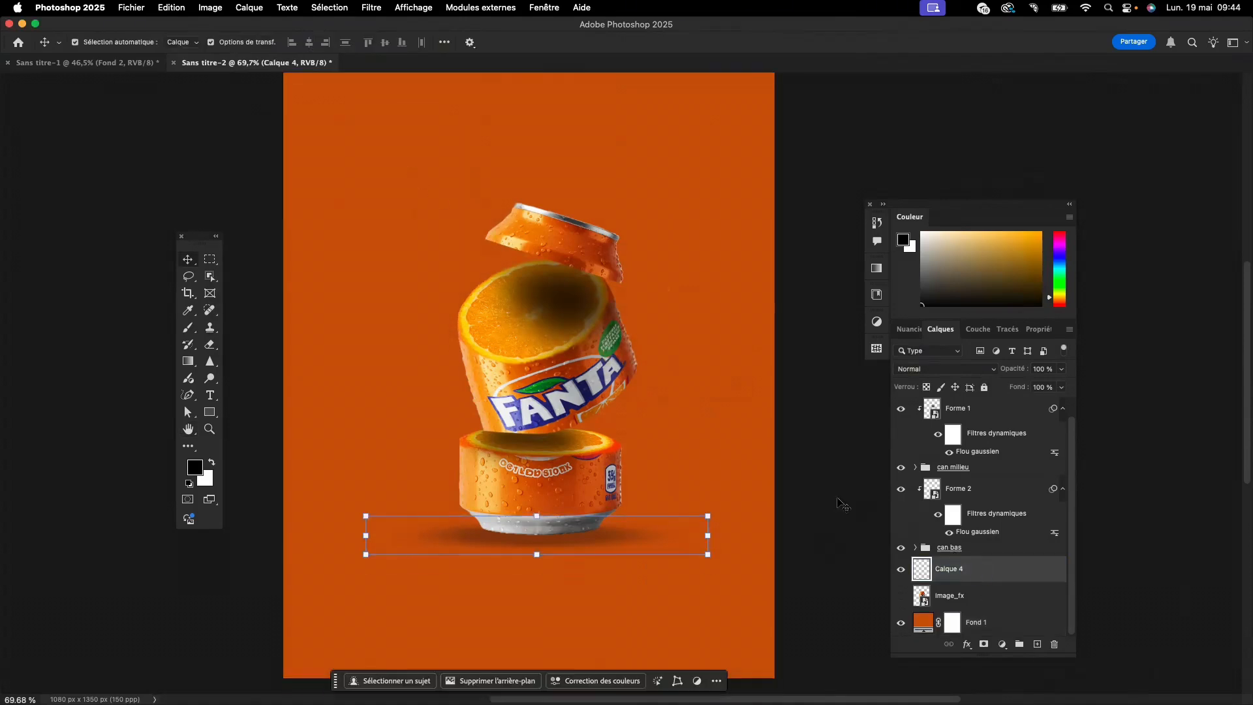
{"action": "left_click", "coordinate": [371, 7]}
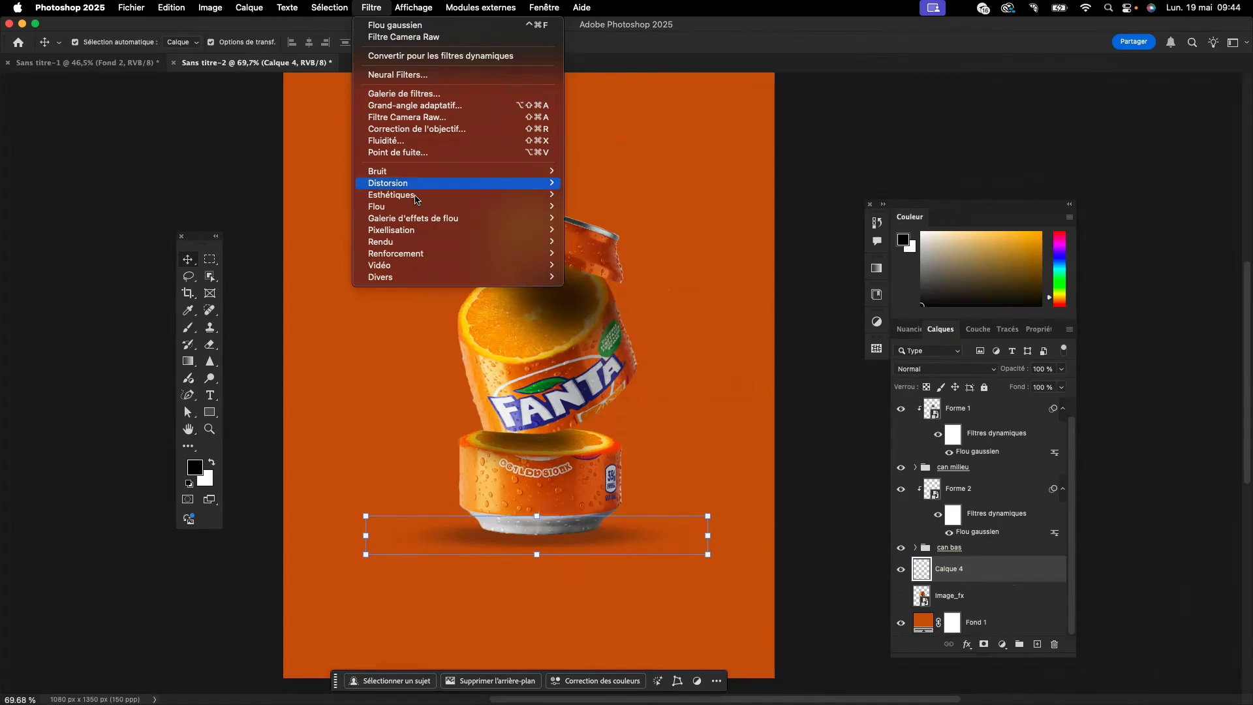
{"action": "mouse_move", "coordinate": [418, 208]}
{"action": "left_click", "coordinate": [625, 267]}
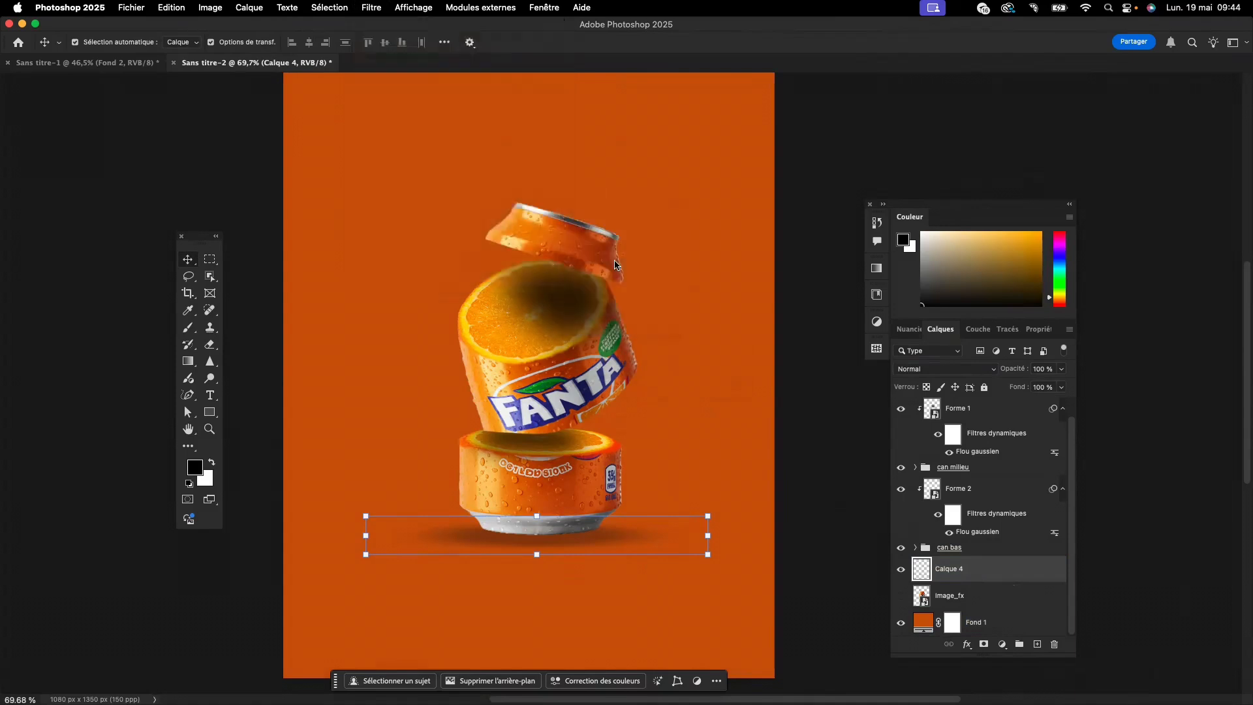
{"action": "left_click", "coordinate": [278, 326]}
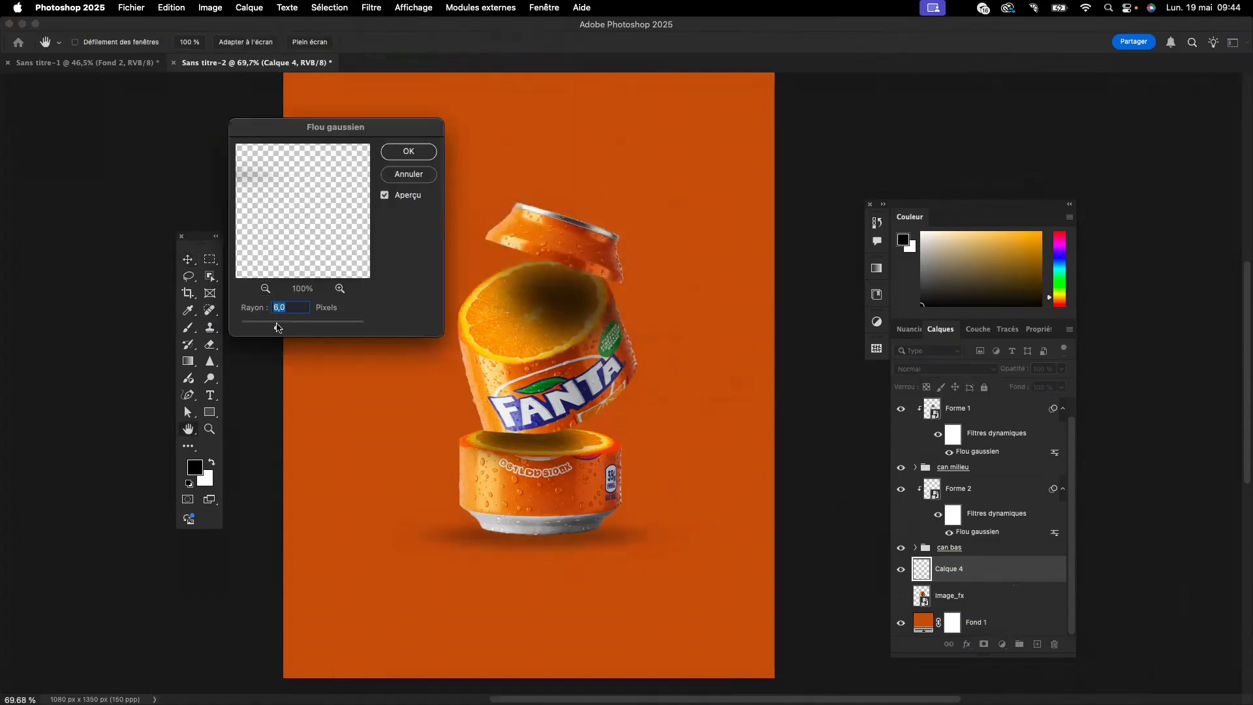
{"action": "left_click_drag", "start_coordinate": [276, 203], "coordinate": [318, 237]}
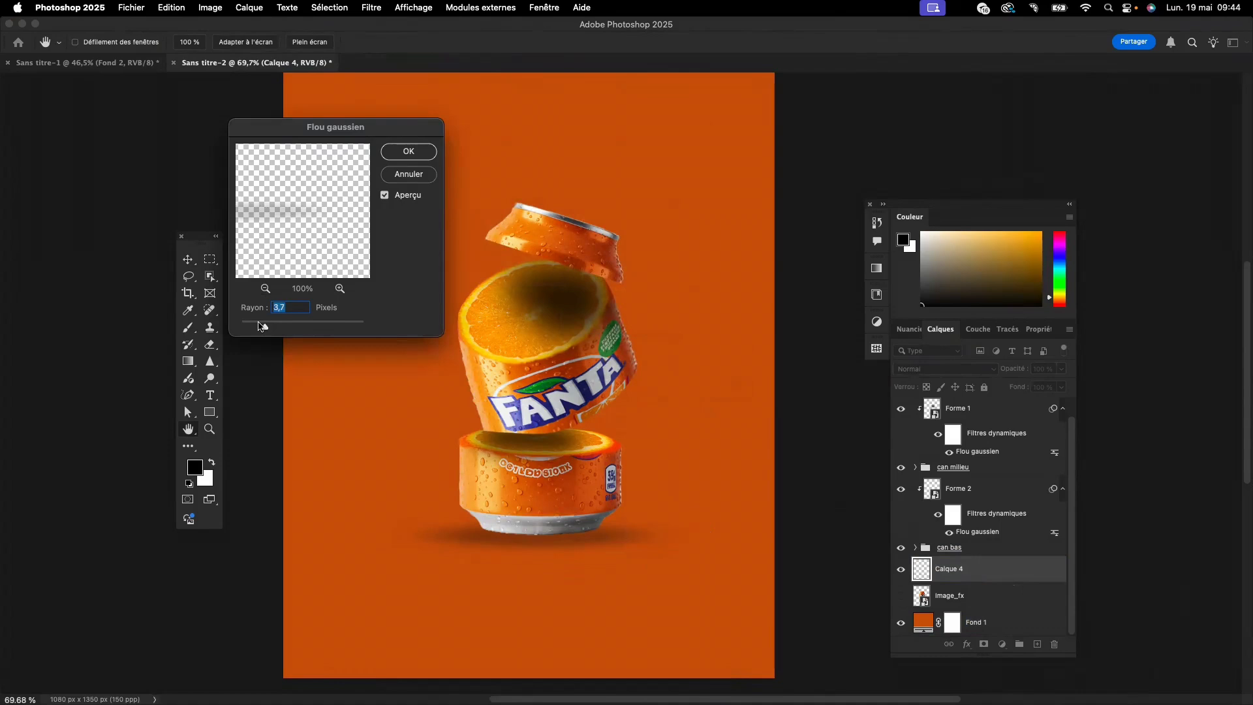
- Apply the Gaussian blur to the ground shadow layer "Calque 4" with a 2.5-pixel radius
{"action": "mouse_move", "coordinate": [259, 326]}
{"action": "left_mouse_down"}
{"action": "mouse_move", "coordinate": [228, 324]}
{"action": "mouse_move", "coordinate": [256, 329]}
{"action": "left_mouse_up"}
{"action": "left_click", "coordinate": [408, 151]}
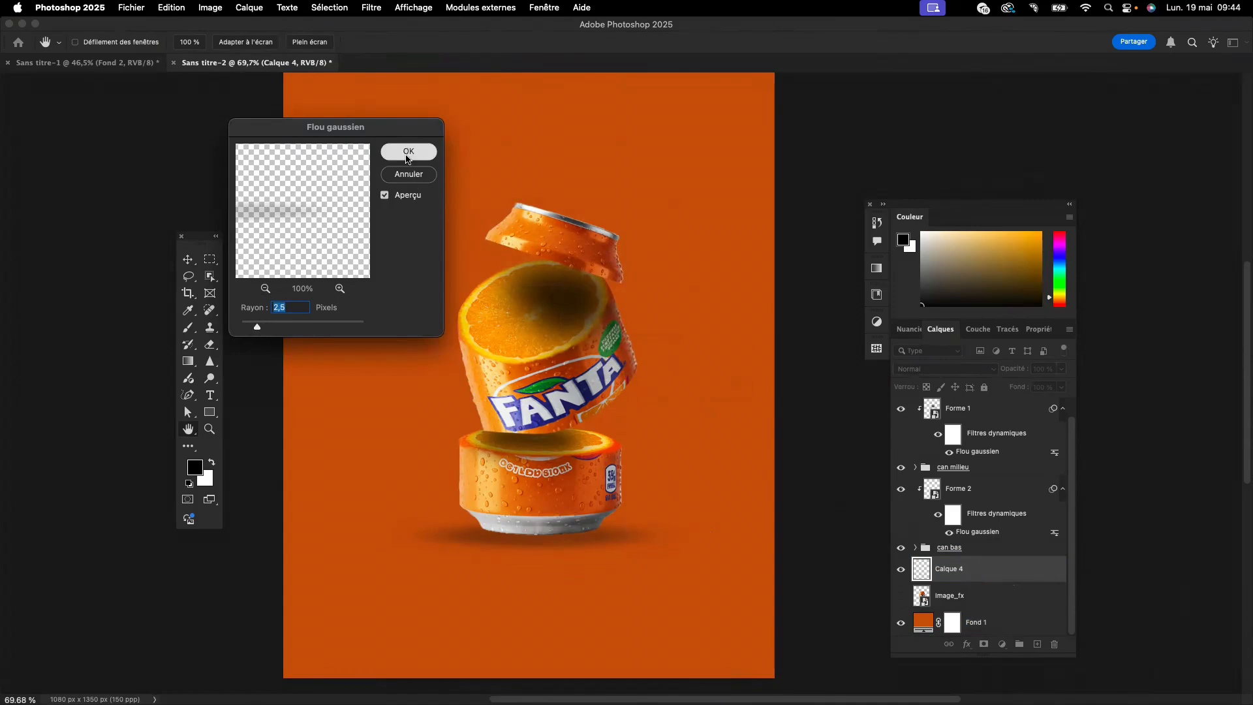
{"action": "key", "text": "v"}
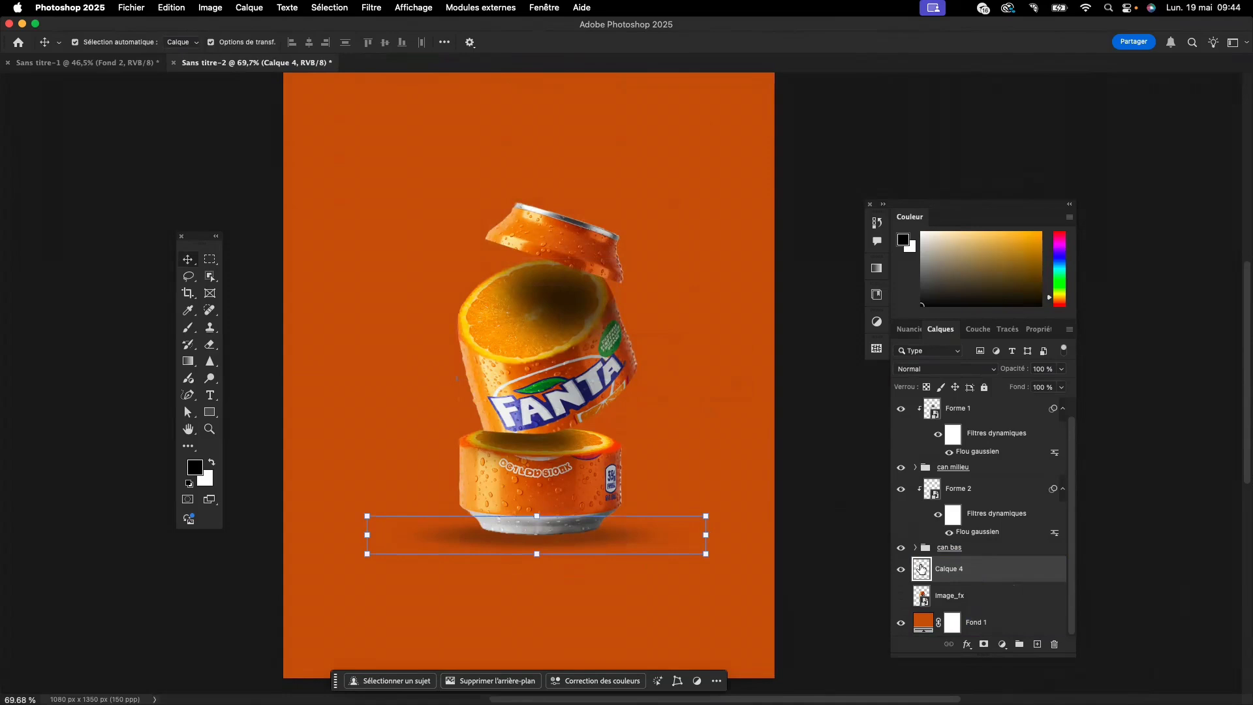
- Add a new layer directly above the "Fond 1" background and enlarge the brush to 818 pixels
{"action": "left_click", "coordinate": [698, 579]}
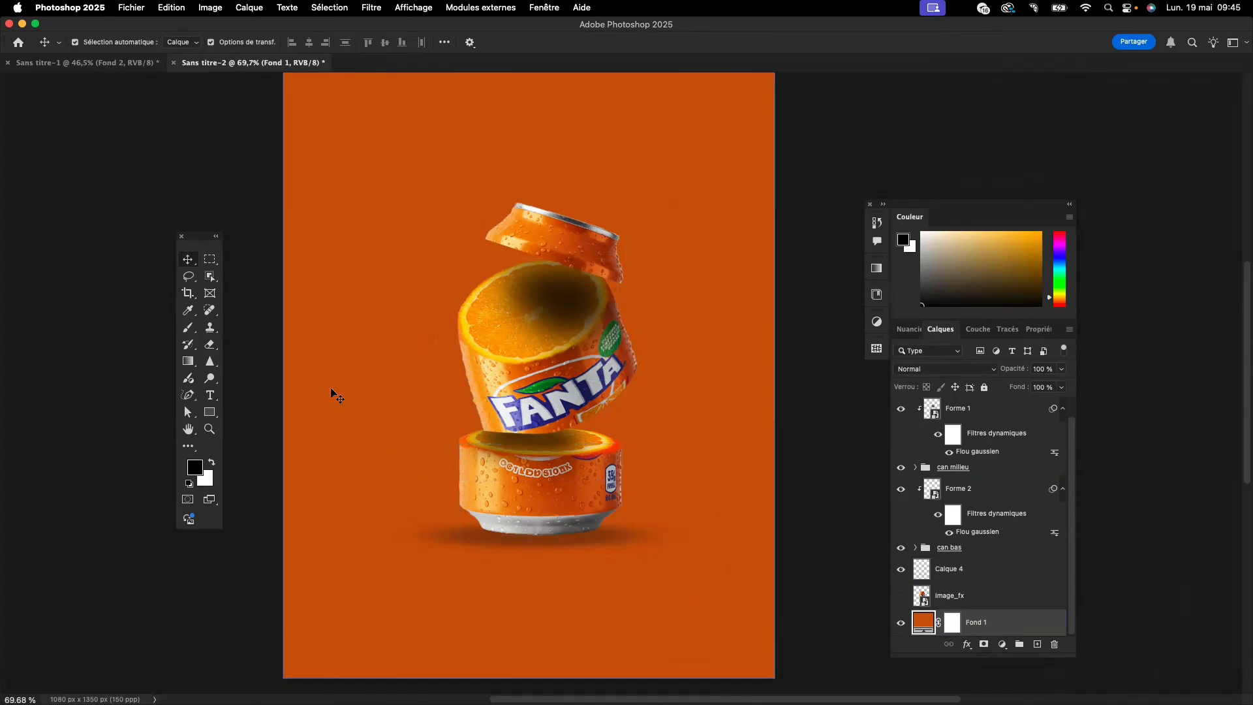
{"action": "left_click", "coordinate": [188, 328]}
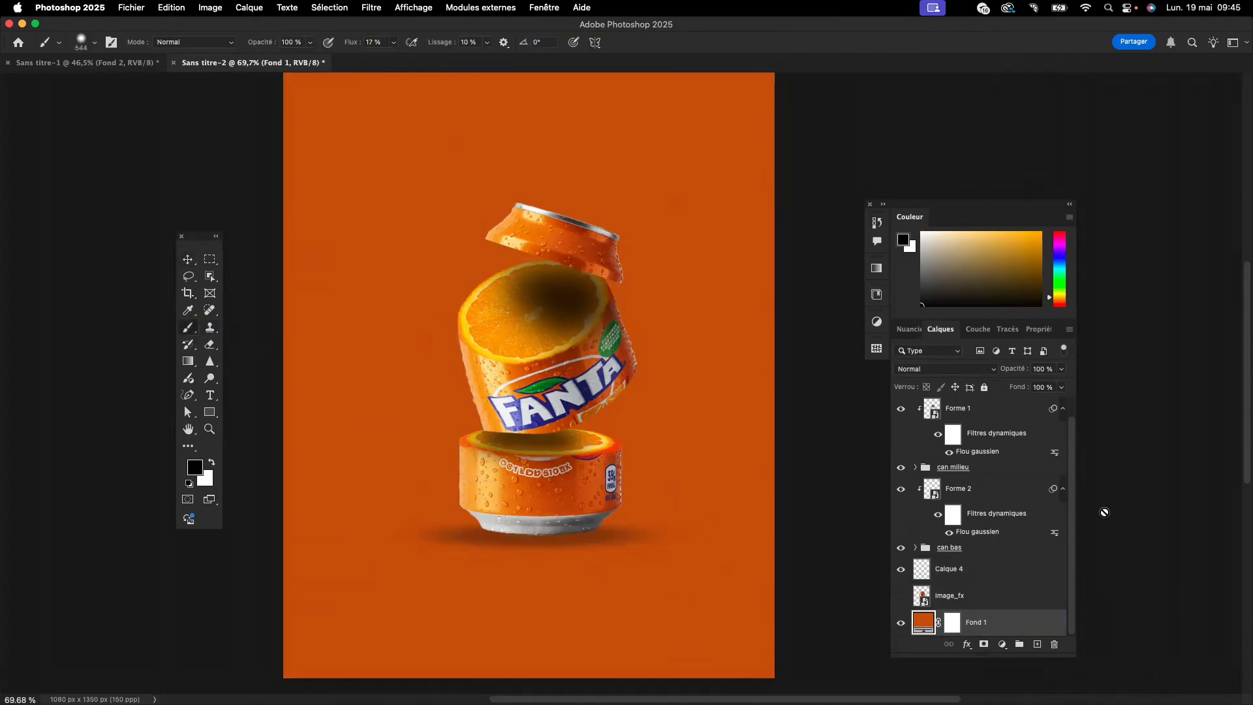
{"action": "left_click", "coordinate": [1036, 644]}
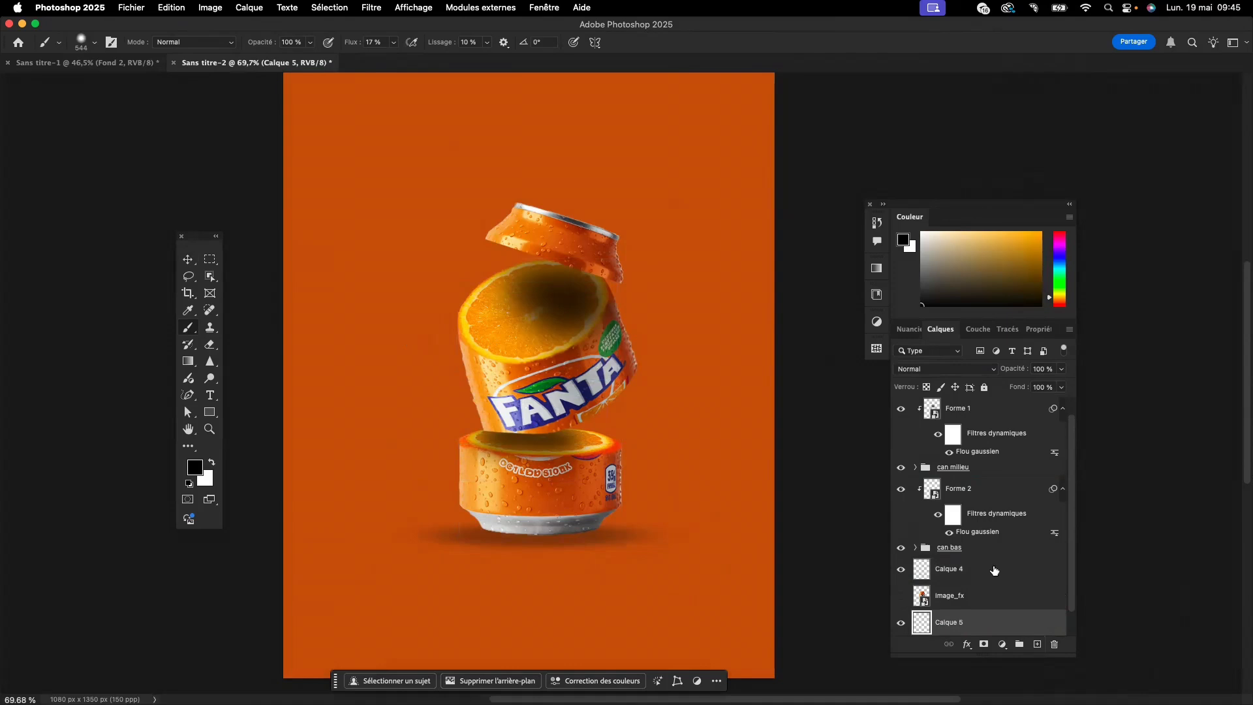
{"action": "scroll", "coordinate": [991, 574], "scroll_direction": "down", "scroll_amount": 1}
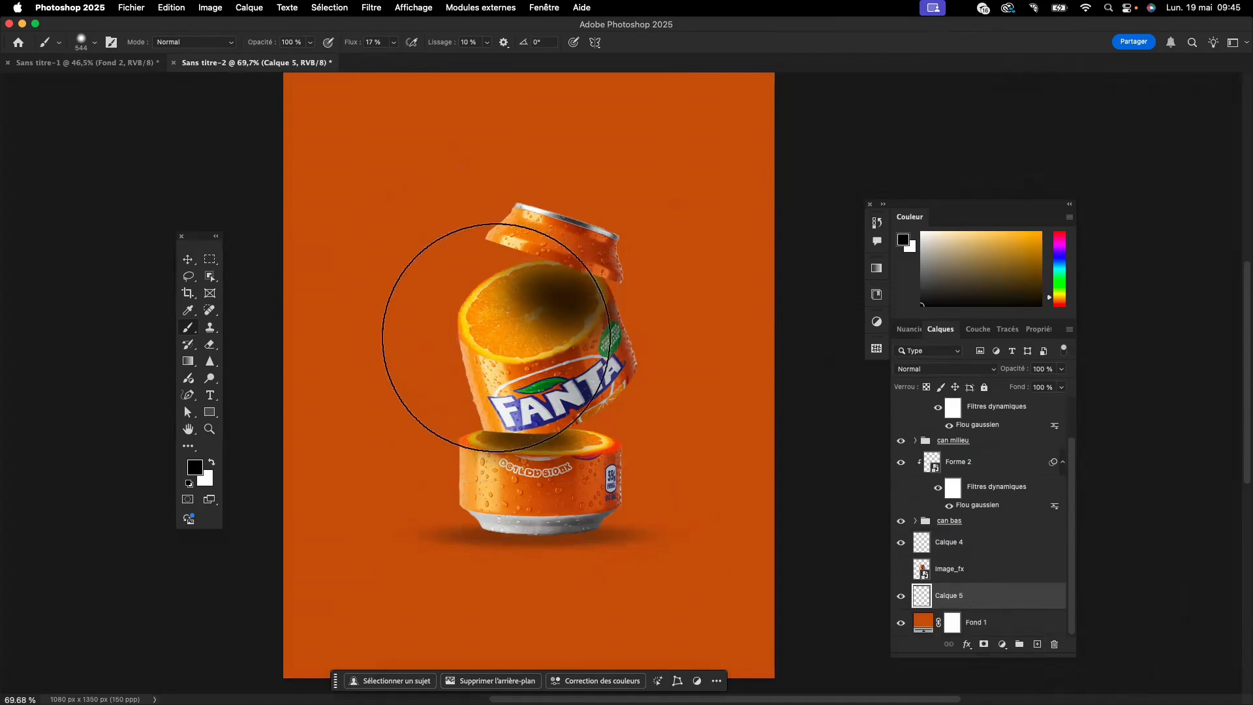
{"action": "left_click_drag", "start_coordinate": [500, 342], "coordinate": [564, 359]}
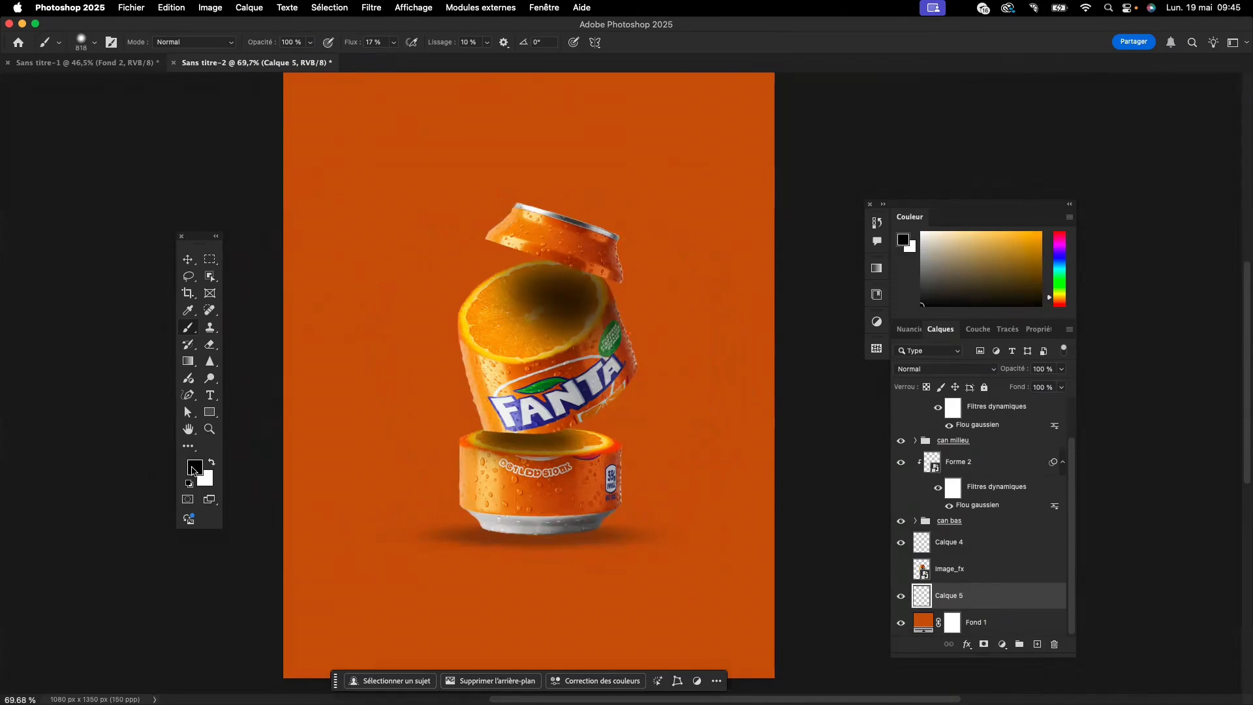
- Set the foreground colour to the light orange f7ae18 sampled from the orange slice on the can's middle section
{"action": "left_click", "coordinate": [193, 467]}
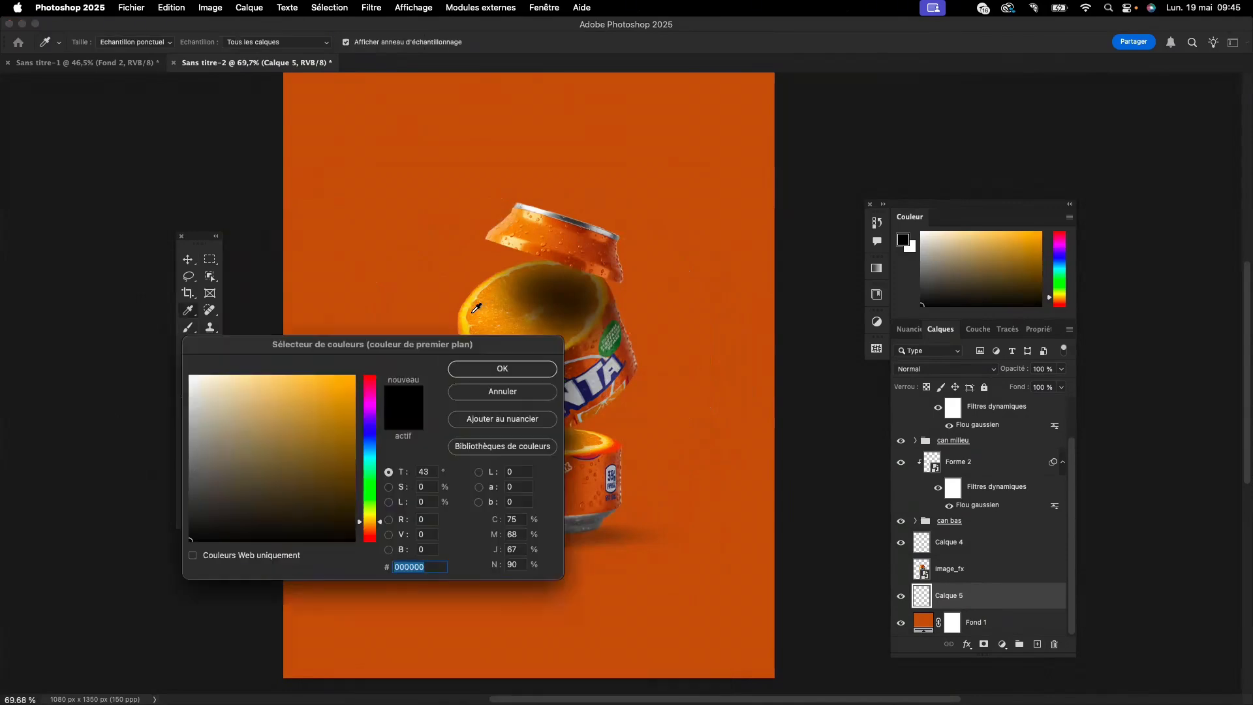
{"action": "left_click", "coordinate": [475, 310]}
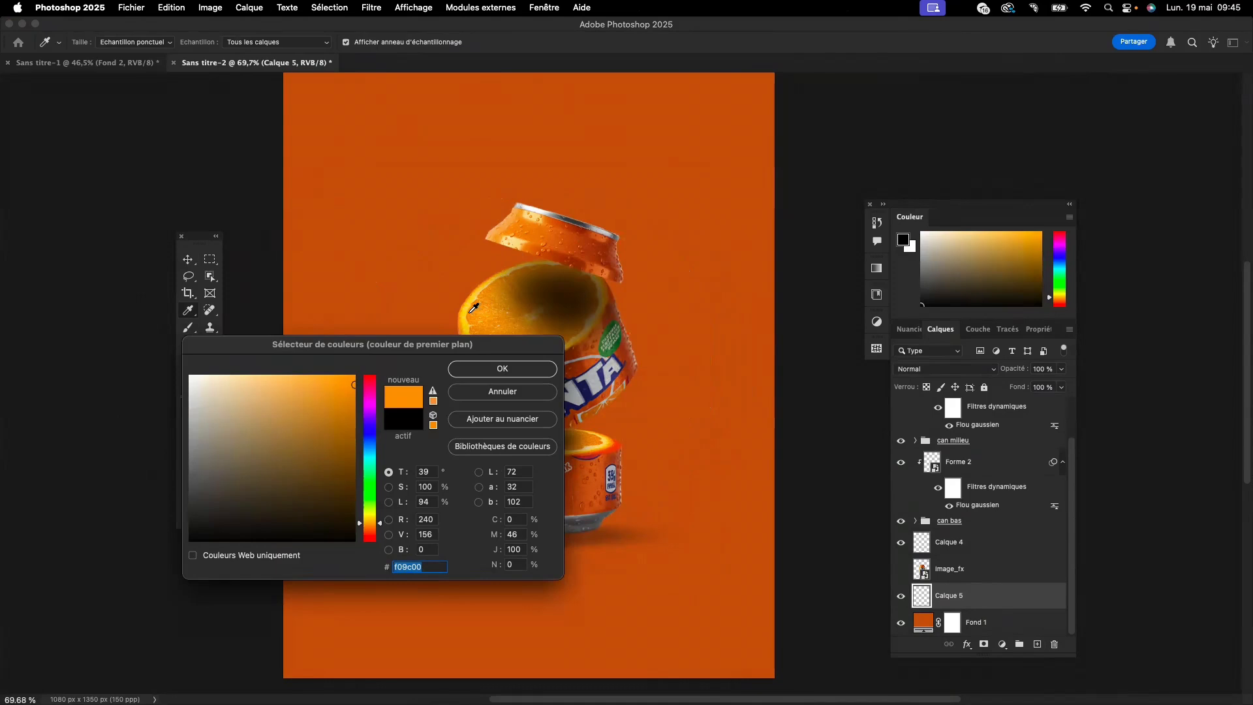
{"action": "left_click", "coordinate": [473, 307]}
{"action": "left_click", "coordinate": [467, 310]}
{"action": "left_click", "coordinate": [470, 309]}
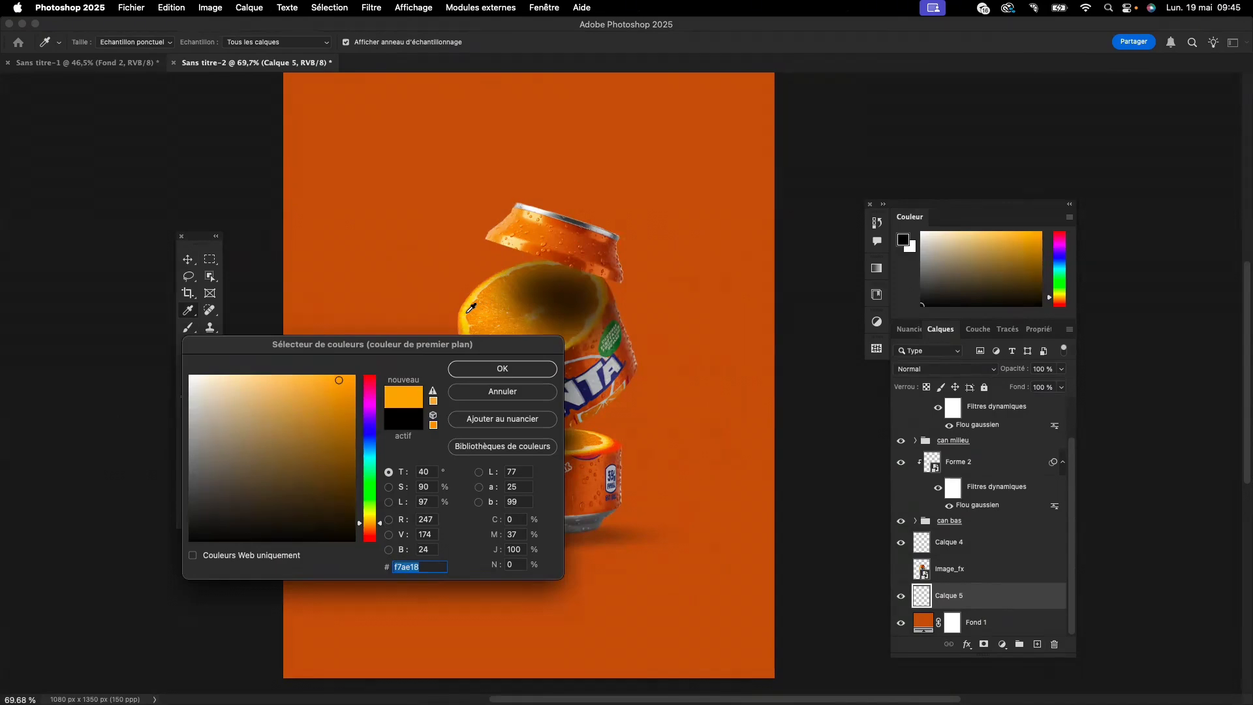
{"action": "scroll", "coordinate": [434, 476], "scroll_direction": "up", "scroll_amount": 1}
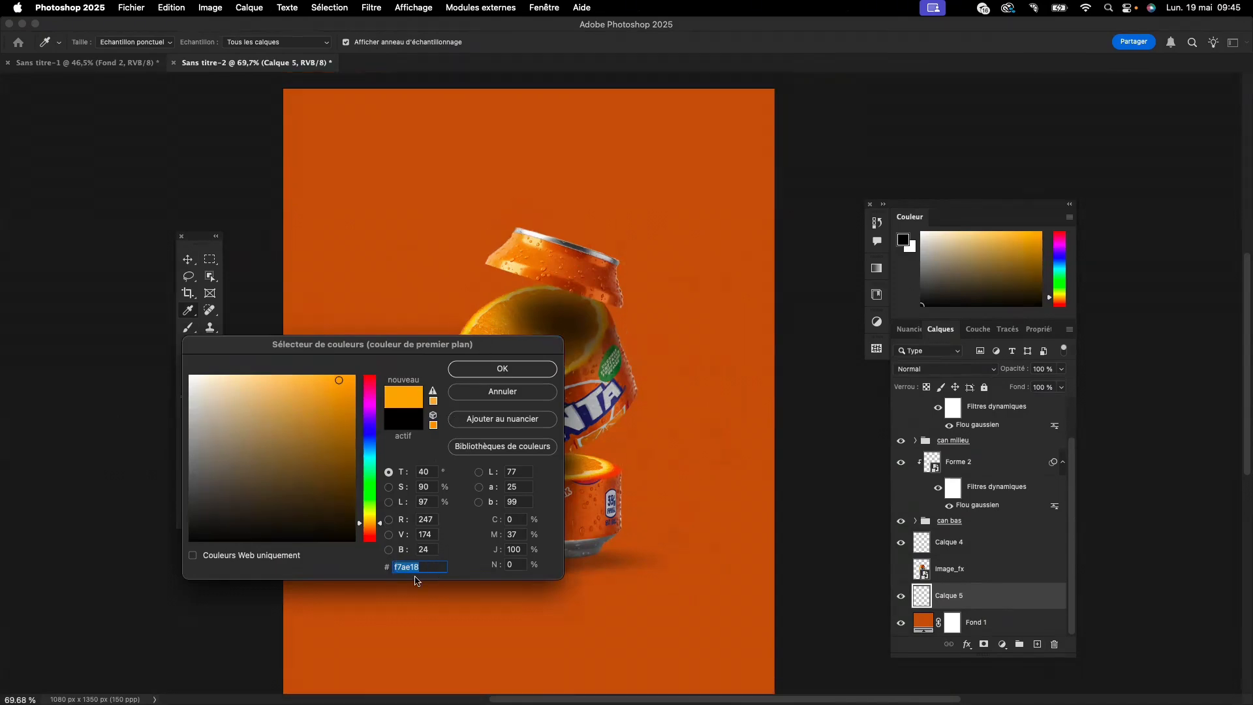
{"action": "left_click", "coordinate": [512, 368]}
- Paint a soft orange glow centred behind the can on "Calque 5" with the 818-pixel brush at 17% flow
{"action": "key", "text": "b"}
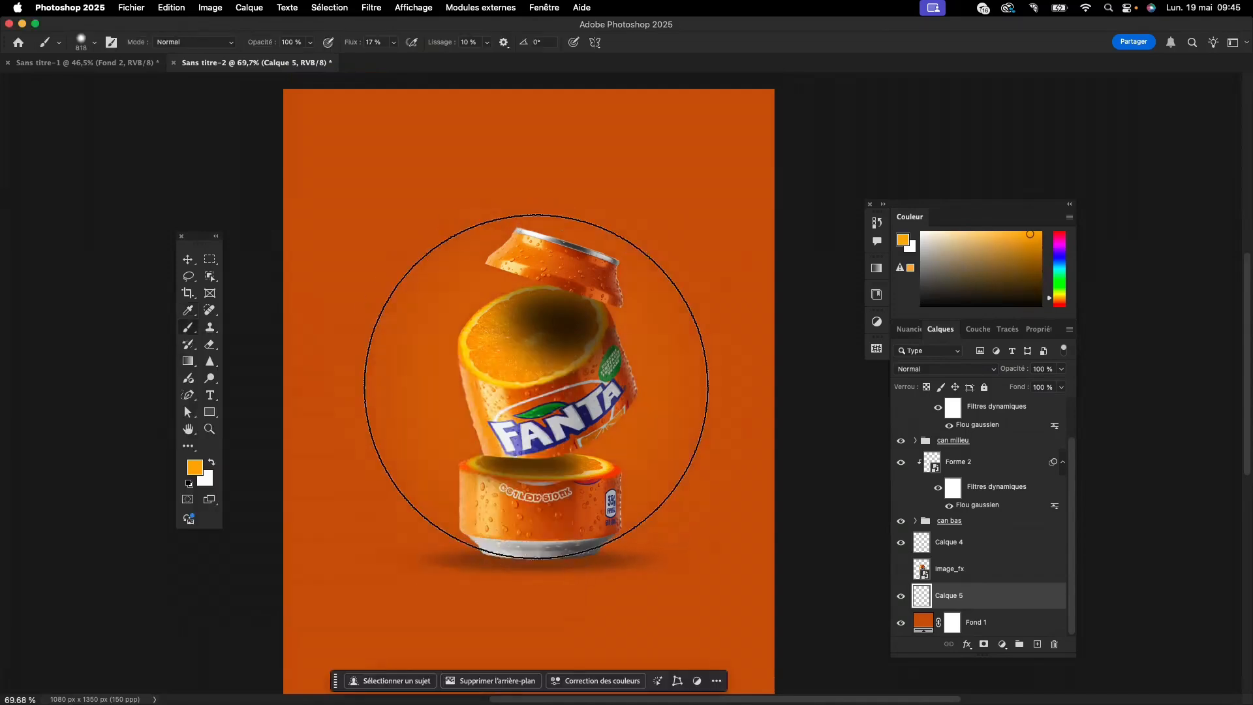
{"action": "left_click", "coordinate": [535, 386]}
{"action": "left_click", "coordinate": [535, 386]}
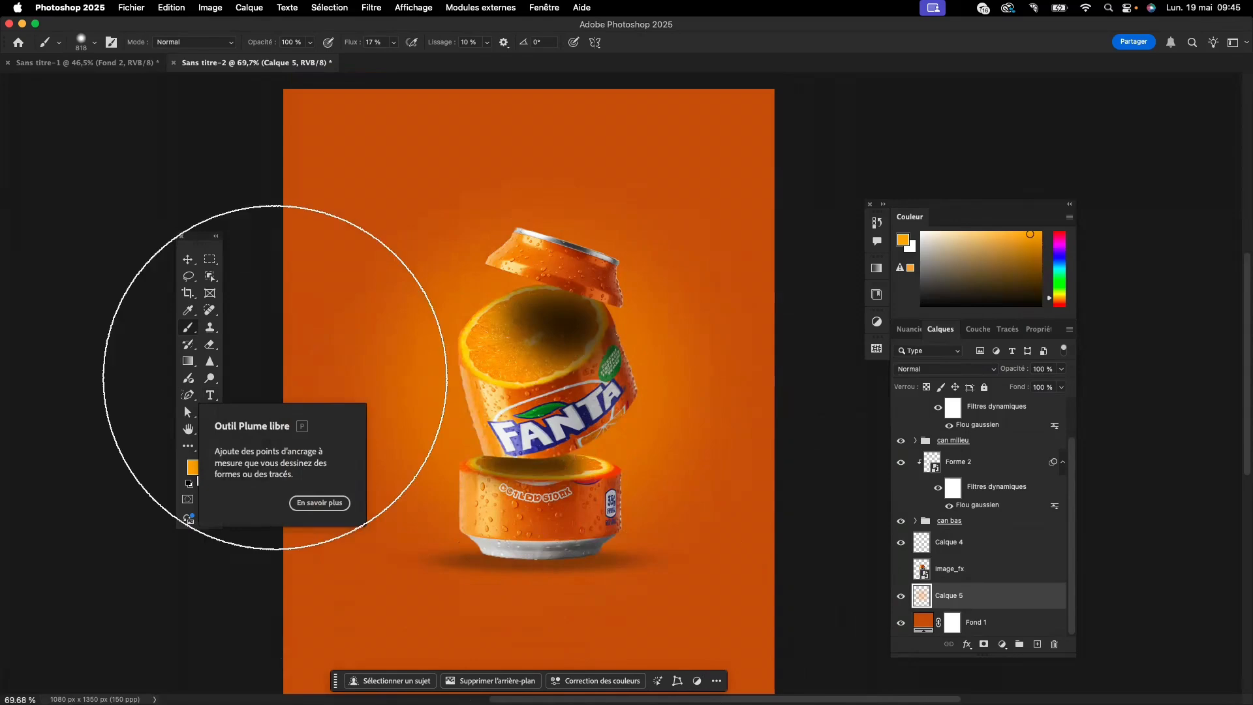
{"action": "left_click", "coordinate": [188, 260]}
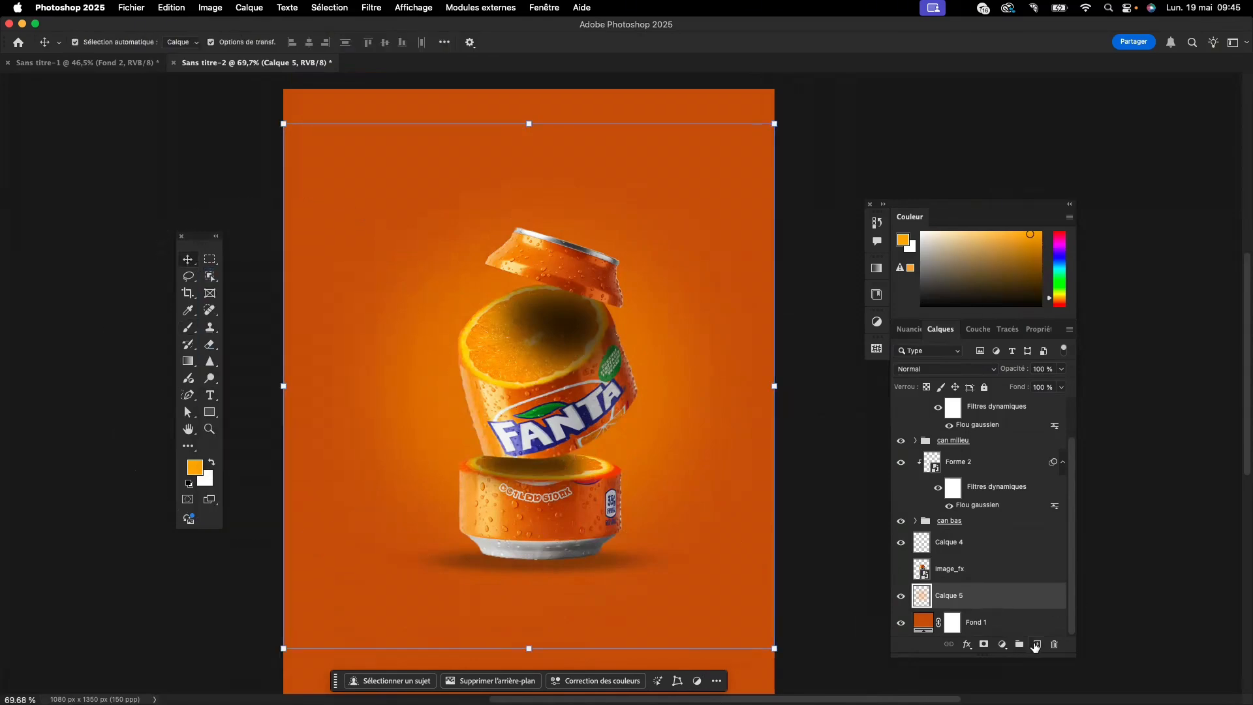
- Add a new layer beneath the glow layer "Calque 5" and set the foreground colour to the lighter orange fabb3b
{"action": "left_click", "coordinate": [1036, 645]}
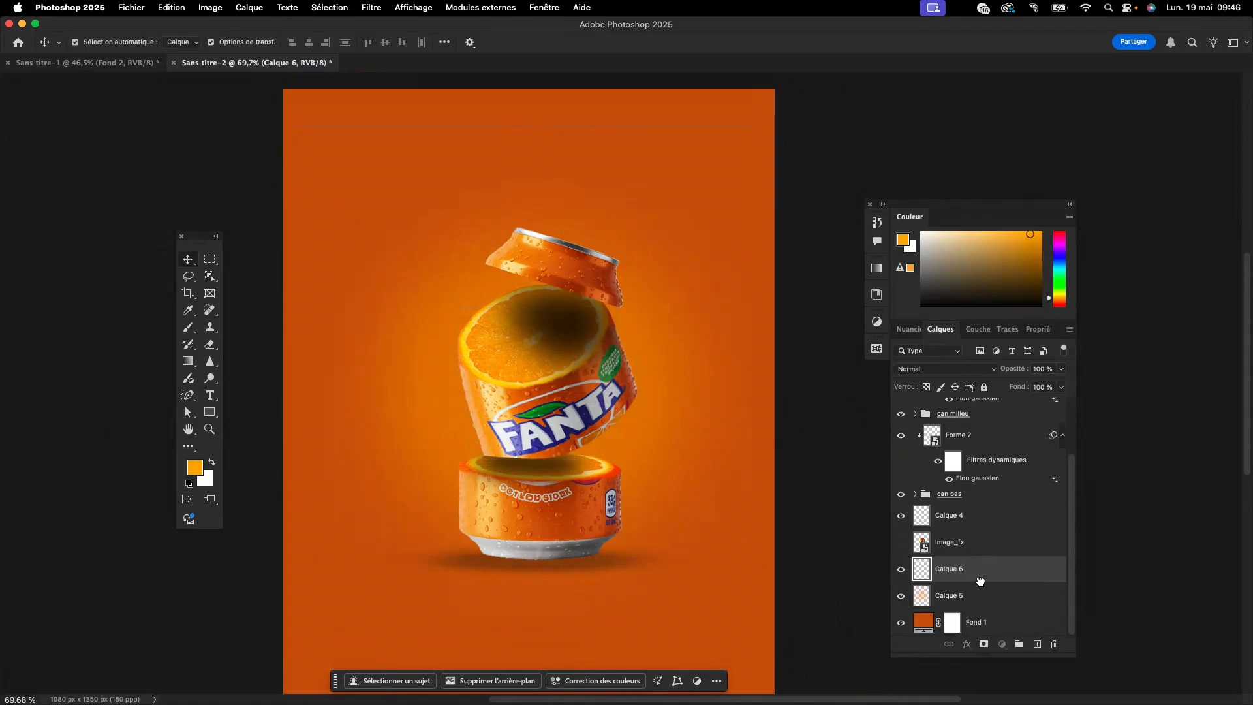
{"action": "left_click_drag", "start_coordinate": [979, 581], "coordinate": [979, 599]}
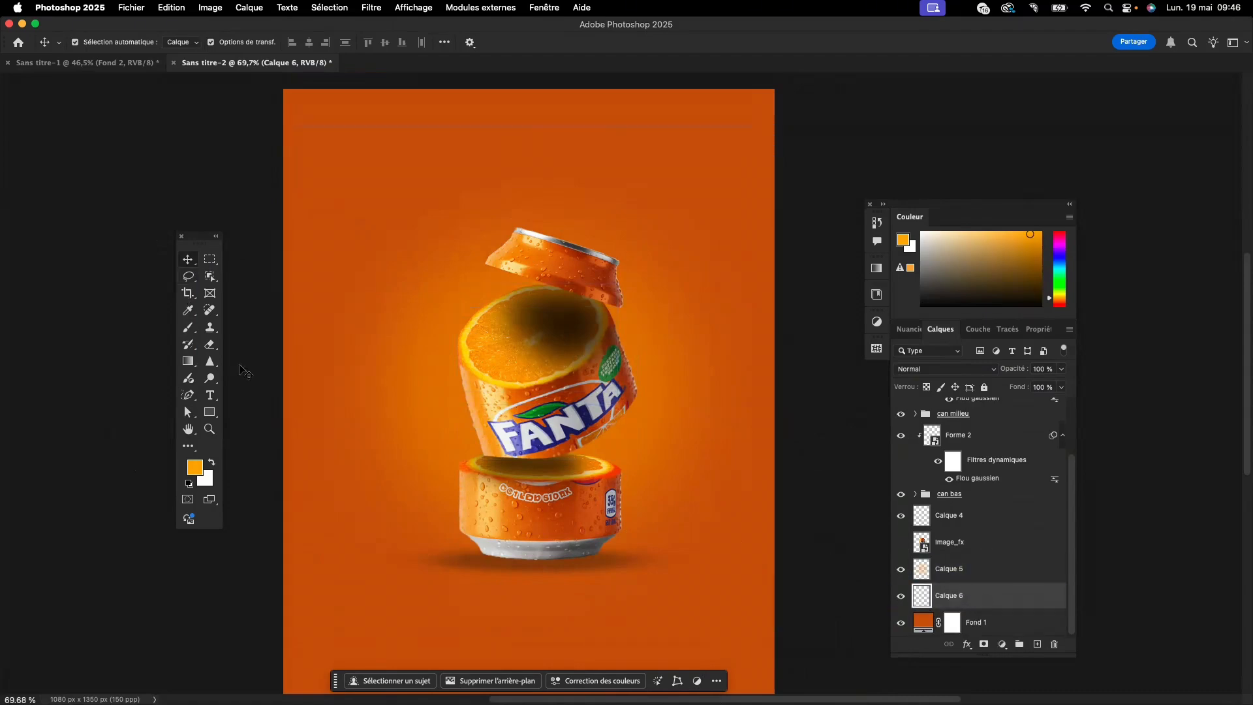
{"action": "left_click", "coordinate": [189, 328]}
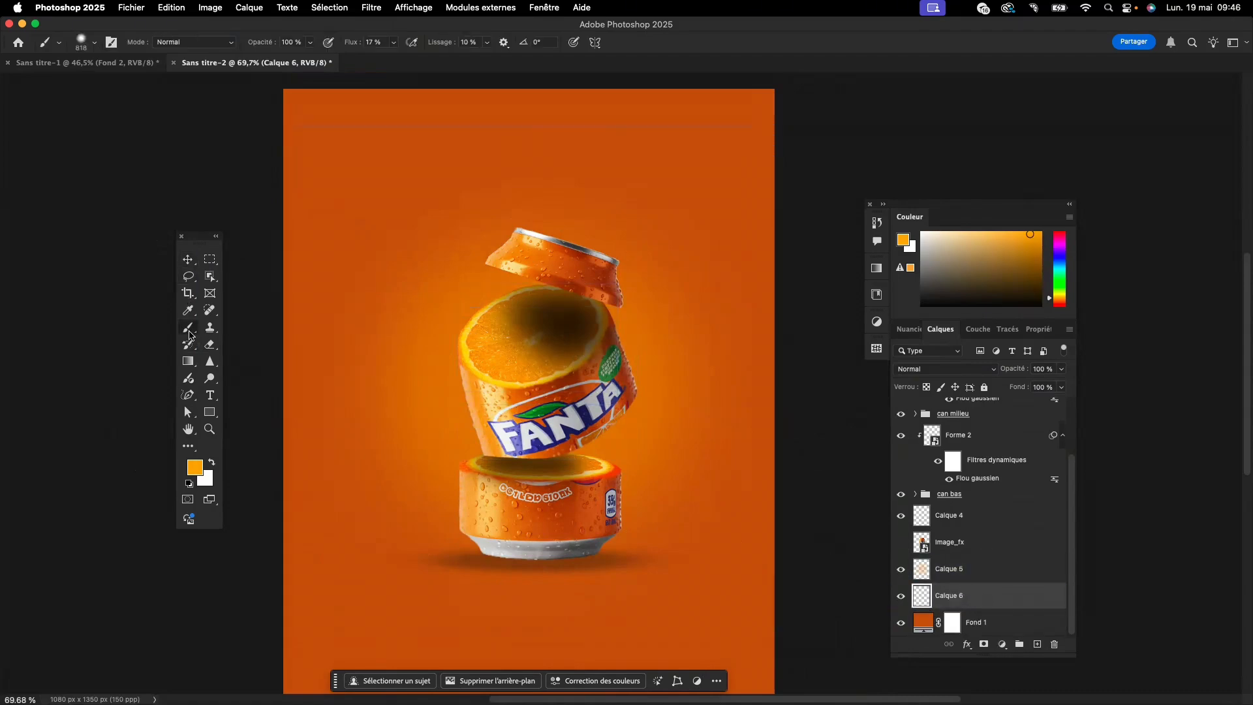
{"action": "left_click", "coordinate": [198, 469]}
{"action": "left_click_drag", "start_coordinate": [338, 380], "coordinate": [326, 378]}
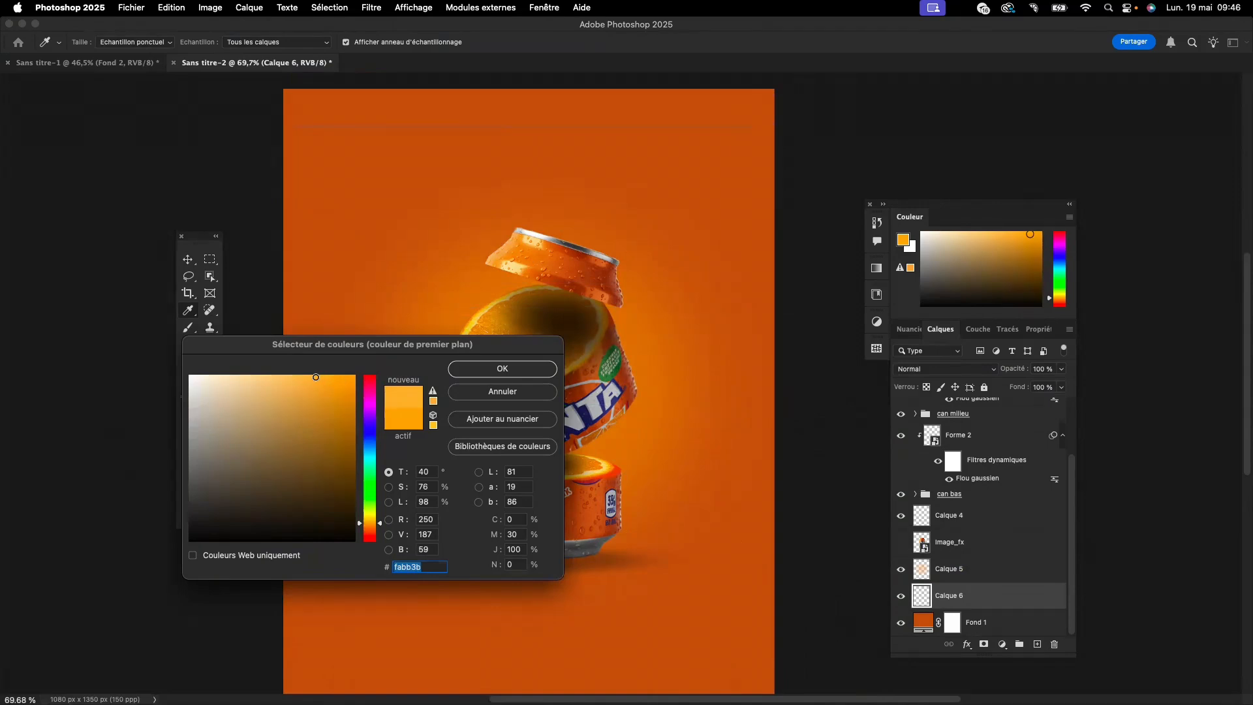
{"action": "left_click", "coordinate": [474, 369]}
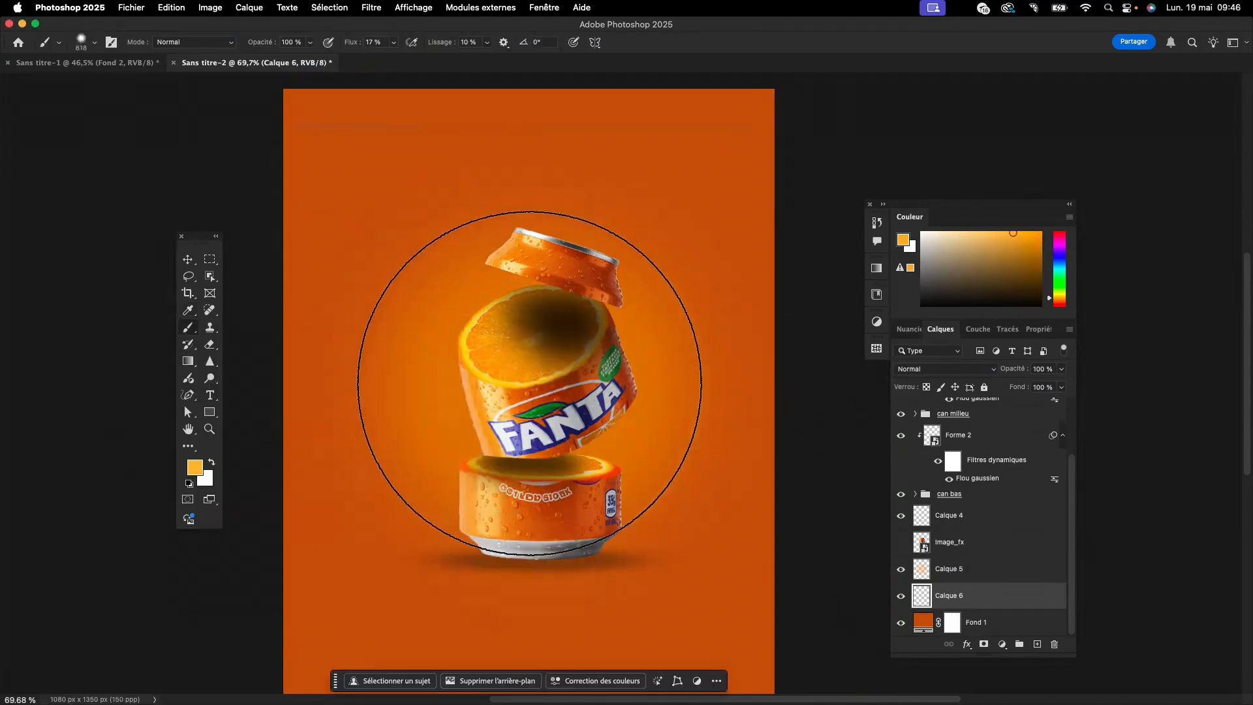
- Paint a larger, lighter glow centred behind the can on "Calque 6" with an 1180-pixel brush
{"action": "left_click_drag", "start_coordinate": [529, 384], "coordinate": [613, 402]}
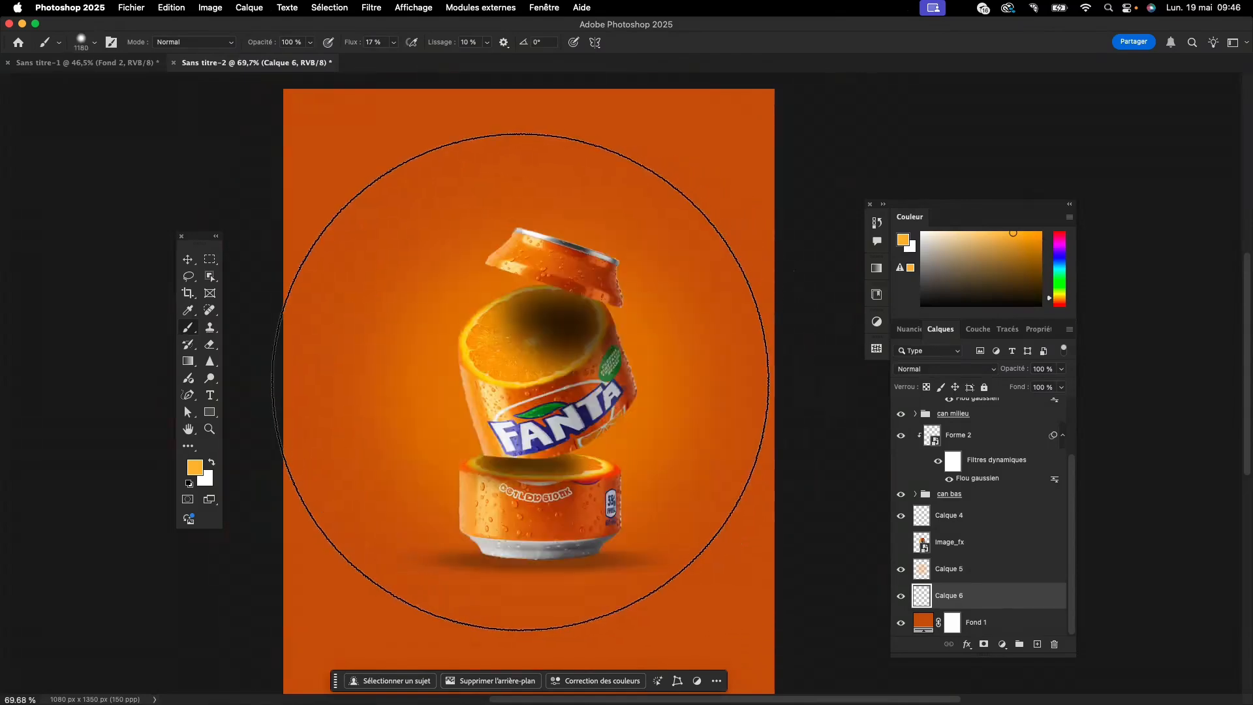
{"action": "left_click", "coordinate": [521, 381]}
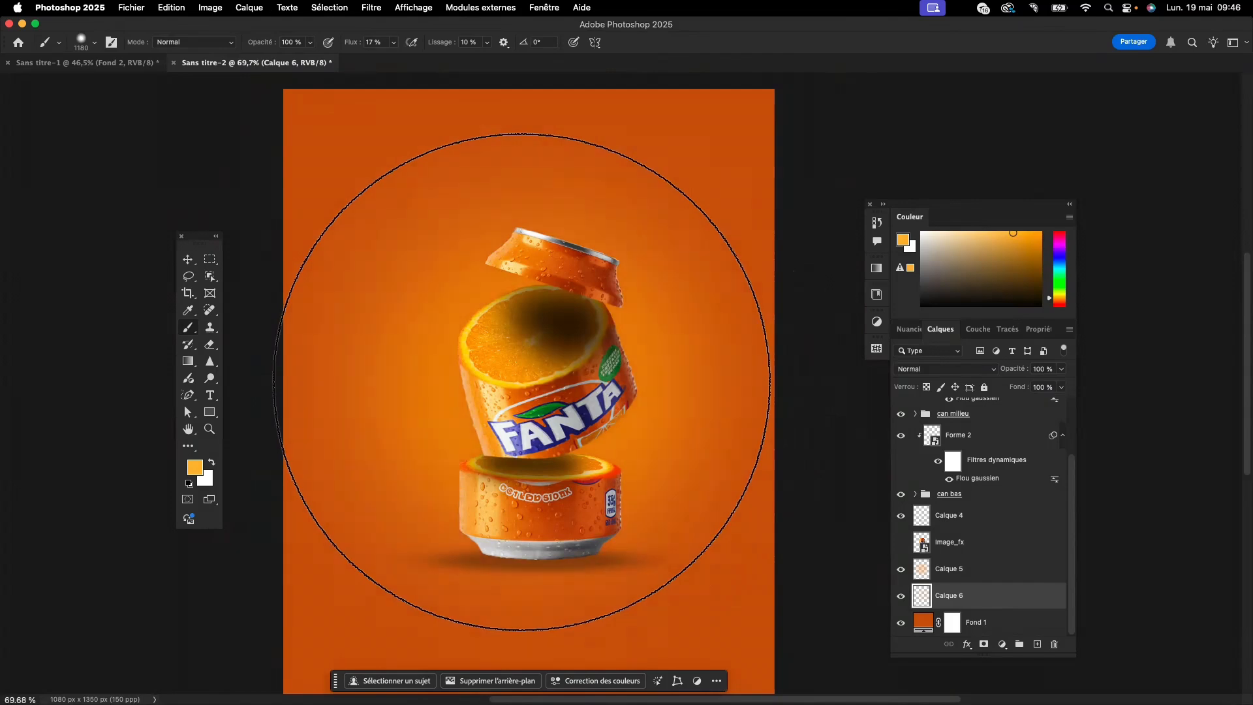
{"action": "left_click", "coordinate": [522, 382]}
{"action": "left_click", "coordinate": [521, 382]}
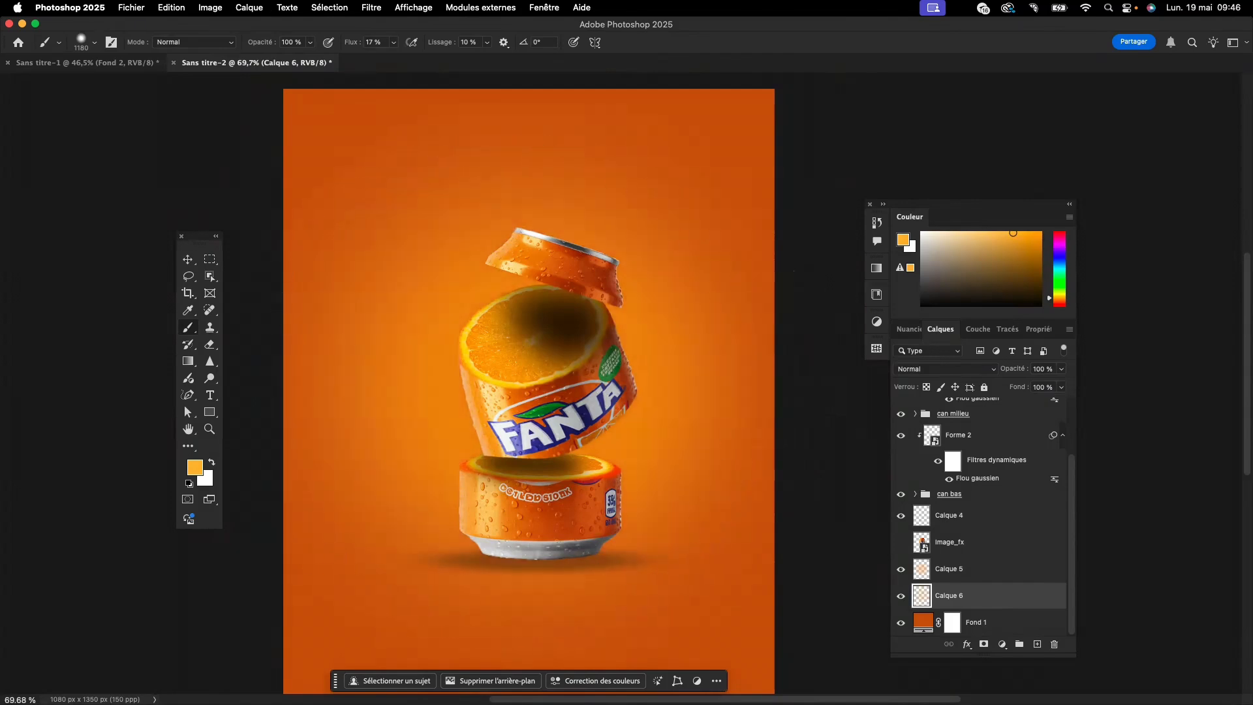
{"action": "left_click", "coordinate": [187, 261]}
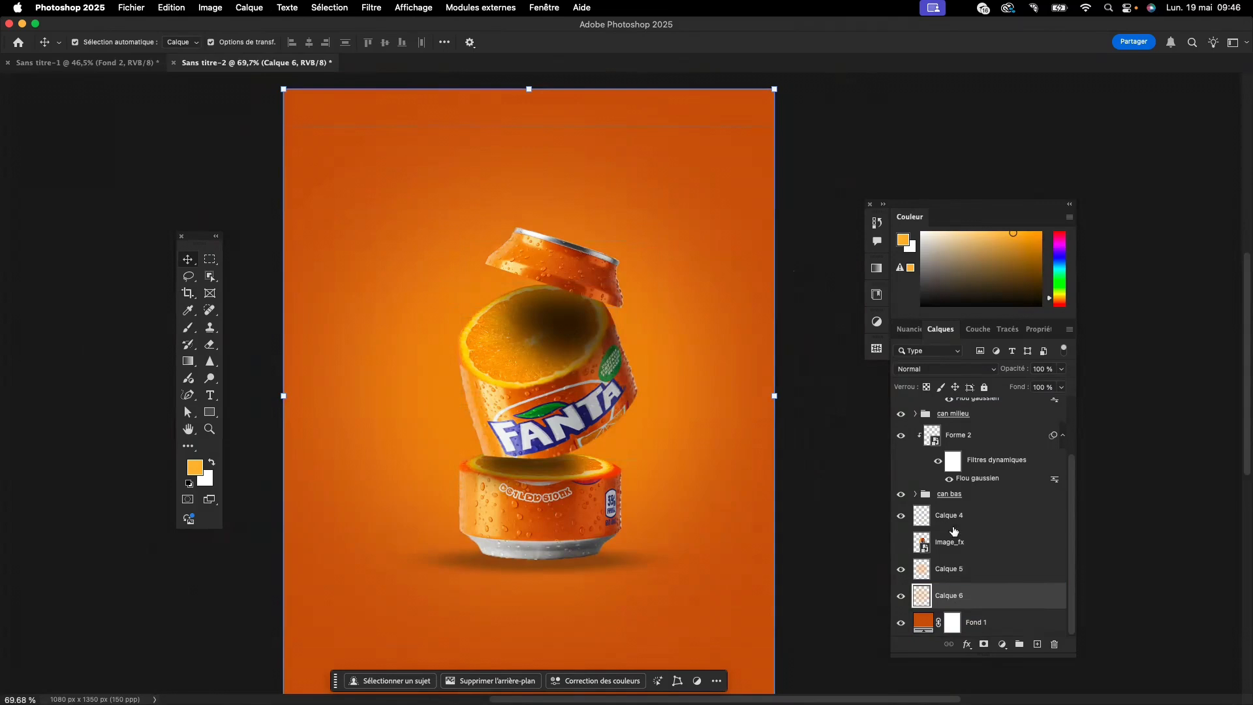
- Set the blending mode of the glow layer "Calque 5" to Eclaircir
{"action": "left_click", "coordinate": [988, 548]}
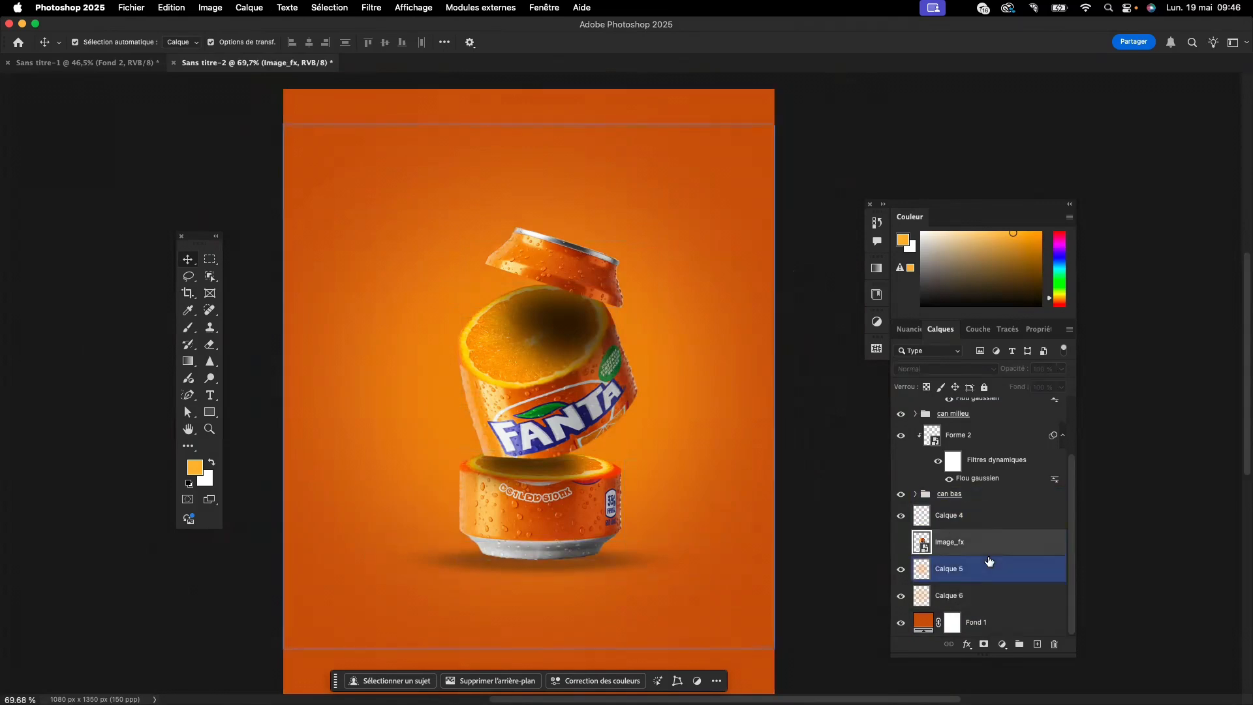
{"action": "left_click", "coordinate": [938, 567]}
{"action": "left_click", "coordinate": [987, 370]}
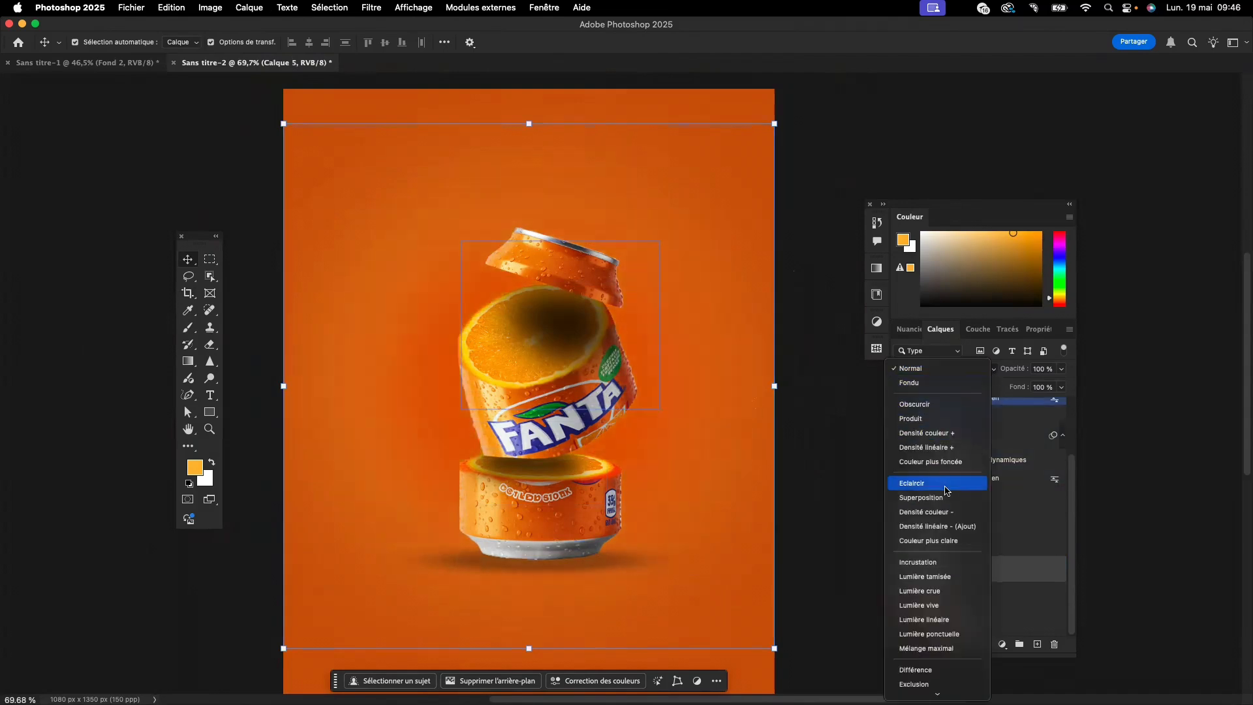
{"action": "left_click", "coordinate": [934, 484]}
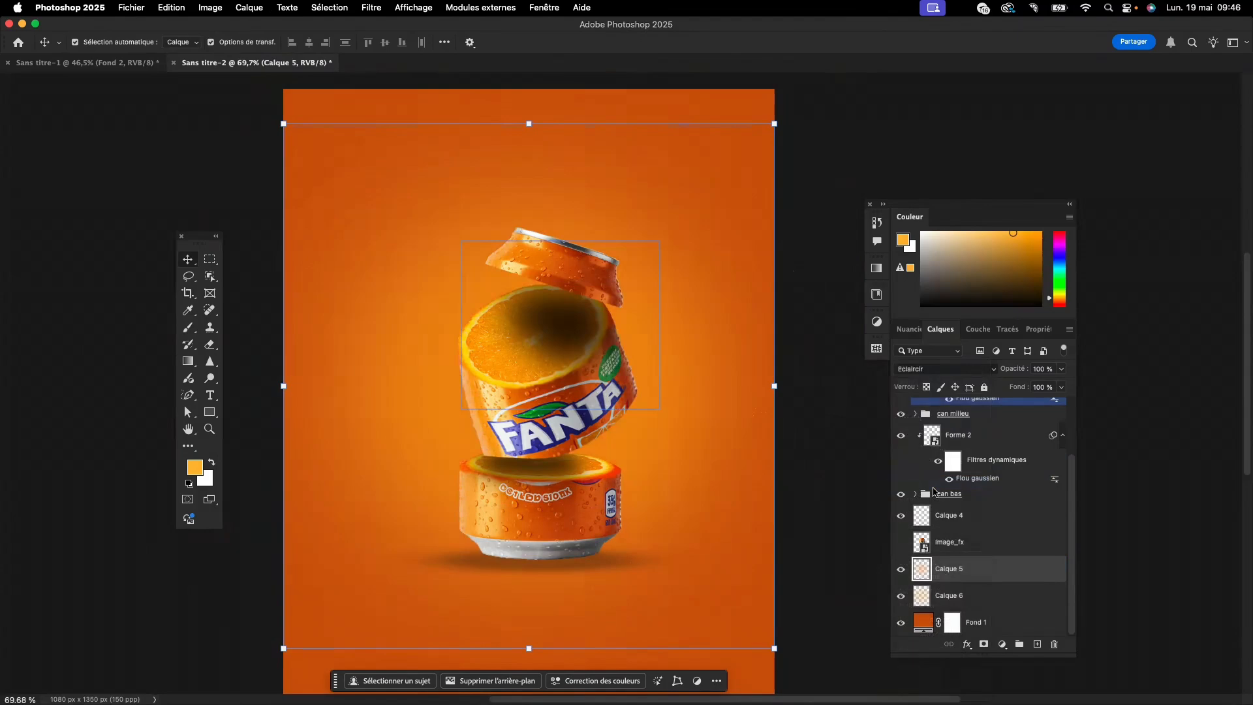
- Set the blending mode of the larger glow layer "Calque 6" to Densité linéaire - (Ajout)
{"action": "left_click", "coordinate": [990, 591]}
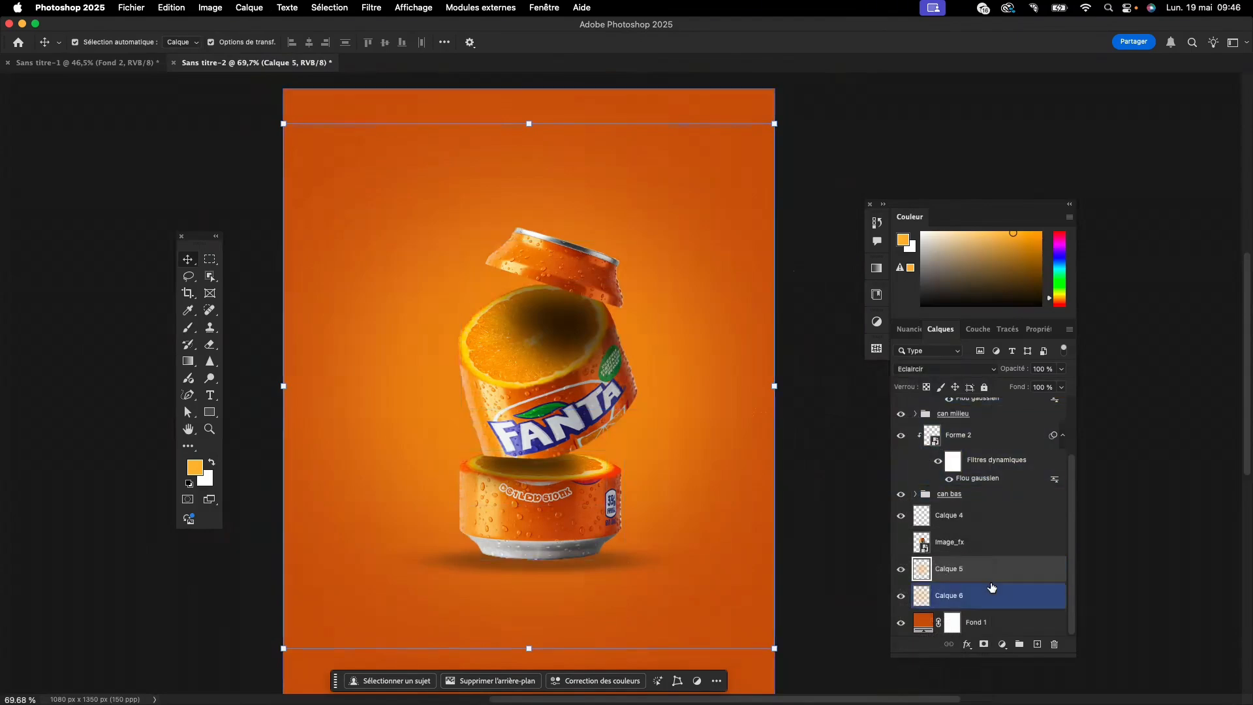
{"action": "left_click", "coordinate": [967, 370]}
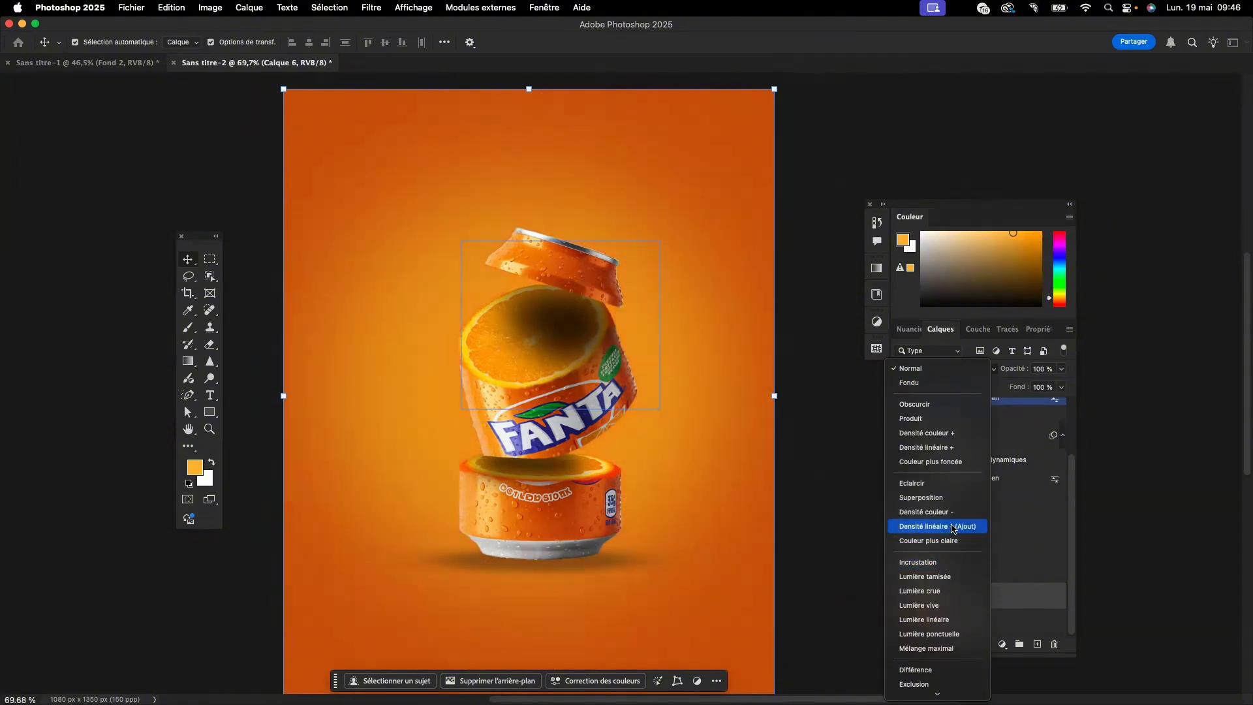
{"action": "left_click", "coordinate": [954, 528]}
{"action": "left_click", "coordinate": [577, 305]}
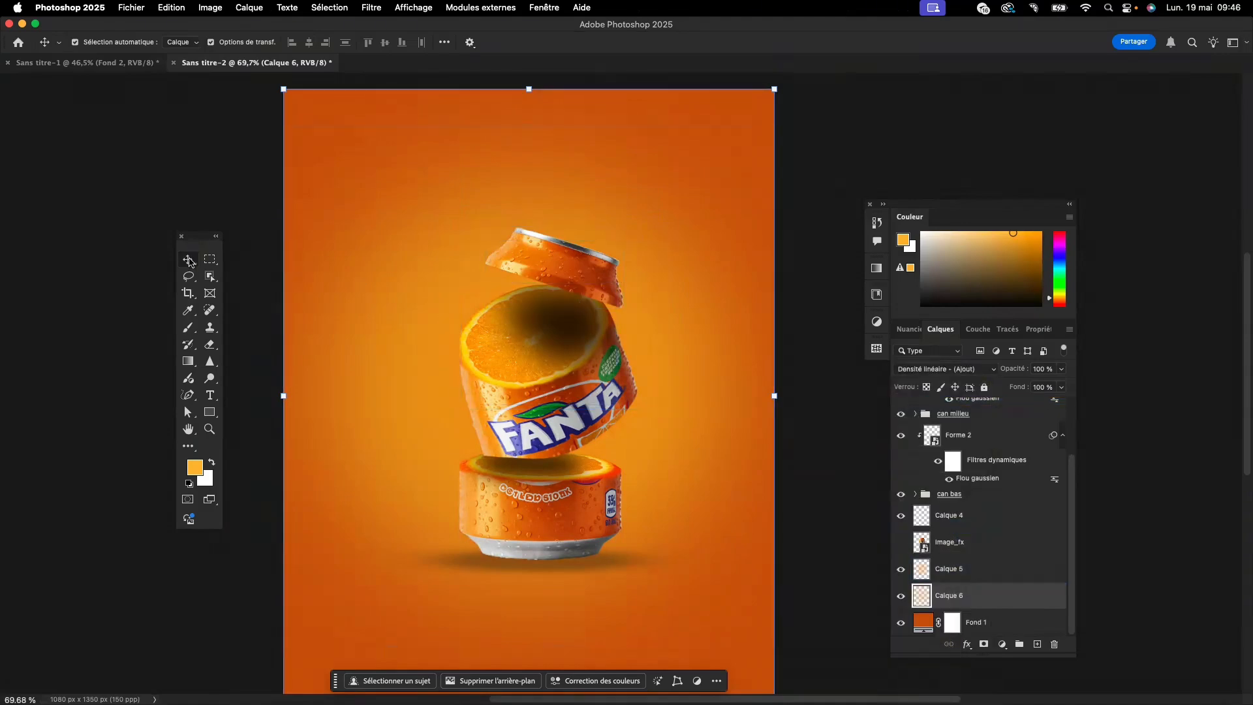
- Brighten only the "can haut" group with a clipped Curves adjustment that raises input 130 to output 190
{"action": "scroll", "coordinate": [190, 262], "scroll_direction": "left", "scroll_amount": 1}
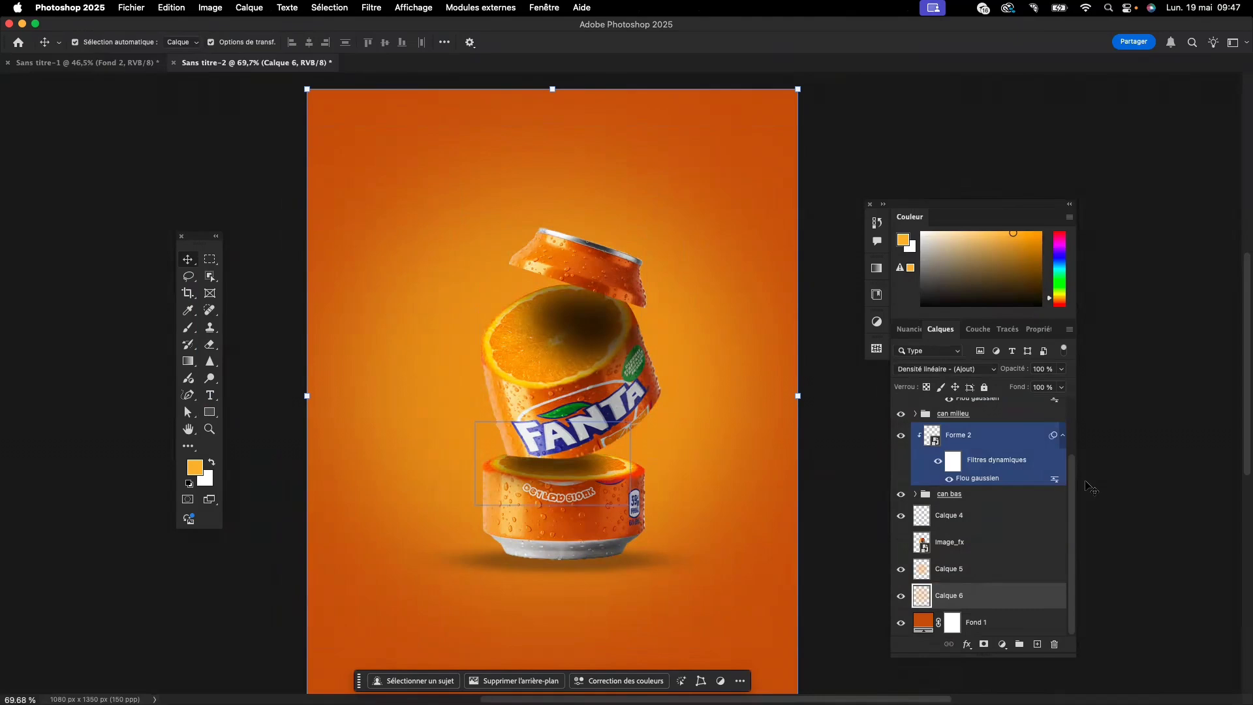
{"action": "scroll", "coordinate": [1013, 496], "scroll_direction": "up", "scroll_amount": 2}
{"action": "left_click", "coordinate": [967, 411]}
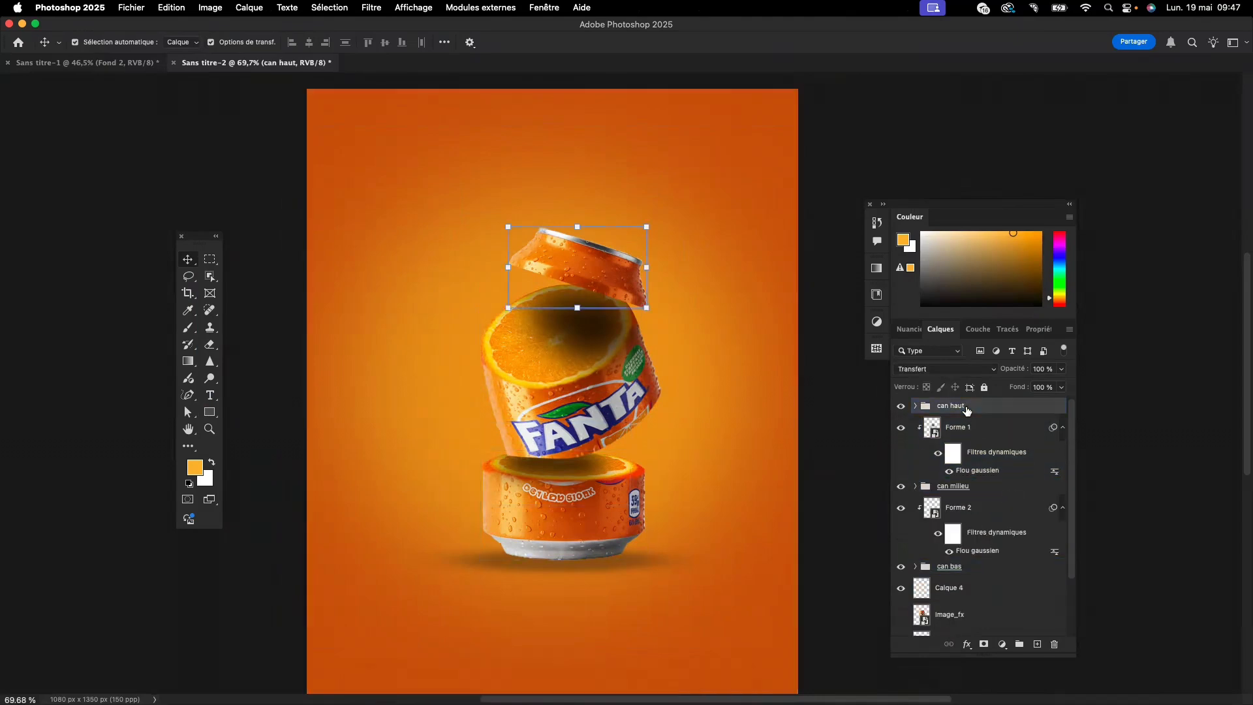
{"action": "left_click", "coordinate": [1002, 644]}
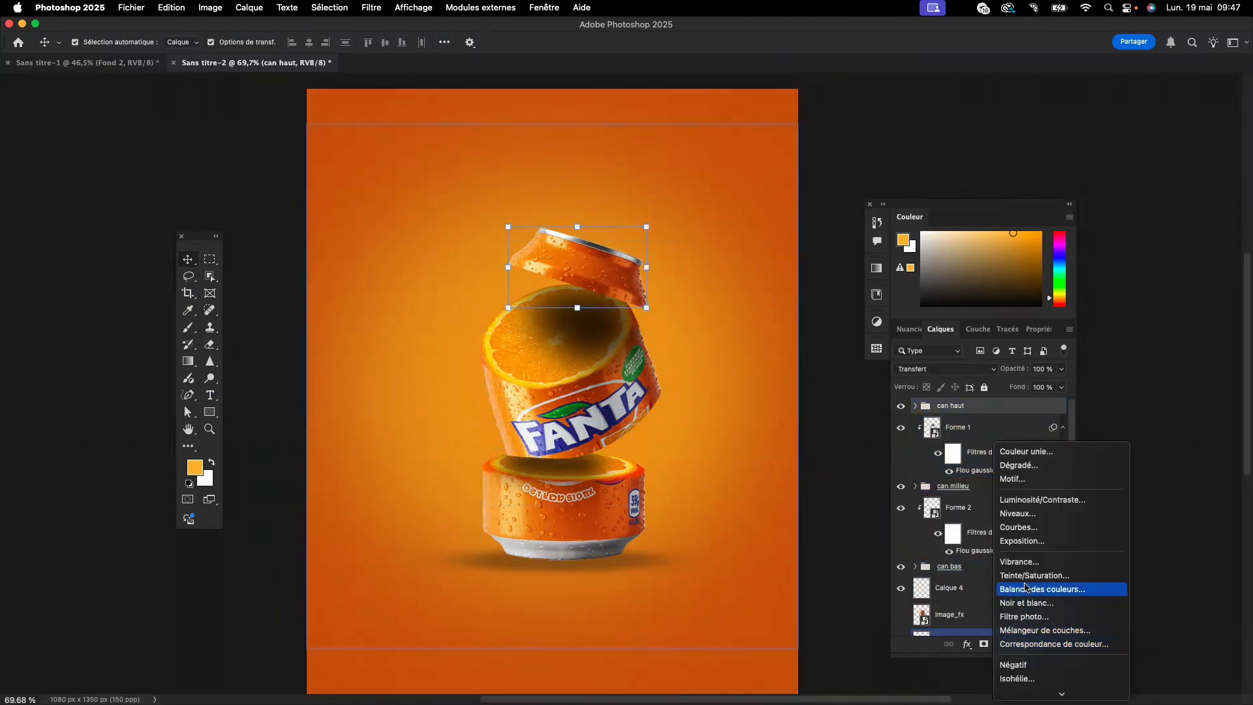
{"action": "left_click", "coordinate": [1029, 527]}
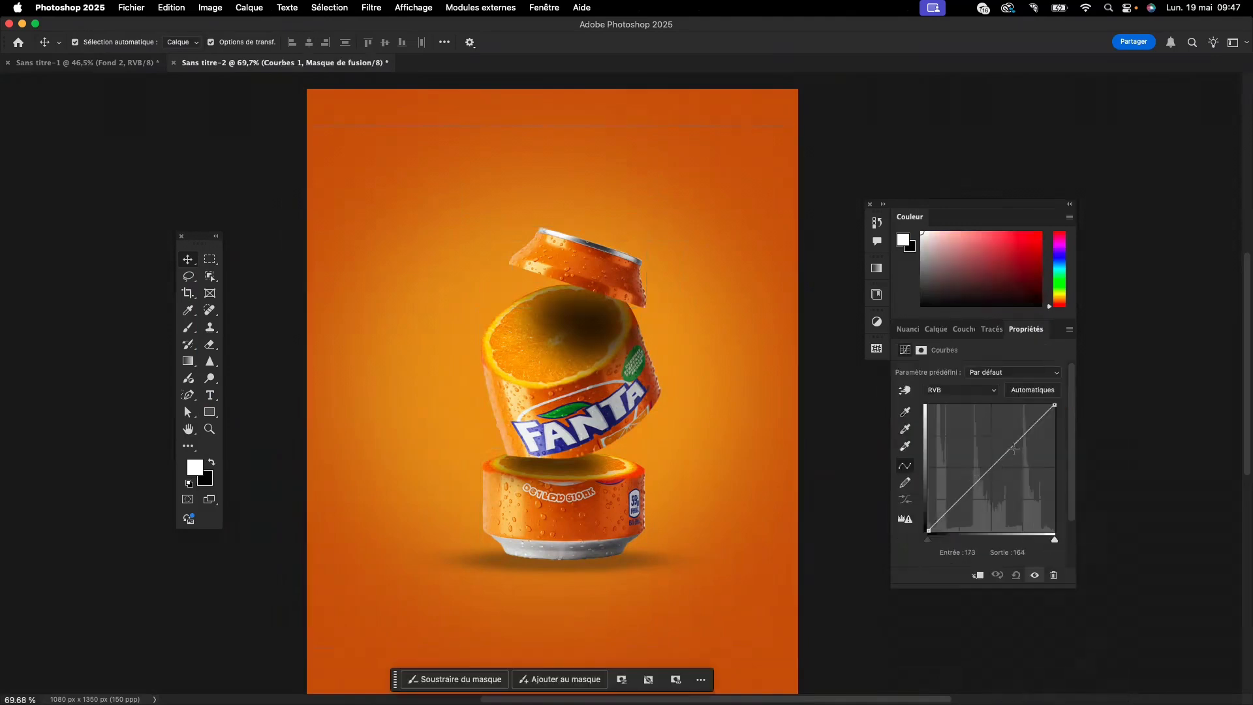
{"action": "left_click_drag", "start_coordinate": [1014, 448], "coordinate": [992, 433]}
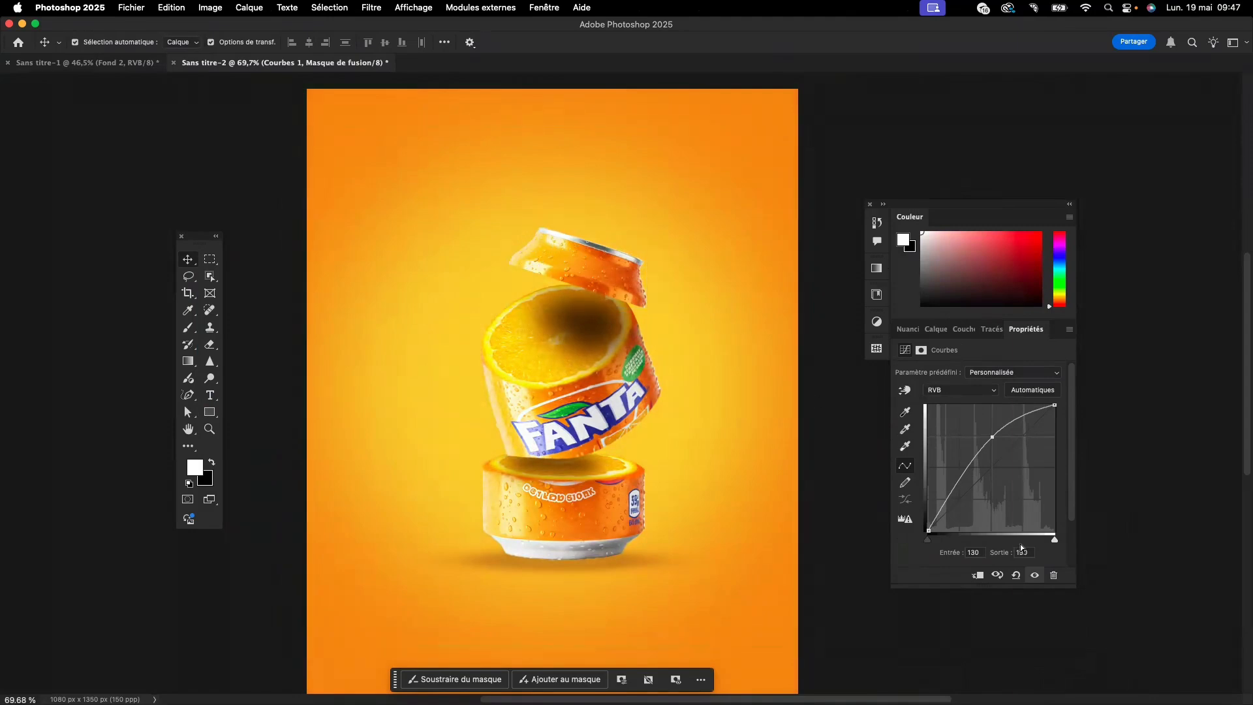
{"action": "left_click", "coordinate": [978, 576]}
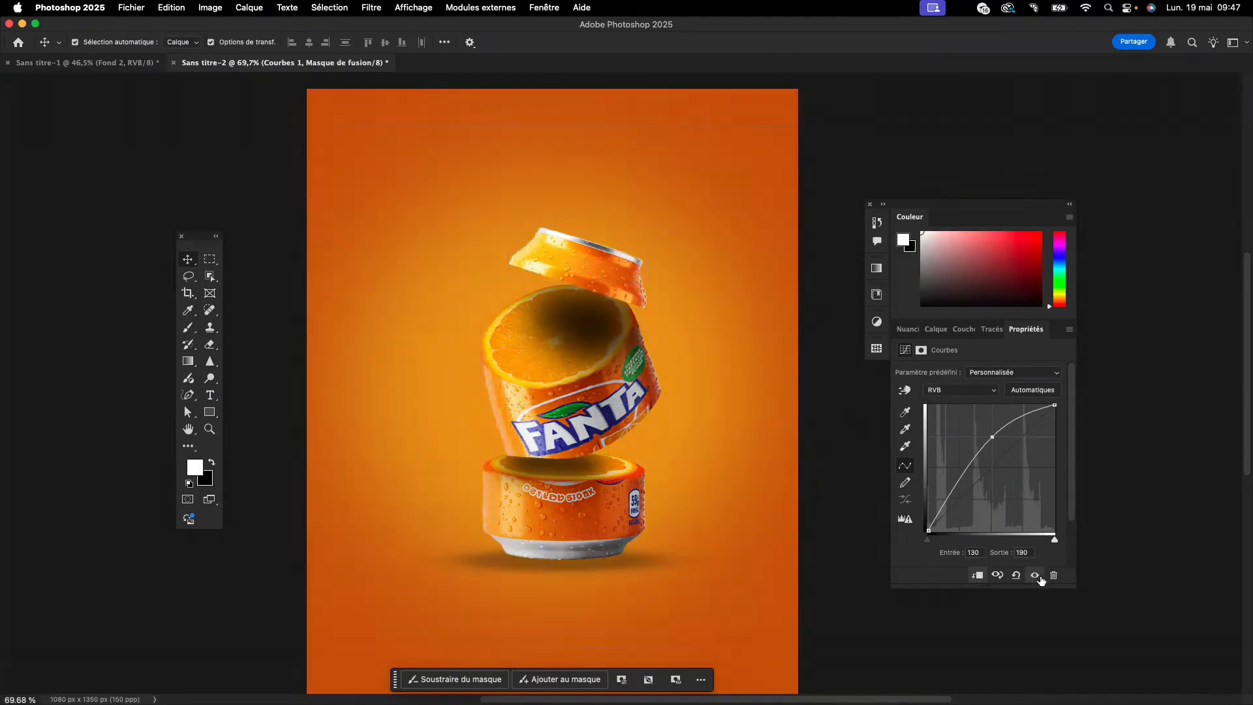
- Invert the "Courbes 1" mask to black and reveal the brightening along the top can section's metal rim with a soft 38-pixel white brush
{"action": "left_click", "coordinate": [936, 330]}
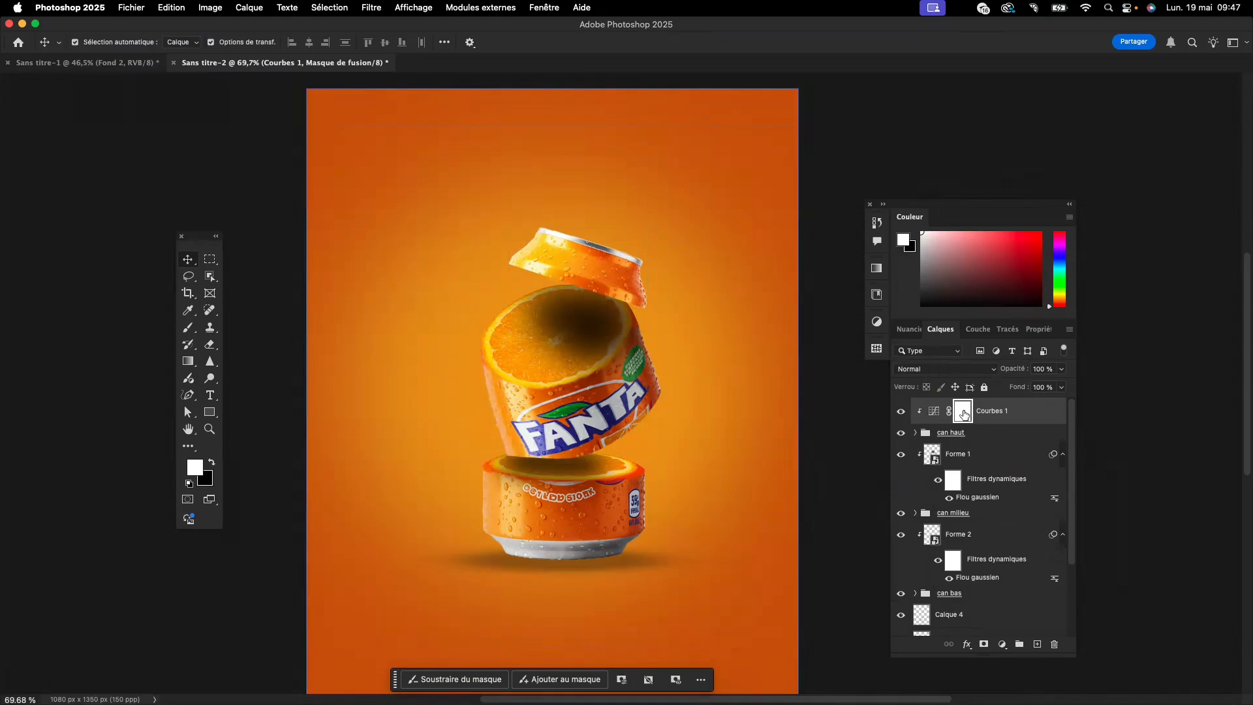
{"action": "key", "text": "super+i"}
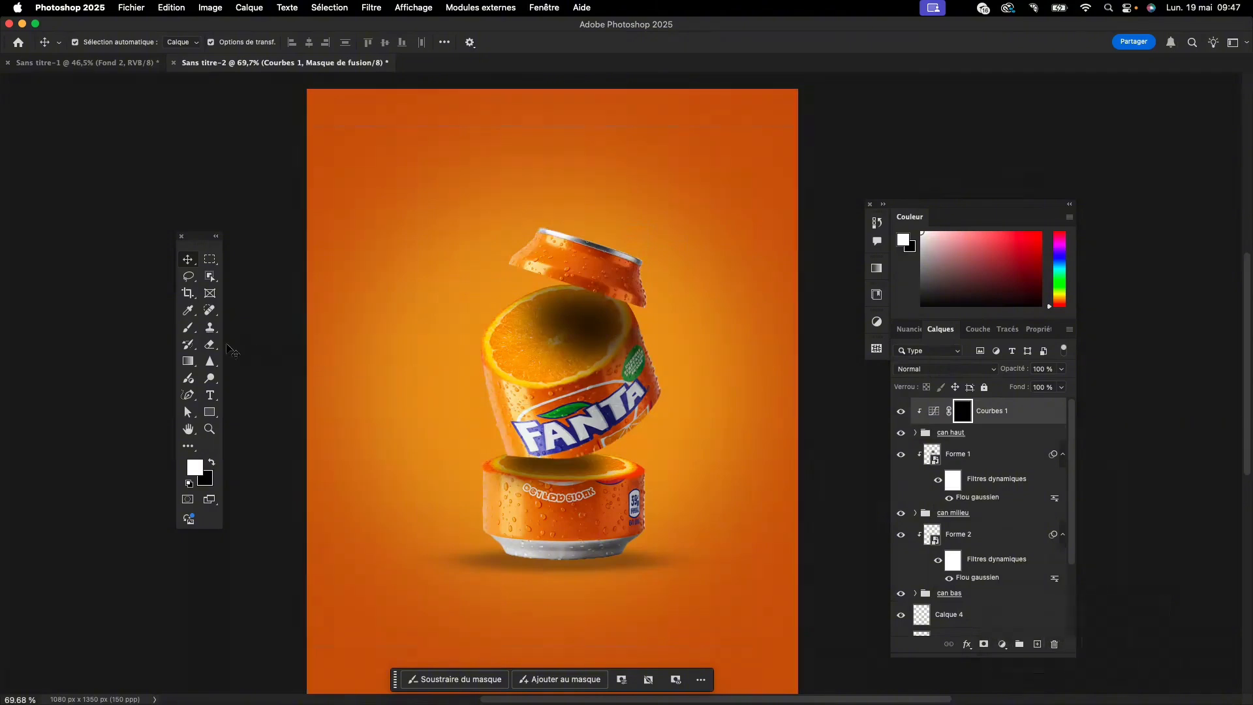
{"action": "left_click", "coordinate": [189, 333]}
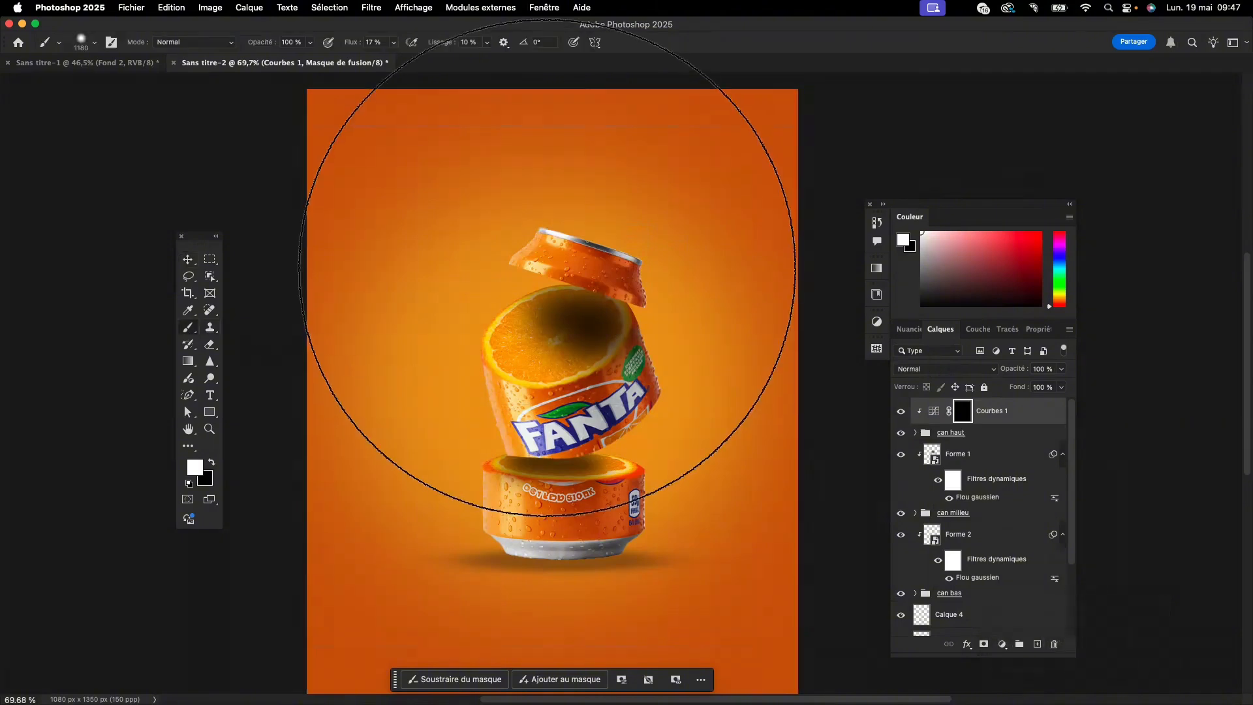
{"action": "mouse_move", "coordinate": [549, 276]}
{"action": "left_mouse_down", "text": "ctrl+alt"}
{"action": "mouse_move", "coordinate": [370, 278]}
{"action": "mouse_move", "coordinate": [333, 307]}
{"action": "left_mouse_up", "text": "ctrl+alt"}
{"action": "mouse_move", "coordinate": [309, 377]}
{"action": "left_mouse_down", "text": "ctrl+alt"}
{"action": "mouse_move", "coordinate": [347, 196]}
{"action": "mouse_move", "coordinate": [324, 190]}
{"action": "left_mouse_up", "text": "ctrl+alt"}
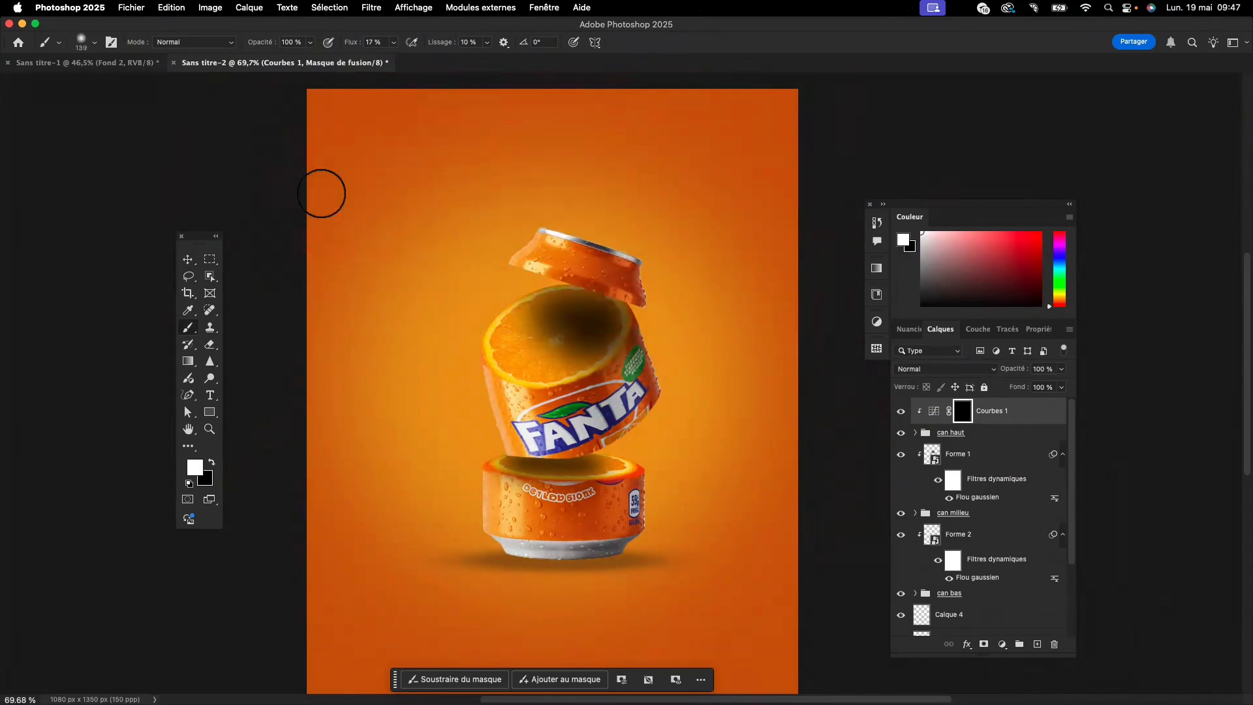
{"action": "left_click_drag", "start_coordinate": [563, 233], "coordinate": [550, 230], "text": "ctrl+alt"}
{"action": "scroll", "coordinate": [553, 234], "scroll_direction": "up", "scroll_amount": 5}
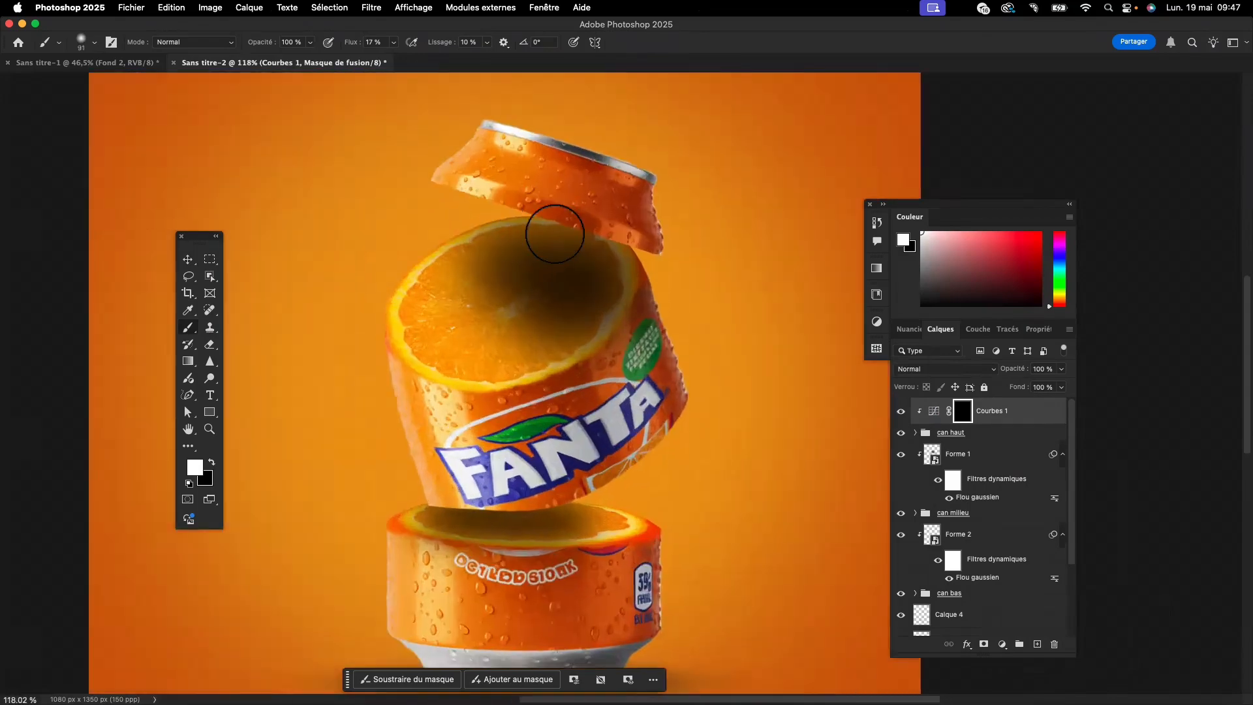
{"action": "scroll", "coordinate": [556, 235], "scroll_direction": "up", "scroll_amount": 3}
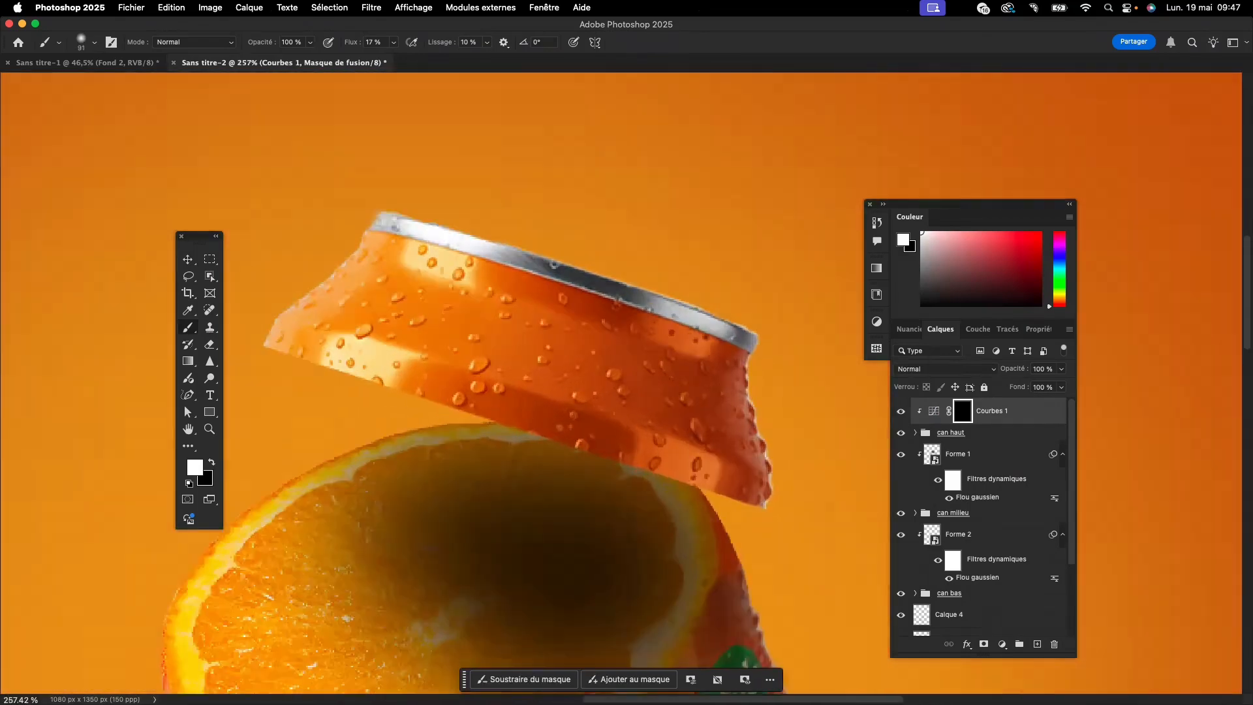
{"action": "left_click_drag", "start_coordinate": [432, 206], "coordinate": [386, 206], "text": "ctrl+alt"}
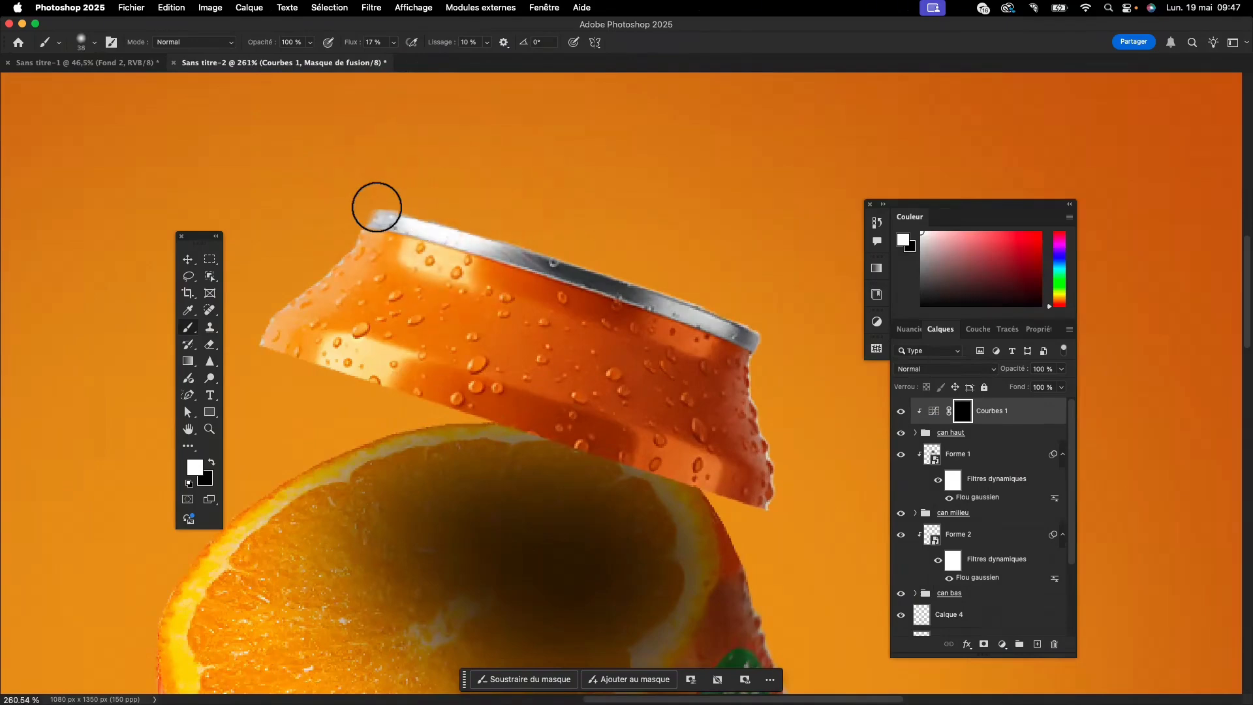
{"action": "mouse_move", "coordinate": [462, 233]}
{"action": "left_mouse_down"}
{"action": "mouse_move", "coordinate": [512, 244]}
{"action": "mouse_move", "coordinate": [433, 223]}
{"action": "left_mouse_up"}
{"action": "mouse_move", "coordinate": [570, 258]}
{"action": "left_mouse_down"}
{"action": "mouse_move", "coordinate": [618, 282]}
{"action": "mouse_move", "coordinate": [587, 277]}
{"action": "mouse_move", "coordinate": [755, 339]}
{"action": "mouse_move", "coordinate": [703, 327]}
{"action": "left_mouse_up"}
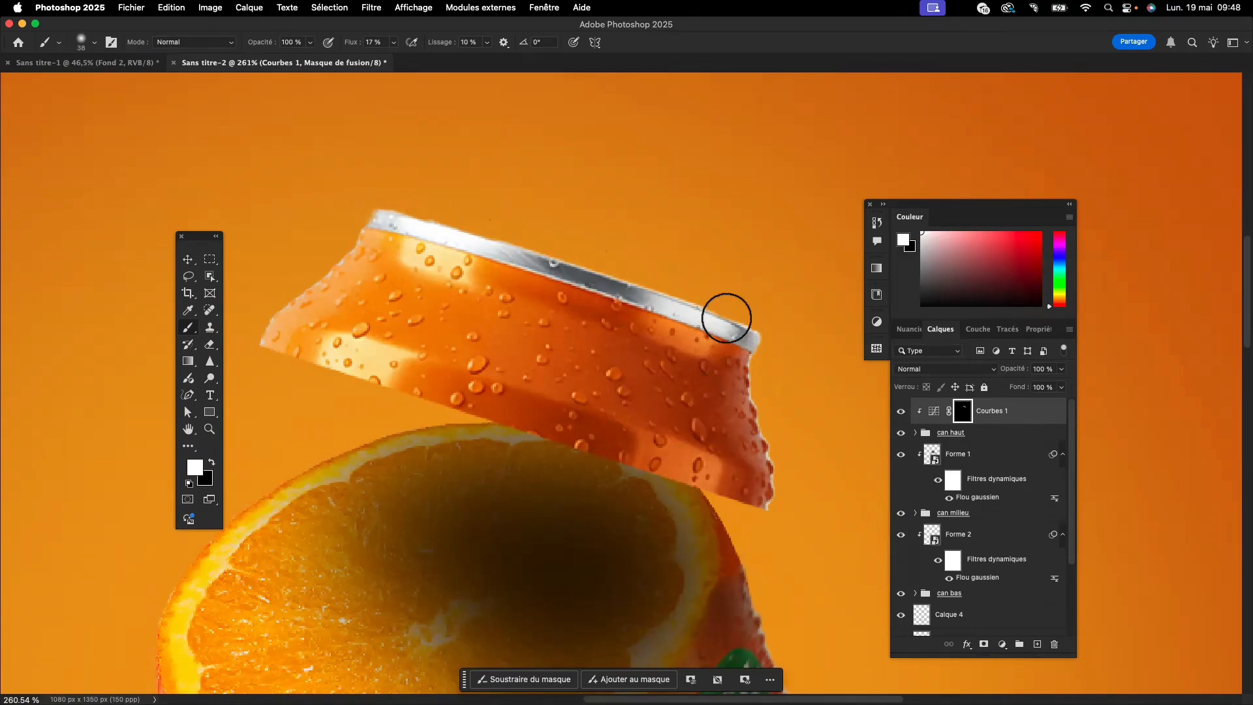
- Paint white on the "Courbes 1" mask over the top can section's bright reflections and both side edges
{"action": "mouse_move", "coordinate": [415, 251]}
{"action": "left_mouse_down"}
{"action": "mouse_move", "coordinate": [460, 273]}
{"action": "mouse_move", "coordinate": [427, 256]}
{"action": "left_mouse_up"}
{"action": "mouse_move", "coordinate": [339, 346]}
{"action": "left_mouse_down"}
{"action": "mouse_move", "coordinate": [395, 352]}
{"action": "mouse_move", "coordinate": [358, 361]}
{"action": "mouse_move", "coordinate": [386, 362]}
{"action": "left_mouse_up"}
{"action": "mouse_move", "coordinate": [780, 467]}
{"action": "left_mouse_down"}
{"action": "mouse_move", "coordinate": [755, 359]}
{"action": "mouse_move", "coordinate": [773, 485]}
{"action": "mouse_move", "coordinate": [740, 373]}
{"action": "mouse_move", "coordinate": [770, 469]}
{"action": "mouse_move", "coordinate": [754, 353]}
{"action": "mouse_move", "coordinate": [769, 488]}
{"action": "mouse_move", "coordinate": [771, 384]}
{"action": "mouse_move", "coordinate": [760, 468]}
{"action": "left_mouse_up"}
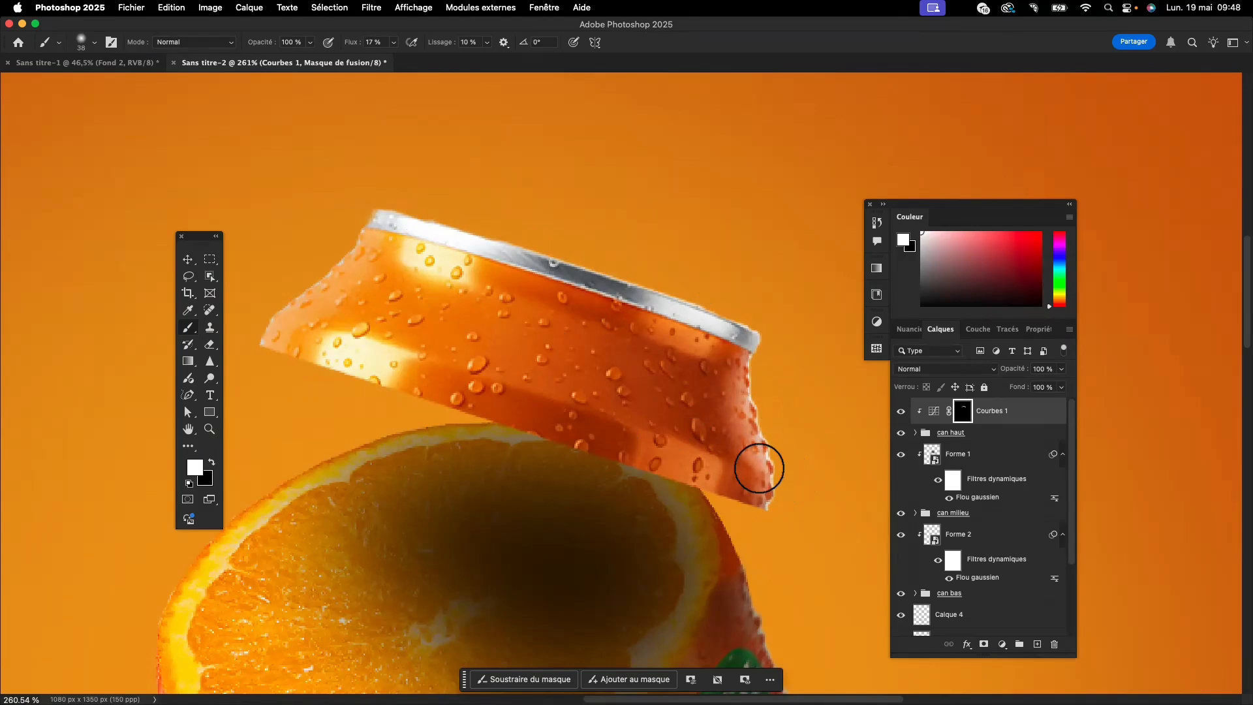
{"action": "mouse_move", "coordinate": [363, 216]}
{"action": "left_mouse_down"}
{"action": "mouse_move", "coordinate": [318, 280]}
{"action": "mouse_move", "coordinate": [385, 222]}
{"action": "mouse_move", "coordinate": [318, 267]}
{"action": "mouse_move", "coordinate": [358, 239]}
{"action": "mouse_move", "coordinate": [290, 307]}
{"action": "left_mouse_up"}
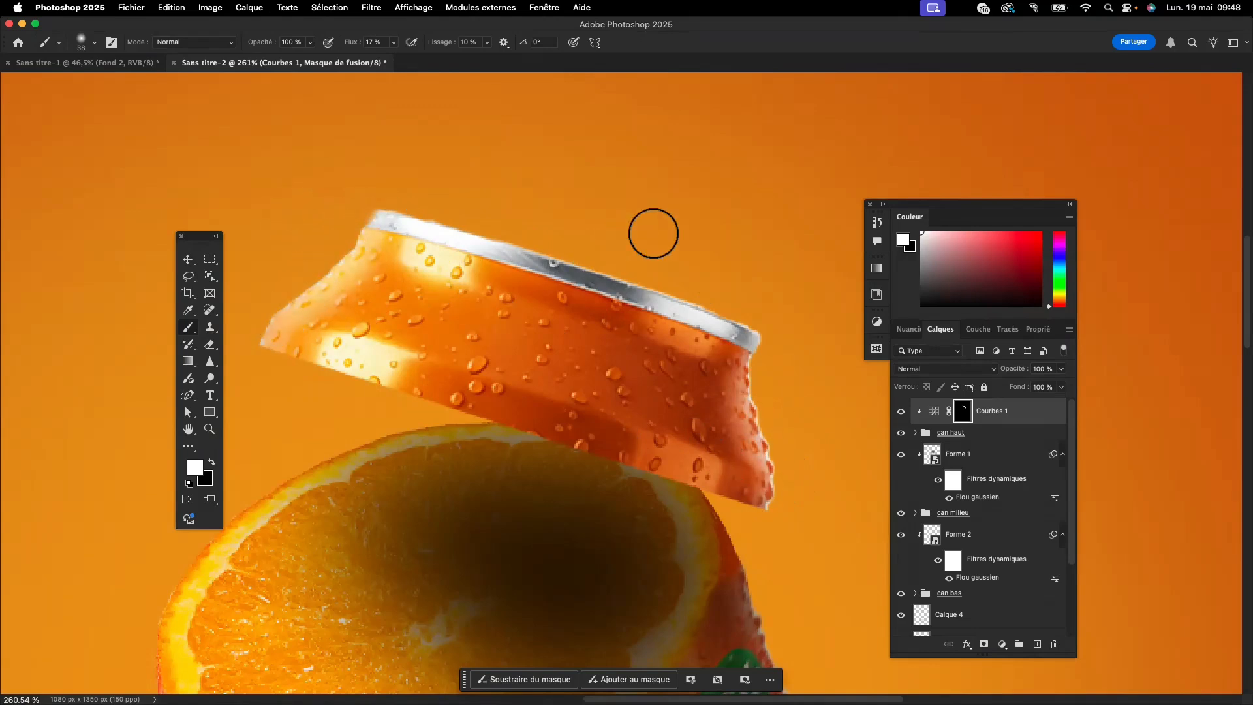
- Compare the top can section with and without the "Courbes 1" brightening
{"action": "scroll", "coordinate": [653, 233], "scroll_direction": "down", "scroll_amount": 5}
{"action": "scroll", "coordinate": [653, 233], "scroll_direction": "down", "scroll_amount": 3}
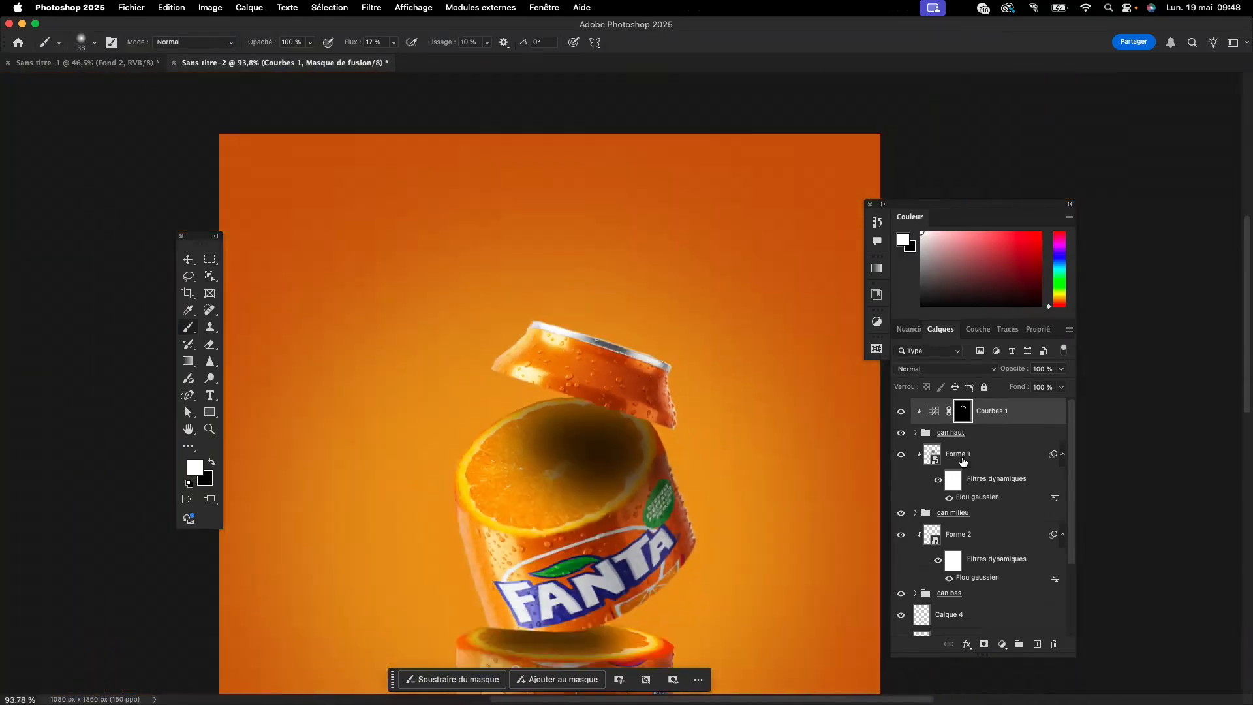
{"action": "left_click", "coordinate": [901, 411]}
{"action": "left_click", "coordinate": [901, 411]}
{"action": "left_click", "coordinate": [901, 411]}
{"action": "left_click", "coordinate": [901, 411]}
{"action": "scroll", "coordinate": [784, 416], "scroll_direction": "down", "scroll_amount": 5}
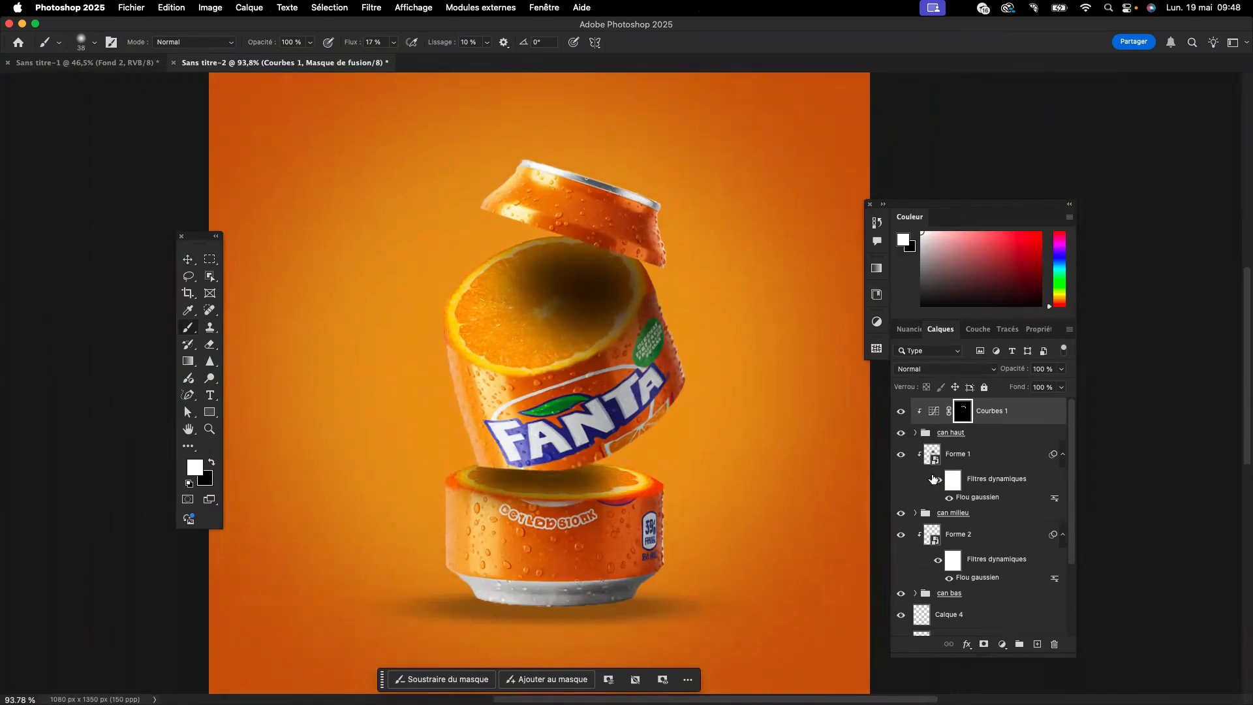
- Add a Curves adjustment clipped to the "can milieu" group, raising input 148 to output 202, and invert its mask to black
{"action": "left_click", "coordinate": [979, 513]}
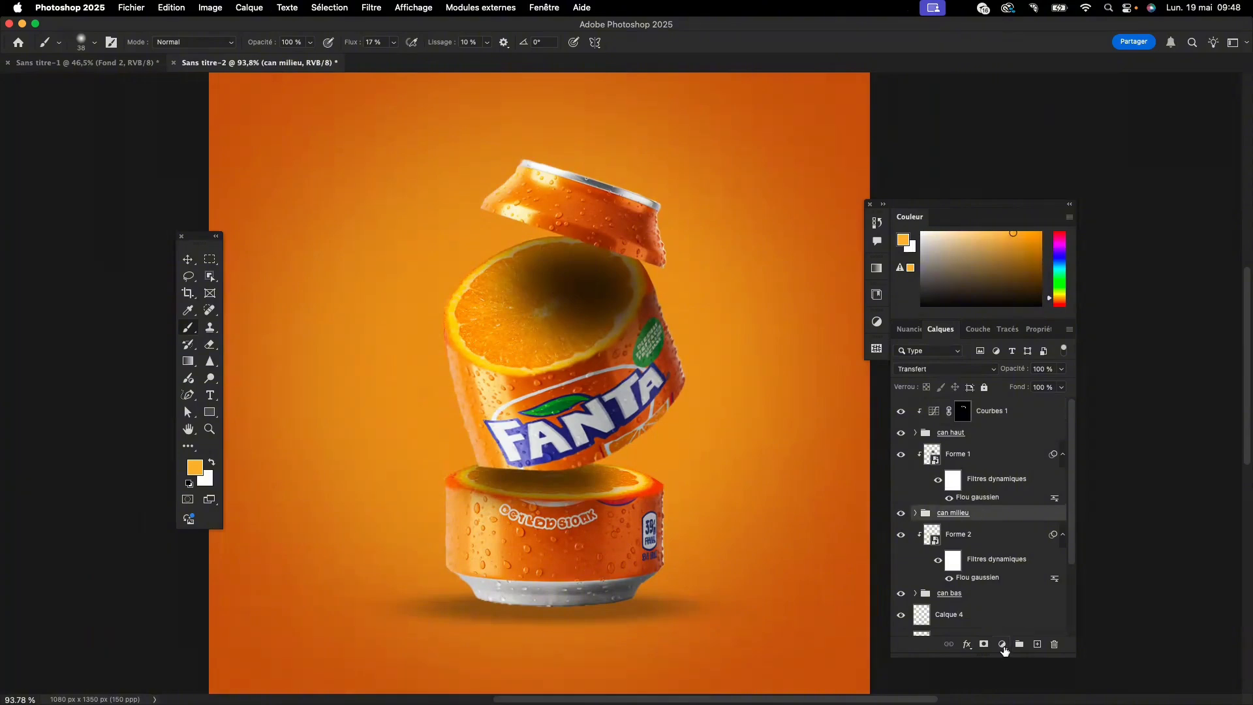
{"action": "left_click", "coordinate": [1003, 646]}
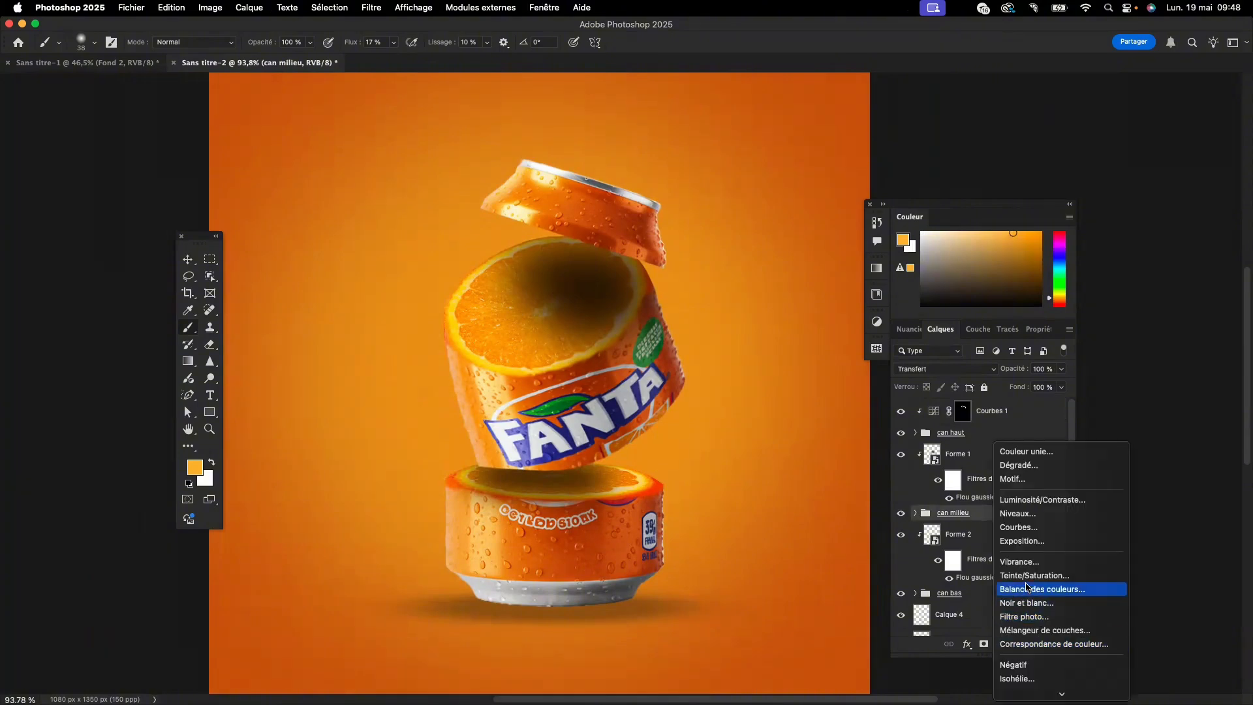
{"action": "left_click", "coordinate": [1029, 533]}
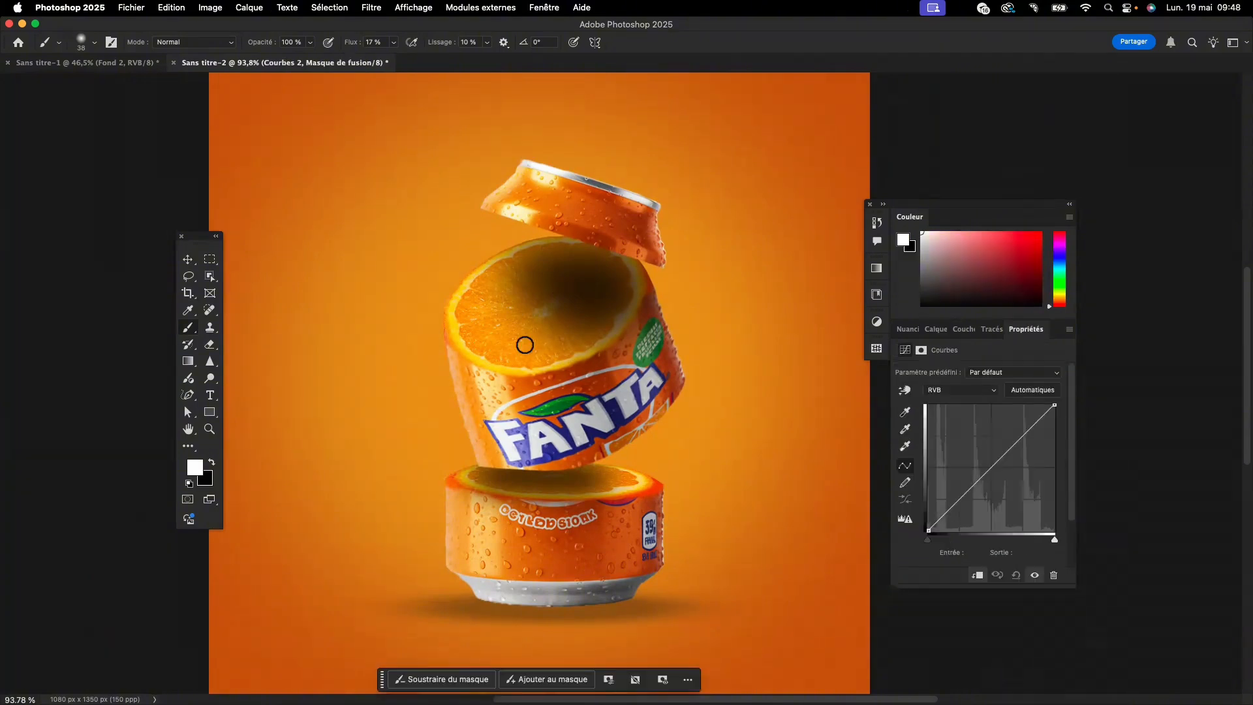
{"action": "left_click_drag", "start_coordinate": [1022, 437], "coordinate": [1003, 430]}
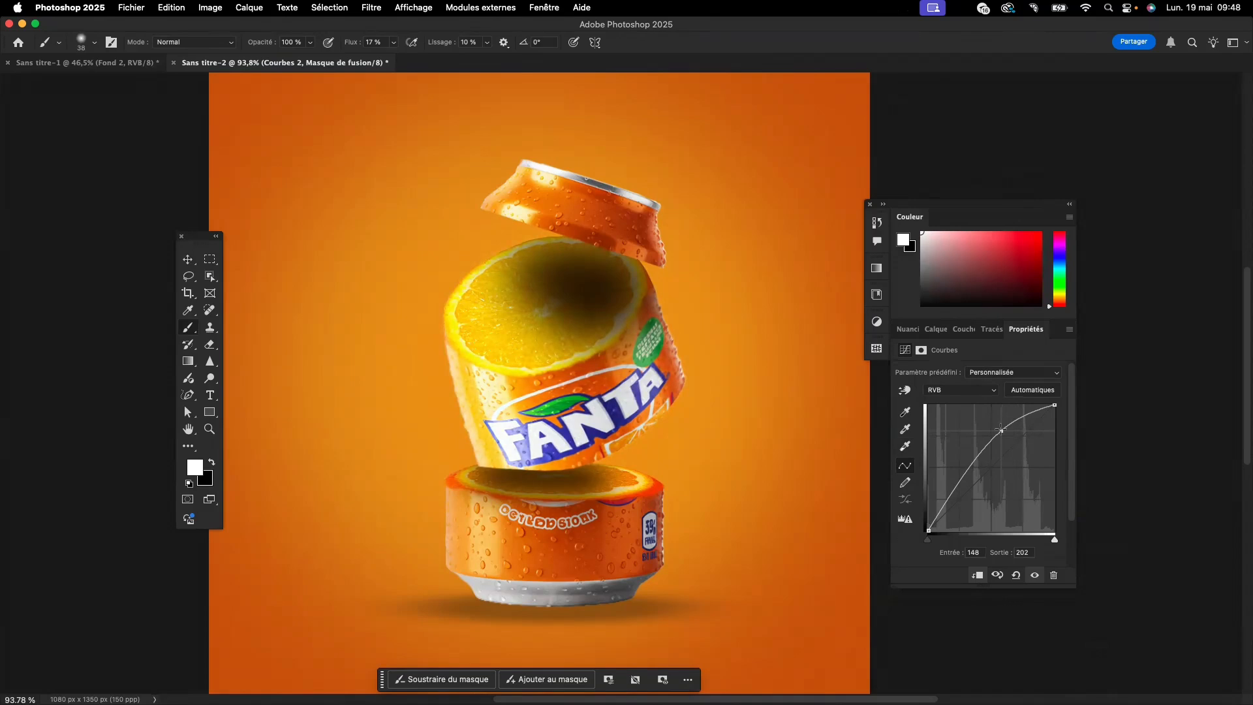
{"action": "left_click", "coordinate": [975, 575]}
{"action": "left_click", "coordinate": [975, 575]}
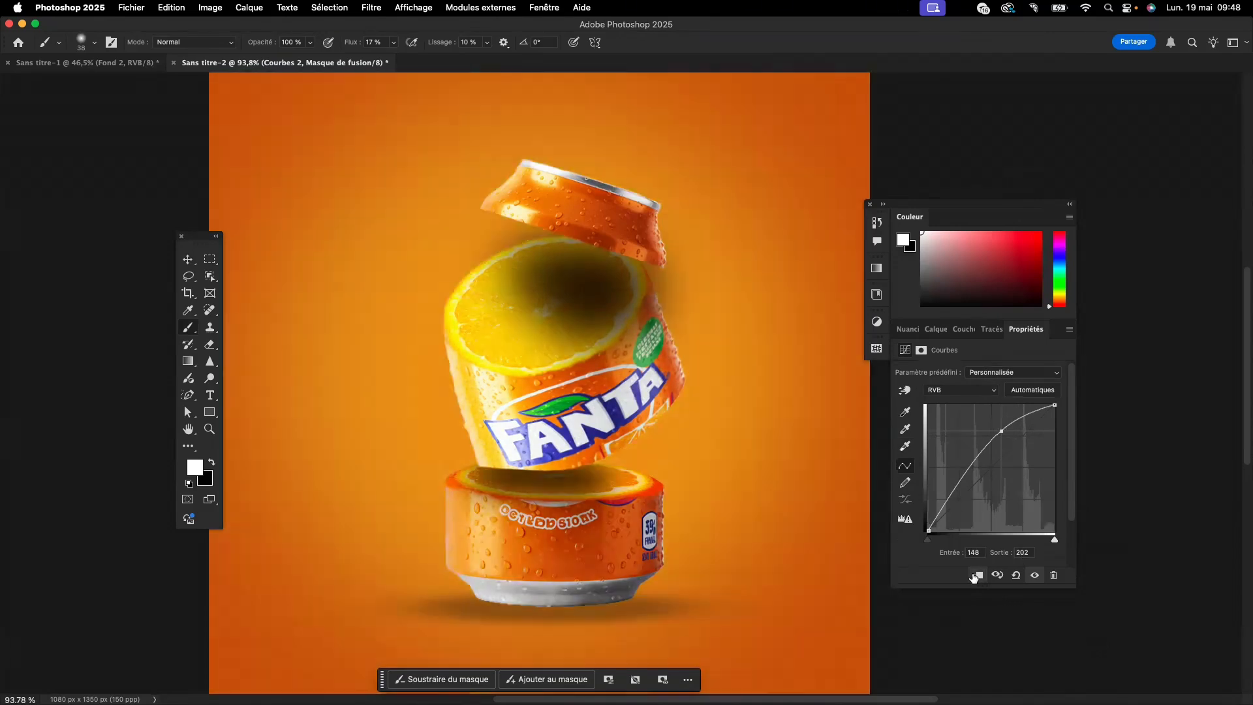
{"action": "left_click", "coordinate": [935, 329]}
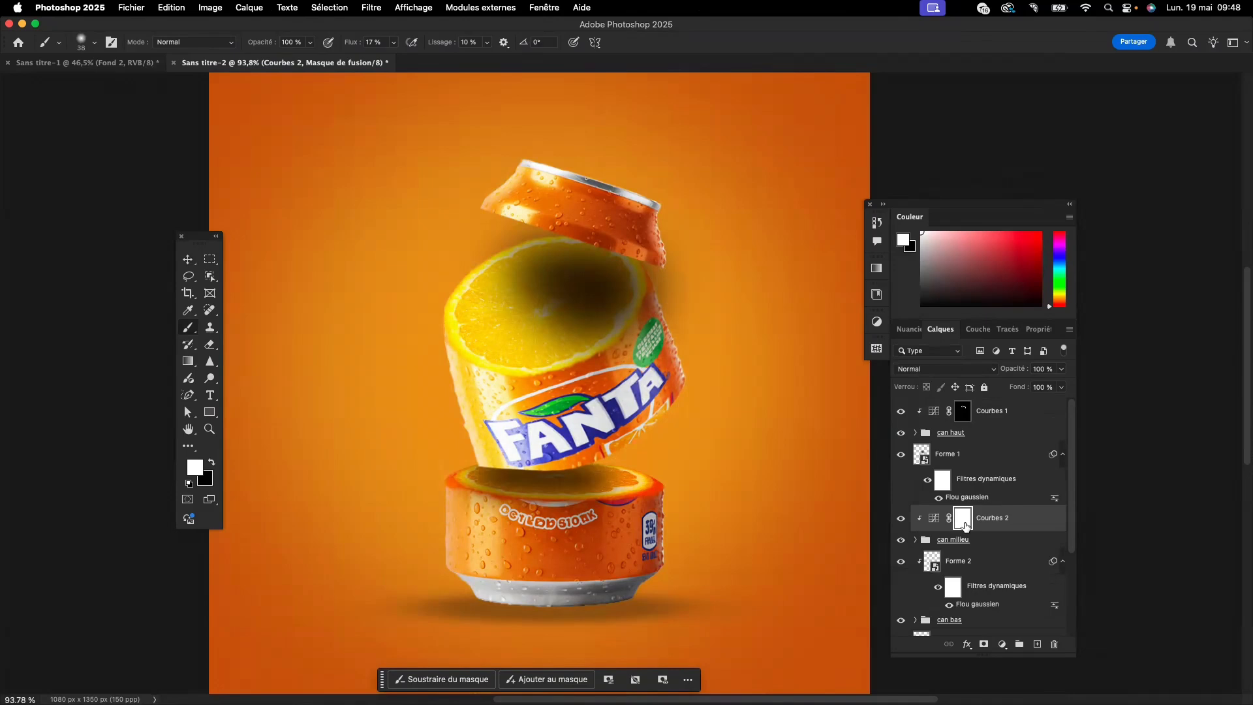
{"action": "key", "text": "super+i"}
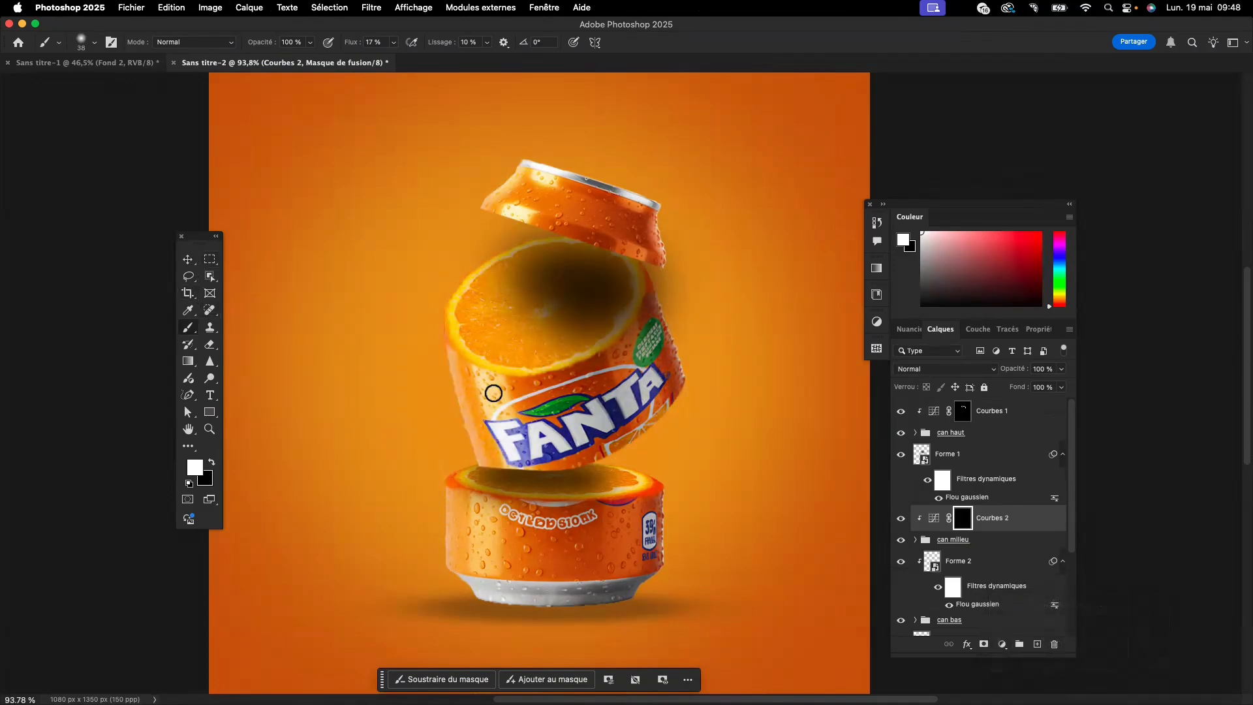
- Paint white on the "Courbes 2" mask over the middle can section's left reflections and right side, and compare it with the adjustment hidden
{"action": "scroll", "coordinate": [493, 392], "scroll_direction": "up", "scroll_amount": 5}
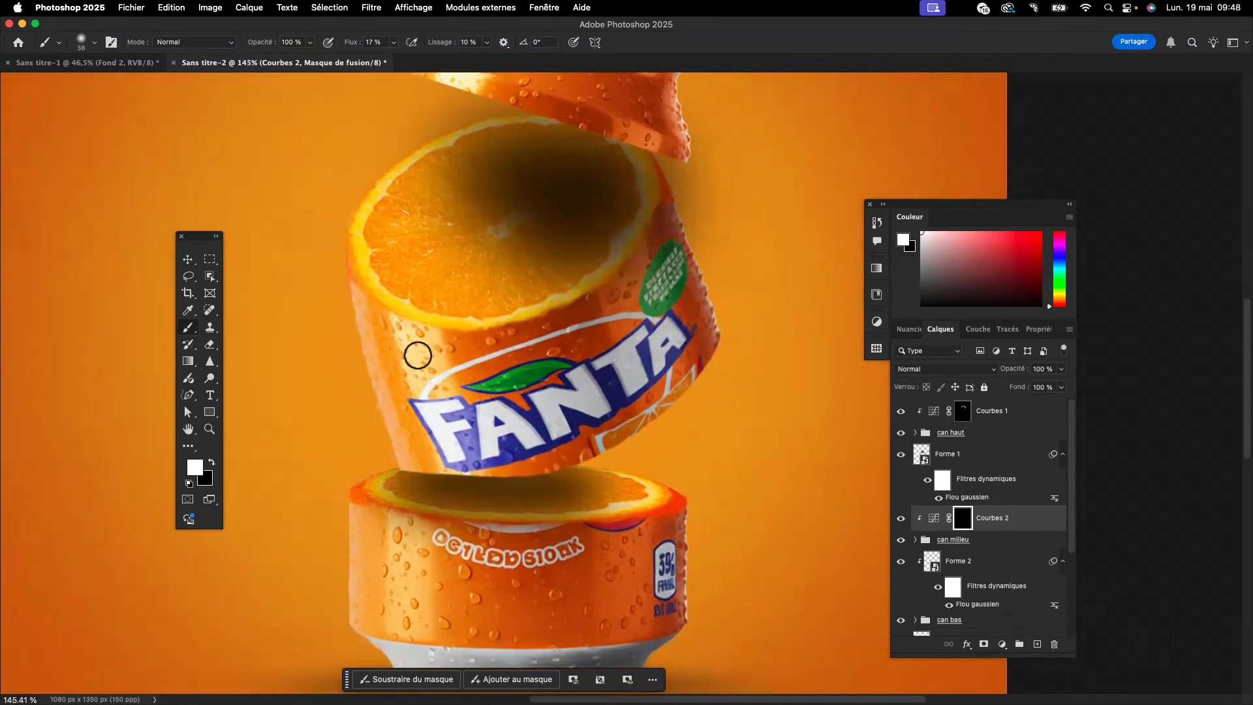
{"action": "mouse_move", "coordinate": [361, 302]}
{"action": "left_mouse_down"}
{"action": "mouse_move", "coordinate": [368, 388]}
{"action": "mouse_move", "coordinate": [404, 474]}
{"action": "mouse_move", "coordinate": [355, 309]}
{"action": "mouse_move", "coordinate": [406, 328]}
{"action": "mouse_move", "coordinate": [424, 363]}
{"action": "mouse_move", "coordinate": [411, 329]}
{"action": "mouse_move", "coordinate": [447, 465]}
{"action": "mouse_move", "coordinate": [440, 427]}
{"action": "left_mouse_up"}
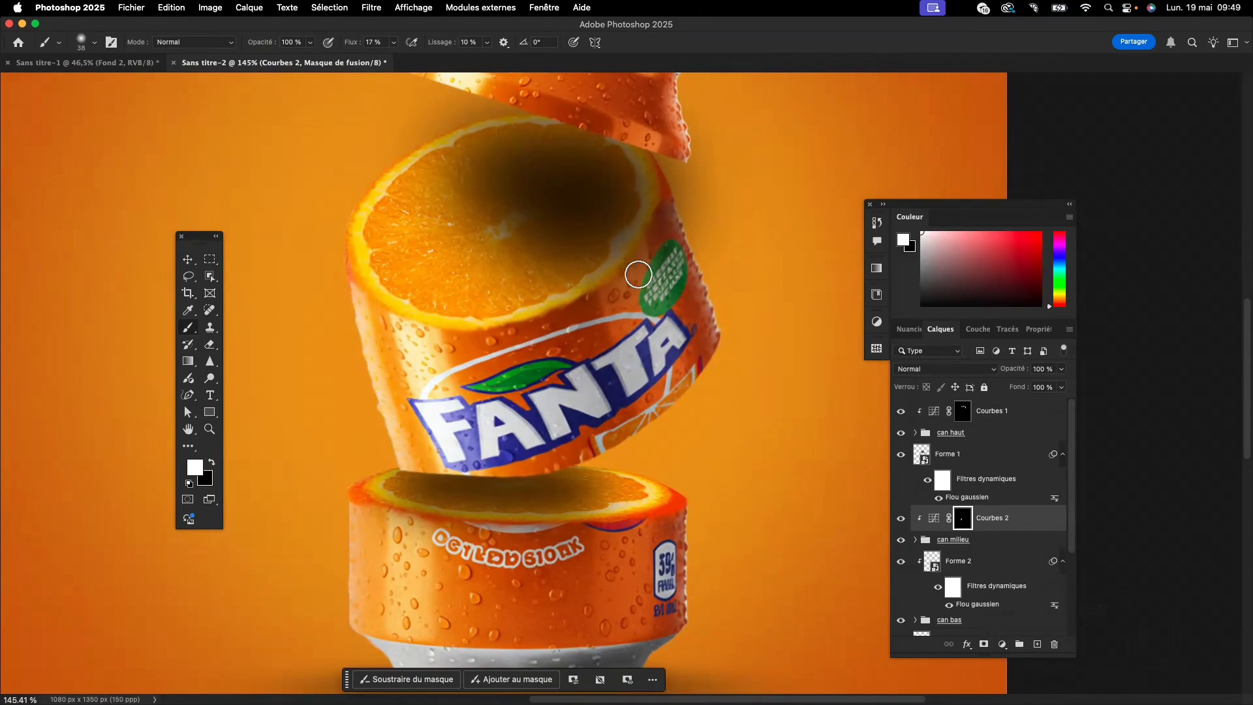
{"action": "mouse_move", "coordinate": [616, 299]}
{"action": "left_mouse_down"}
{"action": "mouse_move", "coordinate": [632, 274]}
{"action": "mouse_move", "coordinate": [624, 339]}
{"action": "mouse_move", "coordinate": [641, 297]}
{"action": "mouse_move", "coordinate": [658, 370]}
{"action": "mouse_move", "coordinate": [627, 353]}
{"action": "left_mouse_up"}
{"action": "mouse_move", "coordinate": [694, 235]}
{"action": "left_mouse_down"}
{"action": "mouse_move", "coordinate": [663, 201]}
{"action": "mouse_move", "coordinate": [668, 187]}
{"action": "mouse_move", "coordinate": [708, 307]}
{"action": "left_mouse_up"}
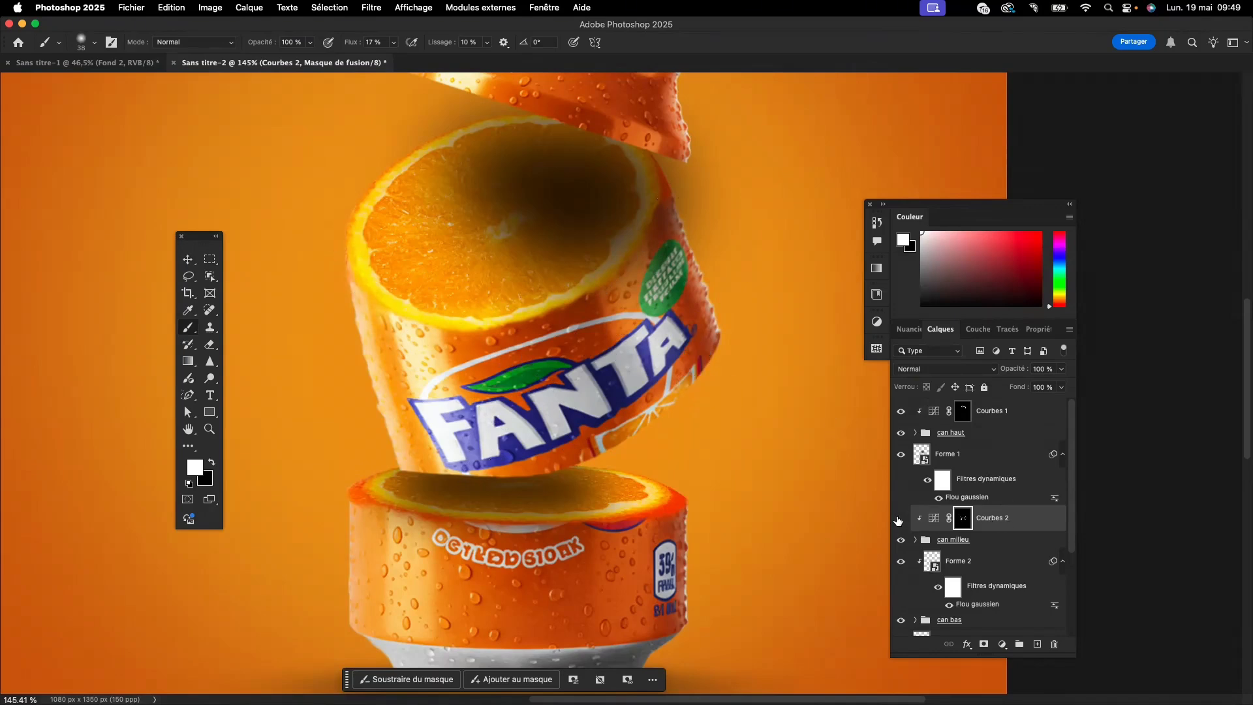
{"action": "left_click", "coordinate": [899, 520]}
{"action": "left_click", "coordinate": [898, 520]}
{"action": "scroll", "coordinate": [570, 410], "scroll_direction": "down", "scroll_amount": 5}
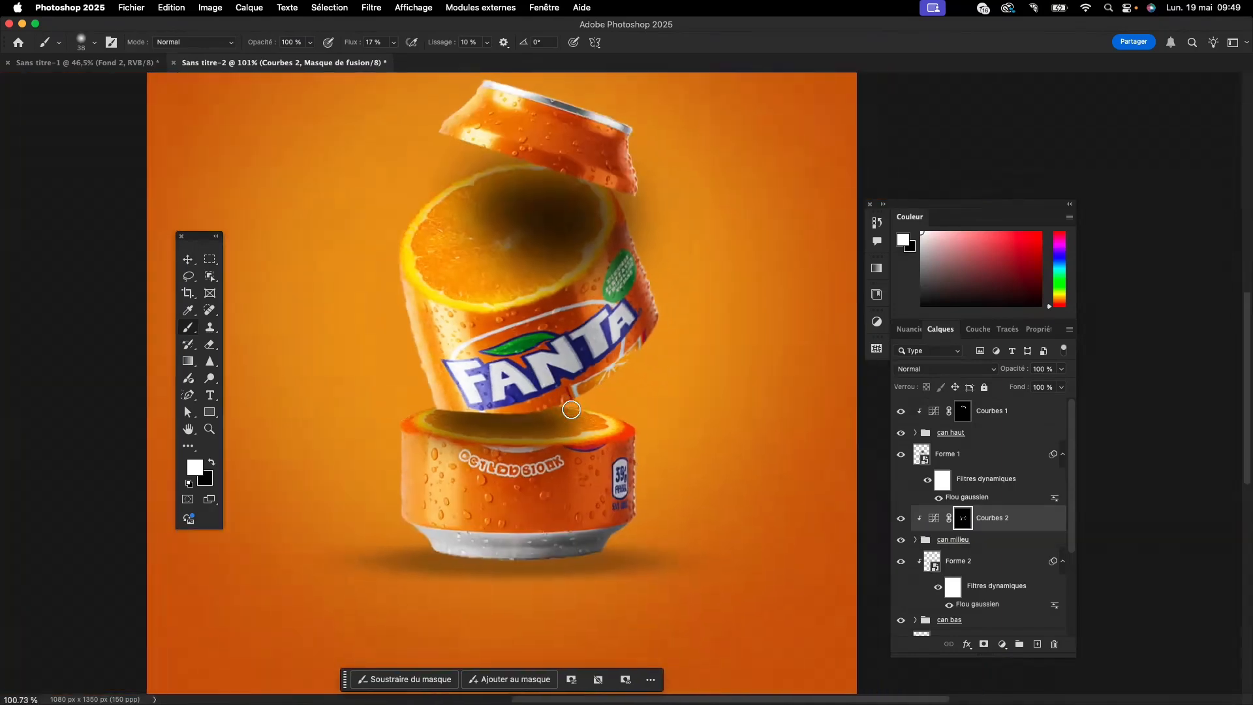
- Add a Curves adjustment for the "can bas" group that raises input 119 to output 194
{"action": "left_click", "coordinate": [187, 262]}
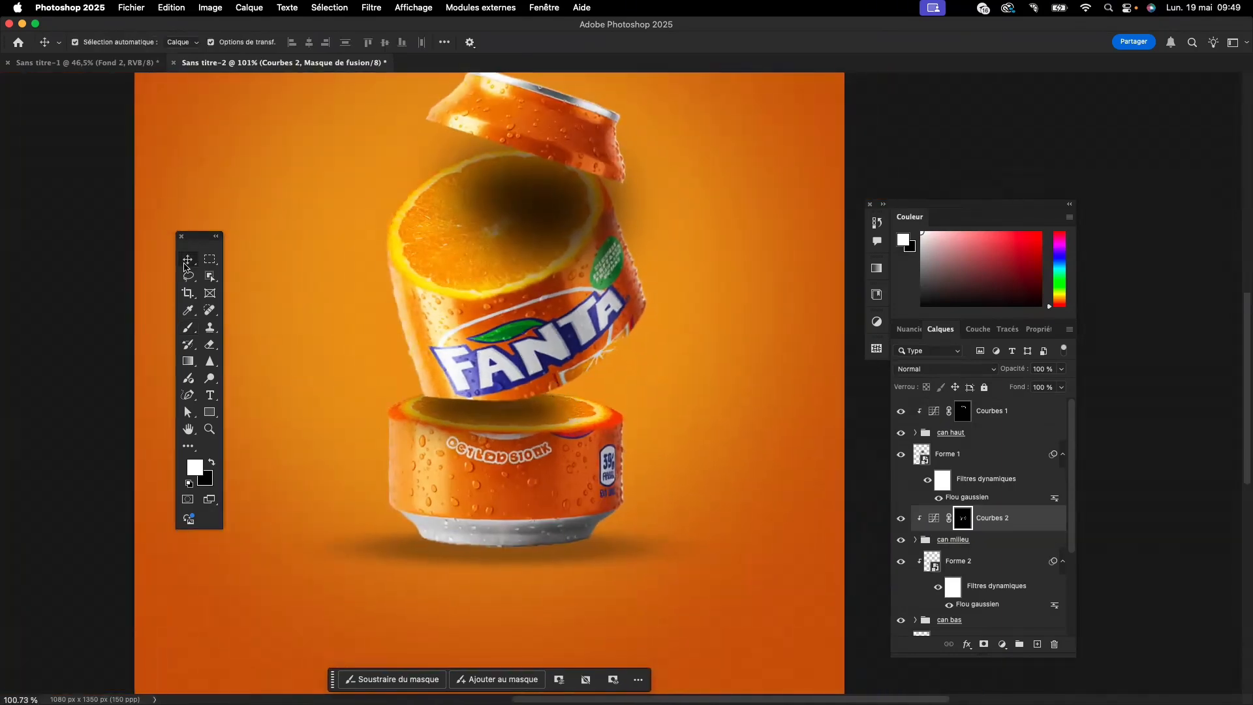
{"action": "left_click", "coordinate": [522, 489]}
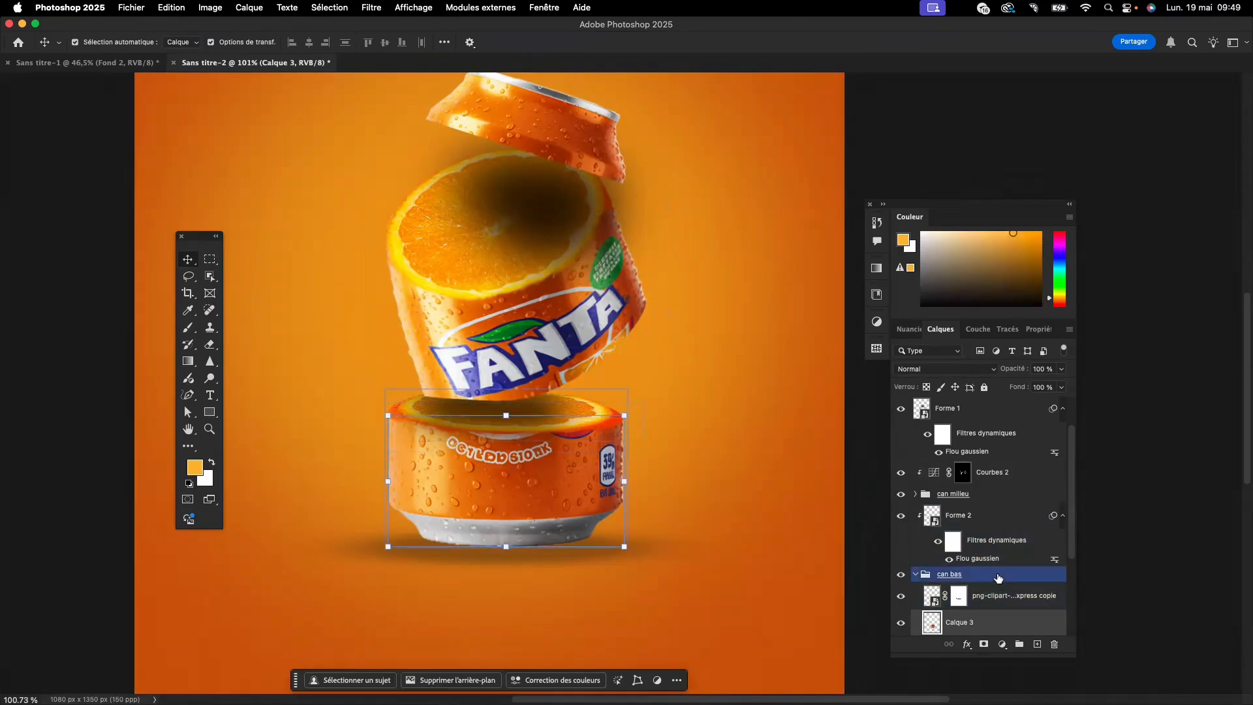
{"action": "left_click", "coordinate": [998, 577]}
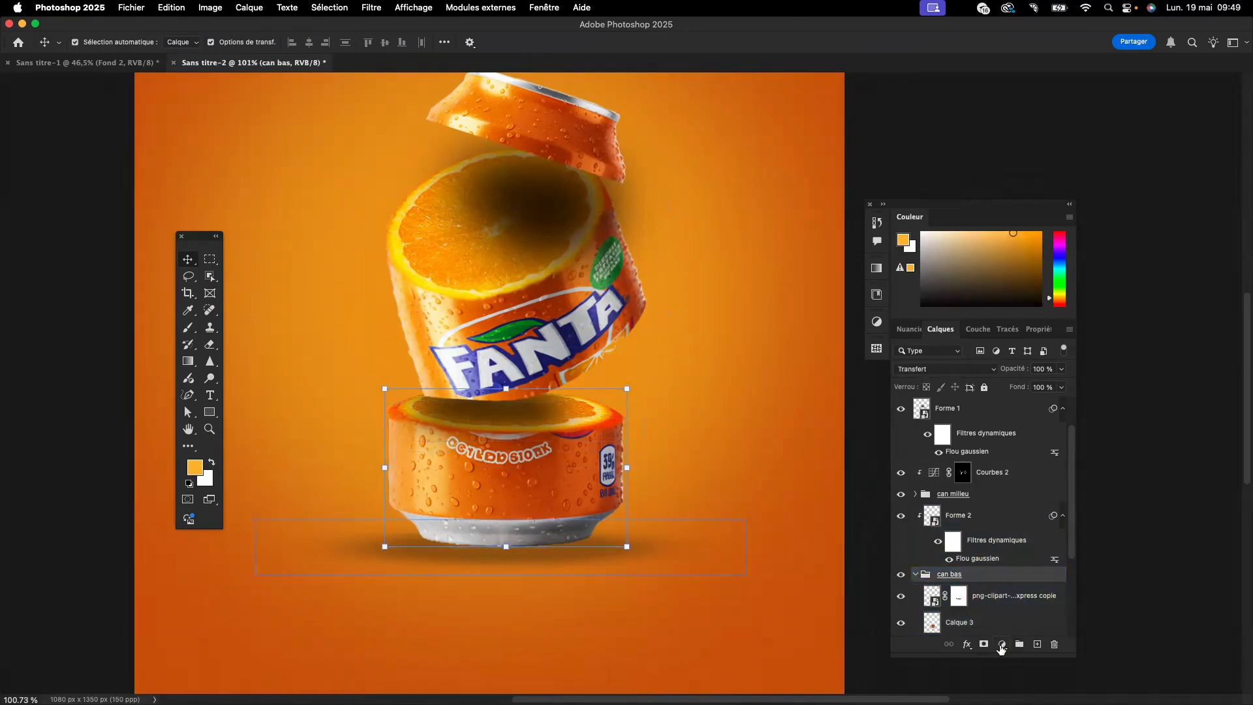
{"action": "left_click", "coordinate": [1002, 645]}
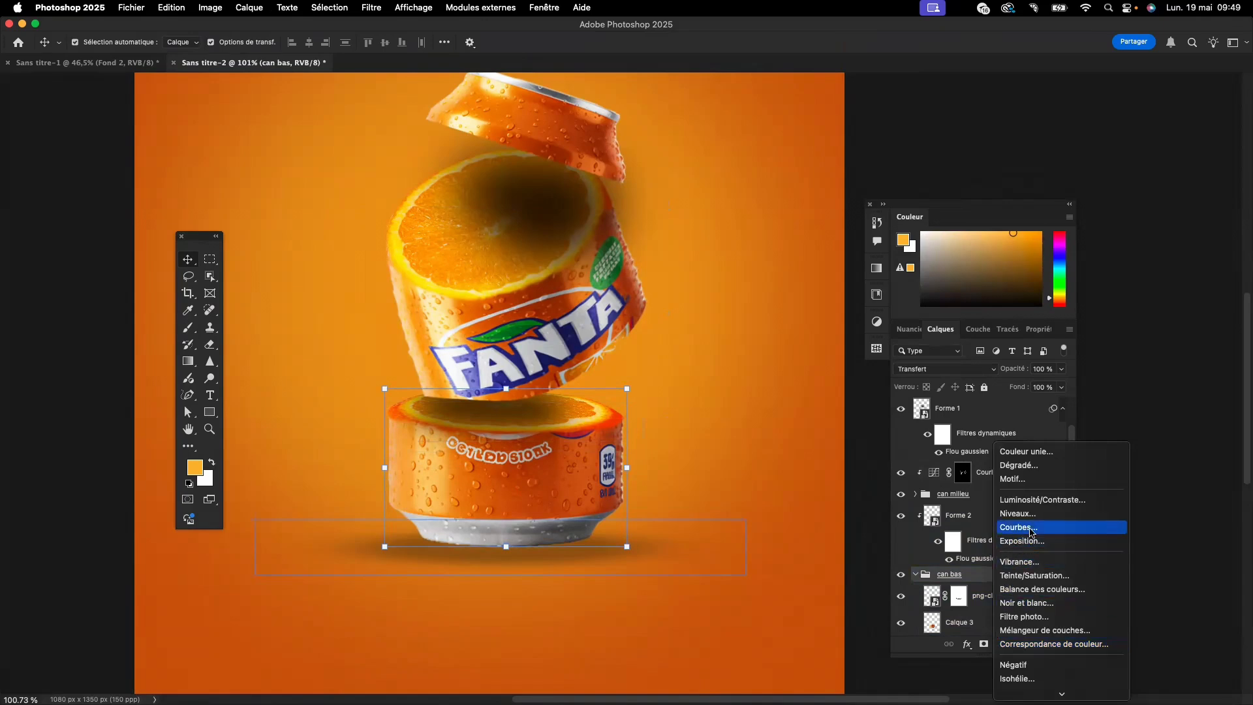
{"action": "left_click", "coordinate": [1031, 528]}
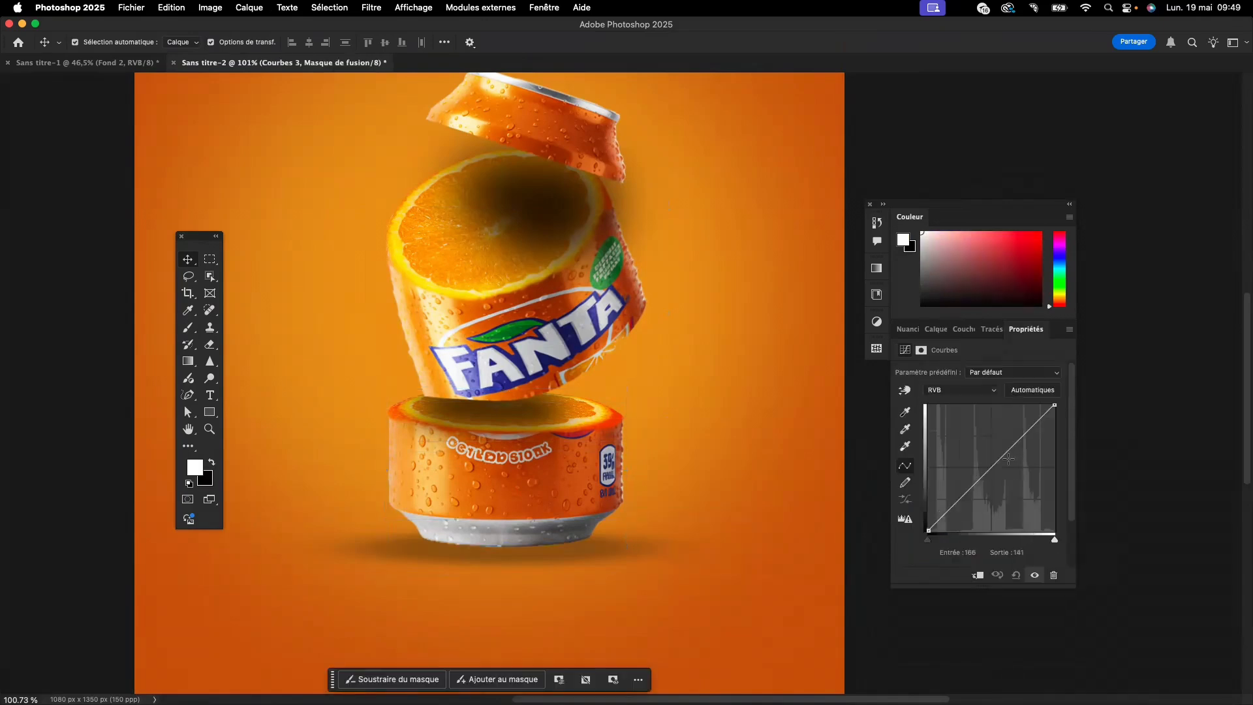
{"action": "left_click_drag", "start_coordinate": [1009, 458], "coordinate": [986, 434]}
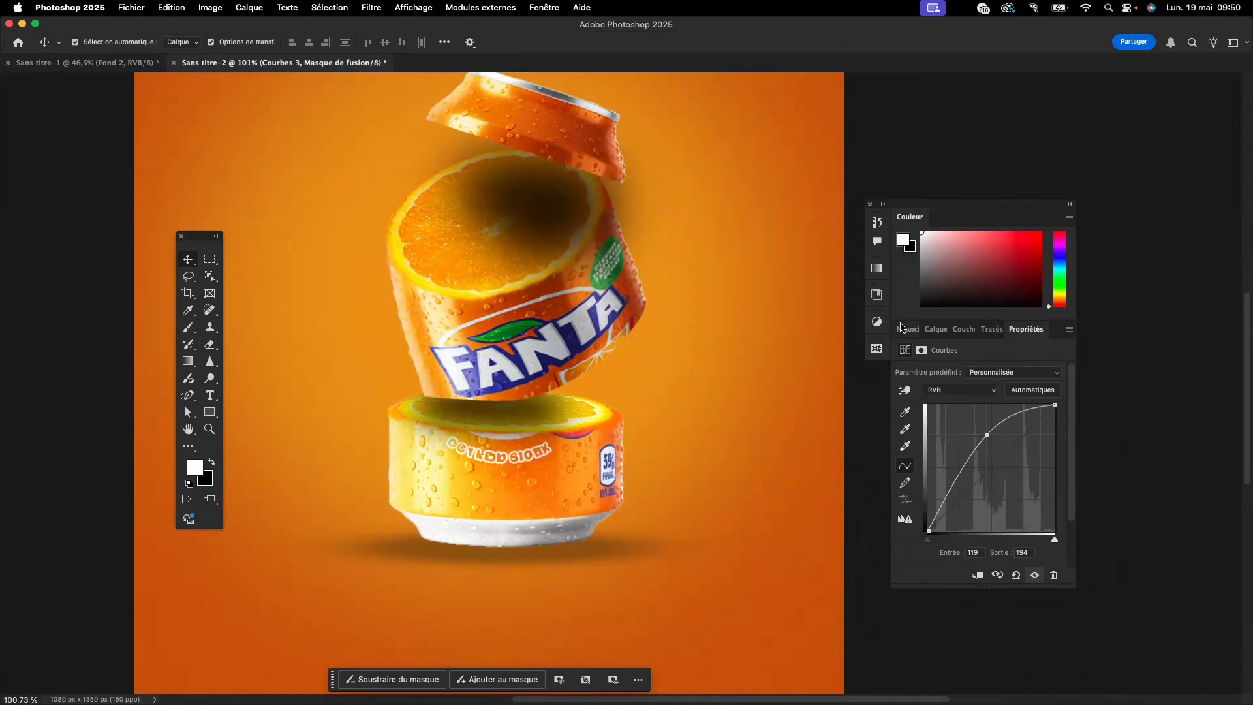
- Place "Courbes 3" above the "can bas" group as a clipping mask and invert its layer mask to black
{"action": "left_click", "coordinate": [935, 329]}
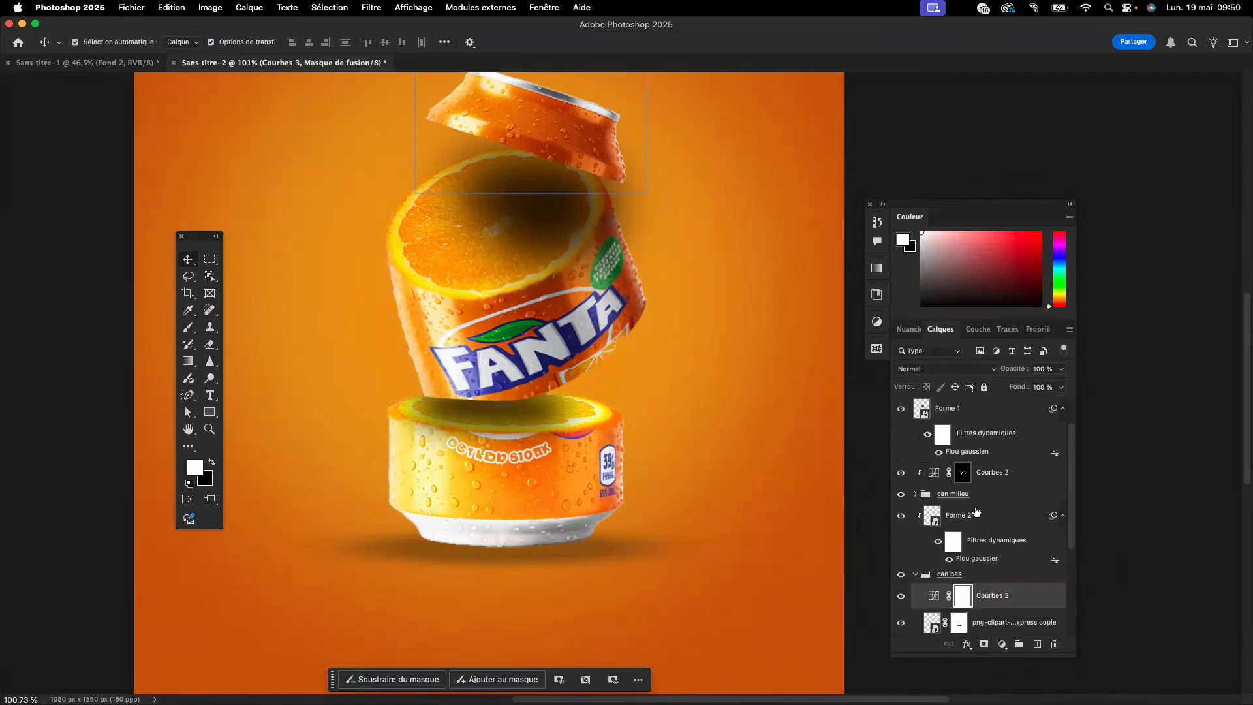
{"action": "left_click", "coordinate": [968, 623]}
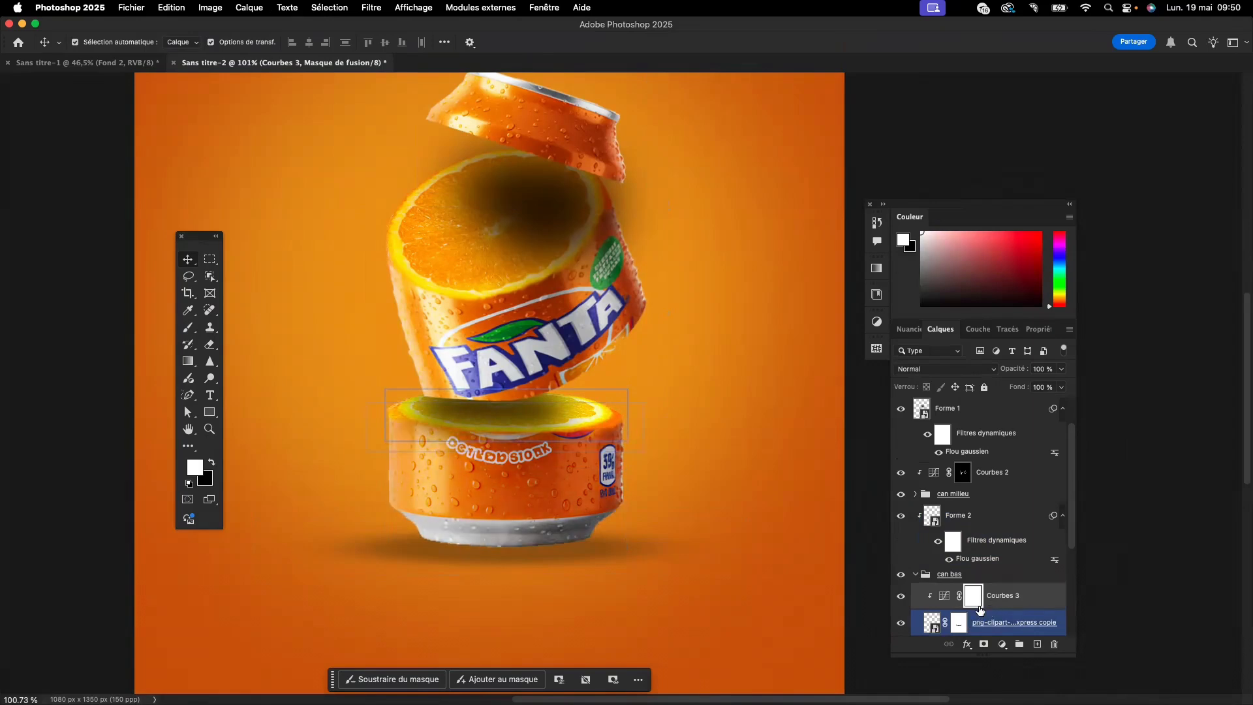
{"action": "left_click", "coordinate": [977, 607], "text": "alt"}
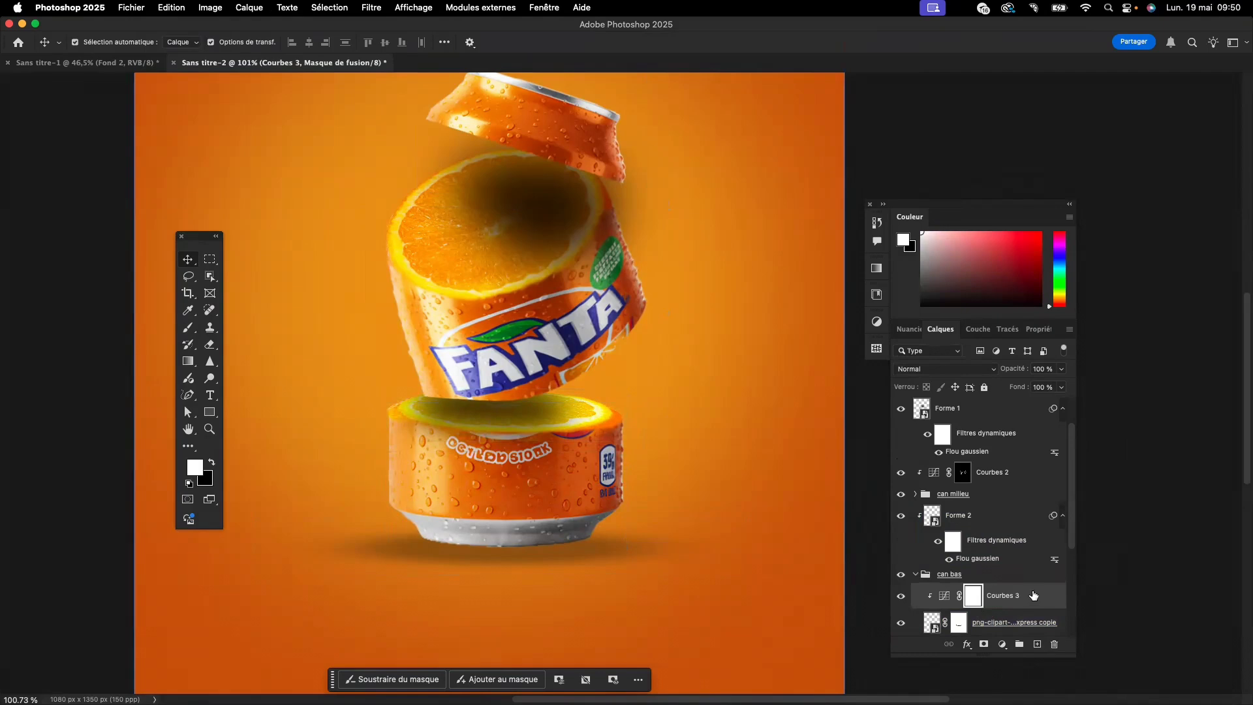
{"action": "left_click_drag", "start_coordinate": [1018, 598], "coordinate": [1016, 571]}
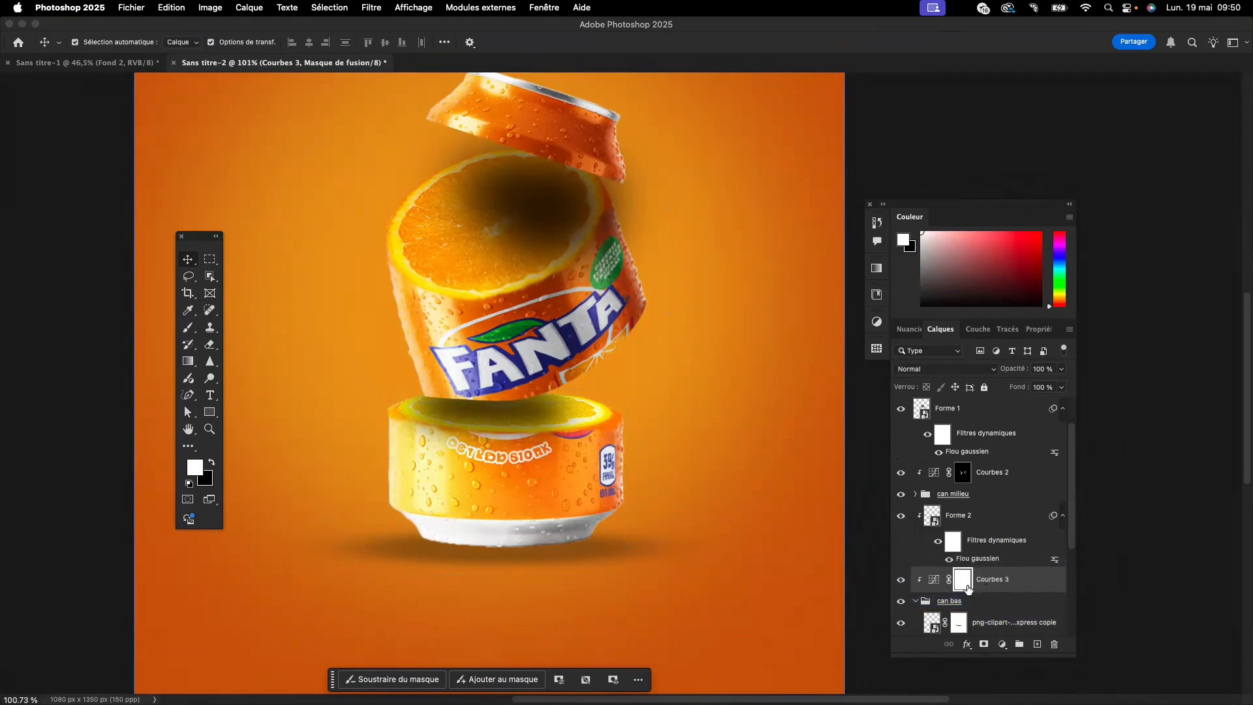
{"action": "left_click", "coordinate": [914, 601]}
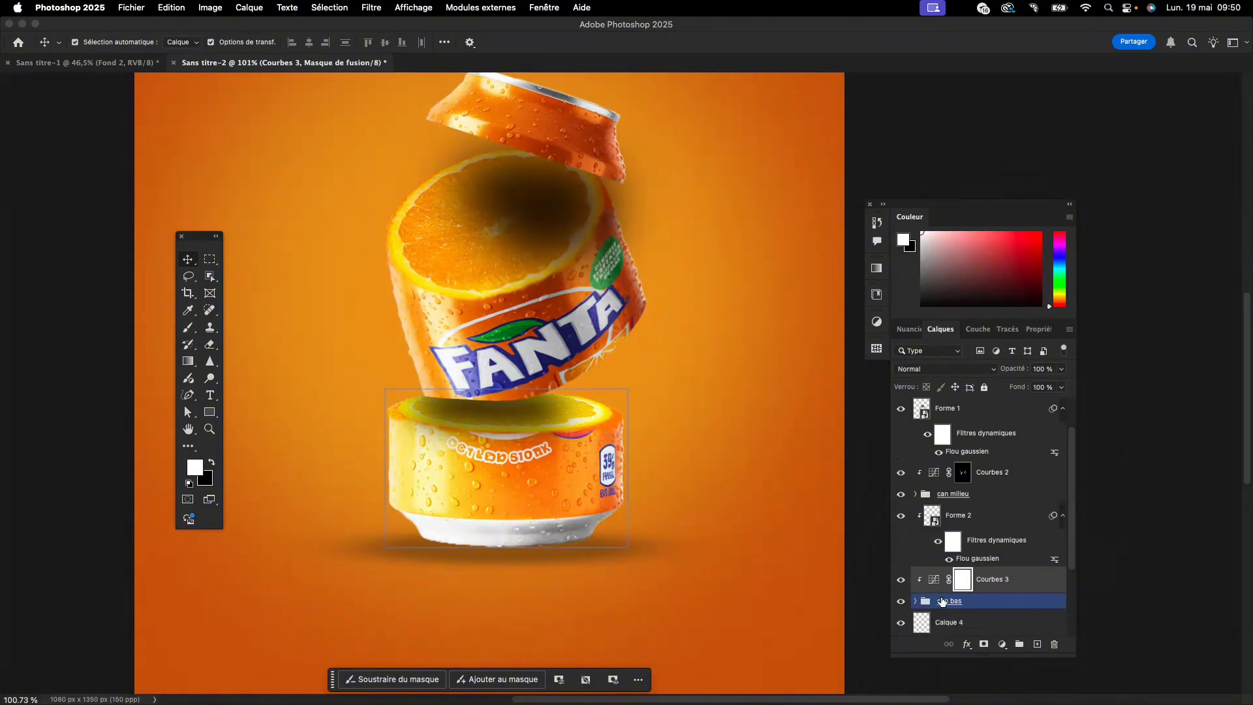
{"action": "key", "text": "super+i"}
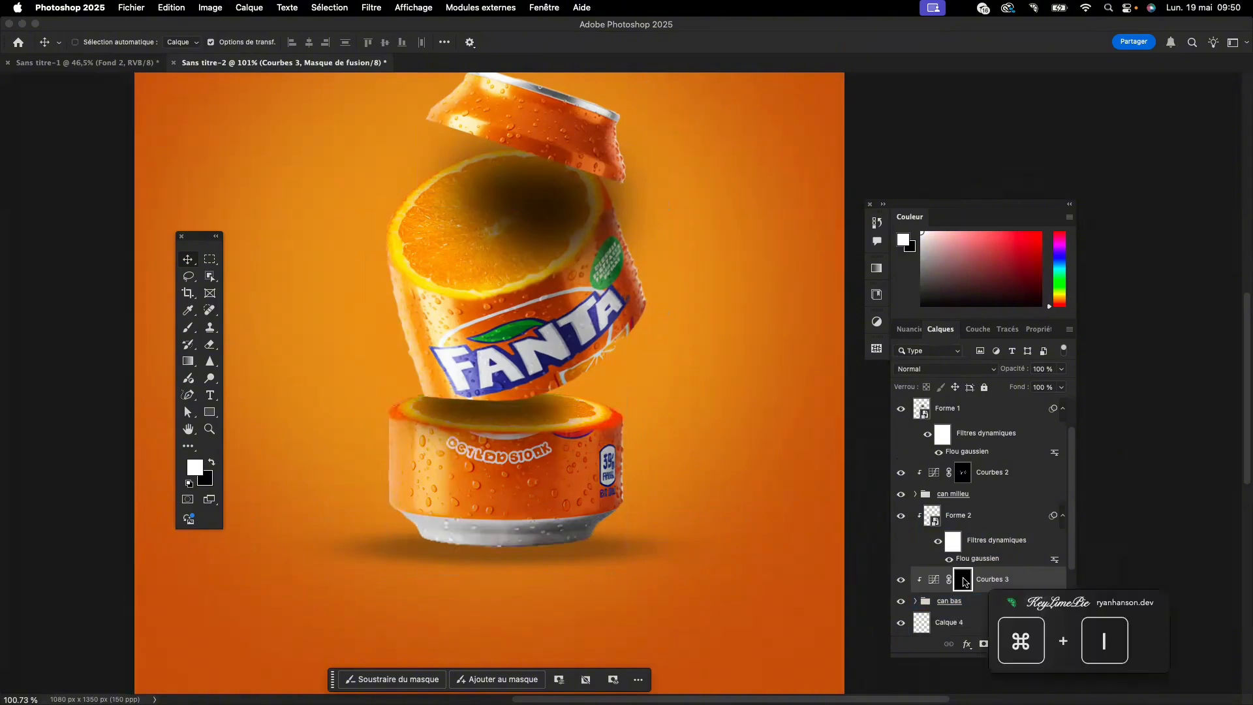
- Paint white on the "Courbes 3" mask over the bottom can section's reflections and compare it with the adjustment hidden
{"action": "key", "text": "b"}
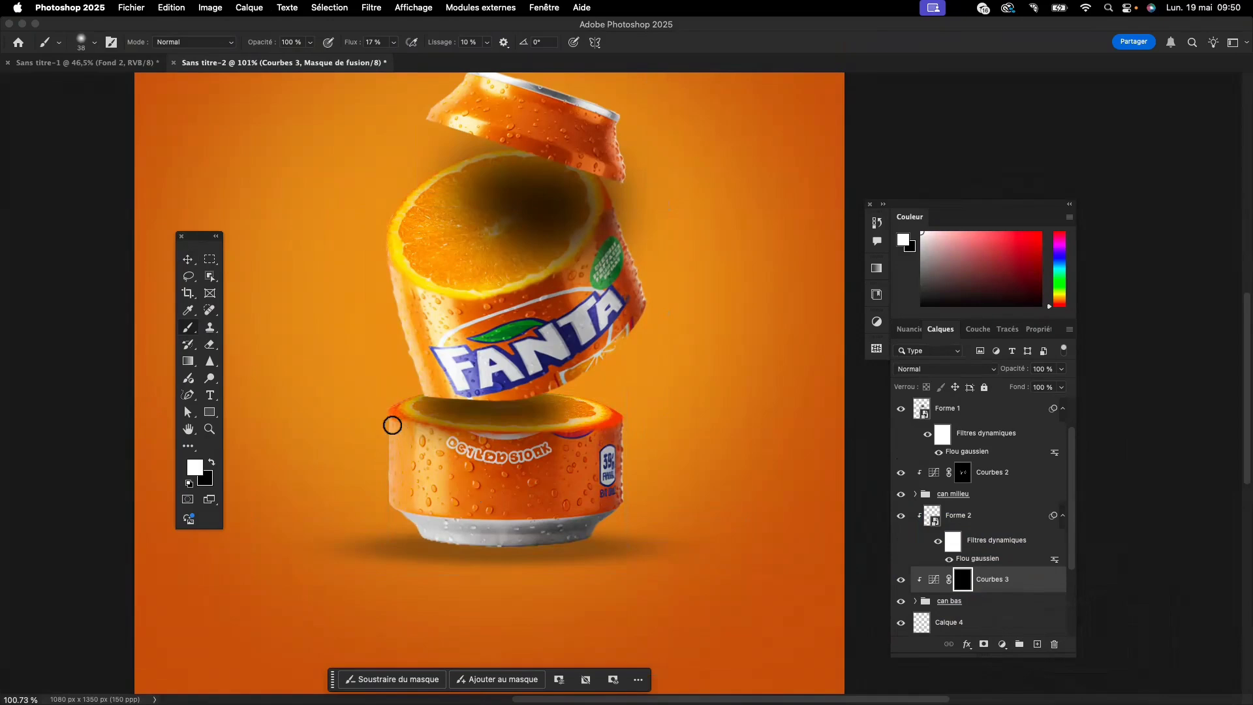
{"action": "mouse_move", "coordinate": [392, 425]}
{"action": "left_mouse_down"}
{"action": "mouse_move", "coordinate": [390, 499]}
{"action": "mouse_move", "coordinate": [429, 439]}
{"action": "mouse_move", "coordinate": [436, 486]}
{"action": "mouse_move", "coordinate": [432, 470]}
{"action": "mouse_move", "coordinate": [423, 507]}
{"action": "mouse_move", "coordinate": [419, 453]}
{"action": "mouse_move", "coordinate": [420, 502]}
{"action": "mouse_move", "coordinate": [426, 492]}
{"action": "mouse_move", "coordinate": [432, 516]}
{"action": "mouse_move", "coordinate": [435, 452]}
{"action": "mouse_move", "coordinate": [432, 472]}
{"action": "mouse_move", "coordinate": [590, 465]}
{"action": "mouse_move", "coordinate": [563, 438]}
{"action": "mouse_move", "coordinate": [593, 435]}
{"action": "mouse_move", "coordinate": [567, 438]}
{"action": "mouse_move", "coordinate": [577, 495]}
{"action": "mouse_move", "coordinate": [594, 453]}
{"action": "mouse_move", "coordinate": [590, 478]}
{"action": "mouse_move", "coordinate": [590, 438]}
{"action": "mouse_move", "coordinate": [565, 501]}
{"action": "mouse_move", "coordinate": [571, 468]}
{"action": "mouse_move", "coordinate": [584, 512]}
{"action": "mouse_move", "coordinate": [589, 438]}
{"action": "mouse_move", "coordinate": [572, 503]}
{"action": "mouse_move", "coordinate": [569, 460]}
{"action": "mouse_move", "coordinate": [569, 519]}
{"action": "mouse_move", "coordinate": [572, 459]}
{"action": "mouse_move", "coordinate": [574, 496]}
{"action": "mouse_move", "coordinate": [584, 461]}
{"action": "mouse_move", "coordinate": [587, 497]}
{"action": "mouse_move", "coordinate": [400, 511]}
{"action": "mouse_move", "coordinate": [501, 543]}
{"action": "mouse_move", "coordinate": [422, 527]}
{"action": "mouse_move", "coordinate": [600, 512]}
{"action": "mouse_move", "coordinate": [450, 526]}
{"action": "mouse_move", "coordinate": [511, 514]}
{"action": "left_mouse_up"}
{"action": "scroll", "coordinate": [511, 514], "scroll_direction": "down", "scroll_amount": 6}
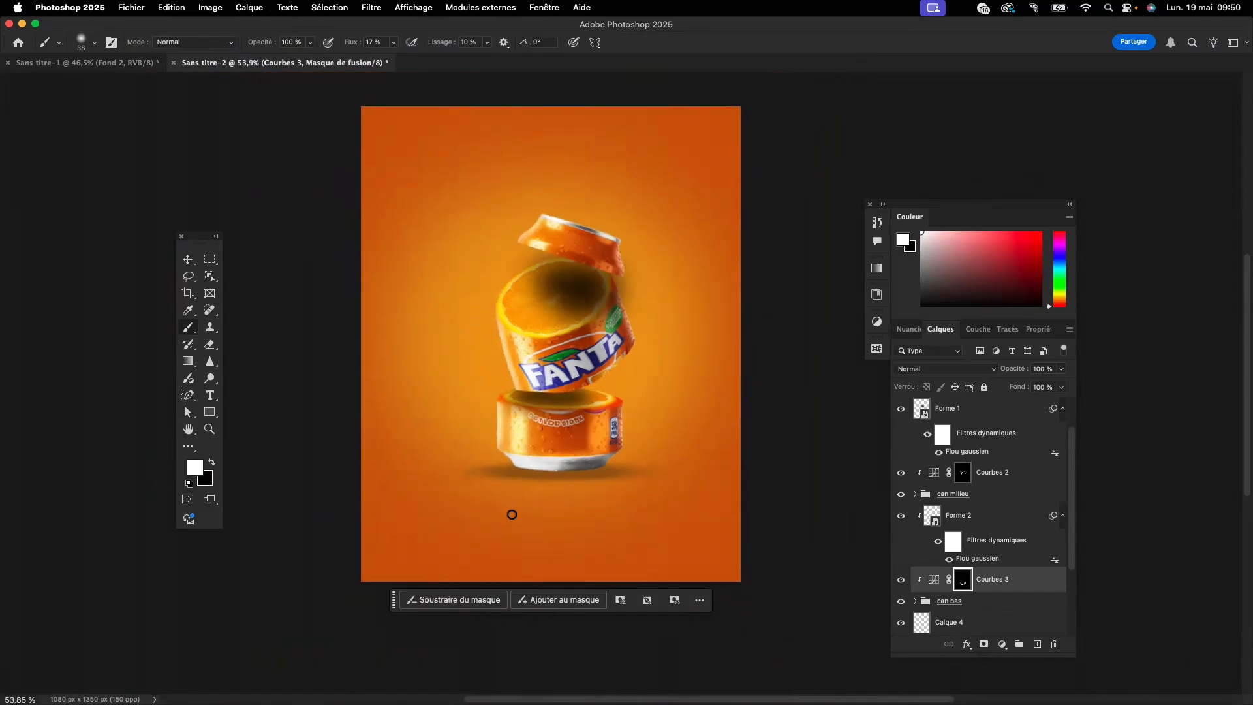
{"action": "scroll", "coordinate": [511, 515], "scroll_direction": "right", "scroll_amount": 3}
{"action": "scroll", "coordinate": [512, 515], "scroll_direction": "left", "scroll_amount": 3}
{"action": "scroll", "coordinate": [512, 515], "scroll_direction": "left", "scroll_amount": 3}
{"action": "scroll", "coordinate": [730, 565], "scroll_direction": "right", "scroll_amount": 2}
{"action": "scroll", "coordinate": [730, 565], "scroll_direction": "up", "scroll_amount": 1}
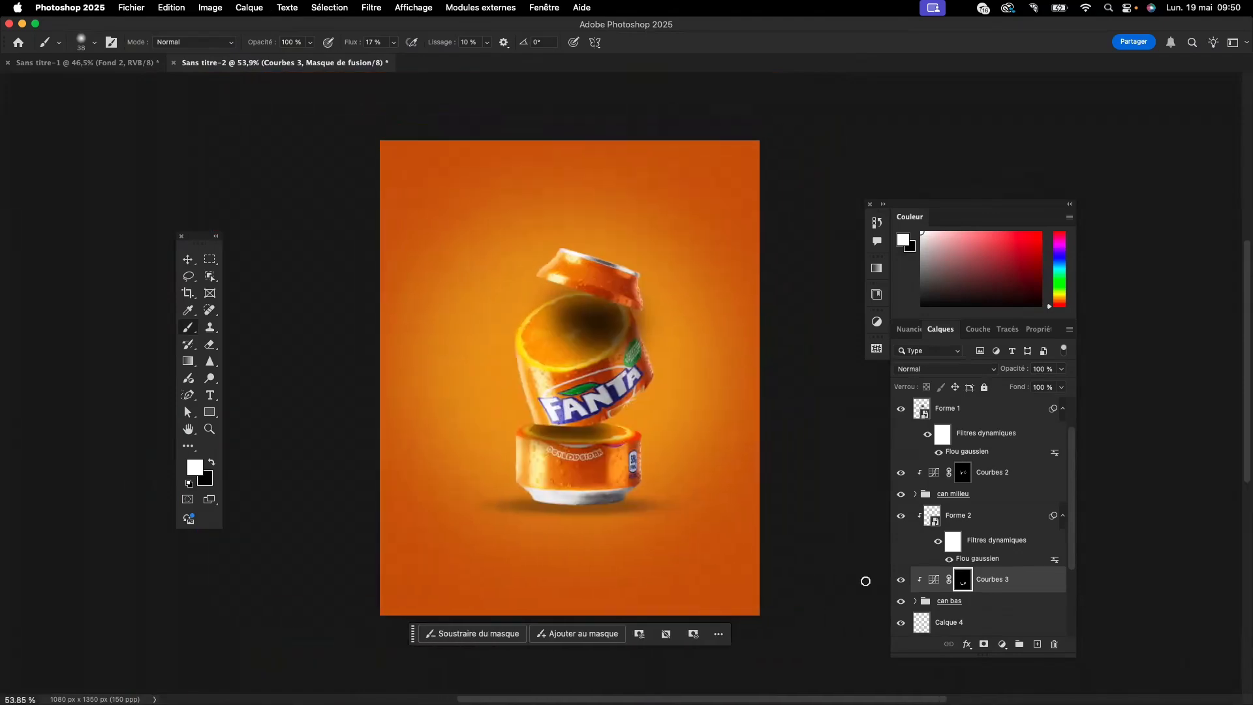
{"action": "left_click", "coordinate": [900, 580]}
{"action": "left_click", "coordinate": [900, 580]}
- Place the water-splash PNG into the poster and move its layer below the "can bas" group, above "Calque 4"
{"action": "scroll", "coordinate": [602, 429], "scroll_direction": "up", "scroll_amount": 5}
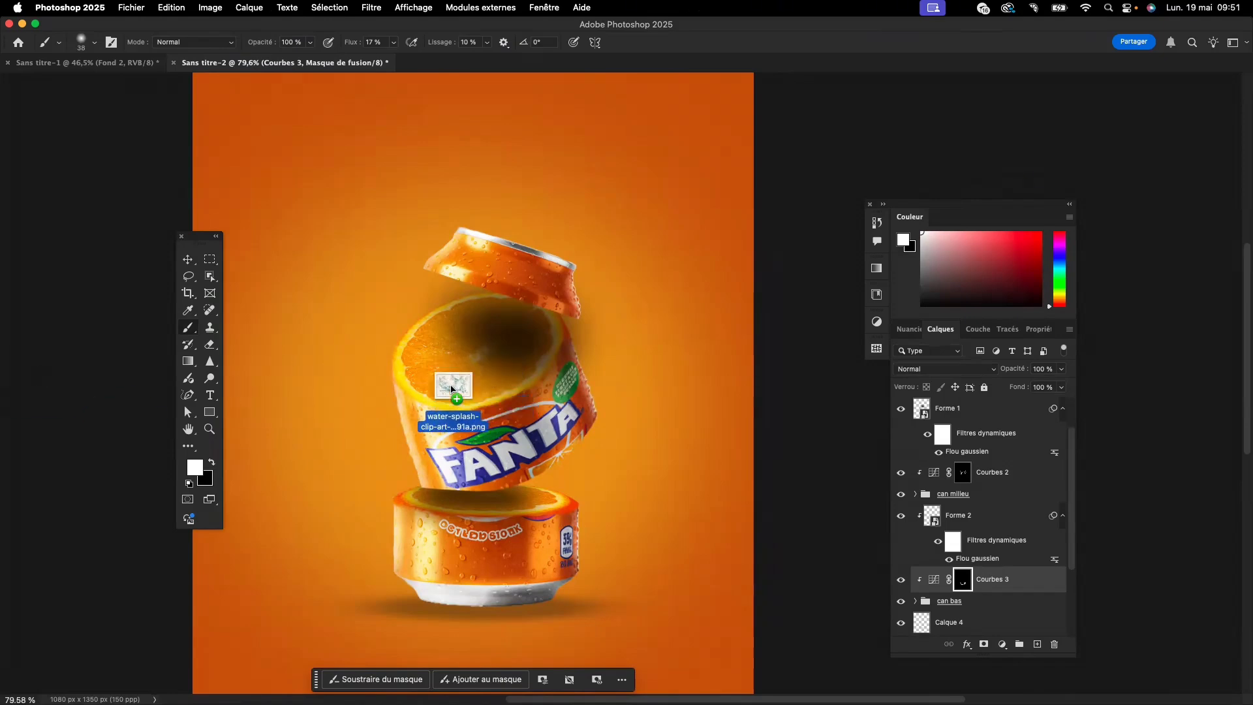
{"action": "key", "text": "ctrl+t"}
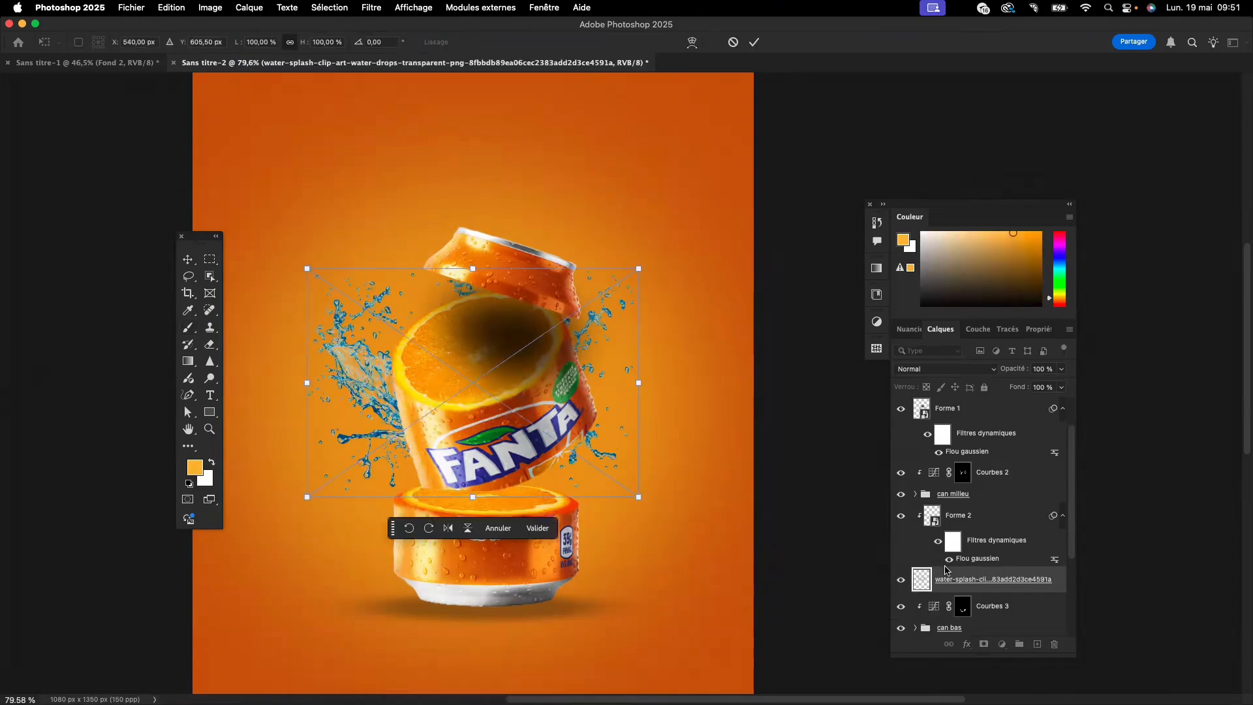
{"action": "scroll", "coordinate": [1022, 549], "scroll_direction": "down", "scroll_amount": 4}
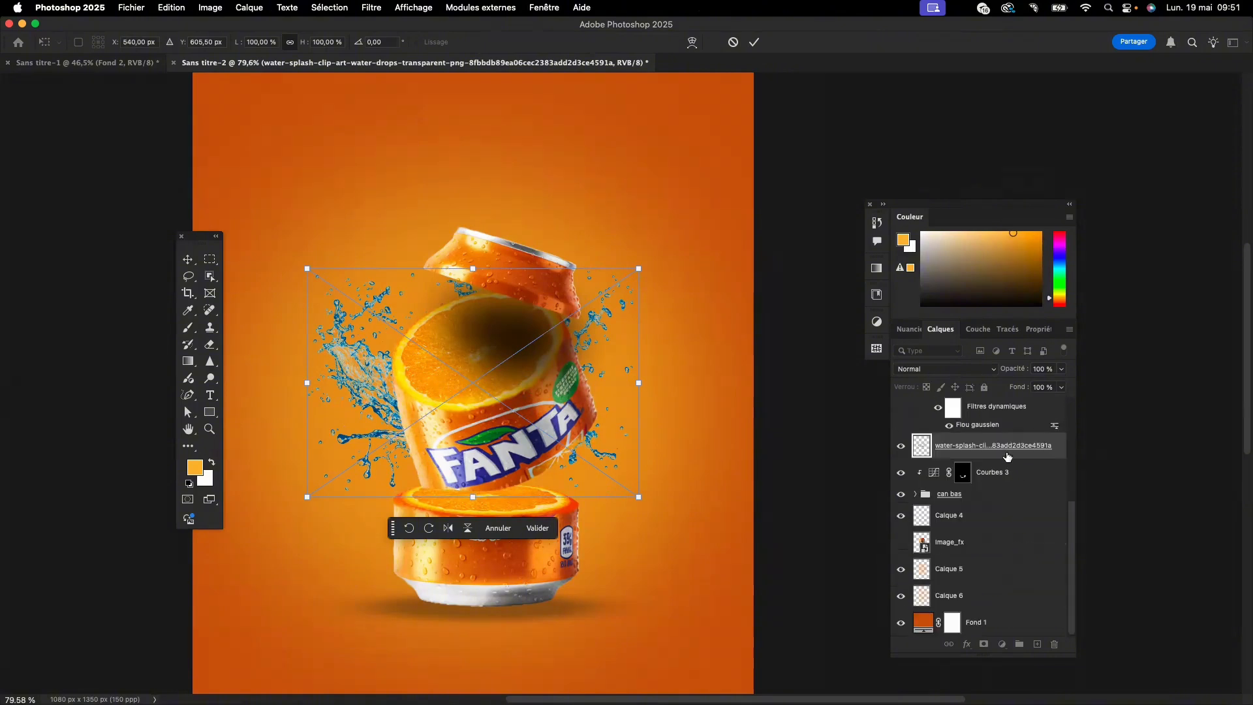
{"action": "key", "text": "b"}
{"action": "mouse_move", "coordinate": [1005, 447]}
{"action": "left_mouse_down"}
{"action": "mouse_move", "coordinate": [997, 544]}
{"action": "mouse_move", "coordinate": [998, 509]}
{"action": "left_mouse_up"}
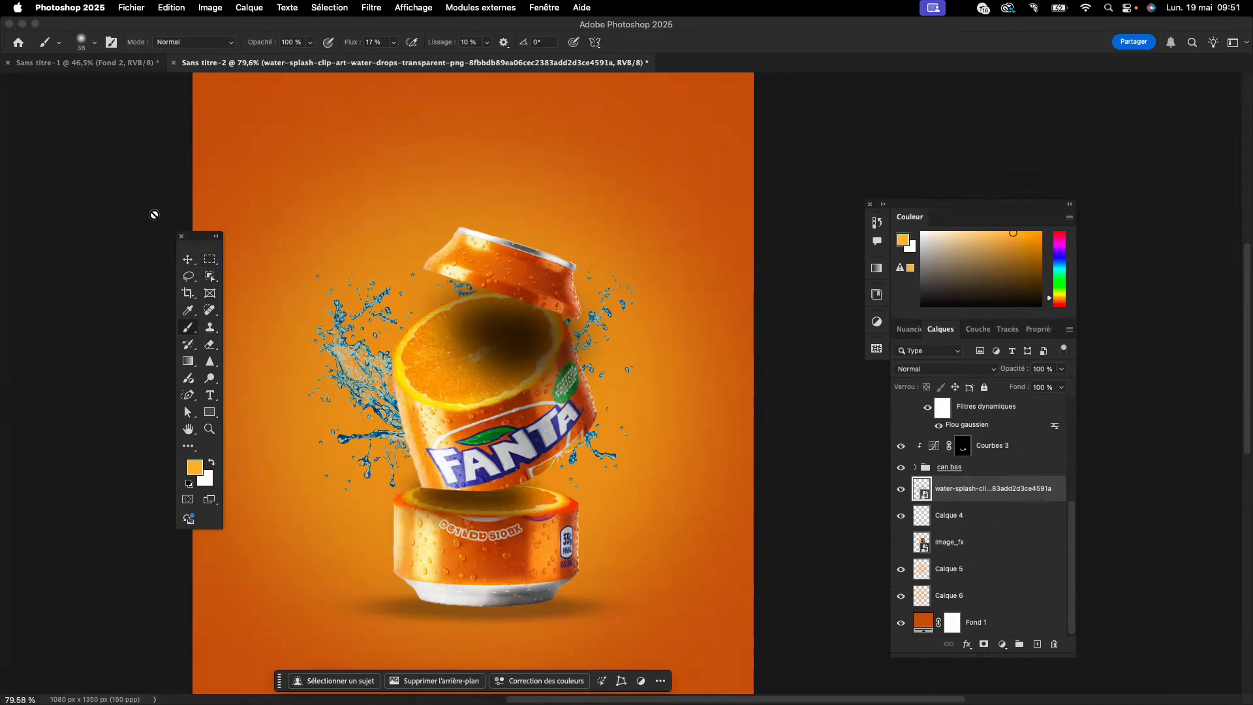
{"action": "left_click_drag", "start_coordinate": [199, 236], "coordinate": [126, 204]}
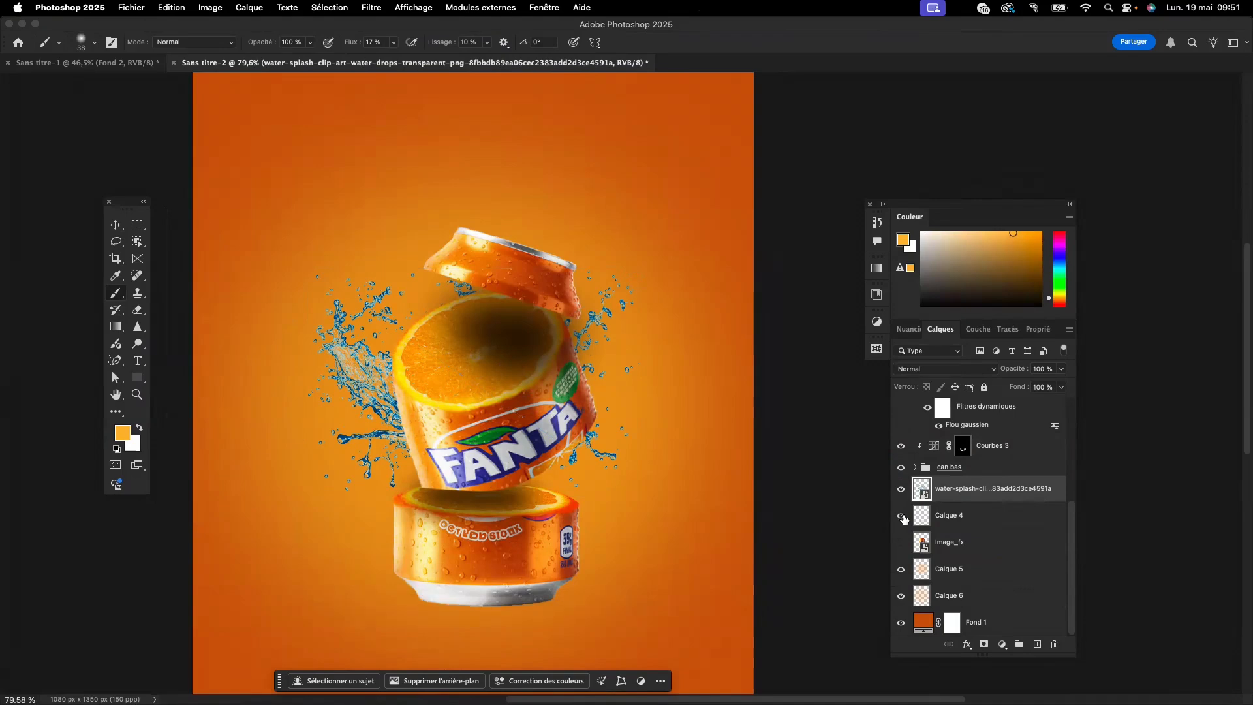
{"action": "left_click", "coordinate": [901, 516]}
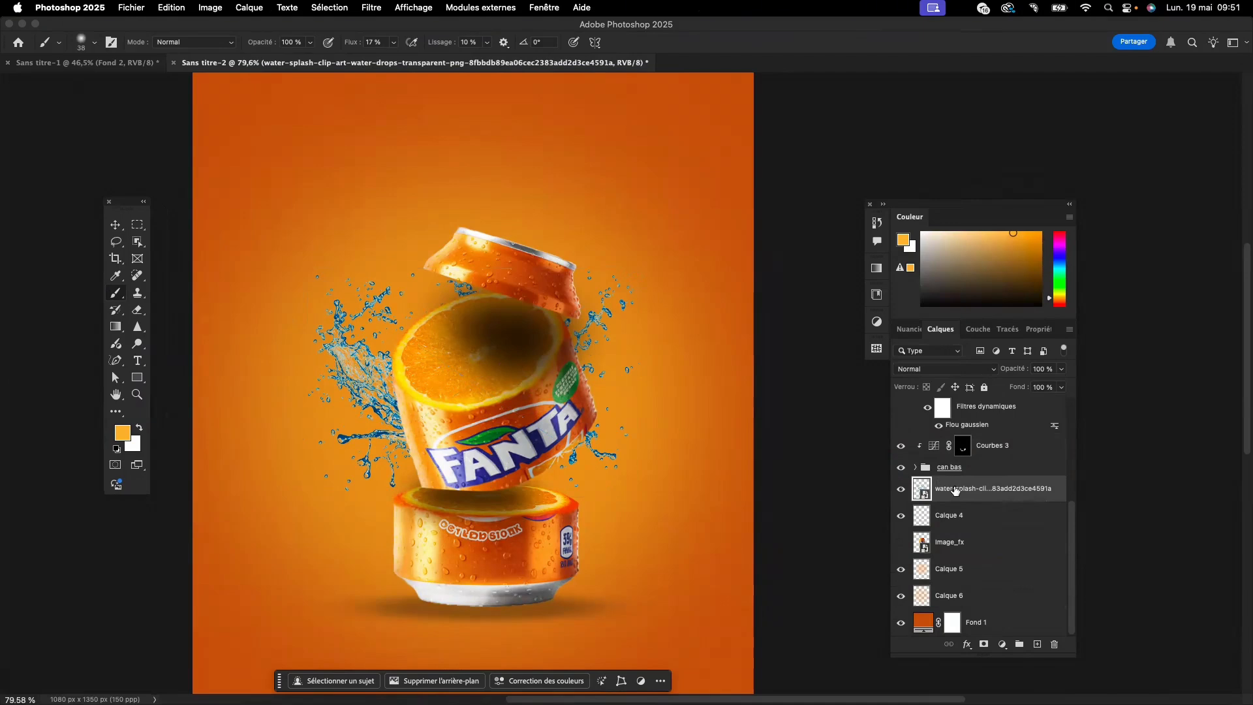
- Scale the water splash to about 125% and shift it slightly left behind the can
{"action": "key", "text": "super+t"}
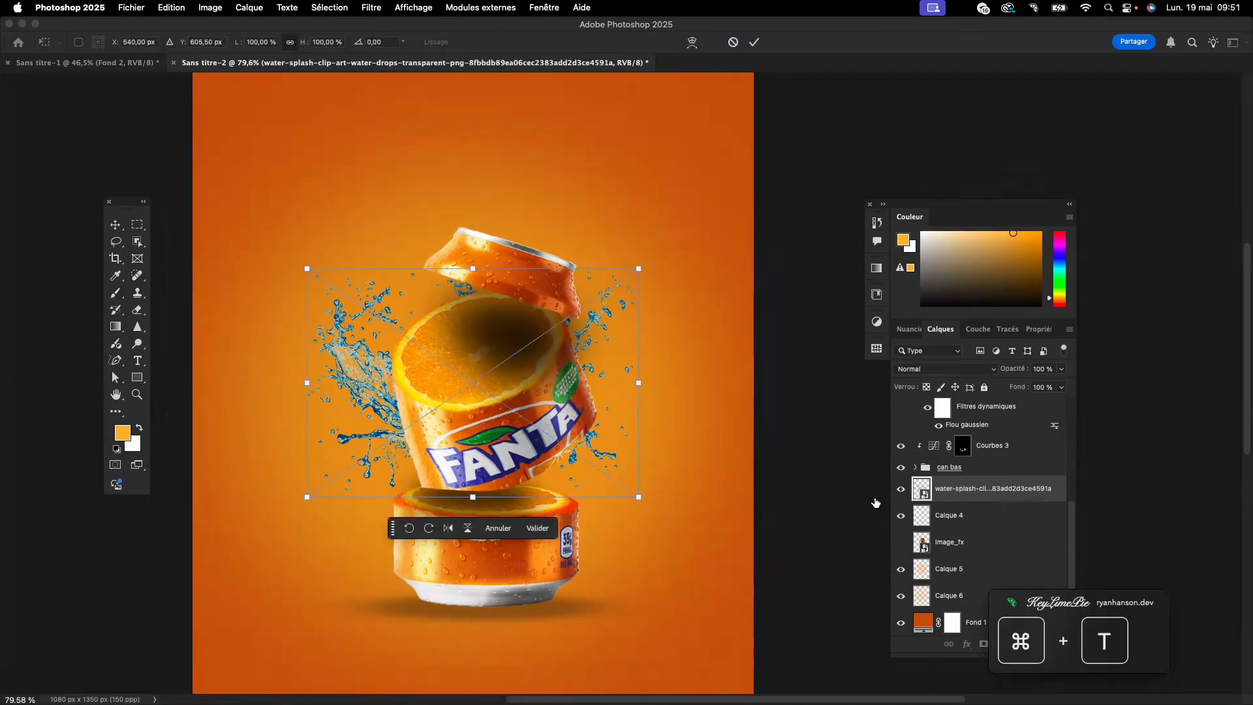
{"action": "left_click_drag", "start_coordinate": [638, 382], "coordinate": [695, 387]}
{"action": "left_click_drag", "start_coordinate": [307, 382], "coordinate": [276, 383]}
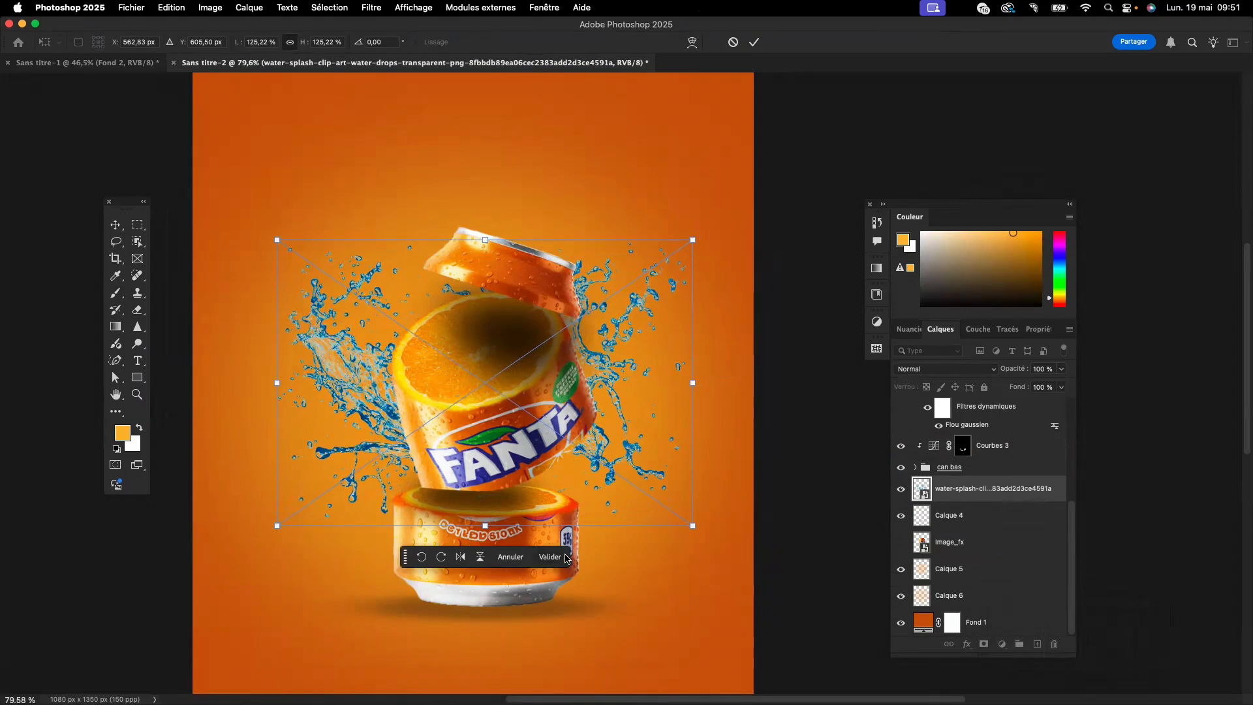
{"action": "left_click", "coordinate": [550, 556]}
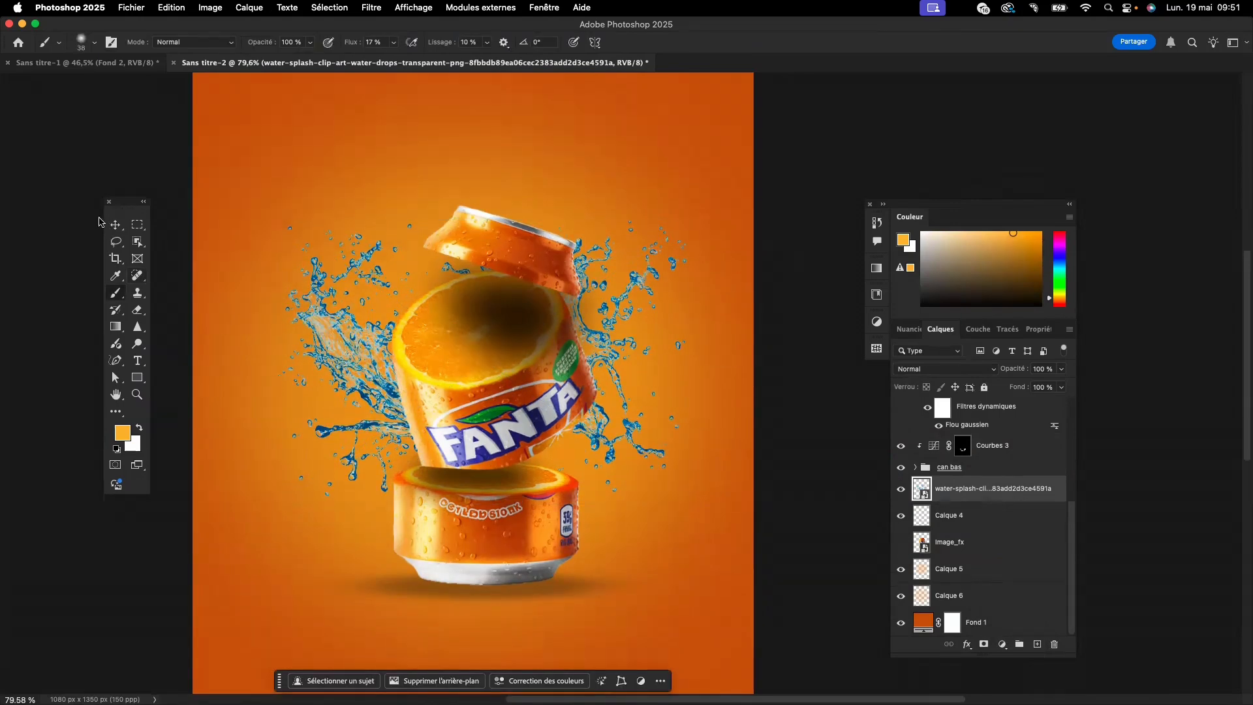
{"action": "left_click", "coordinate": [115, 224]}
{"action": "mouse_move", "coordinate": [354, 356]}
{"action": "left_mouse_down"}
{"action": "mouse_move", "coordinate": [336, 366]}
{"action": "mouse_move", "coordinate": [344, 375]}
{"action": "left_mouse_up"}
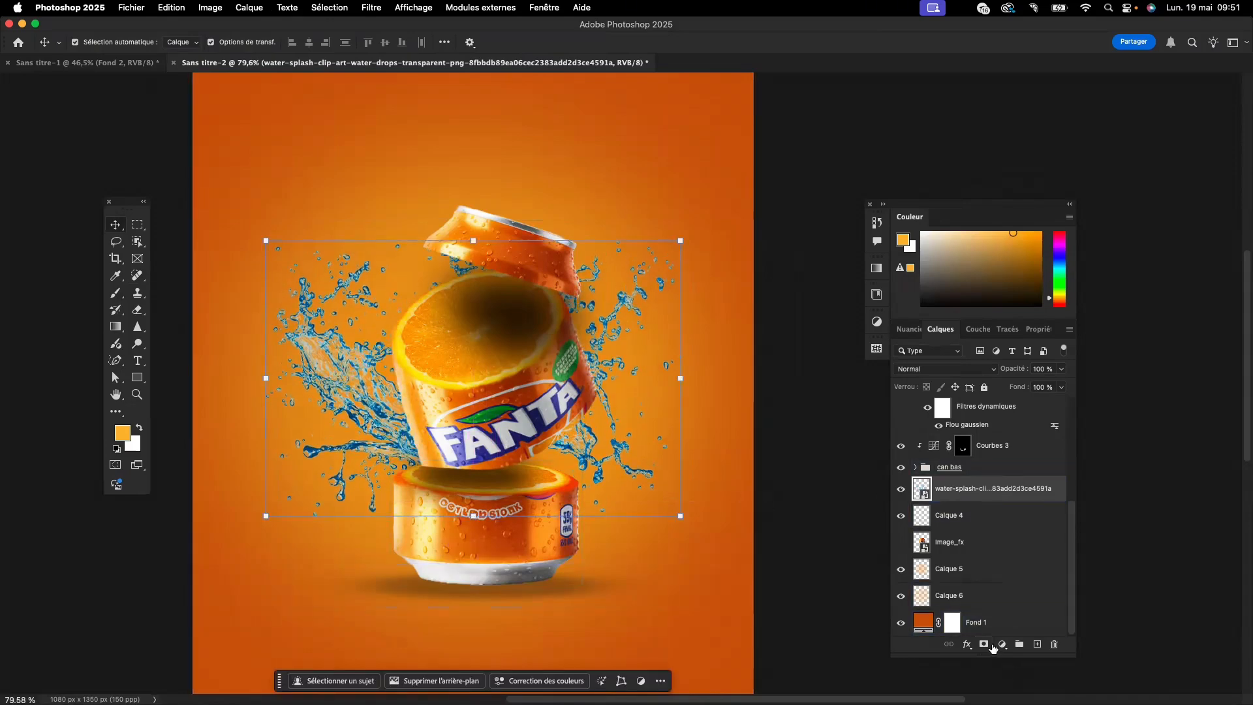
- Add a Hue/Saturation adjustment clipped to the water-splash layer
{"action": "left_click", "coordinate": [1002, 645]}
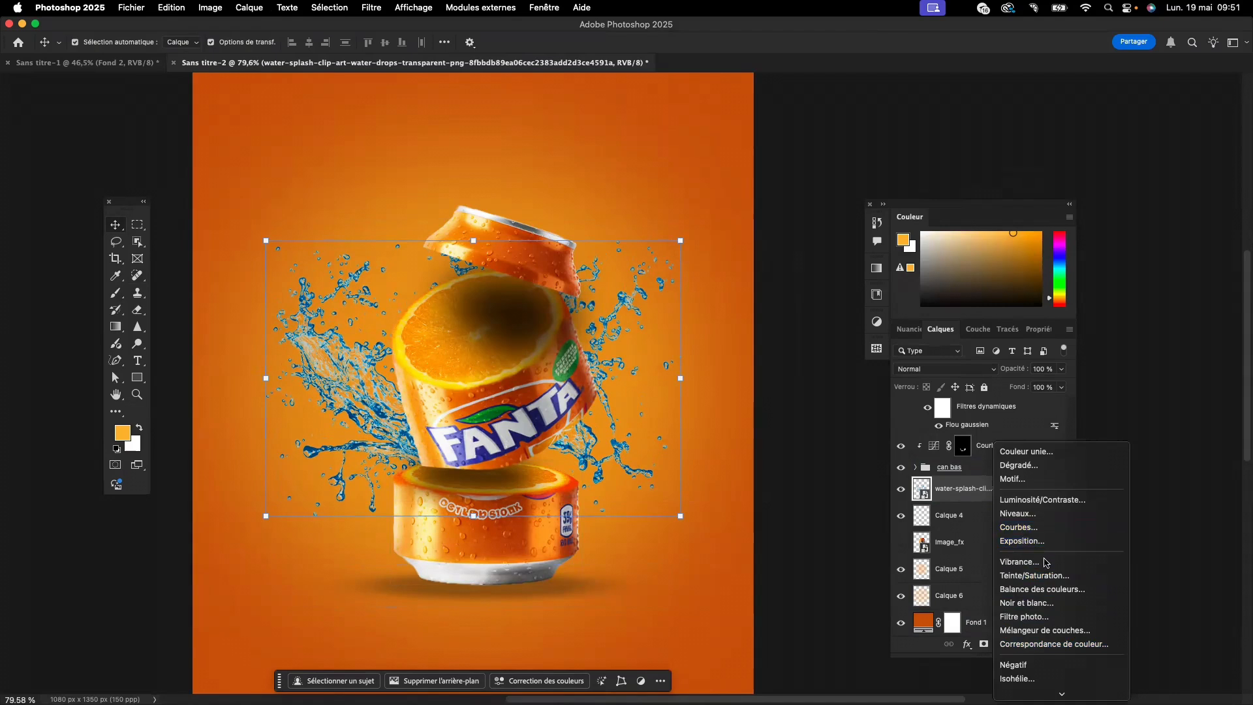
{"action": "left_click", "coordinate": [1045, 576]}
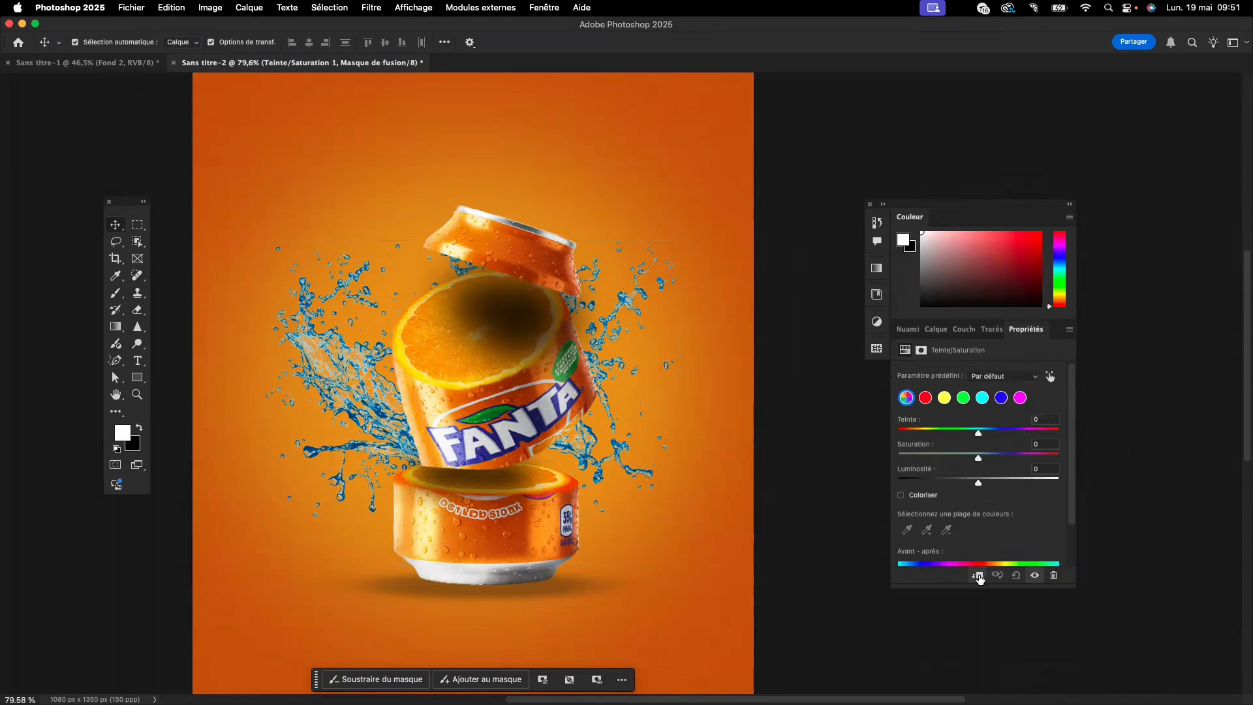
- Try recoloring the splash with hue around -151 and saturation +84, without colorizing
{"action": "left_click_drag", "start_coordinate": [978, 434], "coordinate": [922, 439]}
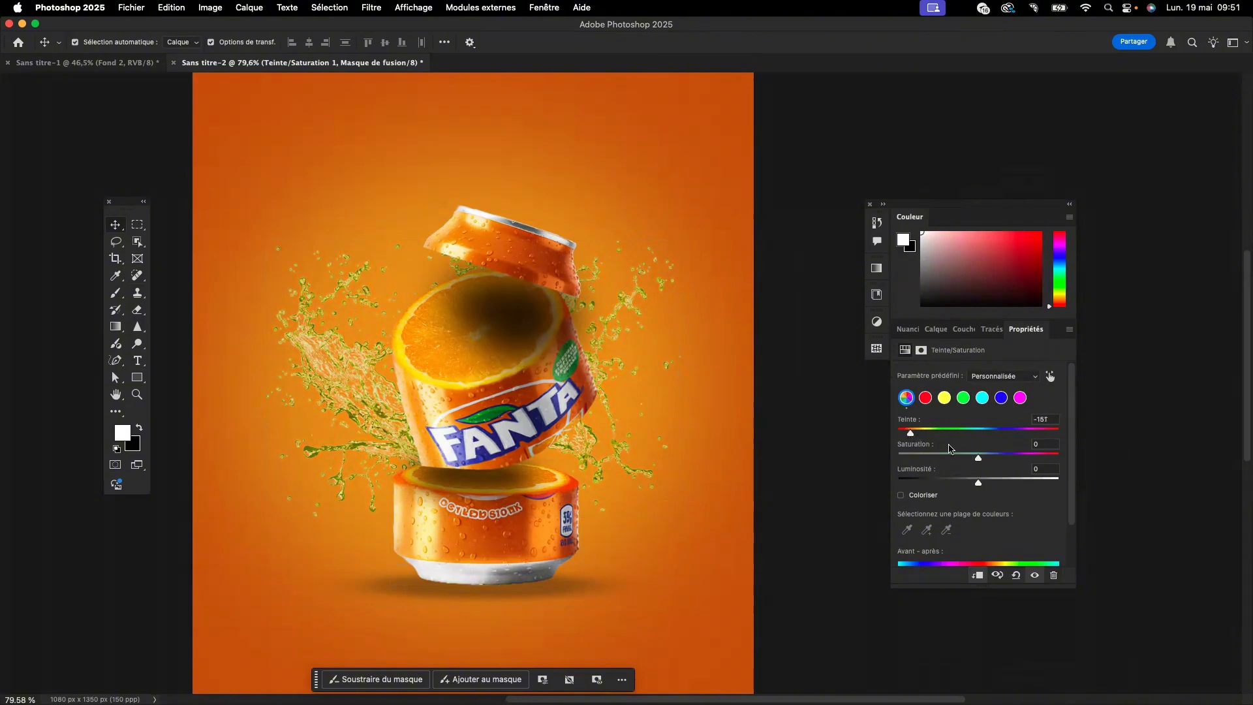
{"action": "left_click_drag", "start_coordinate": [977, 462], "coordinate": [1034, 462]}
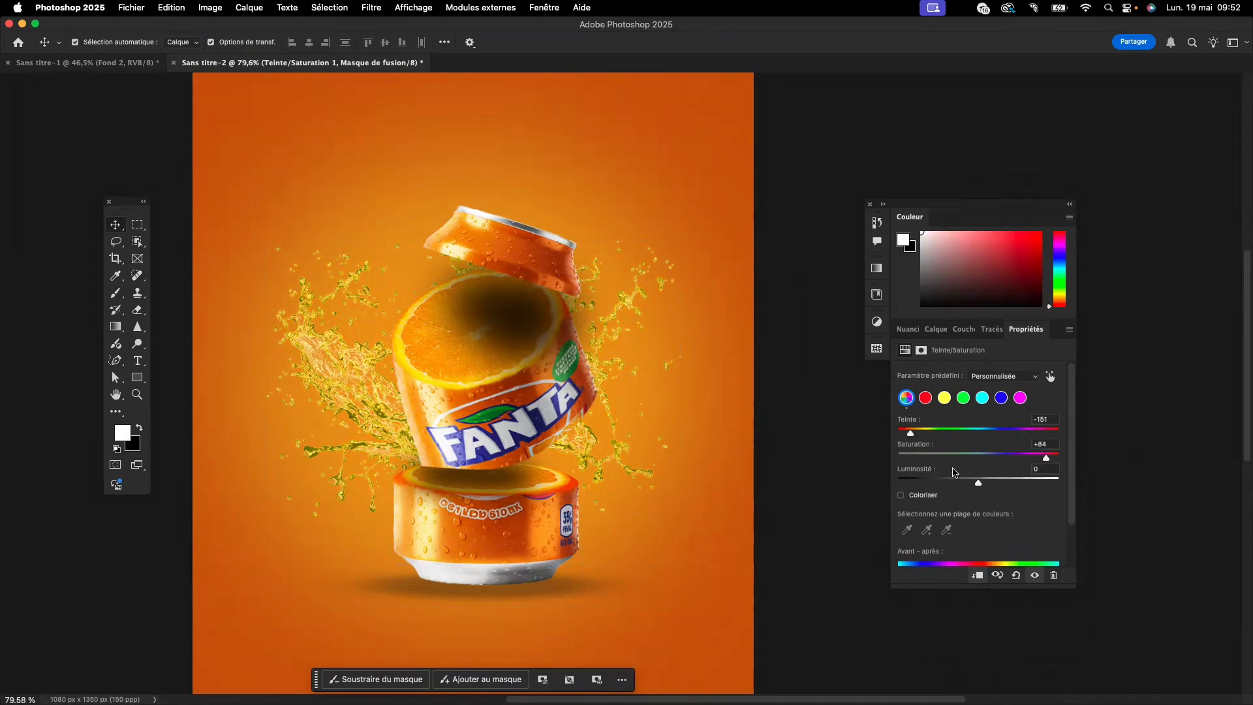
{"action": "left_click_drag", "start_coordinate": [910, 434], "coordinate": [927, 436]}
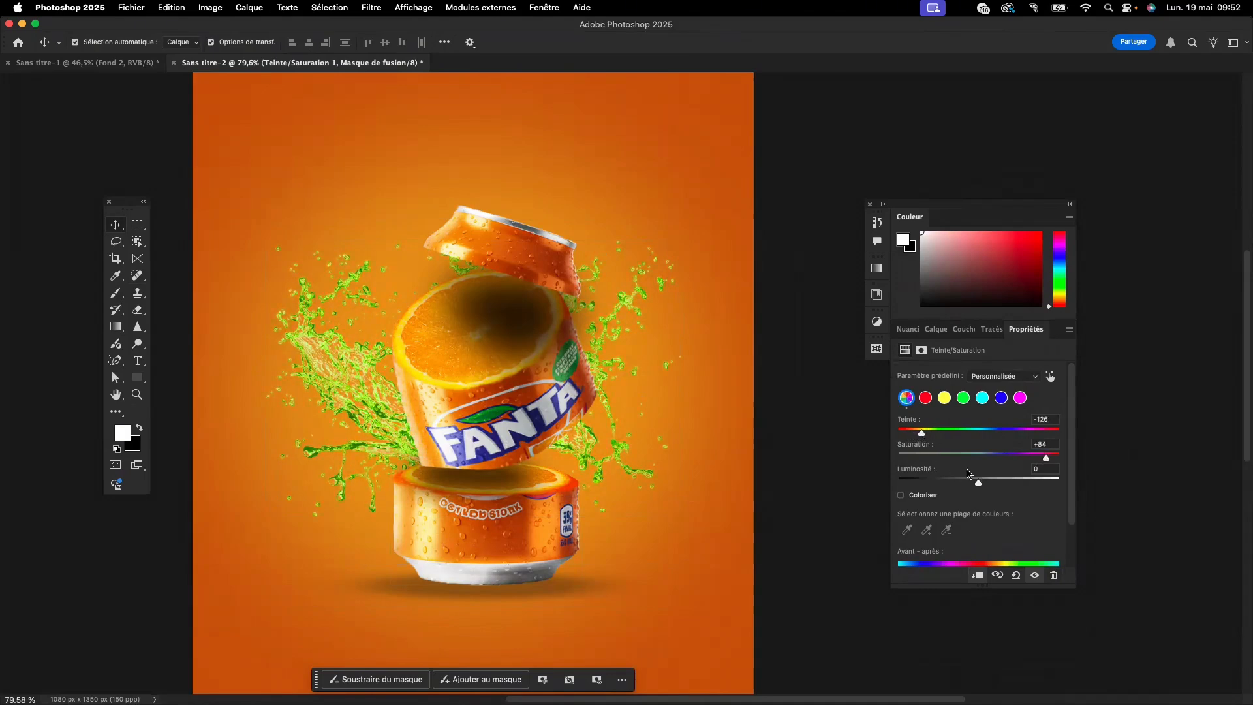
- Colorize the splash orange with hue 39, saturation 94 and lightness +27
{"action": "left_click", "coordinate": [900, 496]}
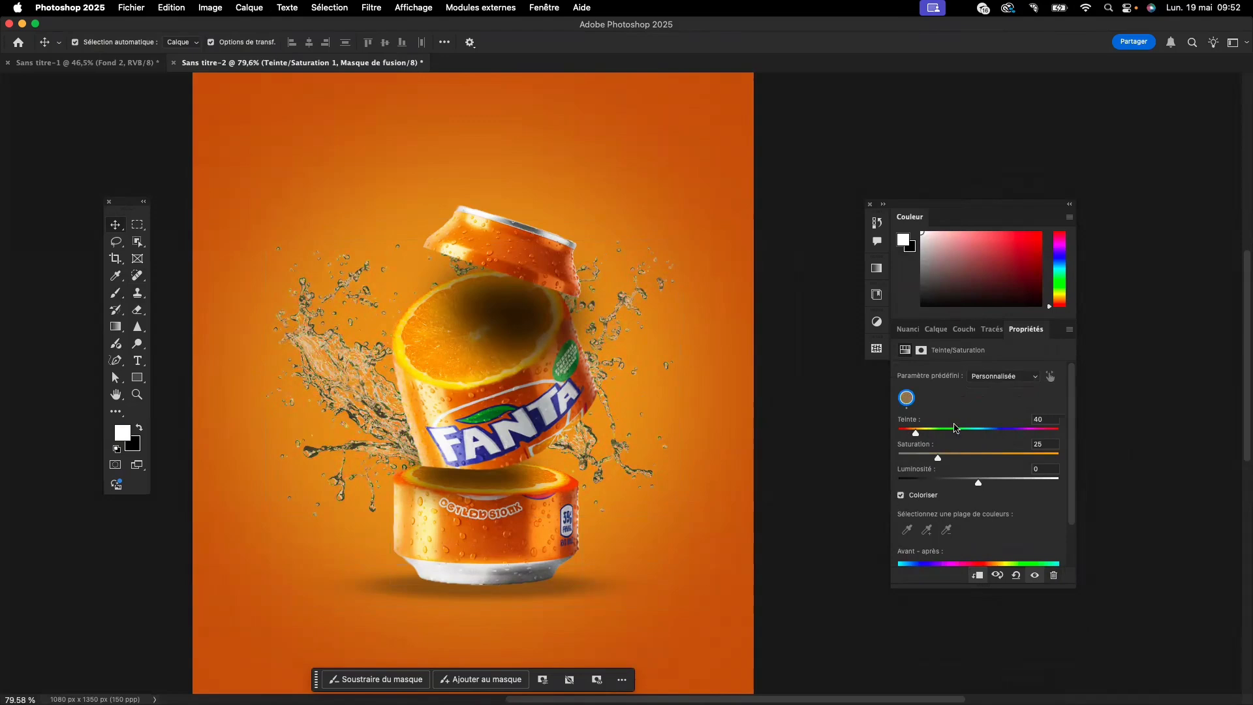
{"action": "left_click_drag", "start_coordinate": [937, 460], "coordinate": [1033, 461]}
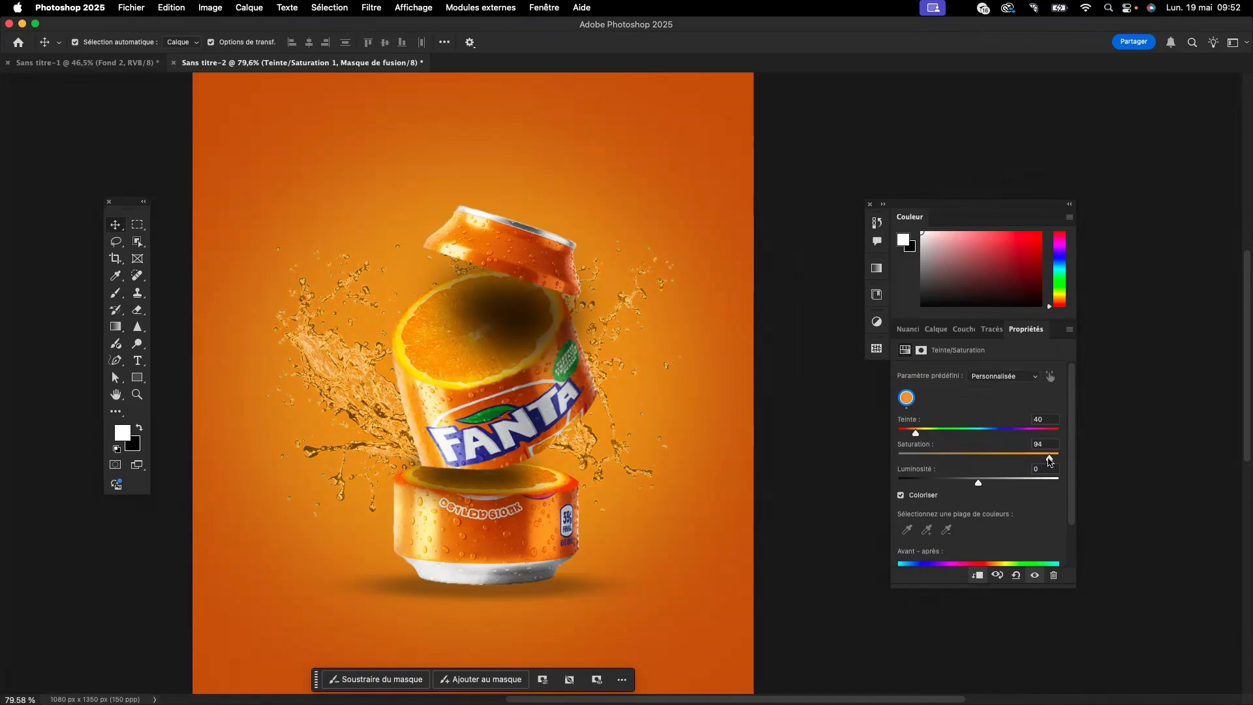
{"action": "left_click_drag", "start_coordinate": [916, 436], "coordinate": [915, 435]}
{"action": "left_click_drag", "start_coordinate": [978, 483], "coordinate": [996, 483]}
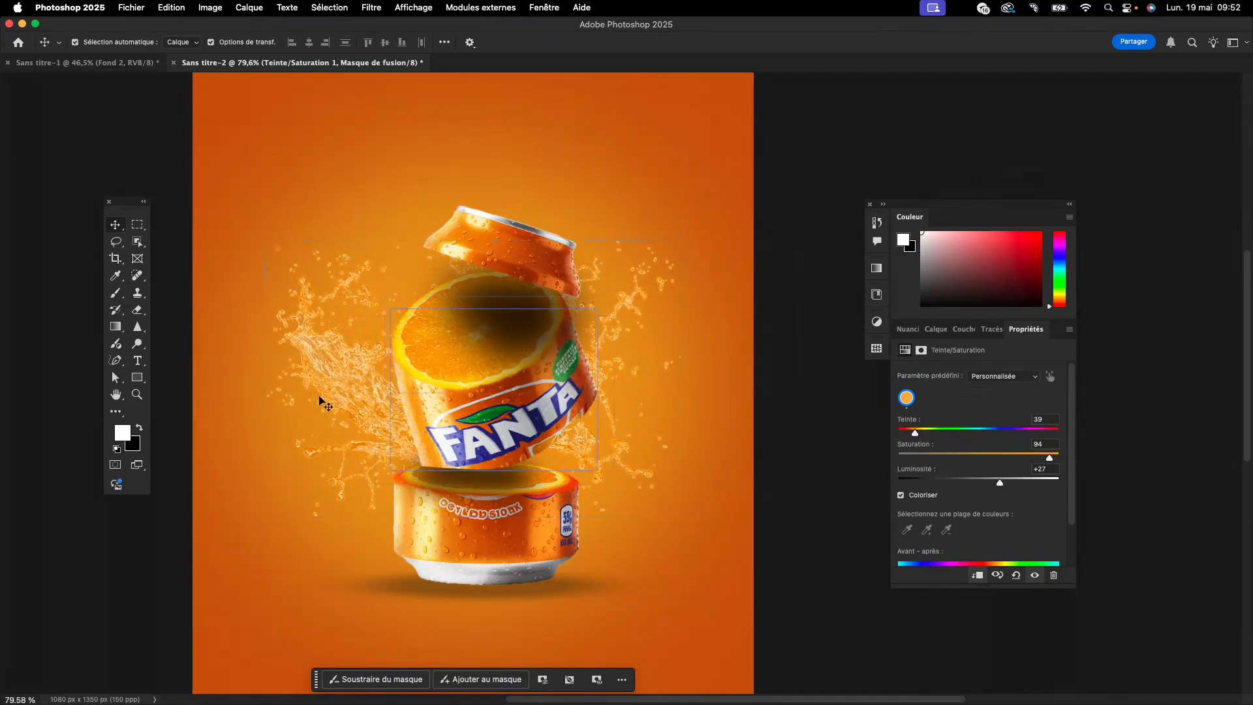
- Duplicate the water-splash layer together with its Hue/Saturation adjustment and move both copies above "Courbes 1", at the top of the layer stack
{"action": "left_click", "coordinate": [935, 329]}
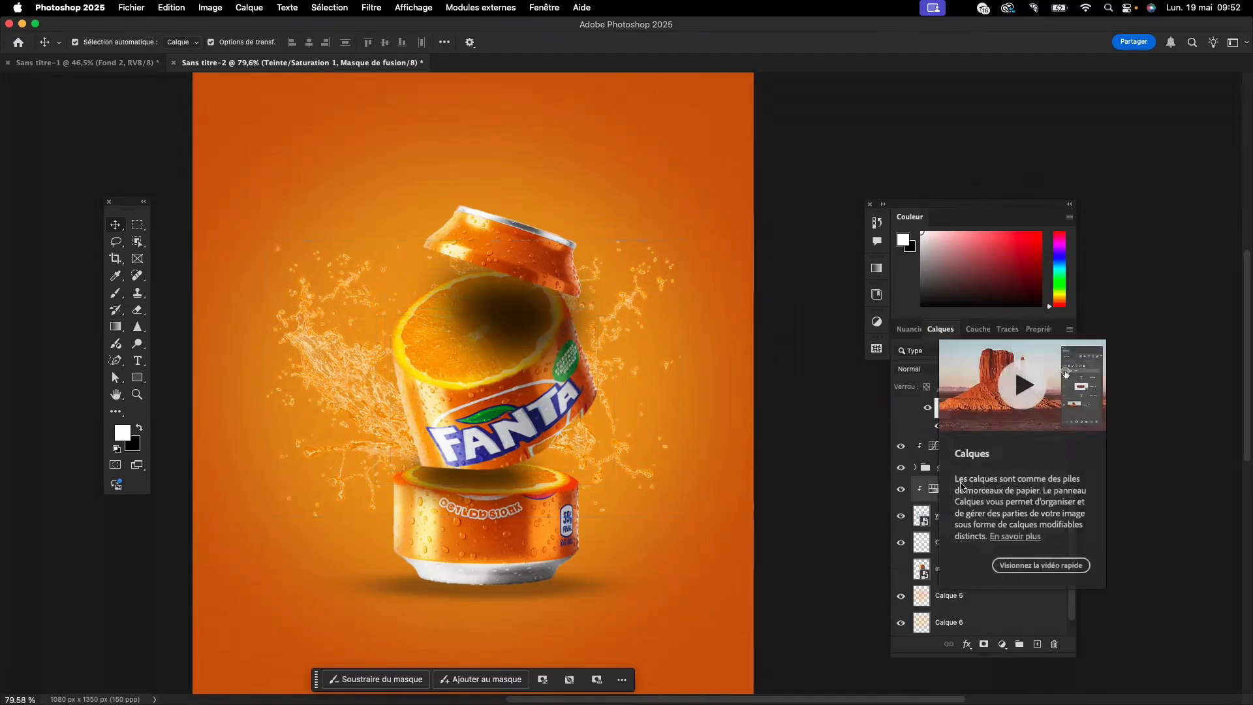
{"action": "left_click", "coordinate": [1021, 515]}
{"action": "left_click", "coordinate": [1026, 542]}
{"action": "left_click", "coordinate": [1022, 517]}
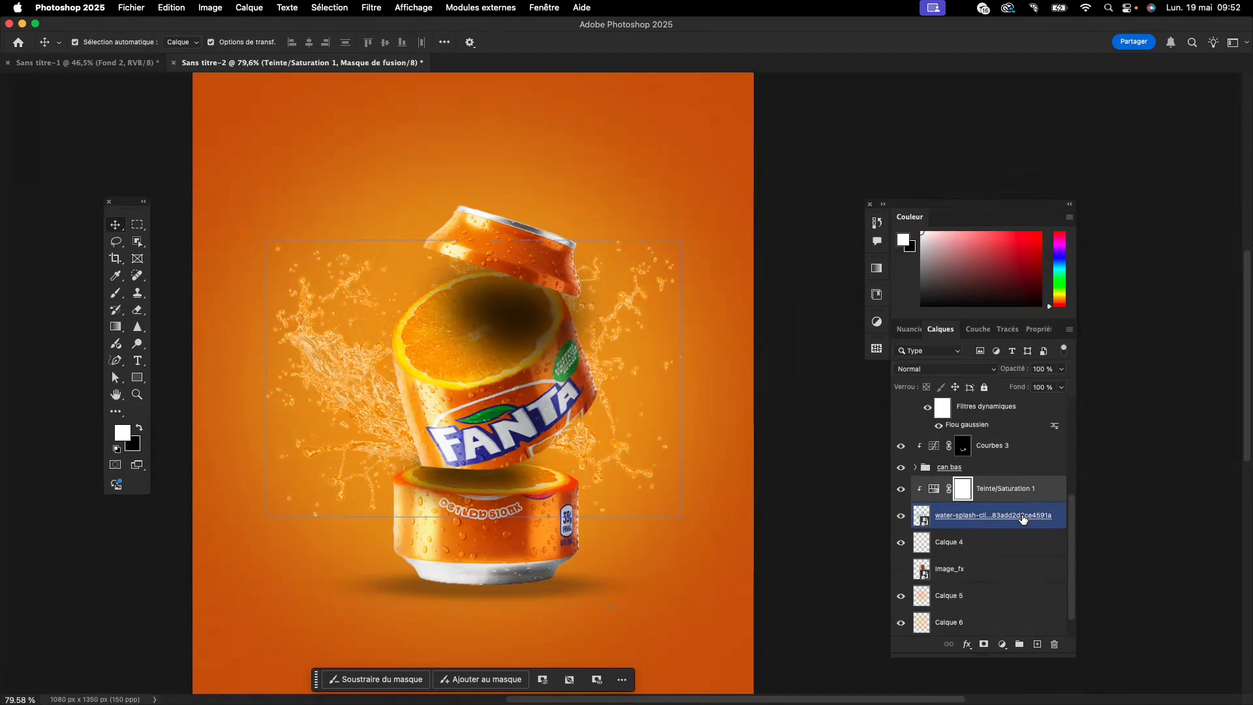
{"action": "left_click", "coordinate": [1031, 490], "text": "shift"}
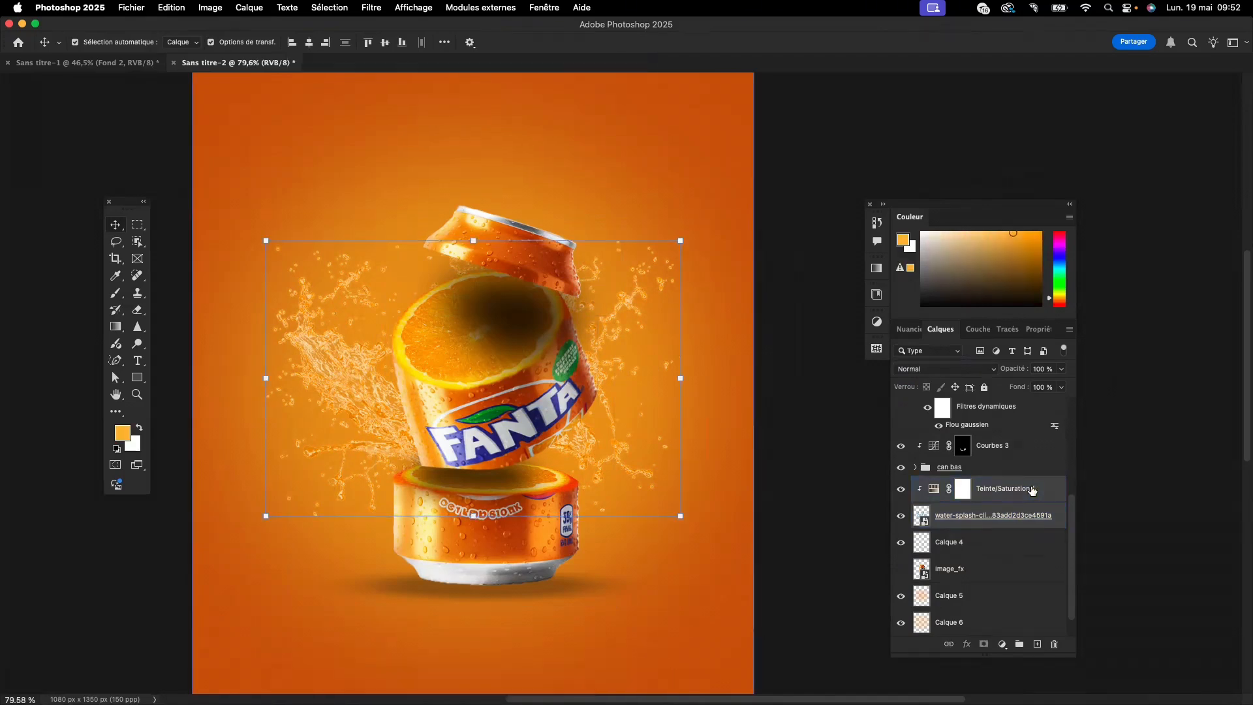
{"action": "key", "text": "super+j"}
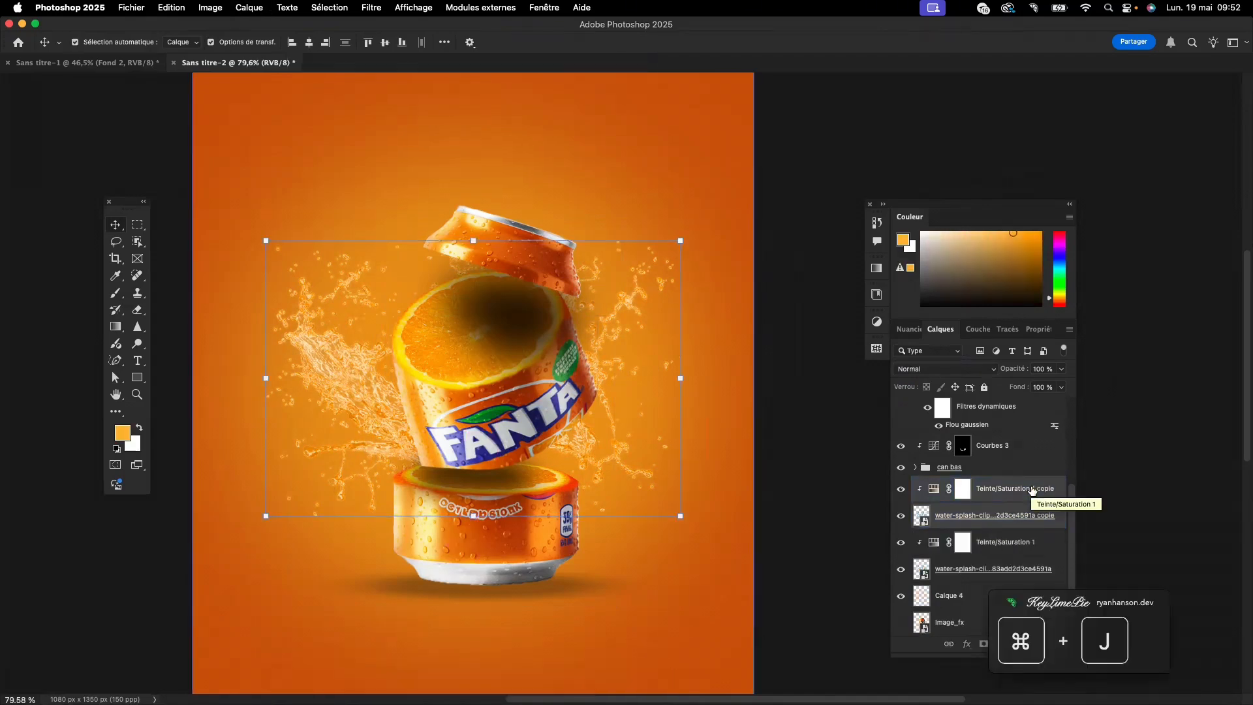
{"action": "left_click_drag", "start_coordinate": [1032, 490], "coordinate": [1001, 408]}
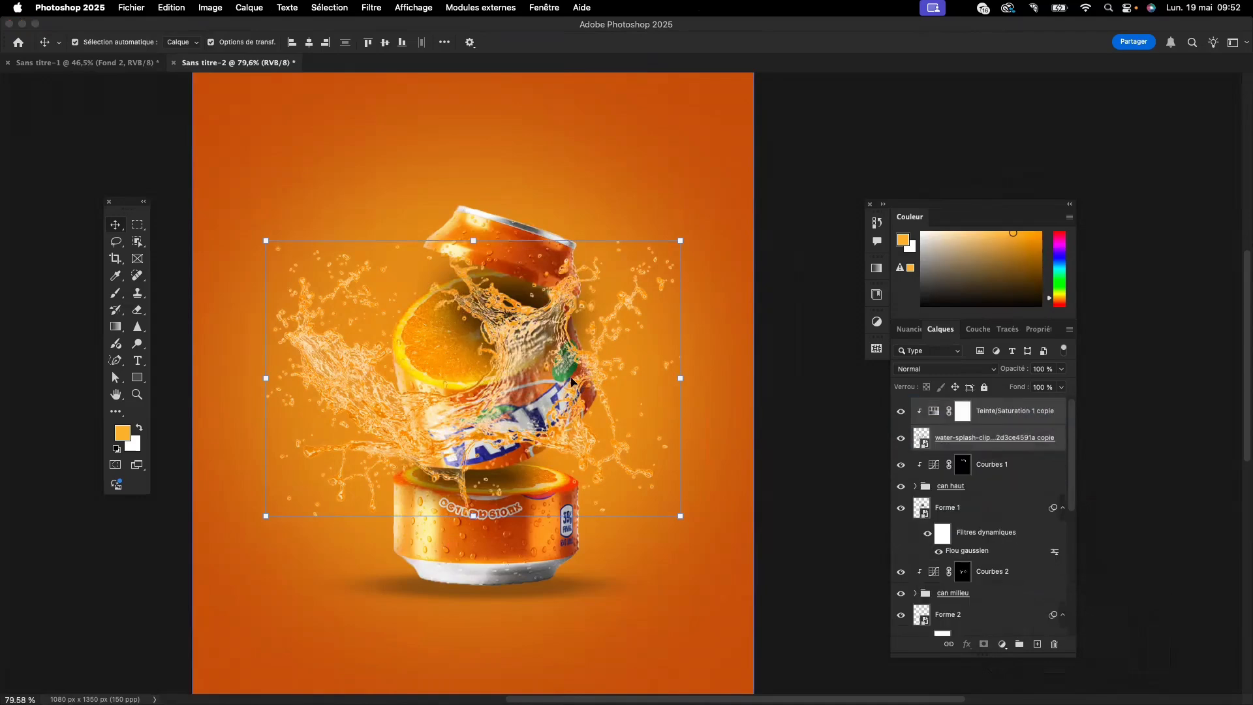
- Rotate the splash copy about 48°, scale it to about 151% and center it over the can
{"action": "left_click", "coordinate": [919, 439]}
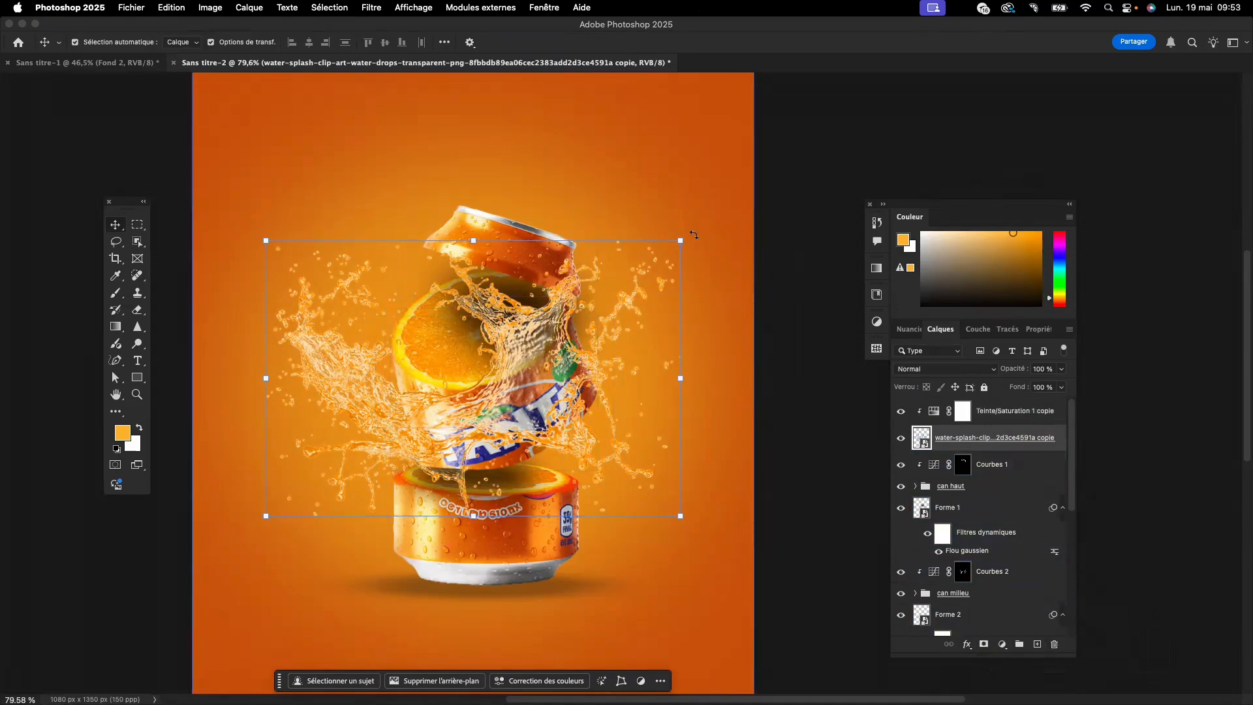
{"action": "left_click_drag", "start_coordinate": [693, 235], "coordinate": [721, 426]}
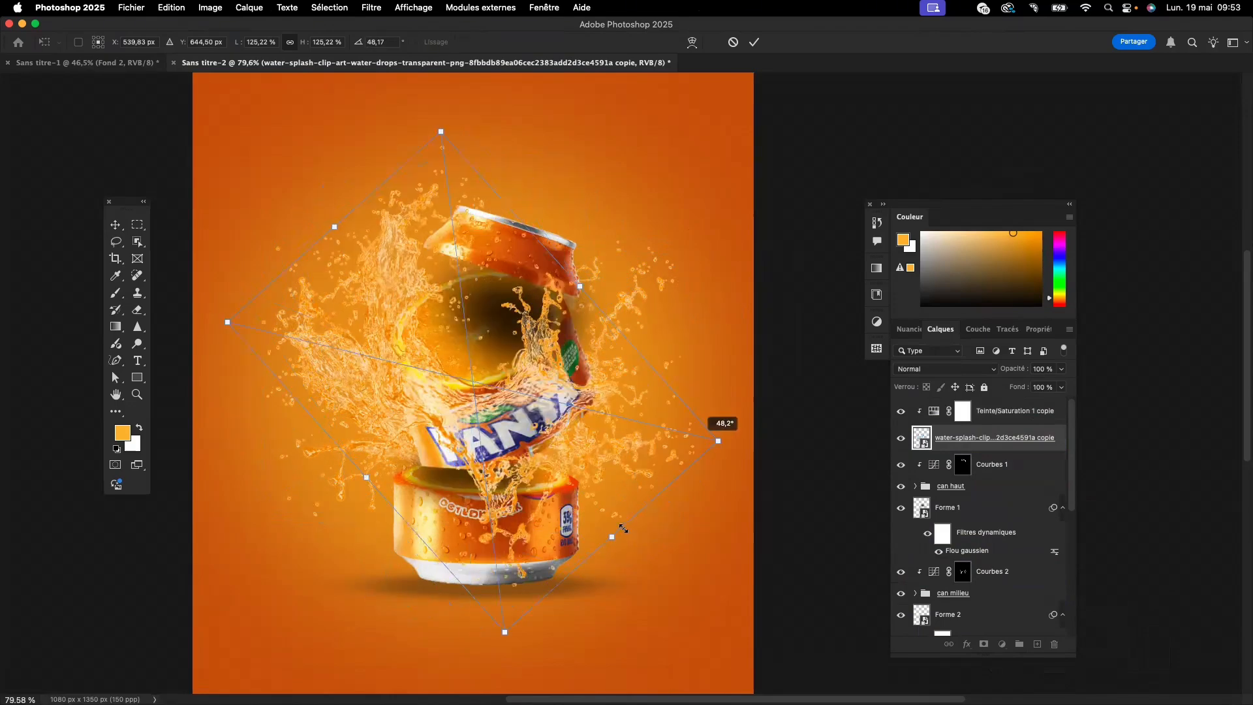
{"action": "left_click_drag", "start_coordinate": [611, 536], "coordinate": [647, 576]}
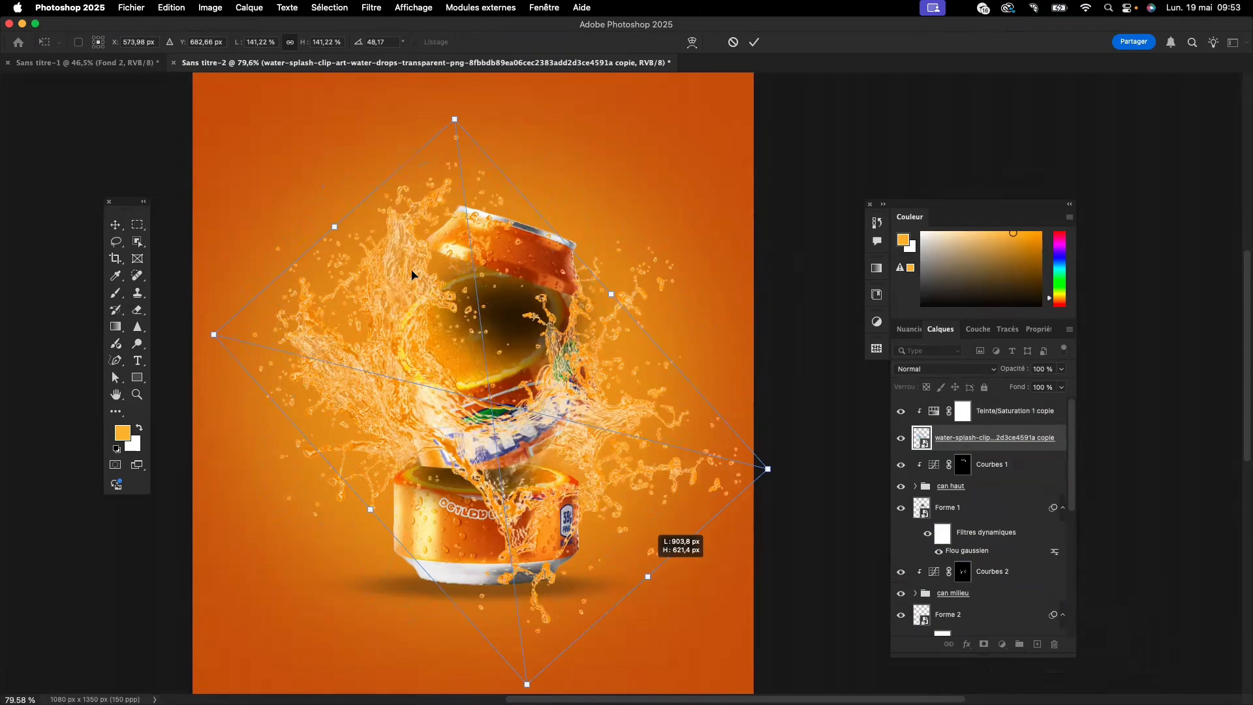
{"action": "left_click_drag", "start_coordinate": [331, 228], "coordinate": [297, 215]}
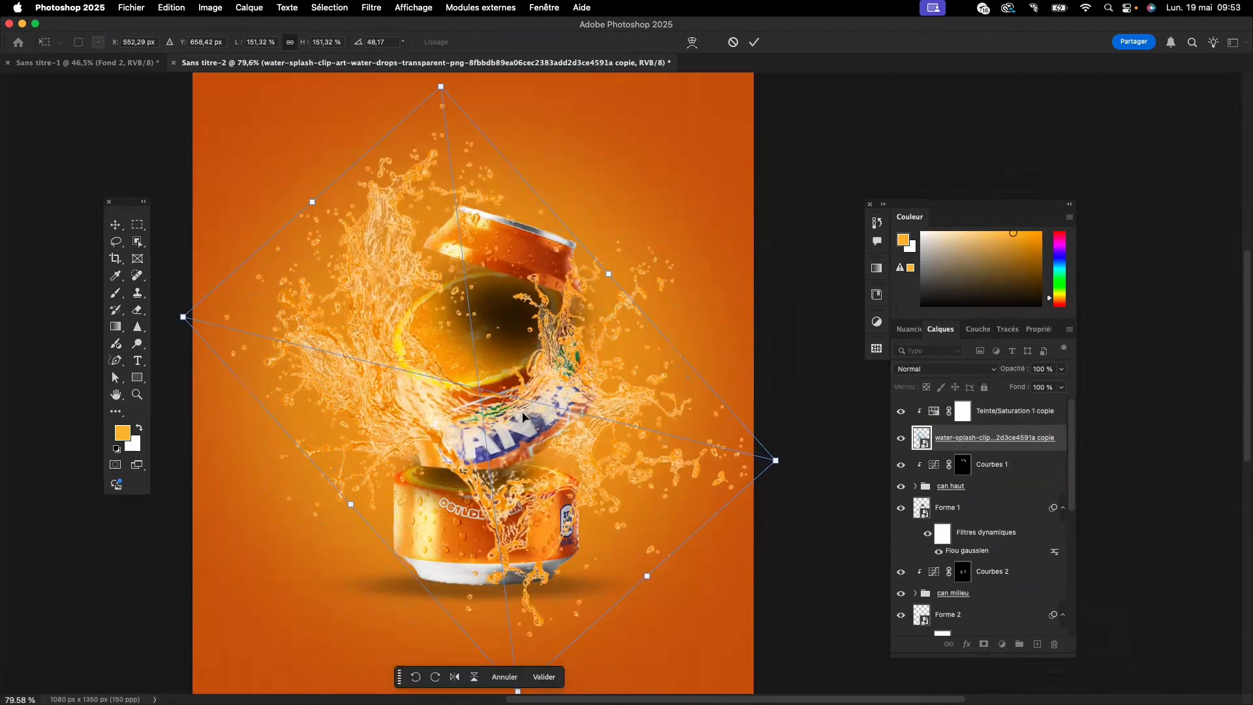
{"action": "left_click_drag", "start_coordinate": [523, 416], "coordinate": [527, 421]}
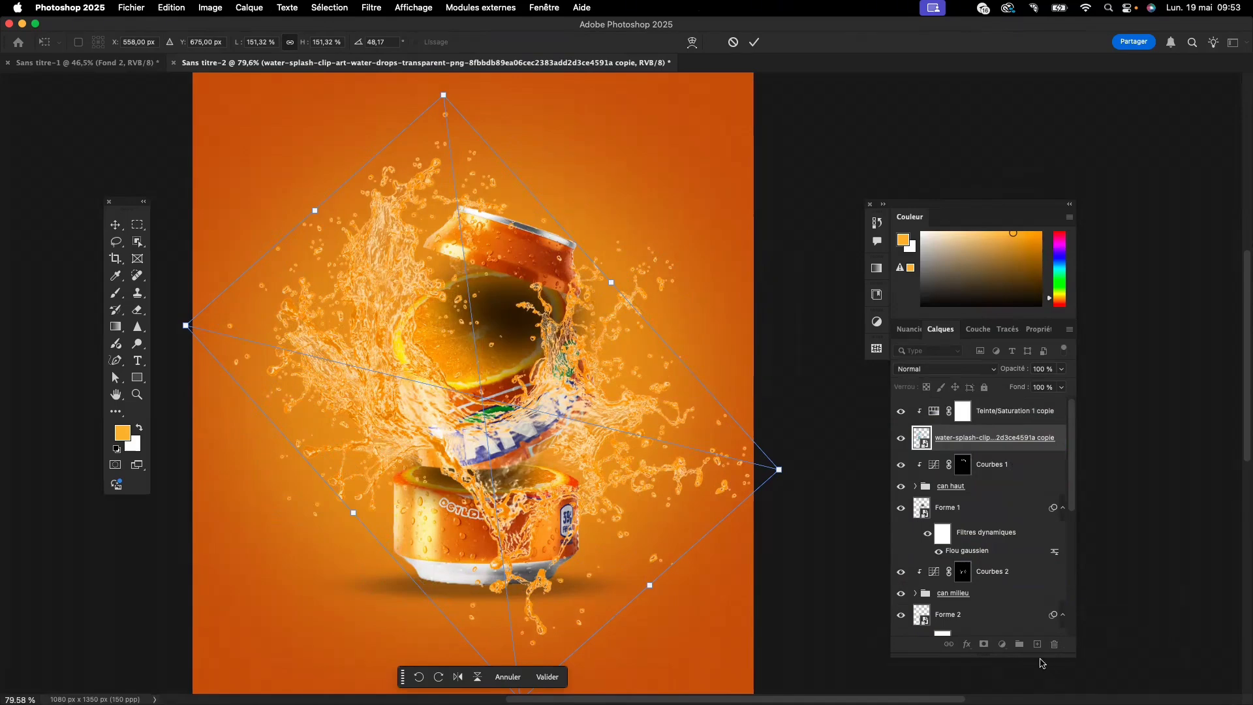
{"action": "left_click", "coordinate": [553, 676]}
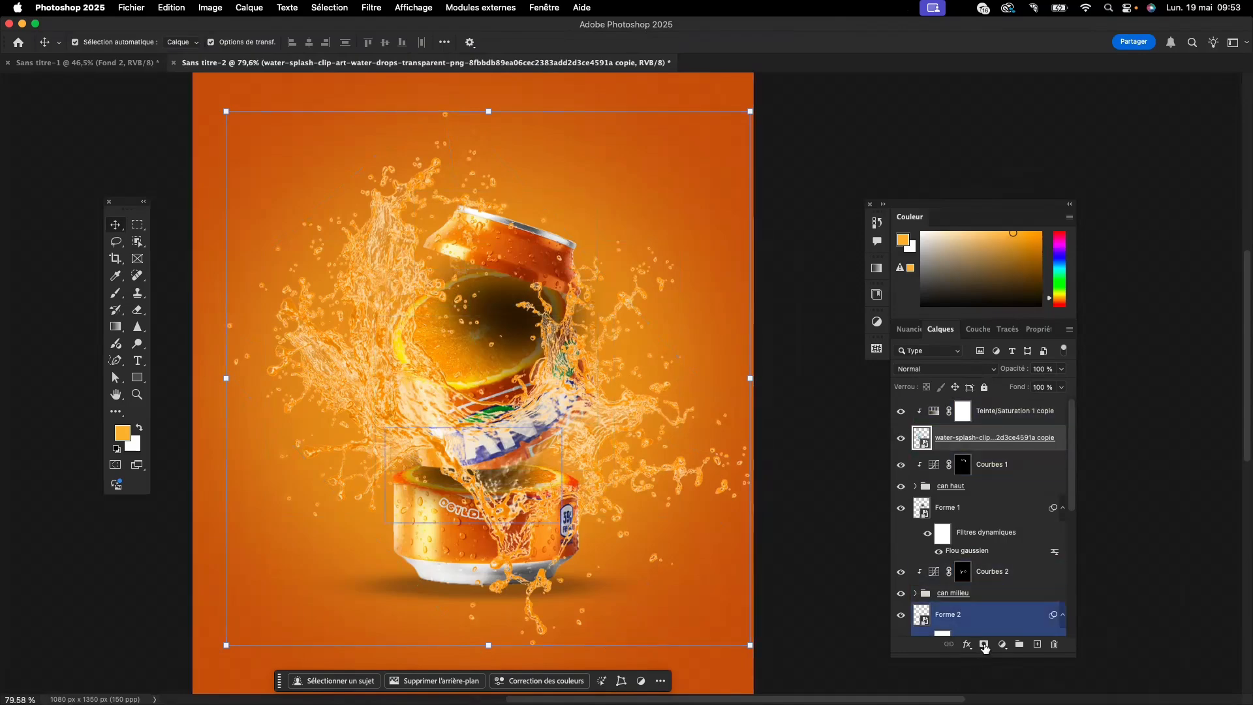
- Add a black layer mask to the splash copy and paint white to reveal splashes beside the can and over its lower section
{"action": "left_click", "coordinate": [984, 645]}
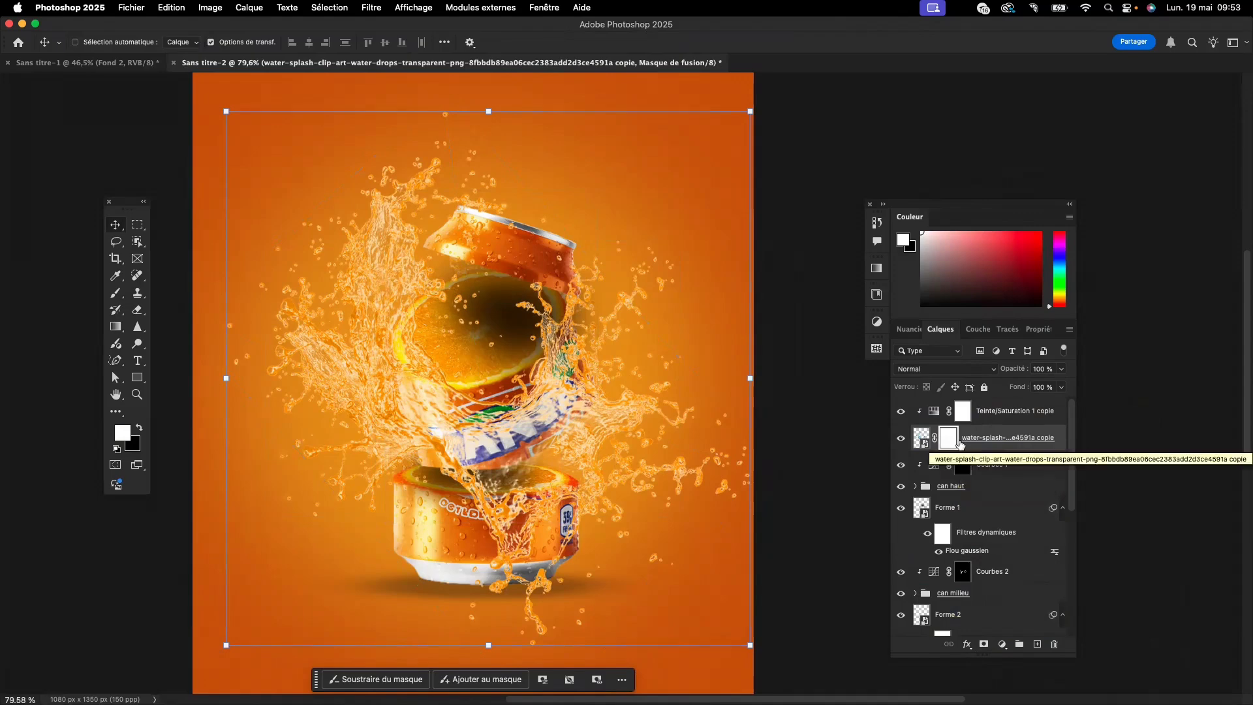
{"action": "key", "text": "super+i"}
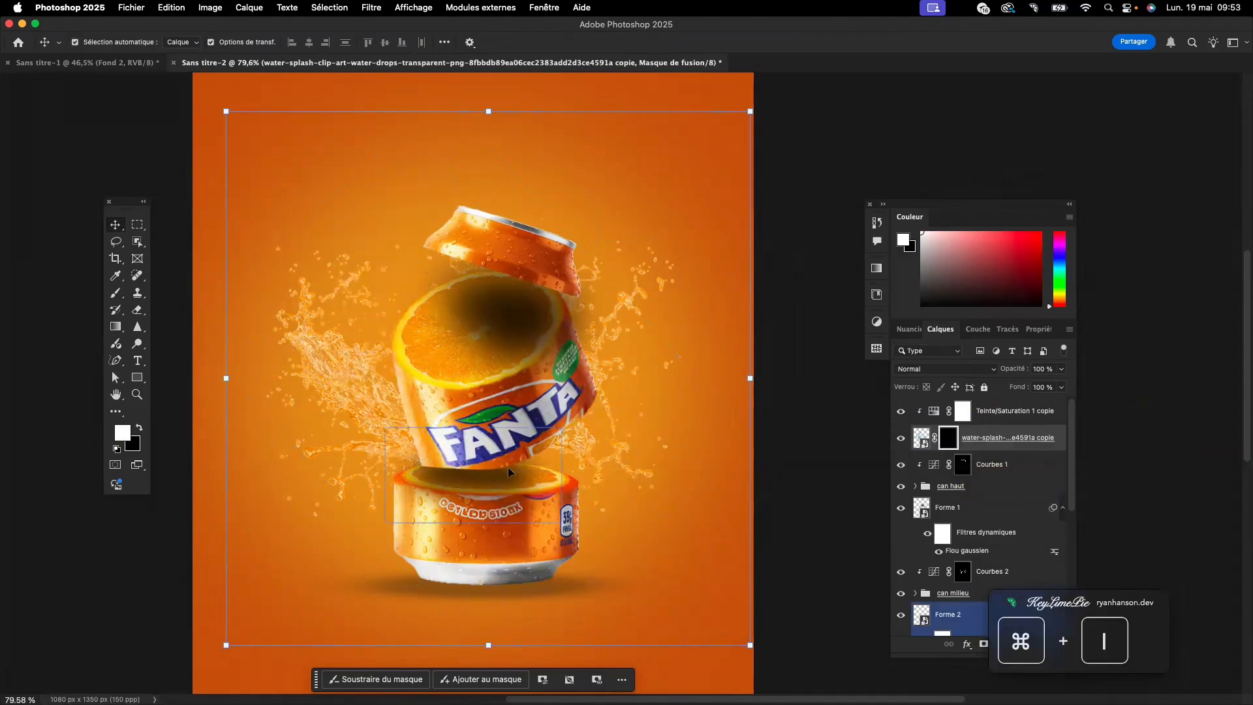
{"action": "left_click", "coordinate": [115, 297]}
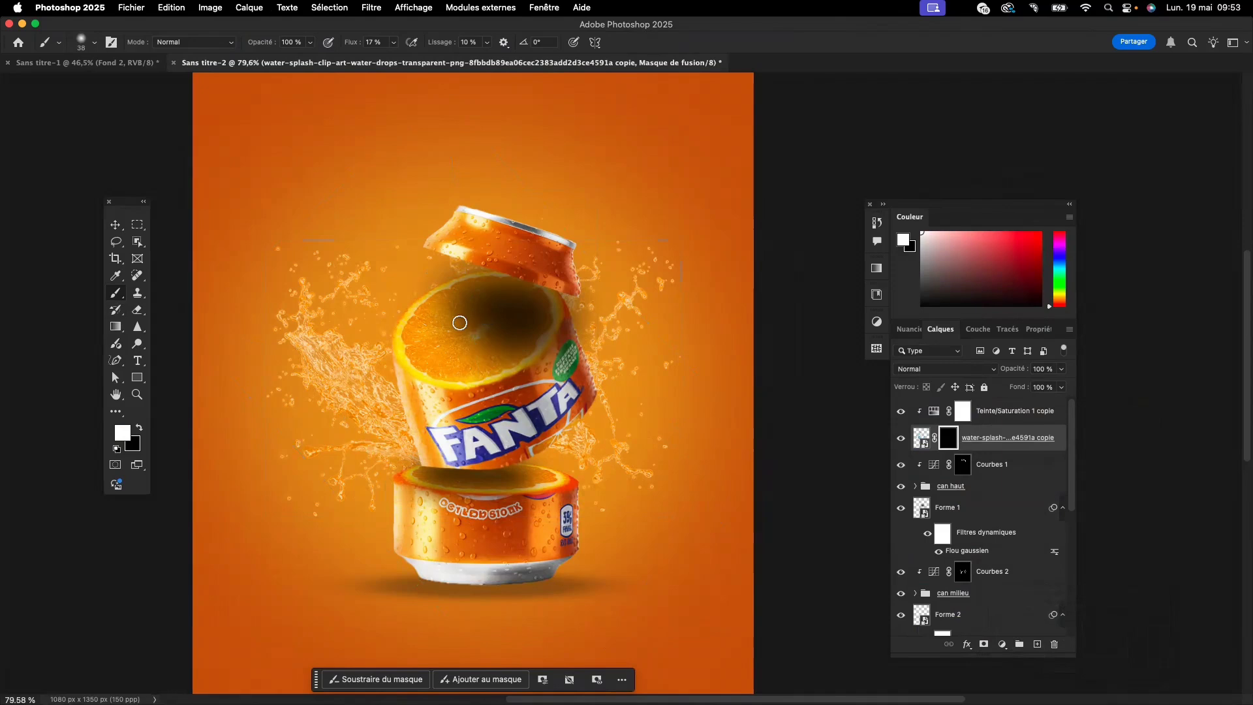
{"action": "mouse_move", "coordinate": [396, 344]}
{"action": "left_mouse_down"}
{"action": "mouse_move", "coordinate": [422, 352]}
{"action": "mouse_move", "coordinate": [386, 357]}
{"action": "mouse_move", "coordinate": [382, 343]}
{"action": "mouse_move", "coordinate": [397, 358]}
{"action": "mouse_move", "coordinate": [433, 353]}
{"action": "mouse_move", "coordinate": [398, 351]}
{"action": "mouse_move", "coordinate": [425, 313]}
{"action": "mouse_move", "coordinate": [430, 260]}
{"action": "mouse_move", "coordinate": [414, 299]}
{"action": "mouse_move", "coordinate": [422, 291]}
{"action": "mouse_move", "coordinate": [397, 279]}
{"action": "mouse_move", "coordinate": [383, 299]}
{"action": "mouse_move", "coordinate": [371, 288]}
{"action": "mouse_move", "coordinate": [352, 302]}
{"action": "mouse_move", "coordinate": [386, 302]}
{"action": "mouse_move", "coordinate": [373, 303]}
{"action": "left_mouse_up"}
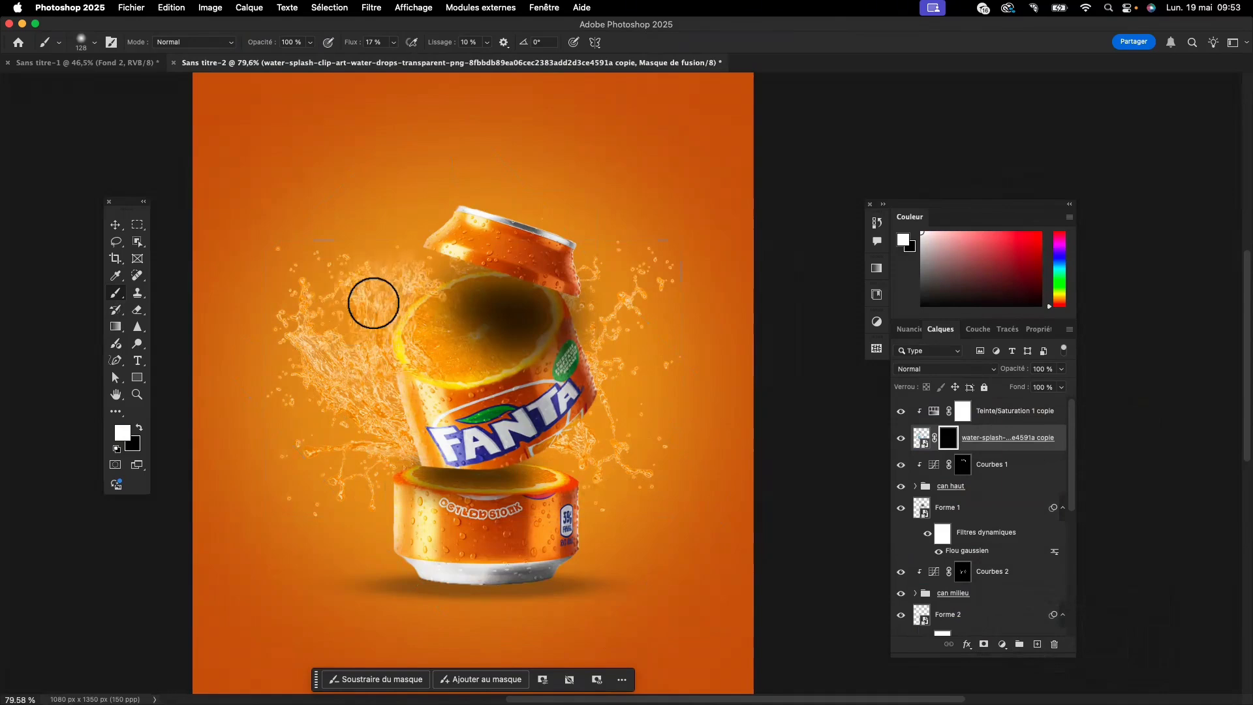
{"action": "mouse_move", "coordinate": [556, 476]}
{"action": "left_mouse_down"}
{"action": "mouse_move", "coordinate": [604, 387]}
{"action": "mouse_move", "coordinate": [584, 428]}
{"action": "left_mouse_up"}
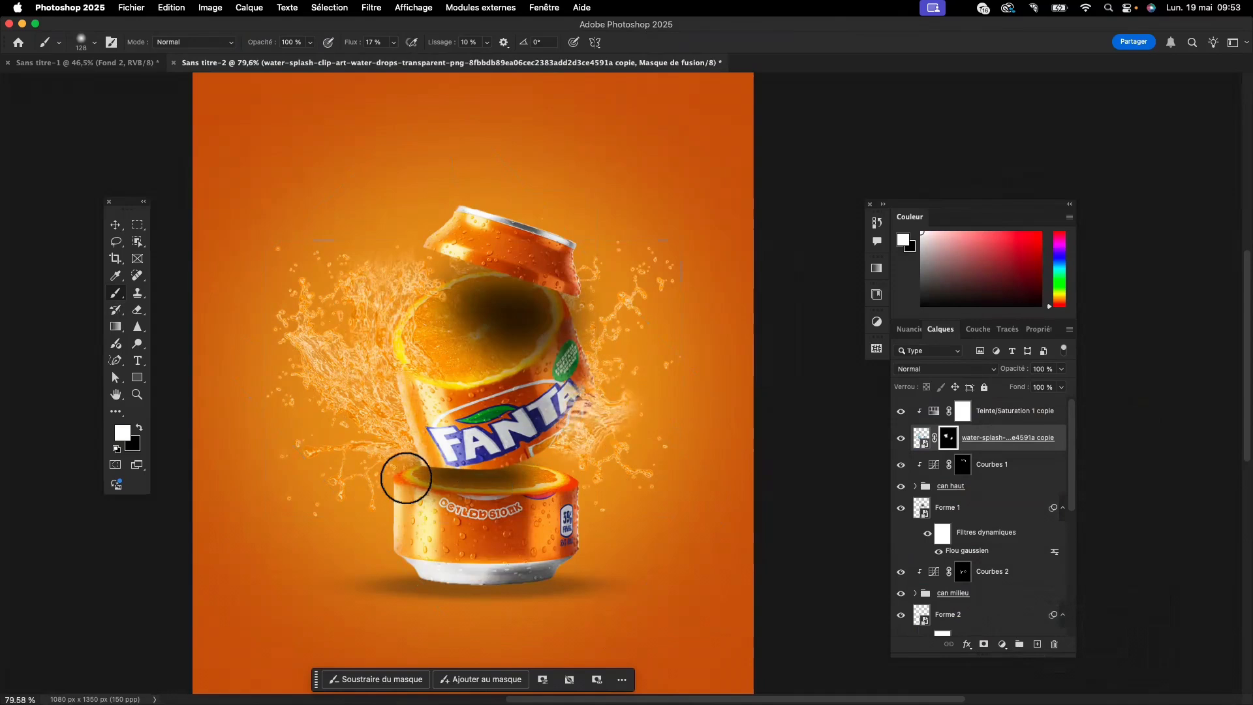
{"action": "mouse_move", "coordinate": [406, 479]}
{"action": "left_mouse_down"}
{"action": "mouse_move", "coordinate": [387, 498]}
{"action": "mouse_move", "coordinate": [474, 483]}
{"action": "mouse_move", "coordinate": [462, 483]}
{"action": "mouse_move", "coordinate": [493, 489]}
{"action": "mouse_move", "coordinate": [482, 500]}
{"action": "mouse_move", "coordinate": [527, 501]}
{"action": "mouse_move", "coordinate": [573, 479]}
{"action": "mouse_move", "coordinate": [550, 473]}
{"action": "mouse_move", "coordinate": [490, 510]}
{"action": "mouse_move", "coordinate": [514, 527]}
{"action": "mouse_move", "coordinate": [550, 526]}
{"action": "mouse_move", "coordinate": [540, 553]}
{"action": "mouse_move", "coordinate": [464, 574]}
{"action": "mouse_move", "coordinate": [602, 588]}
{"action": "mouse_move", "coordinate": [478, 587]}
{"action": "mouse_move", "coordinate": [530, 565]}
{"action": "mouse_move", "coordinate": [547, 481]}
{"action": "mouse_move", "coordinate": [522, 490]}
{"action": "mouse_move", "coordinate": [619, 470]}
{"action": "mouse_move", "coordinate": [515, 500]}
{"action": "mouse_move", "coordinate": [567, 484]}
{"action": "mouse_move", "coordinate": [565, 462]}
{"action": "mouse_move", "coordinate": [605, 455]}
{"action": "mouse_move", "coordinate": [495, 495]}
{"action": "mouse_move", "coordinate": [646, 473]}
{"action": "mouse_move", "coordinate": [493, 518]}
{"action": "mouse_move", "coordinate": [507, 510]}
{"action": "mouse_move", "coordinate": [478, 483]}
{"action": "mouse_move", "coordinate": [495, 481]}
{"action": "mouse_move", "coordinate": [471, 480]}
{"action": "mouse_move", "coordinate": [496, 474]}
{"action": "mouse_move", "coordinate": [435, 528]}
{"action": "mouse_move", "coordinate": [545, 522]}
{"action": "mouse_move", "coordinate": [533, 541]}
{"action": "mouse_move", "coordinate": [601, 587]}
{"action": "mouse_move", "coordinate": [486, 591]}
{"action": "left_mouse_up"}
- Refine the splash copy's mask, hiding liquid over the FANTA lettering and reshaping the splash on the can's right side
{"action": "key", "text": "x"}
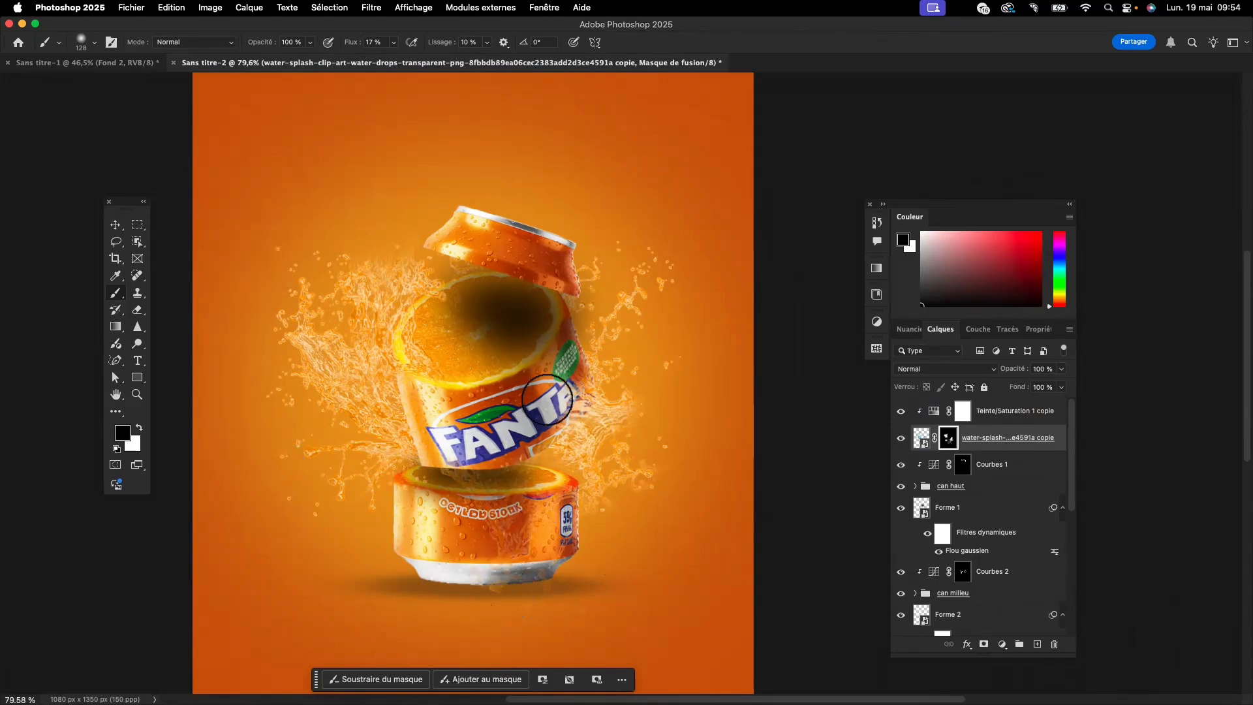
{"action": "mouse_move", "coordinate": [531, 413]}
{"action": "left_mouse_down"}
{"action": "mouse_move", "coordinate": [572, 384]}
{"action": "mouse_move", "coordinate": [540, 426]}
{"action": "mouse_move", "coordinate": [578, 378]}
{"action": "mouse_move", "coordinate": [533, 434]}
{"action": "mouse_move", "coordinate": [573, 388]}
{"action": "mouse_move", "coordinate": [548, 418]}
{"action": "left_mouse_up"}
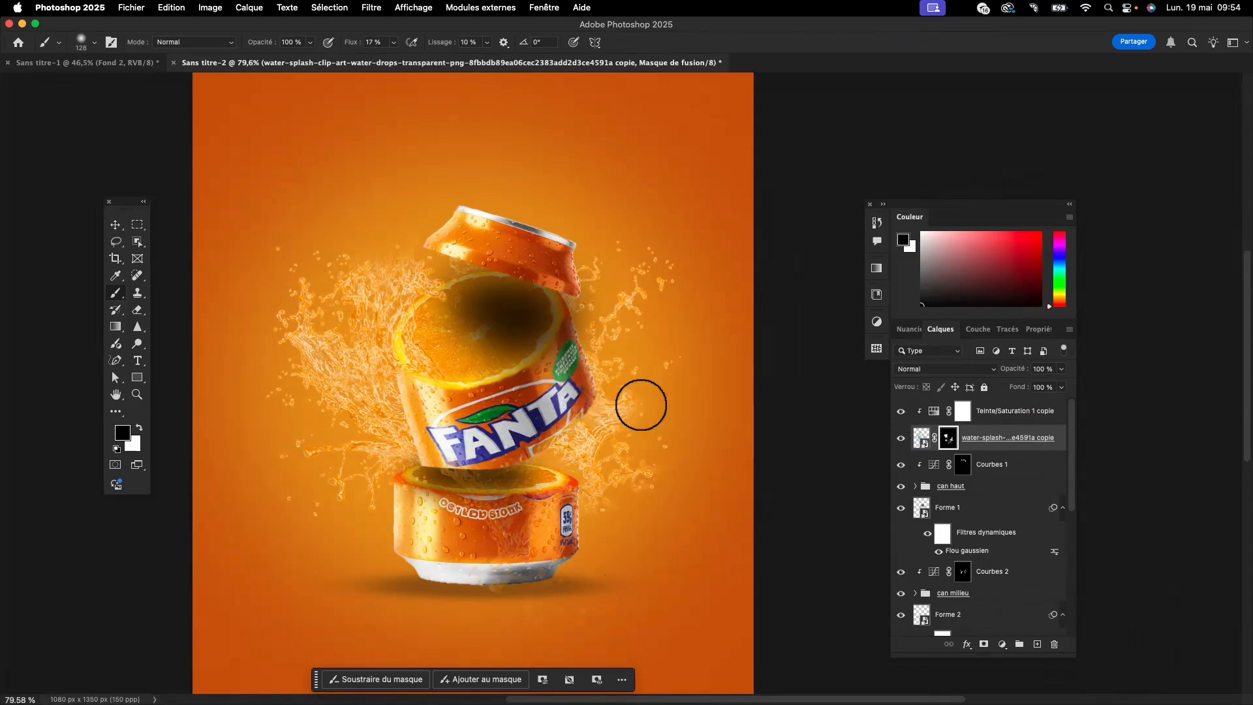
{"action": "mouse_move", "coordinate": [635, 407]}
{"action": "left_mouse_down"}
{"action": "mouse_move", "coordinate": [663, 394]}
{"action": "mouse_move", "coordinate": [649, 424]}
{"action": "mouse_move", "coordinate": [660, 431]}
{"action": "mouse_move", "coordinate": [617, 414]}
{"action": "mouse_move", "coordinate": [697, 438]}
{"action": "mouse_move", "coordinate": [630, 343]}
{"action": "mouse_move", "coordinate": [665, 283]}
{"action": "mouse_move", "coordinate": [624, 404]}
{"action": "mouse_move", "coordinate": [680, 472]}
{"action": "mouse_move", "coordinate": [724, 465]}
{"action": "mouse_move", "coordinate": [677, 488]}
{"action": "mouse_move", "coordinate": [755, 474]}
{"action": "left_mouse_up"}
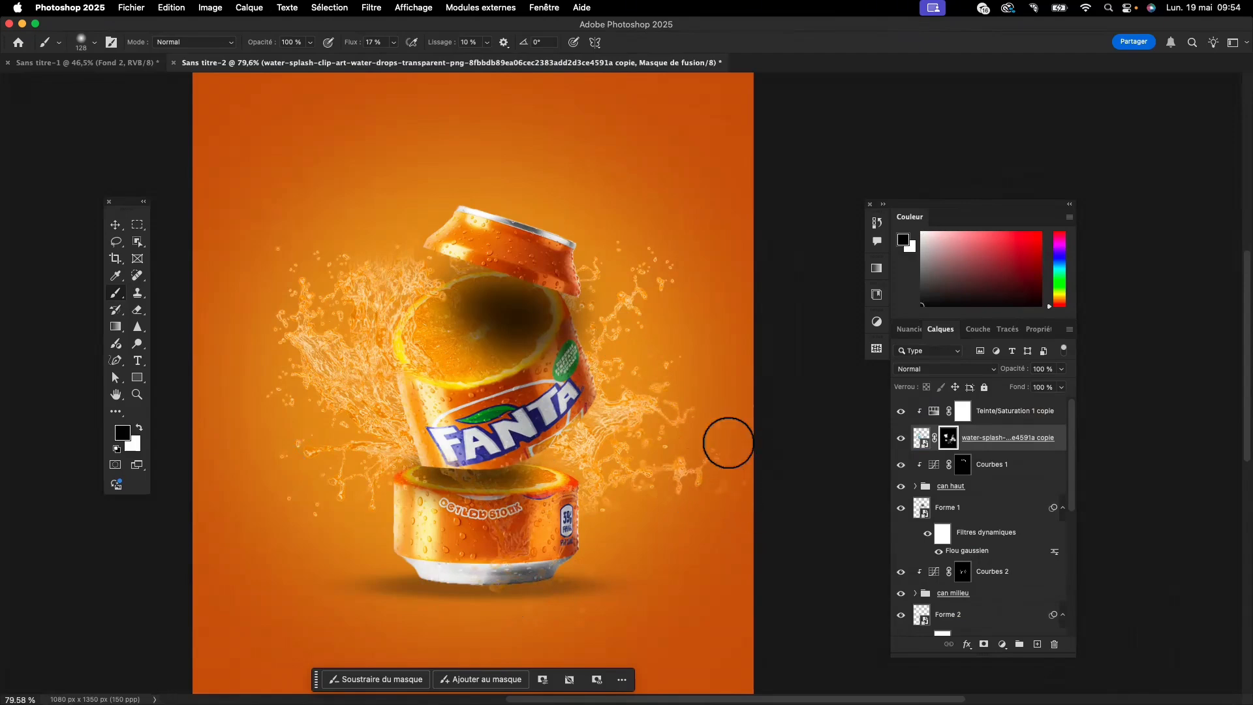
{"action": "mouse_move", "coordinate": [712, 482]}
{"action": "left_mouse_down"}
{"action": "mouse_move", "coordinate": [711, 446]}
{"action": "mouse_move", "coordinate": [699, 448]}
{"action": "mouse_move", "coordinate": [694, 475]}
{"action": "mouse_move", "coordinate": [662, 498]}
{"action": "left_mouse_up"}
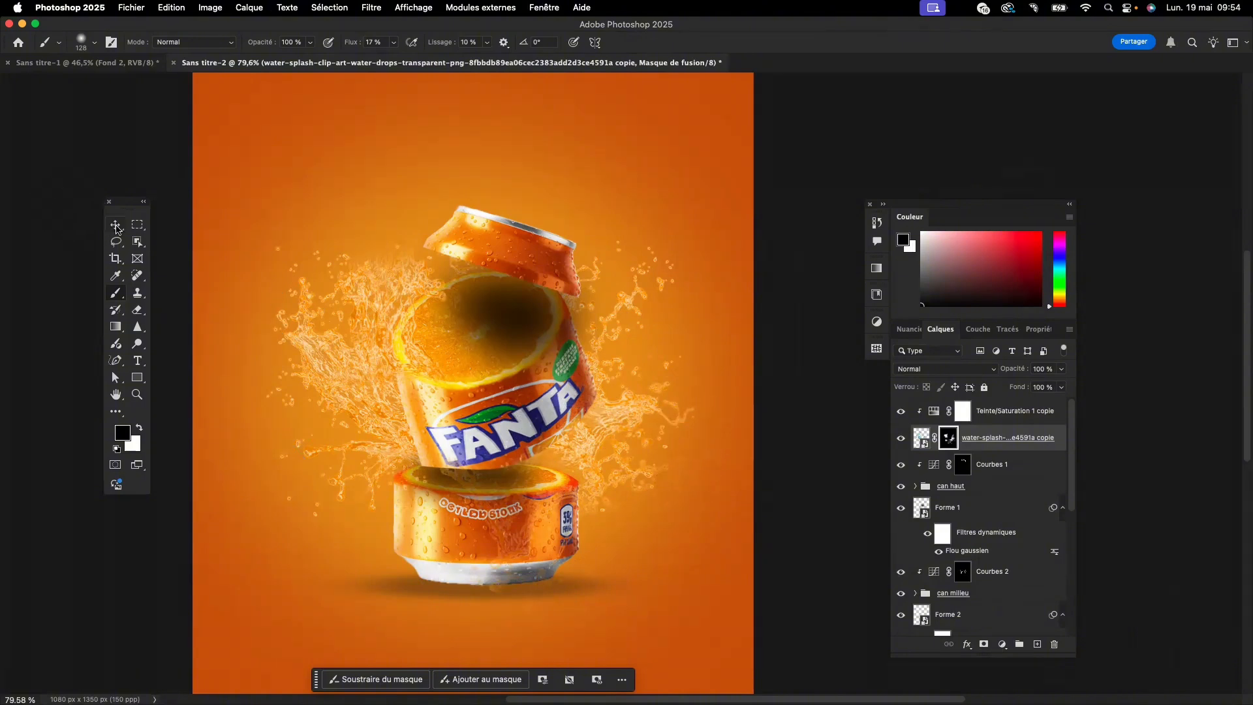
- Compare the composition with the reference poster in the "Sans titre-1" document
{"action": "left_click", "coordinate": [116, 226]}
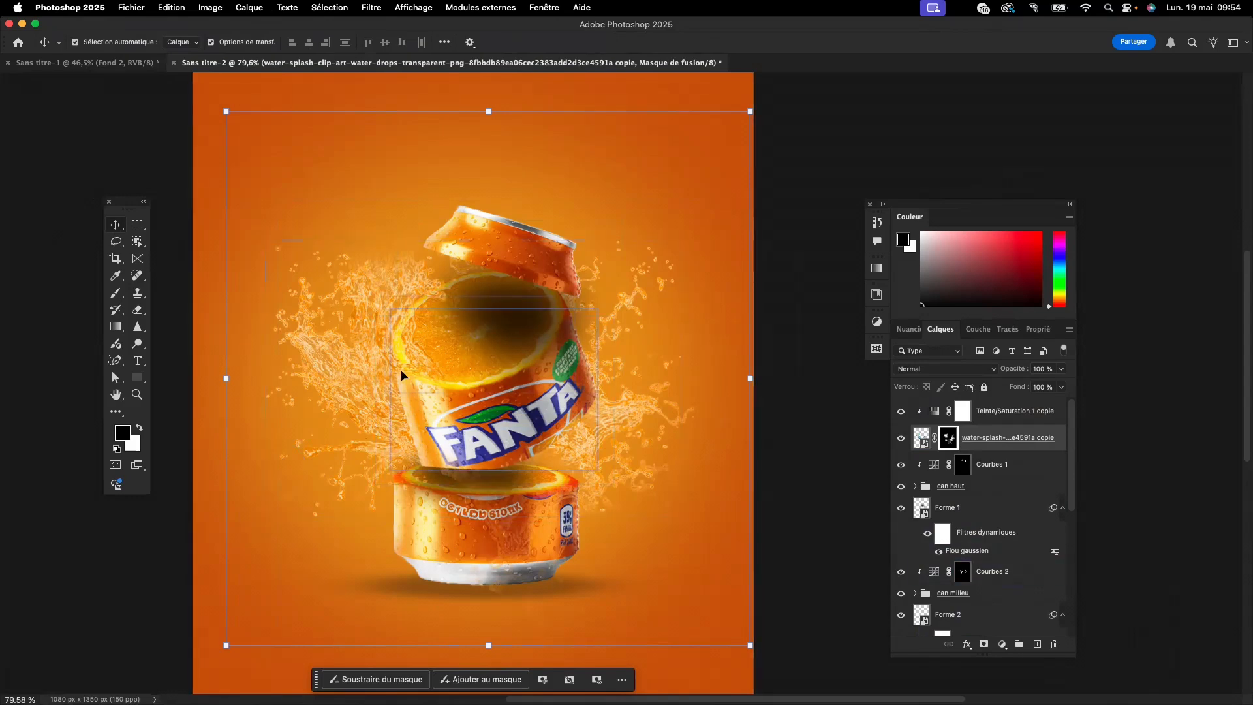
{"action": "left_click", "coordinate": [433, 429]}
{"action": "left_click", "coordinate": [105, 62]}
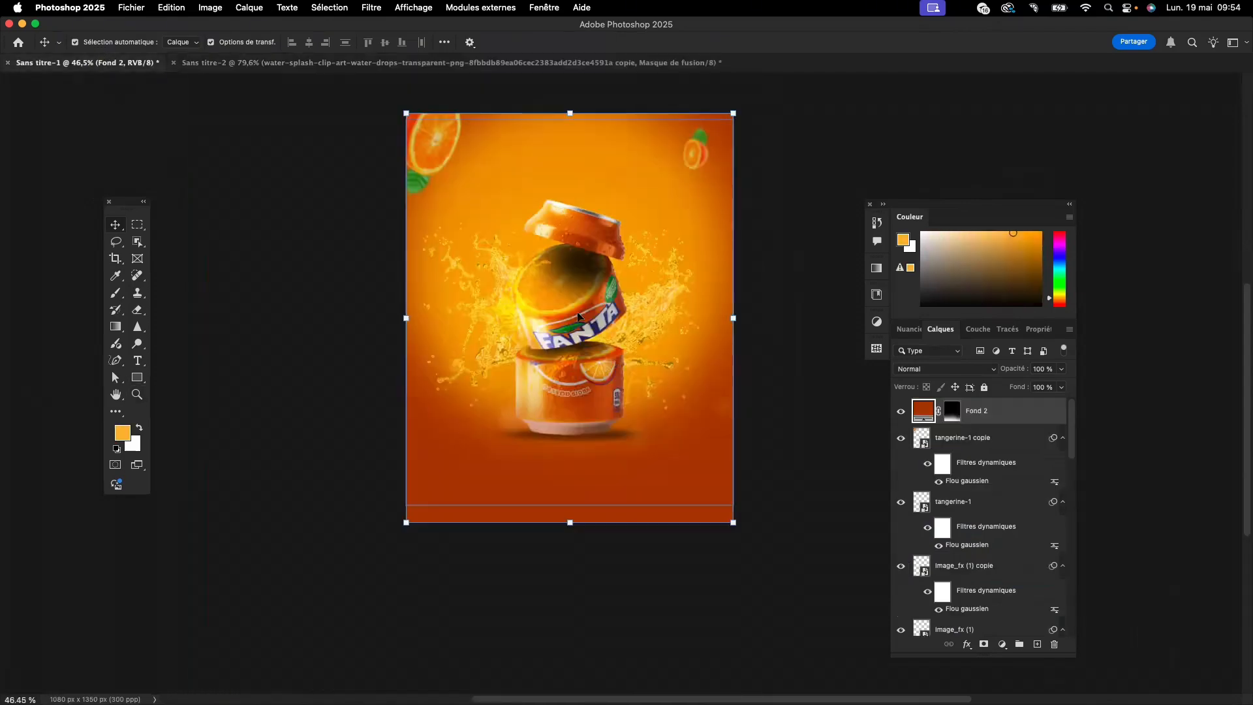
{"action": "scroll", "coordinate": [537, 277], "scroll_direction": "right", "scroll_amount": 1}
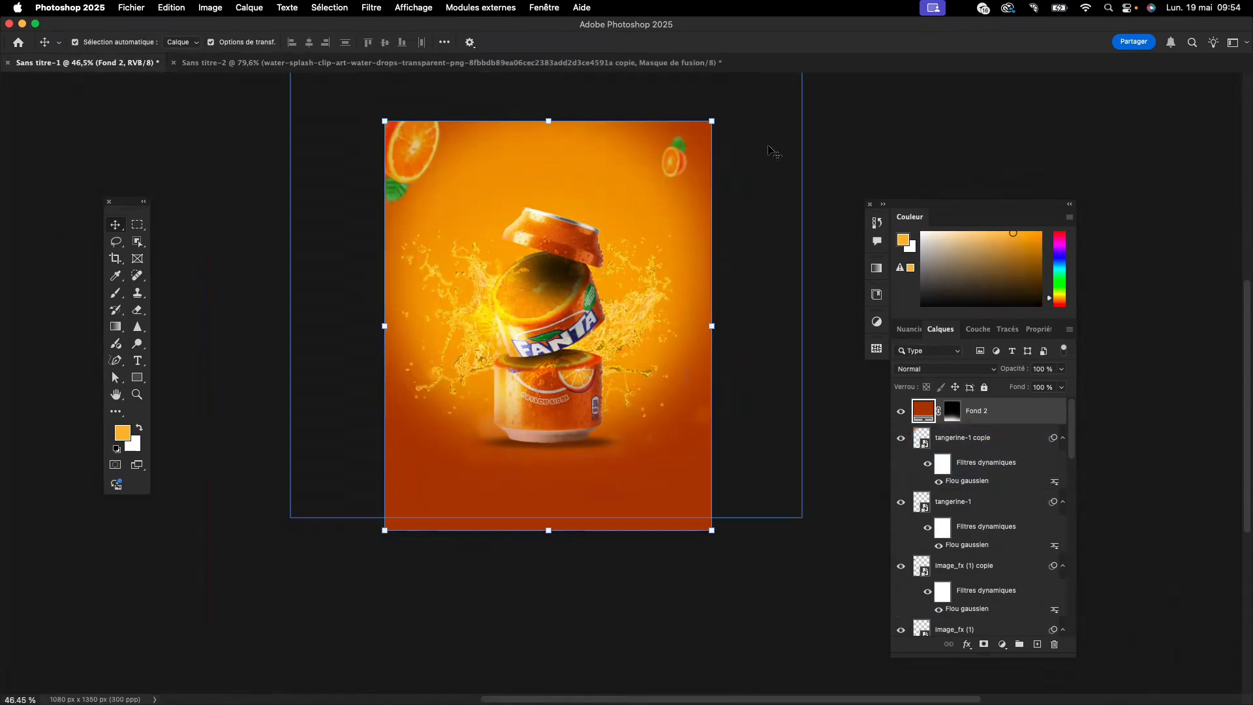
{"action": "left_click", "coordinate": [258, 65]}
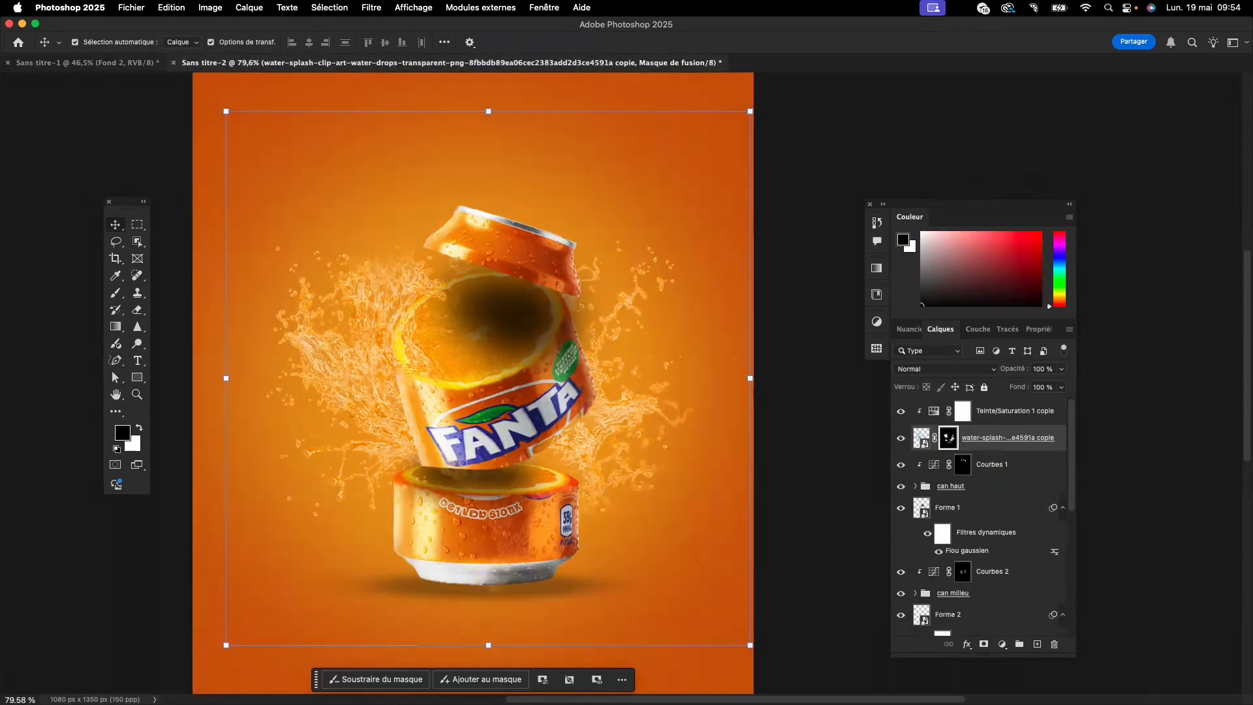
- Place the tangerine-1 image in the poster and move its layer to the top of the layer stack
{"action": "key", "text": "Tab"}
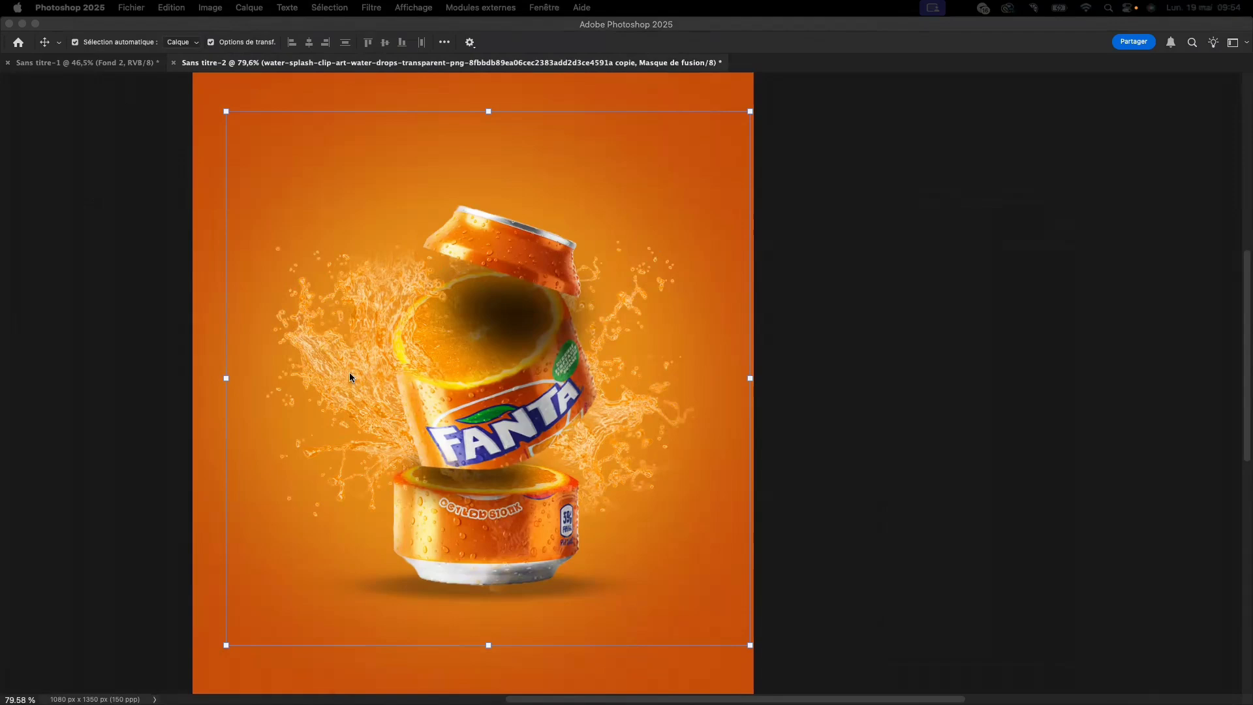
{"action": "key", "text": "Tab"}
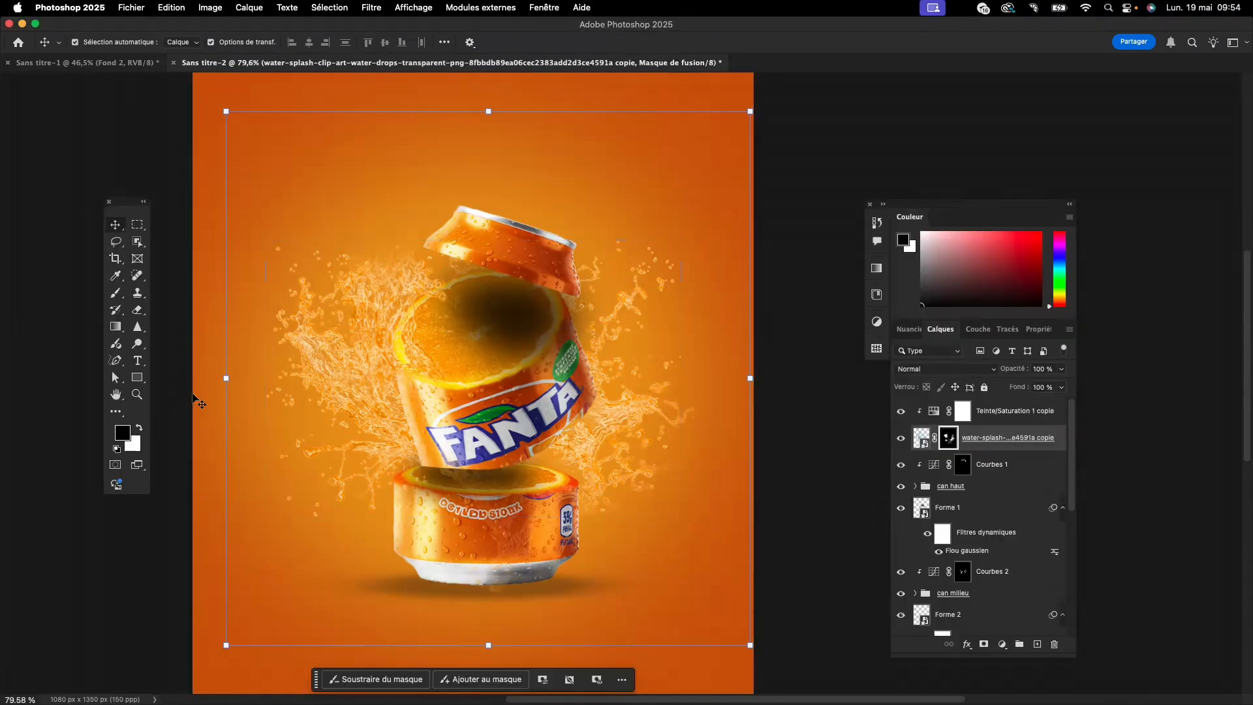
{"action": "left_click", "coordinate": [193, 396]}
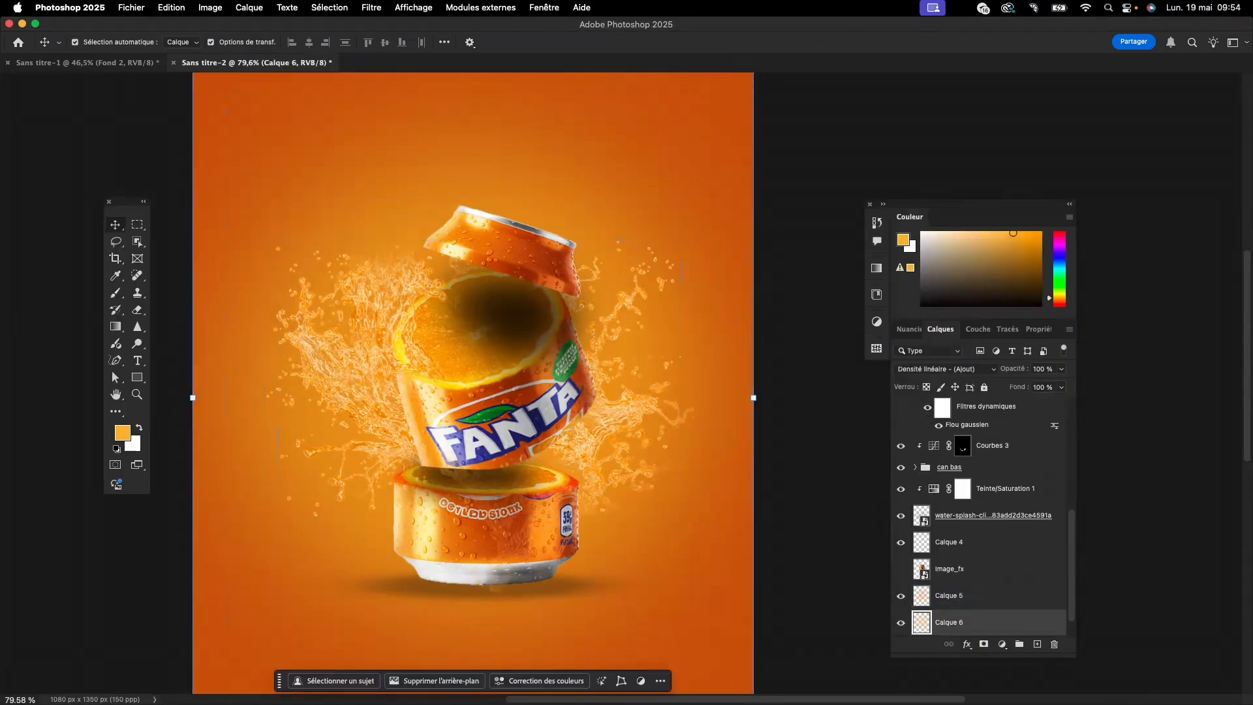
{"action": "left_click_drag", "start_coordinate": [3, 248], "coordinate": [582, 168]}
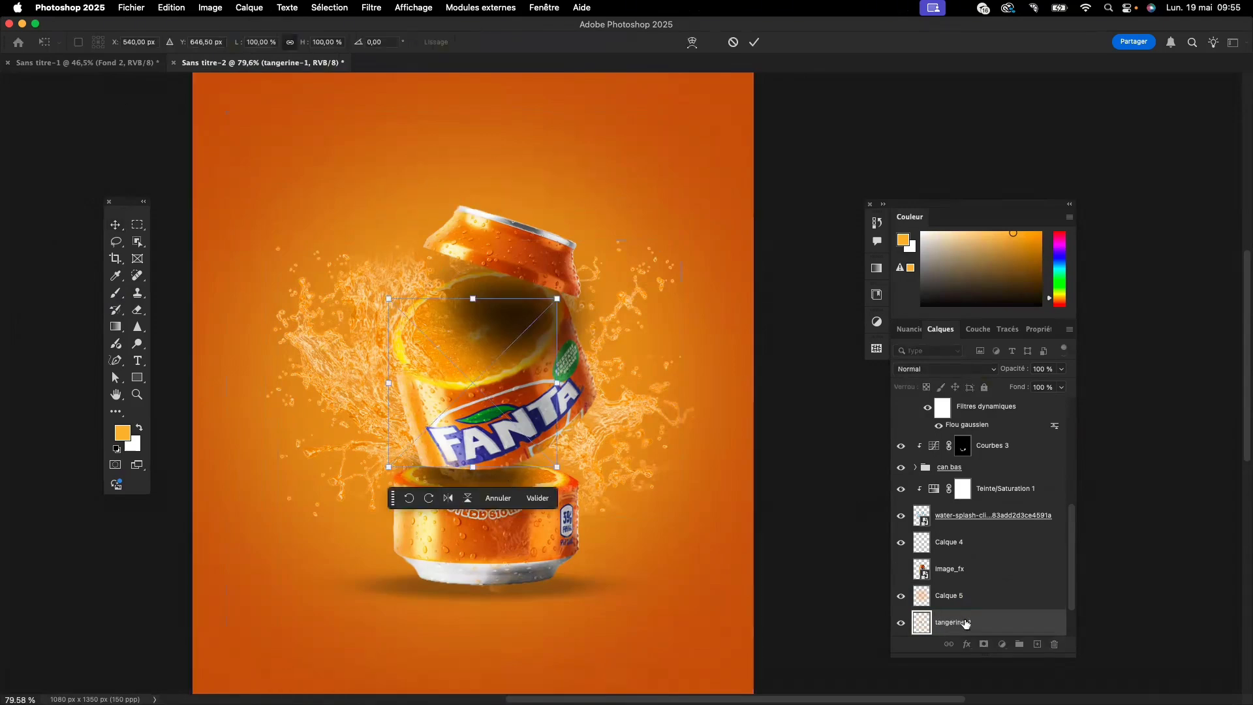
{"action": "left_click_drag", "start_coordinate": [965, 623], "coordinate": [991, 409]}
- Move the half orange near the poster's upper-right corner and rotate it to about -103°
{"action": "left_click_drag", "start_coordinate": [467, 389], "coordinate": [791, 28]}
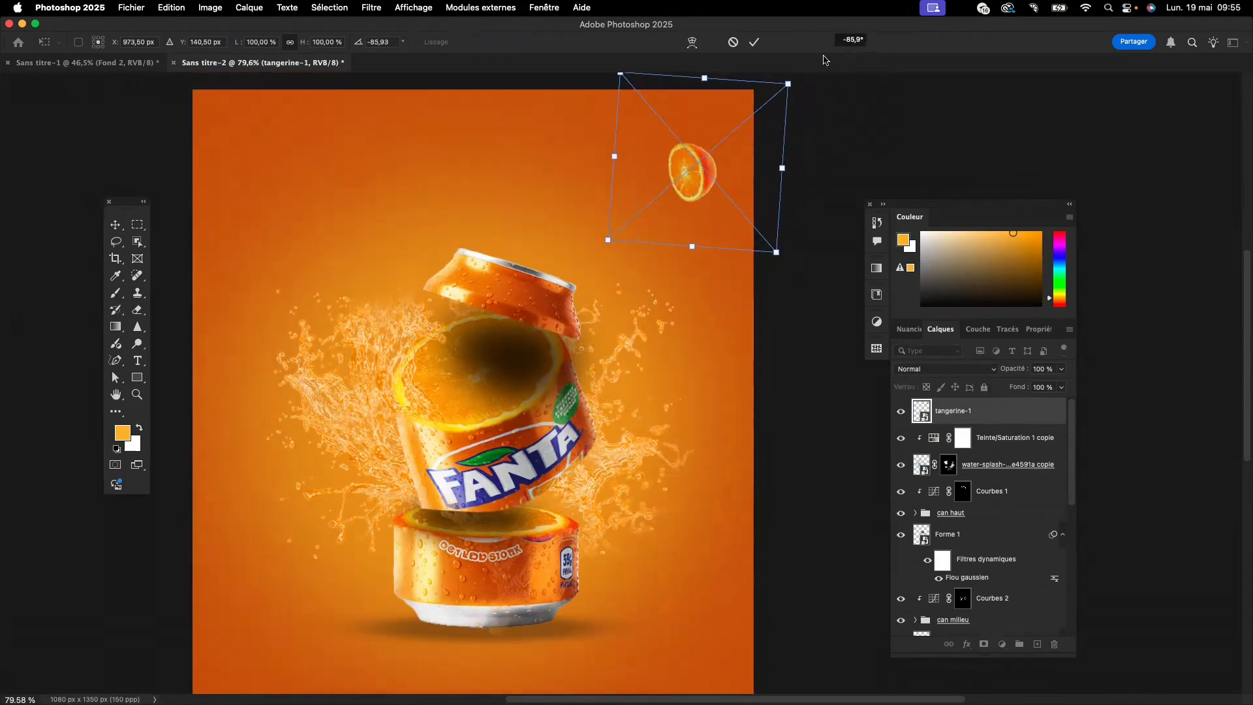
{"action": "left_click_drag", "start_coordinate": [685, 196], "coordinate": [700, 158]}
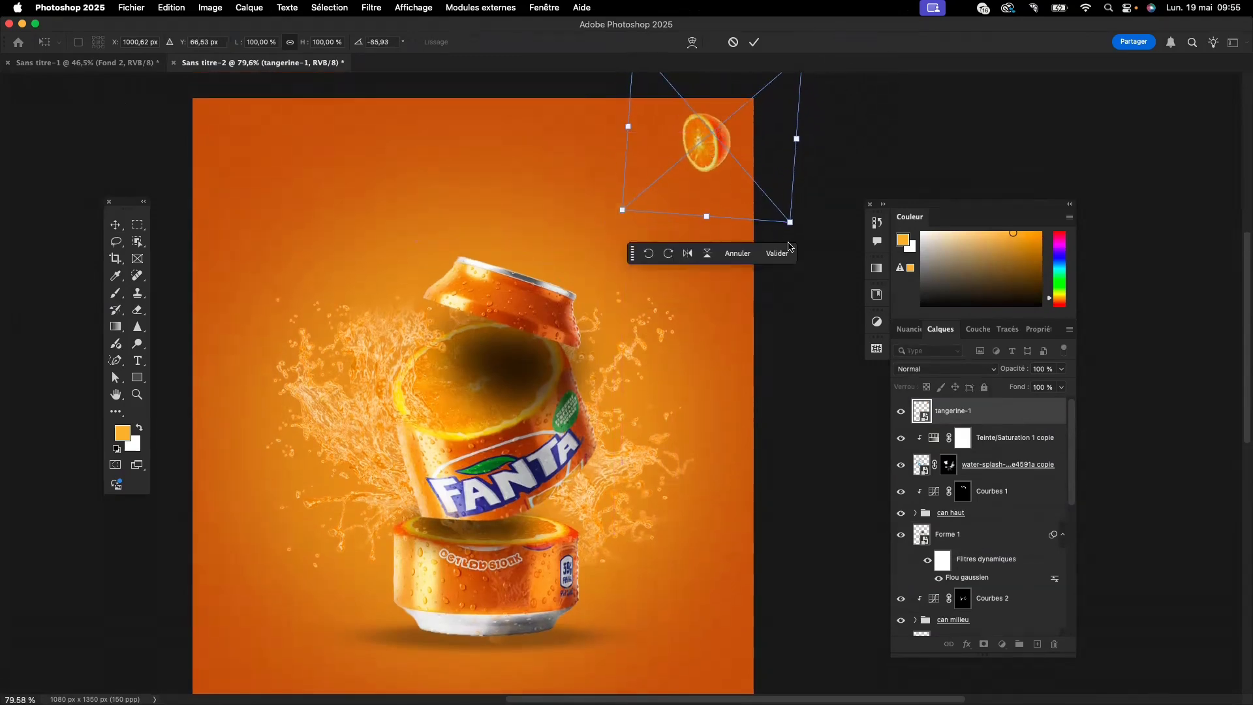
{"action": "left_click_drag", "start_coordinate": [804, 233], "coordinate": [829, 204]}
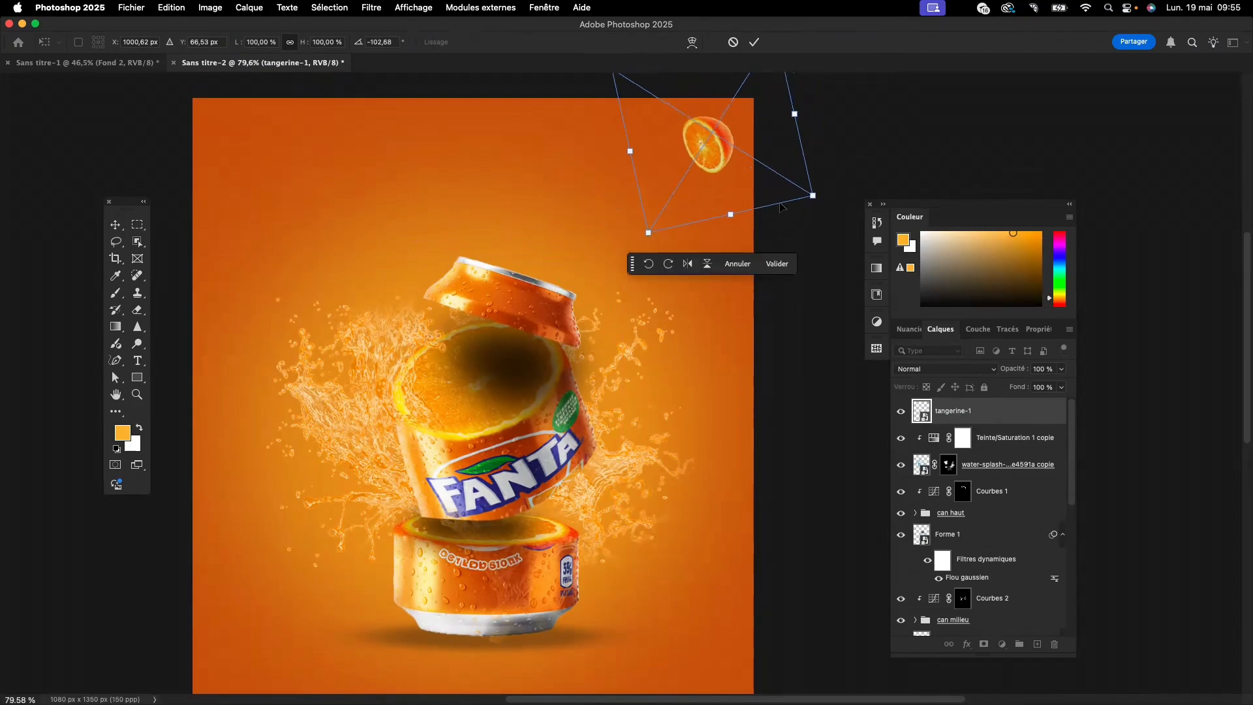
{"action": "left_click", "coordinate": [773, 264]}
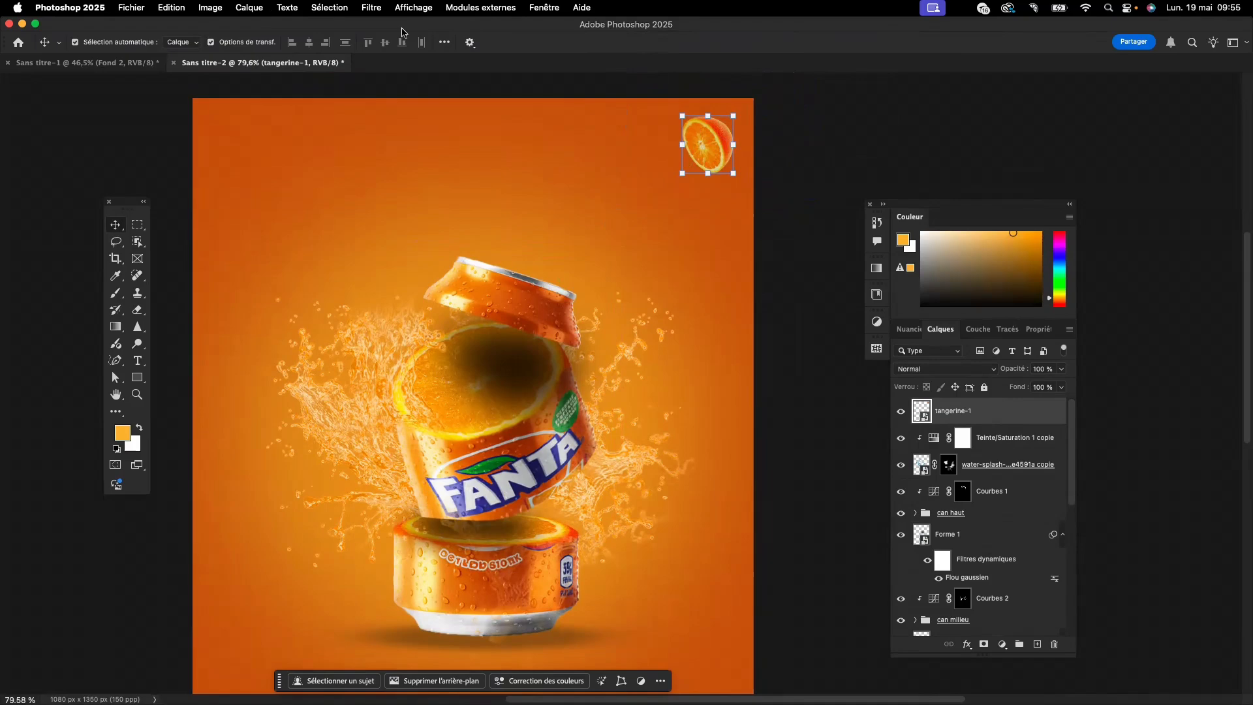
- Apply a Gaussian blur with a 2.5-pixel radius to the tangerine-1 layer
{"action": "left_click", "coordinate": [370, 8]}
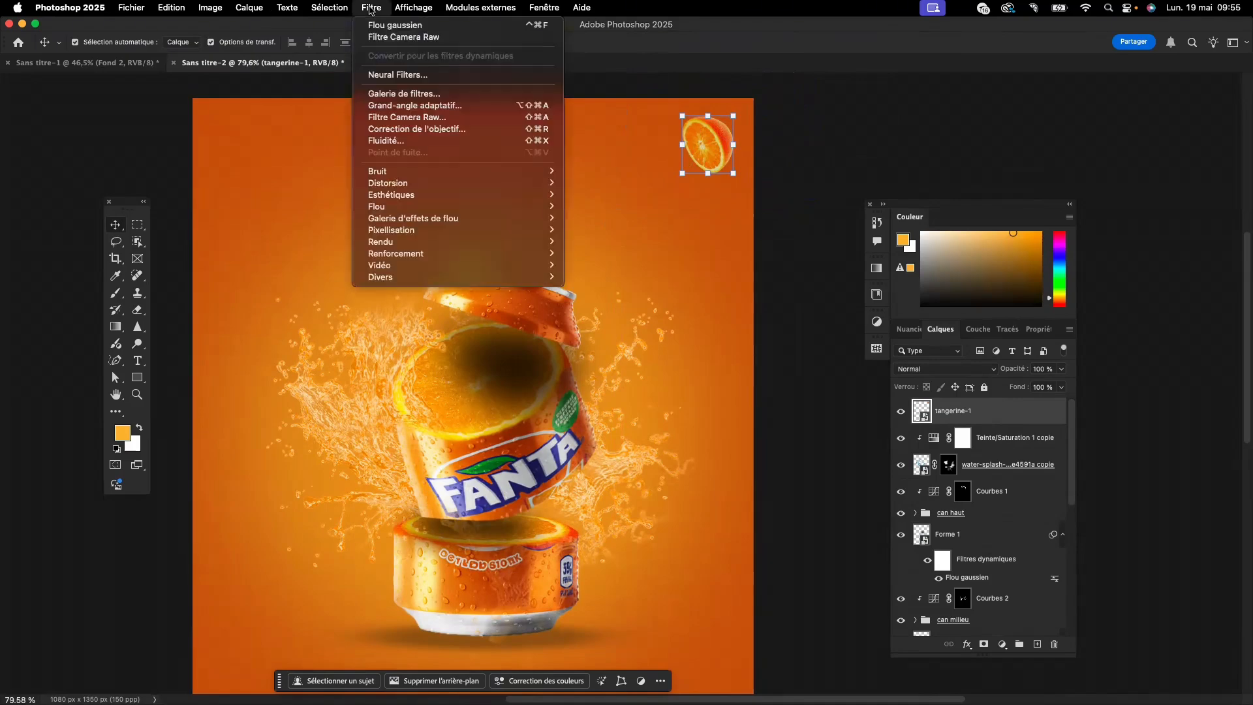
{"action": "left_click", "coordinate": [391, 25]}
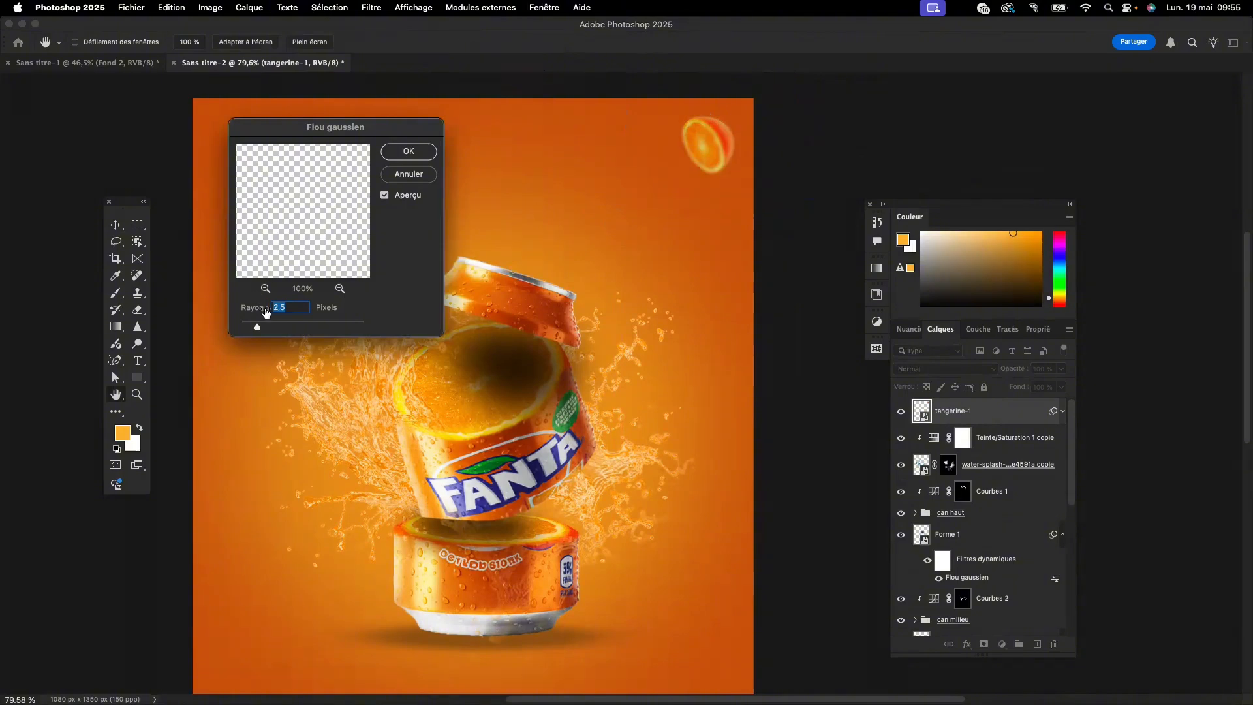
{"action": "left_click", "coordinate": [408, 152]}
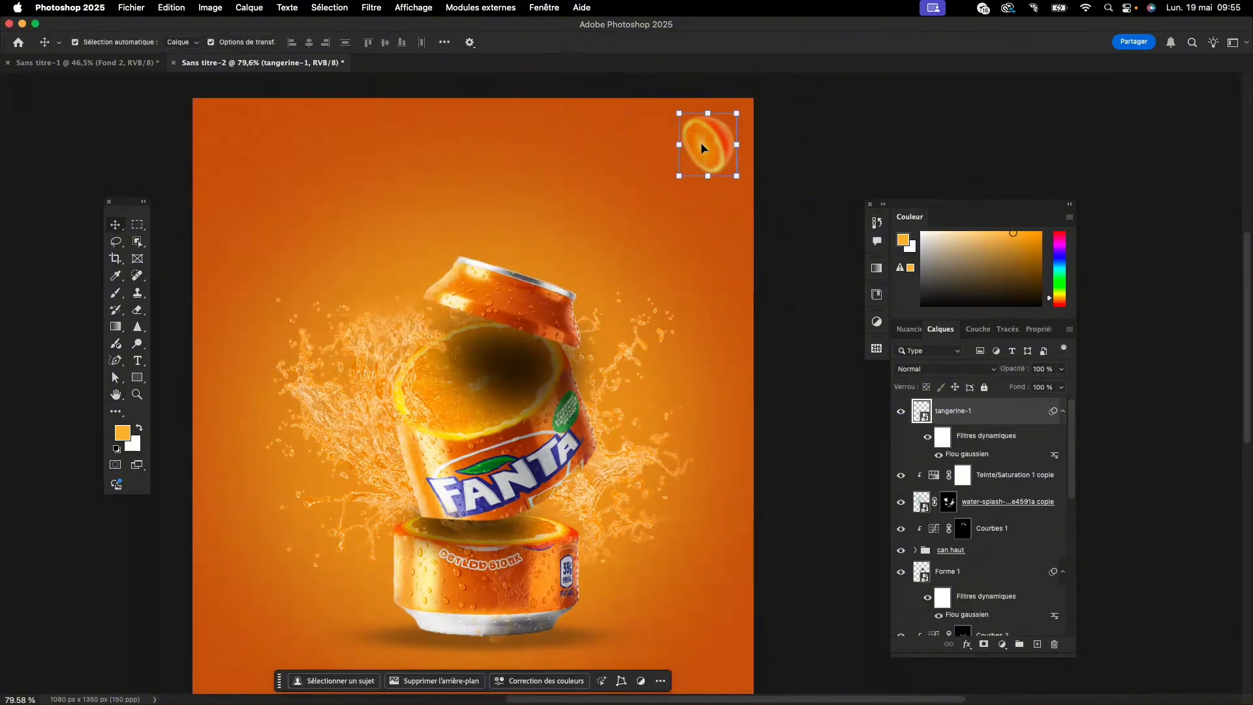
- Duplicate the half orange, scale the copy to about 301%, rotate it to about 131° and set it partly outside the poster's upper-left corner
{"action": "left_click_drag", "start_coordinate": [704, 147], "coordinate": [314, 208]}
{"action": "key", "text": "super+t"}
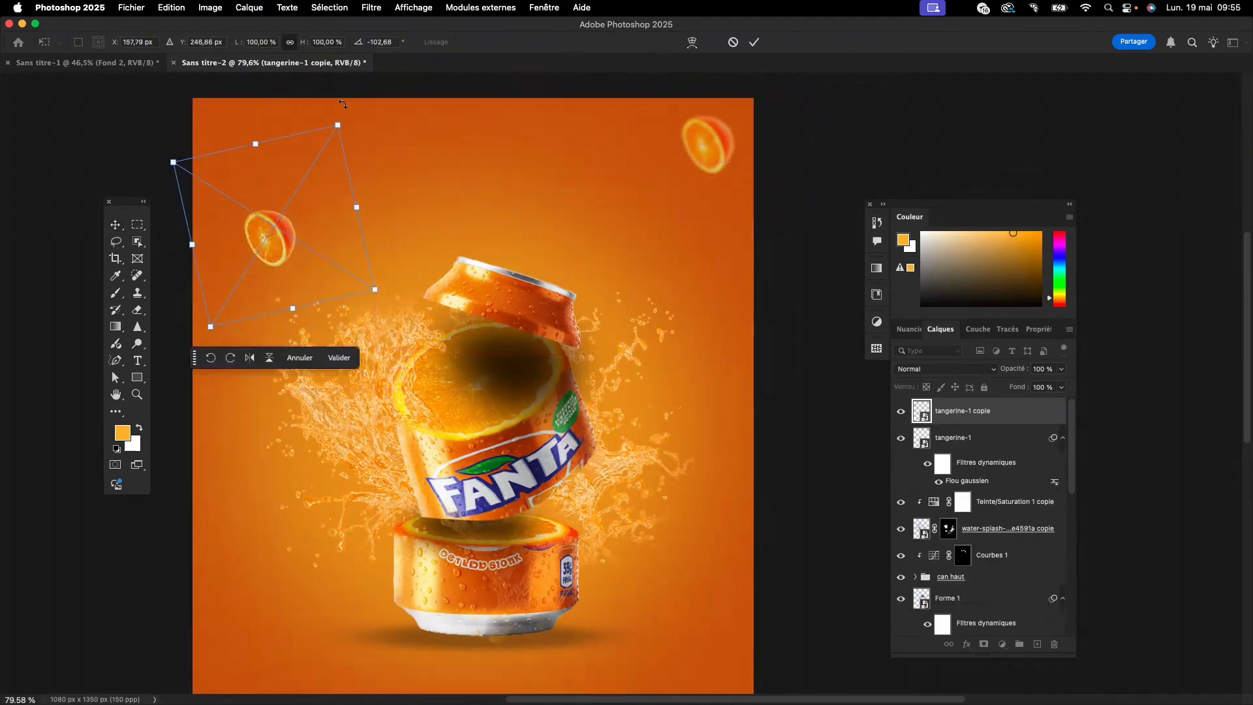
{"action": "left_click_drag", "start_coordinate": [350, 119], "coordinate": [151, 391]}
{"action": "left_click_drag", "start_coordinate": [290, 308], "coordinate": [313, 639]}
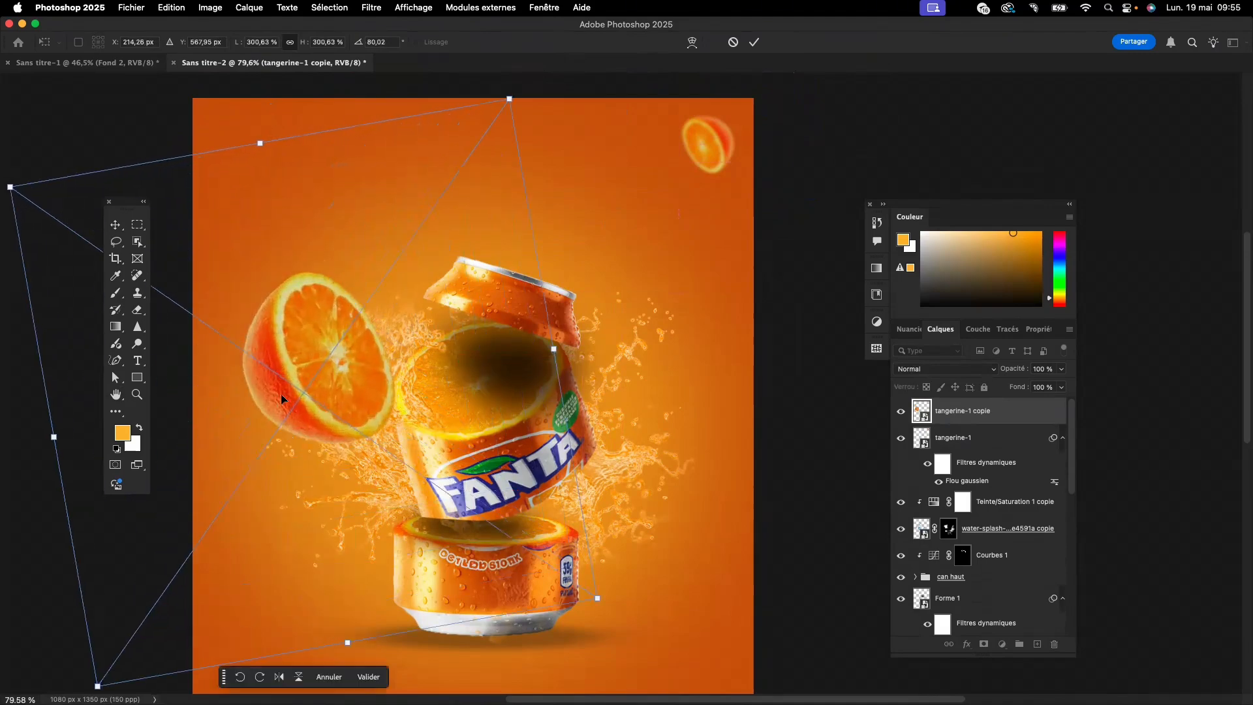
{"action": "left_click_drag", "start_coordinate": [282, 398], "coordinate": [201, 175]}
{"action": "left_click_drag", "start_coordinate": [505, 389], "coordinate": [230, 418]}
{"action": "left_click_drag", "start_coordinate": [258, 217], "coordinate": [248, 204]}
{"action": "left_click", "coordinate": [290, 546]}
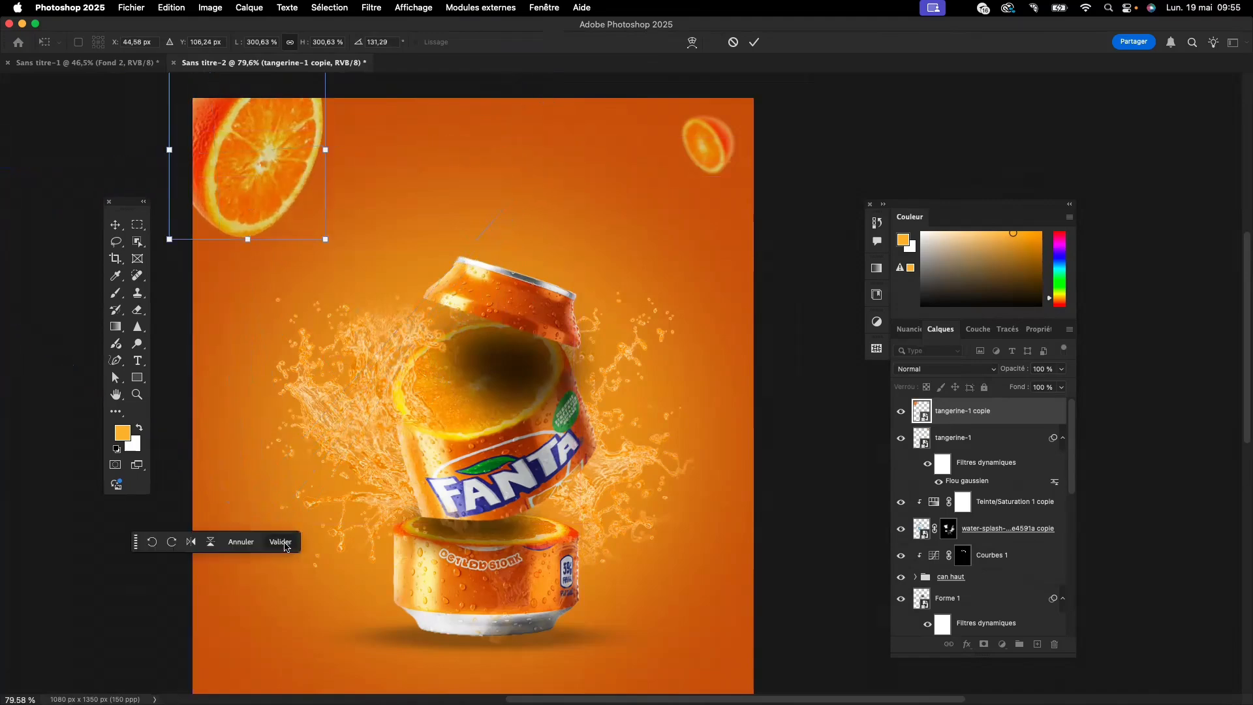
- Place the leaf image "image_fx (1)", scale it to about 4.88% and tuck it behind the small upper-right orange, below the tangerine-1 layer
{"action": "scroll", "coordinate": [434, 336], "scroll_direction": "down", "scroll_amount": 5}
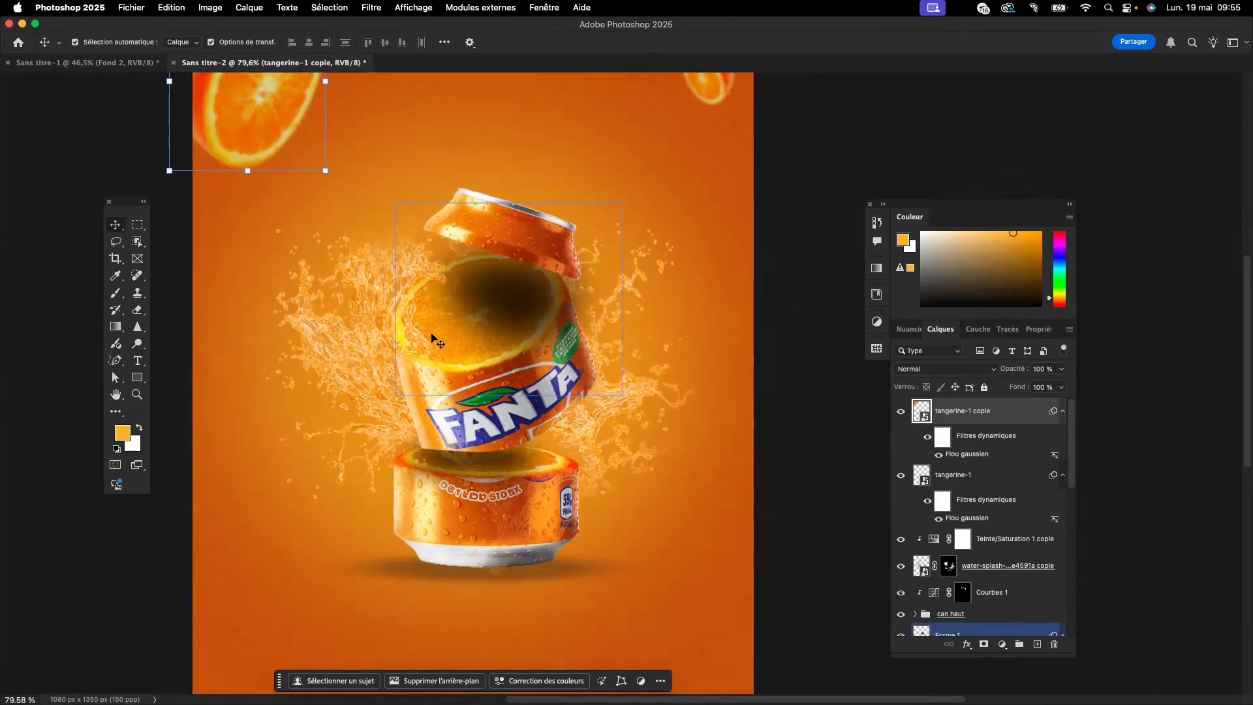
{"action": "scroll", "coordinate": [433, 340], "scroll_direction": "down", "scroll_amount": 5}
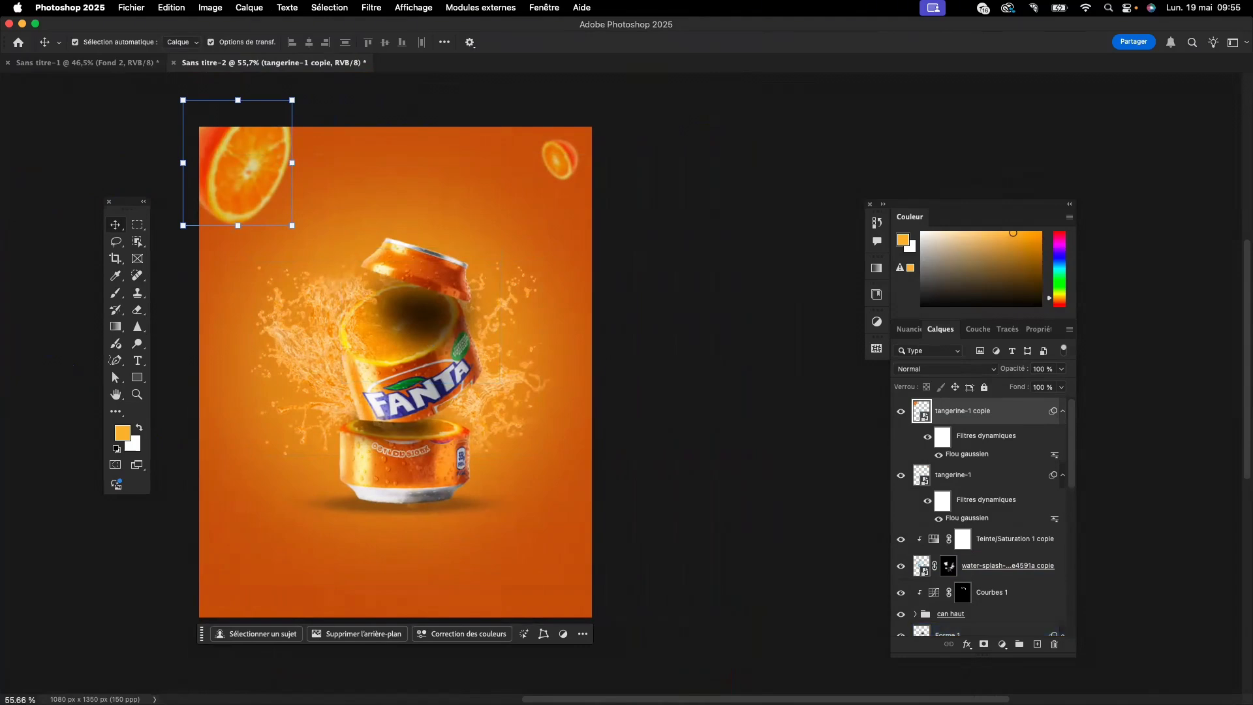
{"action": "left_click_drag", "start_coordinate": [460, 307], "coordinate": [504, 191]}
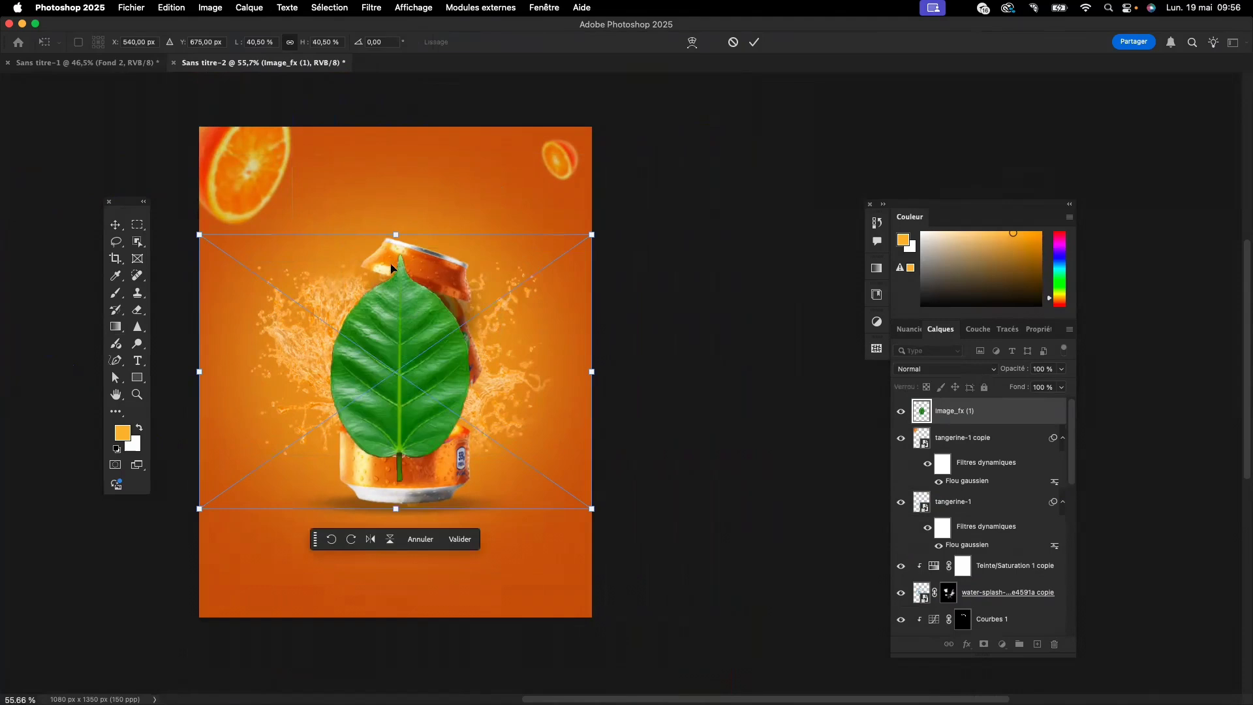
{"action": "left_click_drag", "start_coordinate": [398, 234], "coordinate": [395, 392]}
{"action": "left_click_drag", "start_coordinate": [411, 455], "coordinate": [586, 163]}
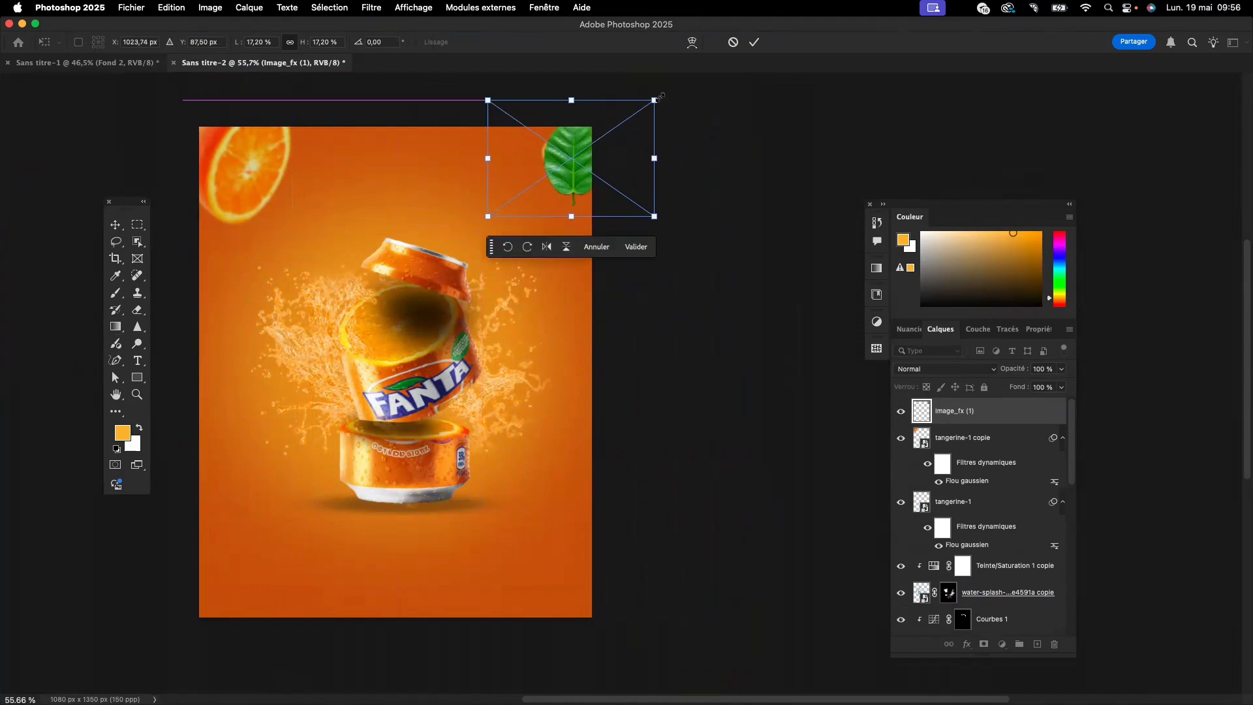
{"action": "left_click_drag", "start_coordinate": [657, 98], "coordinate": [568, 146]}
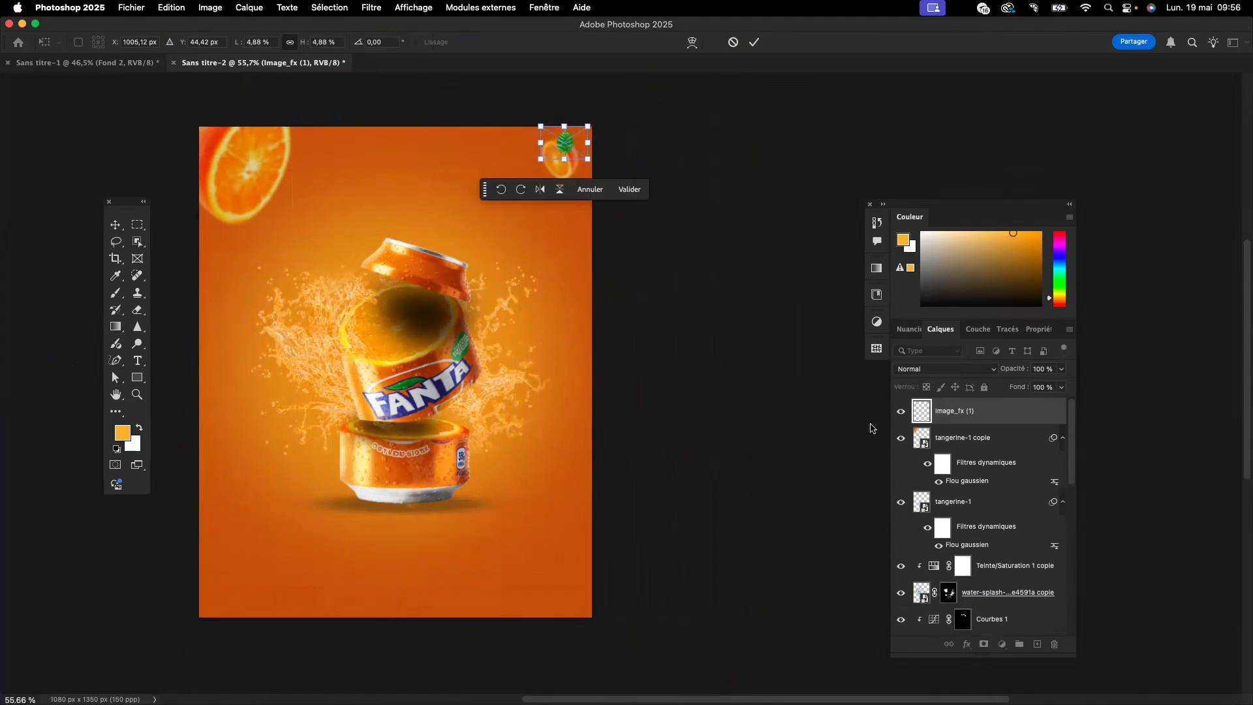
{"action": "left_click_drag", "start_coordinate": [971, 415], "coordinate": [976, 548]}
{"action": "left_click", "coordinate": [936, 497]}
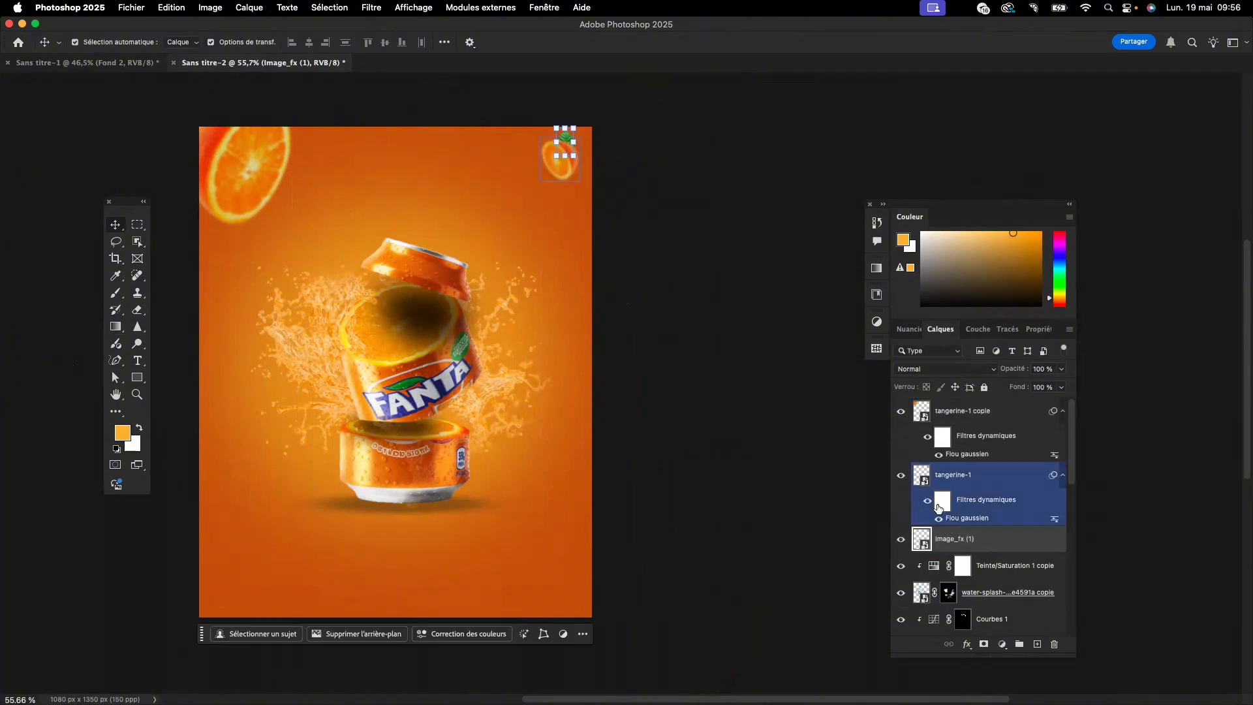
- Apply a Gaussian blur with a 2.5-pixel radius to the small leaf layer image_fx (1)
{"action": "left_click", "coordinate": [981, 539]}
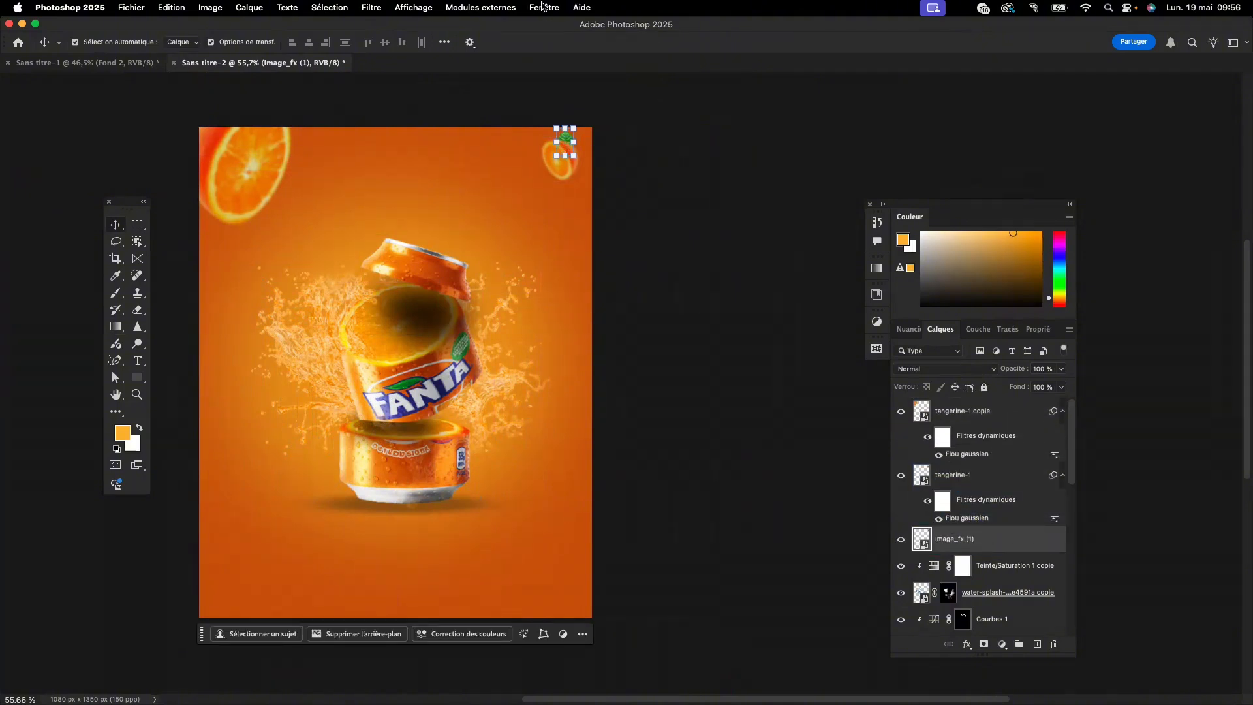
{"action": "left_click", "coordinate": [372, 8]}
{"action": "left_click", "coordinate": [382, 26]}
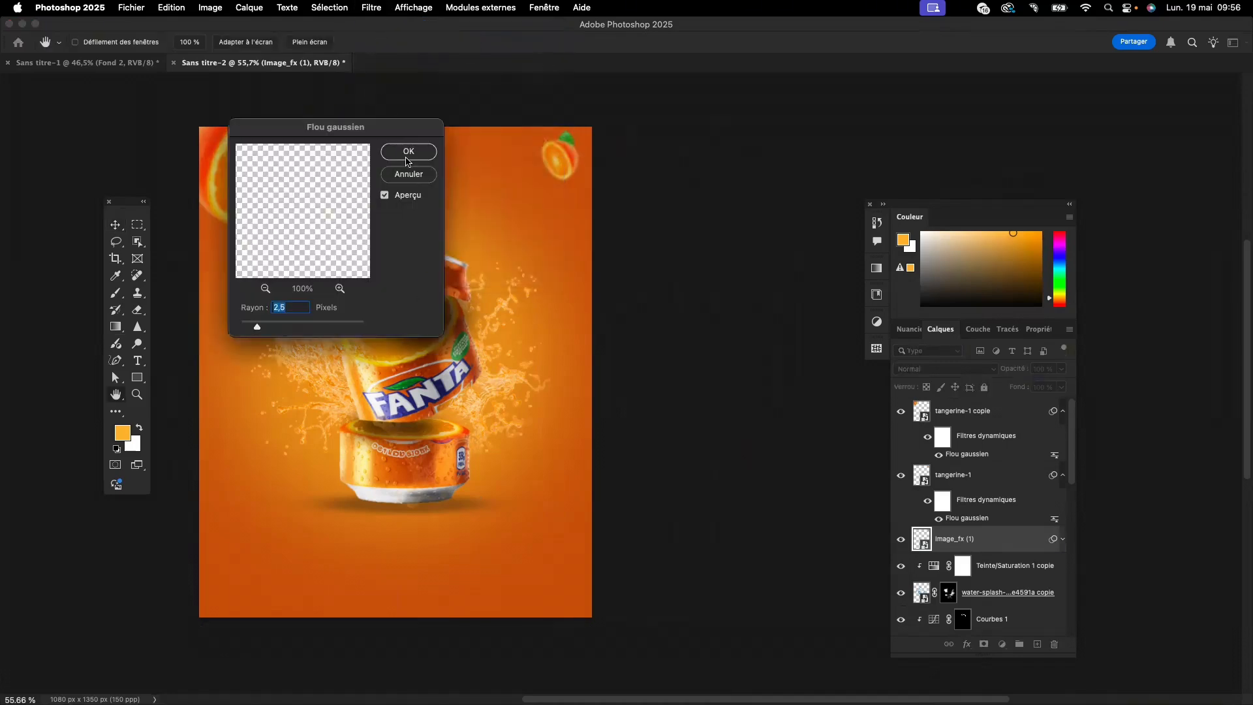
{"action": "left_click", "coordinate": [408, 152]}
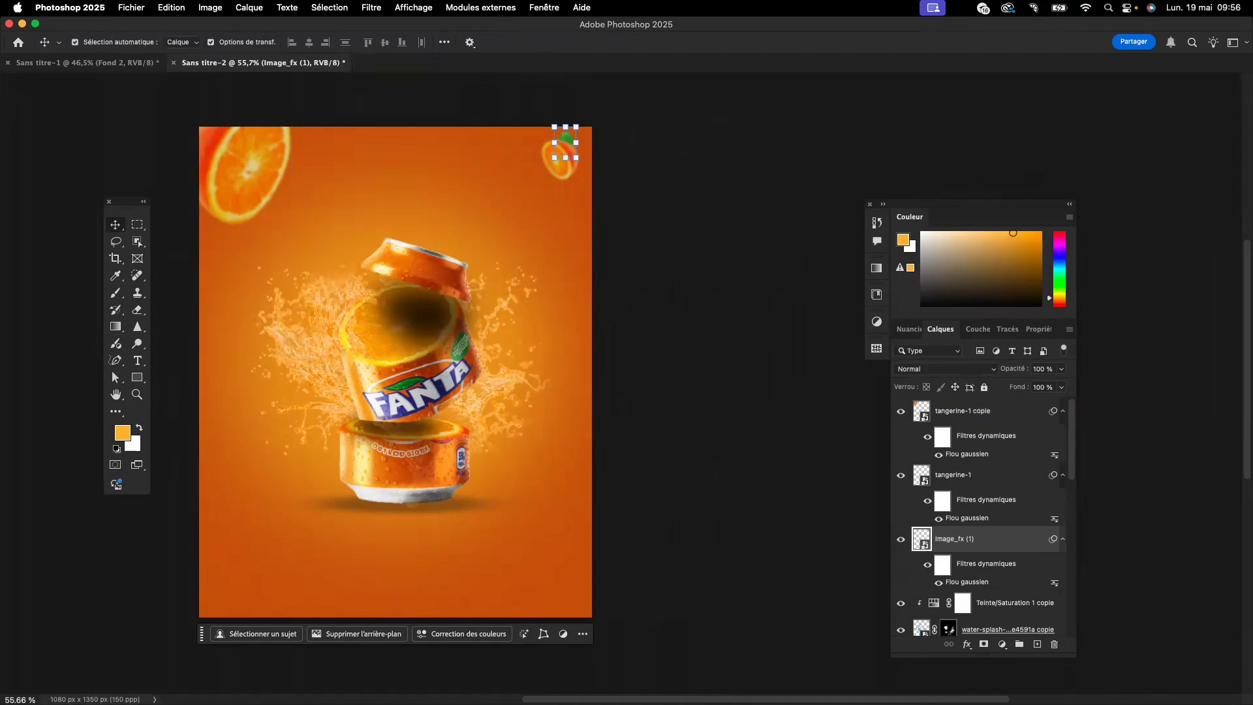
- Place the leaf image again, scale it to 20.20%, rotate it to about -149.7° and set it behind the large upper-left orange
{"action": "left_click_drag", "start_coordinate": [154, 302], "coordinate": [366, 271]}
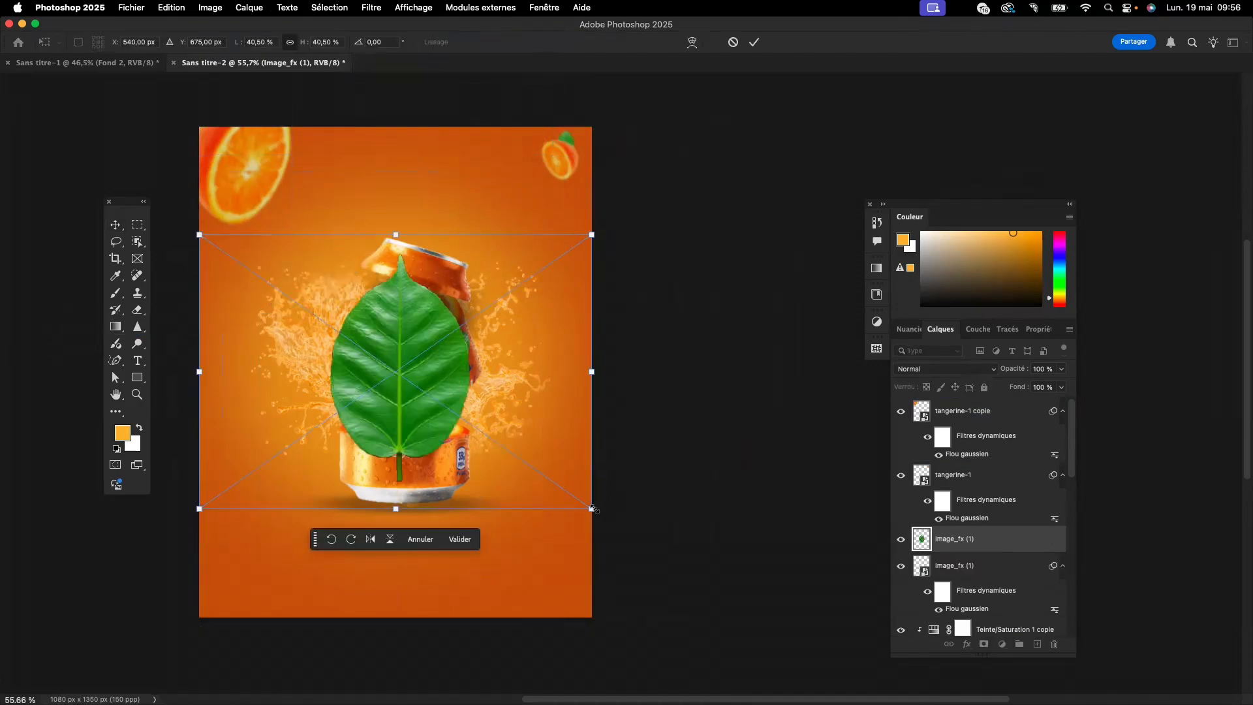
{"action": "left_click_drag", "start_coordinate": [591, 508], "coordinate": [199, 317]}
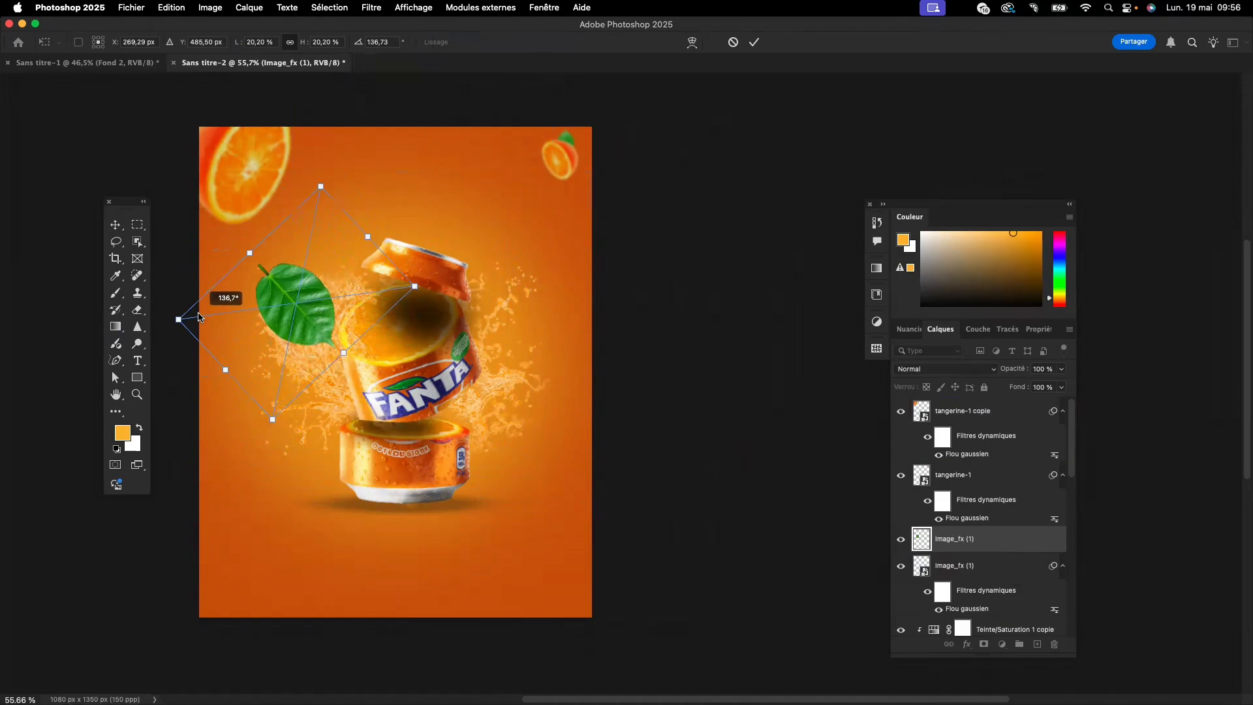
{"action": "left_click_drag", "start_coordinate": [276, 310], "coordinate": [217, 228]}
{"action": "left_click_drag", "start_coordinate": [346, 225], "coordinate": [261, 292]}
{"action": "left_click_drag", "start_coordinate": [228, 244], "coordinate": [210, 243]}
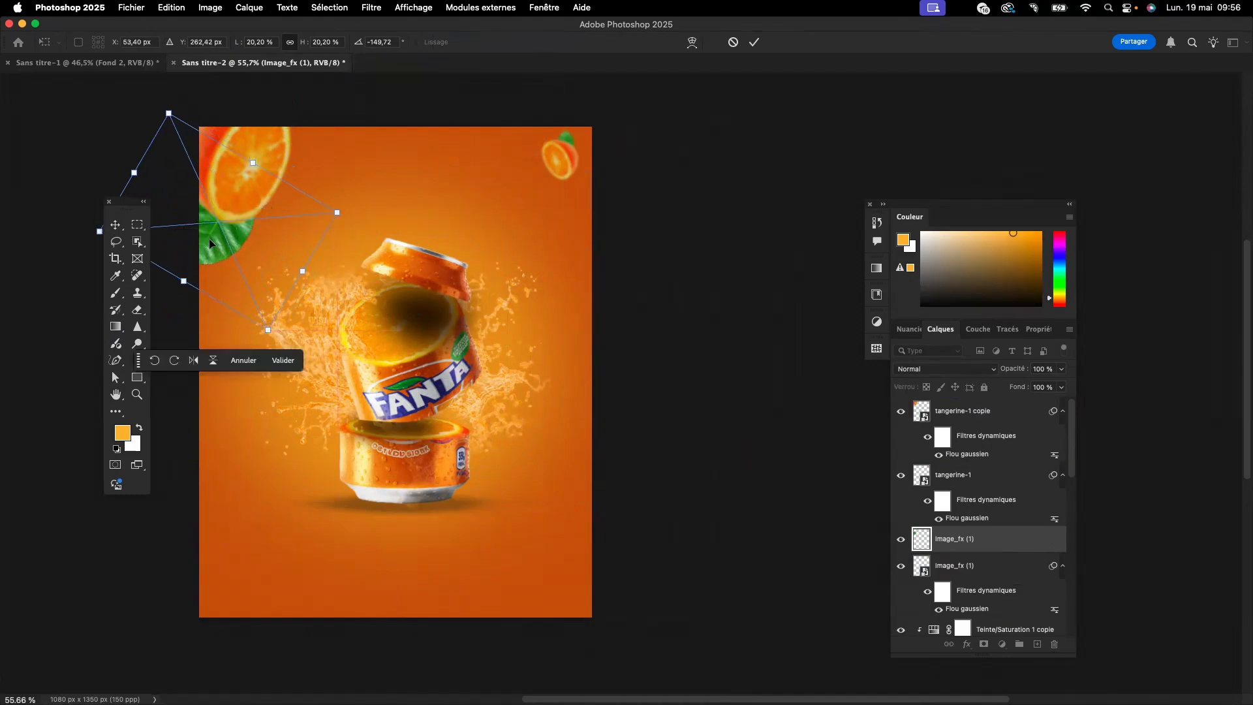
{"action": "left_click", "coordinate": [283, 360]}
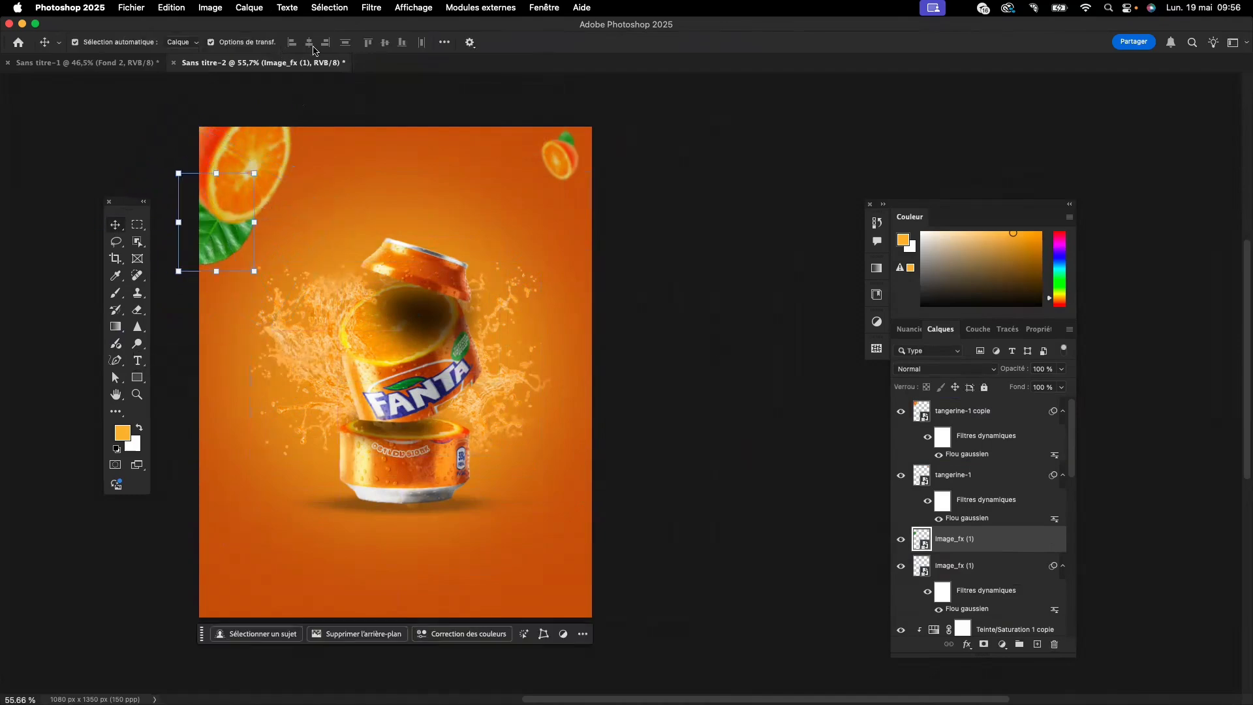
- Apply a Gaussian blur to the larger leaf and shift it slightly up and left, farther behind the big orange
{"action": "left_click", "coordinate": [377, 8]}
{"action": "left_click", "coordinate": [392, 25]}
{"action": "left_click", "coordinate": [408, 151]}
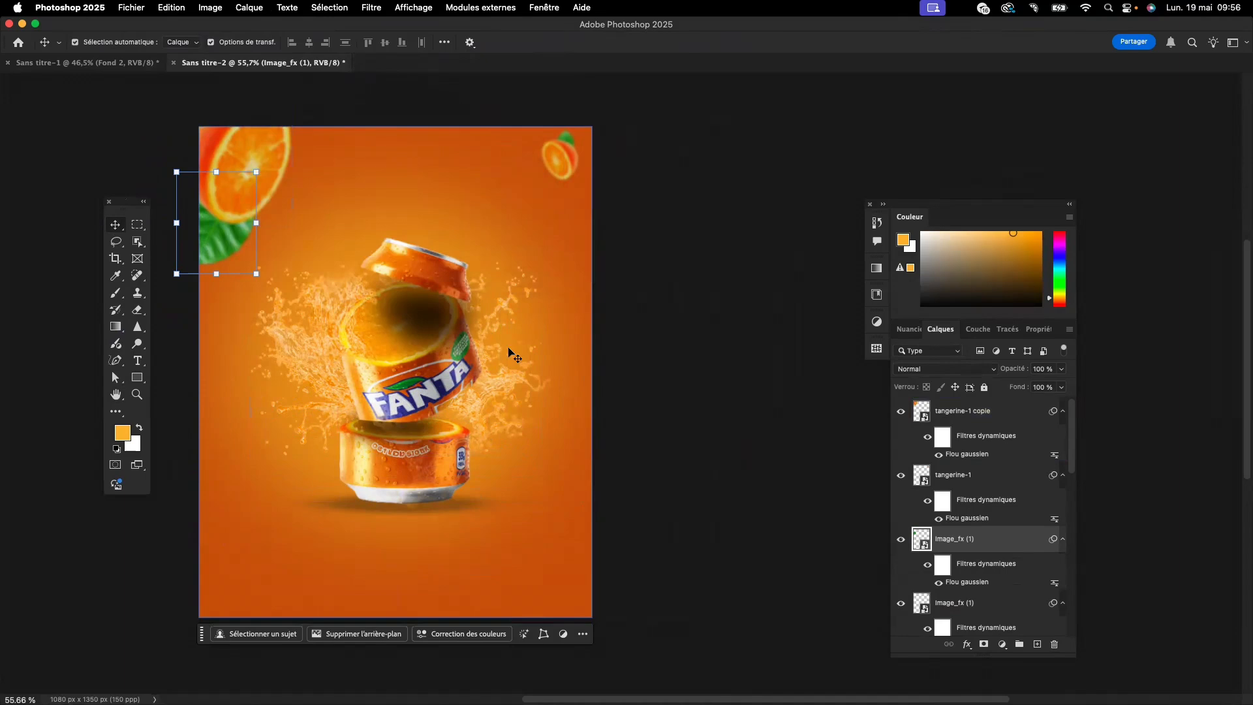
{"action": "left_click", "coordinate": [237, 189]}
{"action": "left_click_drag", "start_coordinate": [237, 189], "coordinate": [213, 238]}
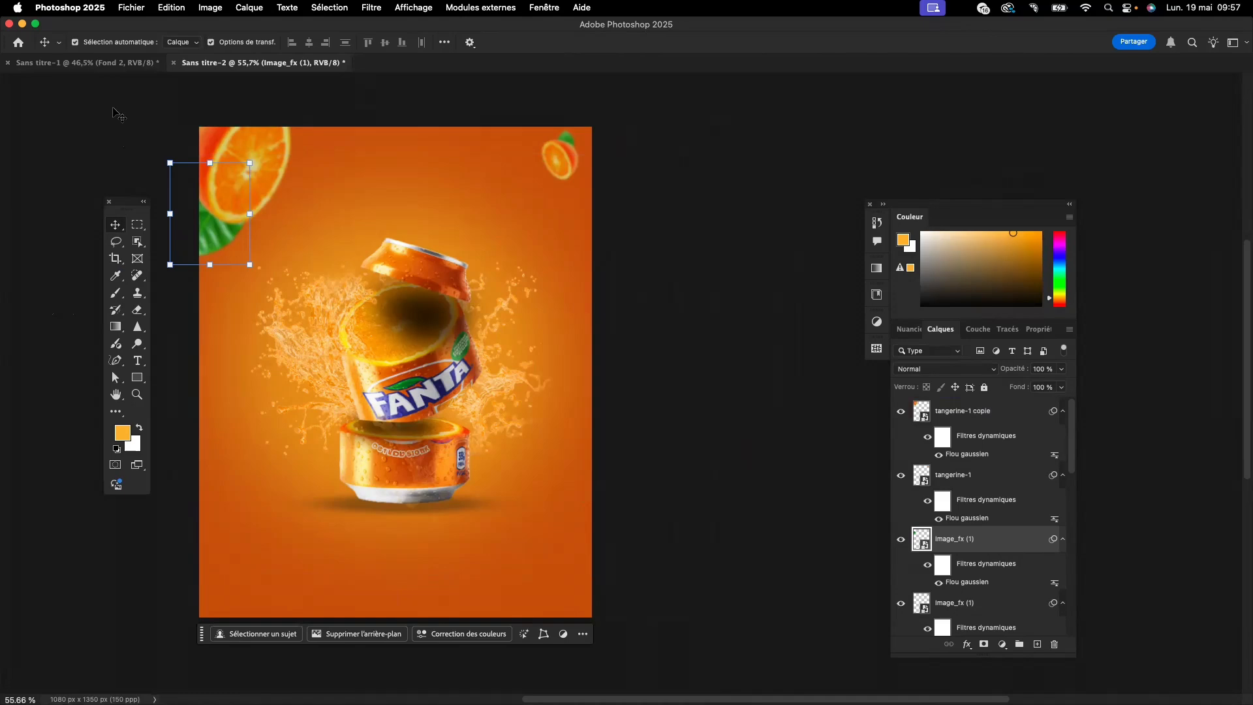
- Duplicate the Fond 1 fill layer and move the copy to the top of the layer stack
{"action": "left_click", "coordinate": [92, 64]}
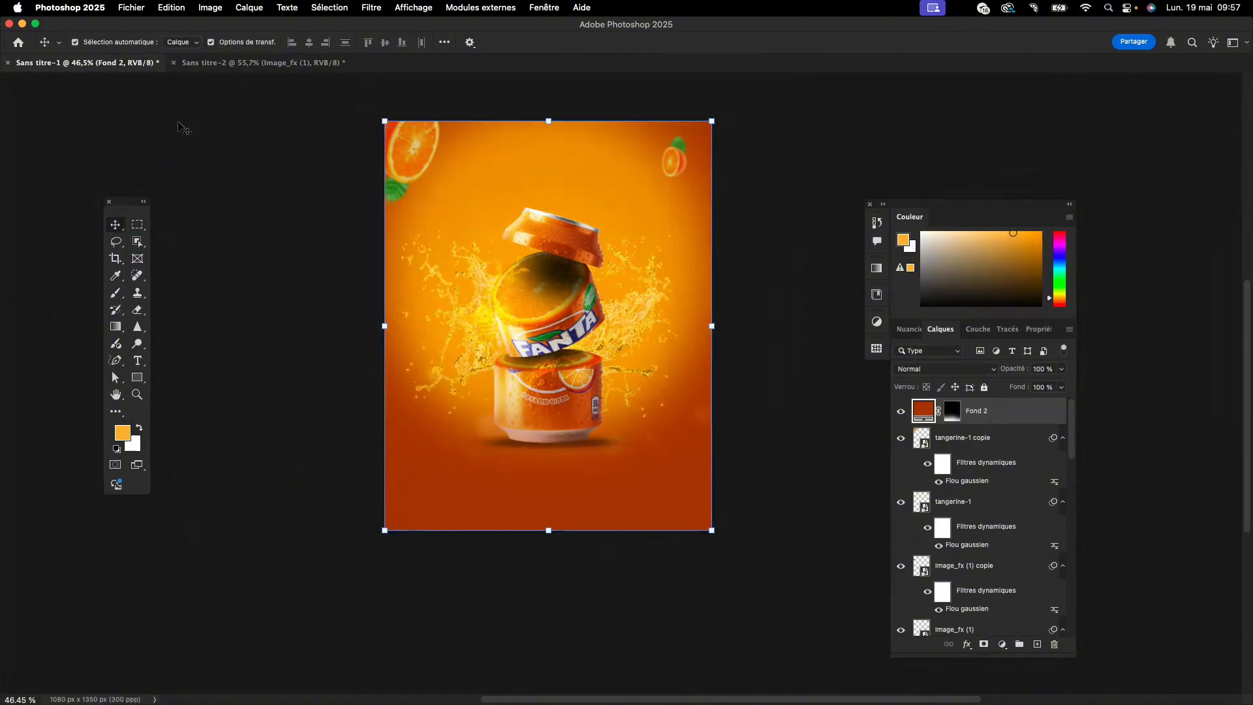
{"action": "left_click", "coordinate": [212, 63]}
{"action": "scroll", "coordinate": [988, 581], "scroll_direction": "down", "scroll_amount": 5}
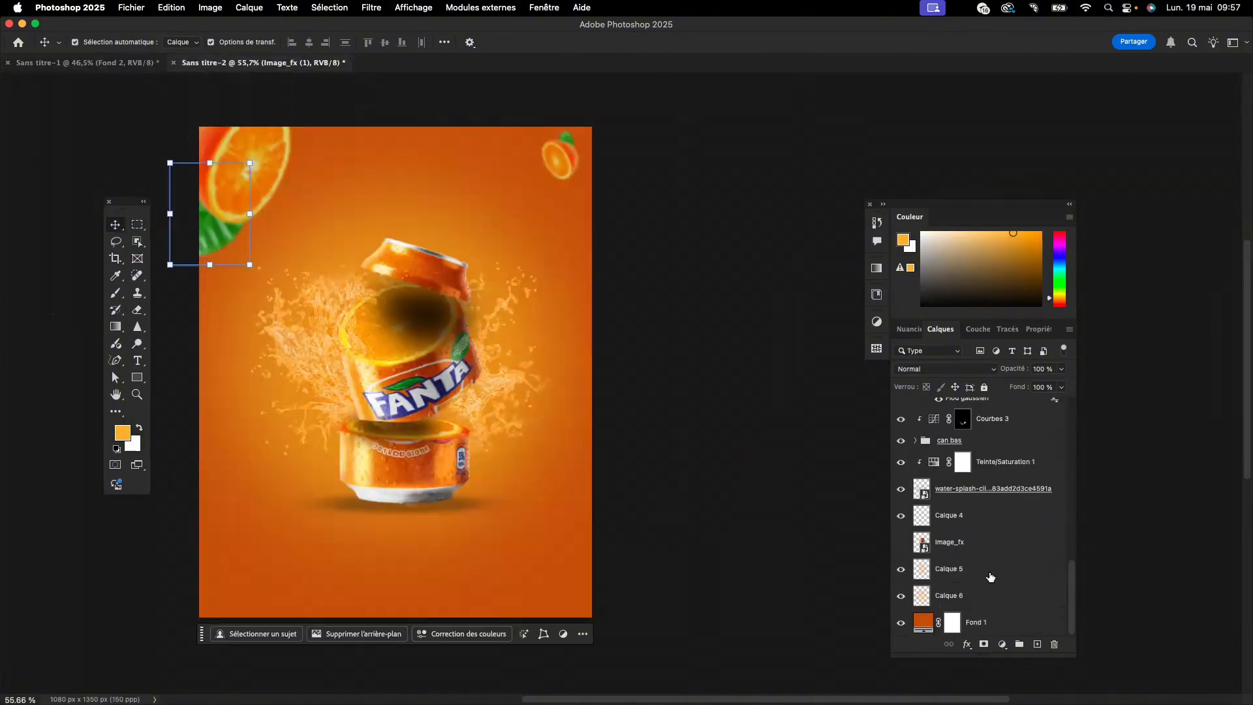
{"action": "left_click", "coordinate": [990, 628]}
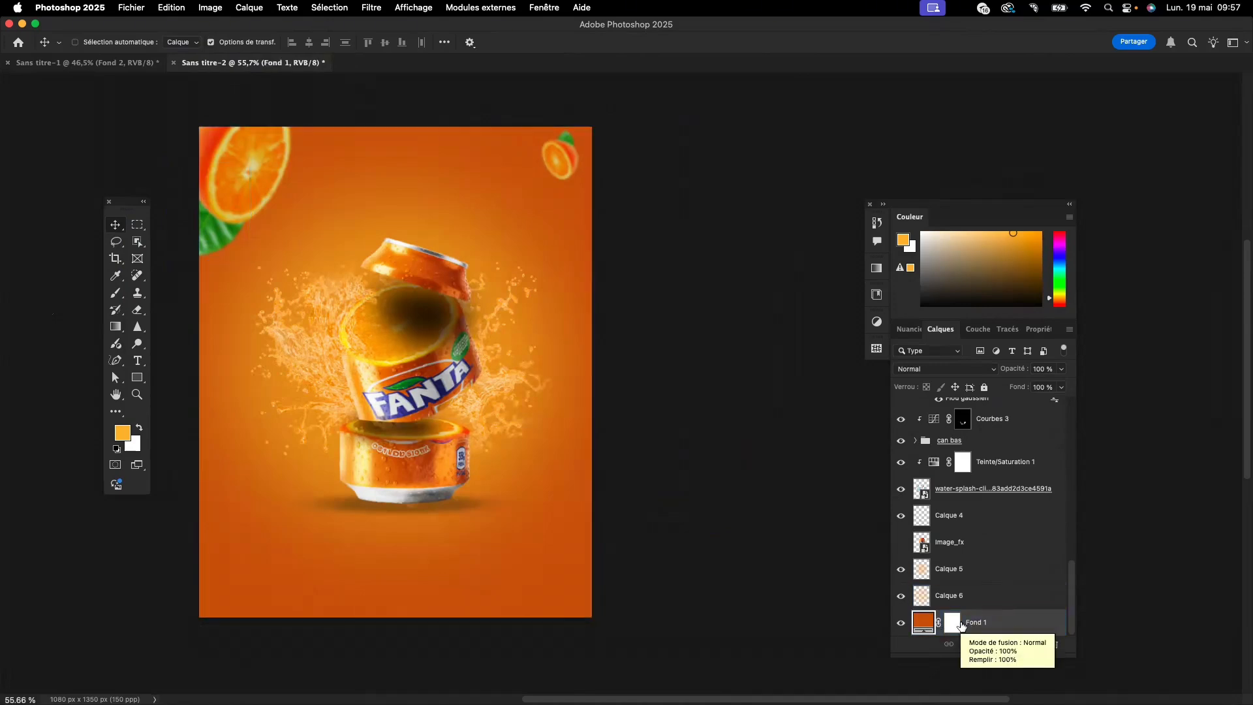
{"action": "key", "text": "super+j"}
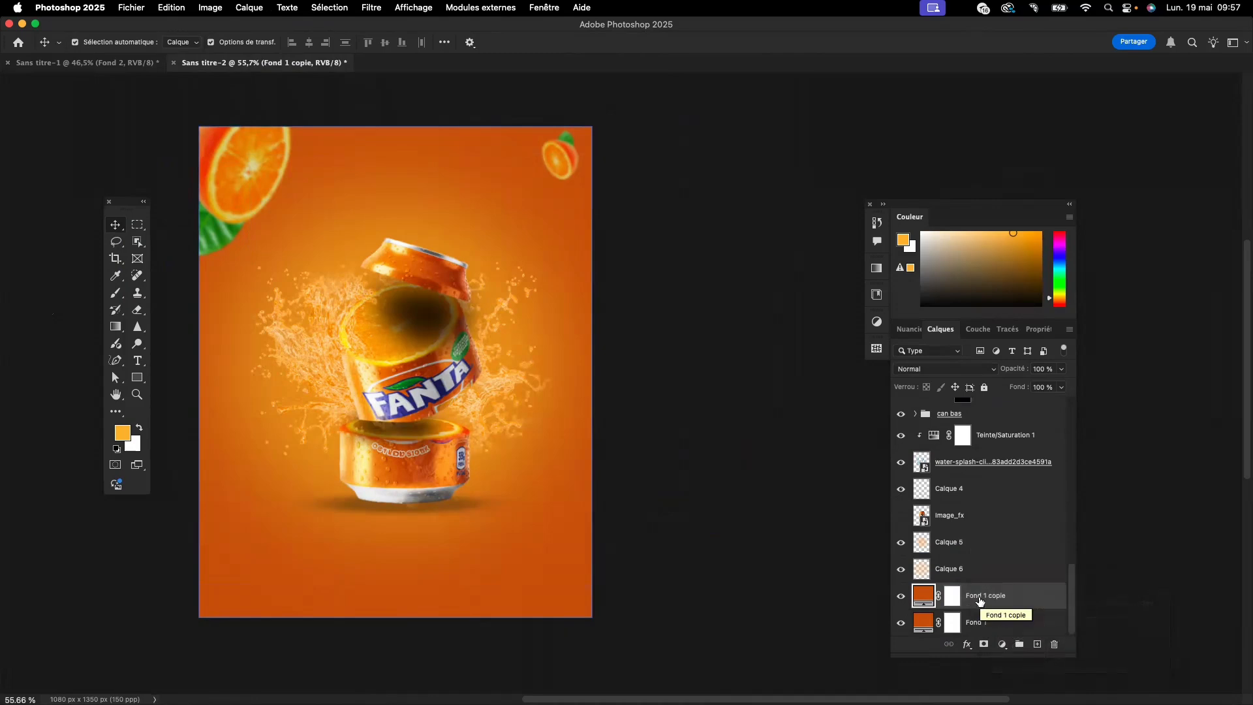
{"action": "left_click_drag", "start_coordinate": [974, 602], "coordinate": [974, 411]}
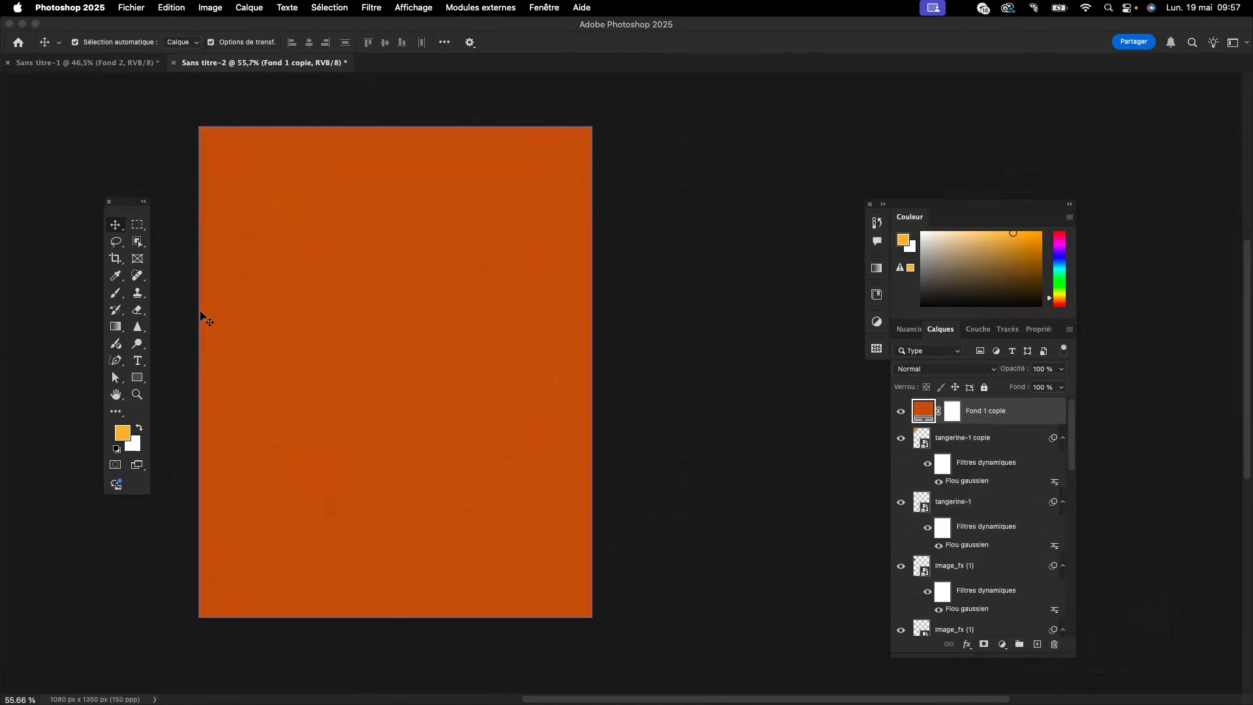
- Enlarge the soft black brush to 1631 px and dab the centre of the Fond 1 copie layer mask at 17% flow
{"action": "left_click", "coordinate": [117, 293]}
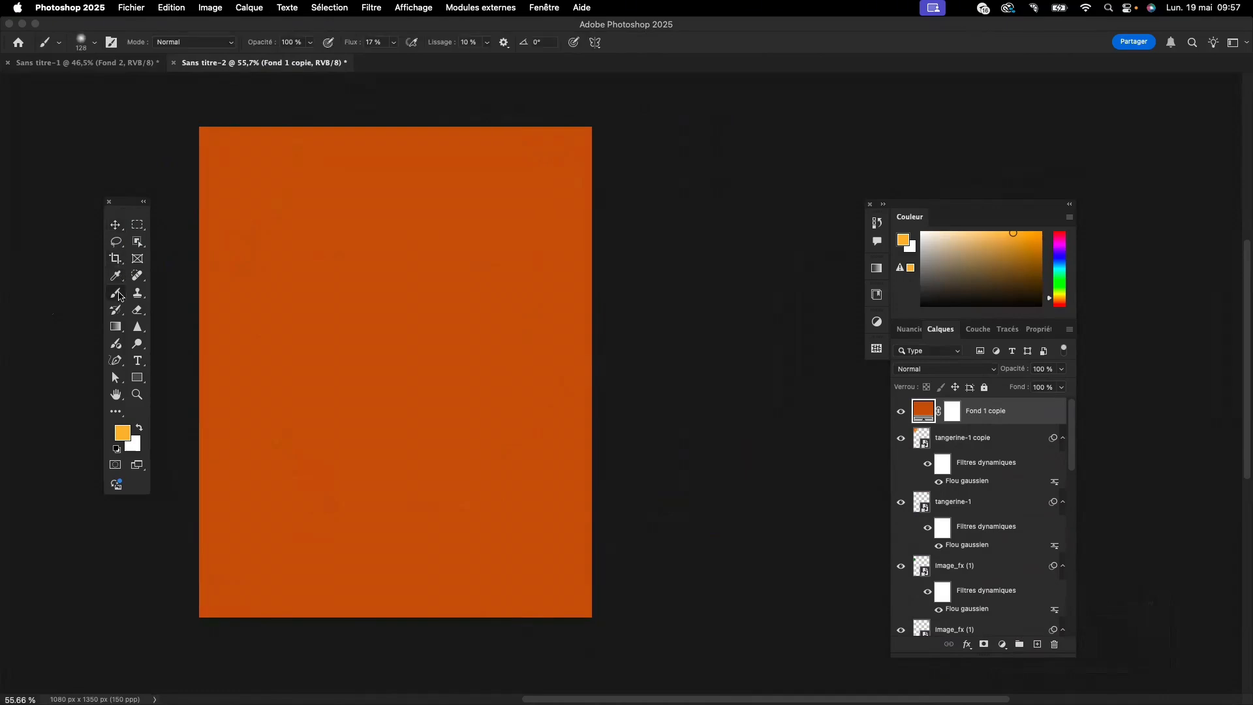
{"action": "left_click", "coordinate": [951, 413]}
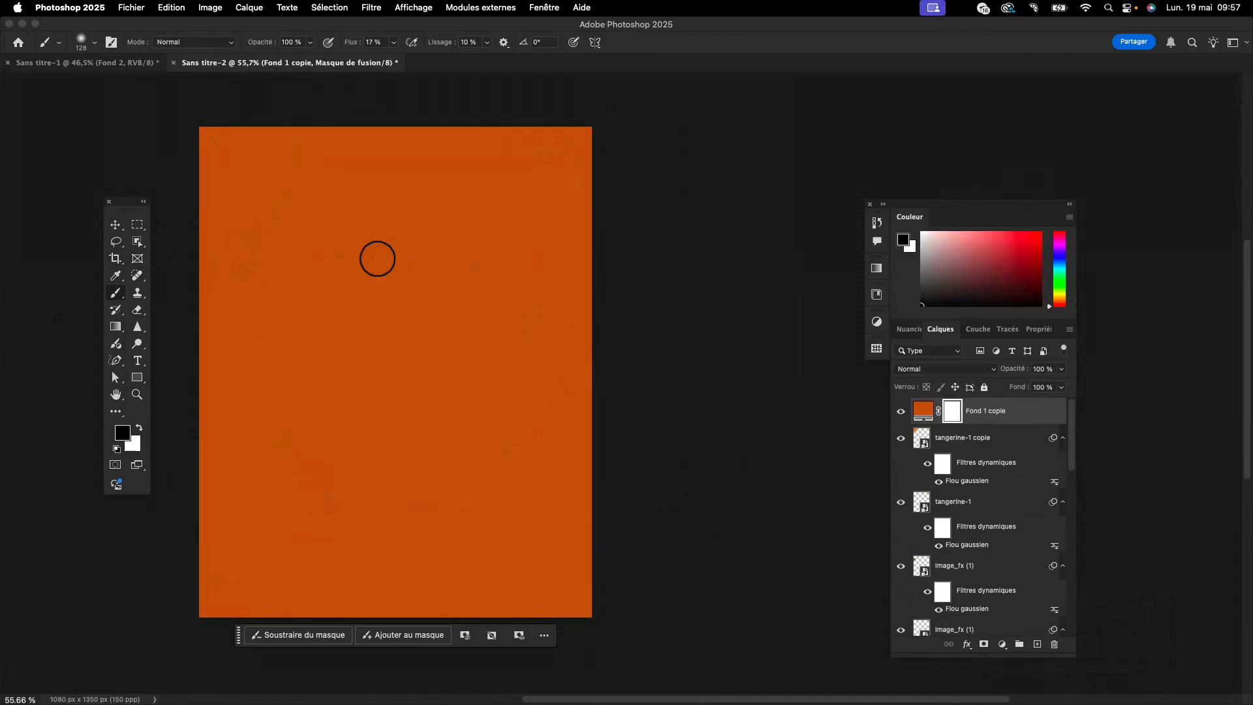
{"action": "mouse_move", "coordinate": [377, 258]}
{"action": "left_mouse_down"}
{"action": "mouse_move", "coordinate": [643, 320]}
{"action": "mouse_move", "coordinate": [610, 333]}
{"action": "left_mouse_up"}
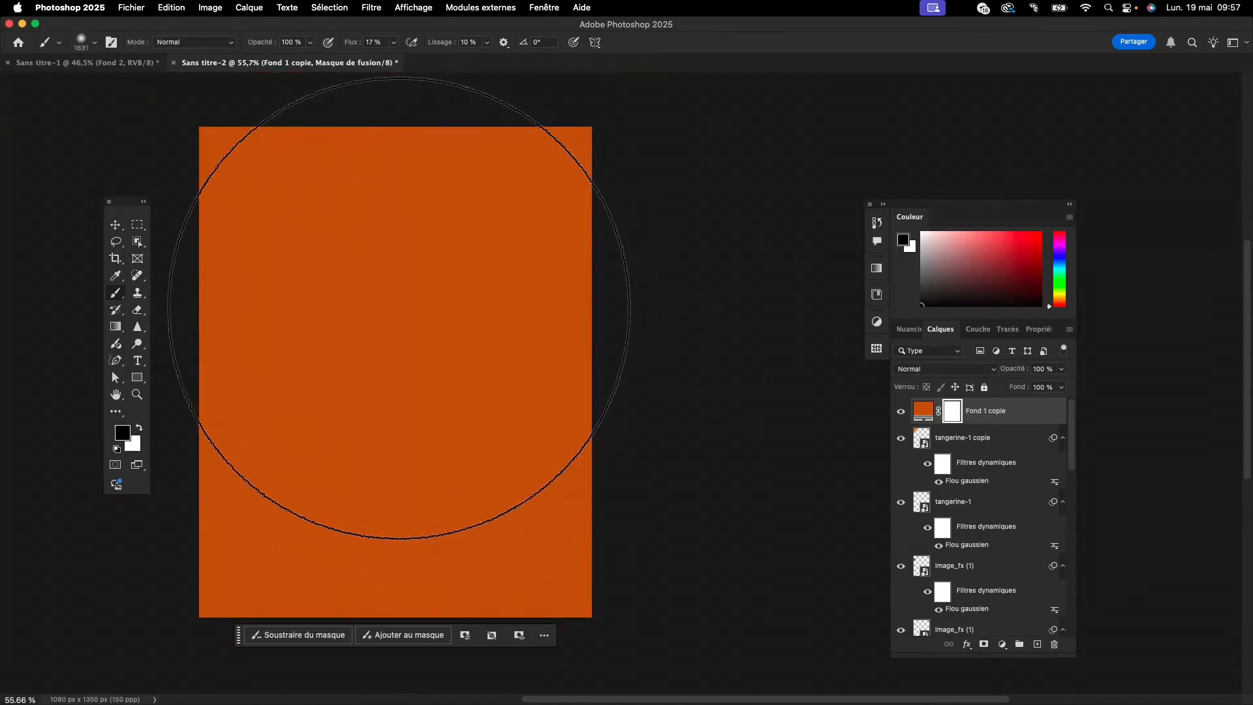
{"action": "left_click", "coordinate": [399, 308]}
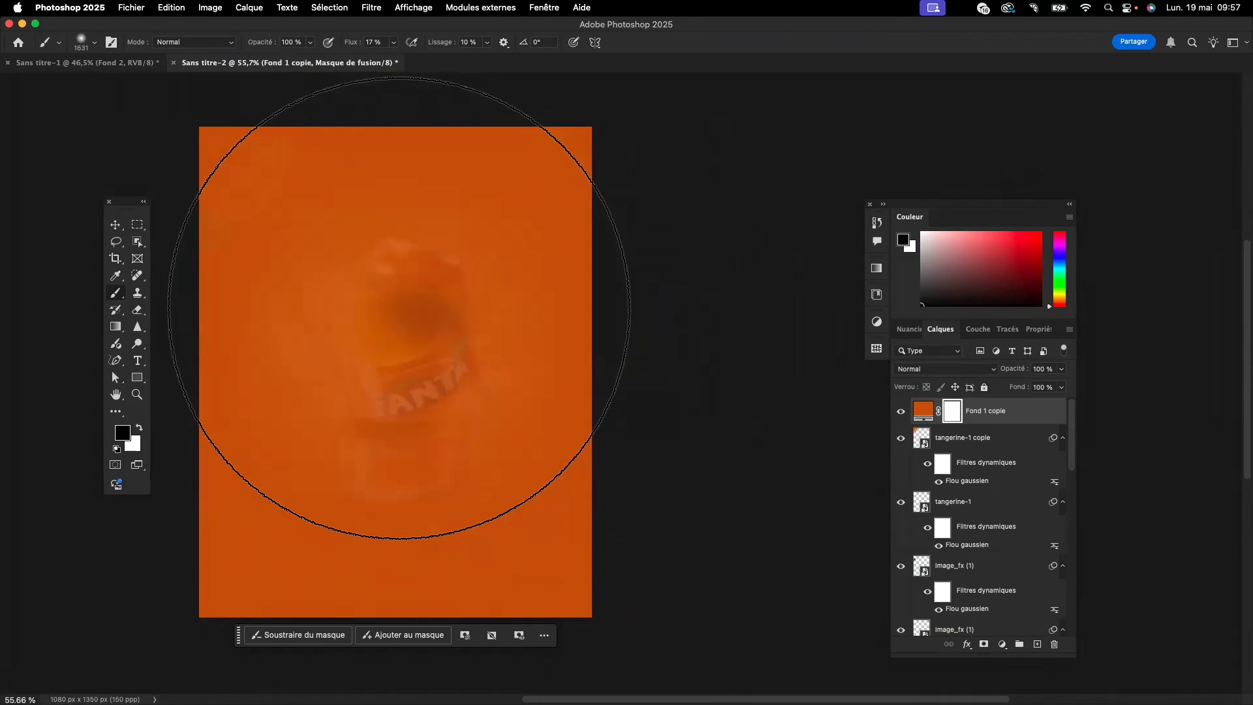
- Set the brush flow to 100% and mask the fill copy out over the can, splashes and oranges, leaving it toward the bottom
{"action": "left_click", "coordinate": [393, 43]}
{"action": "left_click_drag", "start_coordinate": [395, 60], "coordinate": [449, 70]}
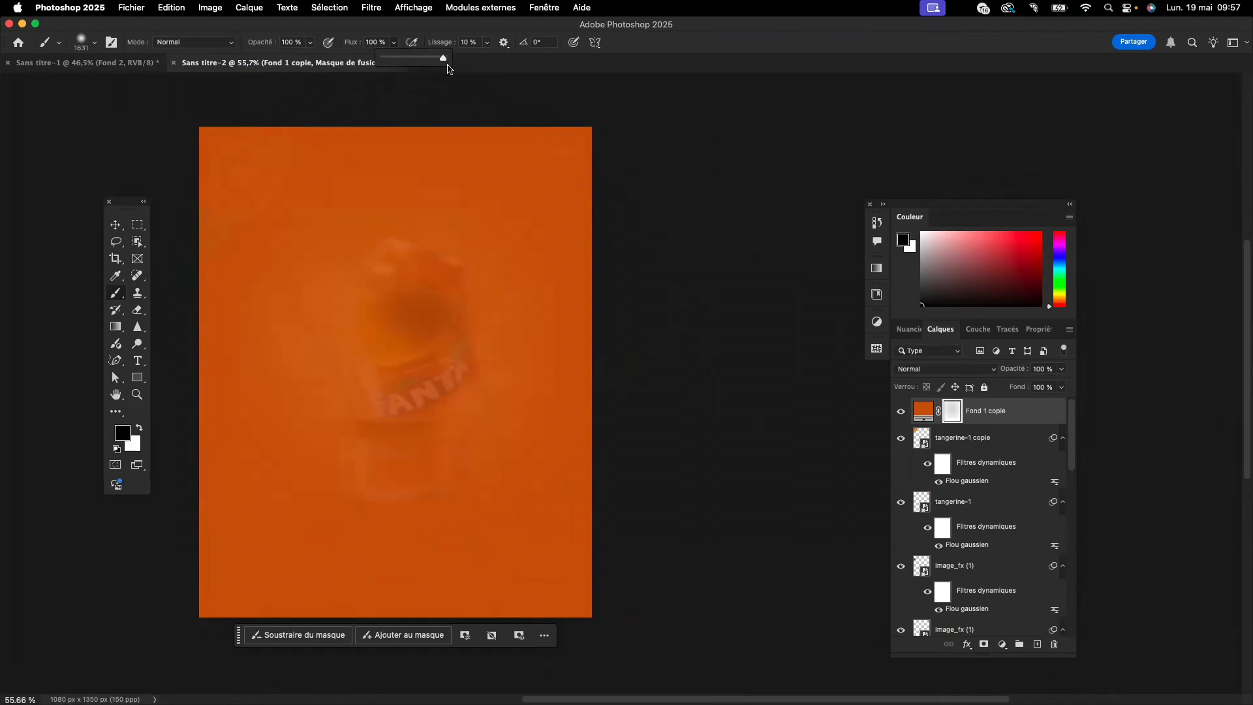
{"action": "left_click", "coordinate": [366, 146]}
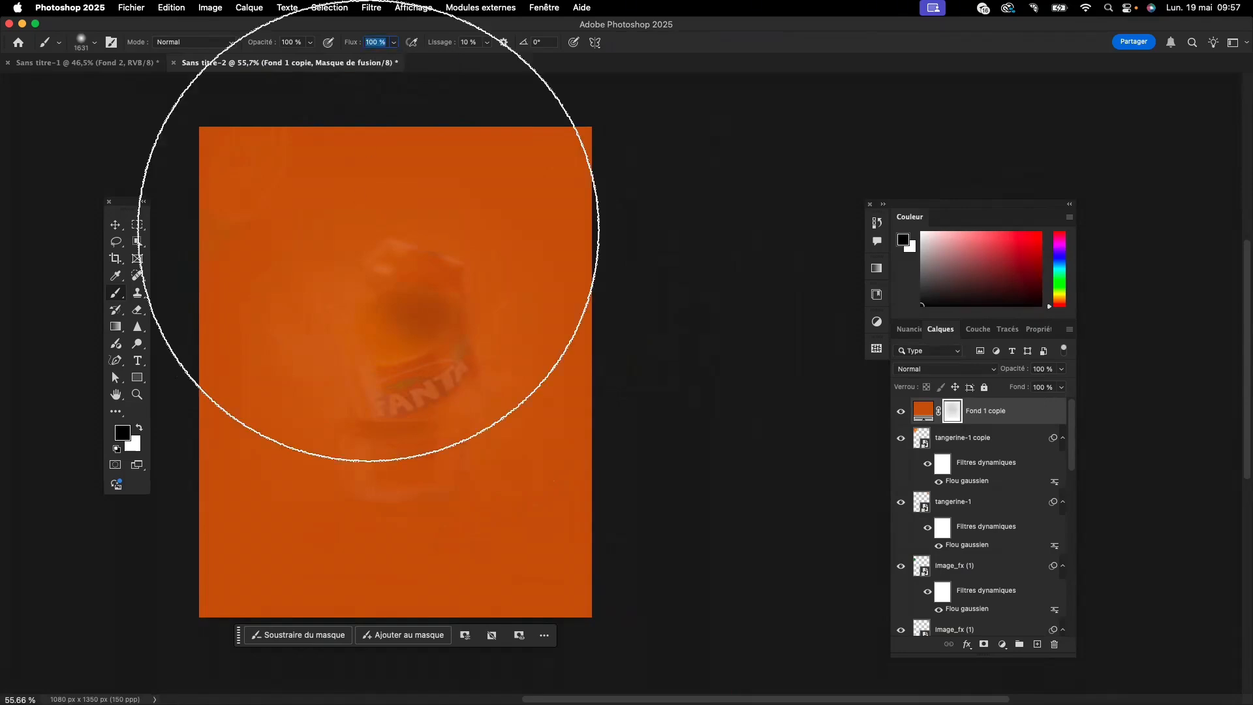
{"action": "left_click", "coordinate": [386, 266]}
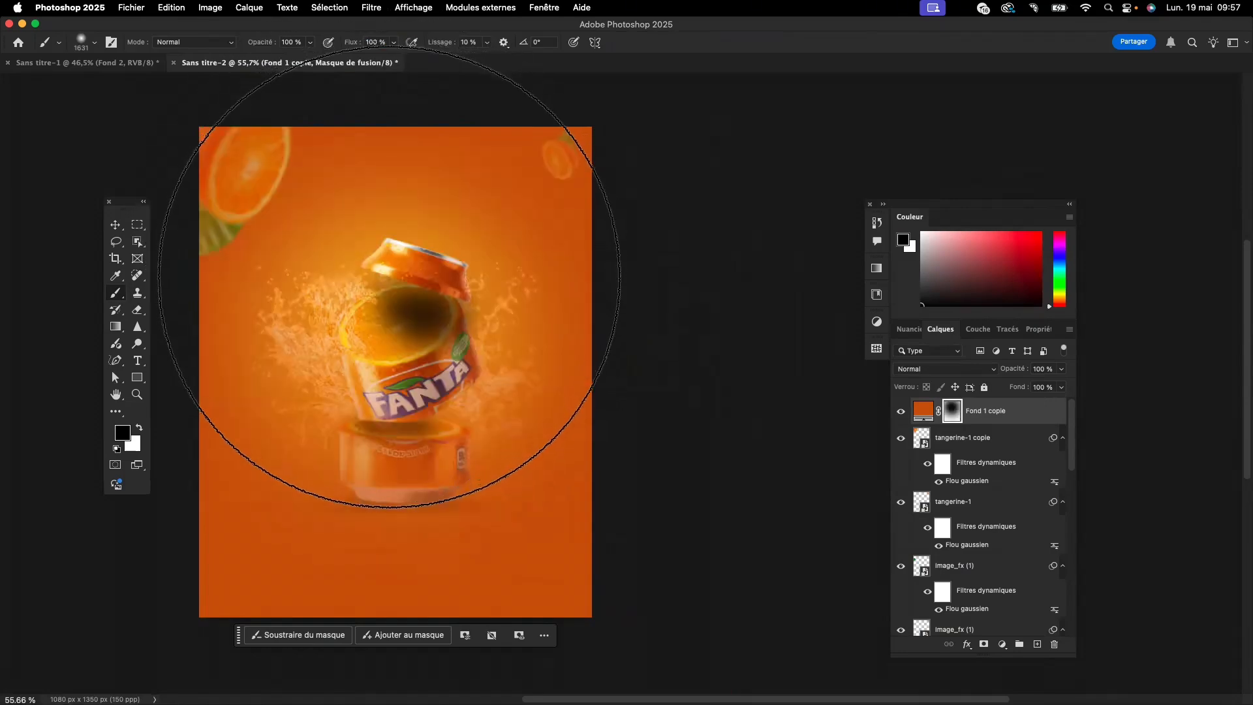
{"action": "left_click", "coordinate": [387, 277]}
{"action": "left_click_drag", "start_coordinate": [387, 284], "coordinate": [392, 291]}
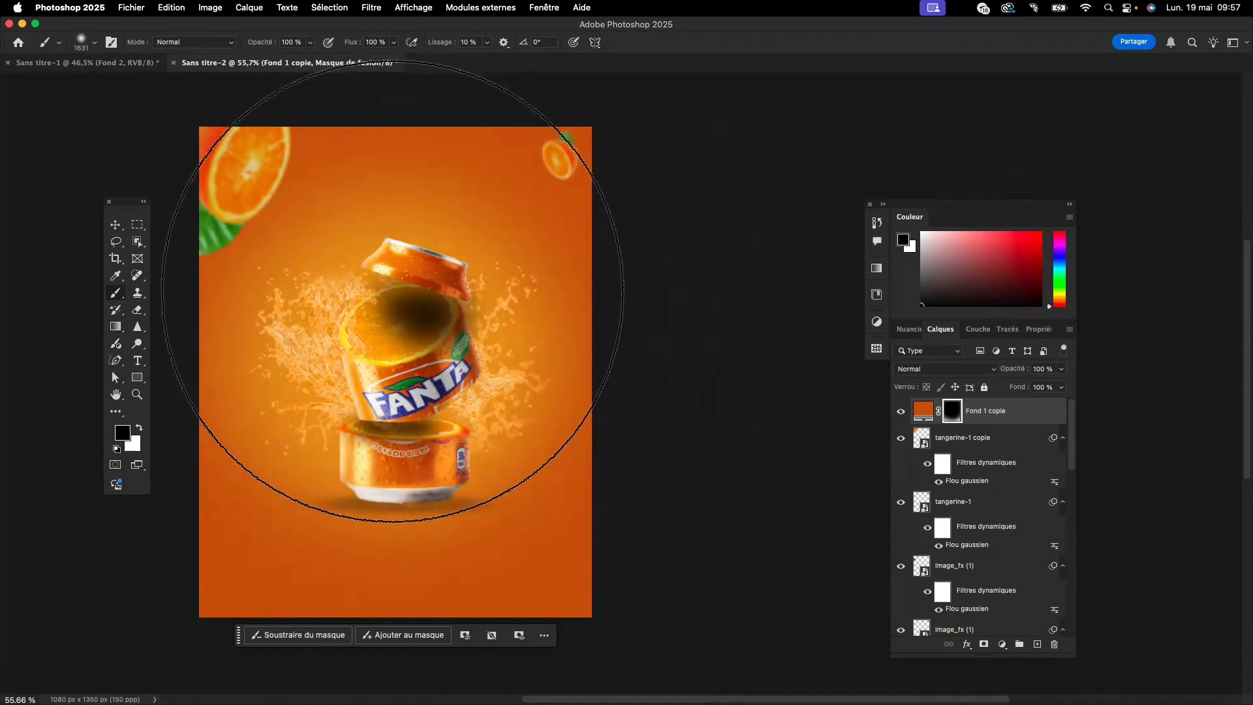
{"action": "left_click", "coordinate": [393, 296]}
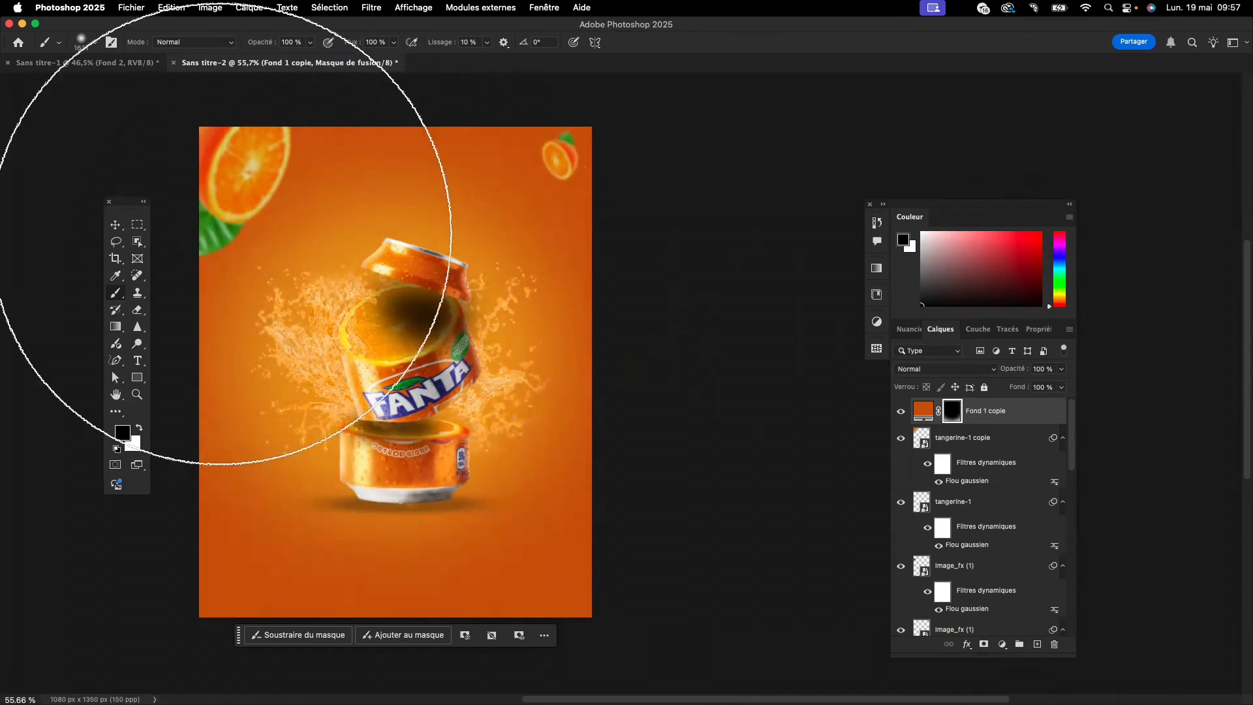
{"action": "left_click_drag", "start_coordinate": [440, 334], "coordinate": [196, 299]}
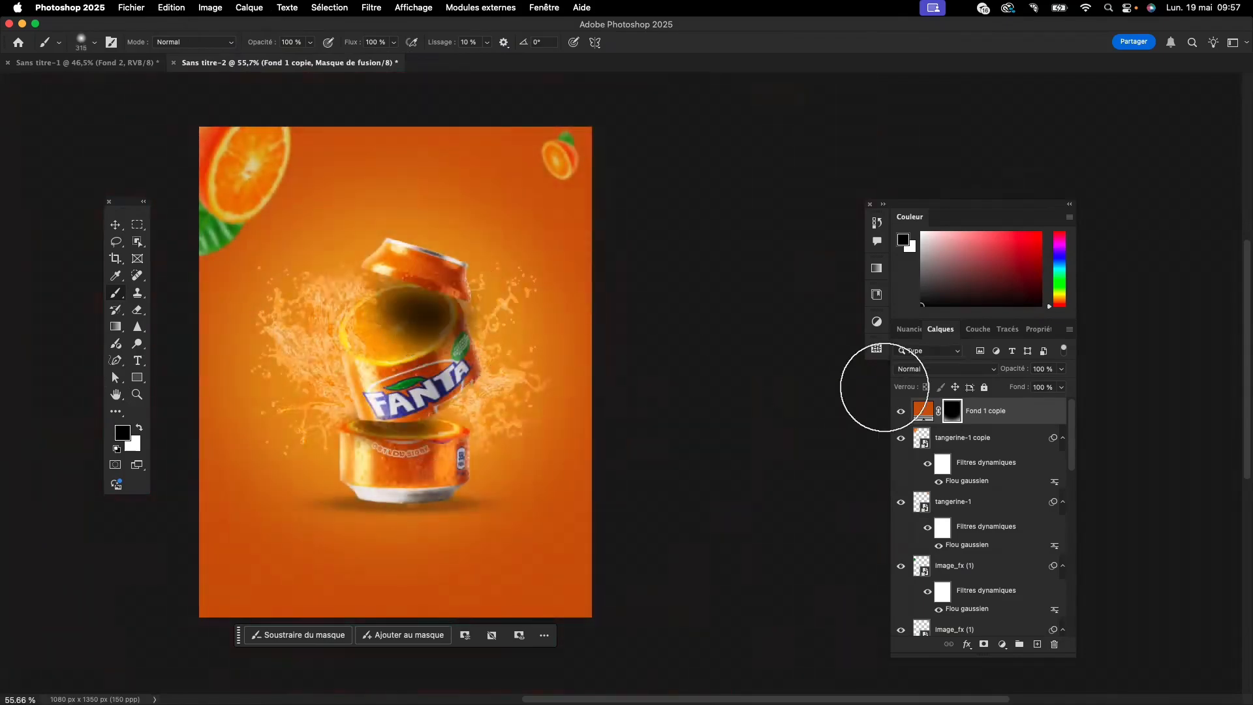
- Darken the Fond 1 copie fill colour to #9c4c0f
{"action": "double_click", "coordinate": [921, 411]}
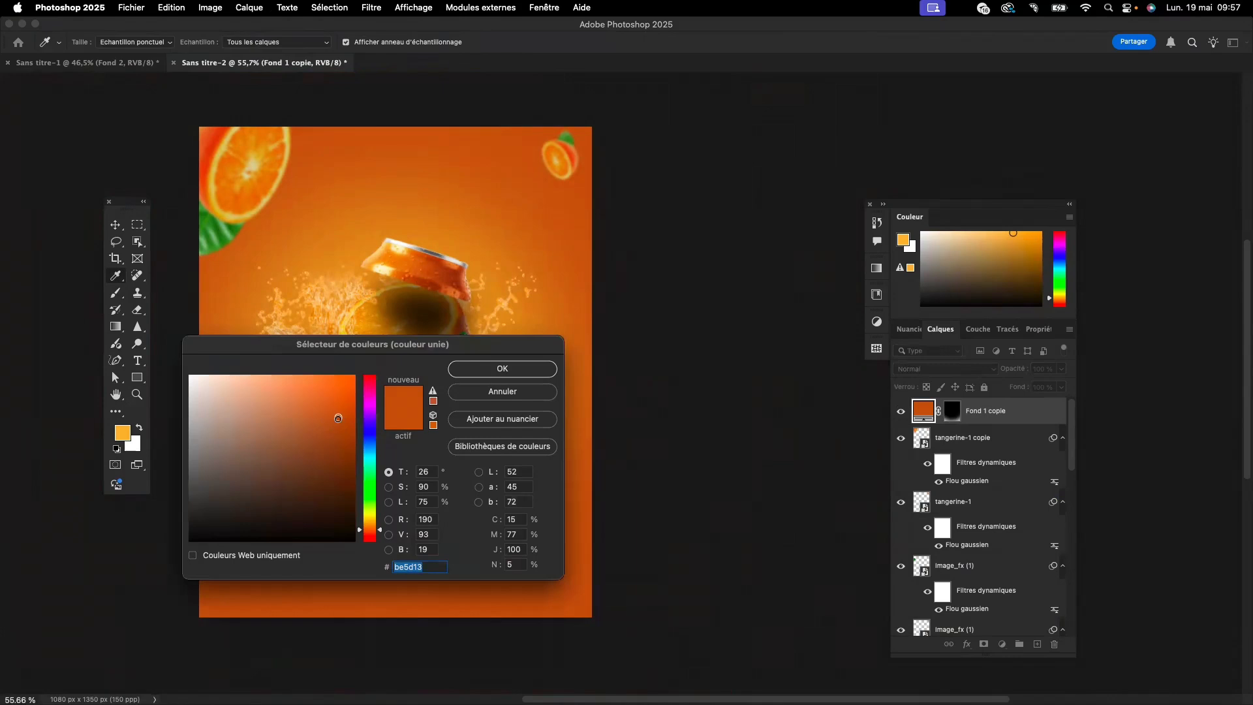
{"action": "left_click_drag", "start_coordinate": [338, 418], "coordinate": [339, 438]}
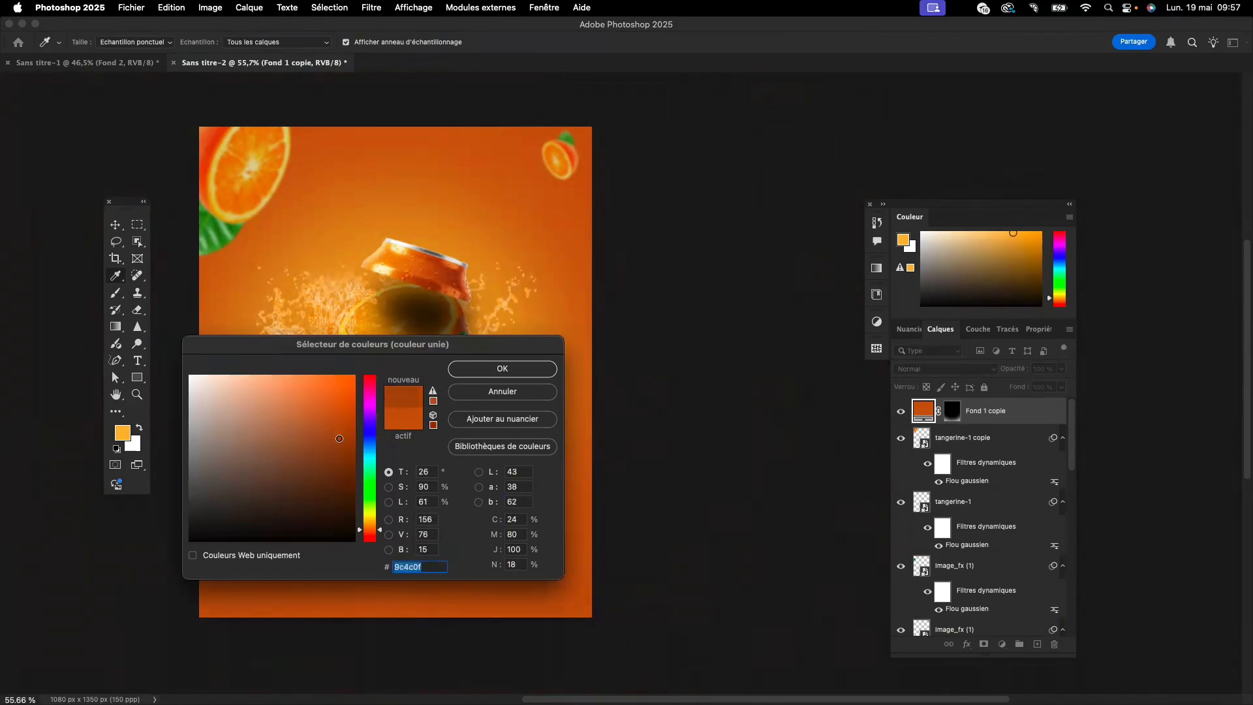
{"action": "left_click", "coordinate": [491, 368]}
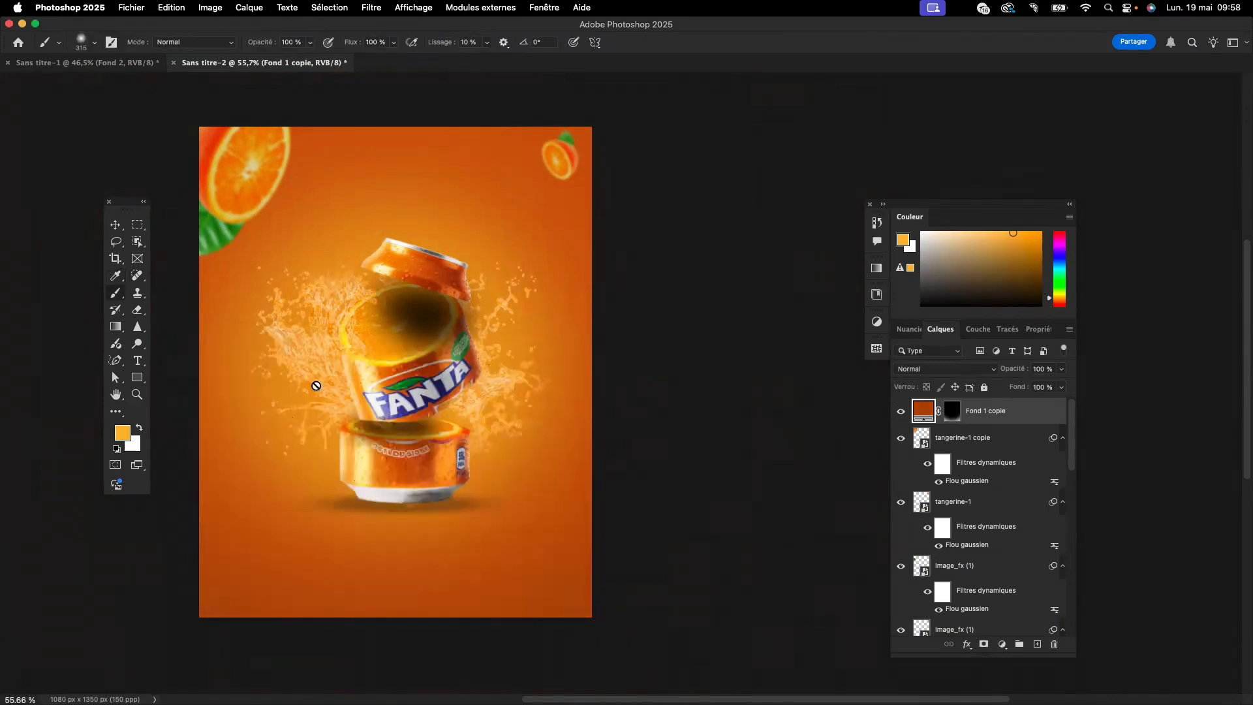
{"action": "left_click", "coordinate": [115, 225]}
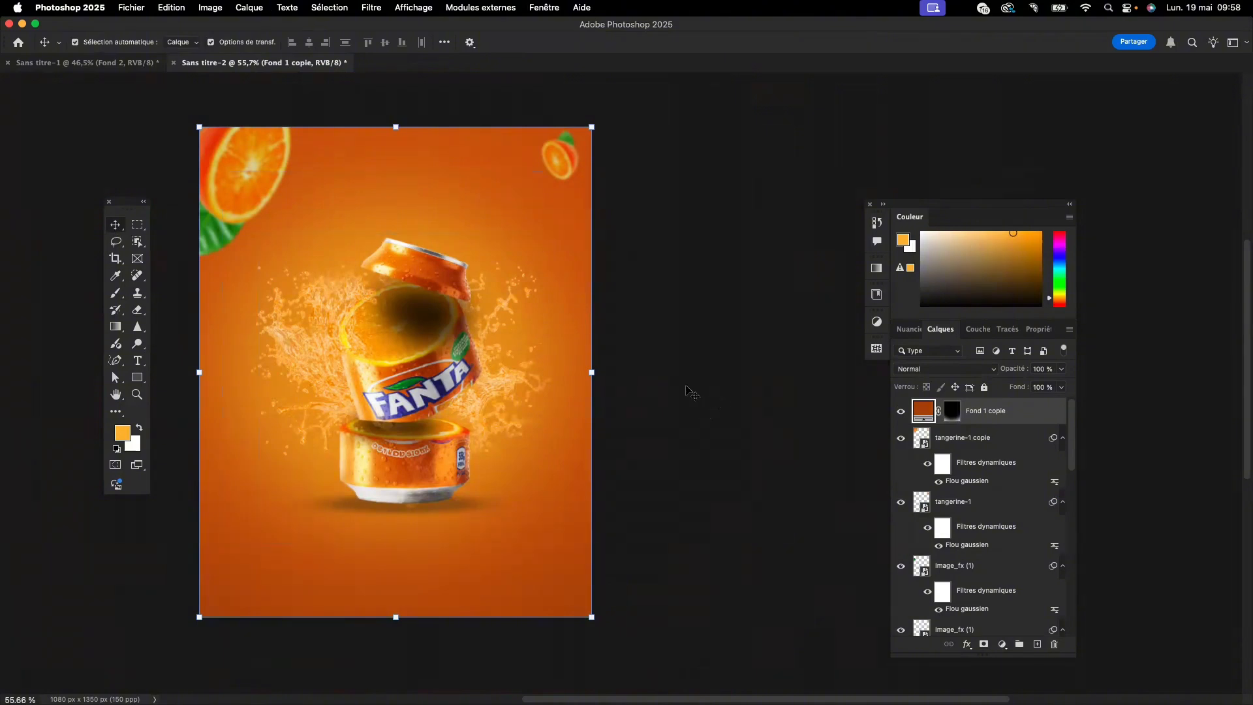
{"action": "scroll", "coordinate": [688, 392], "scroll_direction": "left", "scroll_amount": 3}
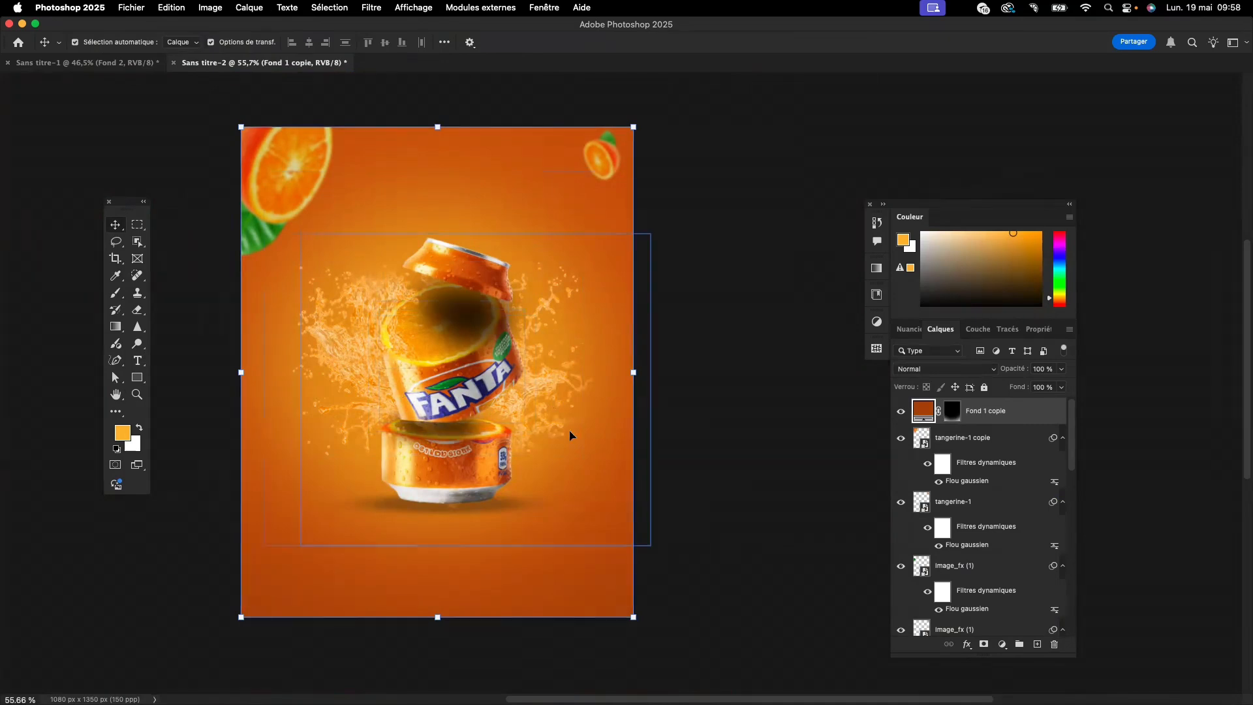
{"action": "scroll", "coordinate": [622, 532], "scroll_direction": "down", "scroll_amount": 3}
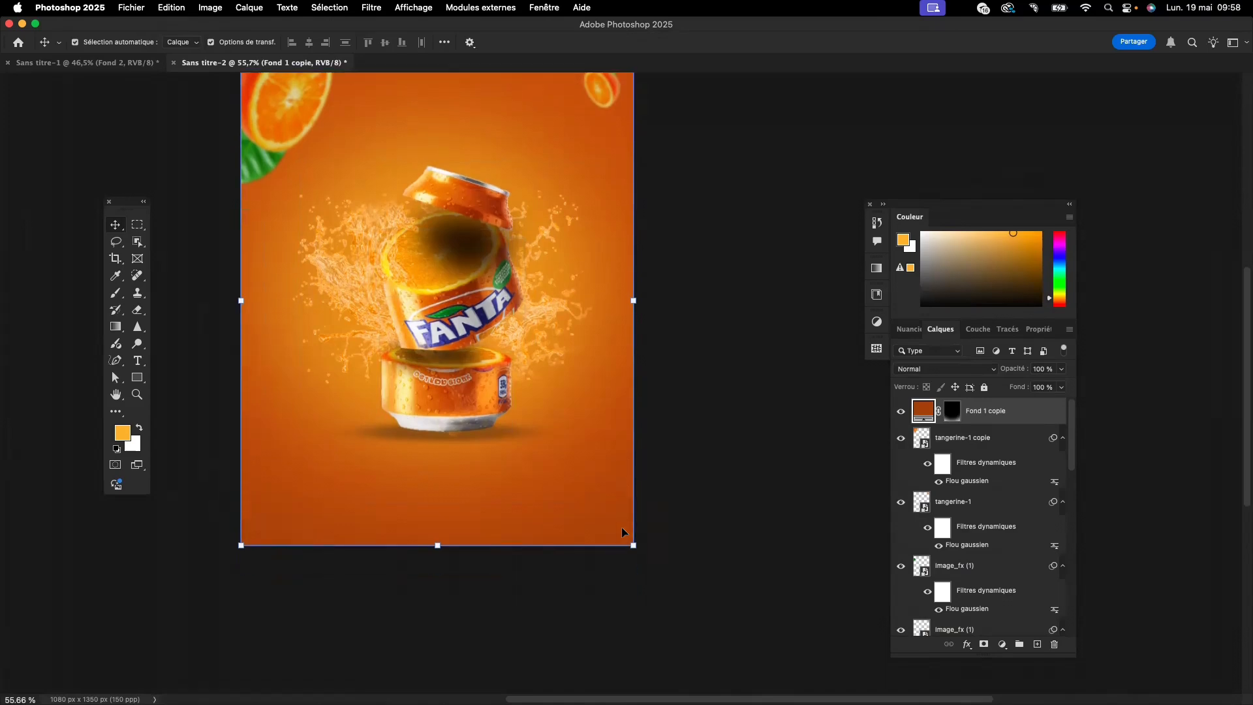
{"action": "scroll", "coordinate": [622, 532], "scroll_direction": "up", "scroll_amount": 2}
{"action": "scroll", "coordinate": [622, 531], "scroll_direction": "right", "scroll_amount": 2}
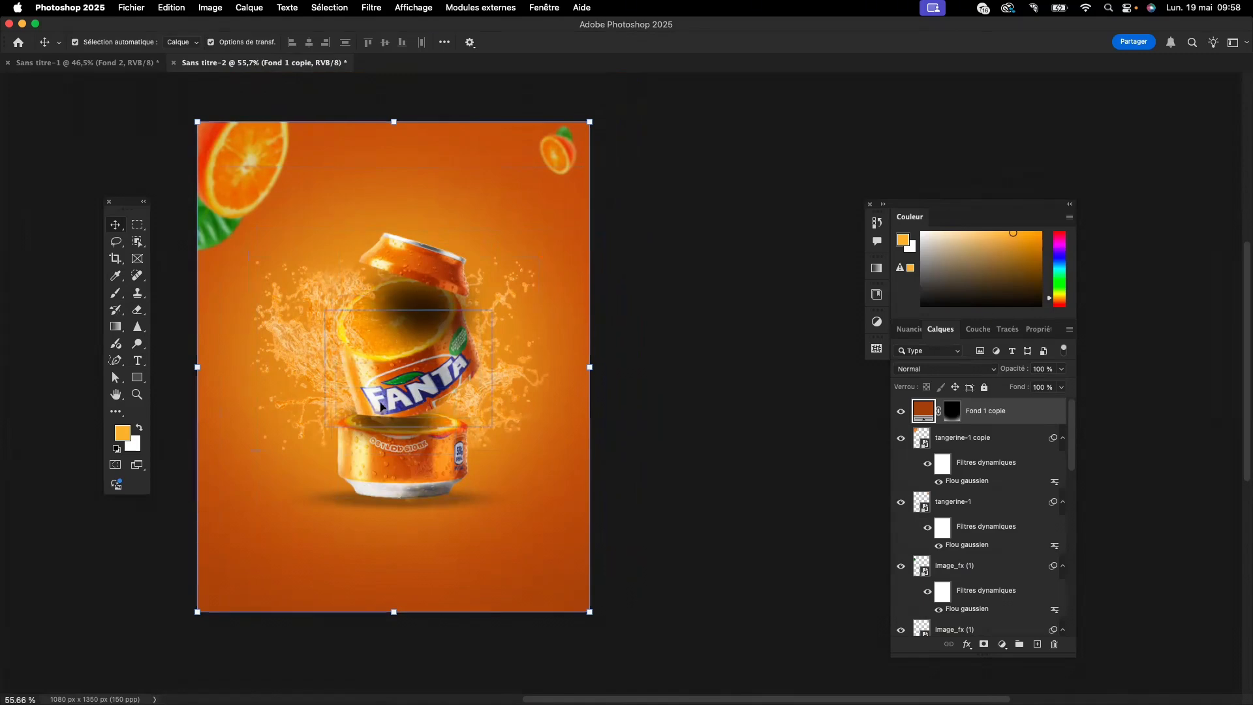
- Select the ground shadow layer Calque 4 beneath the can's base
{"action": "left_click", "coordinate": [411, 460]}
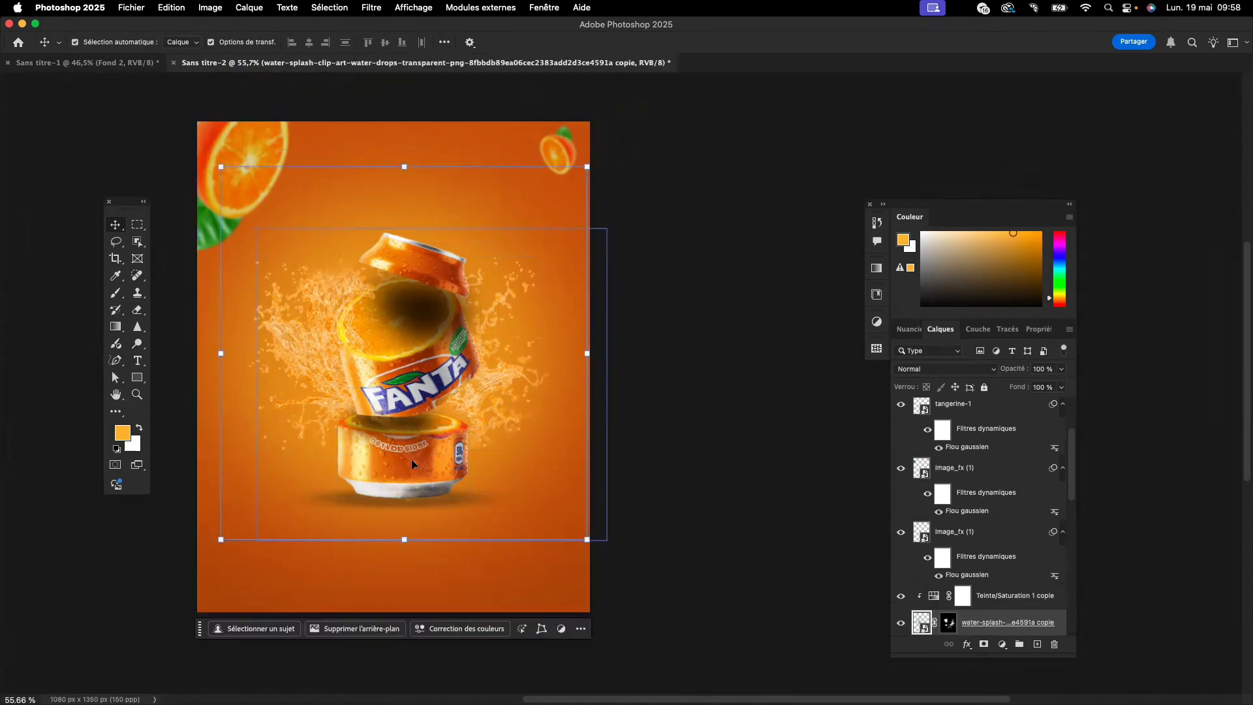
{"action": "left_click_drag", "start_coordinate": [462, 500], "coordinate": [405, 513]}
{"action": "key", "text": "ctrl+t"}
{"action": "left_click", "coordinate": [469, 545]}
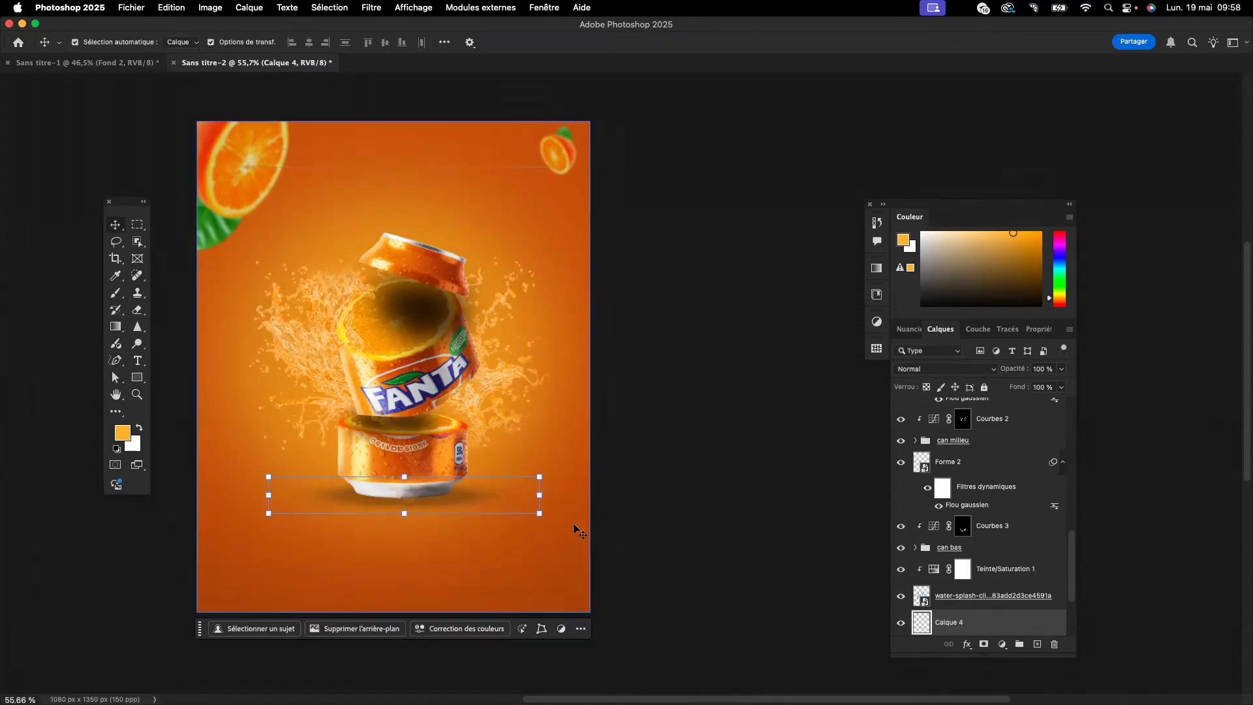
{"action": "left_click", "coordinate": [373, 500]}
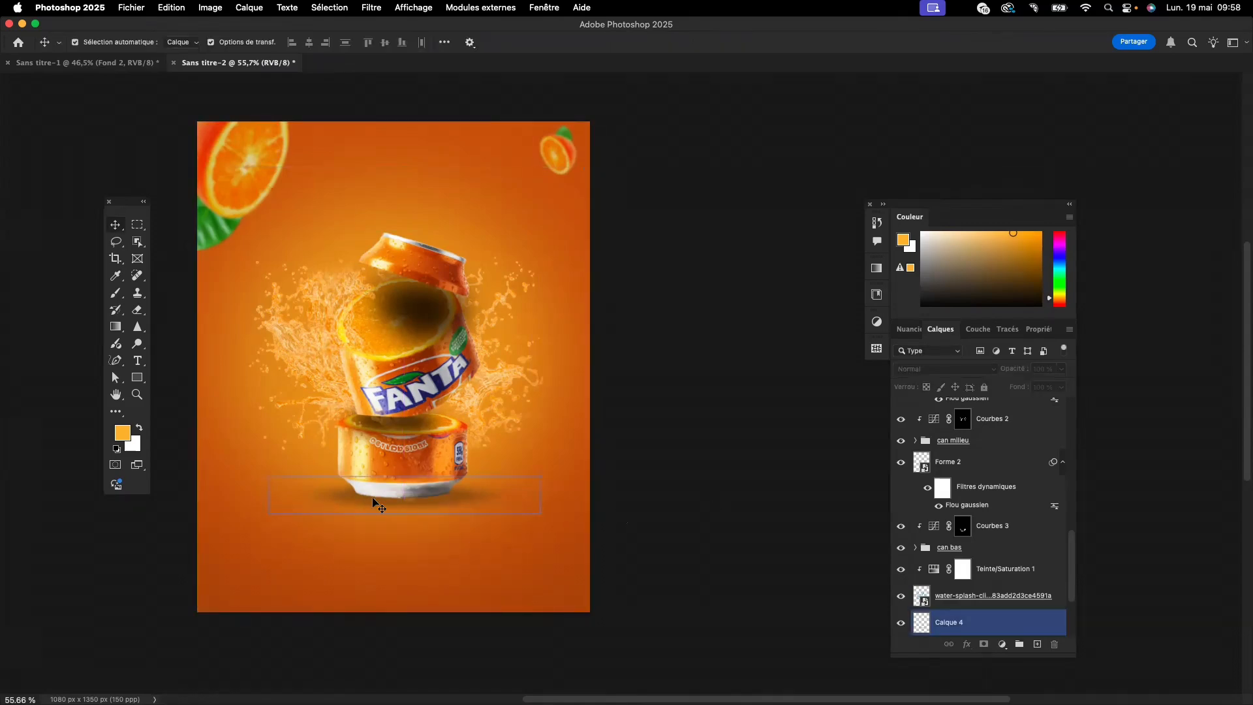